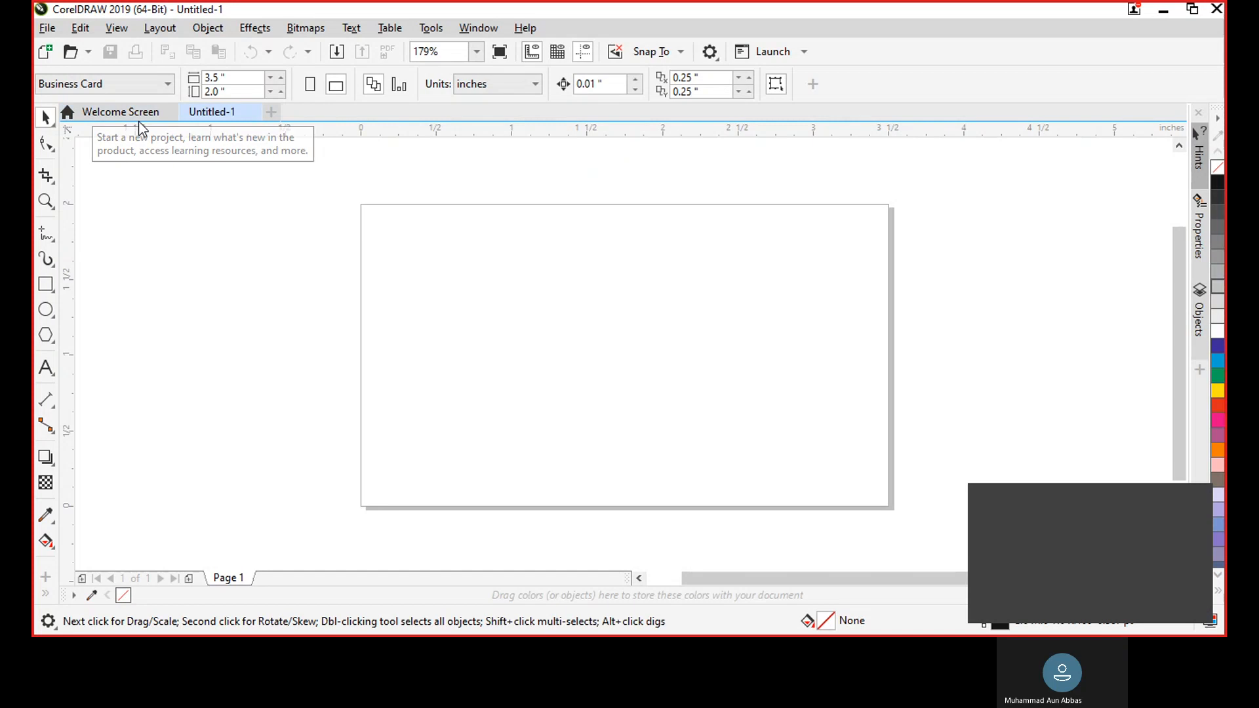
Step: Close the Welcome Screen document tab and activate the Pick tool
left_click(170, 112)
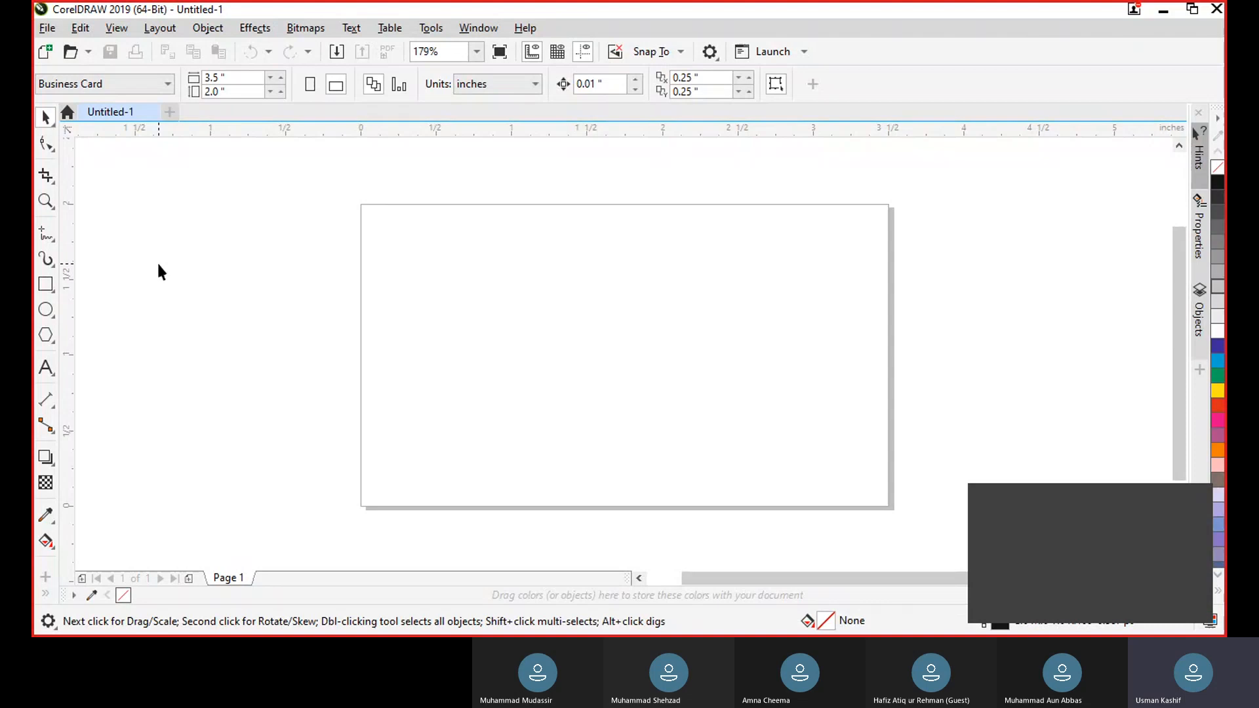
left_click(48, 122)
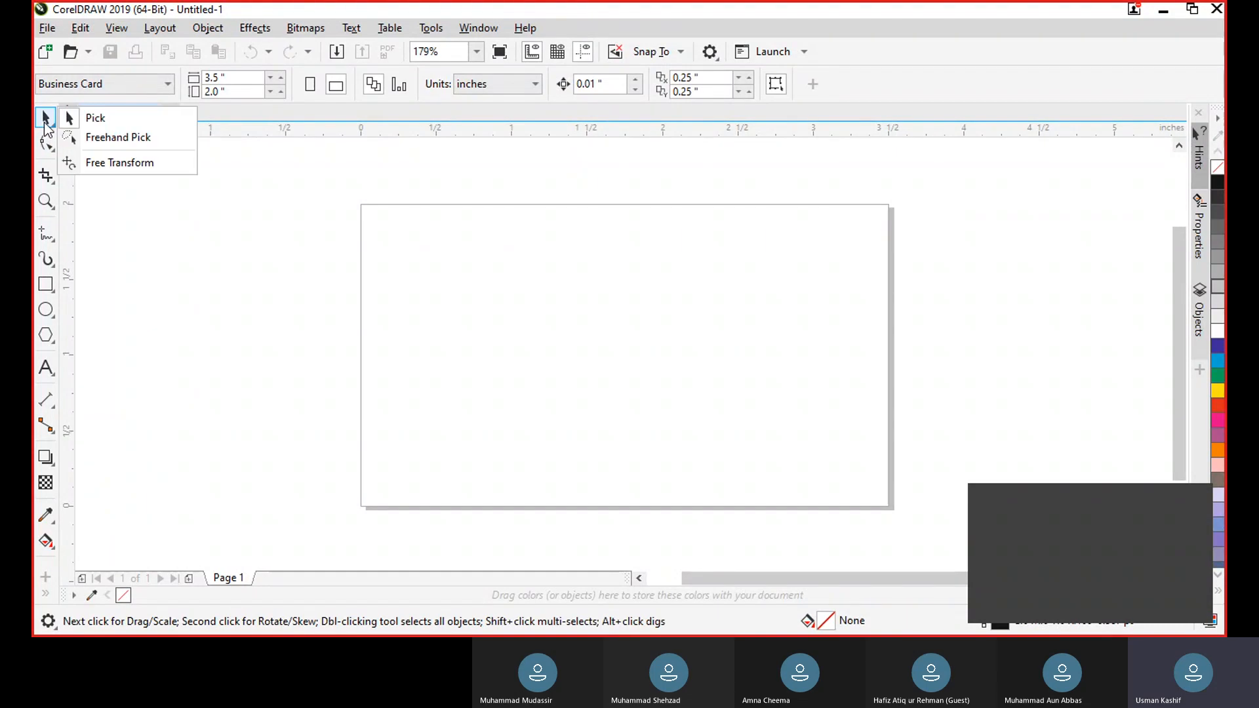
left_click(111, 121)
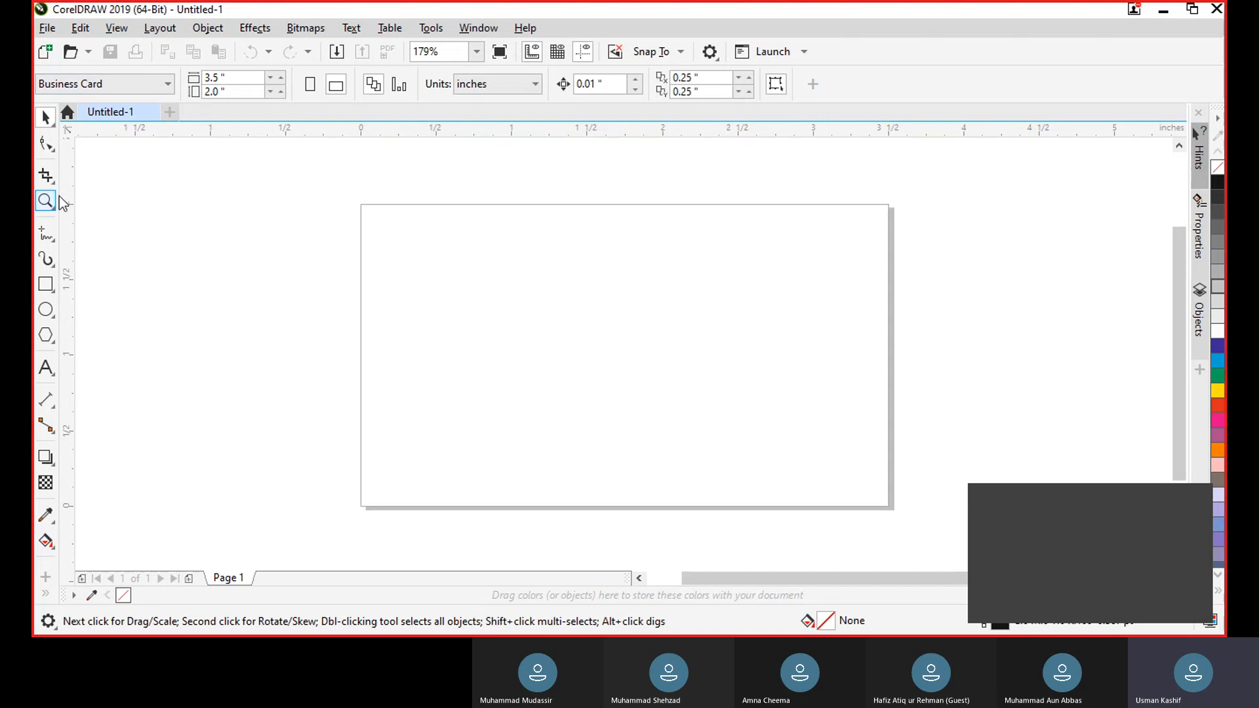
left_click(55, 152)
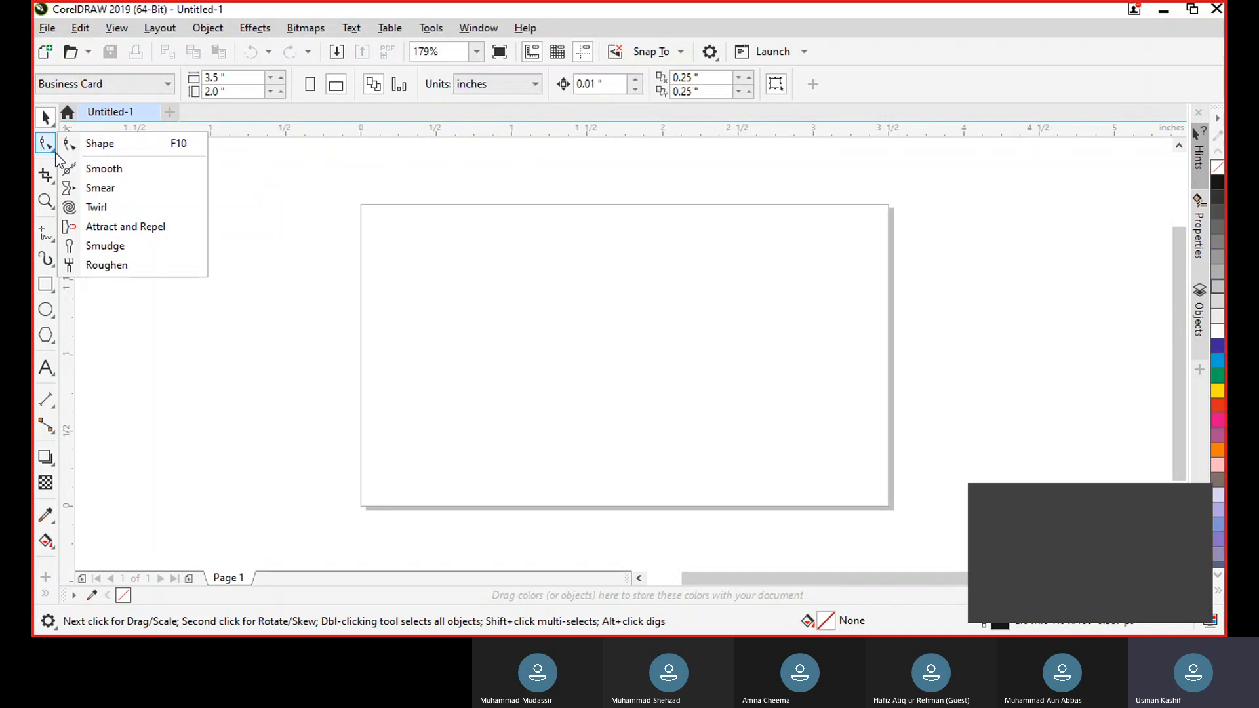
left_click(53, 153)
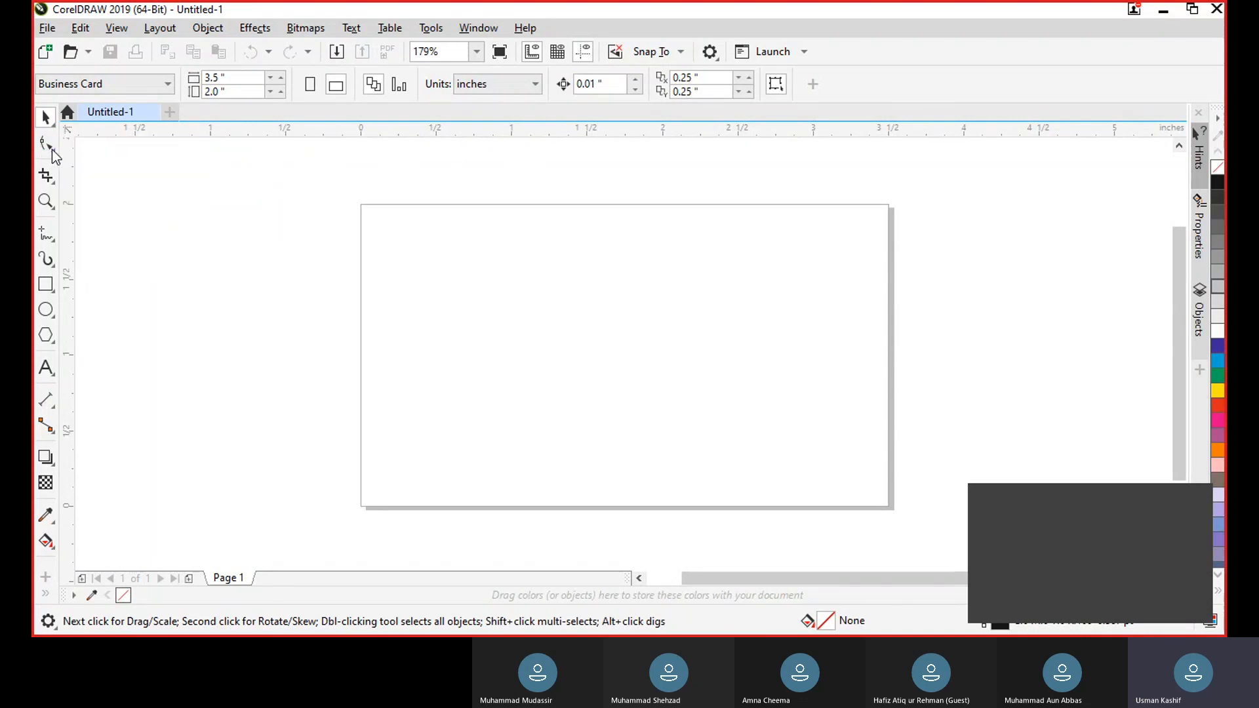
left_click(52, 150)
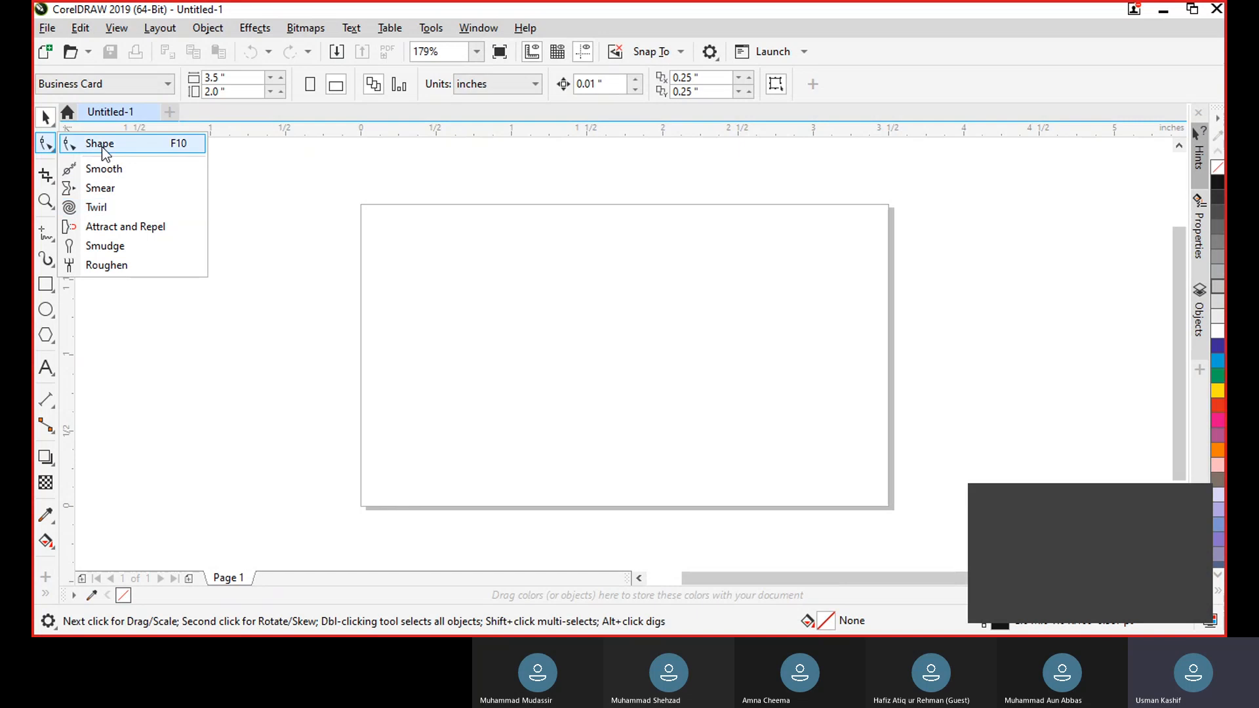
left_click(130, 315)
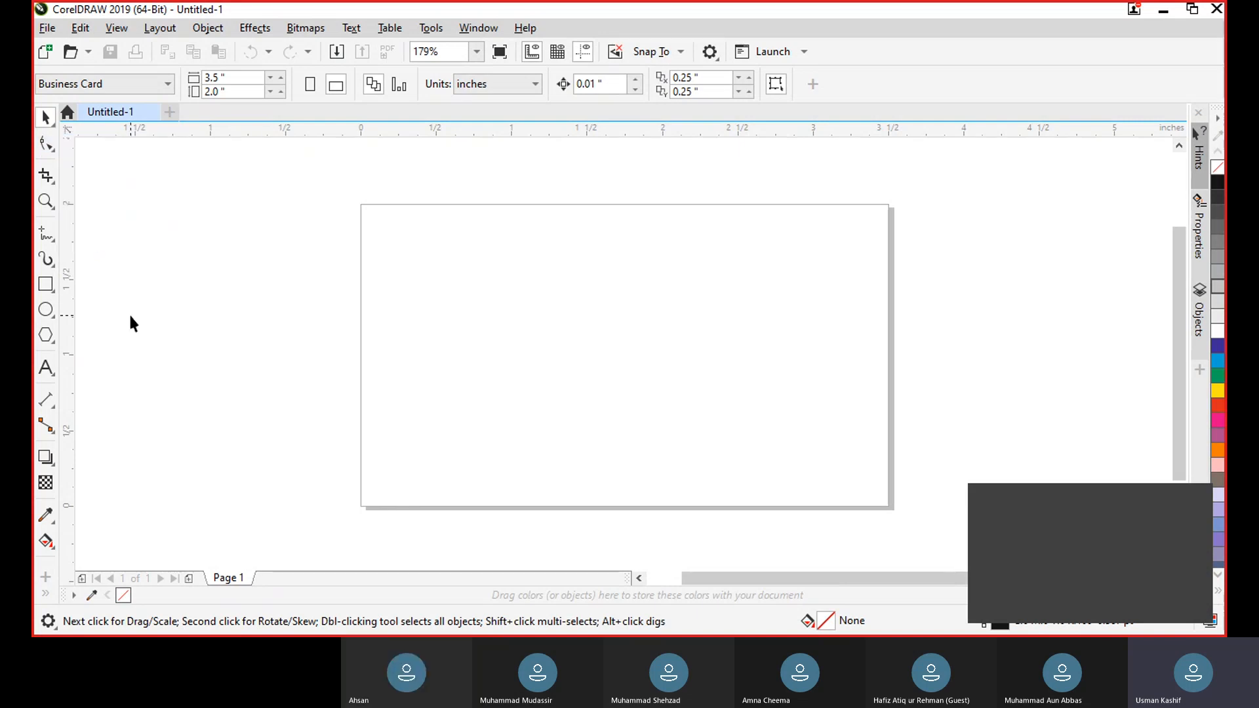
left_click(50, 120)
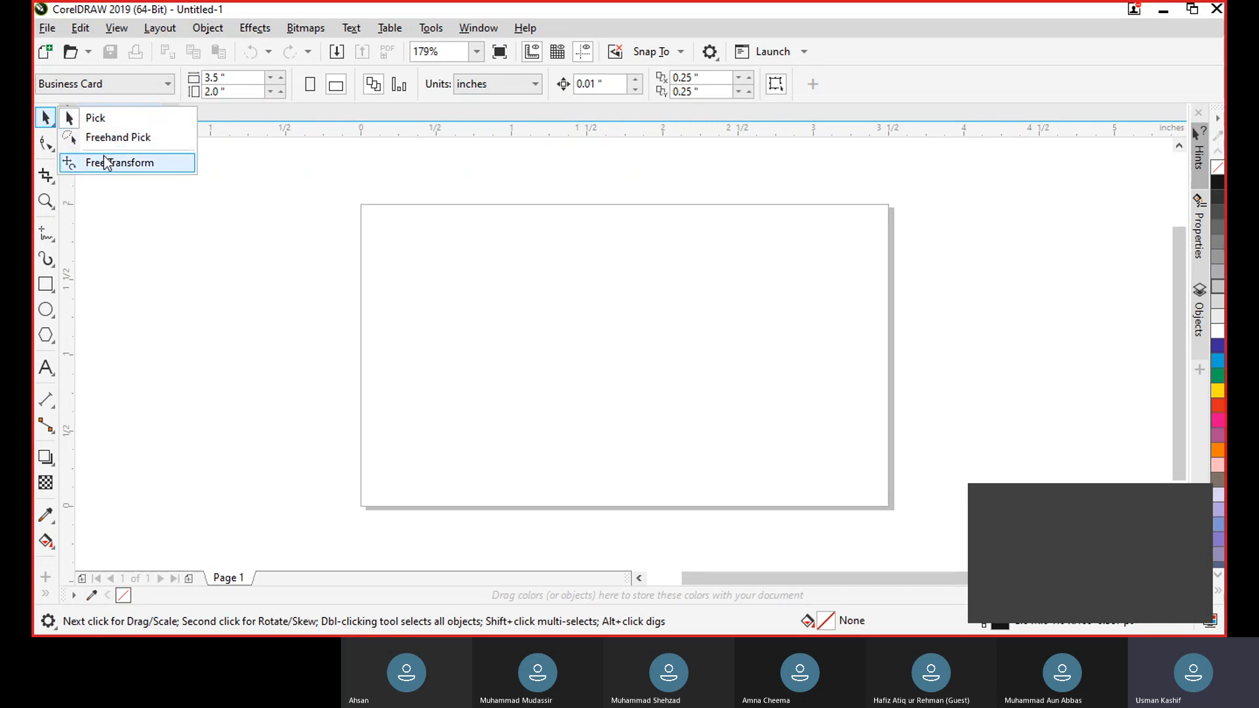
left_click(106, 192)
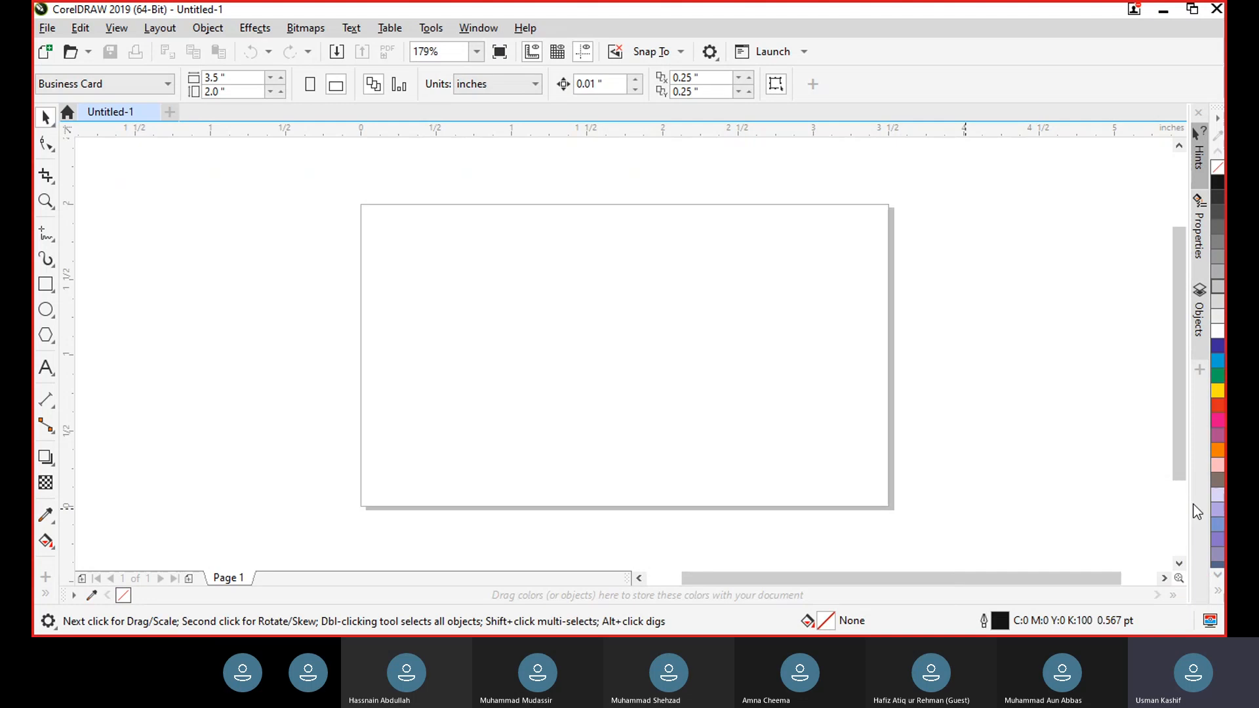
left_click(48, 120)
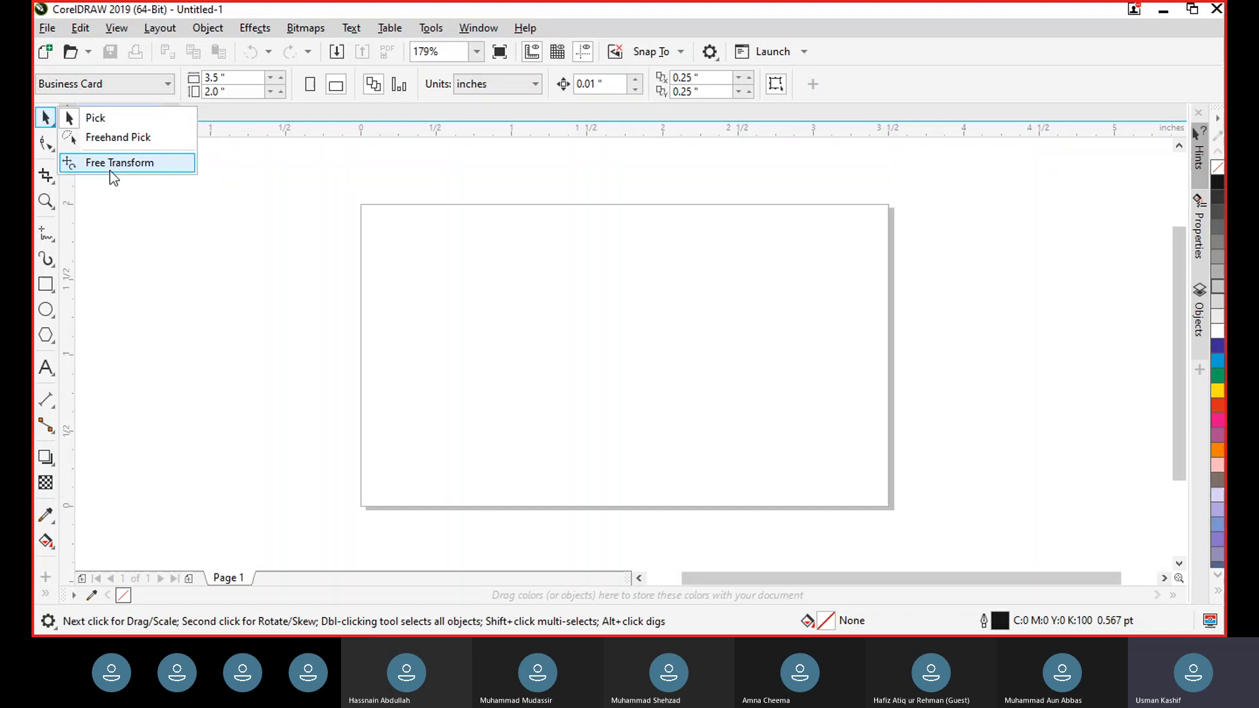
Step: Draw a rectangle about 1.1 by 0.91 inches on the left half of the page and fill it black
key("F6")
left_click_drag(387, 293, 554, 430)
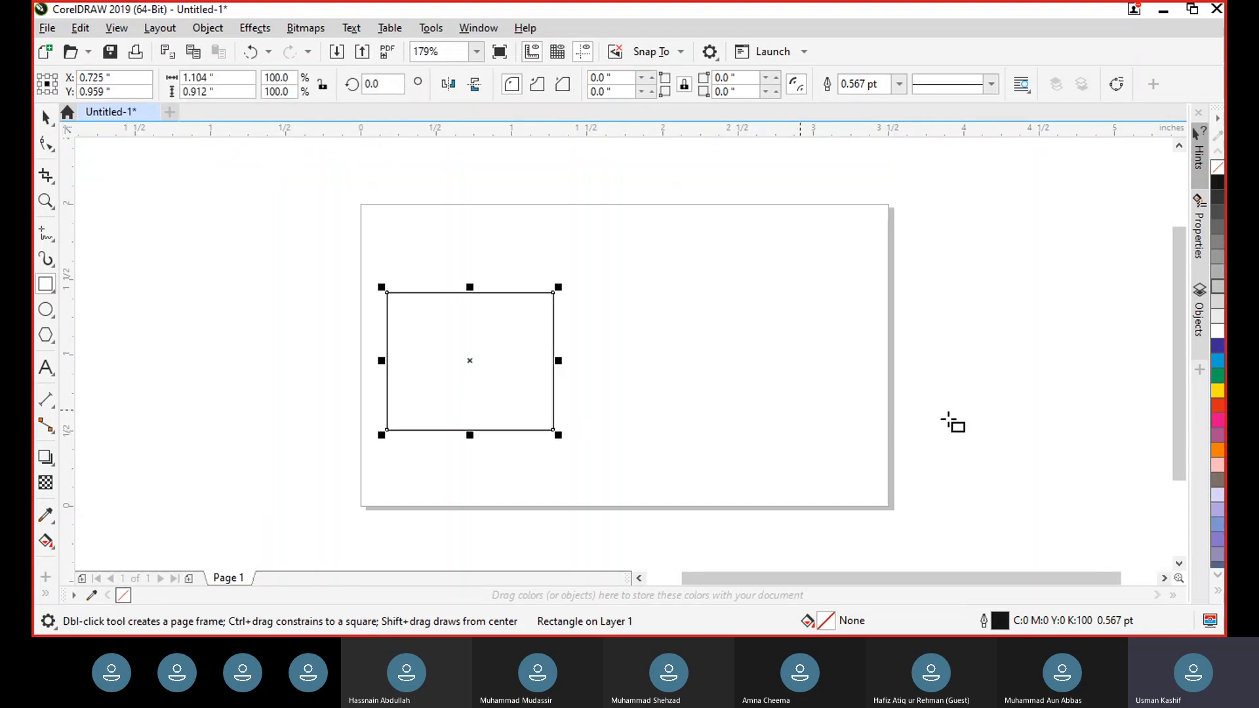
left_click(1217, 182)
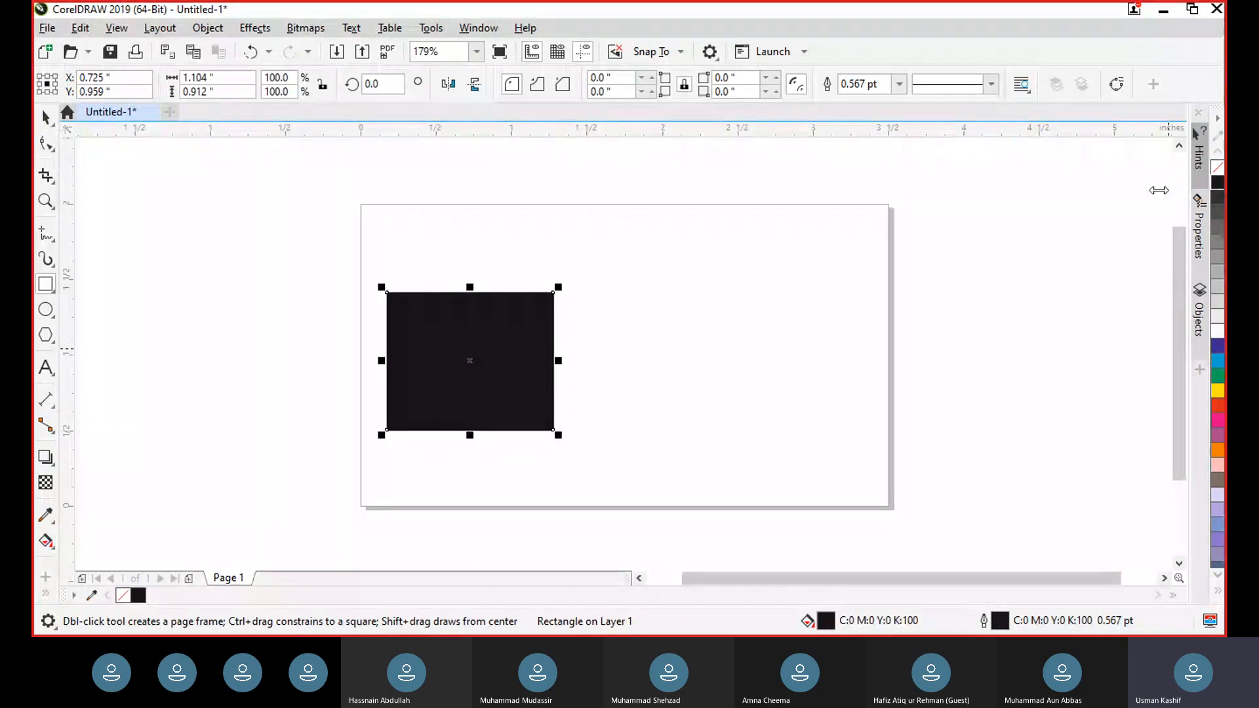
Step: Place a copy of the black rectangle to its right, level with the original
left_click(46, 118)
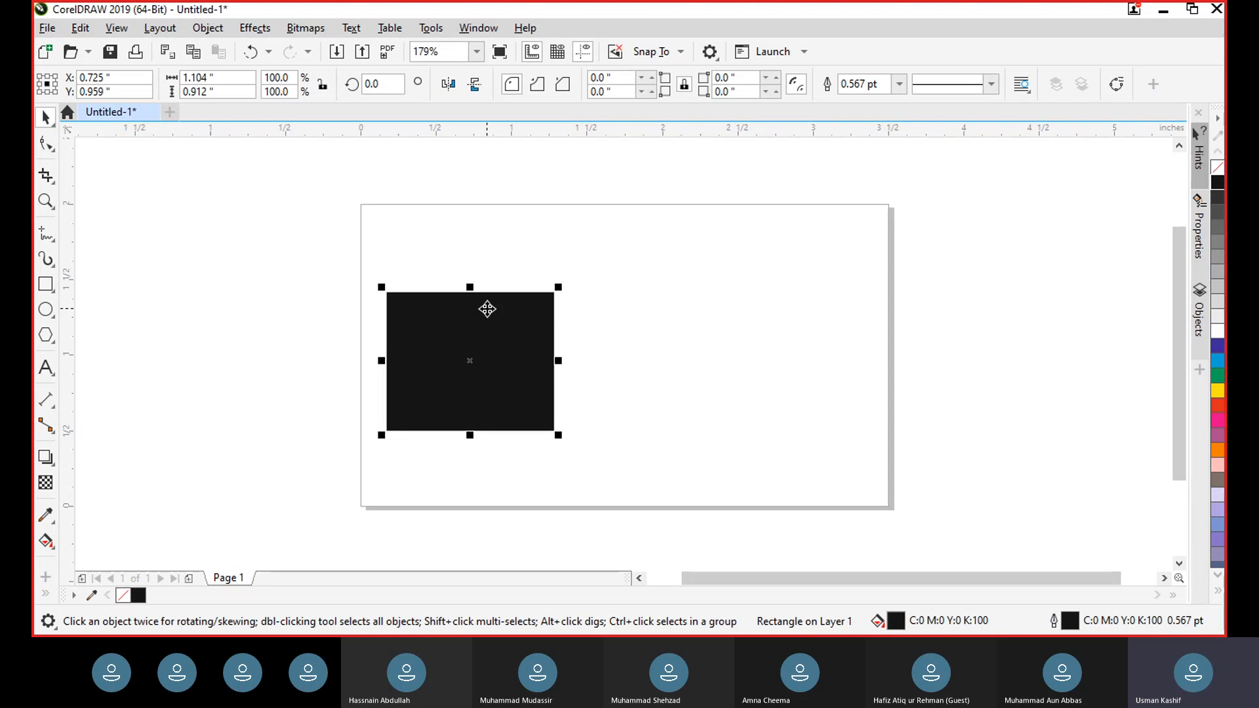
left_click_drag(486, 312, 689, 345)
left_click(433, 216)
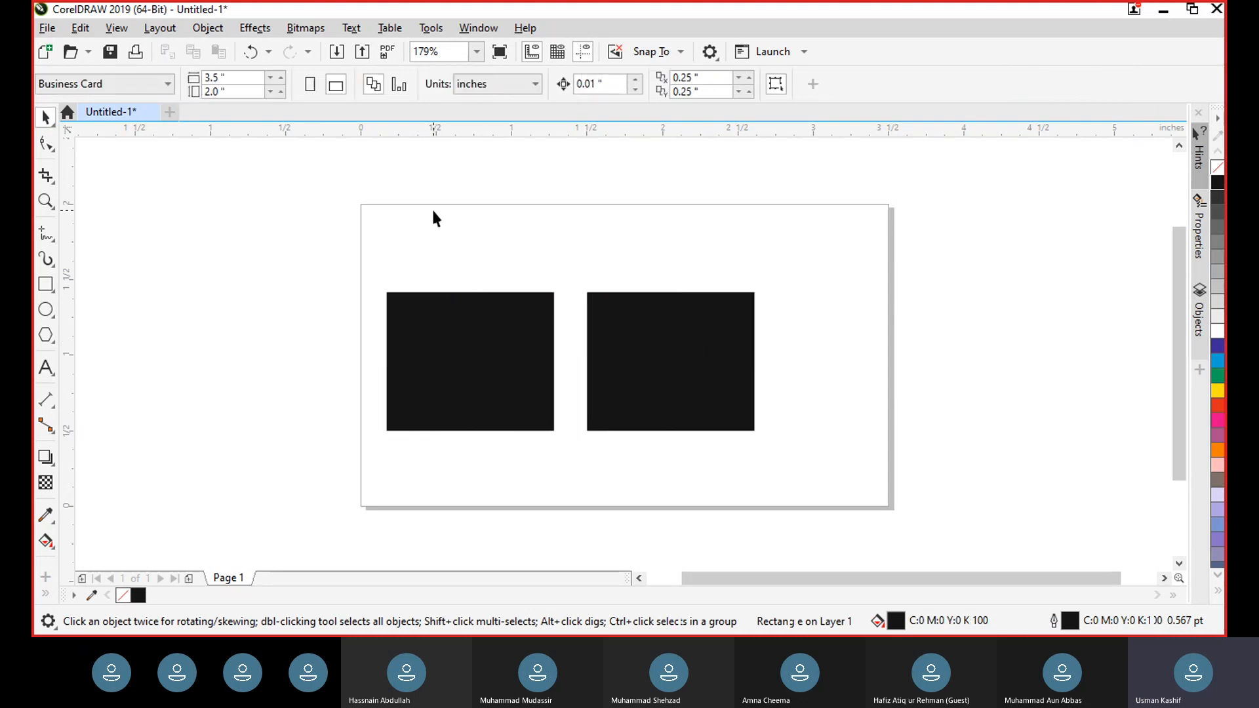
Step: Select both black rectangles with a rectangular marquee and clear the selection
left_click_drag(296, 243, 807, 519)
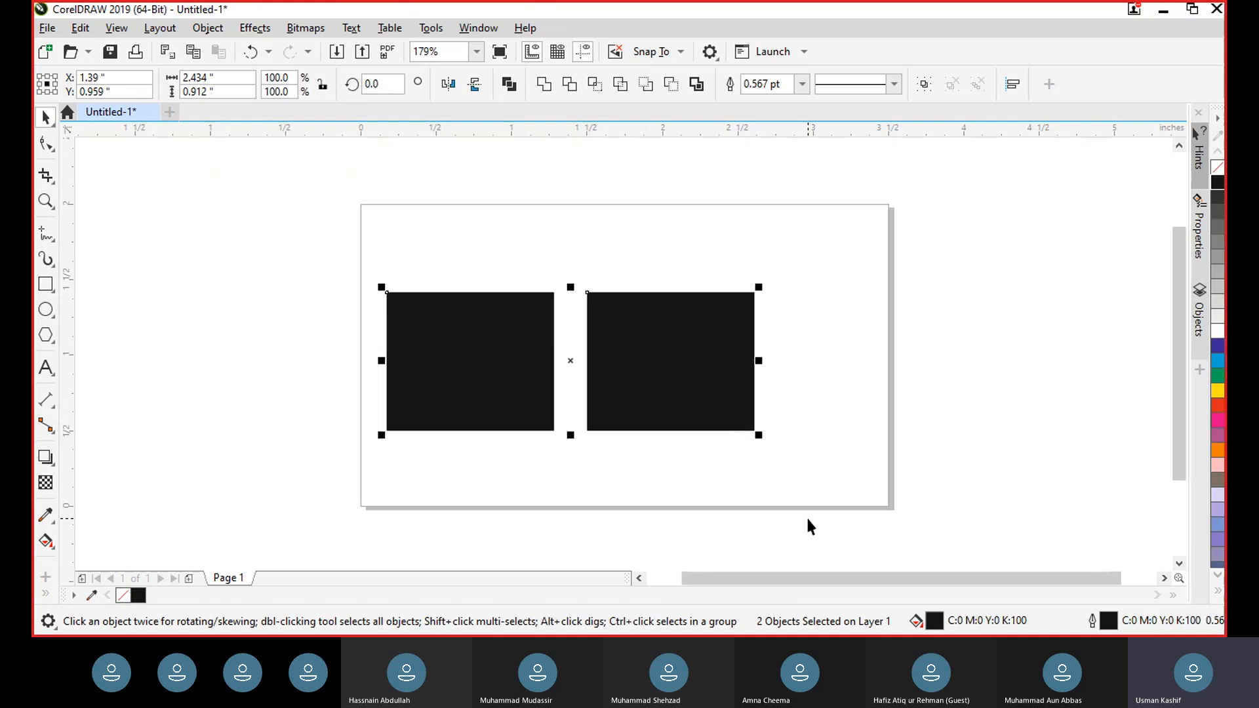
left_click(808, 519)
left_click_drag(370, 268, 771, 466)
left_click(189, 267)
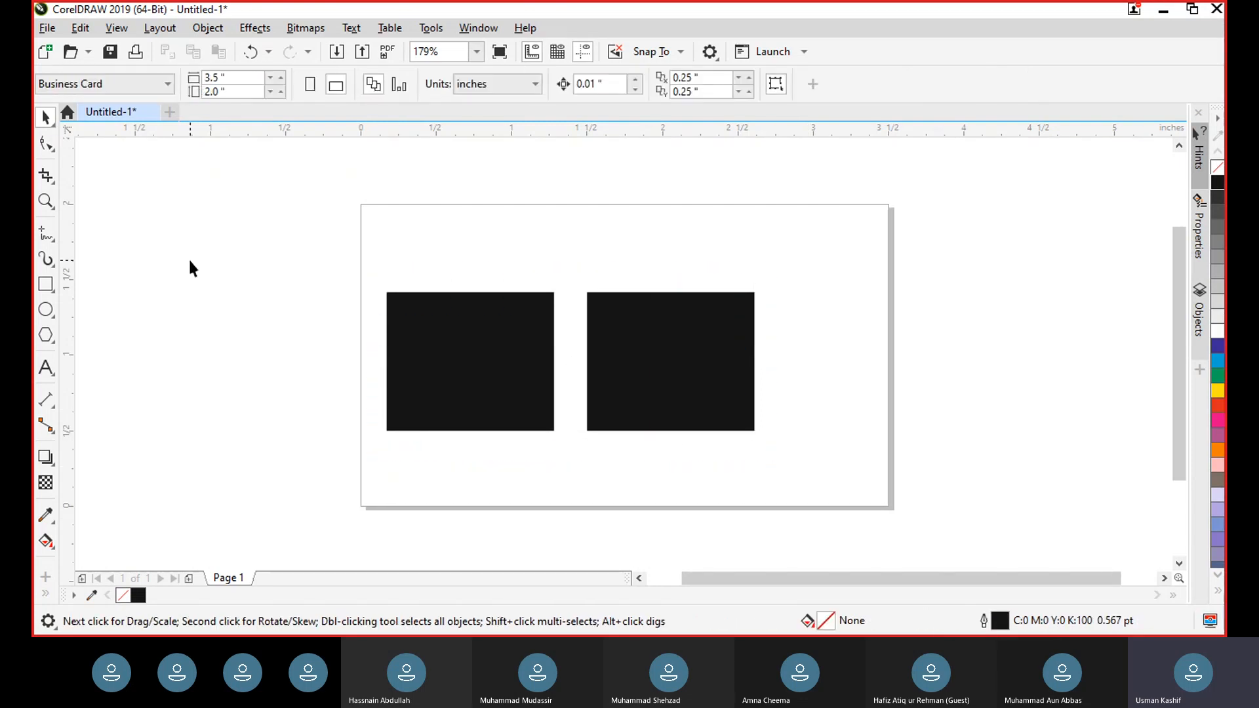
Step: Lasso the left black rectangle using the Freehand Pick tool and clear the selection
left_click(51, 122)
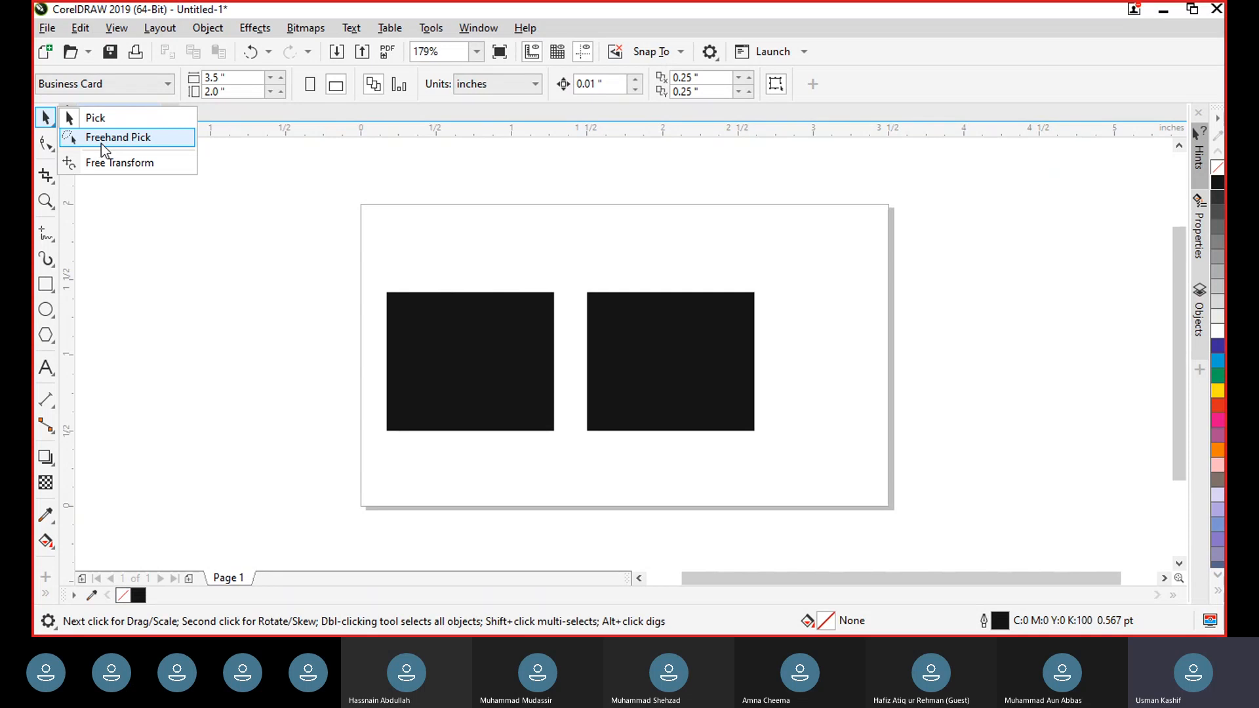
left_click(101, 144)
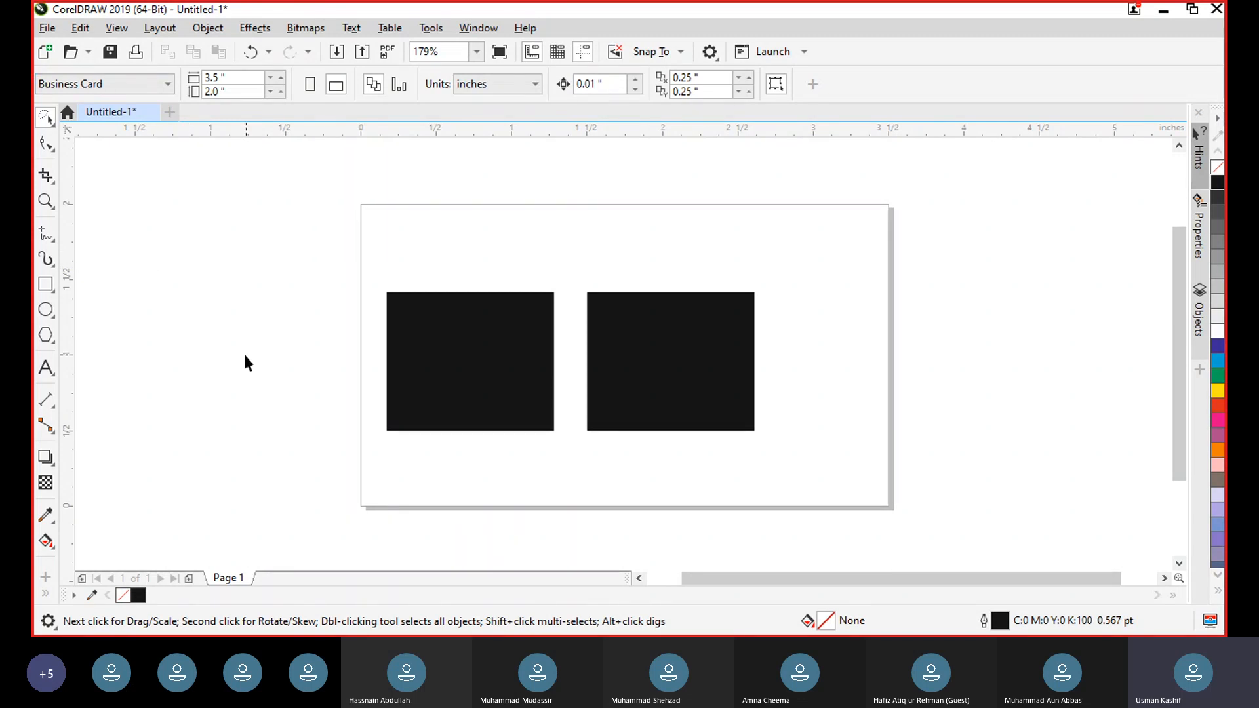
mouse_move(245, 354)
left_mouse_down()
mouse_move(269, 276)
mouse_move(417, 183)
mouse_move(481, 218)
mouse_move(310, 302)
mouse_move(286, 337)
mouse_move(234, 353)
left_mouse_up()
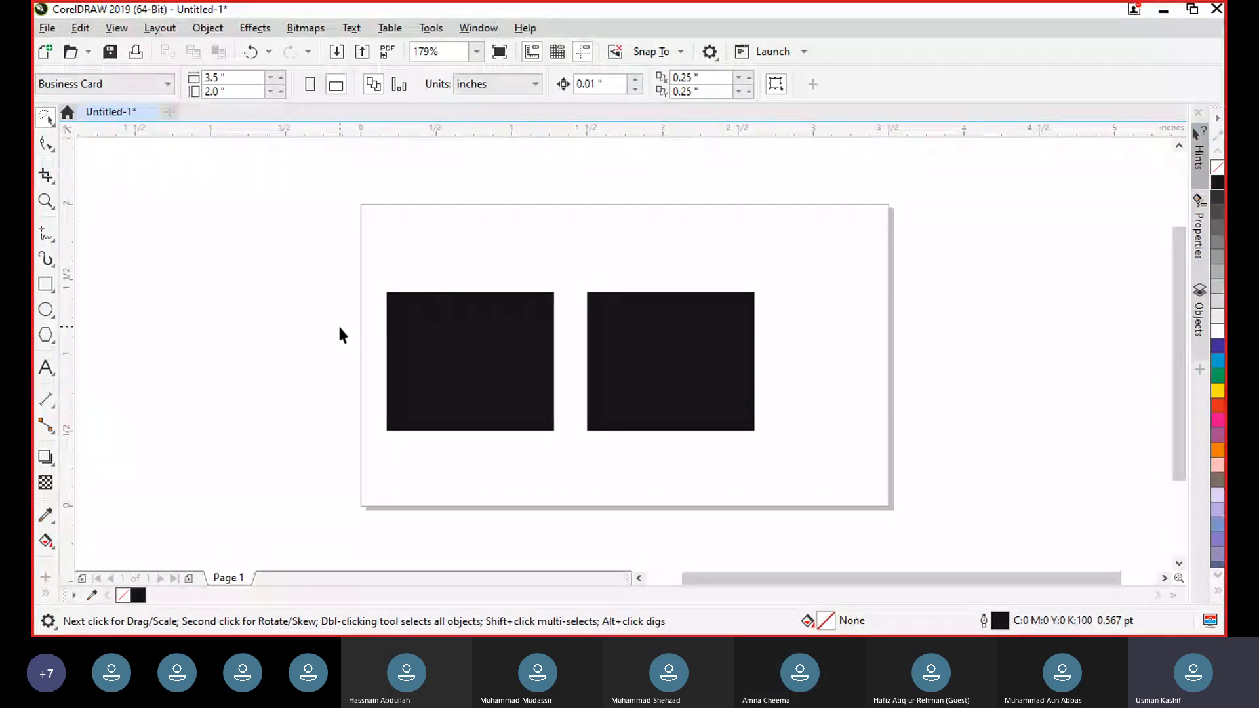
left_click_drag(339, 326, 340, 286)
mouse_move(442, 240)
left_mouse_down()
mouse_move(471, 238)
mouse_move(568, 298)
mouse_move(575, 447)
mouse_move(559, 467)
mouse_move(468, 486)
mouse_move(319, 459)
mouse_move(295, 358)
mouse_move(356, 269)
left_mouse_up()
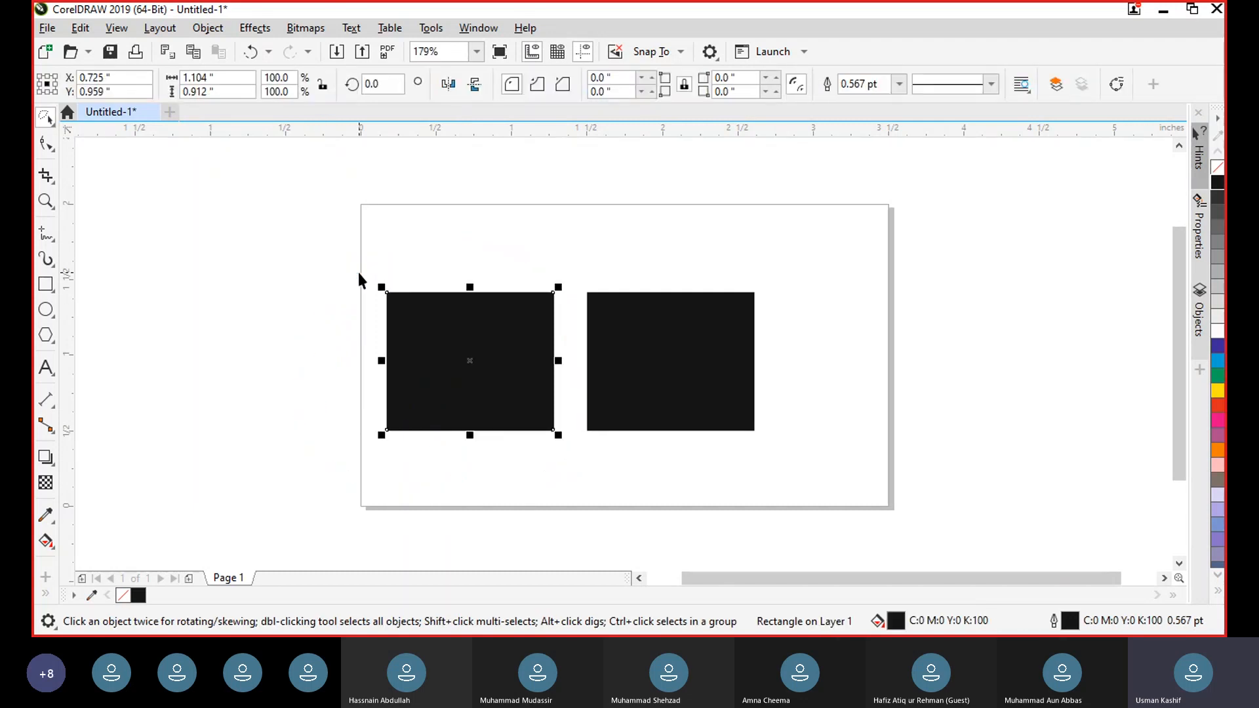
left_click(262, 237)
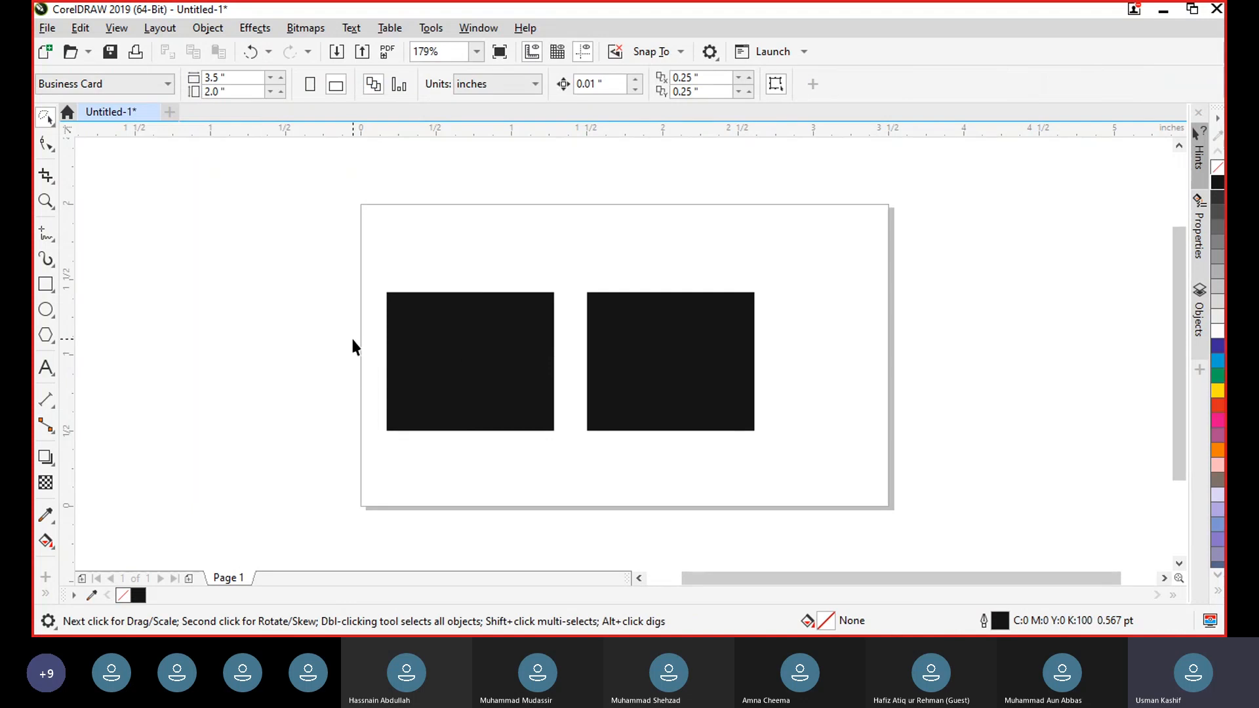
Step: Select the right black rectangle, and lasso the left one with the Freehand Pick tool
mouse_move(352, 336)
left_mouse_down()
mouse_move(408, 274)
mouse_move(529, 297)
mouse_move(561, 436)
mouse_move(526, 484)
mouse_move(359, 390)
mouse_move(351, 321)
mouse_move(490, 263)
mouse_move(544, 337)
mouse_move(558, 399)
mouse_move(568, 485)
mouse_move(524, 500)
mouse_move(331, 394)
mouse_move(574, 220)
mouse_move(799, 340)
mouse_move(742, 478)
mouse_move(453, 502)
left_mouse_up()
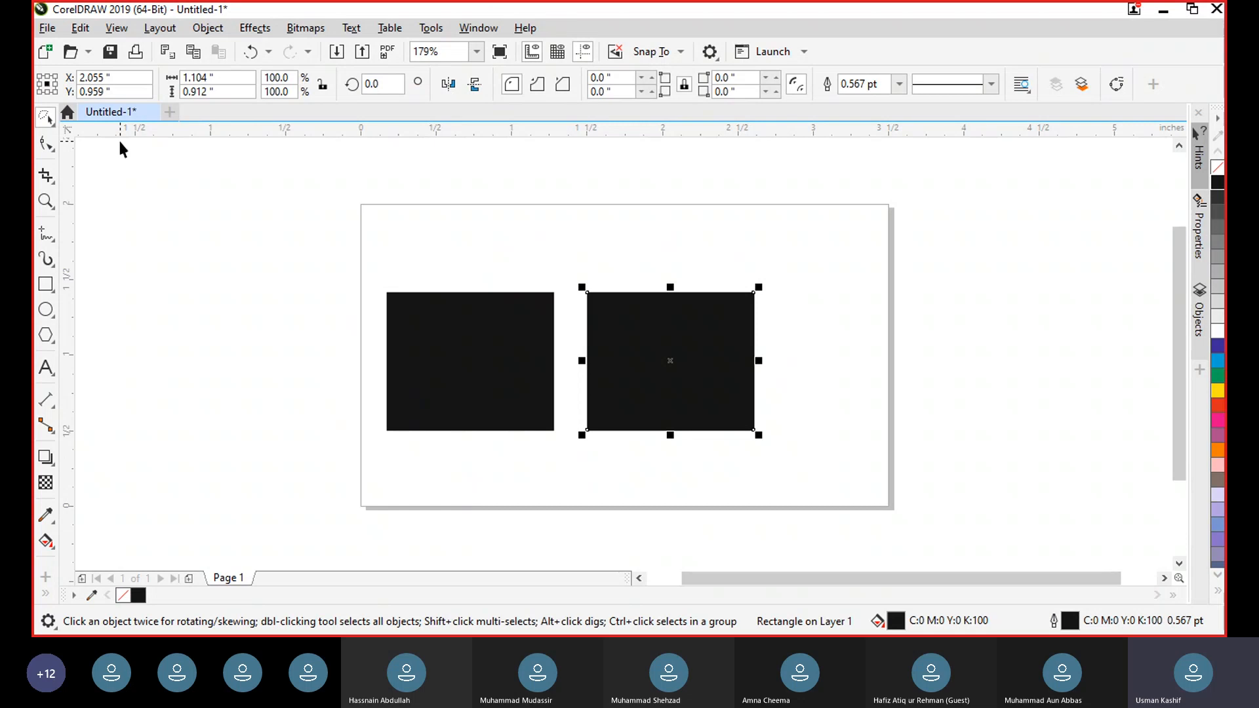
left_click(47, 144)
left_click(51, 121)
left_click(93, 138)
mouse_move(325, 337)
left_mouse_down()
mouse_move(373, 244)
mouse_move(505, 253)
mouse_move(567, 277)
mouse_move(577, 459)
mouse_move(418, 470)
mouse_move(336, 376)
mouse_move(347, 279)
left_mouse_up()
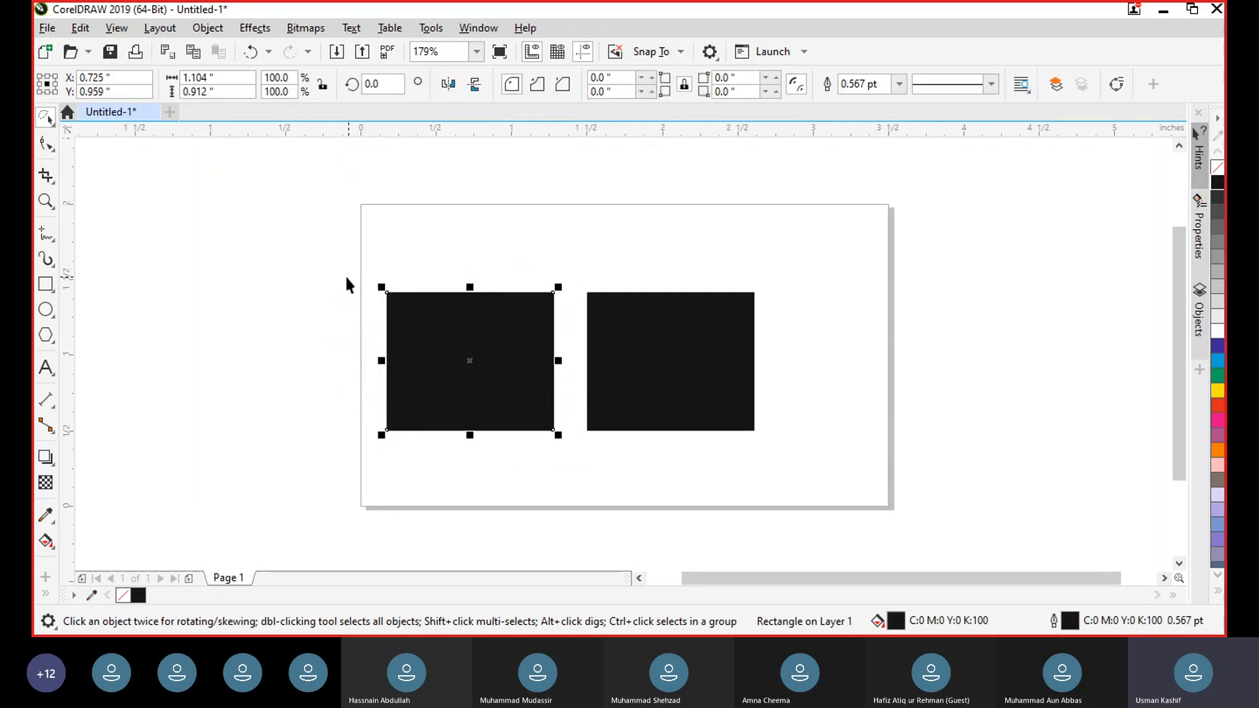
Step: Using the Pick tool, move both rectangles up and duplicate the pair below to form a two-by-two grid
left_click(45, 118)
left_click(92, 118)
left_click(201, 366)
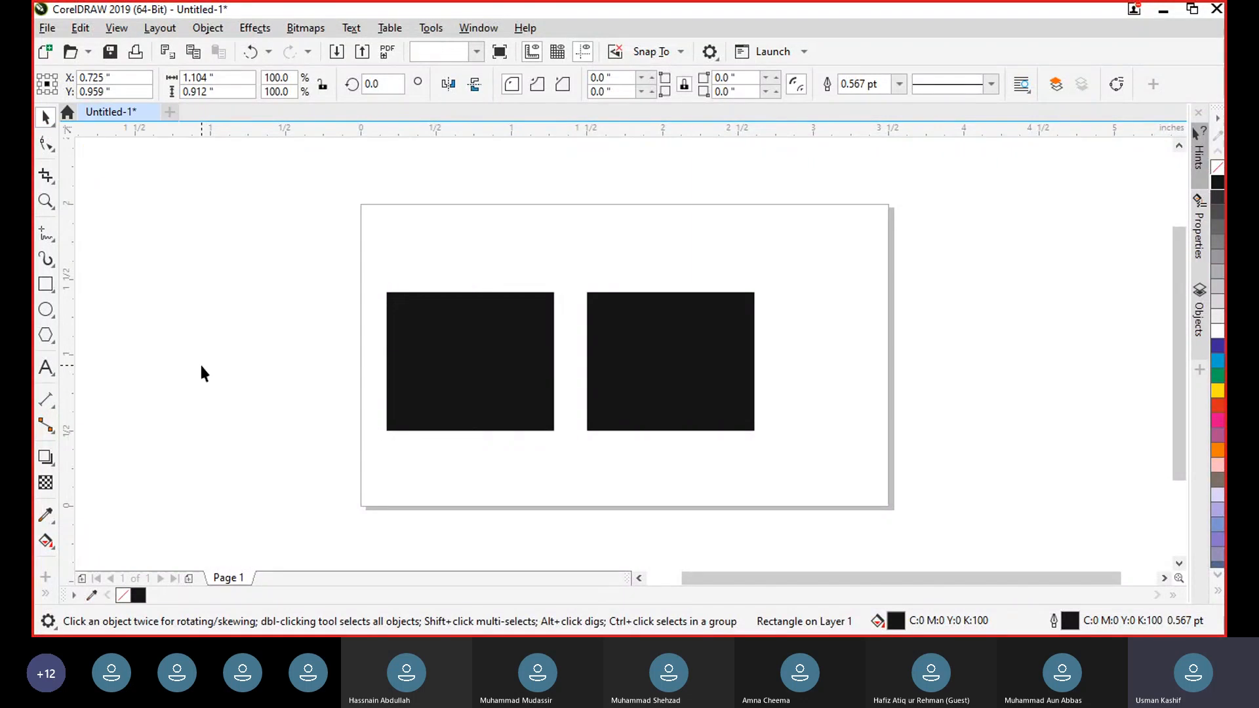
left_click_drag(848, 472, 288, 208)
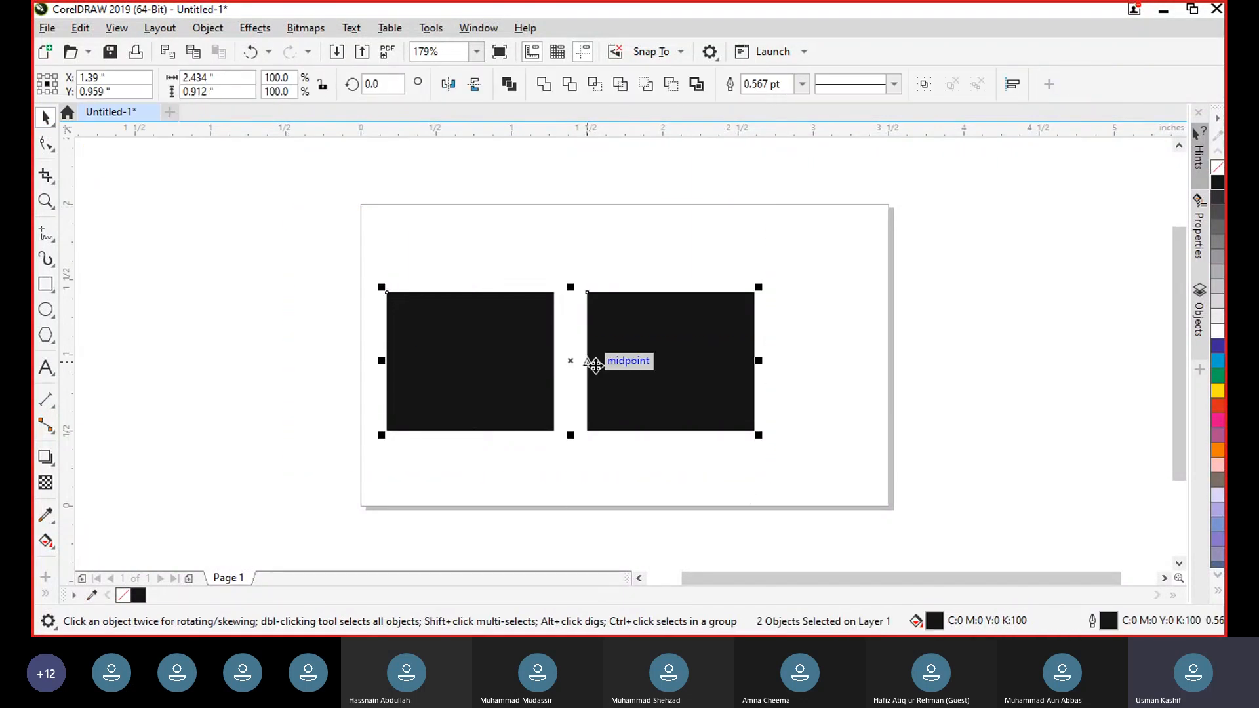
left_click_drag(595, 360, 682, 441)
left_click(308, 333)
Step: Select the four black rectangles one by one into a single selection and move them slightly up the page
left_click(494, 278)
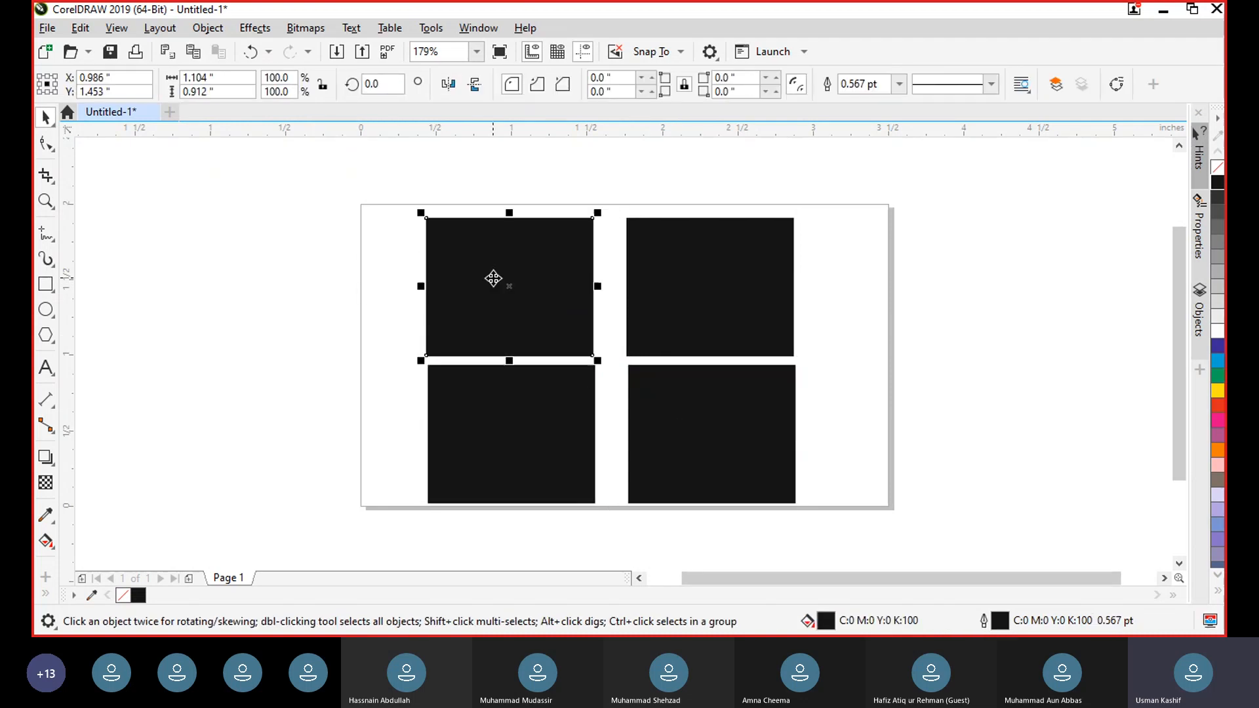
left_click(695, 318, "shift")
left_click(676, 424, "shift")
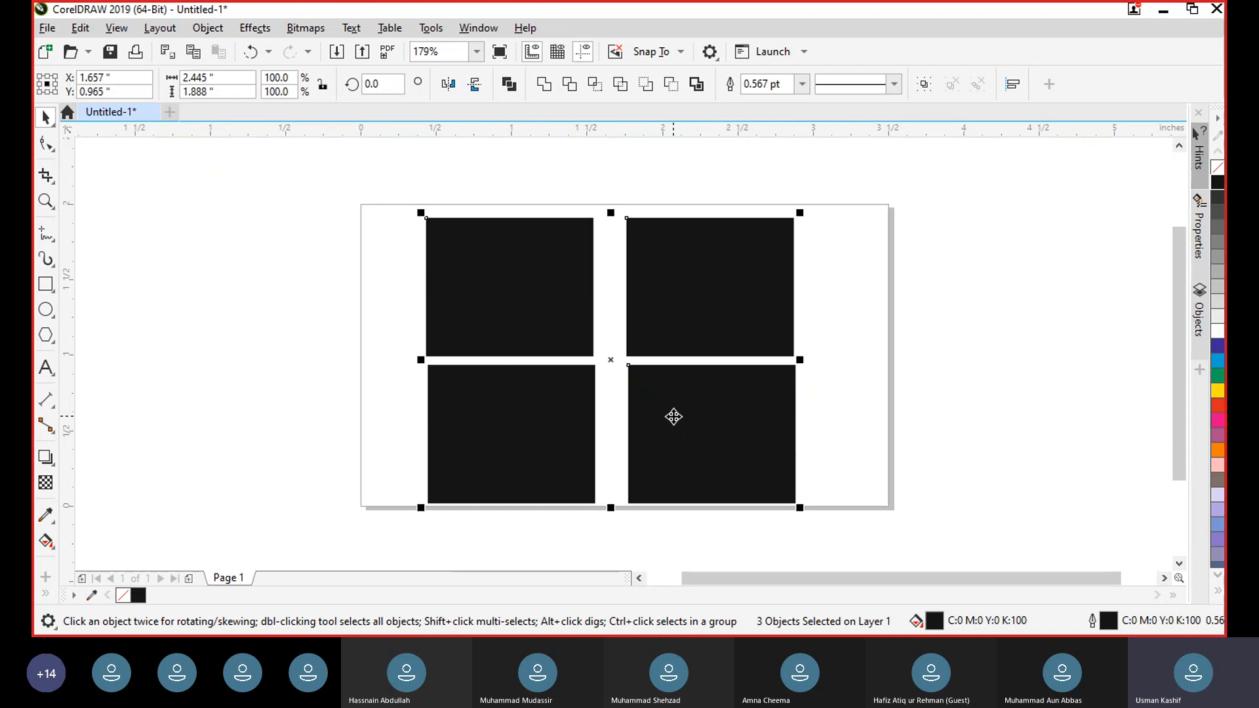
left_click(536, 439, "shift")
left_click_drag(537, 436, 537, 423)
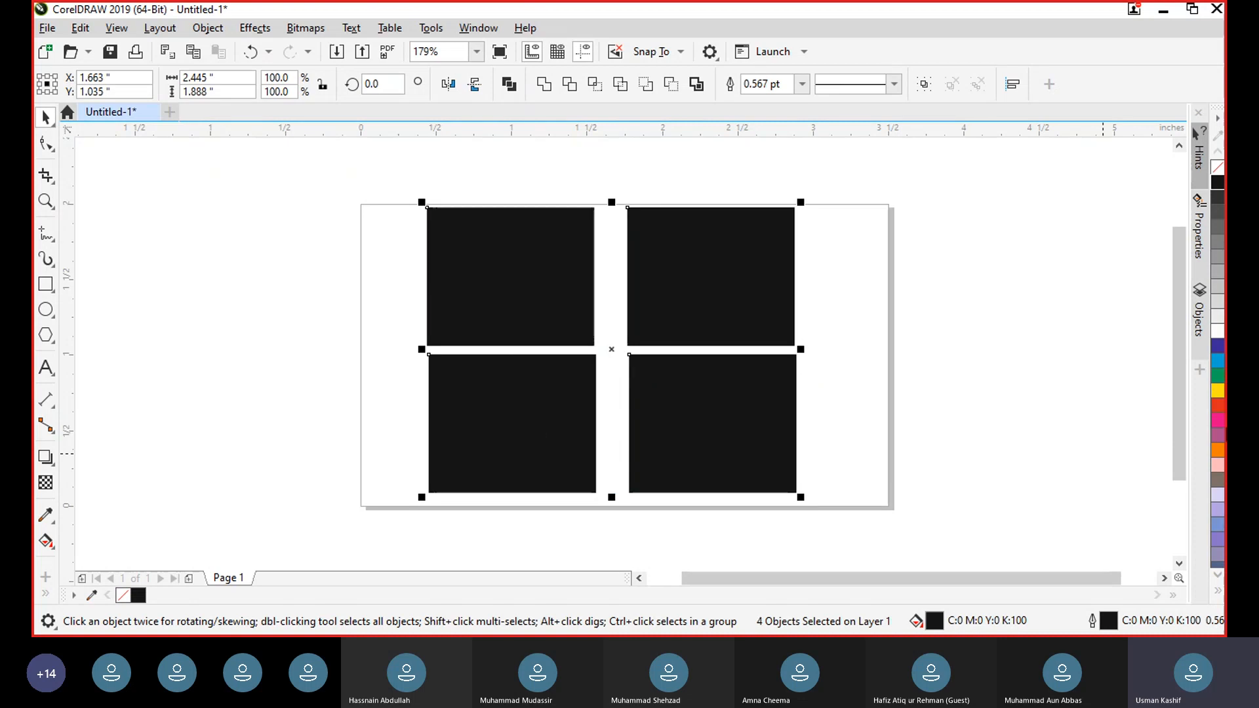
Step: Fill the four selected rectangles with blue (C:100 M:100 Y:0 K:0) and deselect them
left_click(1217, 345)
left_click(795, 346)
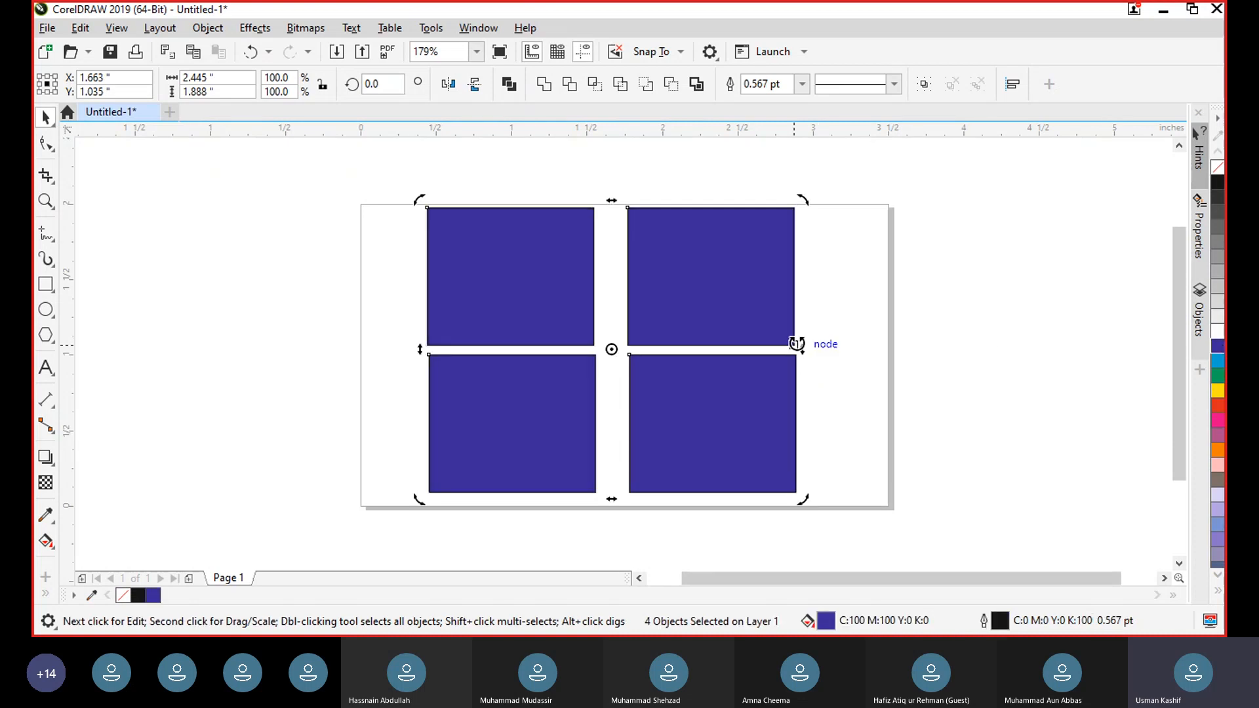
left_click(864, 317)
Step: Practise marquee selection around the lower blue rectangles and clear the selection
left_click_drag(620, 324, 610, 533)
left_click(355, 356)
left_click_drag(380, 323, 806, 515)
left_click(844, 495)
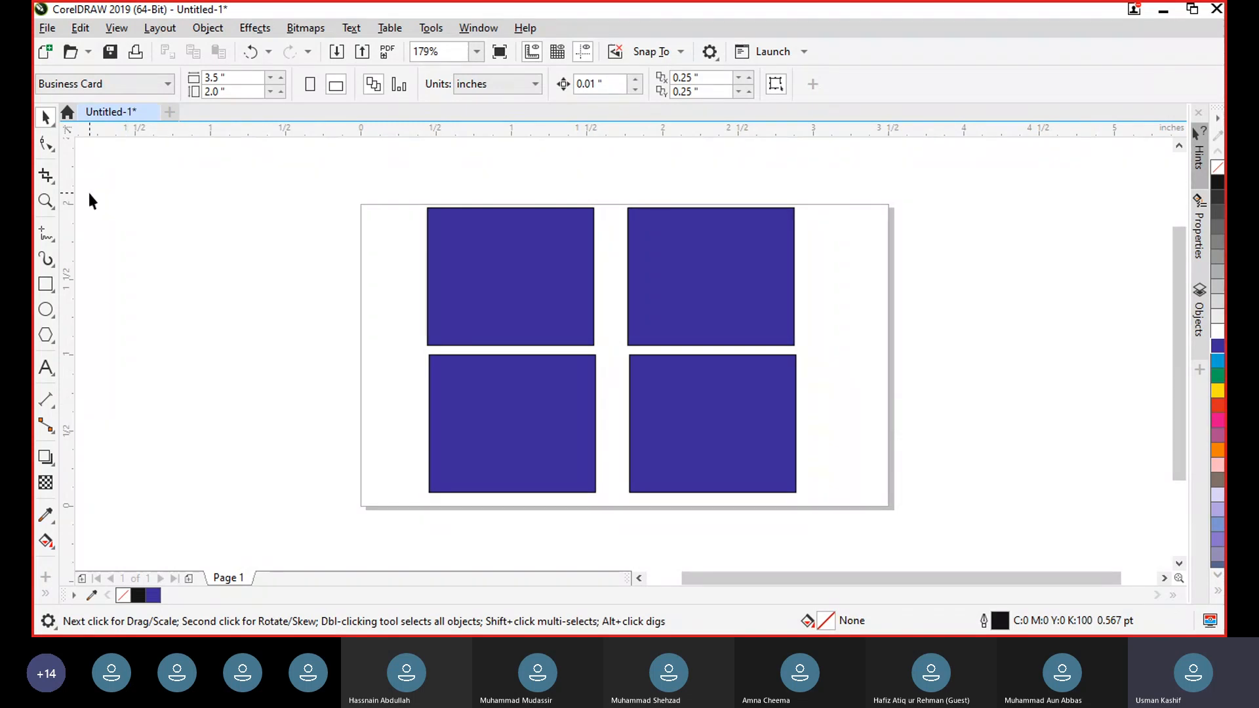
Step: Delete the two lower rectangles and the upper-right one, keeping only the upper-left rectangle
left_click_drag(301, 334, 300, 335)
key("Delete")
left_click(715, 251)
key("Delete")
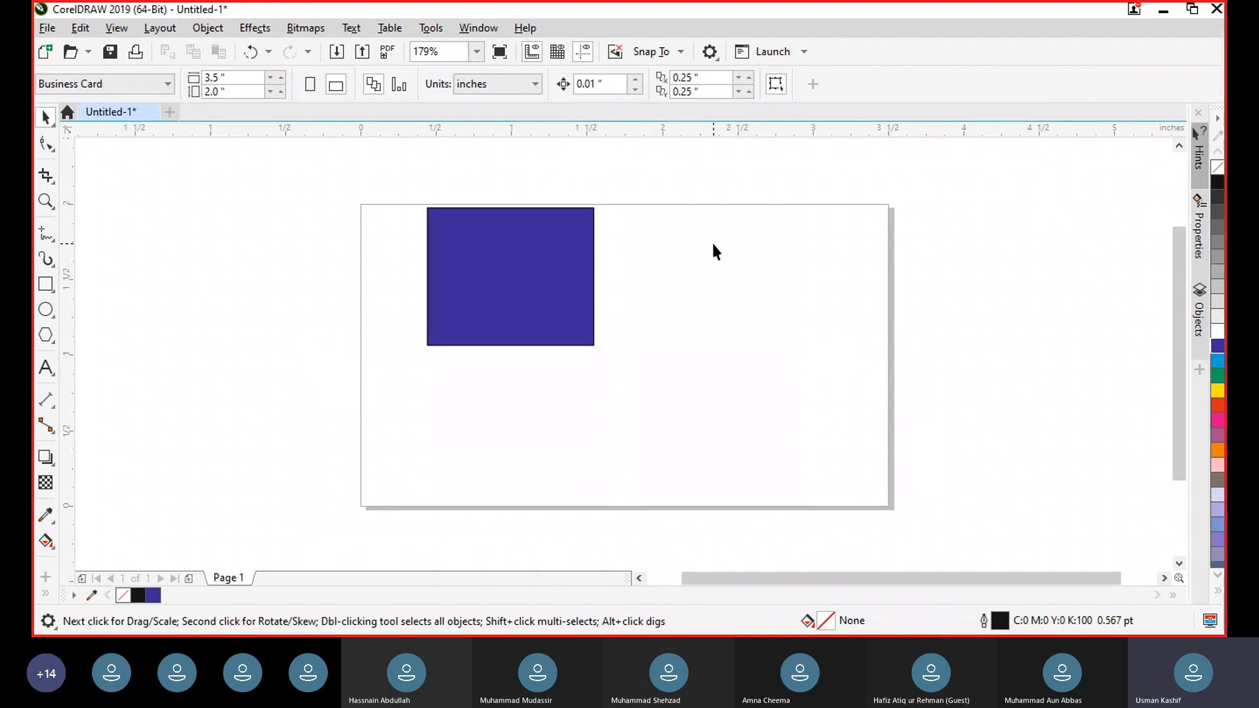
Step: Move the remaining blue rectangle to about the centre of the page and deselect it
left_click(575, 342)
left_click_drag(526, 268, 629, 351)
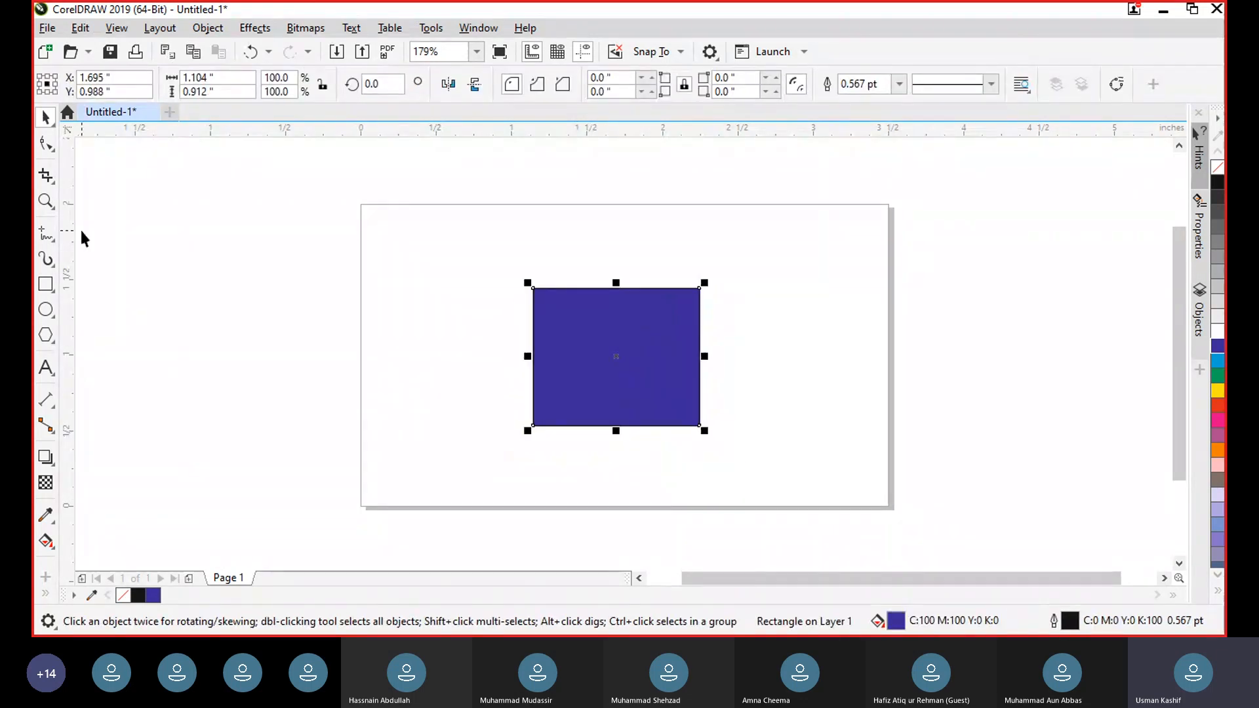
left_click(144, 200)
Step: Scale the blue rectangle with the Free Transform tool to about 1.49 by 1.28 inches
left_click(42, 118)
left_click(109, 163)
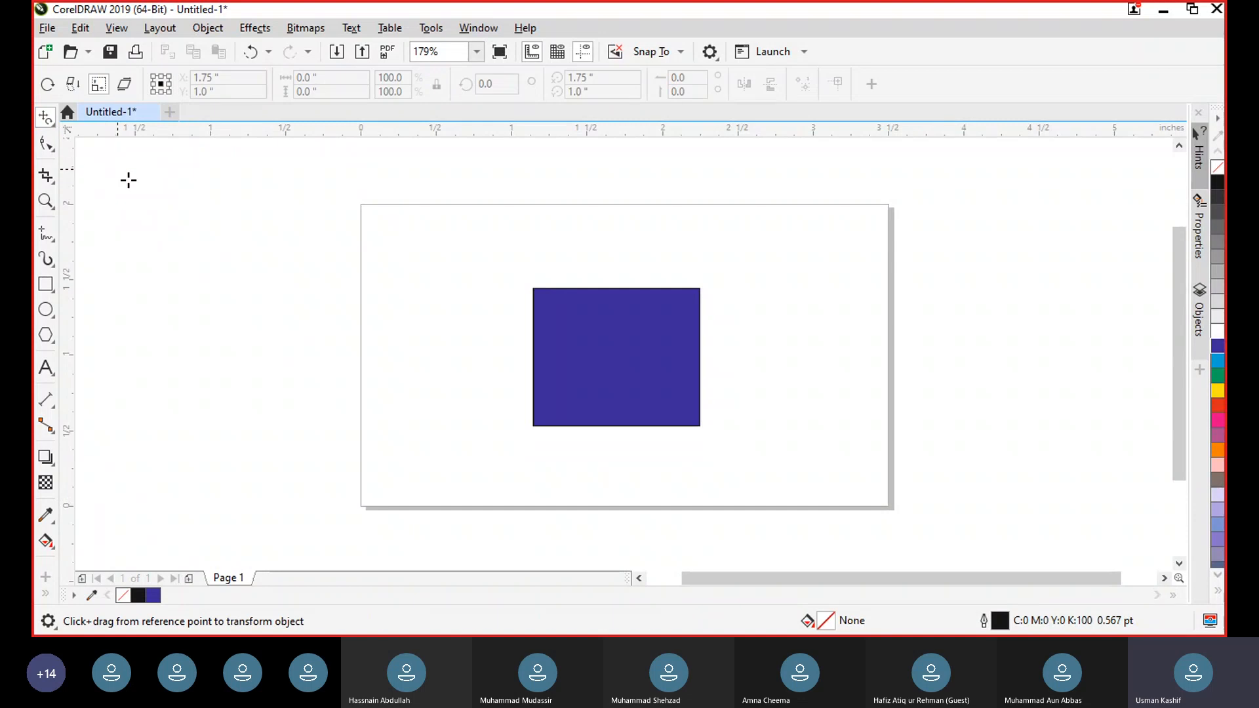
left_click_drag(617, 325, 750, 265)
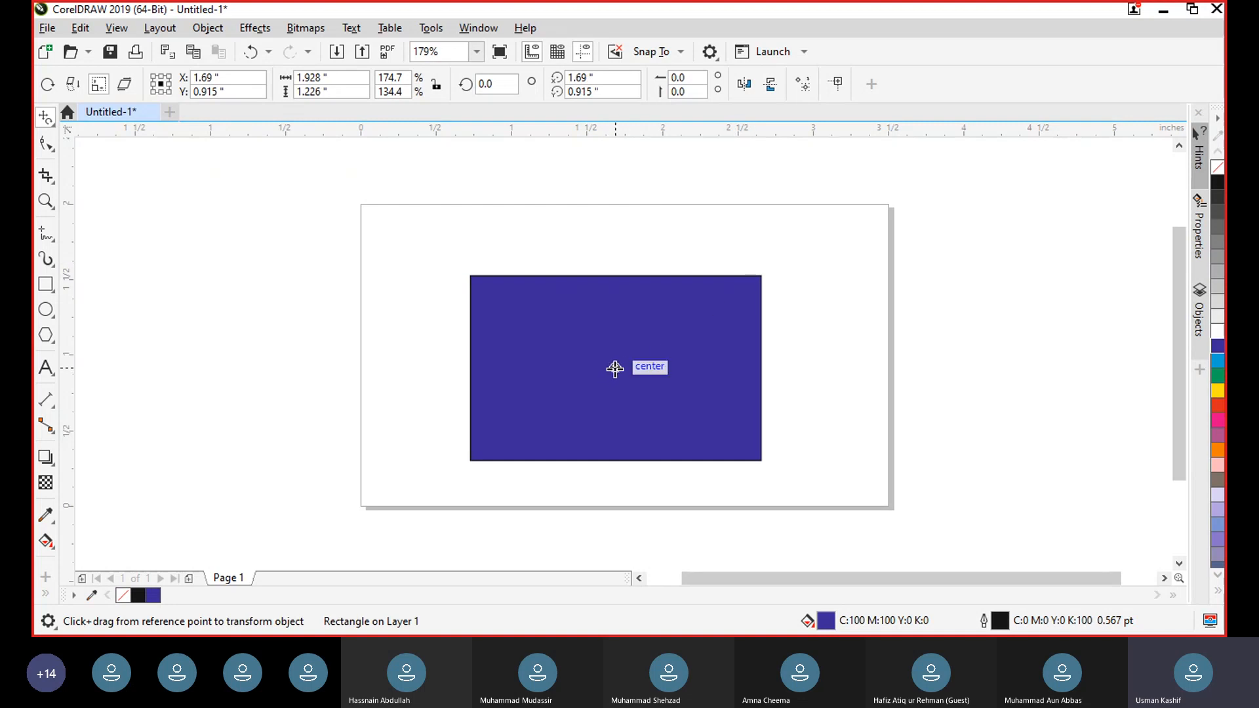
left_click_drag(615, 367, 718, 326)
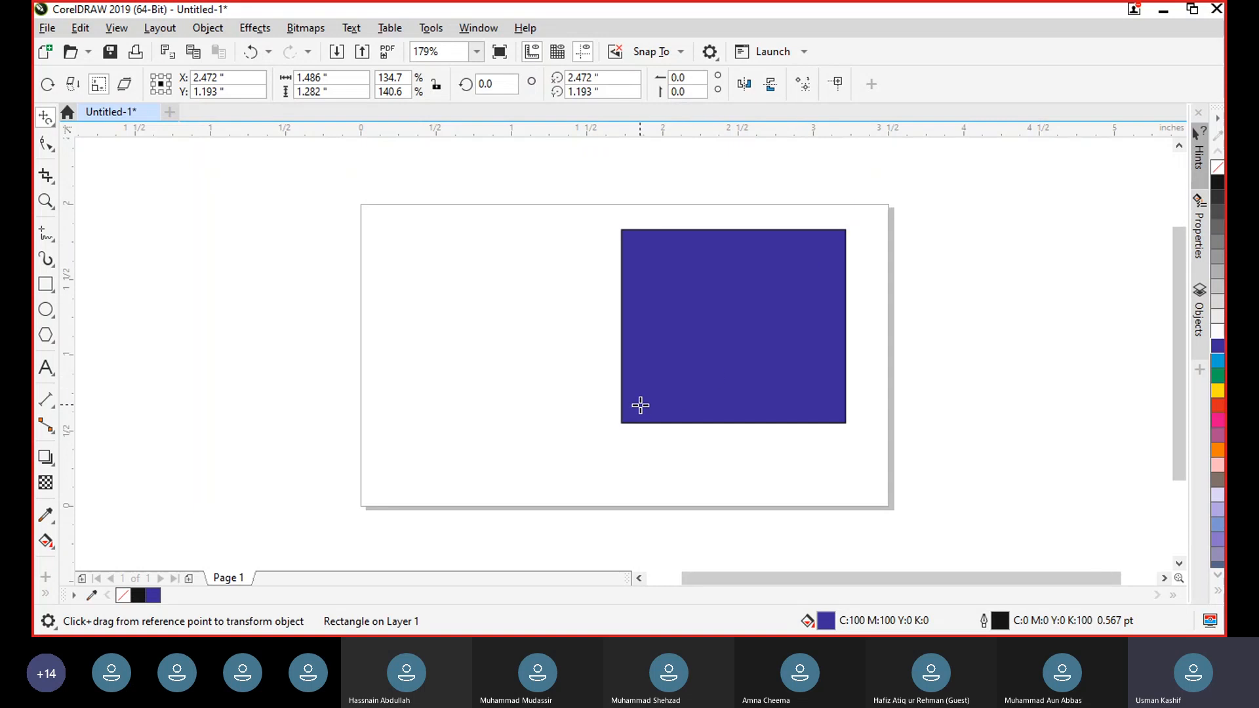
Step: Practise free scaling on the blue rectangle with the Free Transform tool, ending at about 2.13 by 1.82 inches
mouse_move(640, 405)
left_mouse_down()
mouse_move(768, 326)
mouse_move(560, 486)
mouse_move(798, 317)
mouse_move(554, 477)
mouse_move(809, 334)
mouse_move(790, 293)
mouse_move(784, 332)
mouse_move(807, 324)
mouse_move(823, 195)
mouse_move(857, 337)
mouse_move(706, 284)
mouse_move(735, 241)
mouse_move(835, 244)
left_mouse_up()
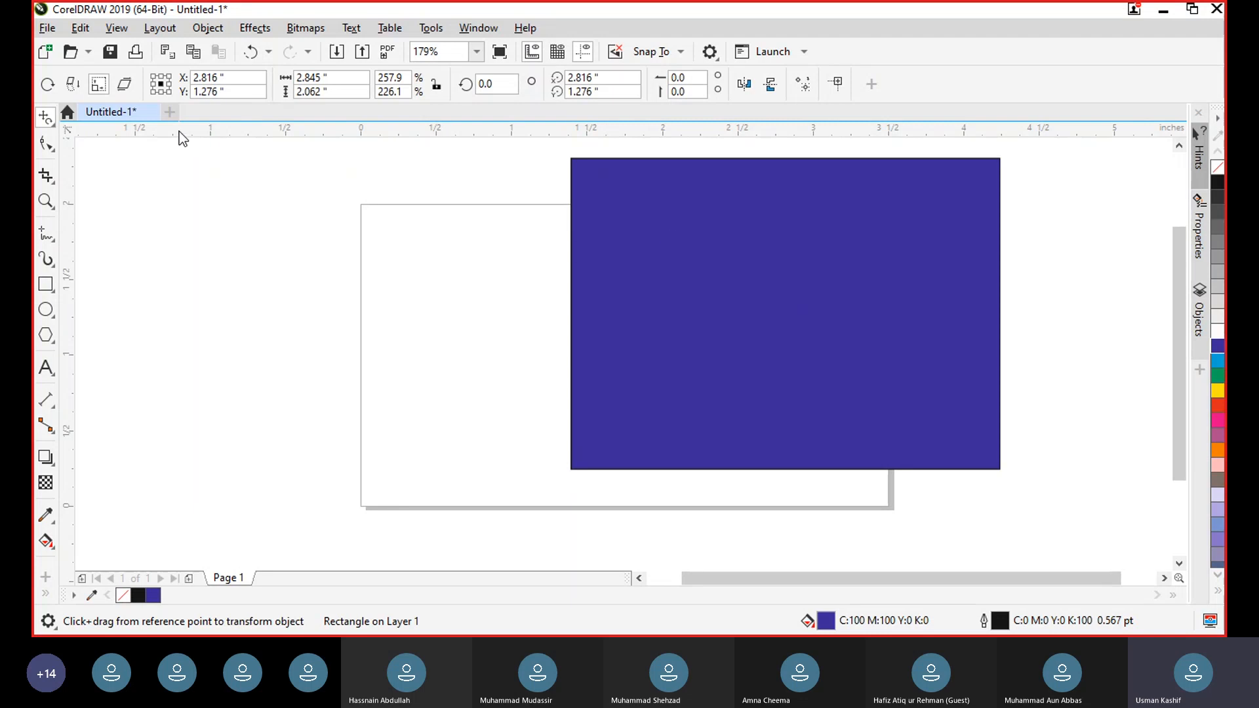
left_click(50, 124)
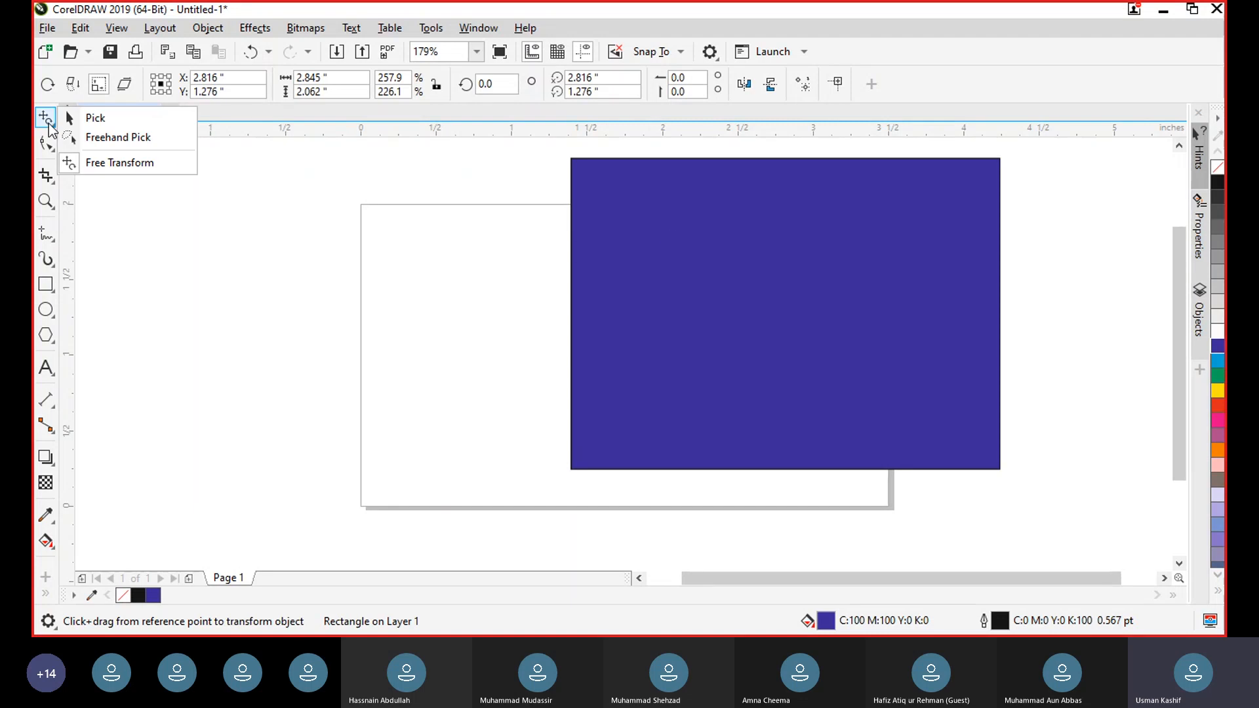
left_click(89, 164)
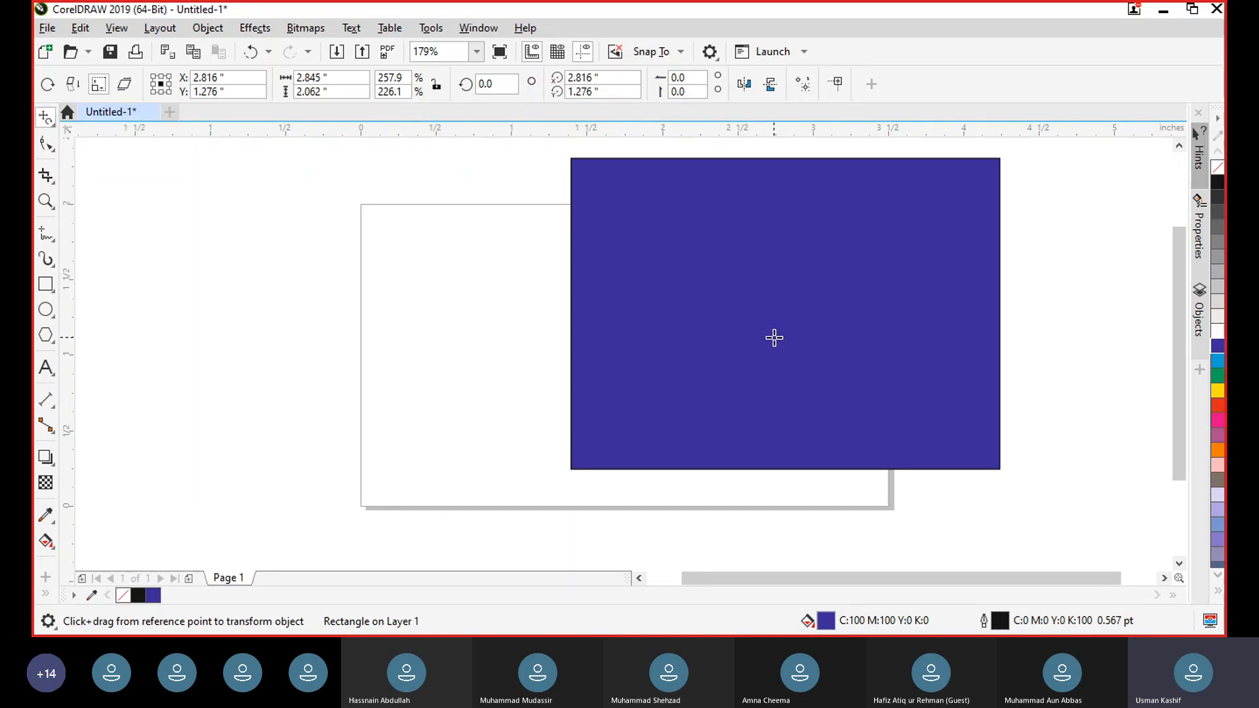
left_click_drag(774, 337, 728, 359)
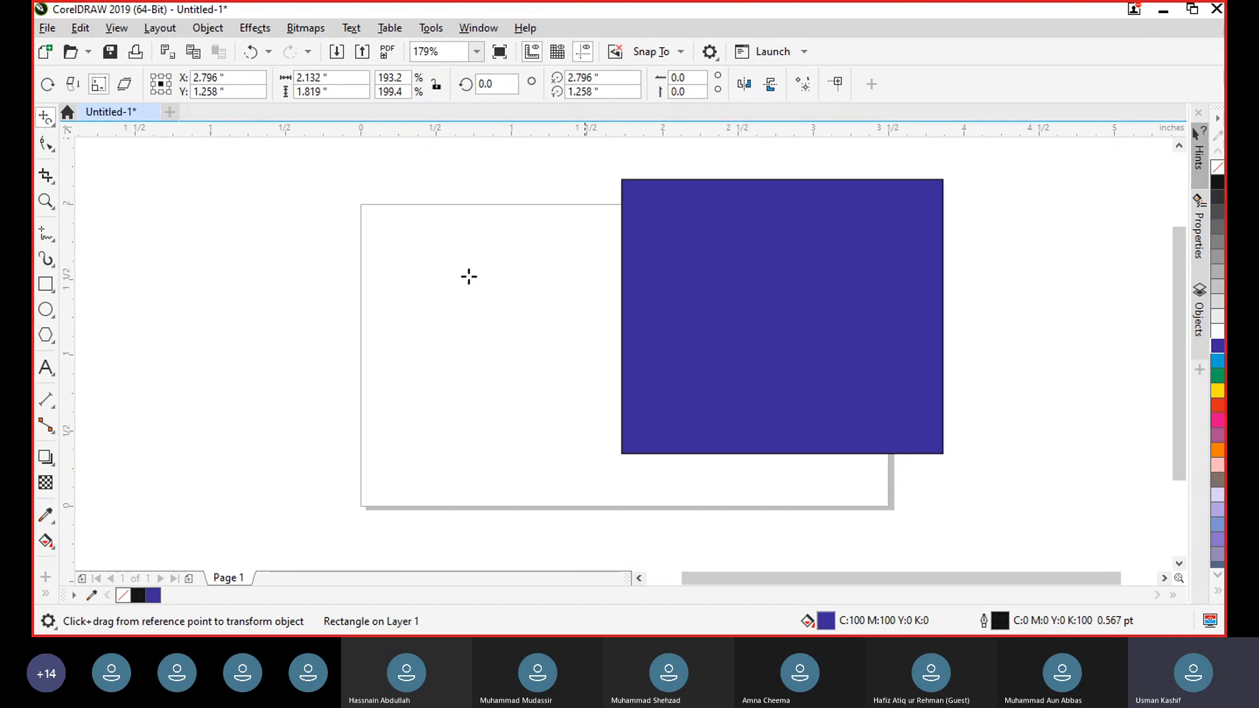
left_click(43, 128)
left_click(44, 128)
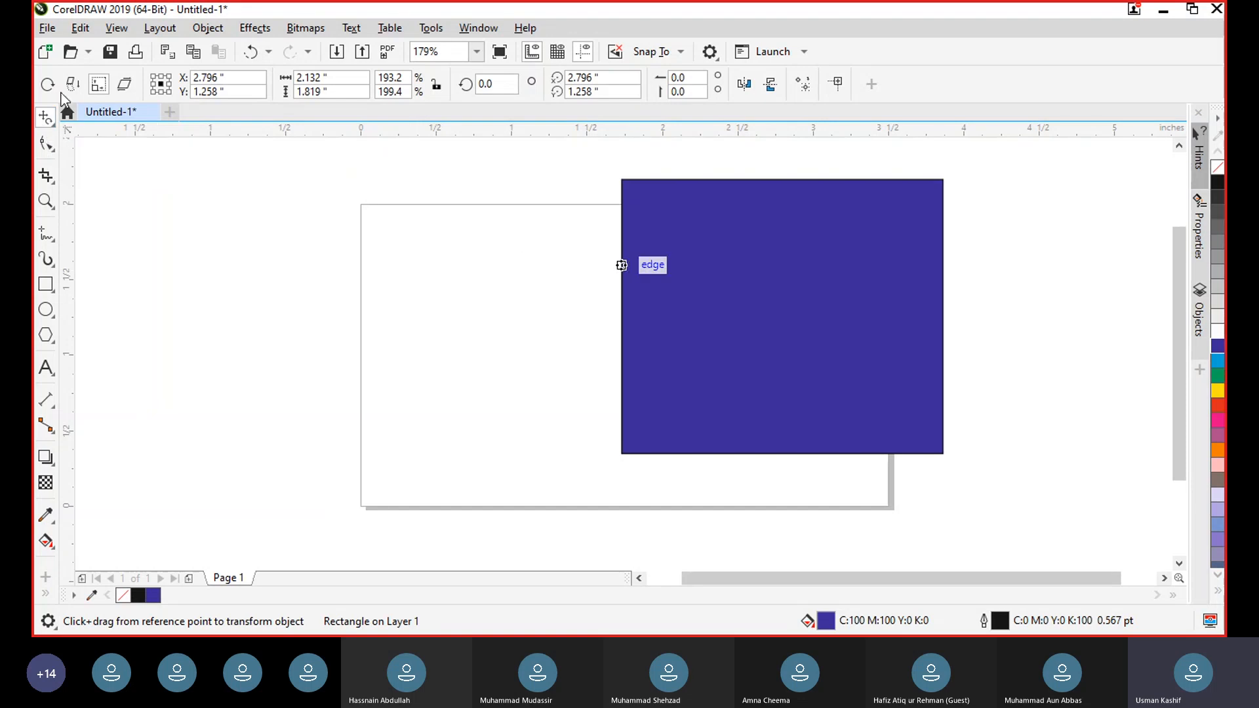
Step: Move the blue rectangle back onto the page with the Pick tool and centre it on the page
left_click(46, 118)
left_click(84, 118)
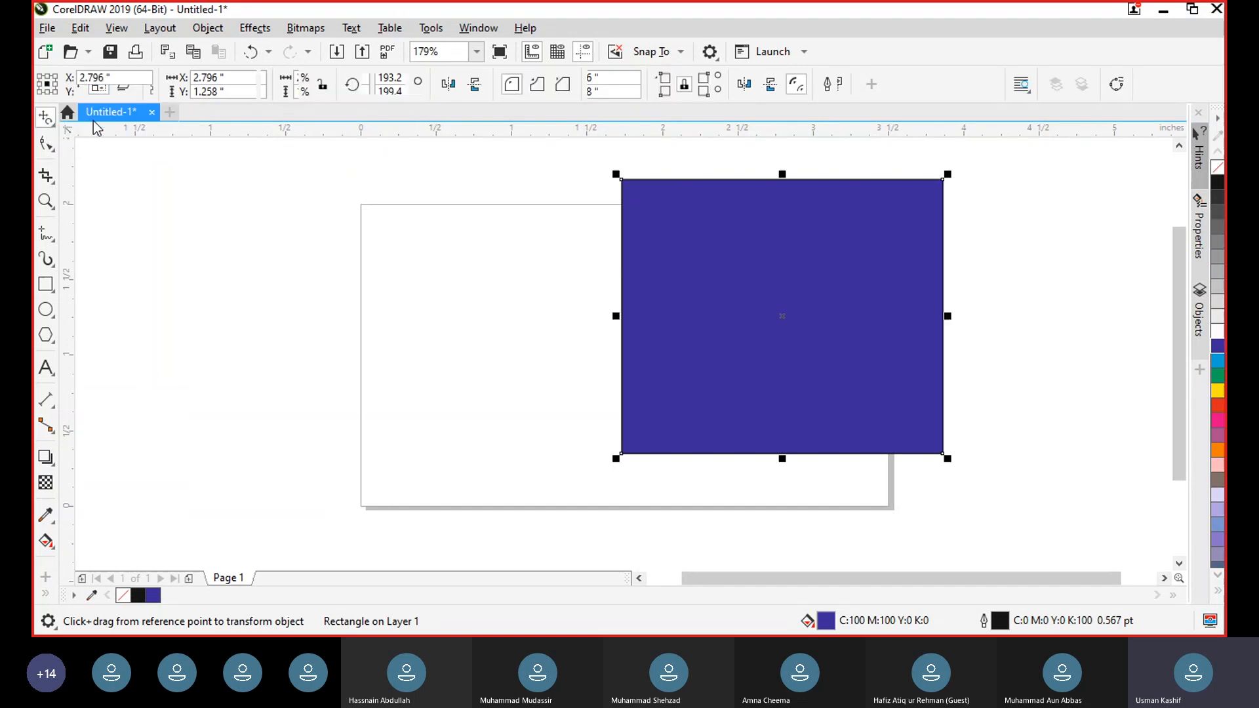
left_click_drag(782, 299, 640, 357)
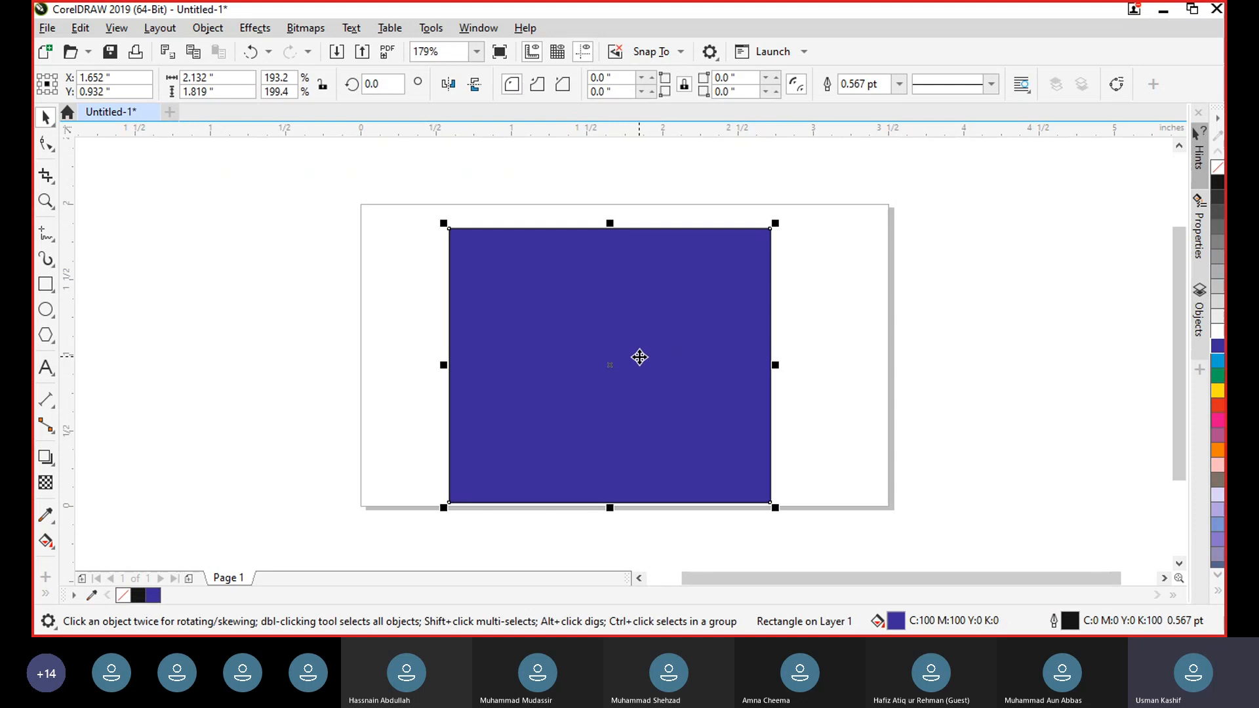
key("p")
Step: Scale the centred rectangle about its centre with the Free Transform tool to about 1.16 by 0.99 inches
left_click(47, 118)
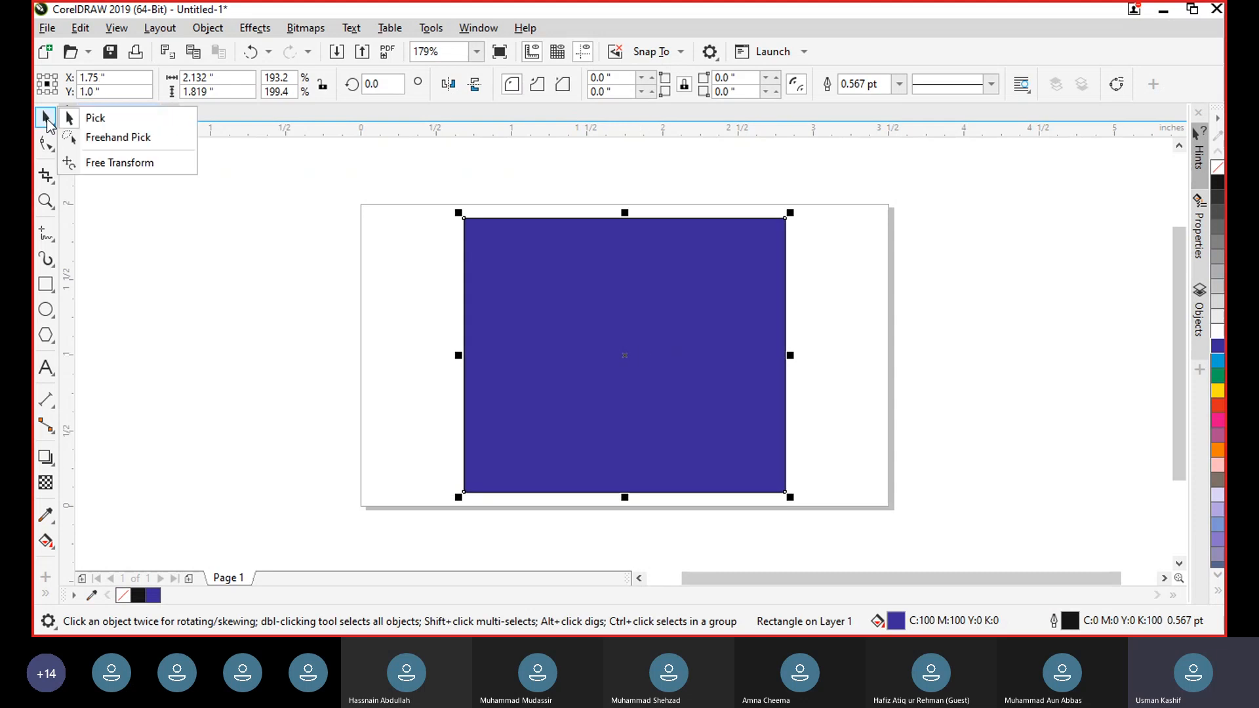
left_click(108, 162)
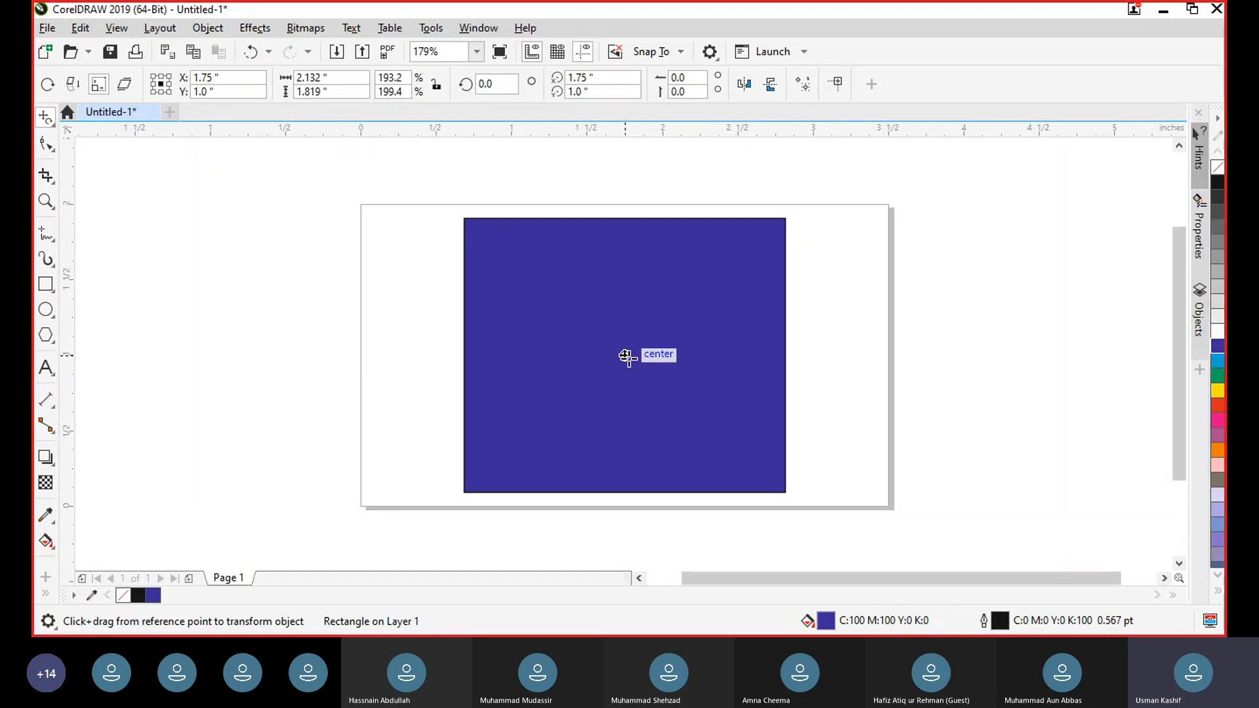
left_click_drag(627, 354, 544, 429)
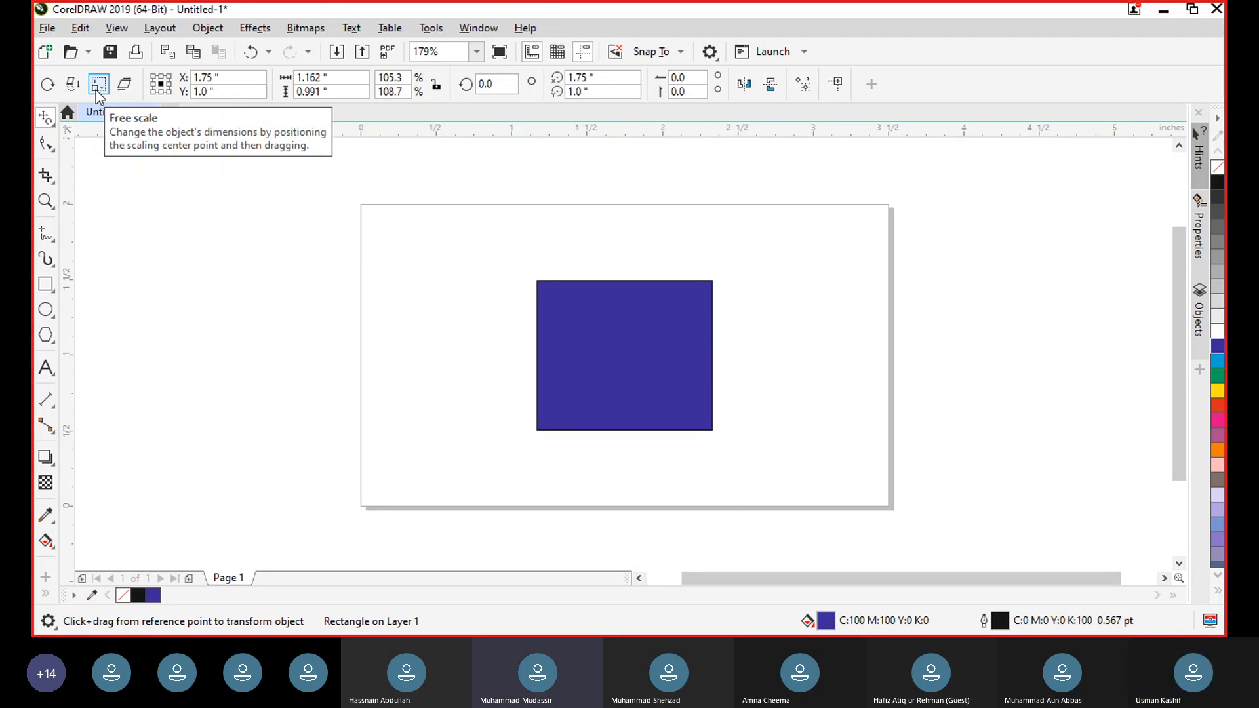
Step: Resize the rectangle with the Pick tool's corner handles to about 1.28 by 1.09 inches and move it to about X 1.83, Y 0.91 inches
left_click(43, 121)
left_click(72, 121)
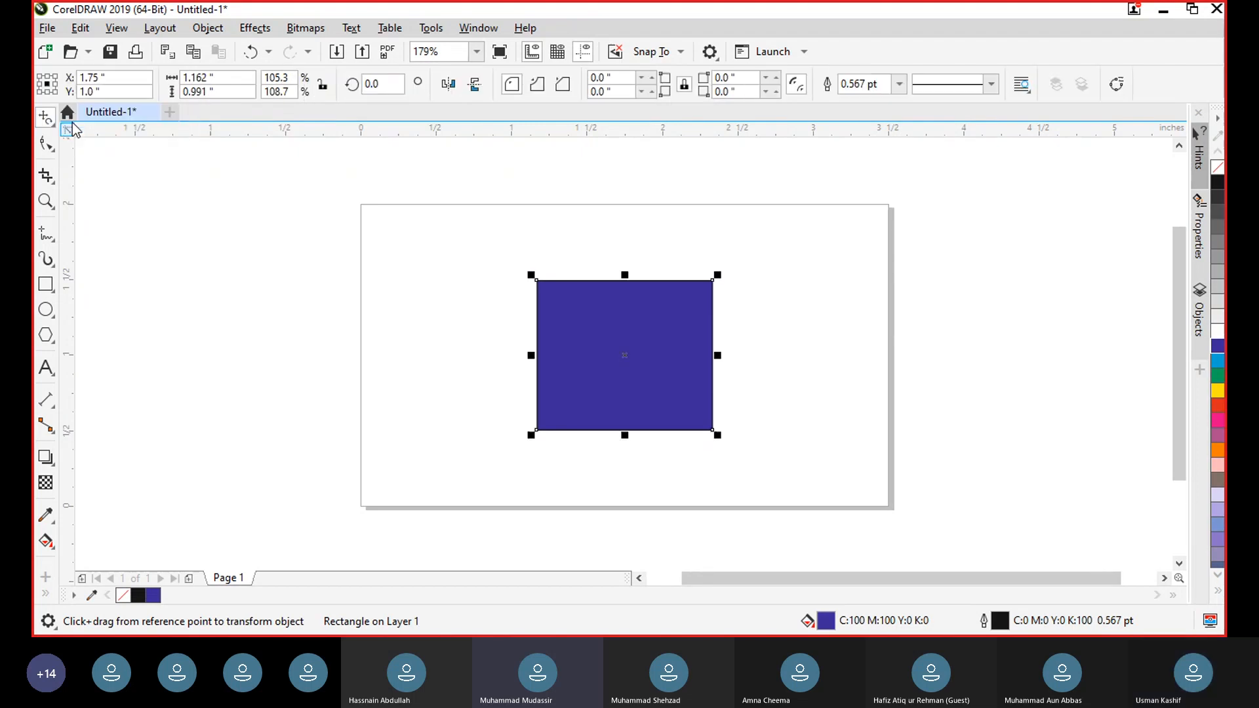
left_click(654, 583)
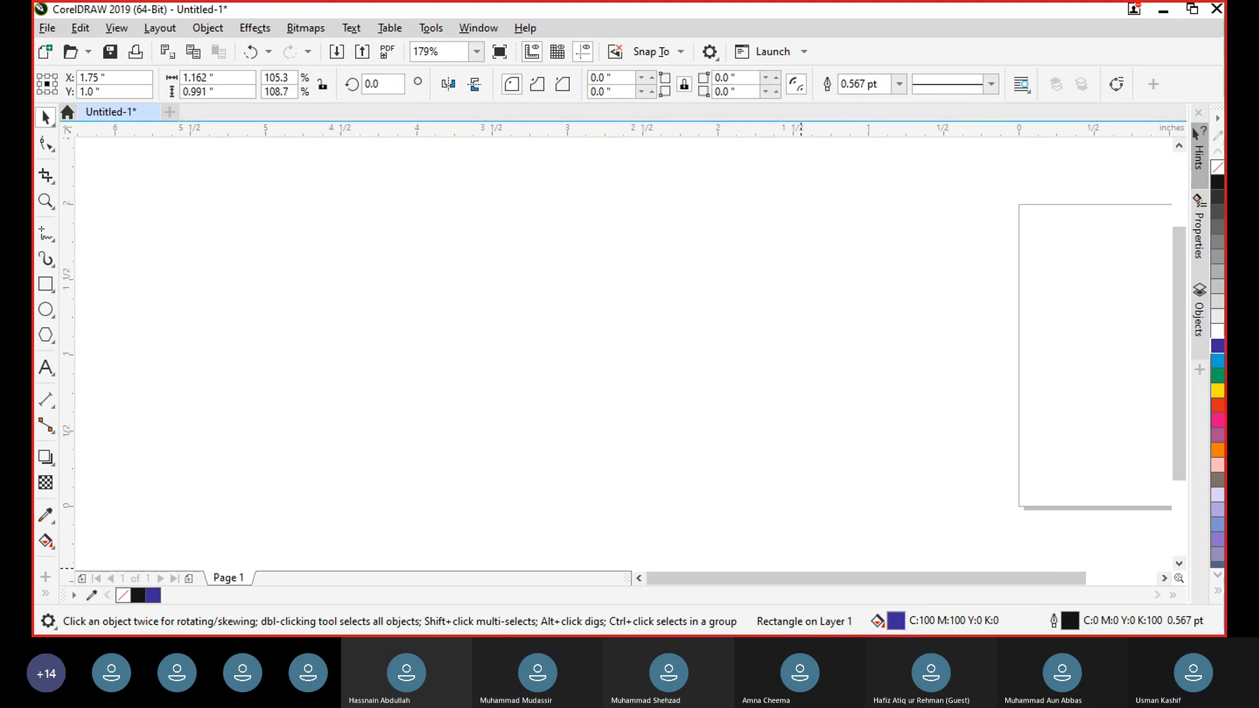
left_click_drag(653, 580, 689, 581)
left_click_drag(718, 440, 684, 459)
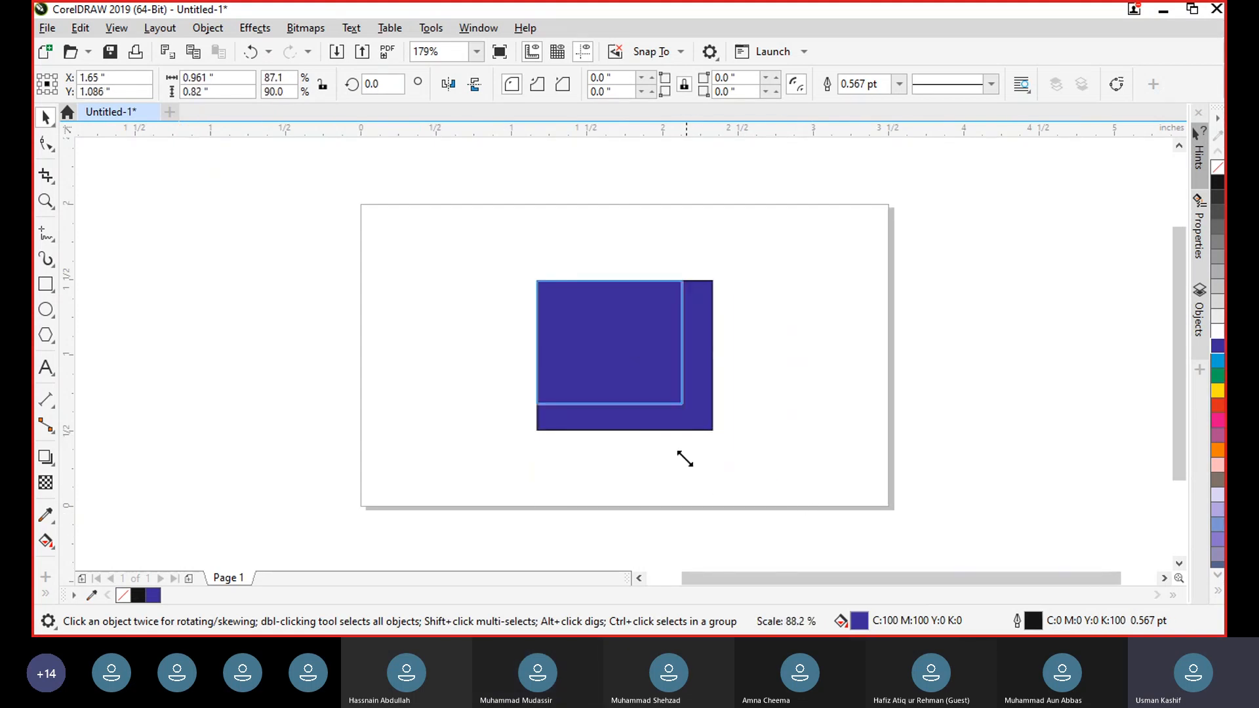
left_click_drag(651, 411, 777, 484)
left_click_drag(696, 423, 680, 393)
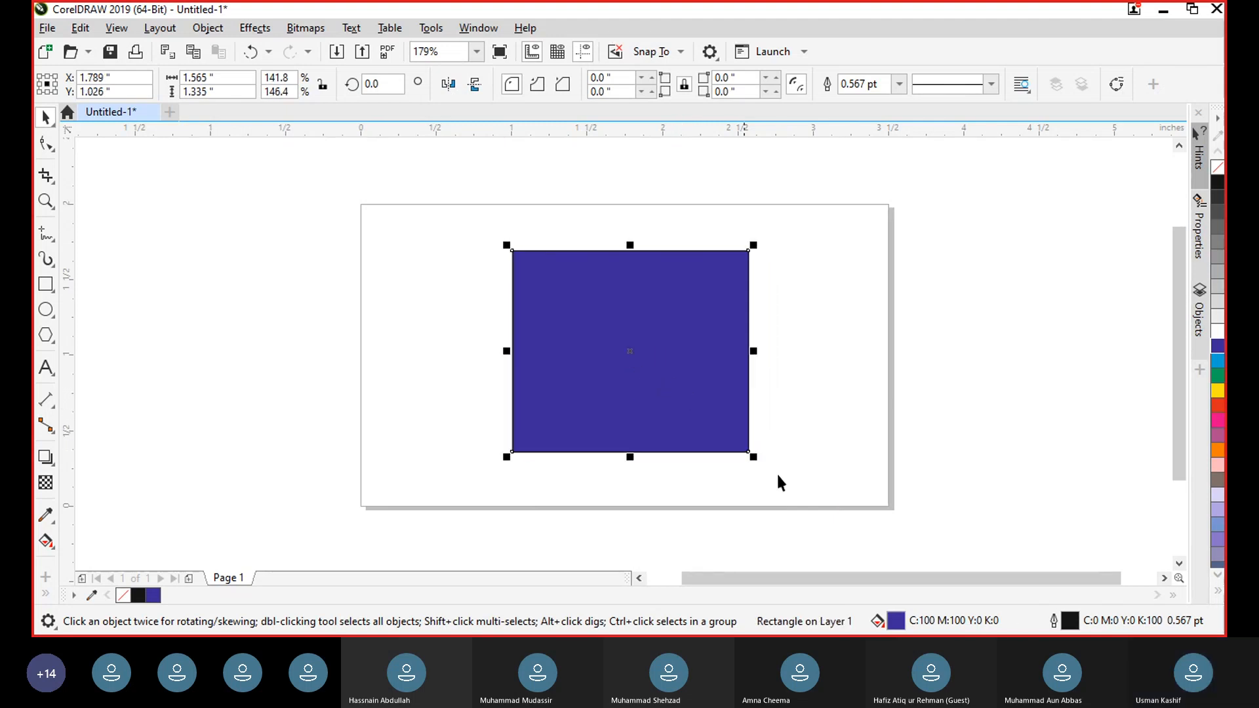
left_click_drag(750, 453, 706, 450)
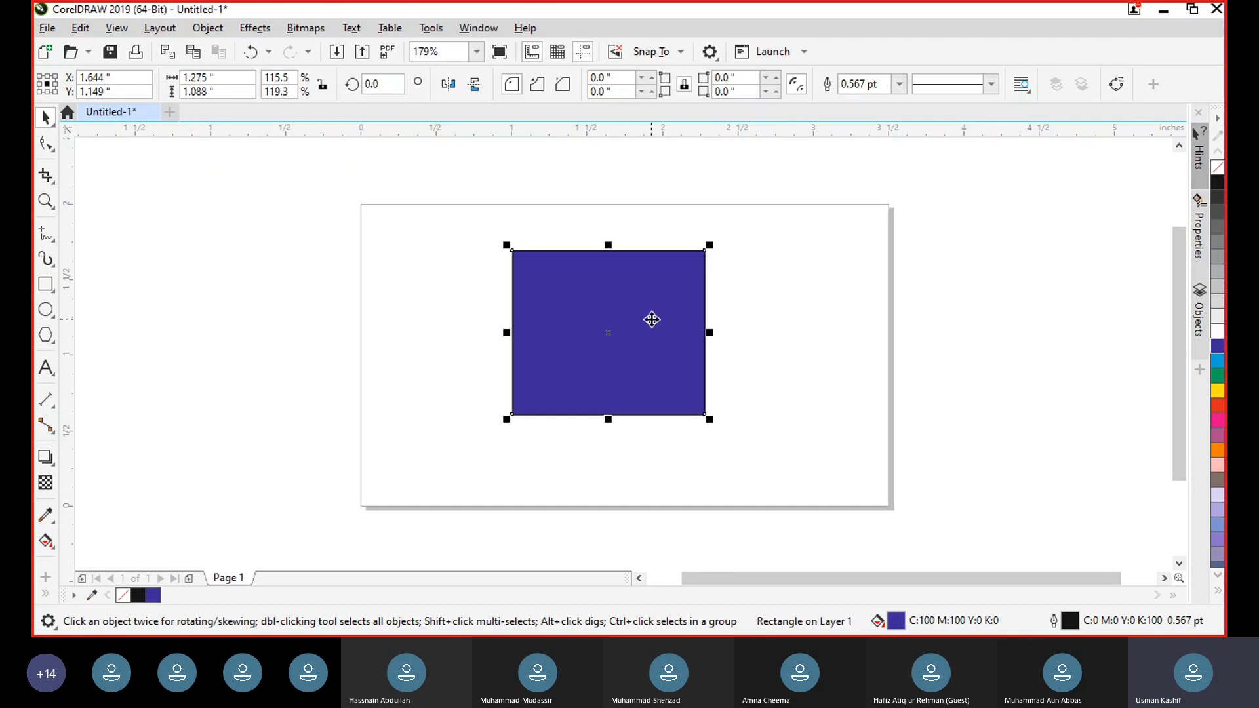
left_click_drag(650, 317, 680, 354)
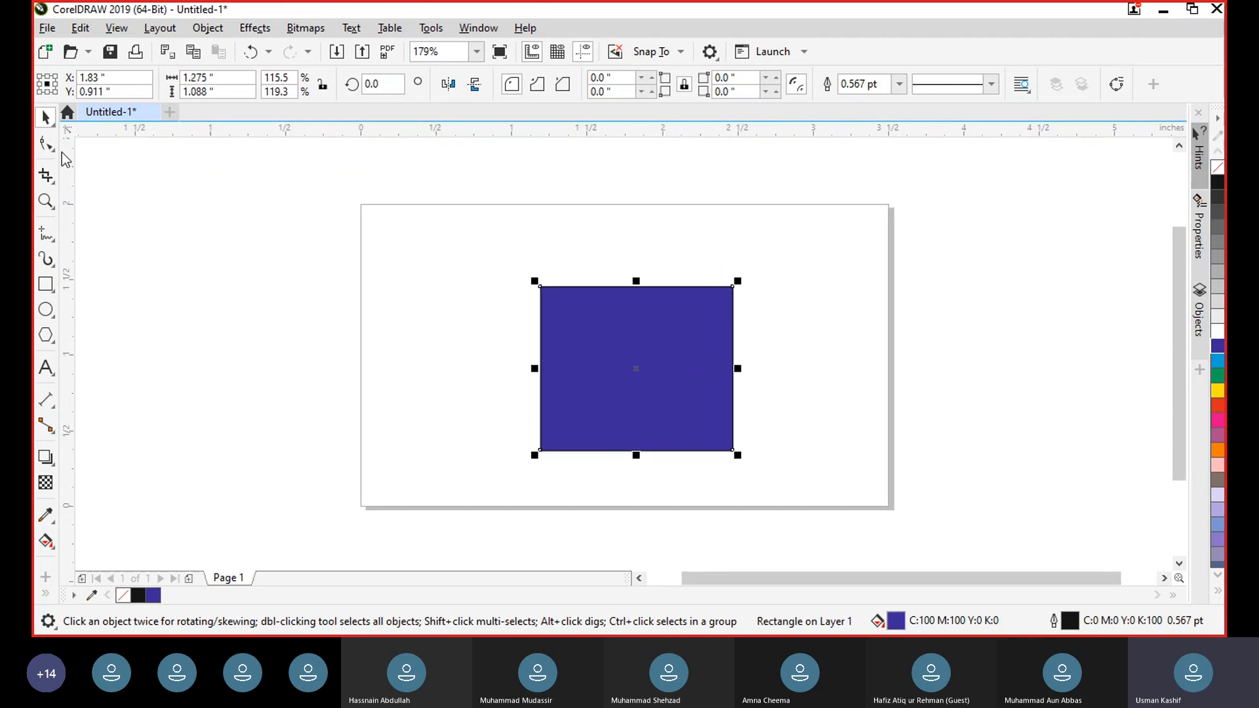
Step: Enlarge the rectangle with the Free Transform tool's free scaling to about 1.72 by 1.47 inches
left_click(46, 128)
left_click(85, 160)
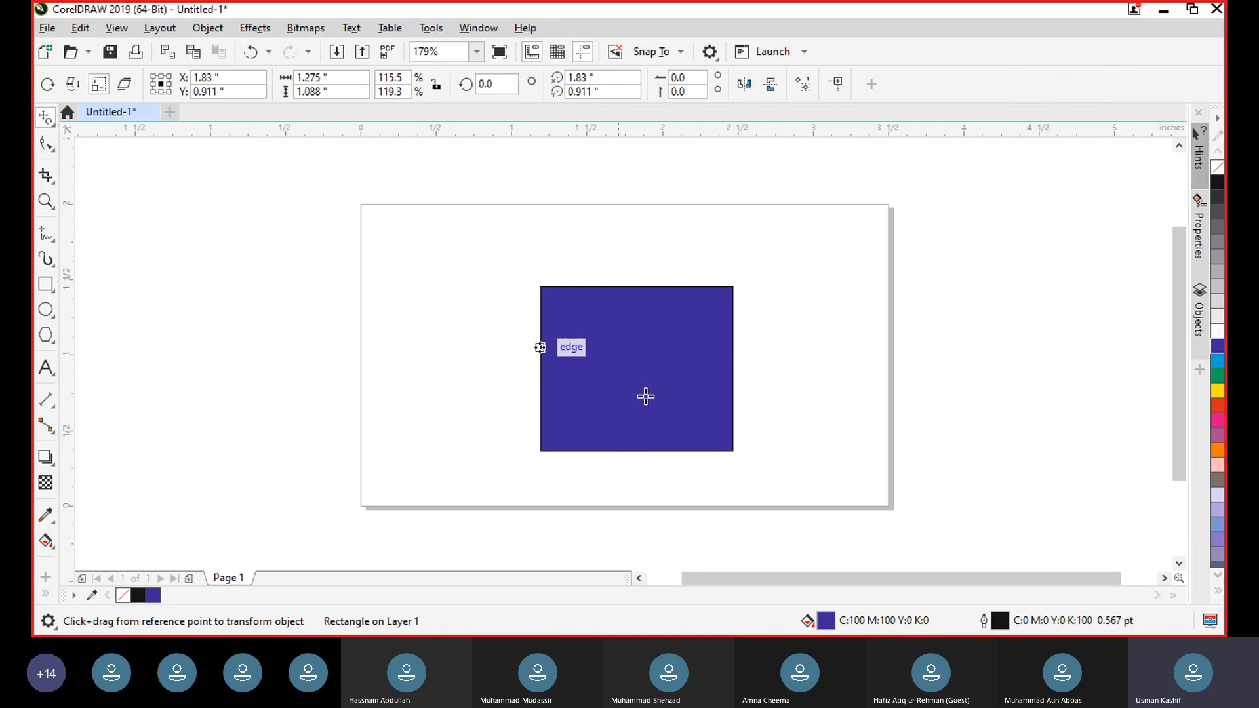
left_click_drag(668, 366, 797, 307)
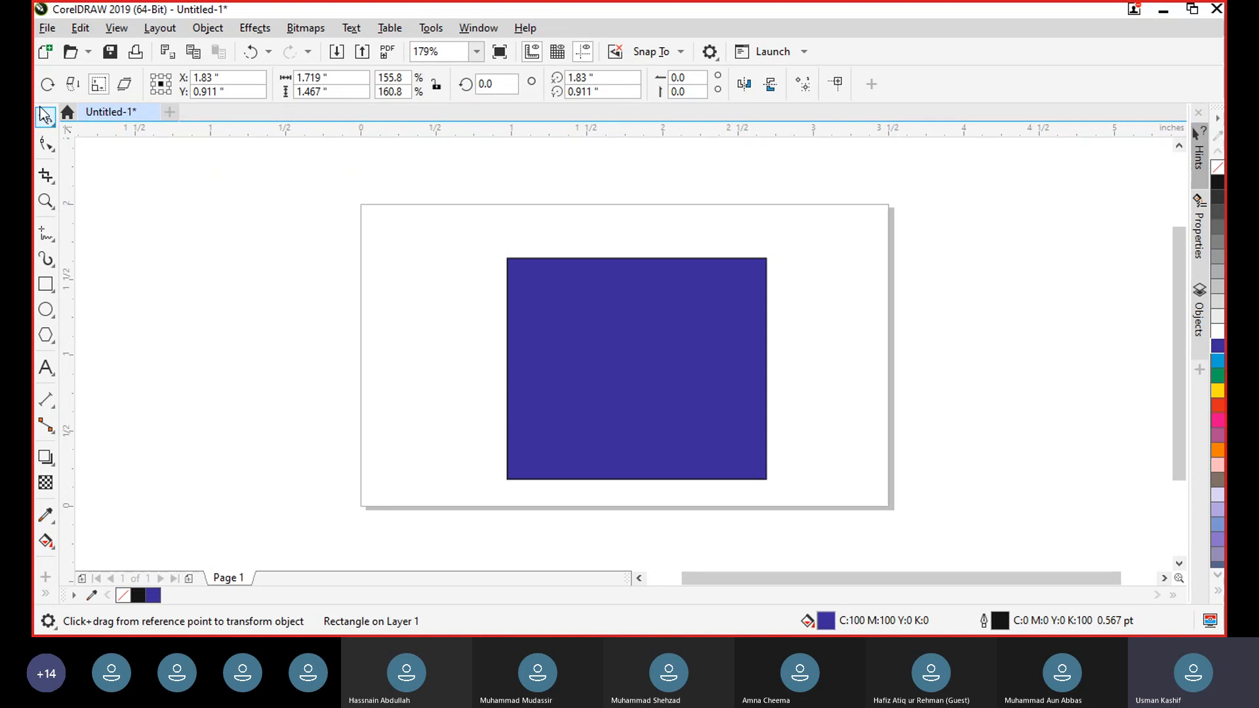
Step: Draw an unfilled rectangle about 0.89 by 0.83 inches outside the page, beside its left edge
left_click(45, 284)
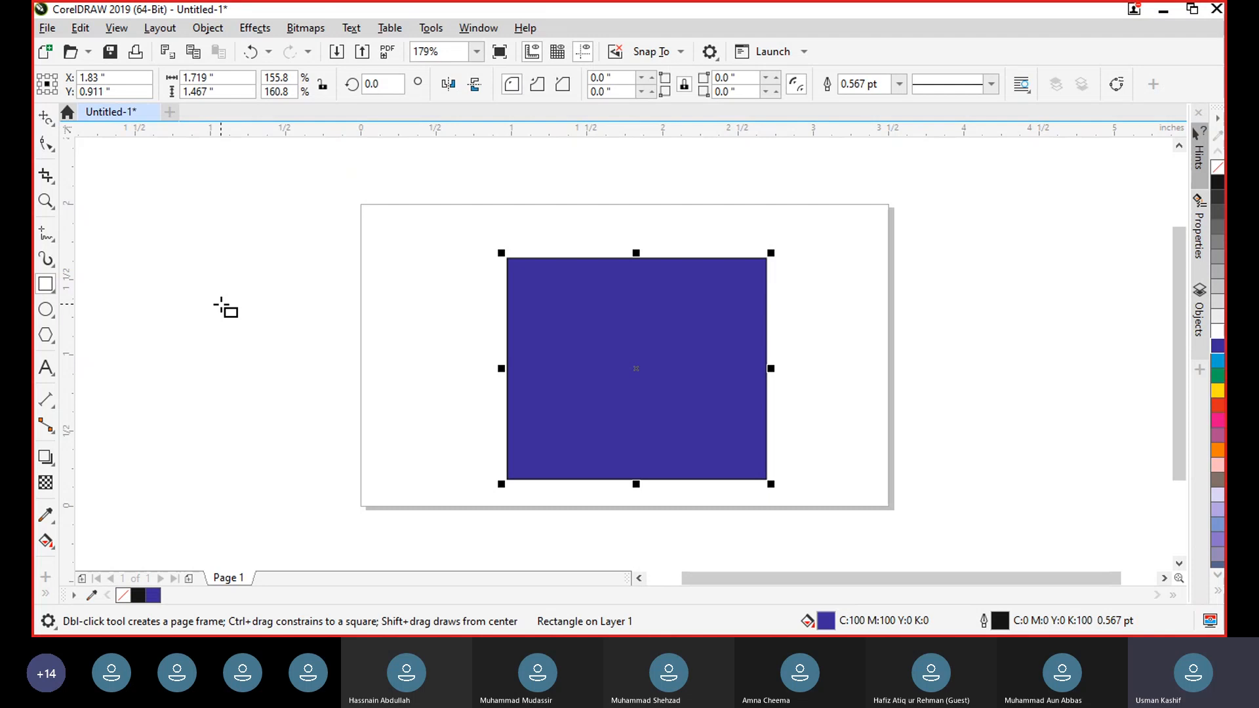
left_click_drag(147, 231, 262, 298)
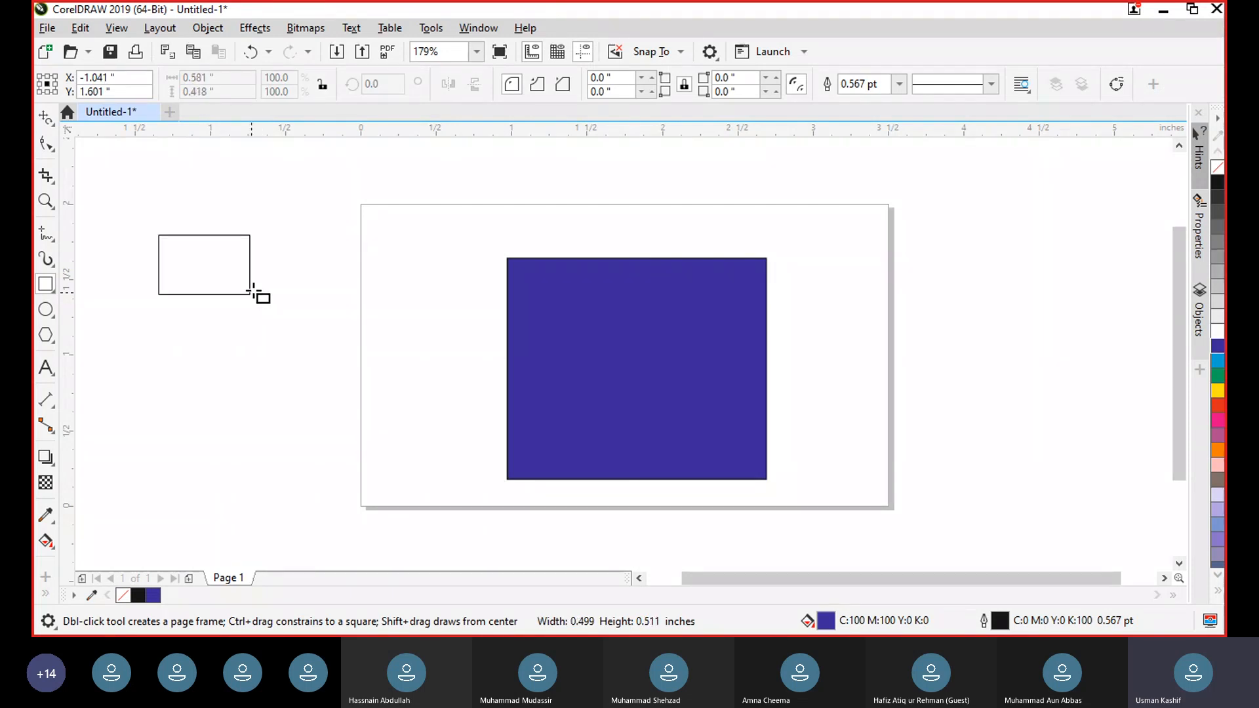
mouse_move(250, 295)
left_mouse_down()
mouse_move(374, 387)
mouse_move(339, 389)
left_mouse_up()
Step: Dismiss the tool options without changes and delete the unfilled rectangle beside the page
left_click(47, 116)
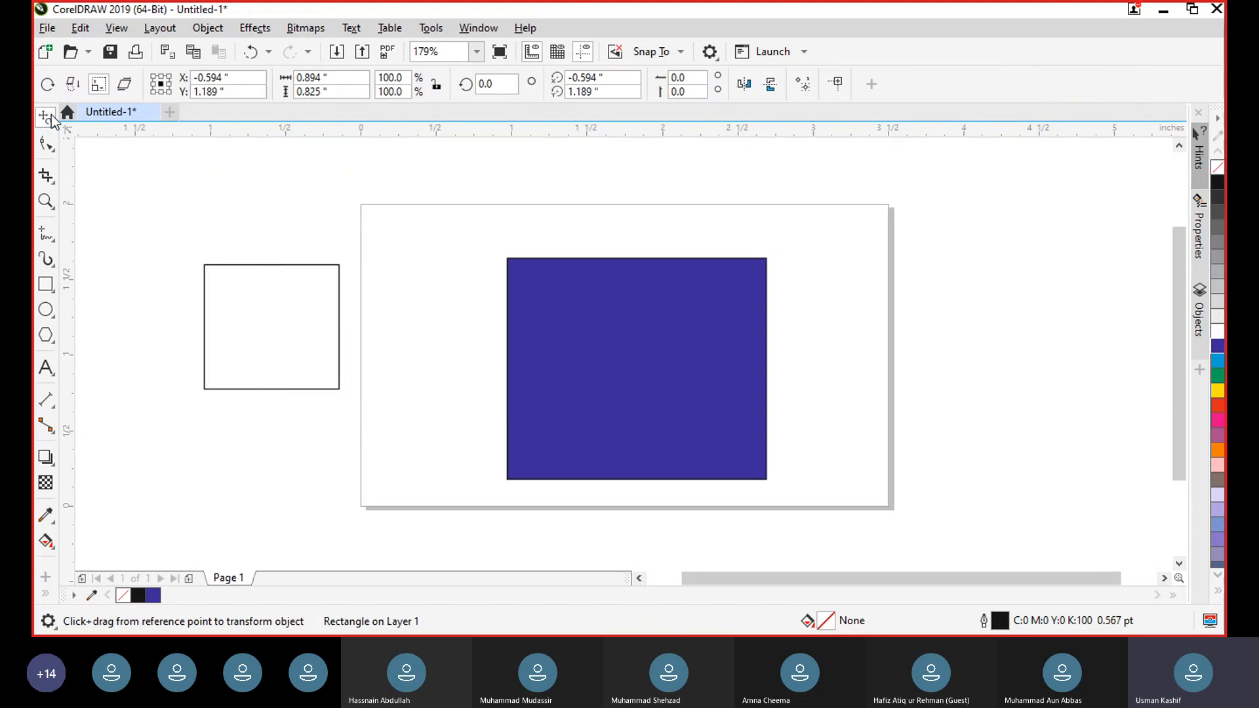
double_click(50, 113)
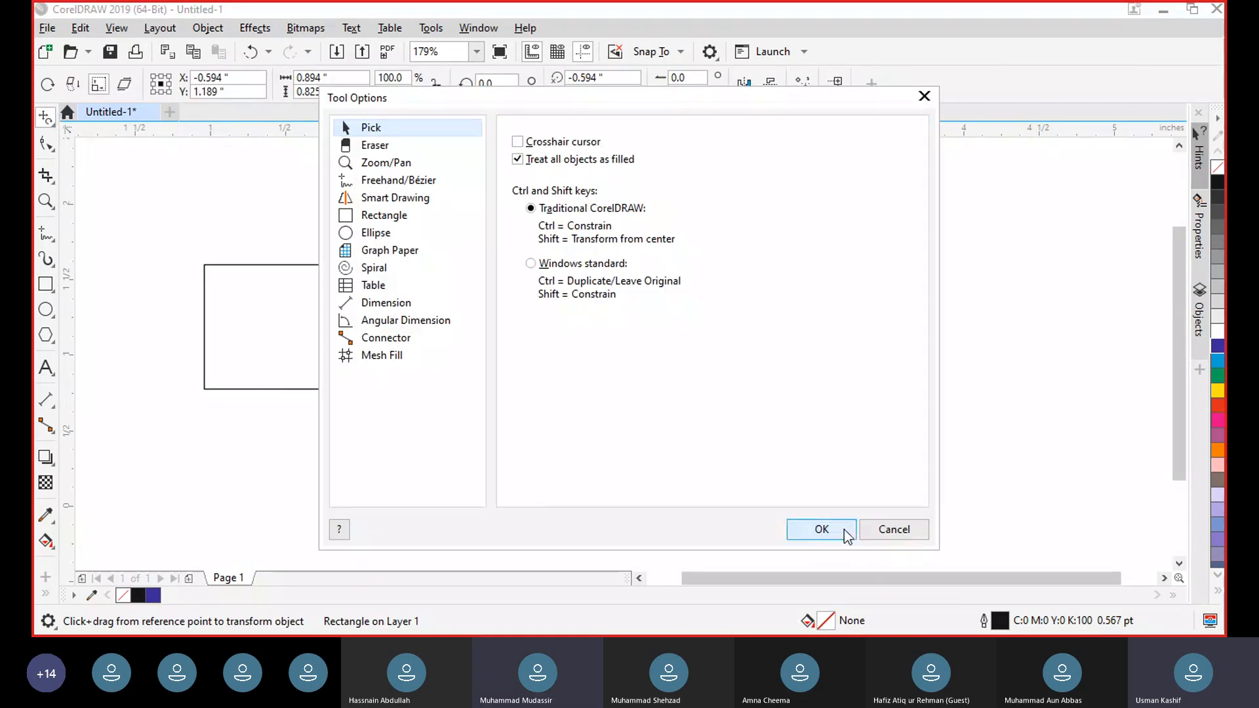
left_click(883, 534)
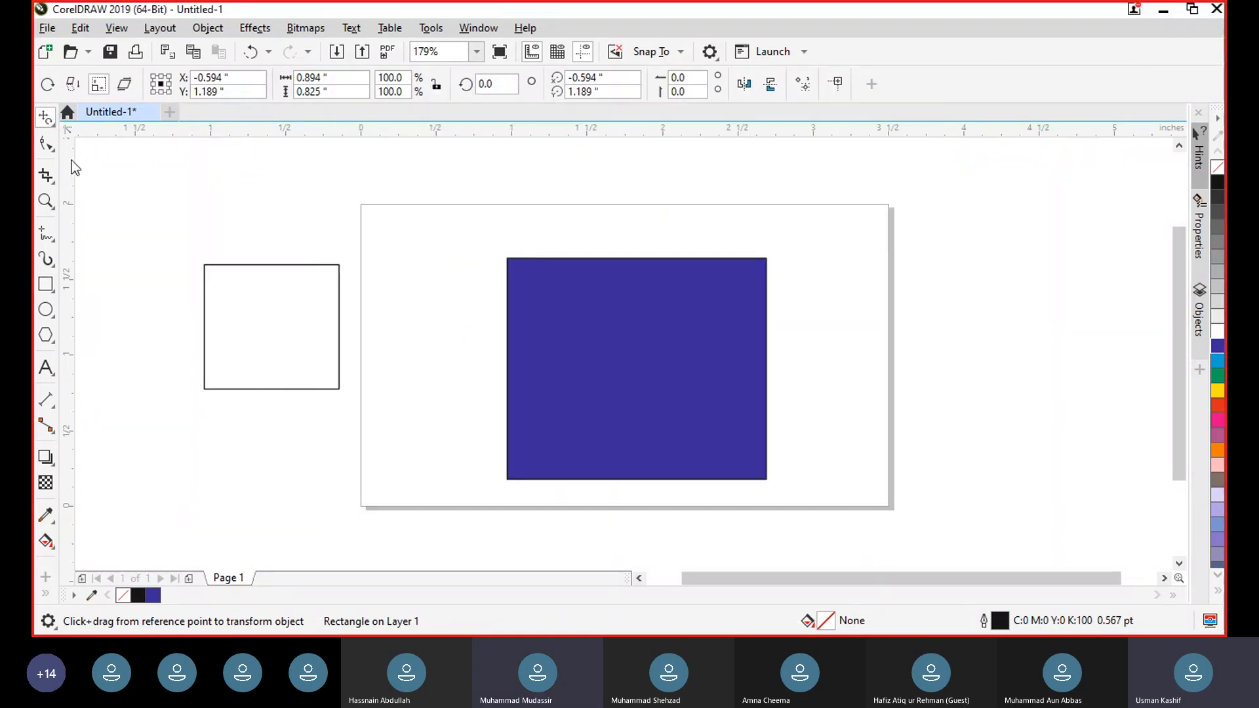
left_click(51, 121)
left_click(92, 116)
key("Delete")
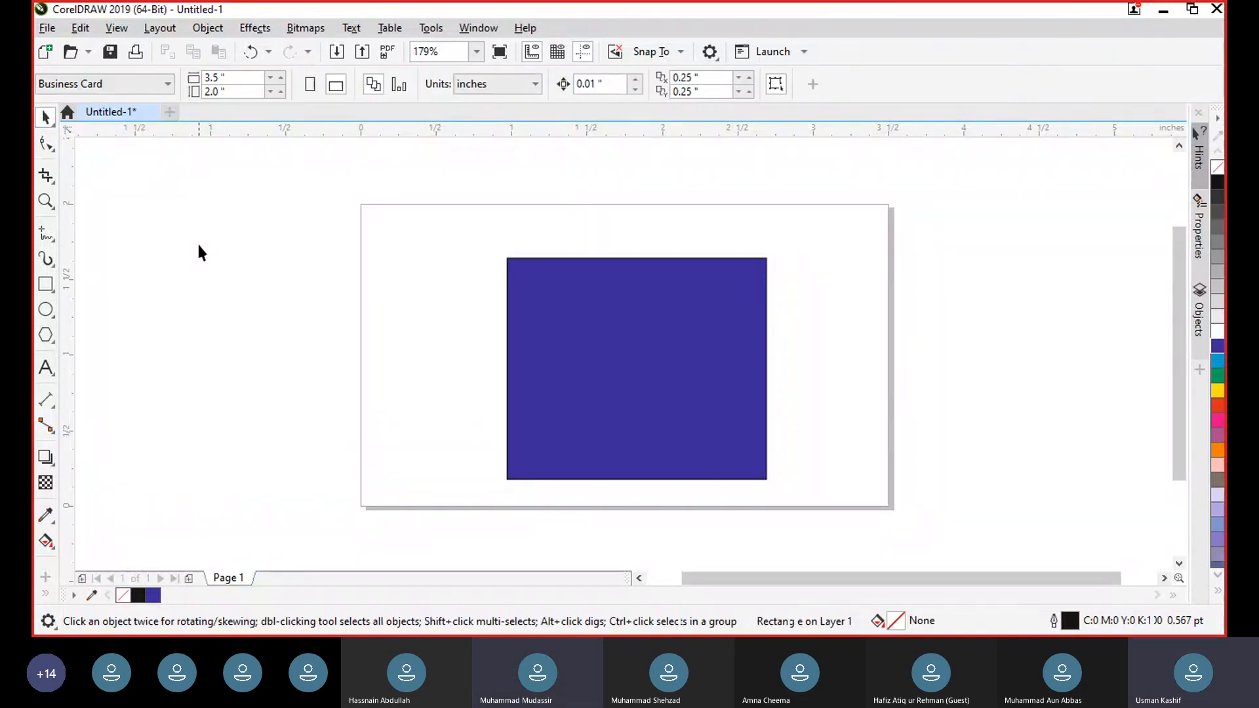
Step: Select the blue rectangle and enlarge it with Free Scale to about 2.46 by 1.89 inches
left_click(598, 362)
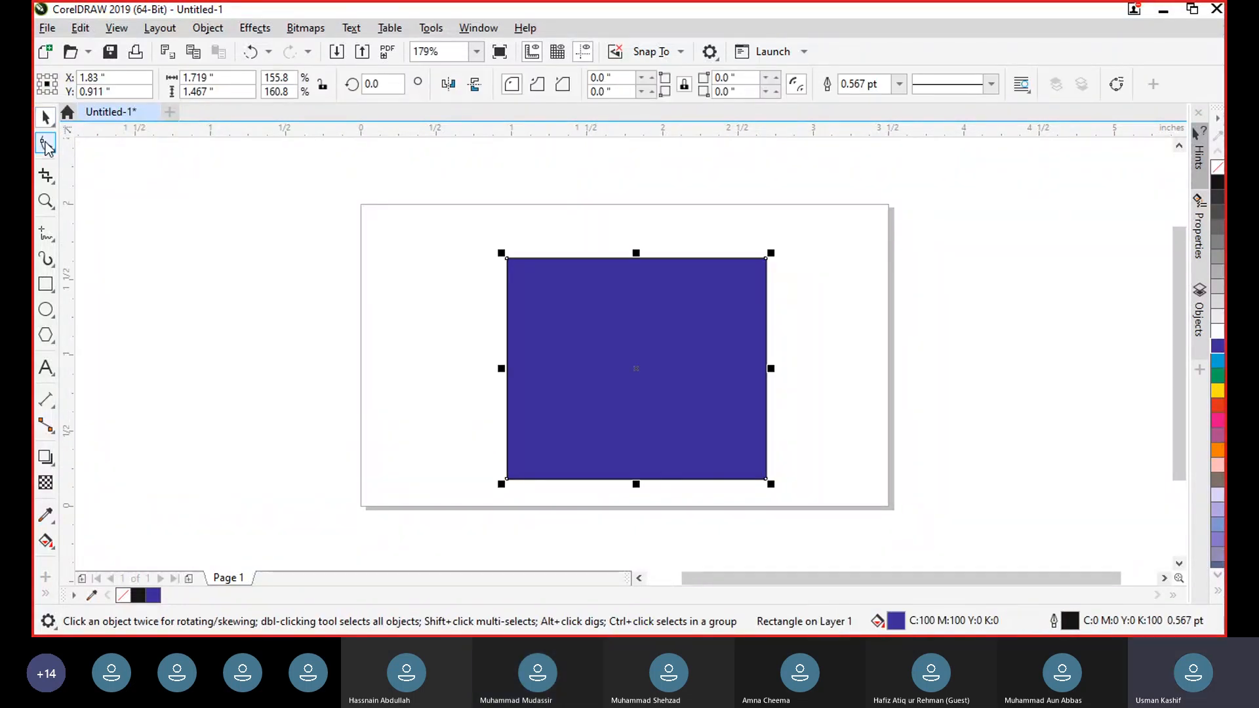
left_click(46, 143)
left_click(51, 121)
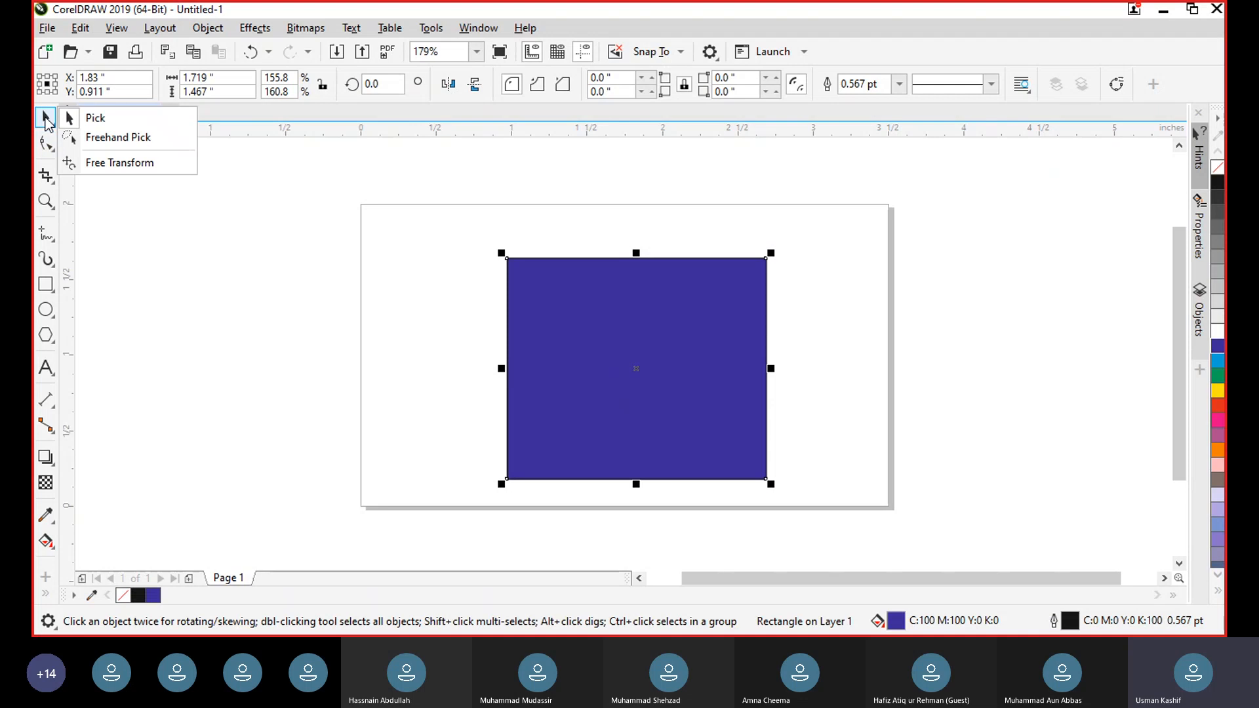
left_click(103, 160)
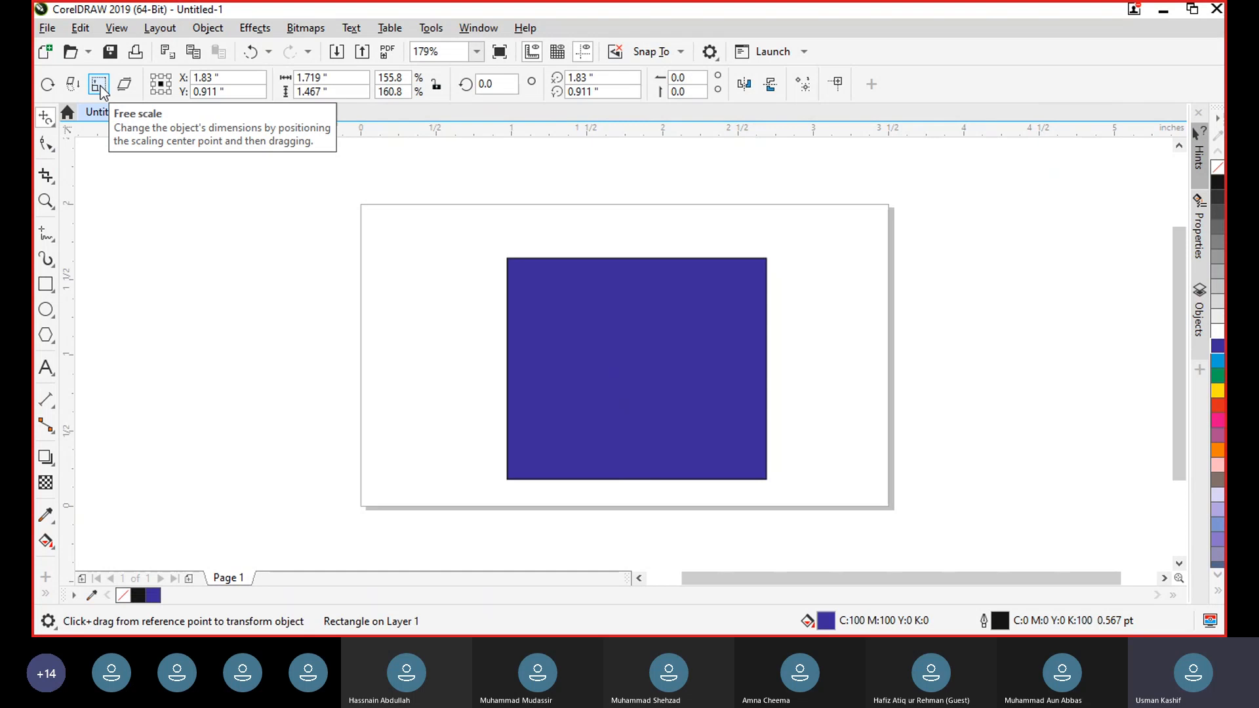
left_click(101, 85)
left_click_drag(505, 393, 702, 321)
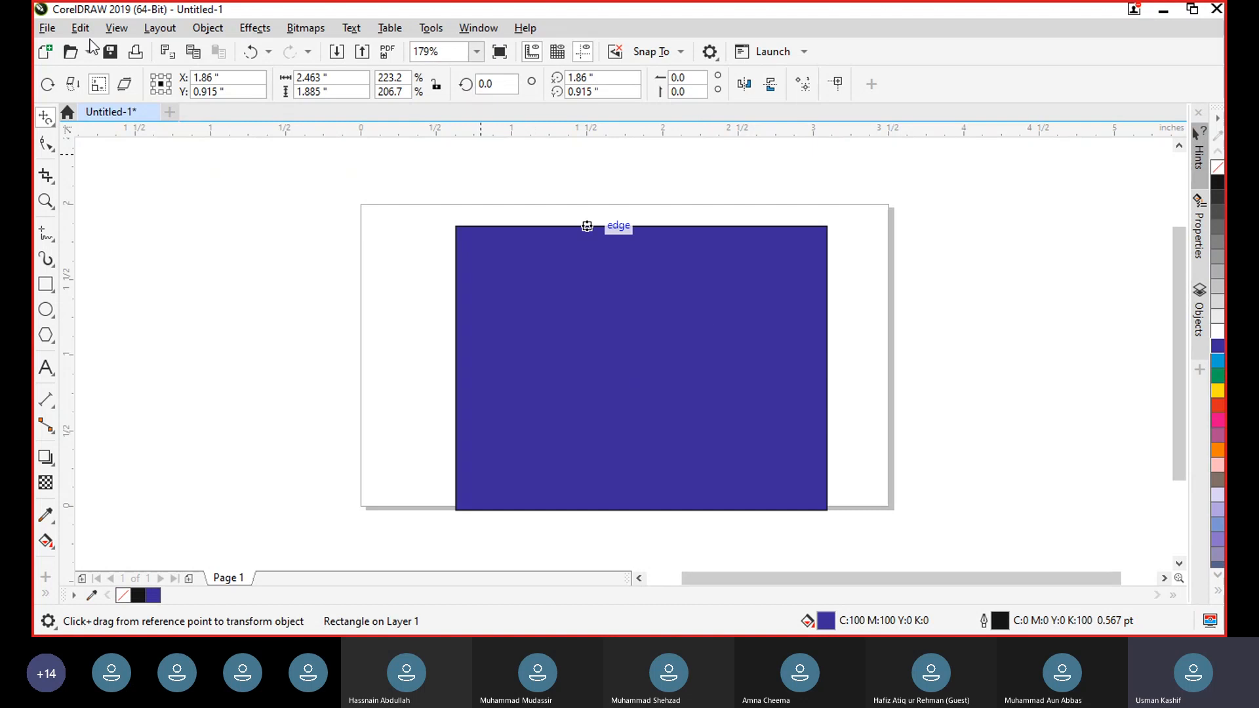
Step: Try Free Rotation on the blue rectangle and mirror it with Free Angle Reflection to an angle of about 177.5 degrees
left_click(47, 83)
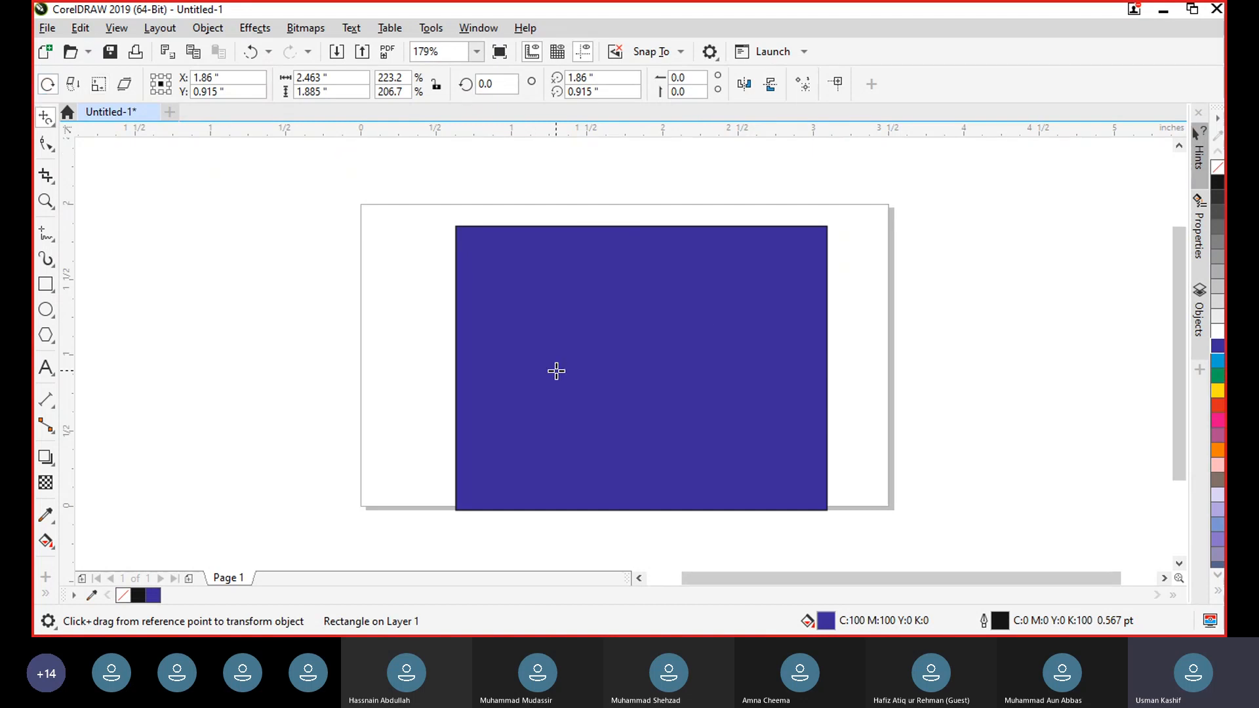
left_click_drag(553, 367, 713, 368)
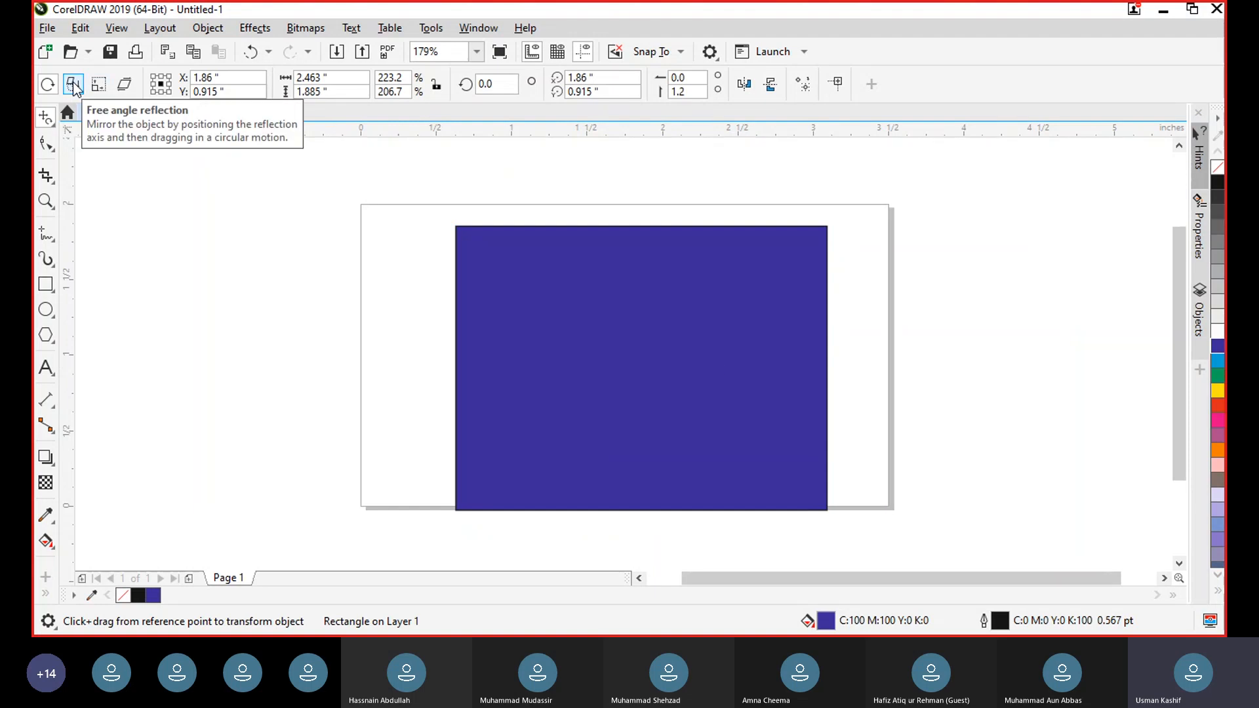
left_click(99, 84)
mouse_move(635, 319)
left_mouse_down()
mouse_move(646, 348)
mouse_move(655, 292)
mouse_move(658, 342)
mouse_move(663, 301)
mouse_move(624, 301)
mouse_move(635, 293)
mouse_move(638, 444)
left_mouse_up()
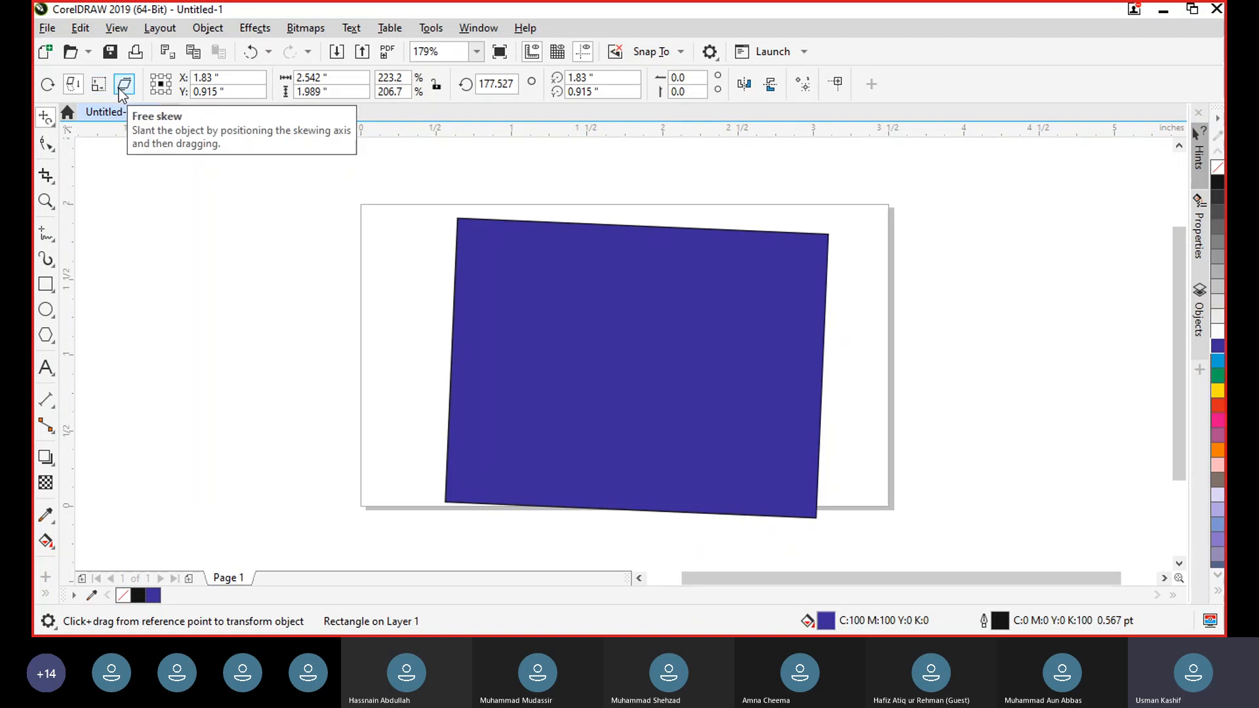
Step: Slant the blue rectangle with Free Skew into a rhombus-like shape about 4.24 by 2.56 inches overall
left_click_drag(594, 295, 682, 285)
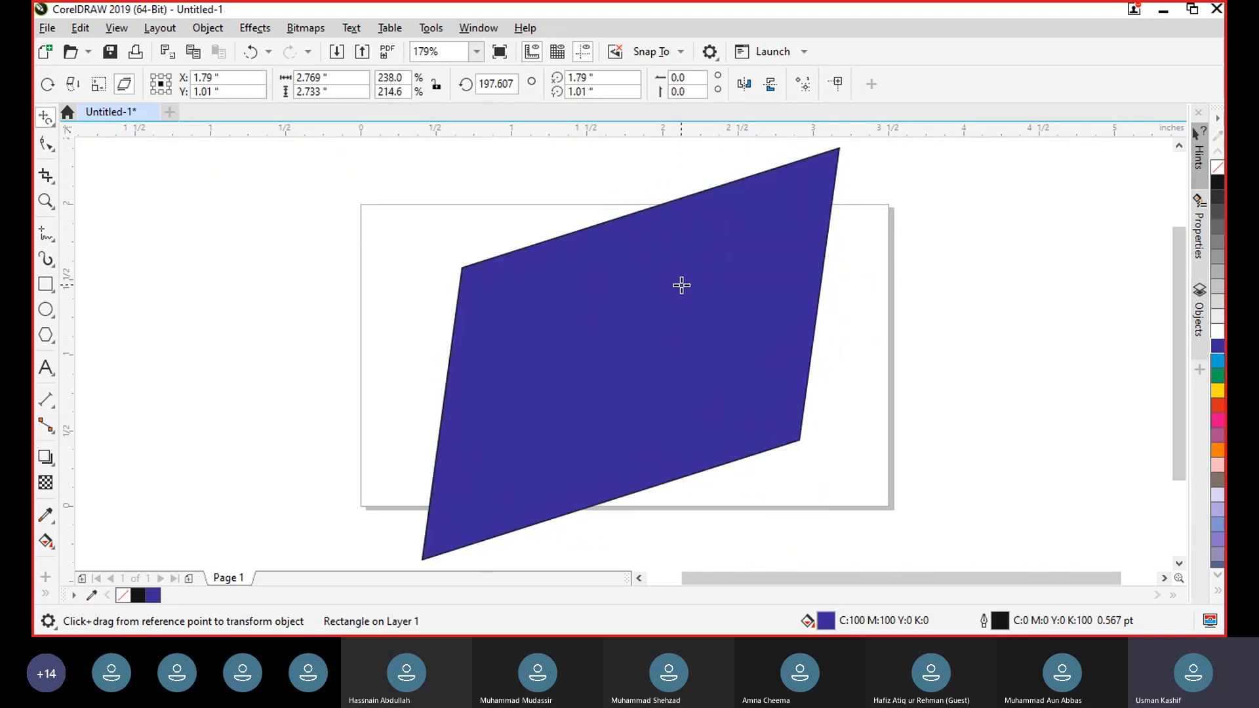
left_click_drag(635, 406, 672, 413)
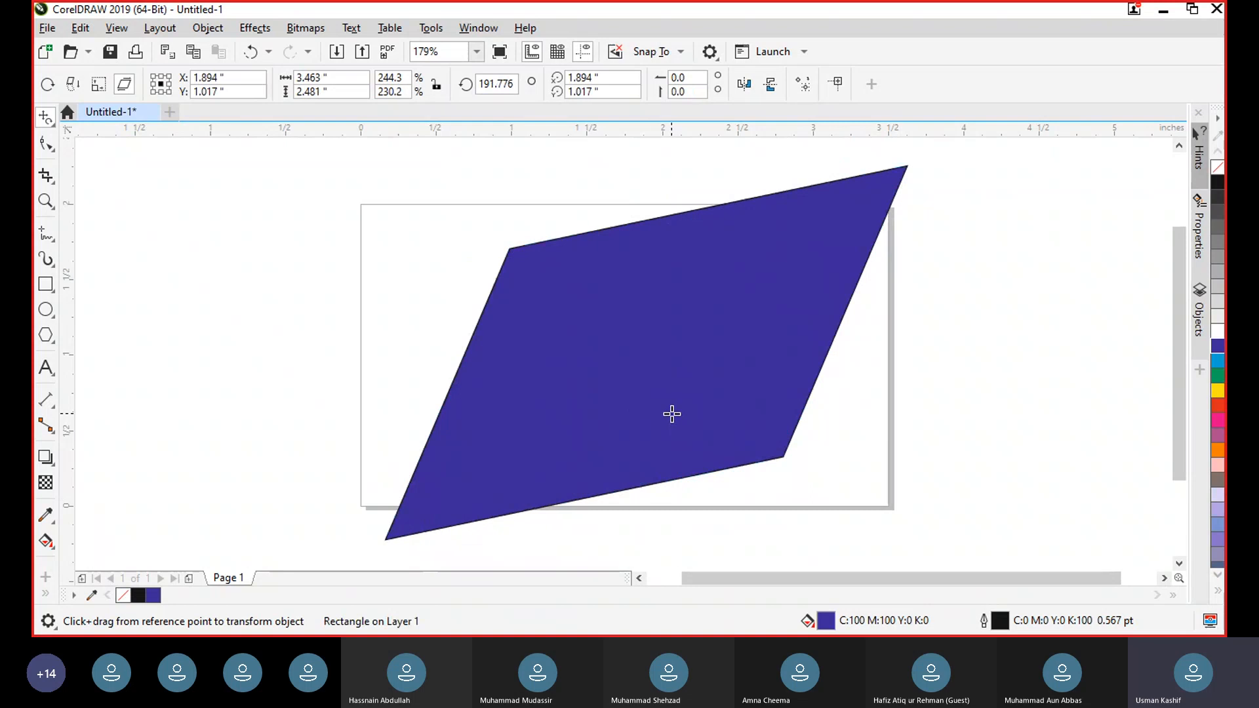
left_click_drag(712, 314, 787, 333)
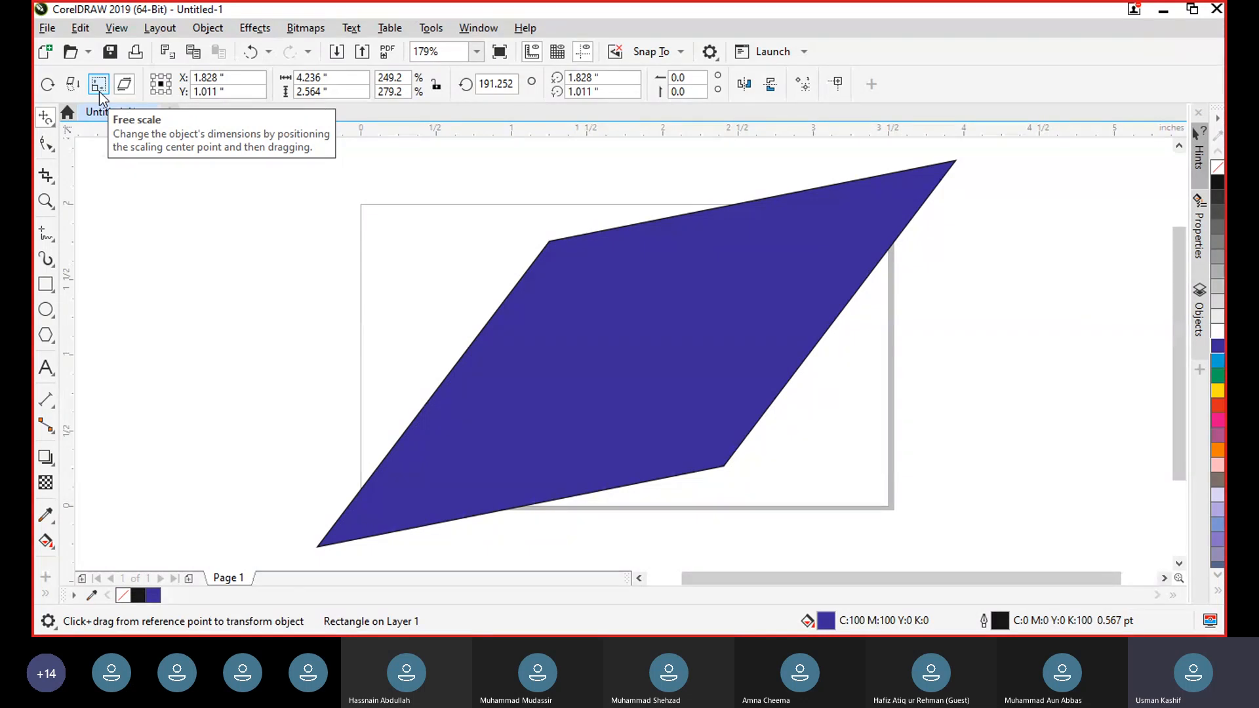
left_click(48, 118)
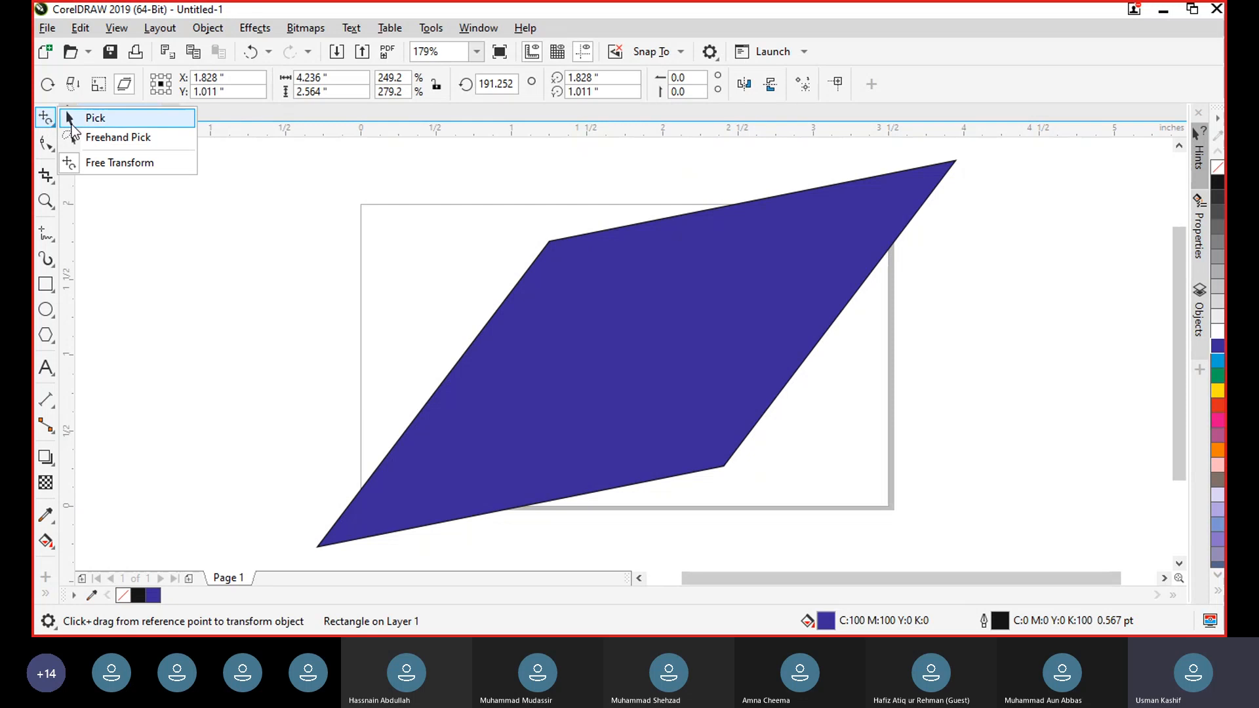
Step: Replace the slanted blue shape with a new blue-filled square about 1.57 inches wide on the page
left_click(77, 123)
key("Delete")
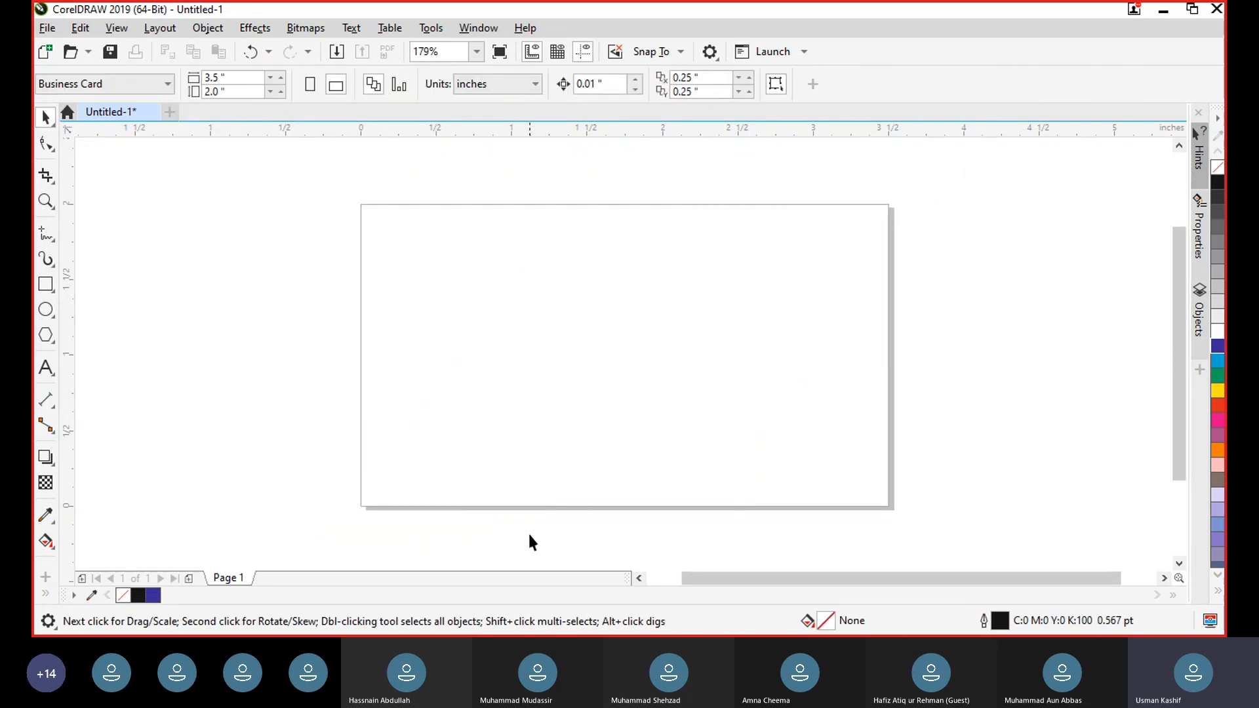
left_click(45, 284)
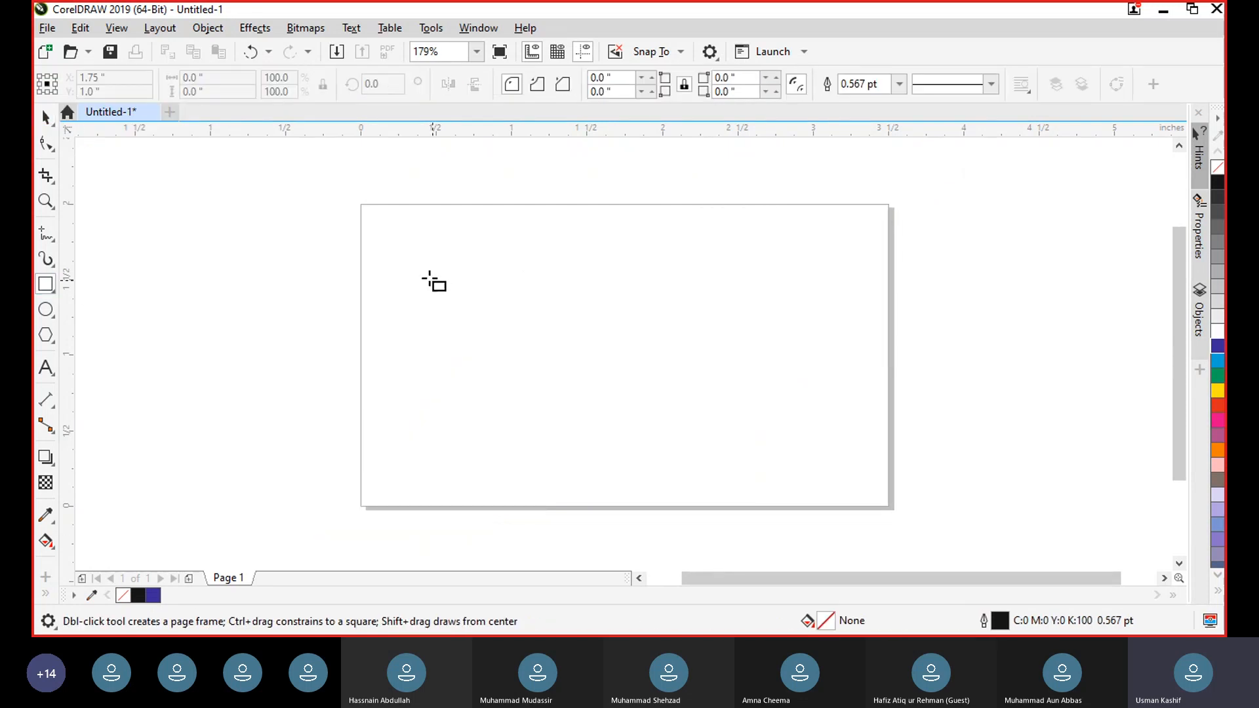
left_click_drag(465, 242, 701, 427)
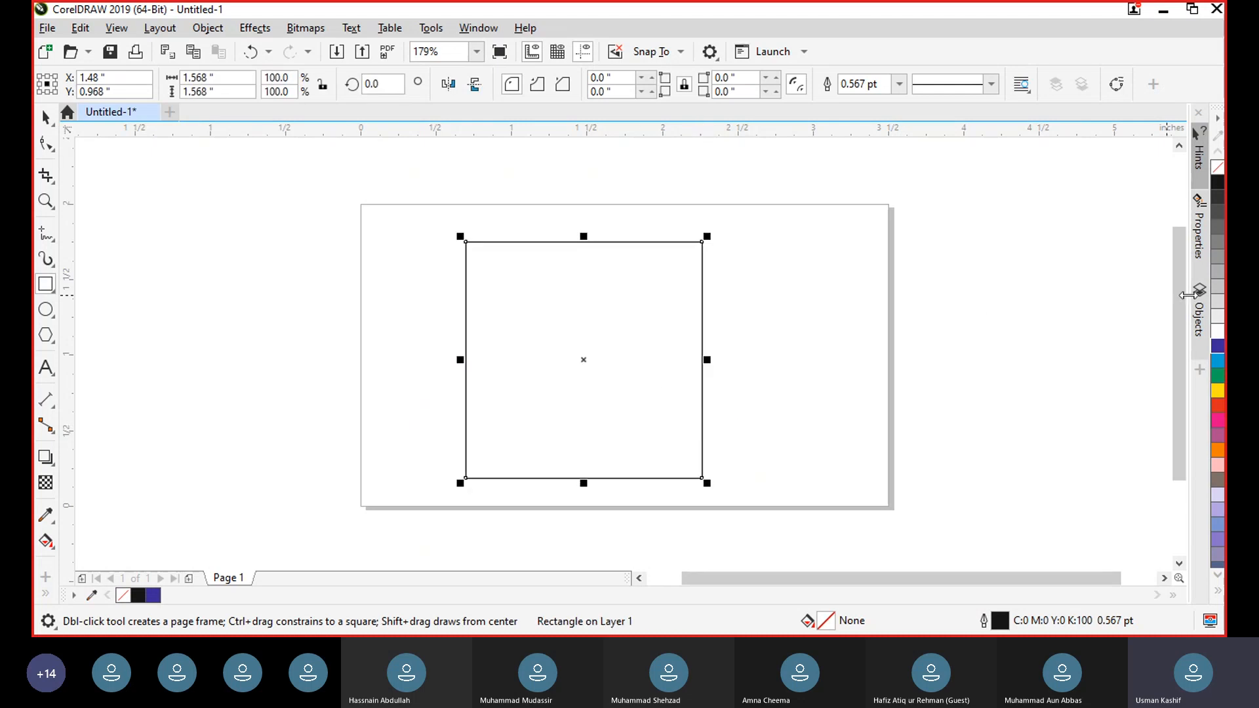
left_click(1218, 346)
Step: Try stretching only the blue square's width, then only its height, and scale it proportionally from a corner to about 1.19 inches
left_click(54, 116)
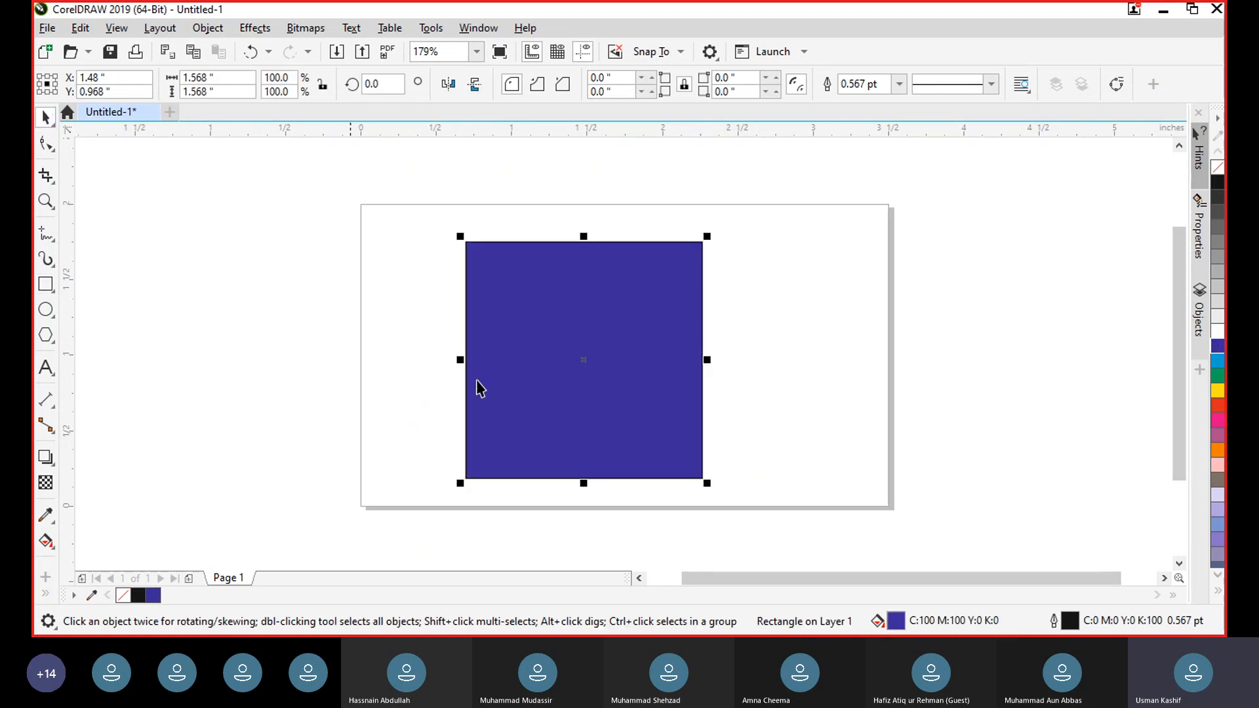
left_click_drag(702, 360, 841, 353)
key("ctrl+z")
left_click_drag(584, 236, 574, 152)
key("ctrl+z")
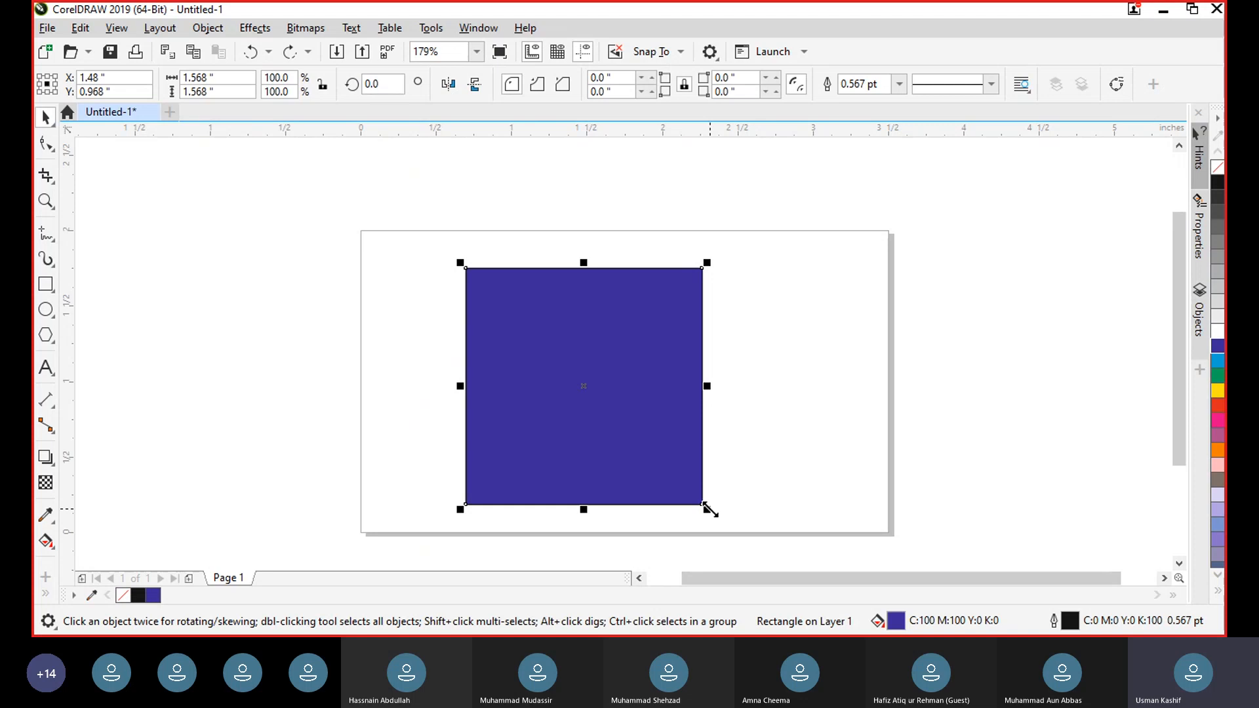
left_click_drag(709, 509, 653, 453)
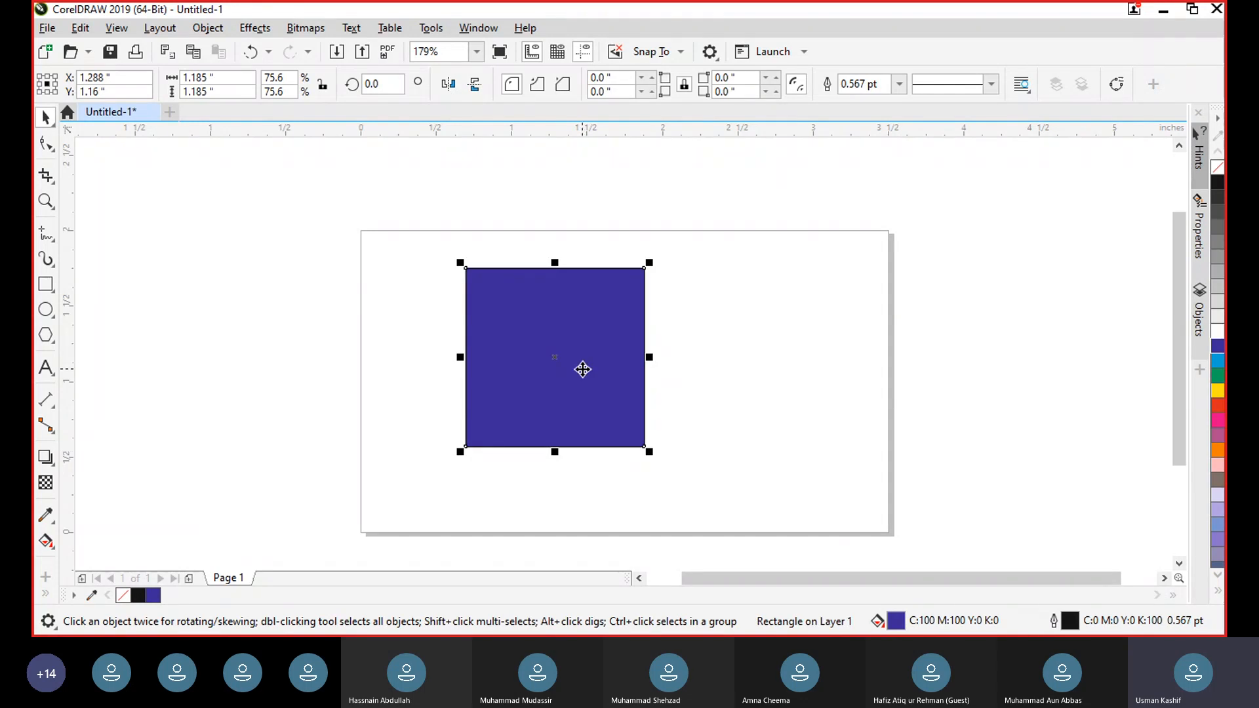
Step: Try rotating the blue square by a corner and skewing it along its upper and left sides, undoing each change
left_click(583, 369)
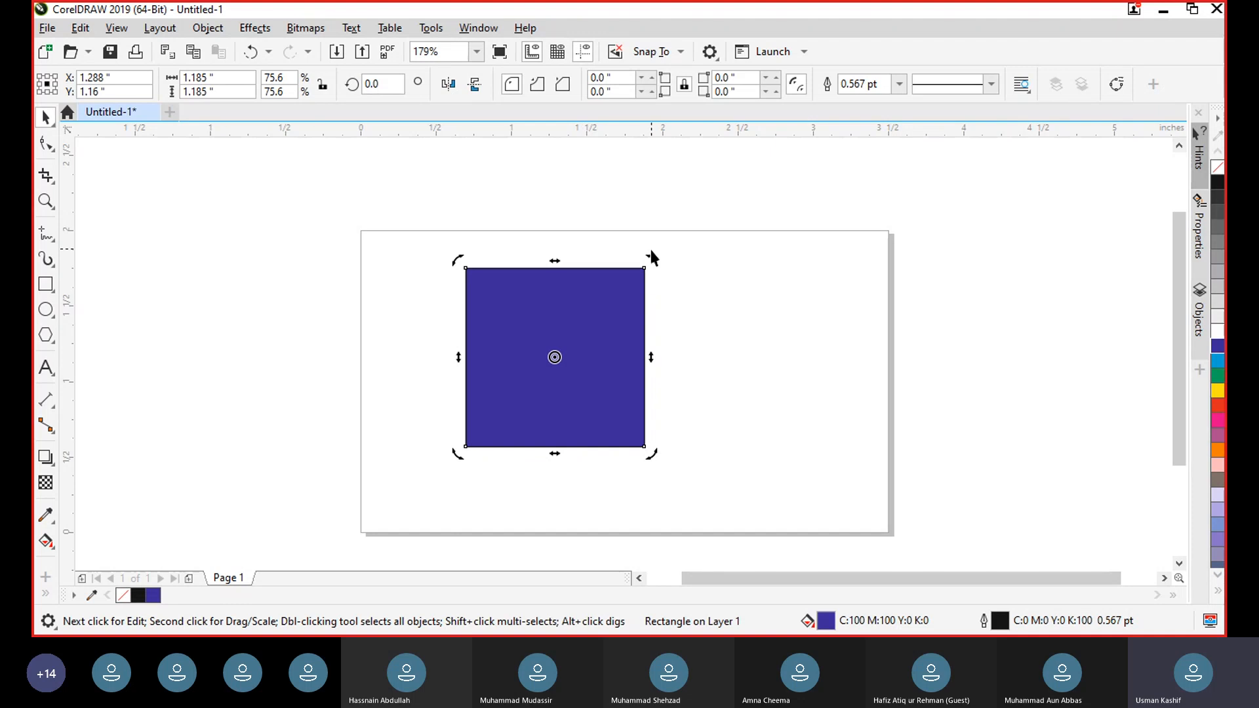
left_click_drag(651, 256, 506, 389)
key("ctrl+z")
left_click_drag(555, 260, 604, 259)
key("ctrl+z")
left_click_drag(461, 355, 452, 391)
key("ctrl+z")
left_click(599, 305)
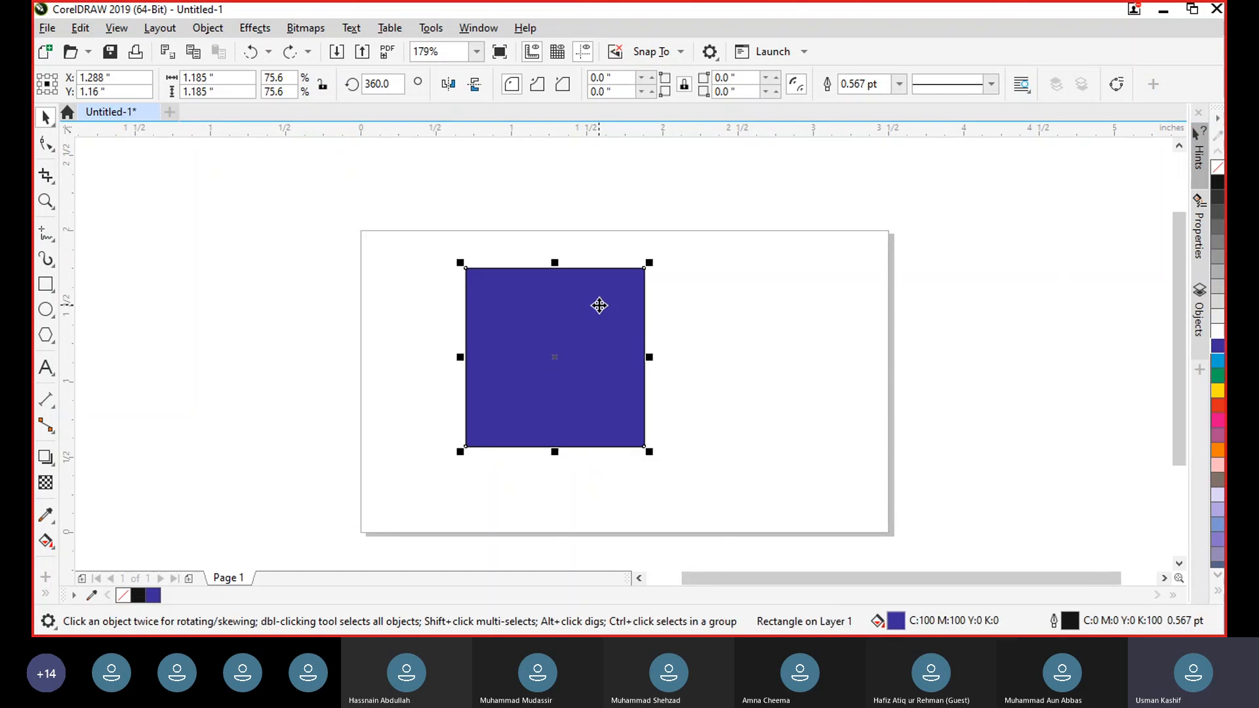
Step: Move the blue square slightly down to about Y 1.01 inches and scale it from its centre to about 1.45 inches
mouse_move(650, 261)
left_mouse_down()
mouse_move(688, 222)
mouse_move(653, 259)
left_mouse_up()
left_click_drag(590, 319, 590, 343)
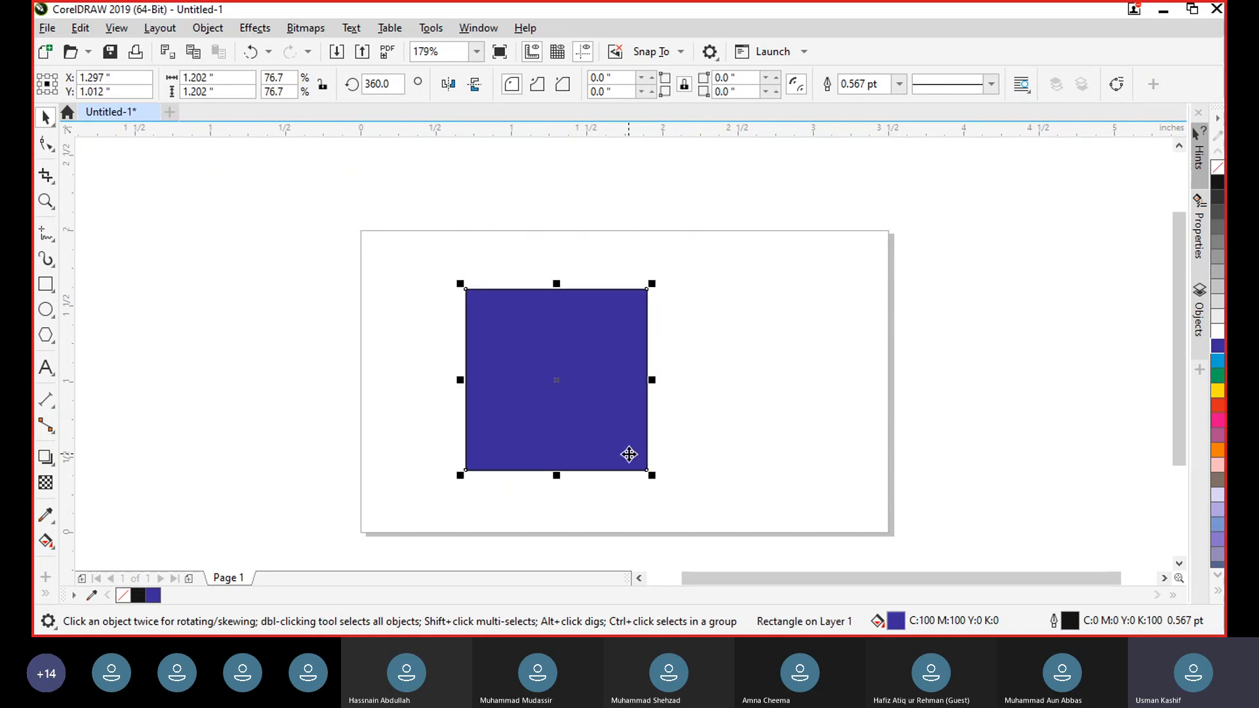
mouse_move(654, 478)
left_mouse_down()
mouse_move(677, 492)
mouse_move(666, 505)
mouse_move(643, 494)
mouse_move(675, 500)
mouse_move(605, 455)
mouse_move(667, 485)
left_mouse_up()
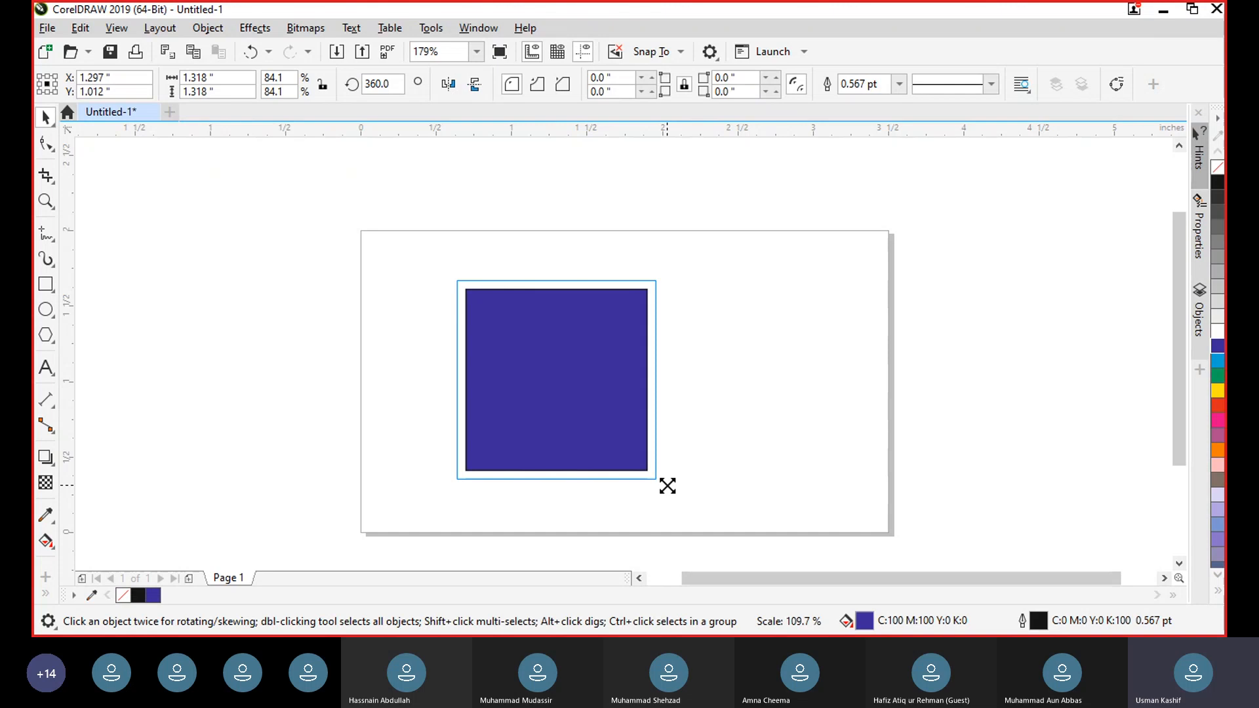
mouse_move(667, 486)
left_mouse_down()
mouse_move(677, 503)
mouse_move(647, 439)
mouse_move(687, 492)
mouse_move(669, 476)
left_mouse_up()
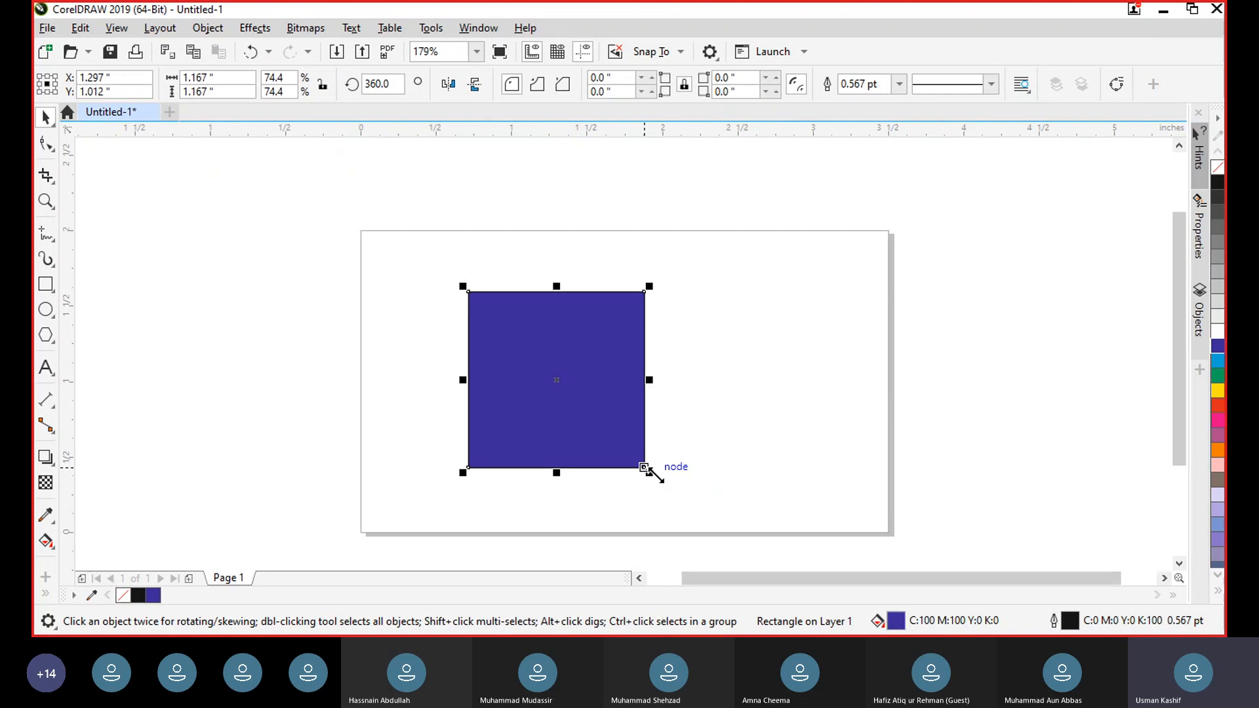
left_click_drag(654, 472, 683, 496)
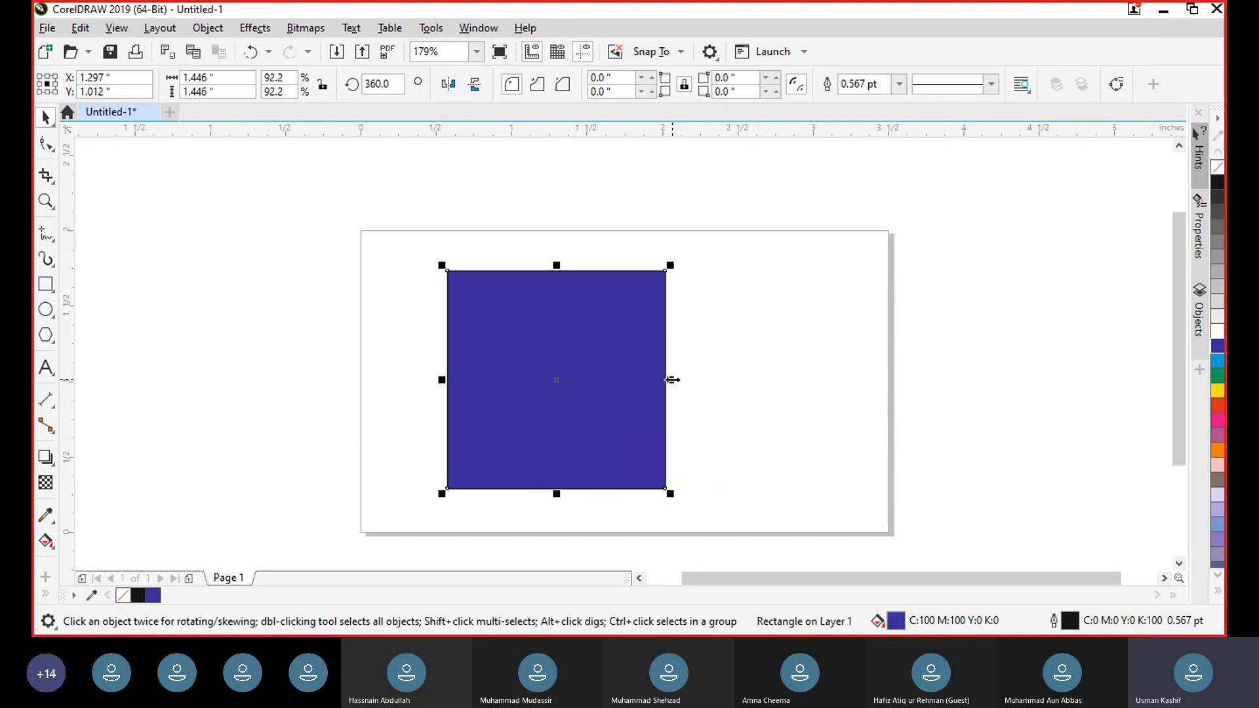
Step: Stretch the blue square symmetrically about its centre to about 2.64 inches wide and 2.31 inches high
left_click_drag(672, 380, 762, 379)
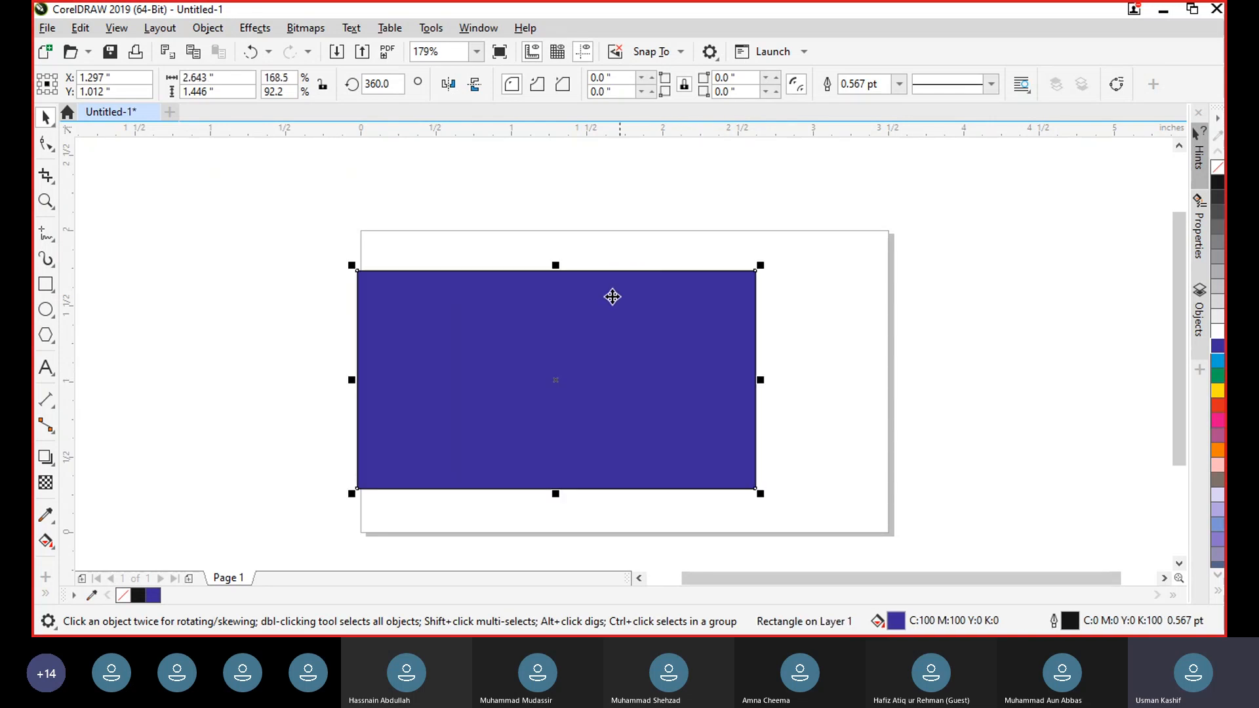
left_click_drag(556, 265, 555, 202)
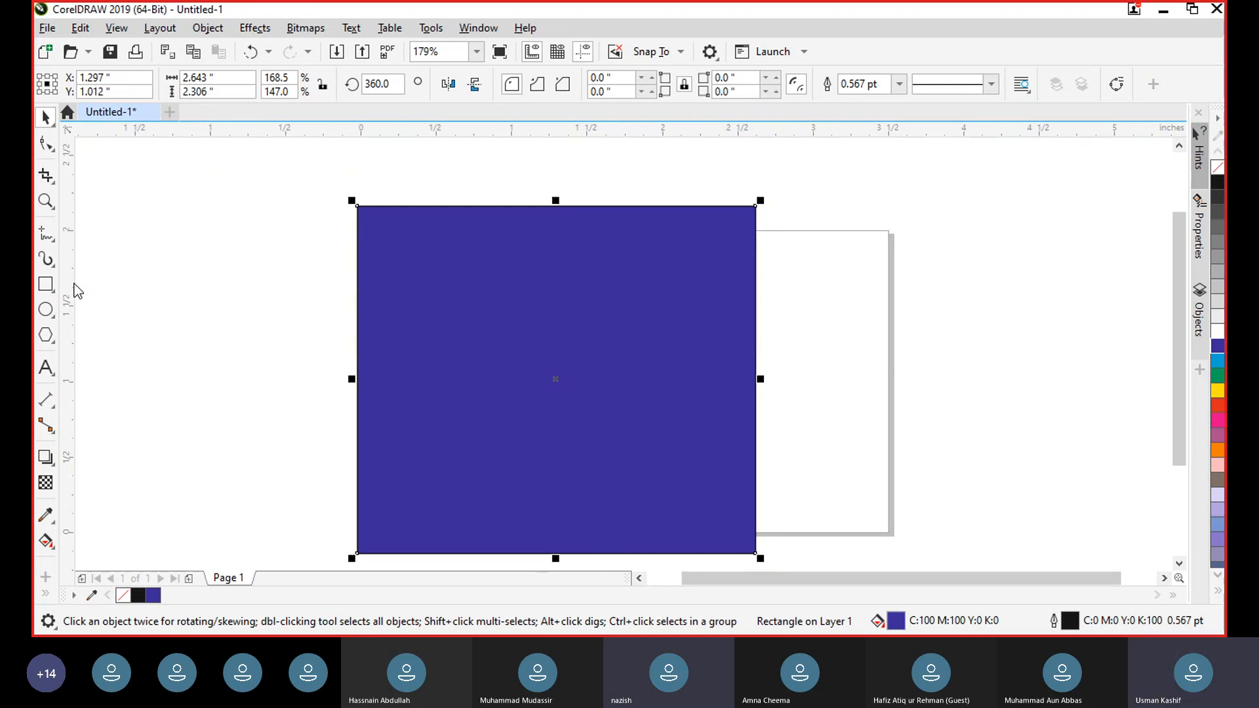
Step: Place a horizontal guideline through the blue rectangle's centre and a vertical one along its left edge, and delete both
left_click_drag(338, 131, 360, 380)
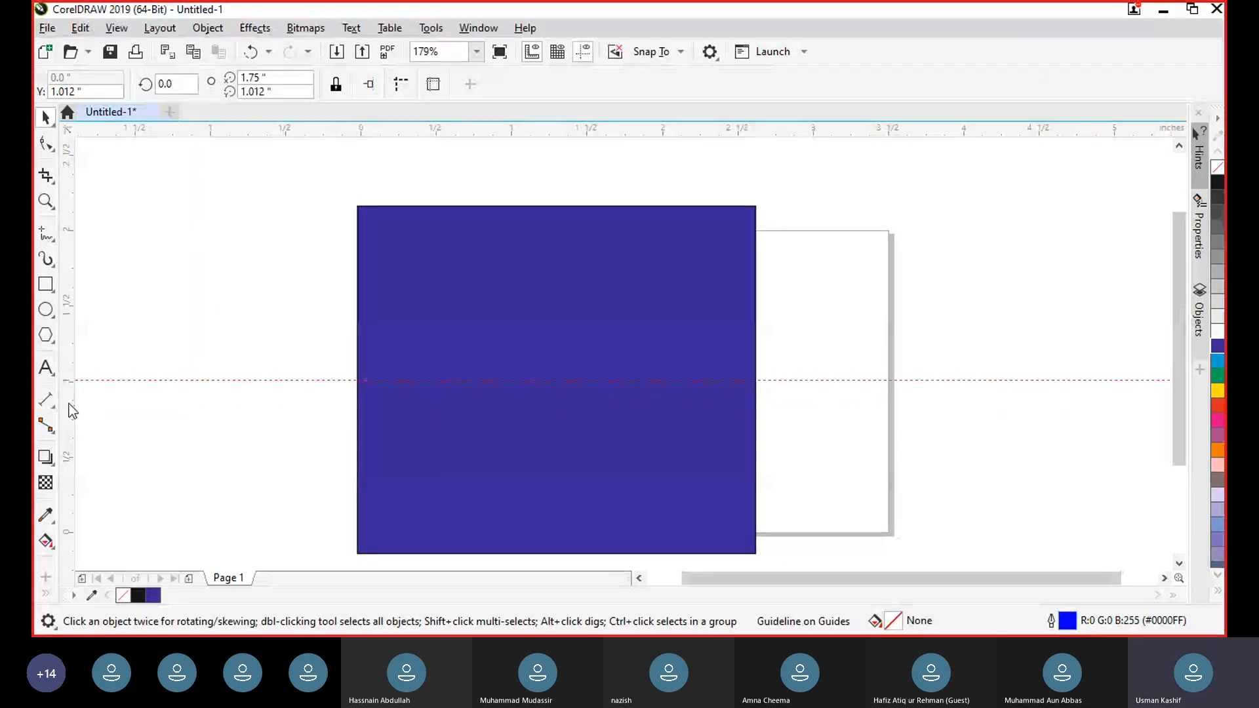
left_click_drag(69, 403, 357, 416)
left_click(247, 379)
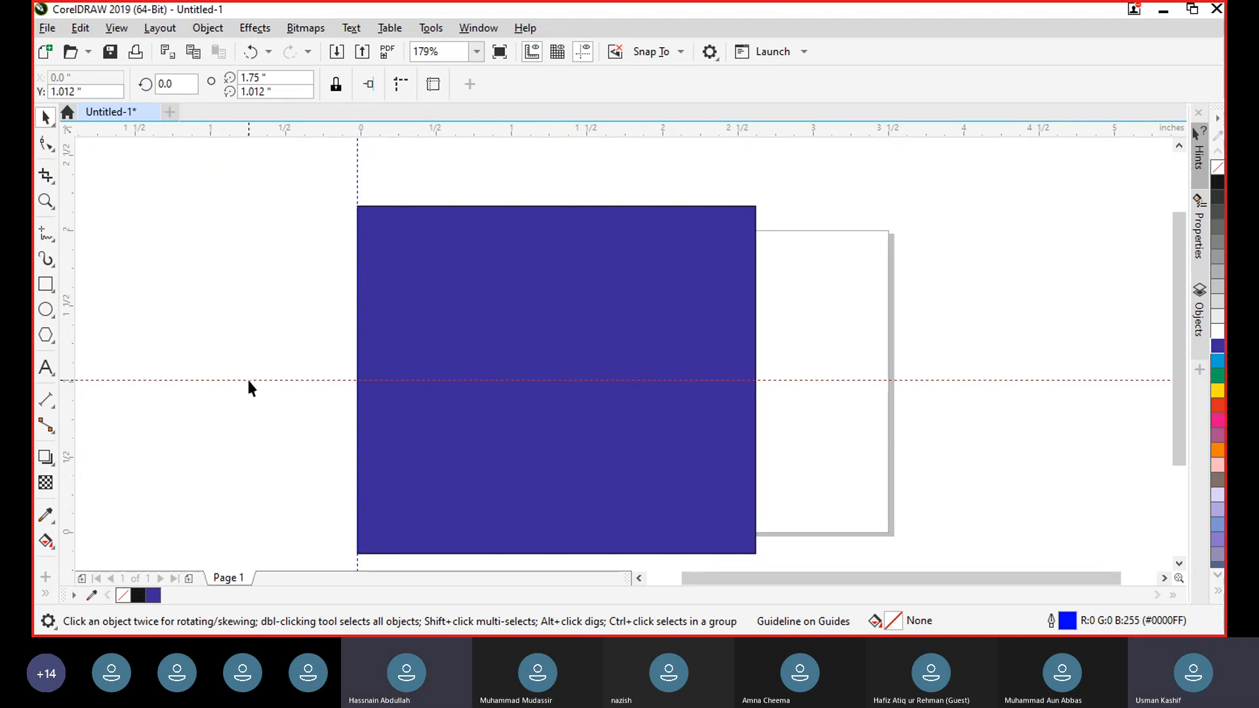
right_click(248, 380)
left_click(297, 257)
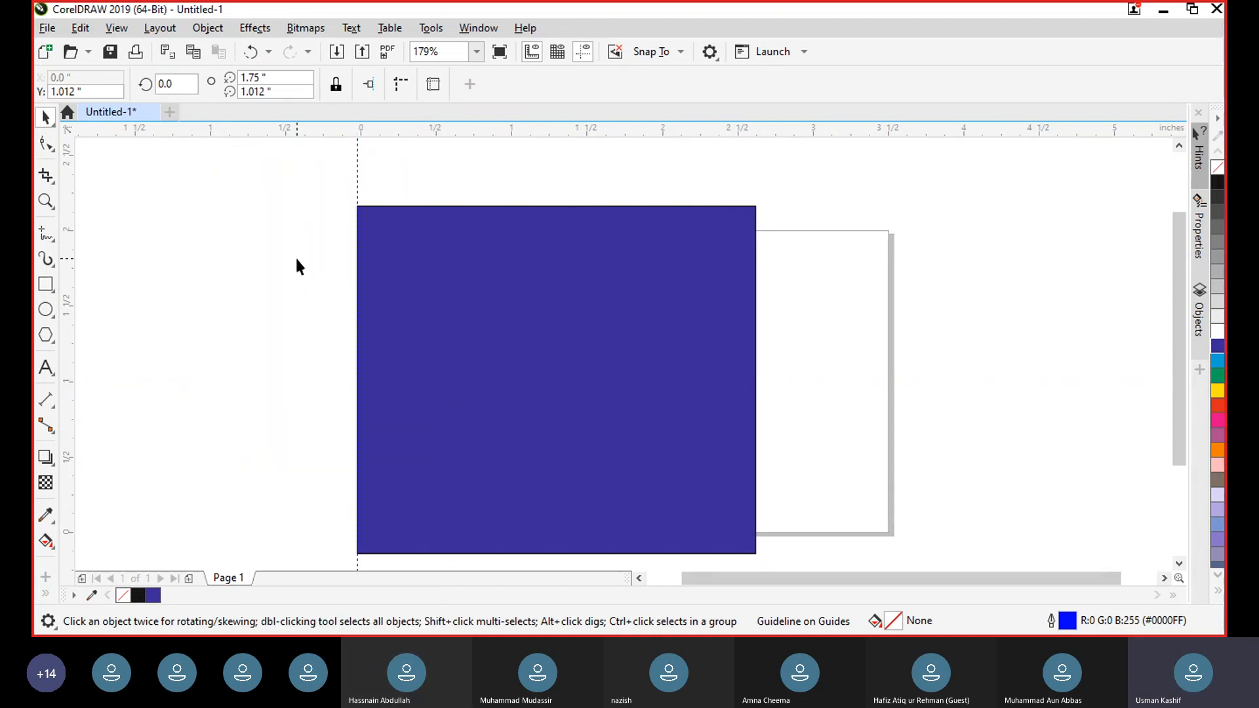
left_click(358, 160)
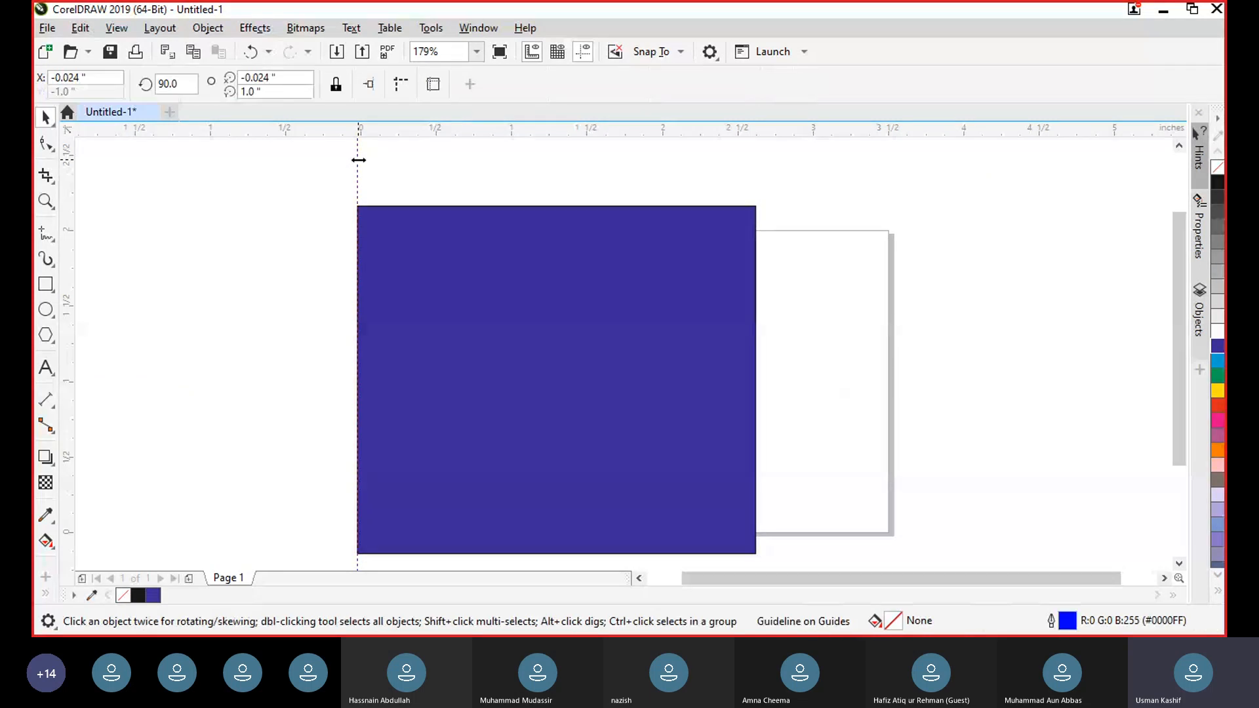
key("Delete")
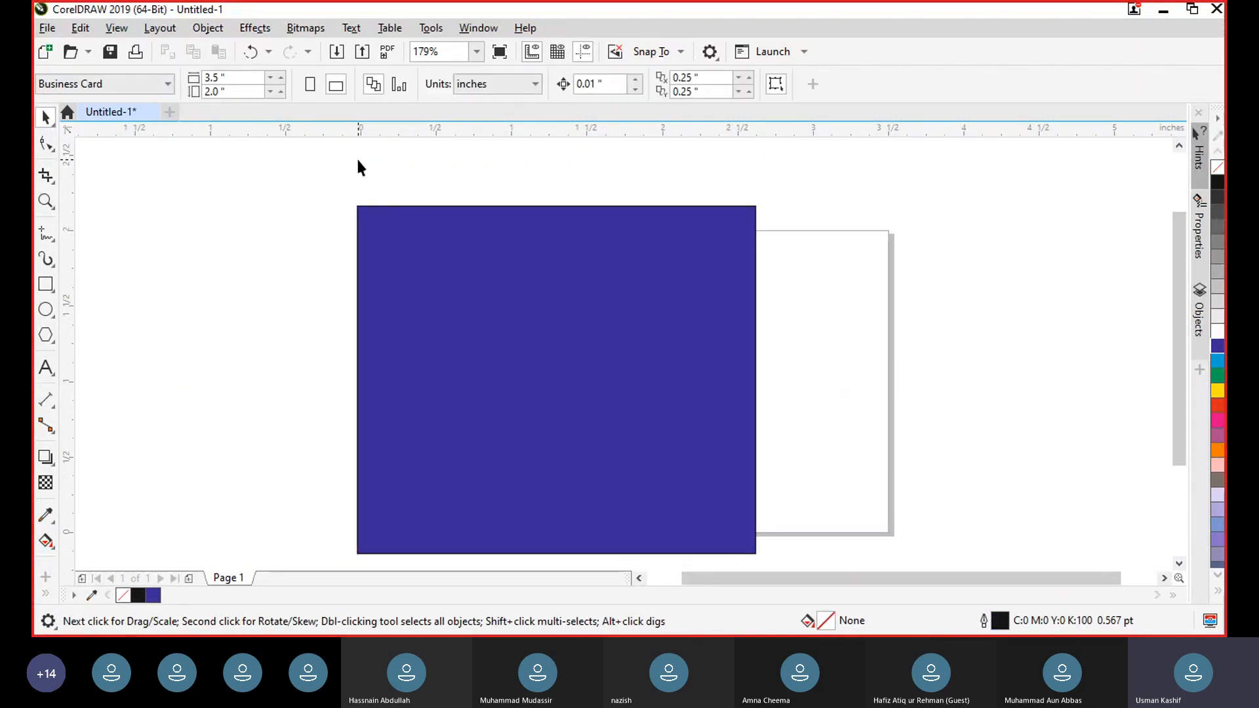
Step: Select the blue rectangle and delete it from the page
left_click_drag(470, 291, 618, 292)
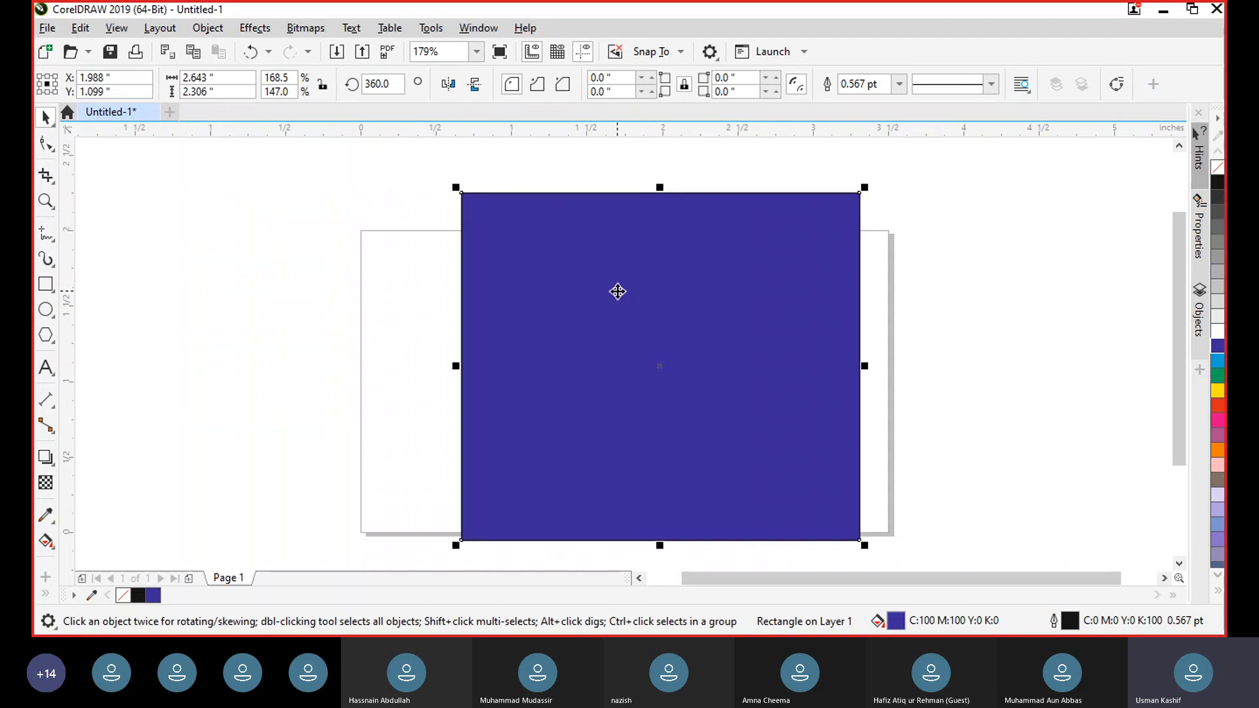
key("Delete")
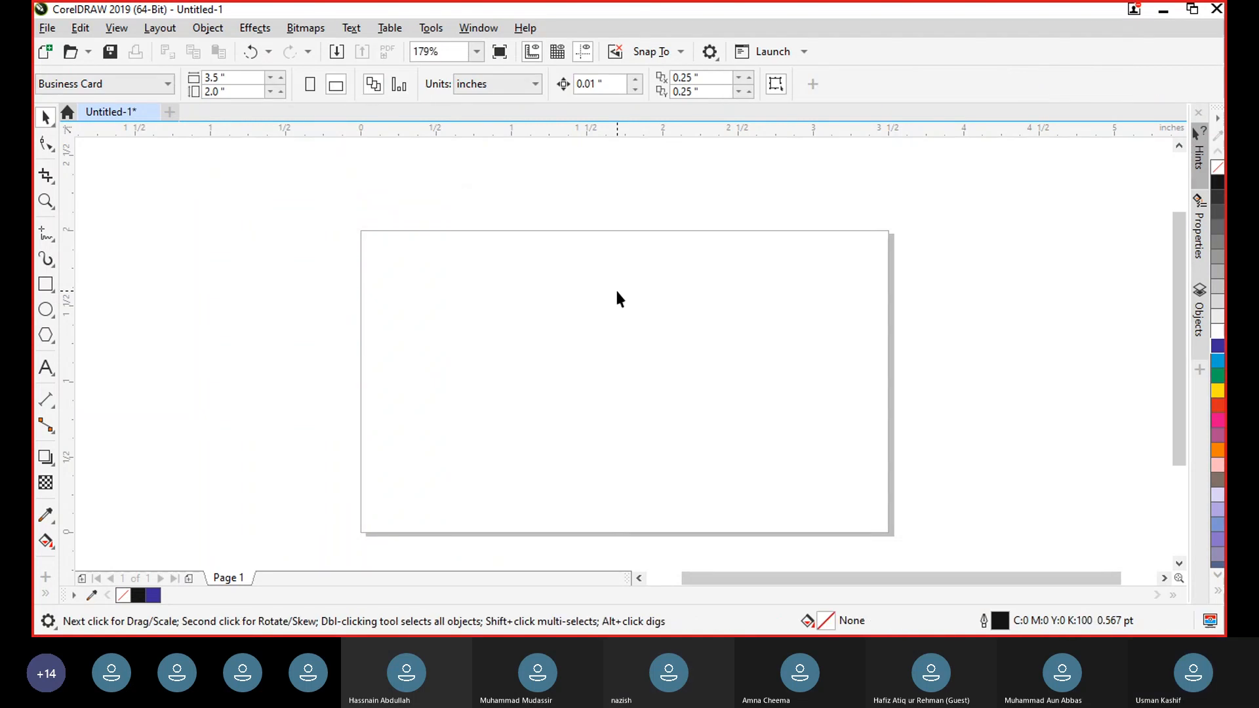
left_click(51, 122)
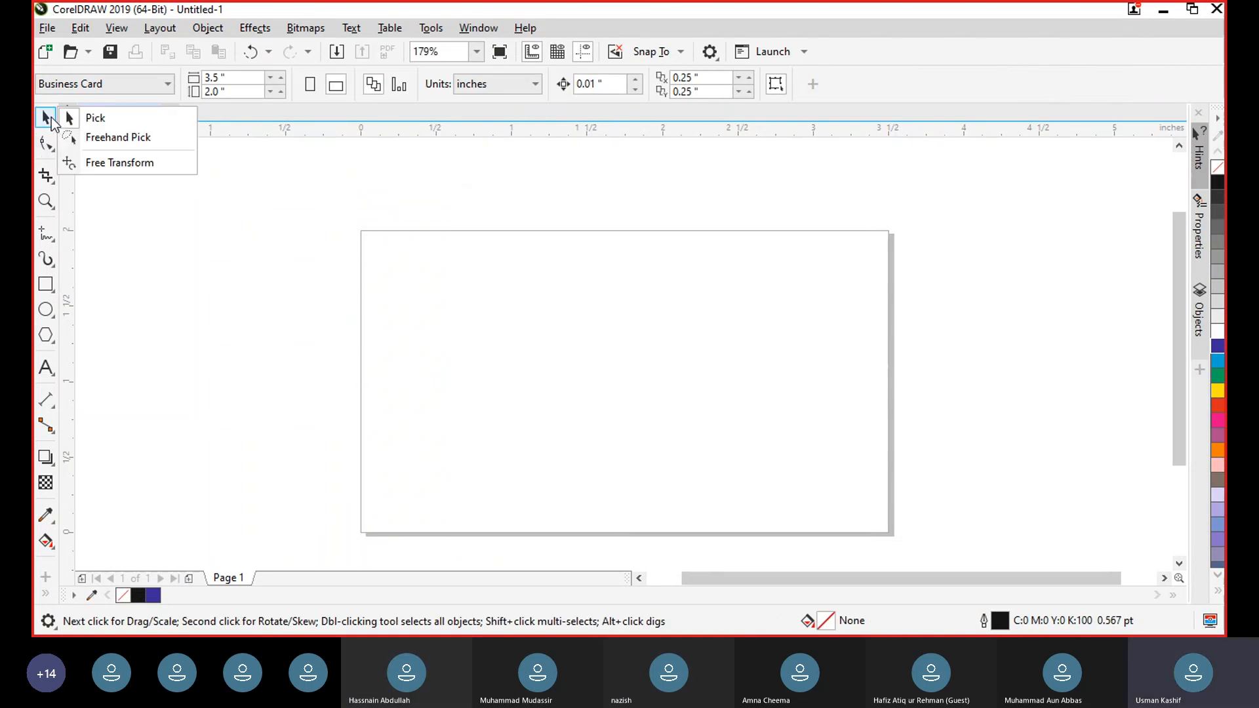
left_click(108, 186)
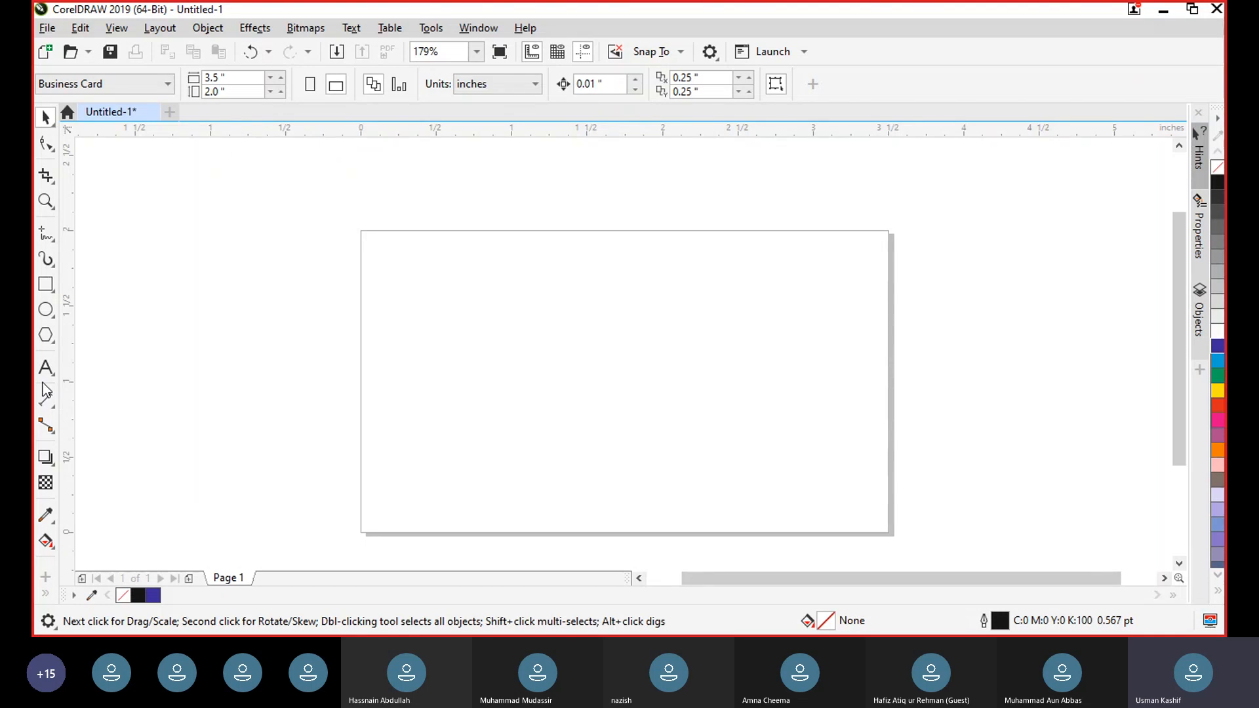
left_click(48, 123)
mouse_move(51, 312)
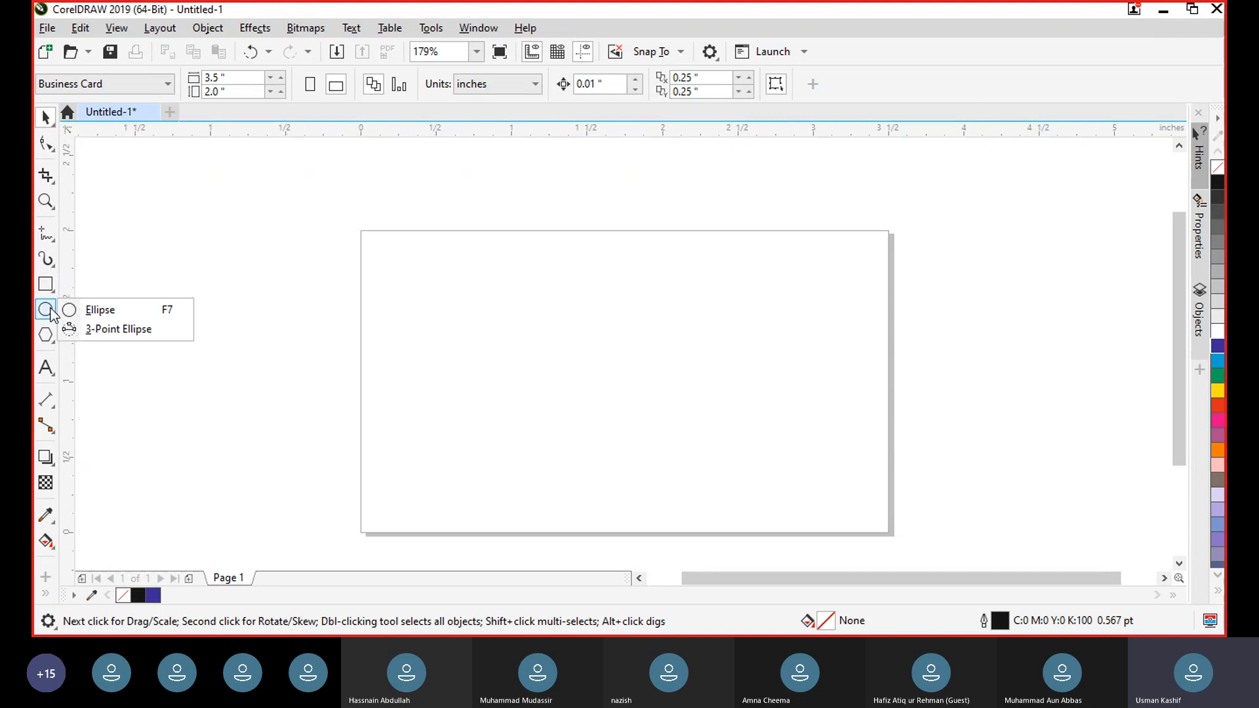
mouse_move(50, 336)
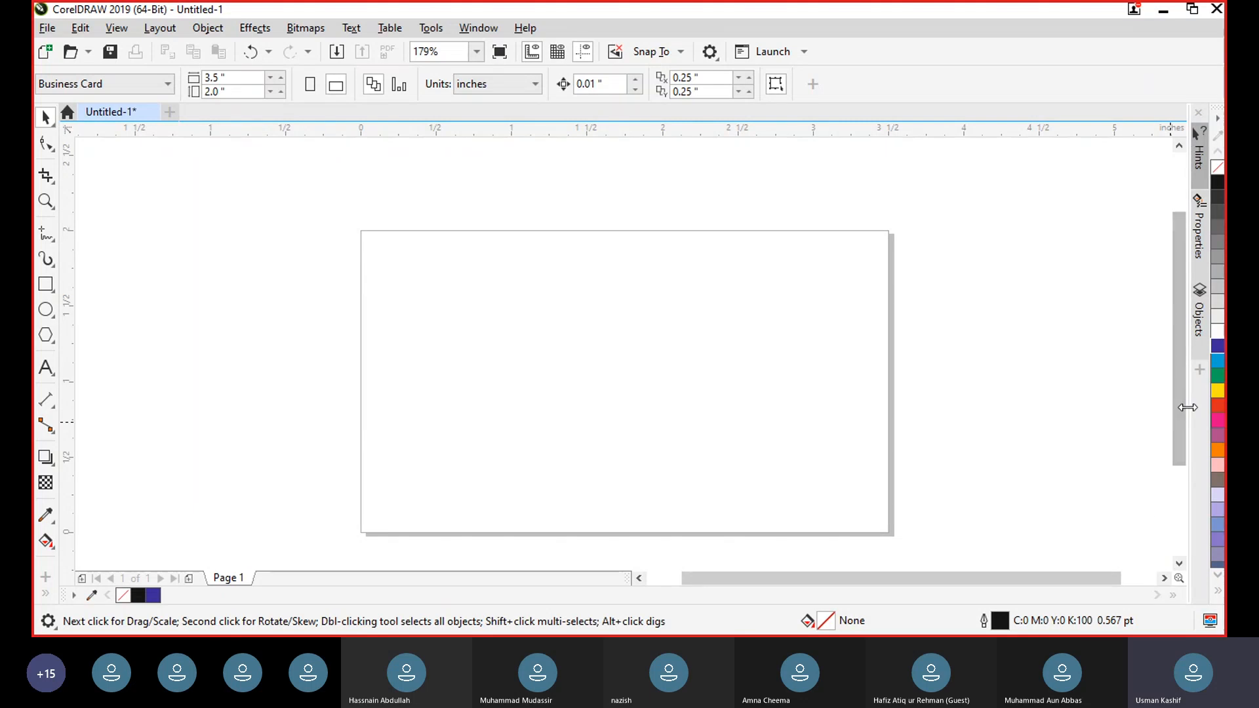
Step: Zoom far out to 1% and fit the whole page back in the window, briefly activating the Zoom tool in between
left_click_drag(1181, 402, 1186, 334)
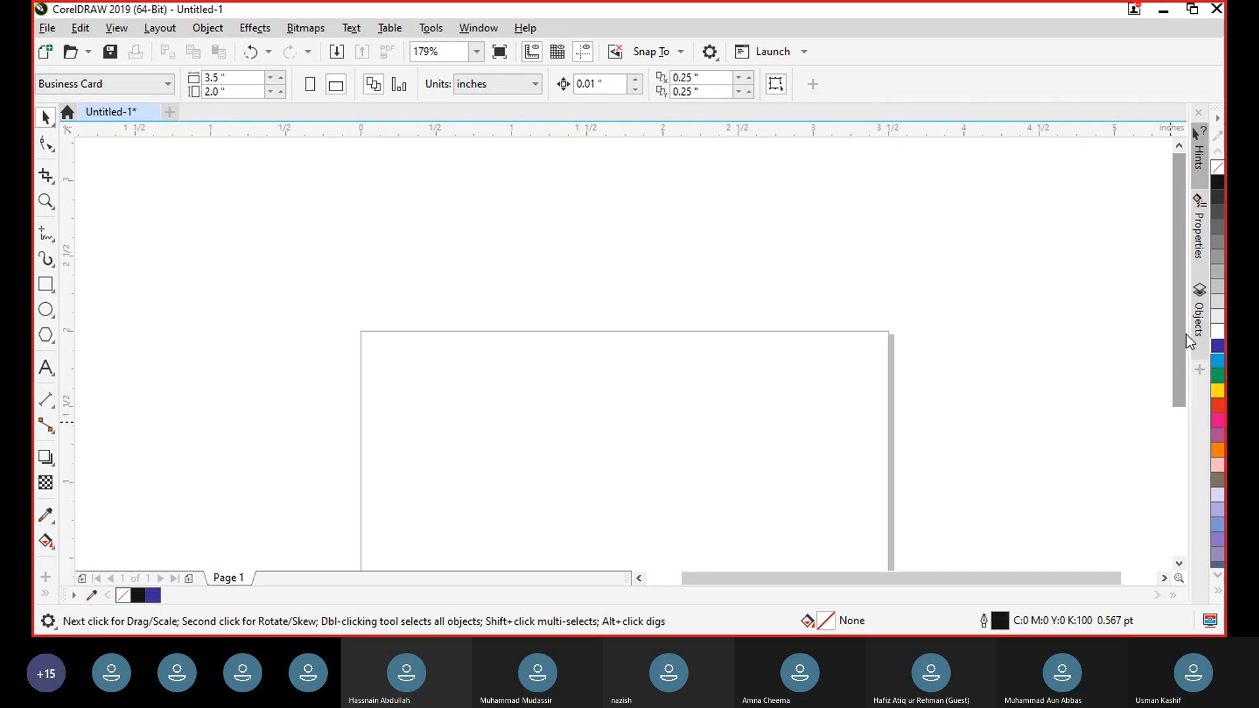
scroll(1187, 334, "down", 2)
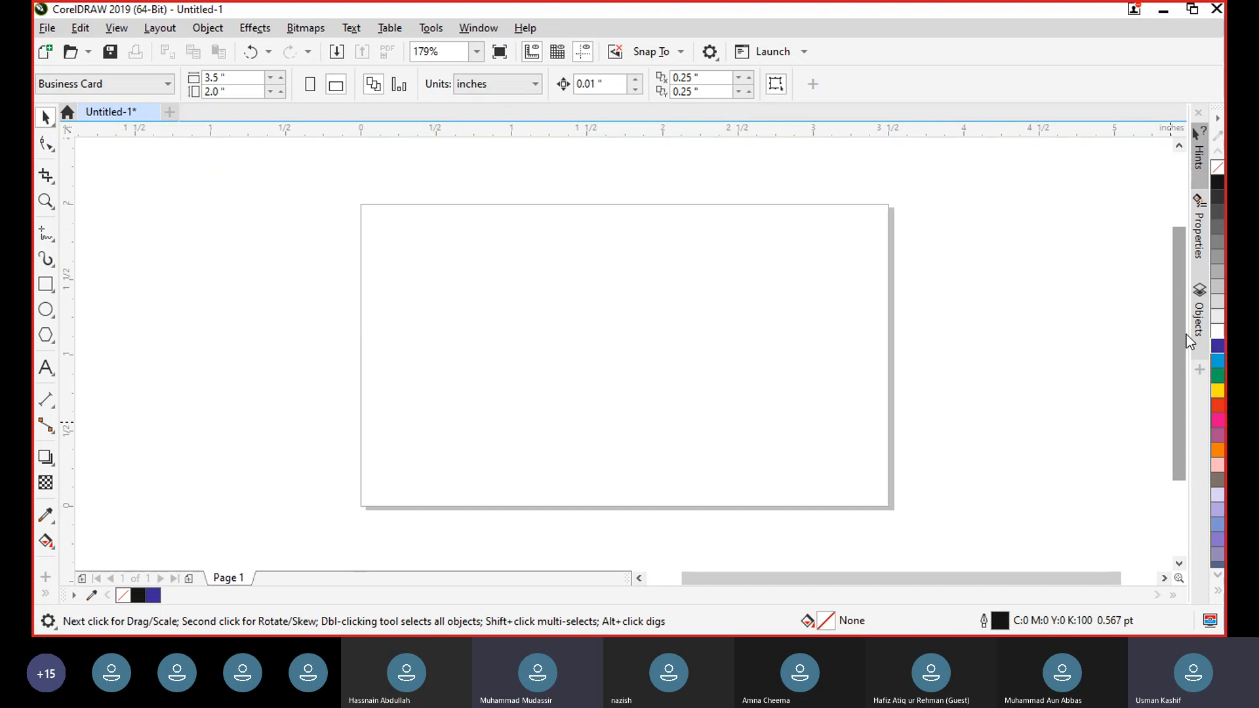
scroll(900, 336, "down", 8)
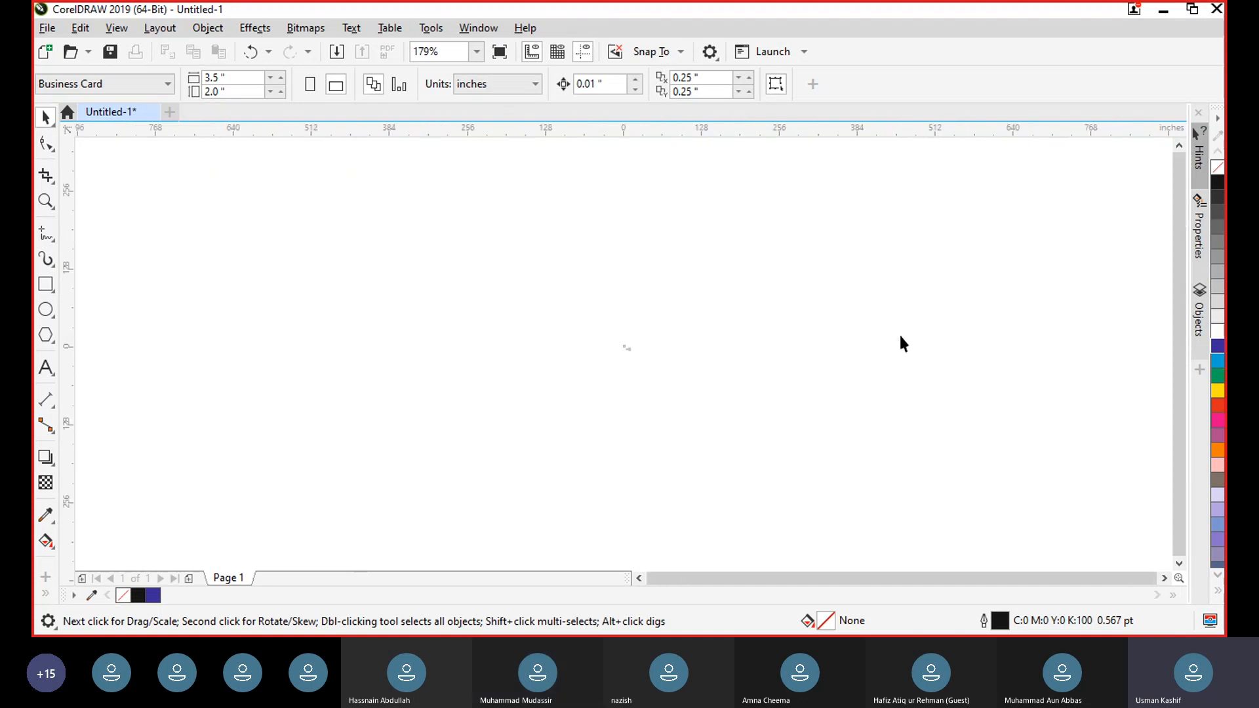
key("shift+F4")
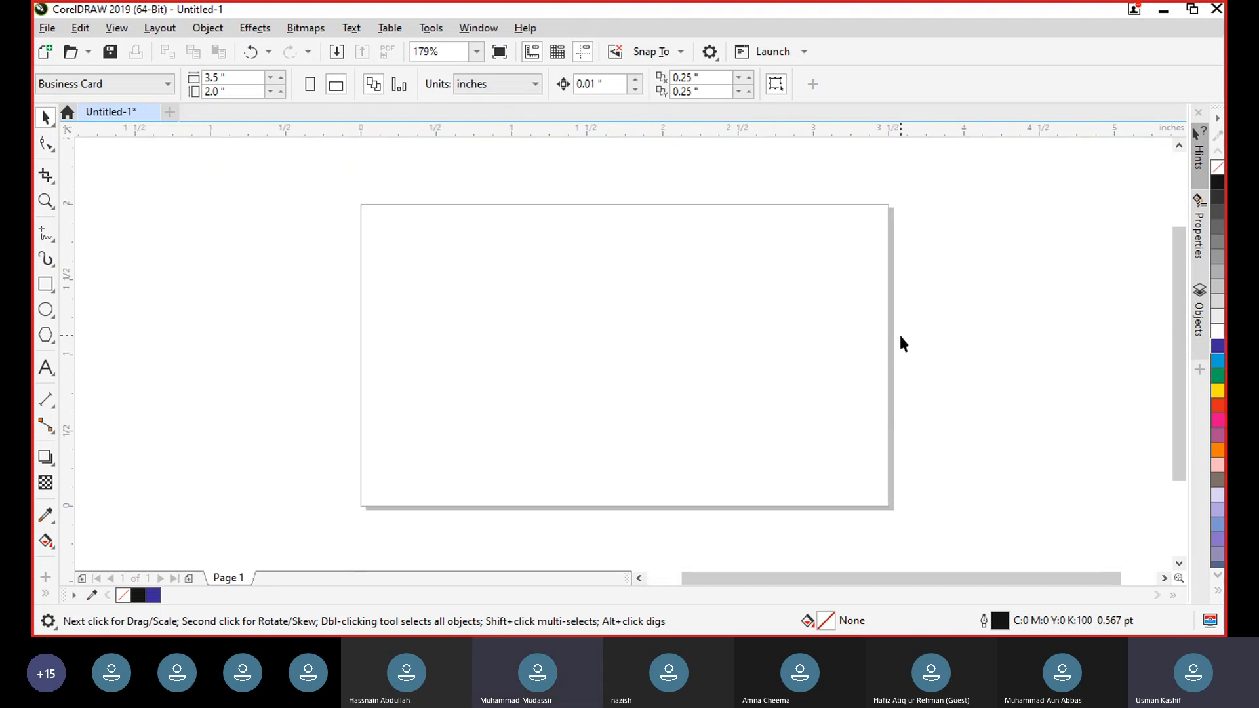
key("z")
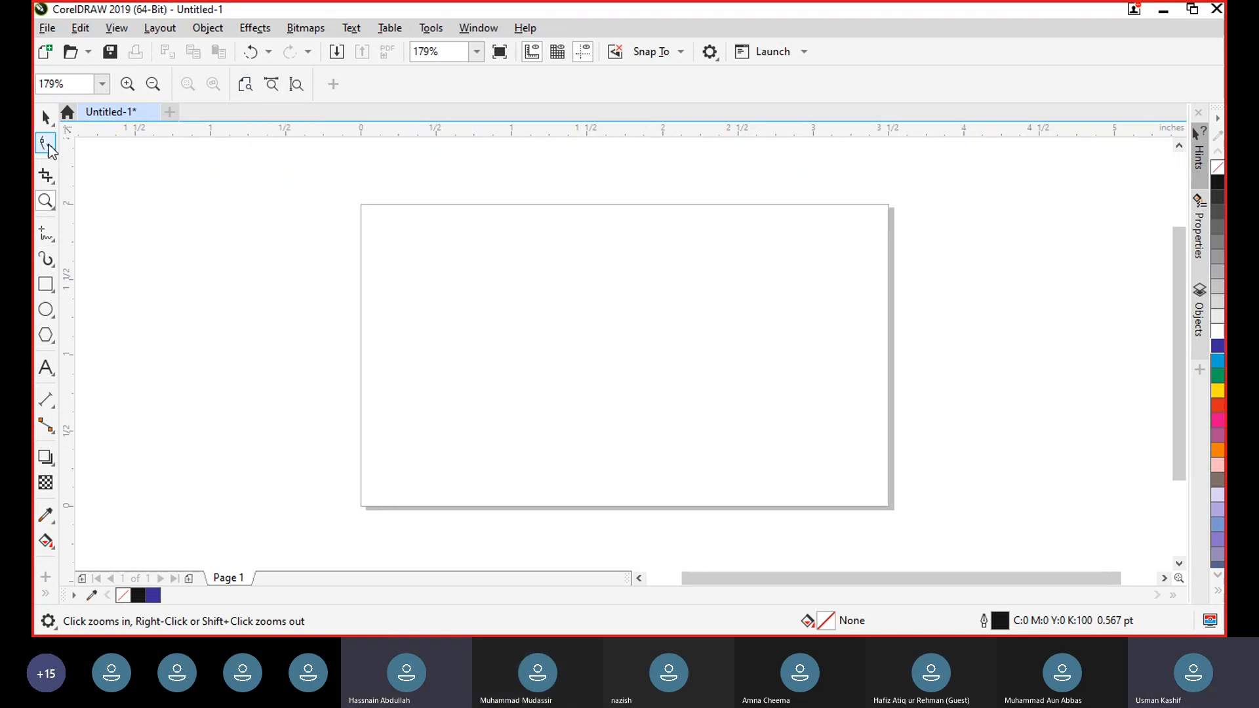
left_click(45, 117)
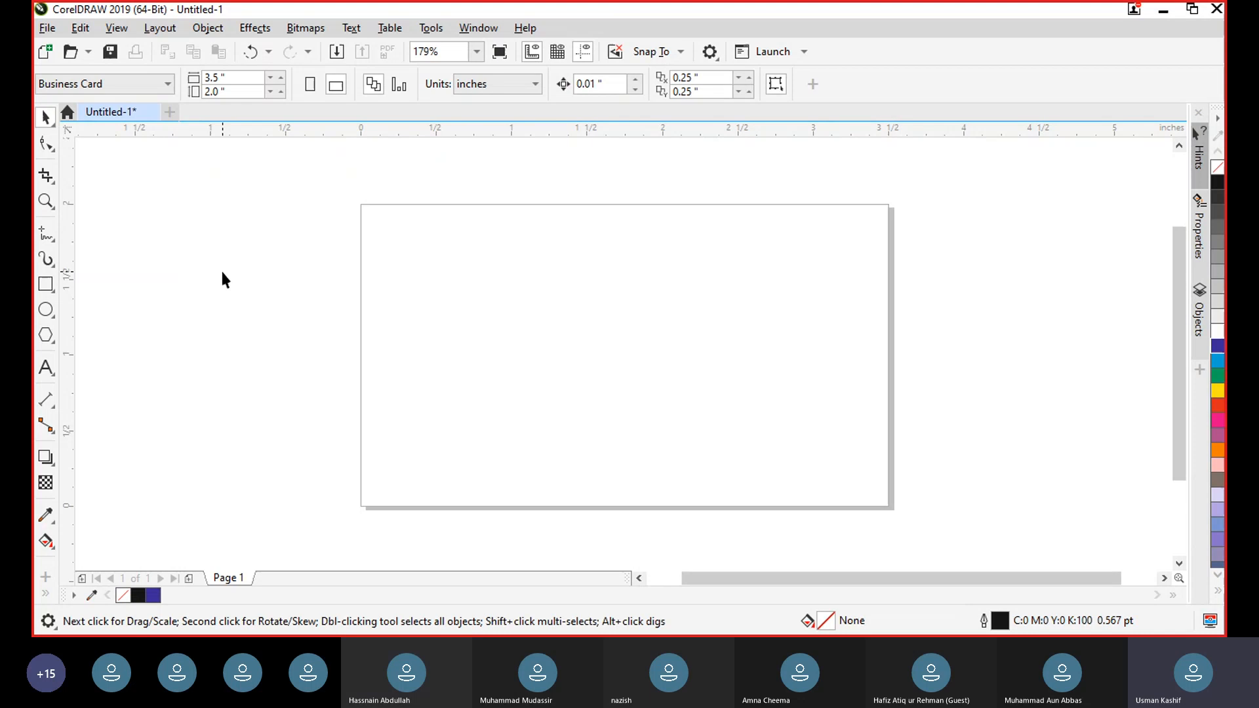
mouse_move(906, 497)
left_mouse_down()
mouse_move(926, 529)
mouse_move(894, 511)
left_mouse_up()
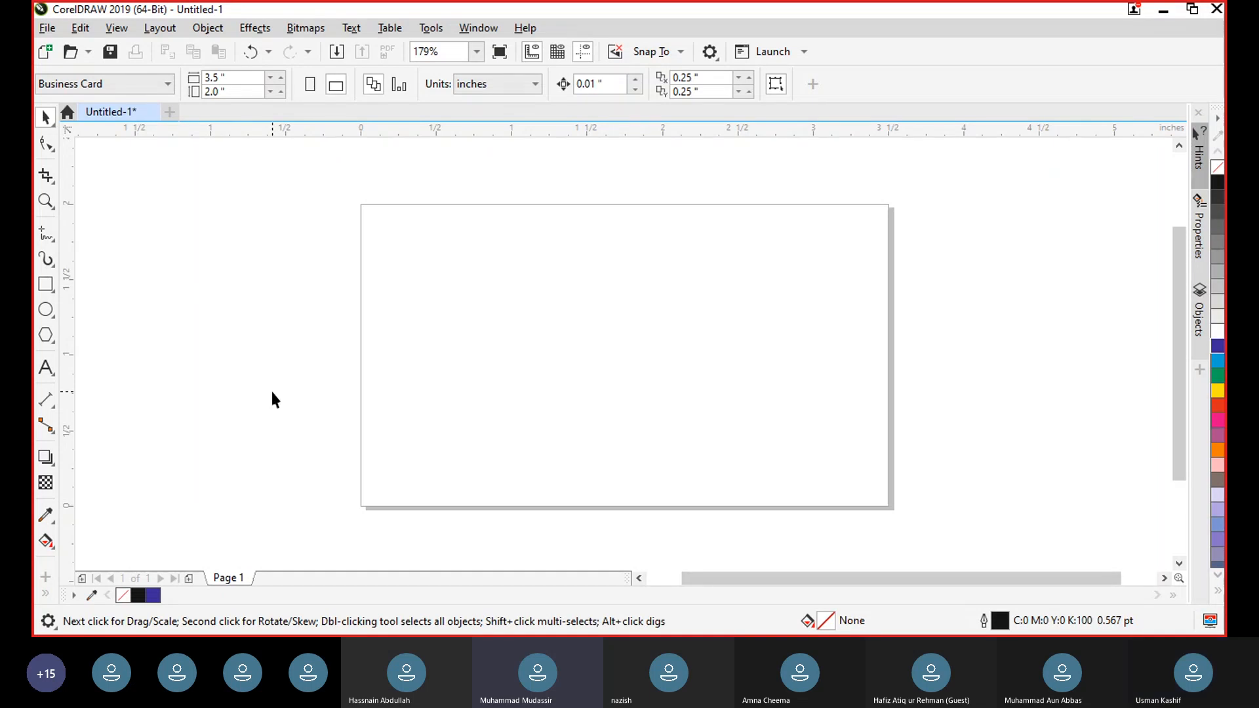
scroll(272, 394, "down", 8)
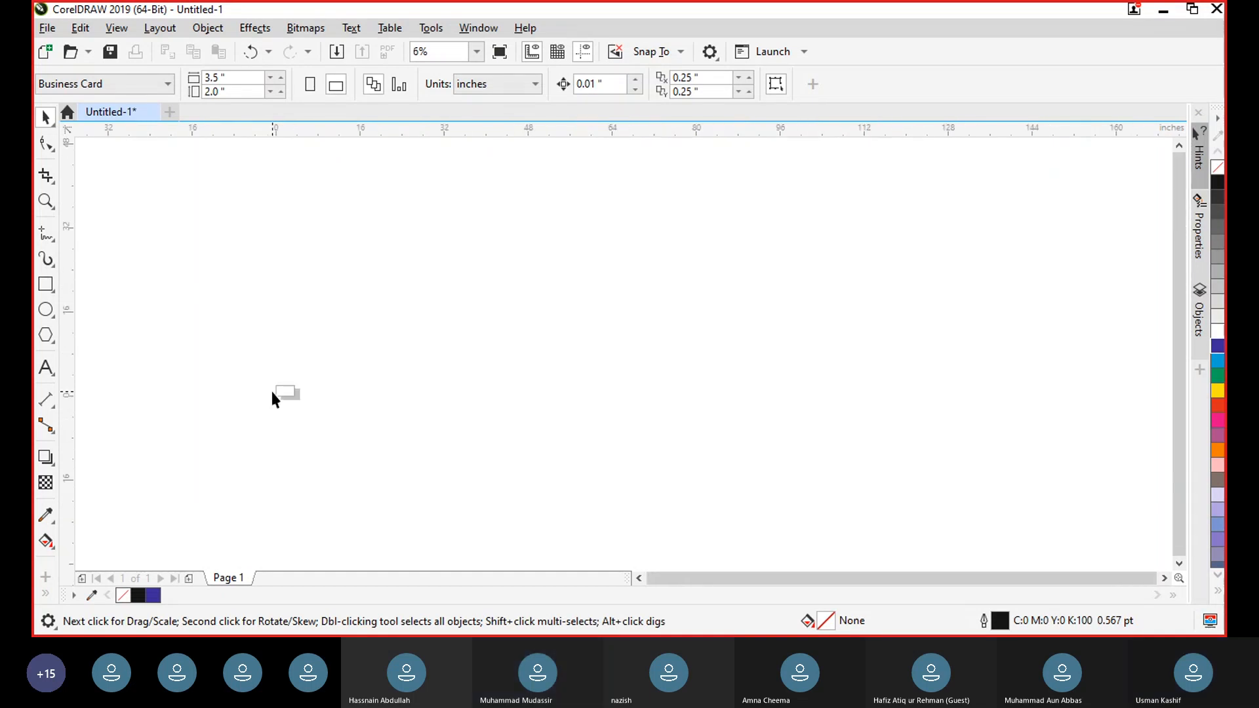
scroll(272, 394, "down", 3)
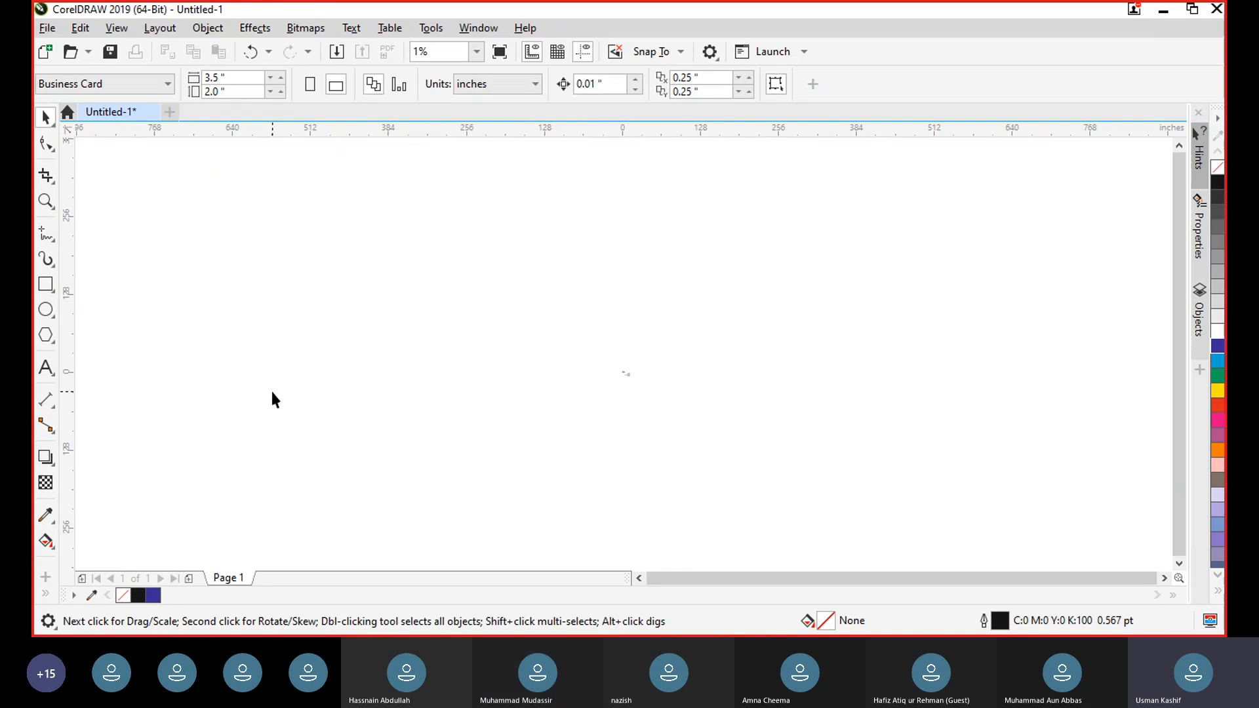
key("shift+F4")
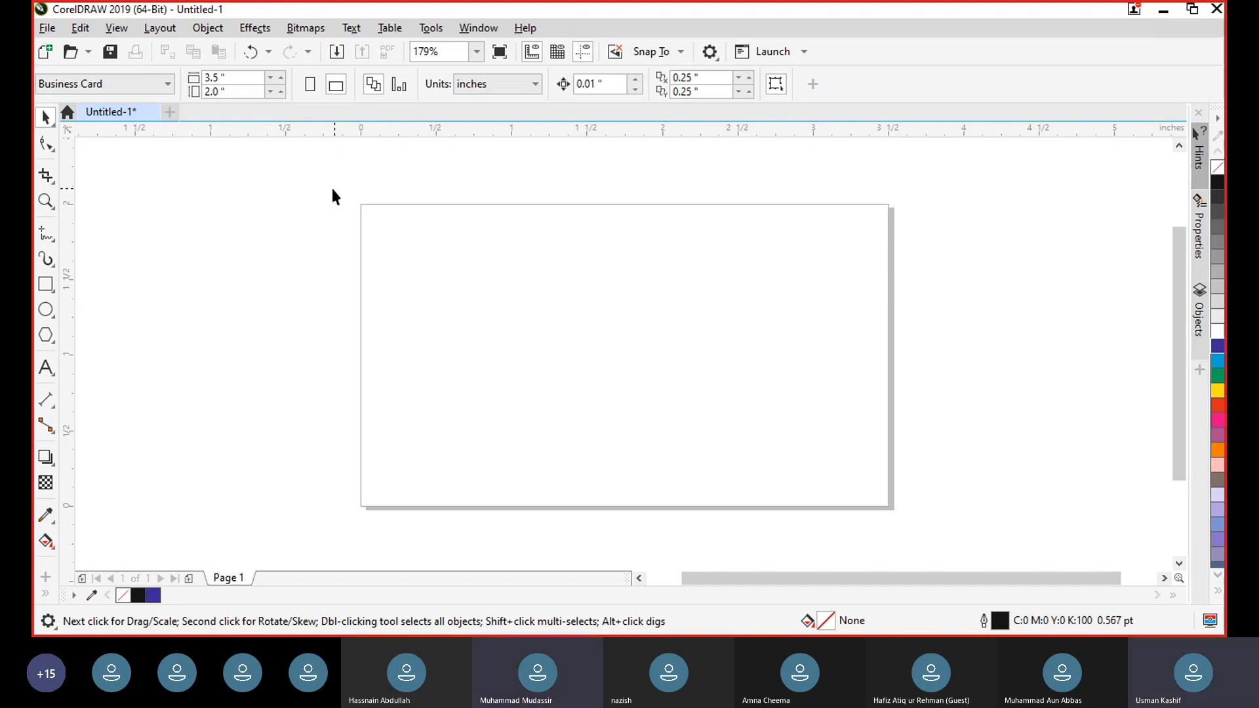
left_click_drag(333, 189, 926, 532)
left_click_drag(600, 407, 965, 547)
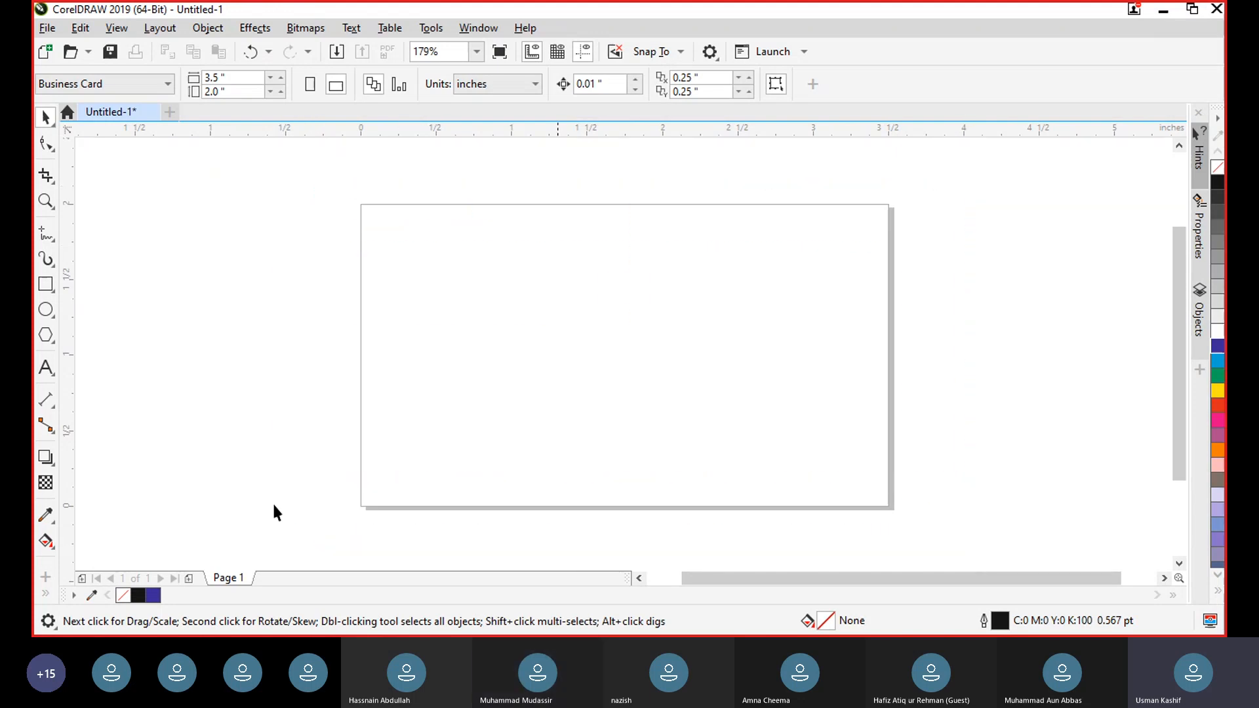
Step: Draw a rectangle about 2.24 by 1.86 inches over the left part of the page and fill it yellow
left_click(53, 290)
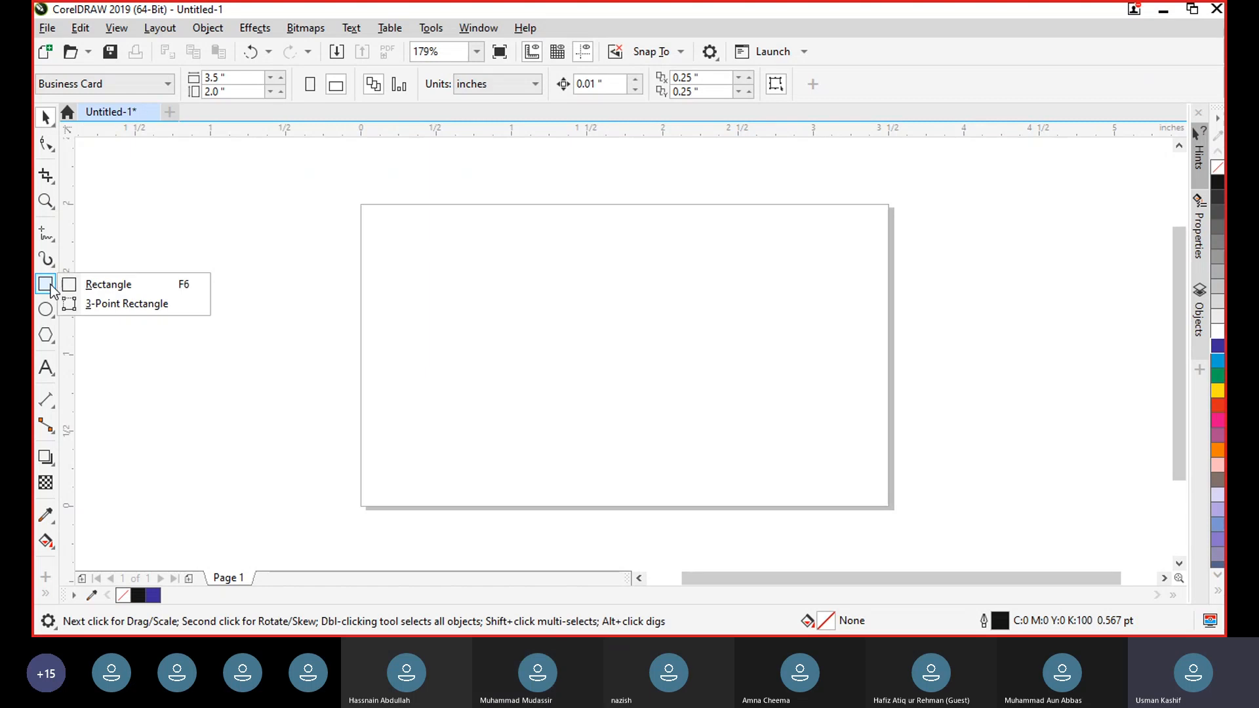
left_click(92, 285)
left_click(50, 288)
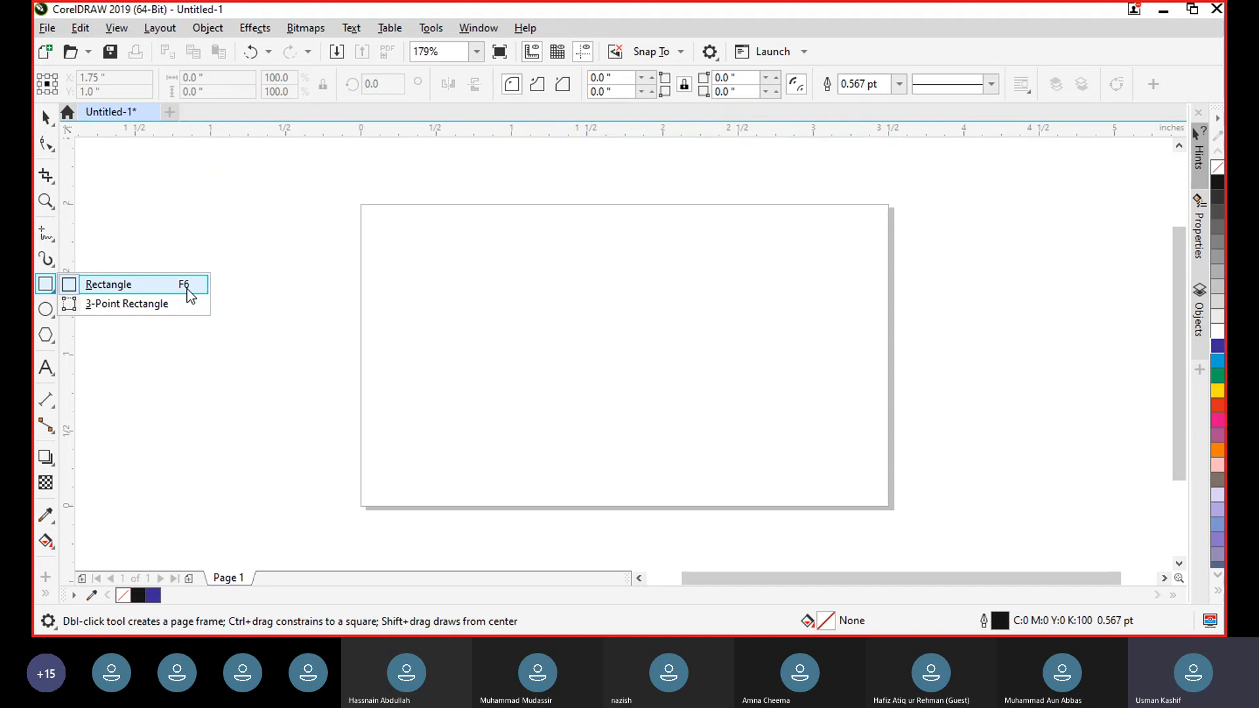
left_click(47, 236)
left_click(47, 238)
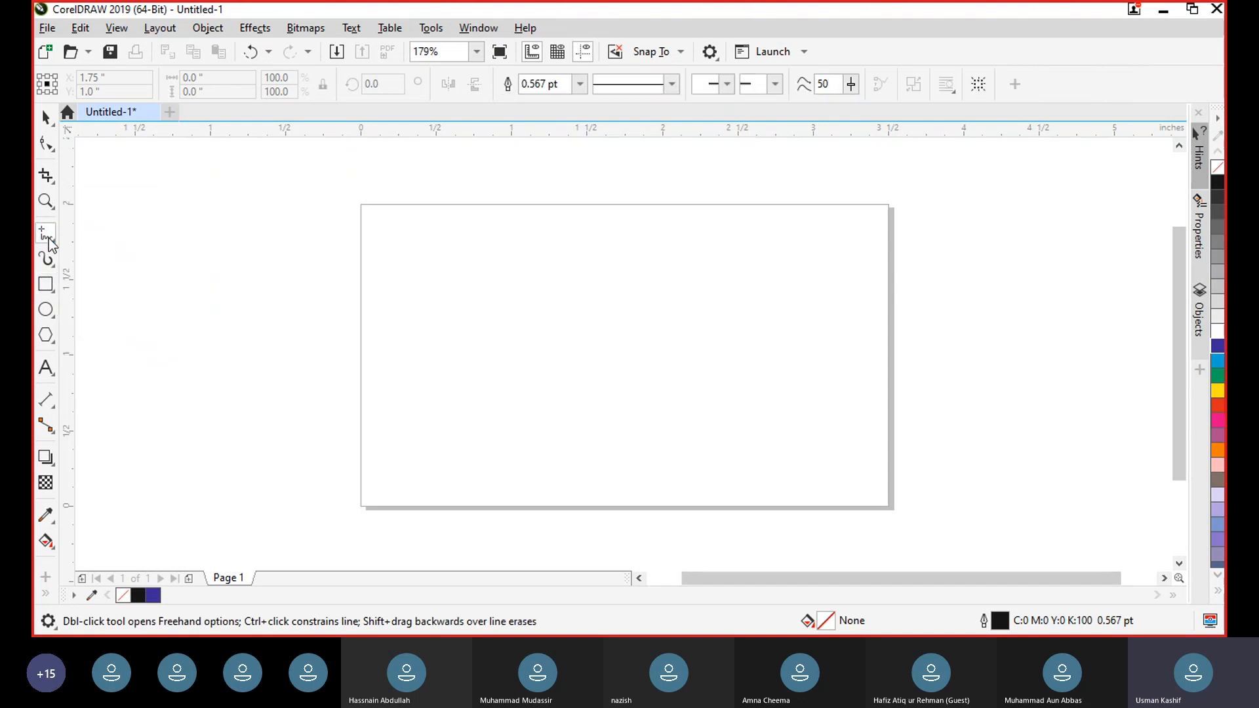
key("F6")
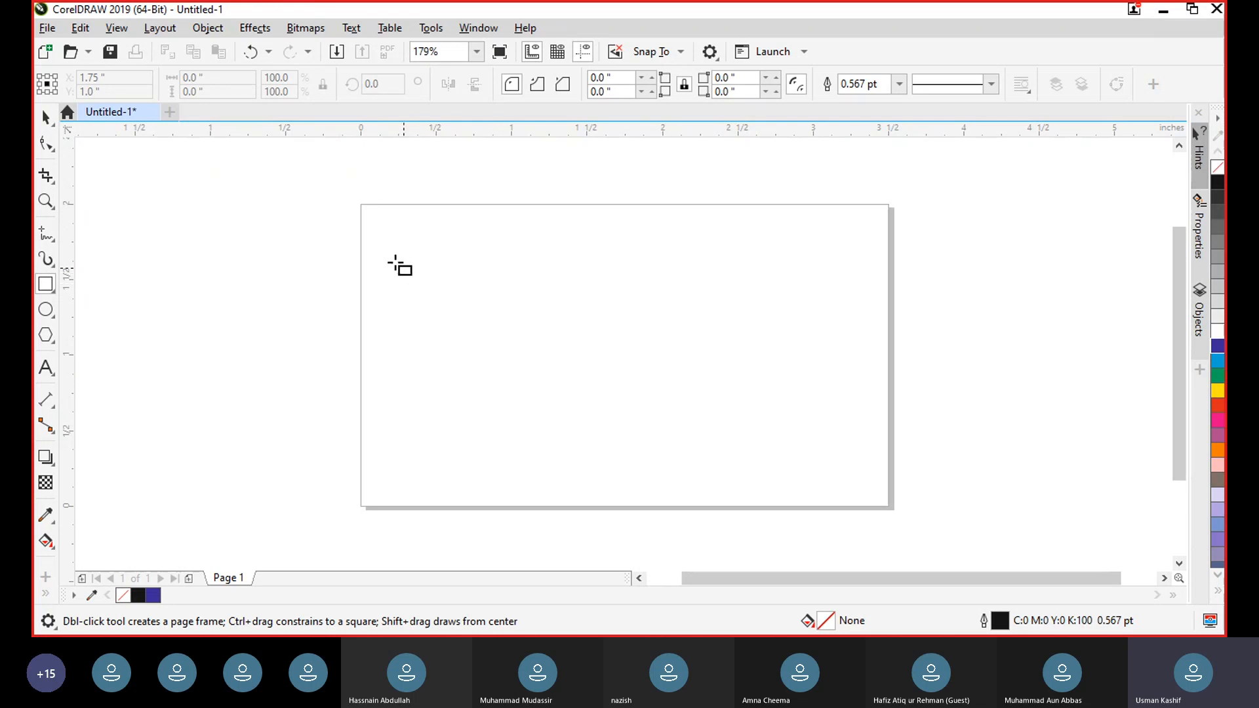
left_click_drag(381, 219, 717, 500)
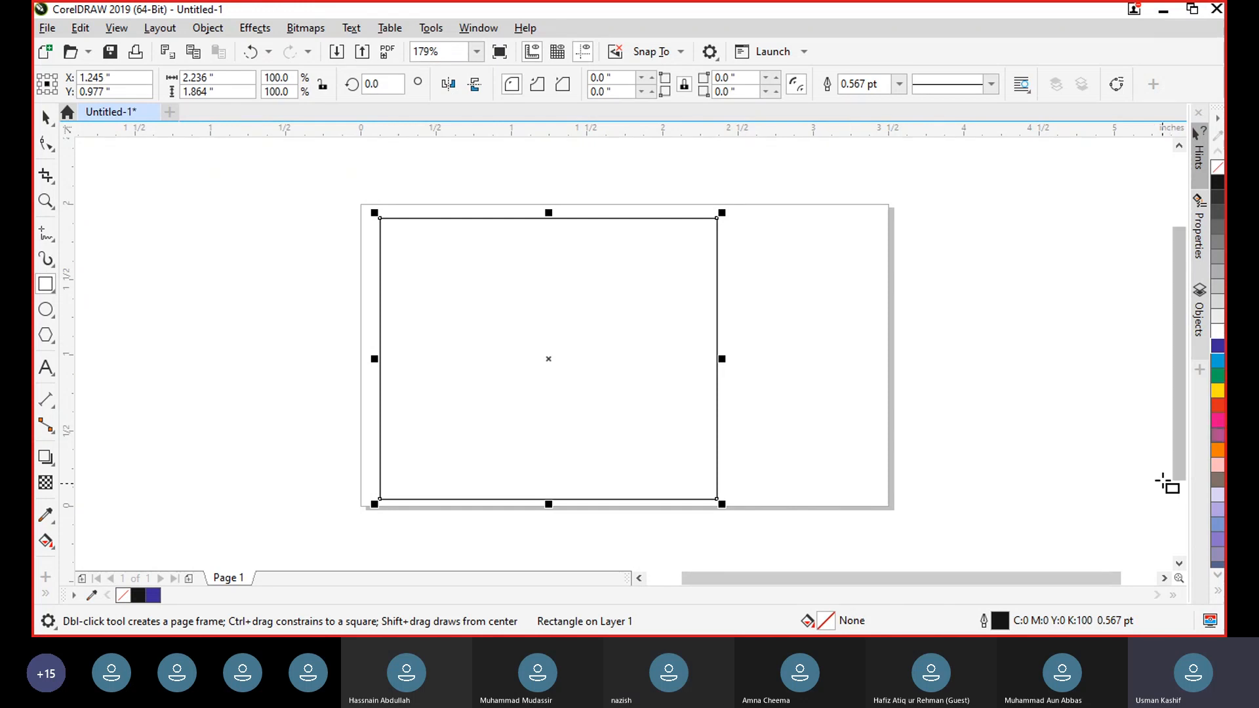
left_click(1217, 393)
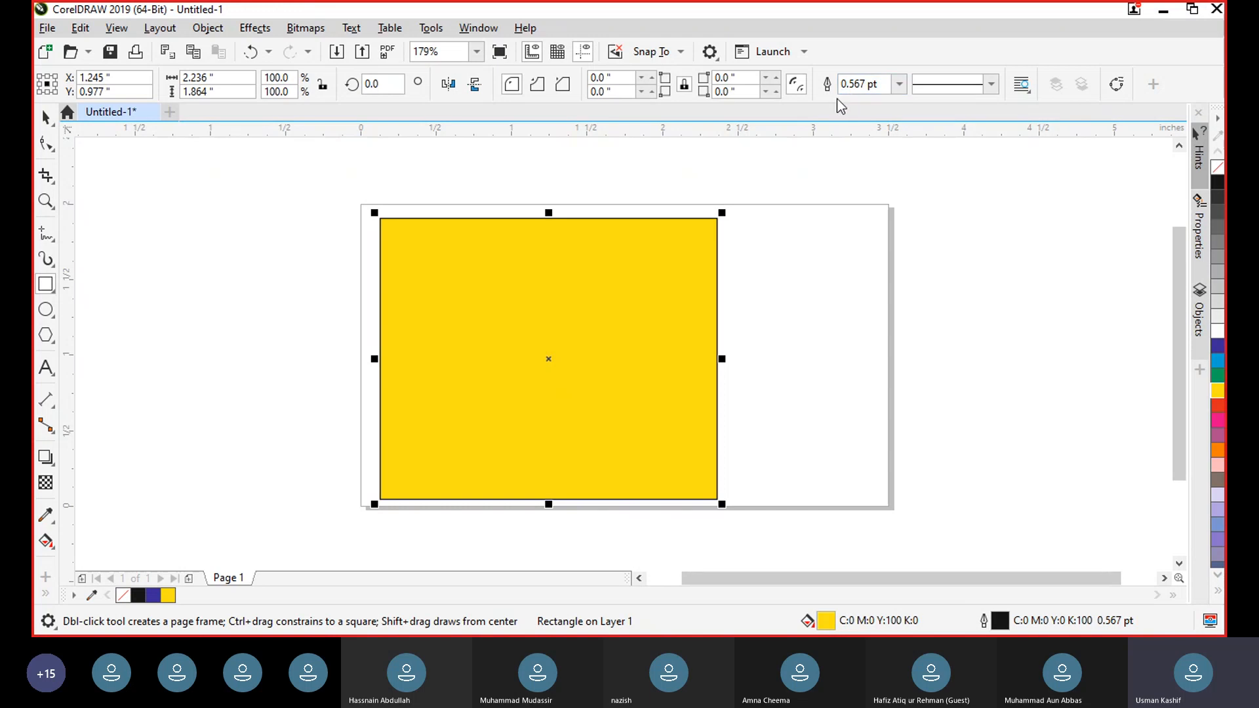
Step: Try outline widths of 1.5 pt and 4.0 pt on the yellow rectangle and settle on 3.5 pt
left_click(899, 85)
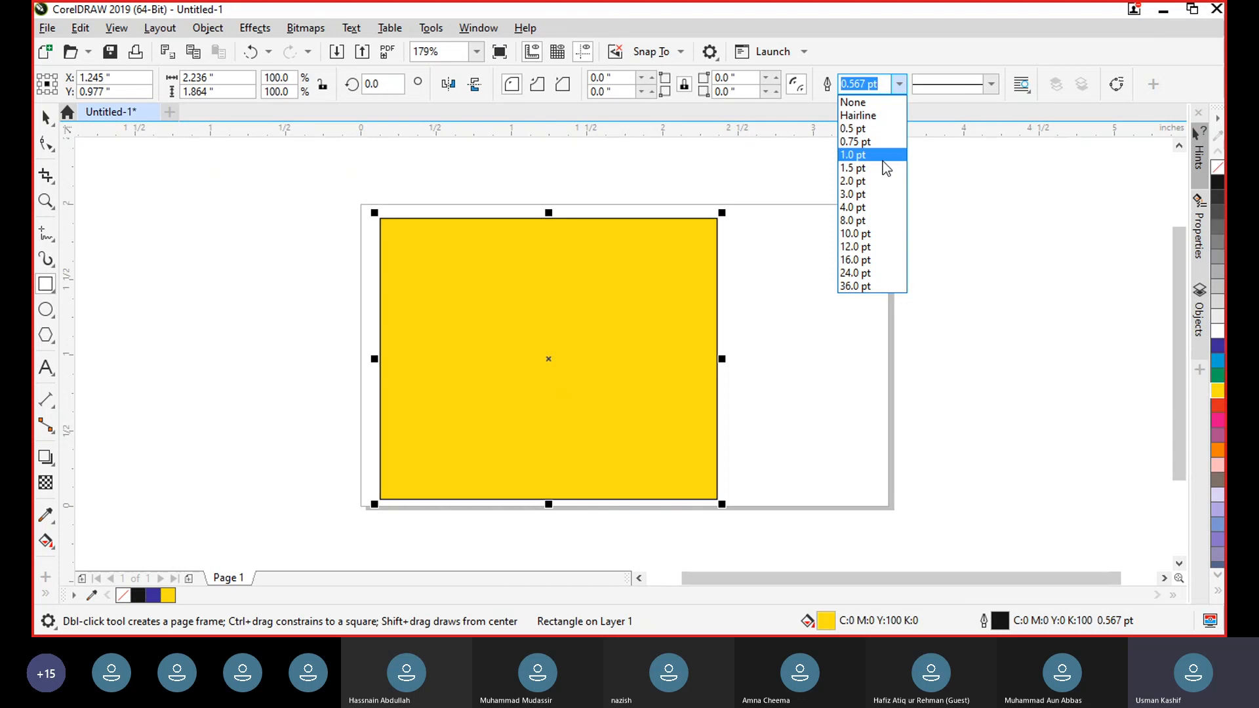
left_click(879, 170)
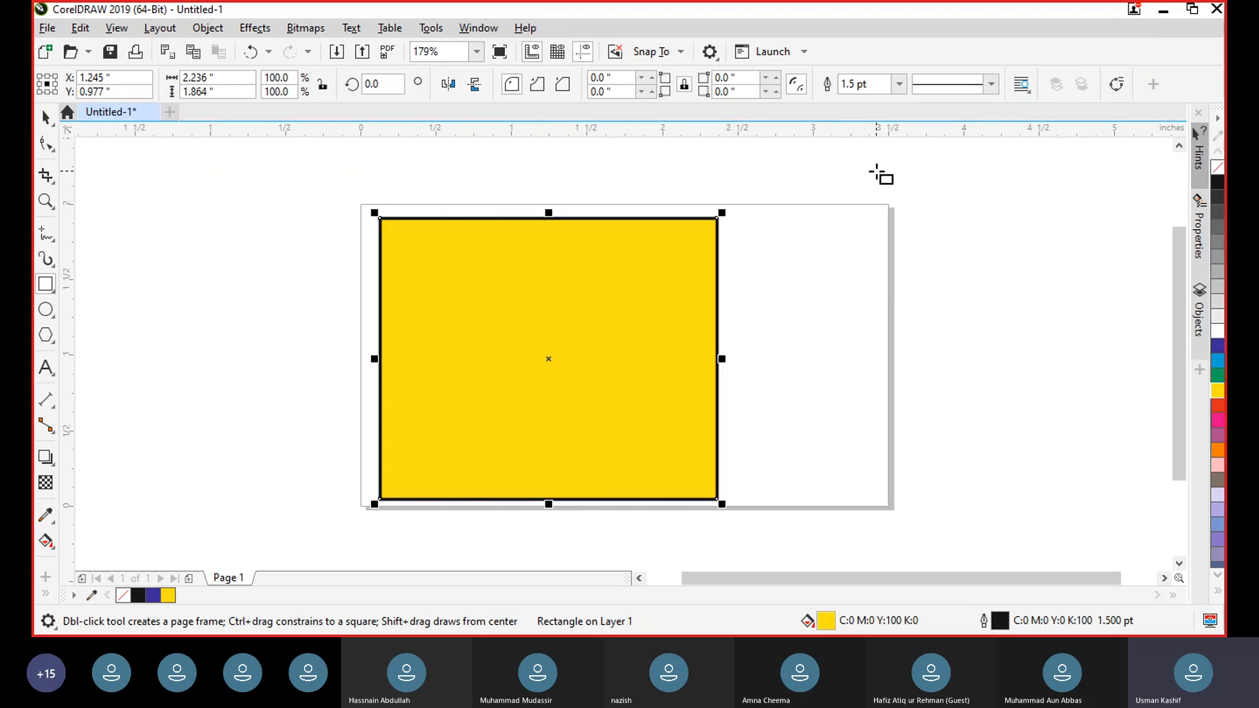
left_click(899, 85)
left_click(872, 207)
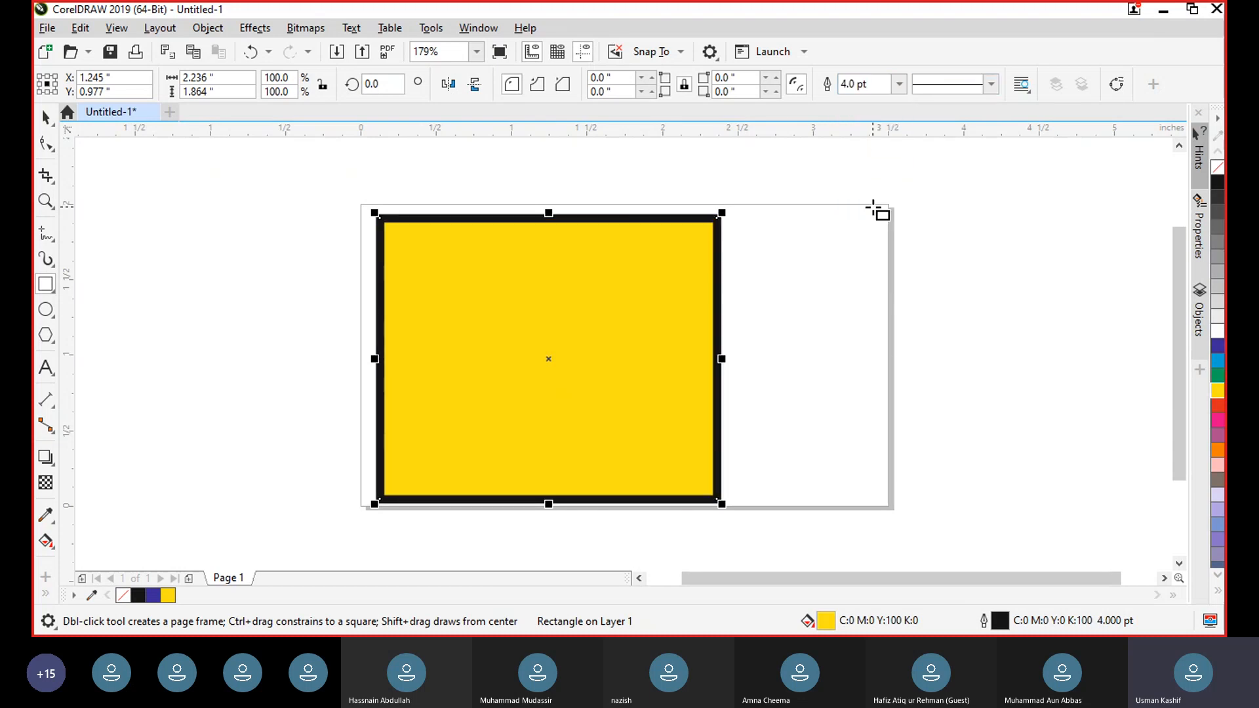
left_click_drag(854, 84, 830, 84)
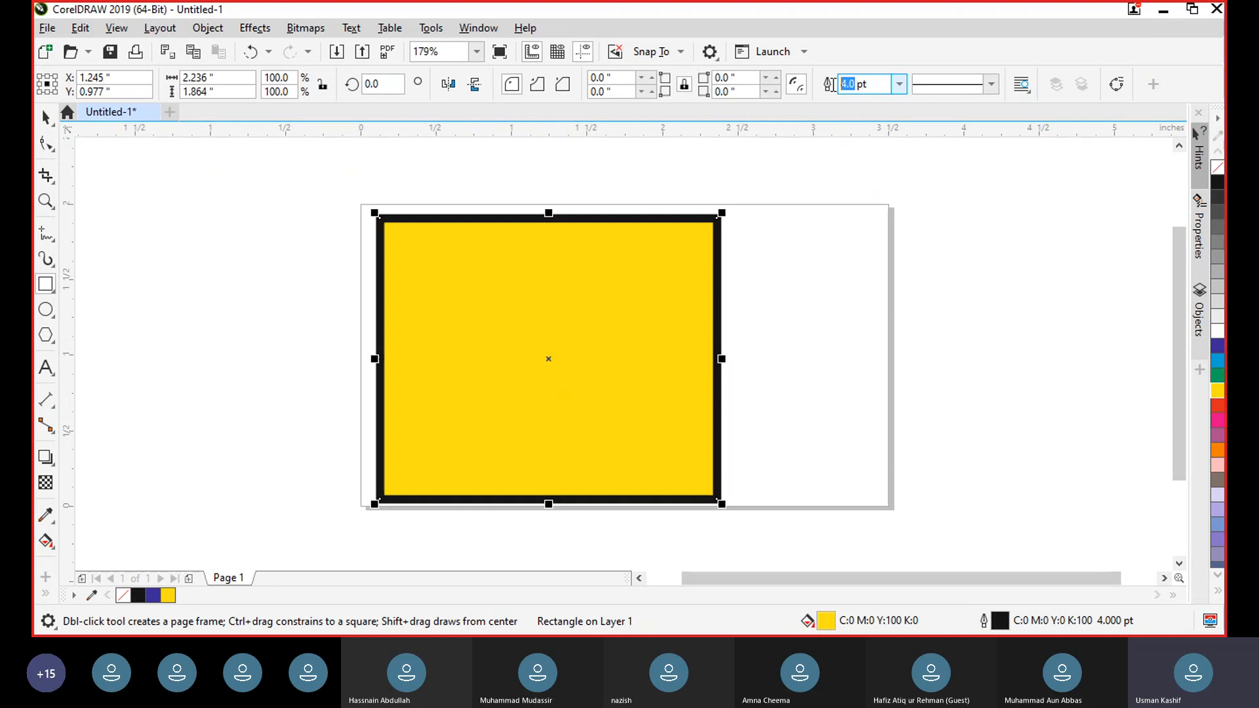
type("3.")
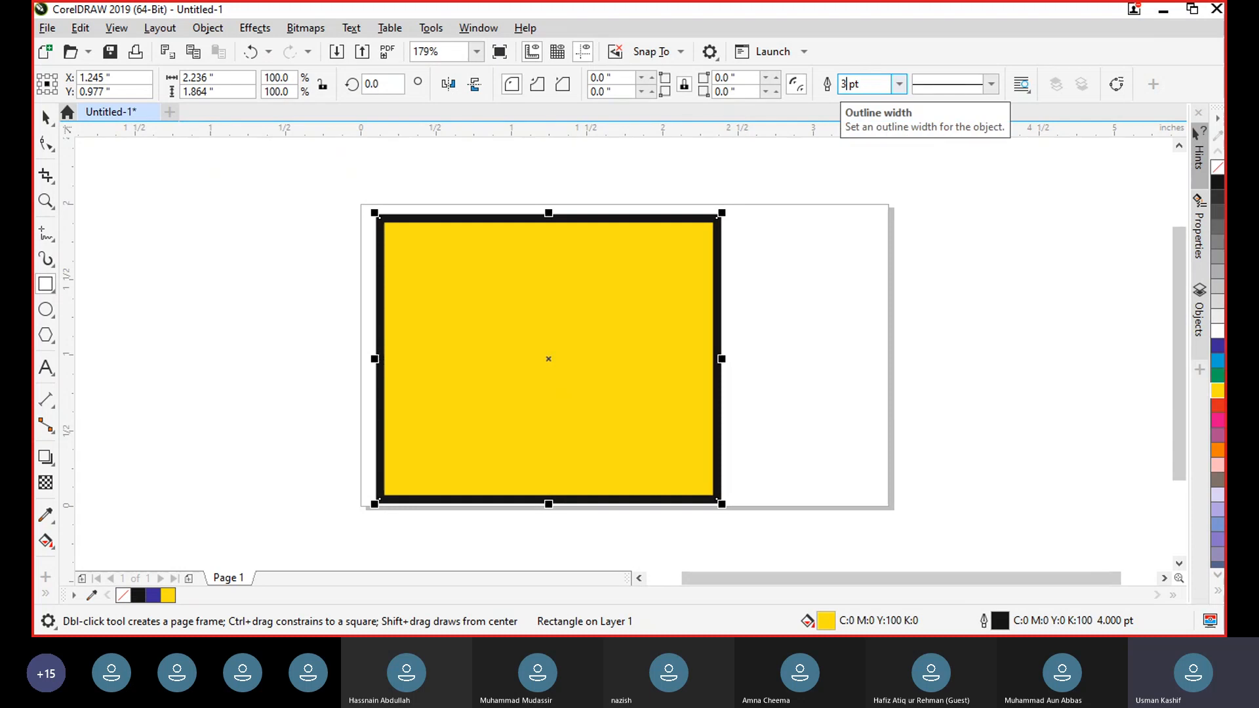
type("5")
key("Return")
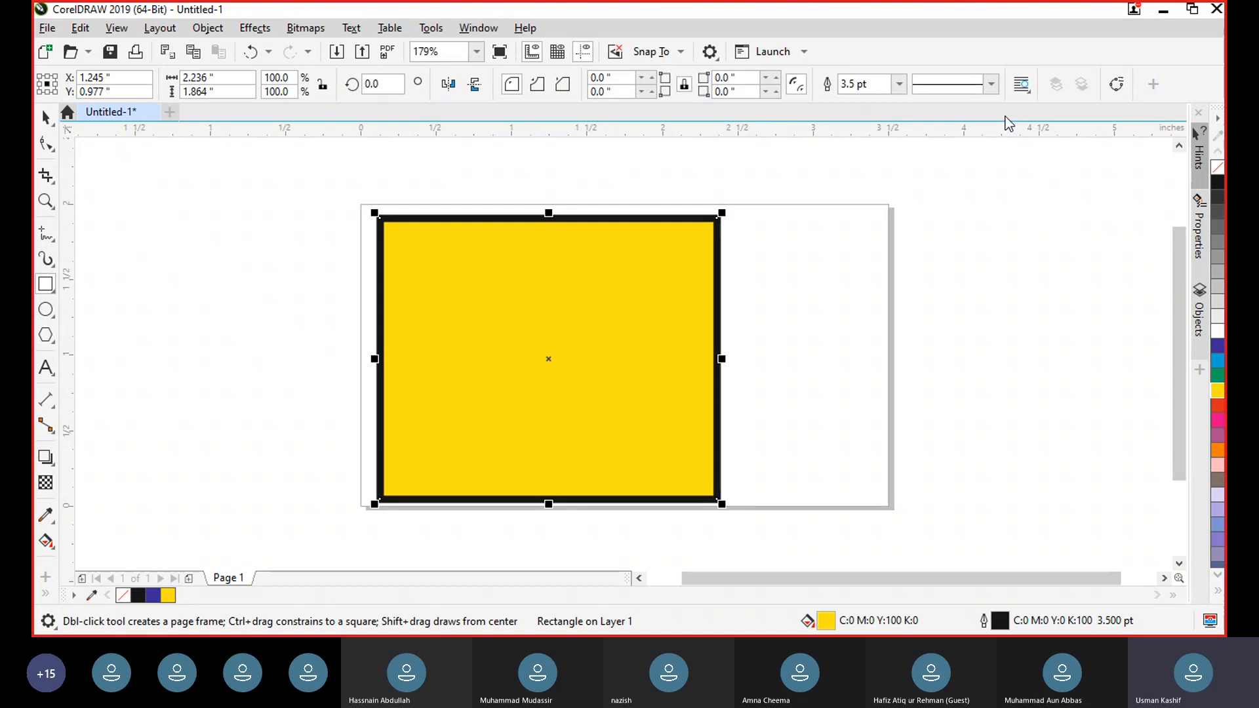
Step: Apply a dashed line style to the yellow rectangle's outline and restore the solid line style
left_click(992, 84)
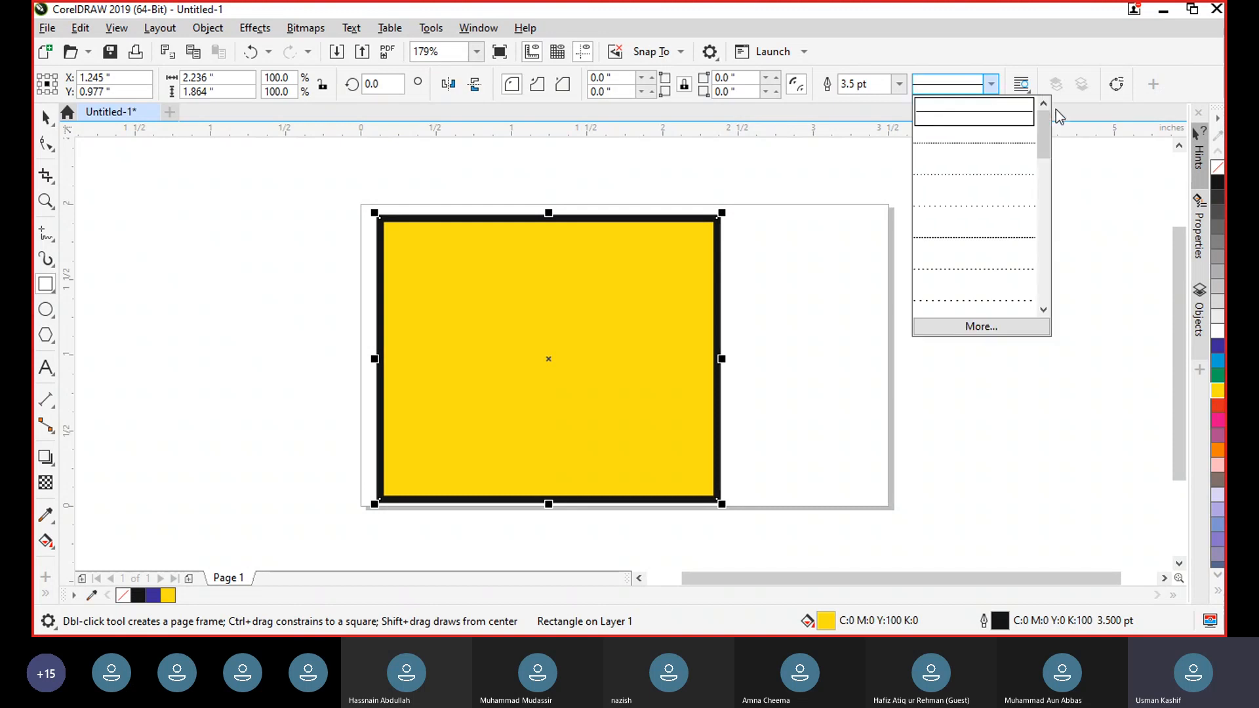
left_click_drag(1048, 122, 1049, 244)
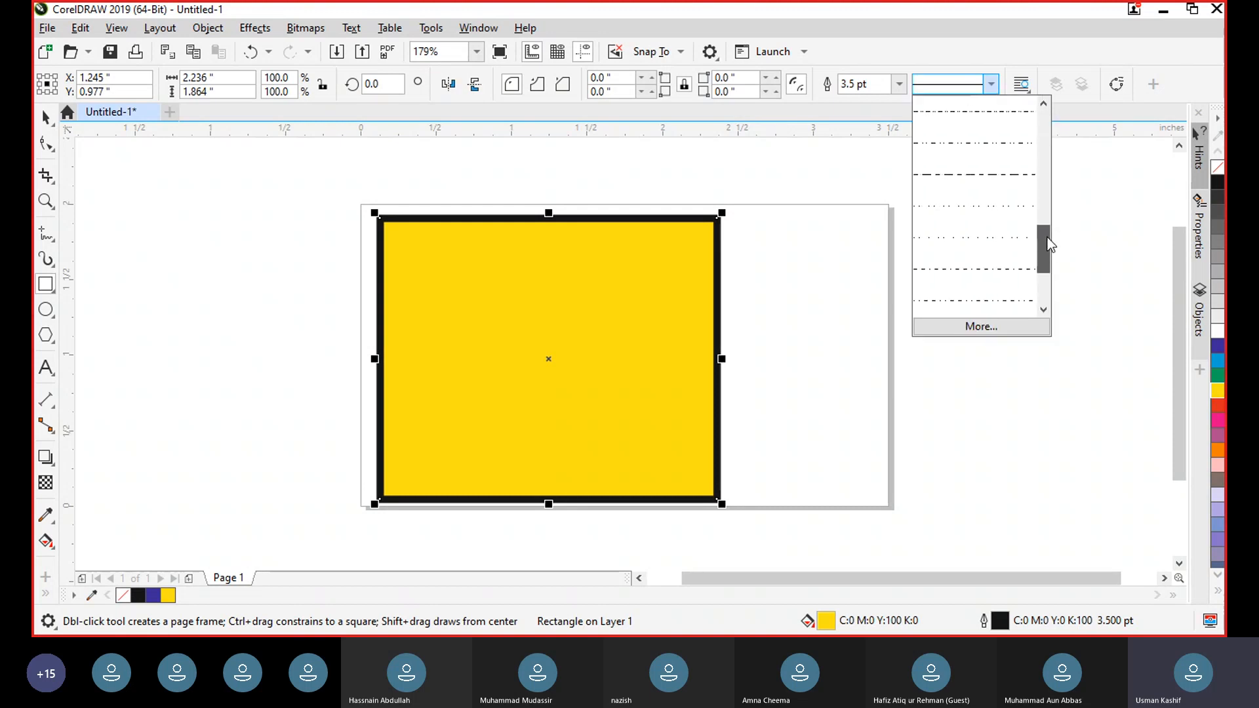
left_click(998, 207)
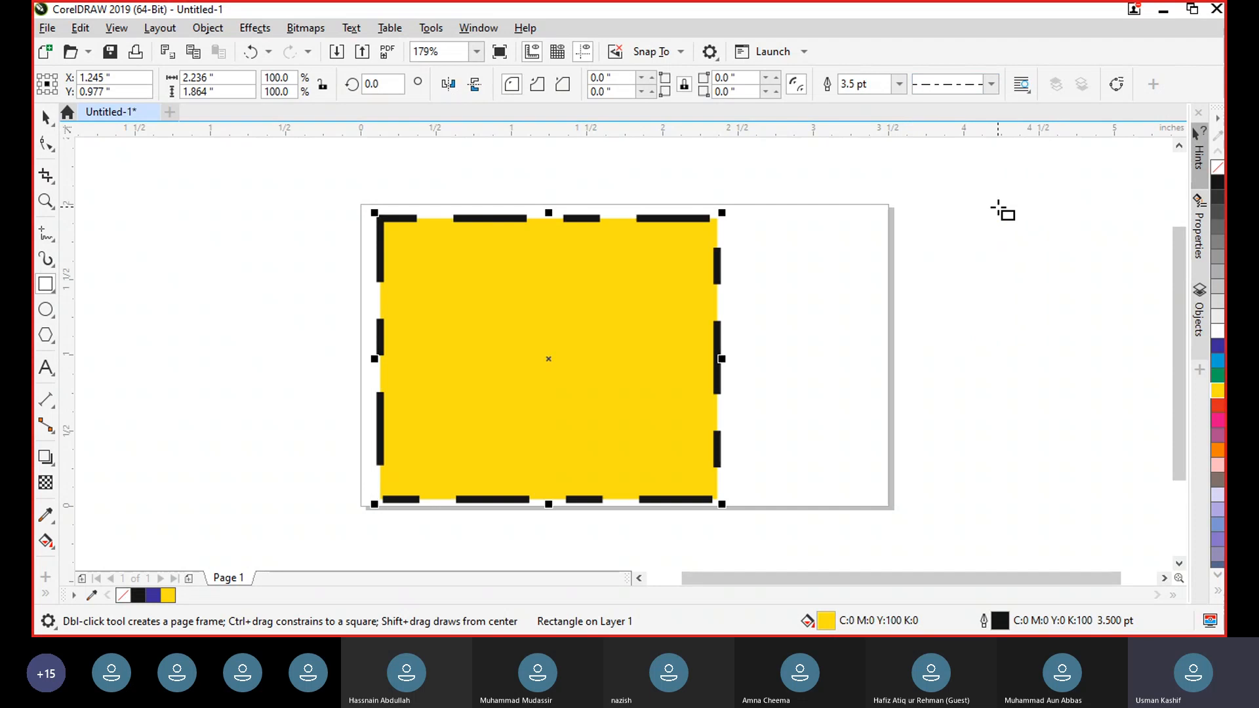
left_click(991, 84)
left_click_drag(1044, 234, 1041, 115)
left_click(986, 116)
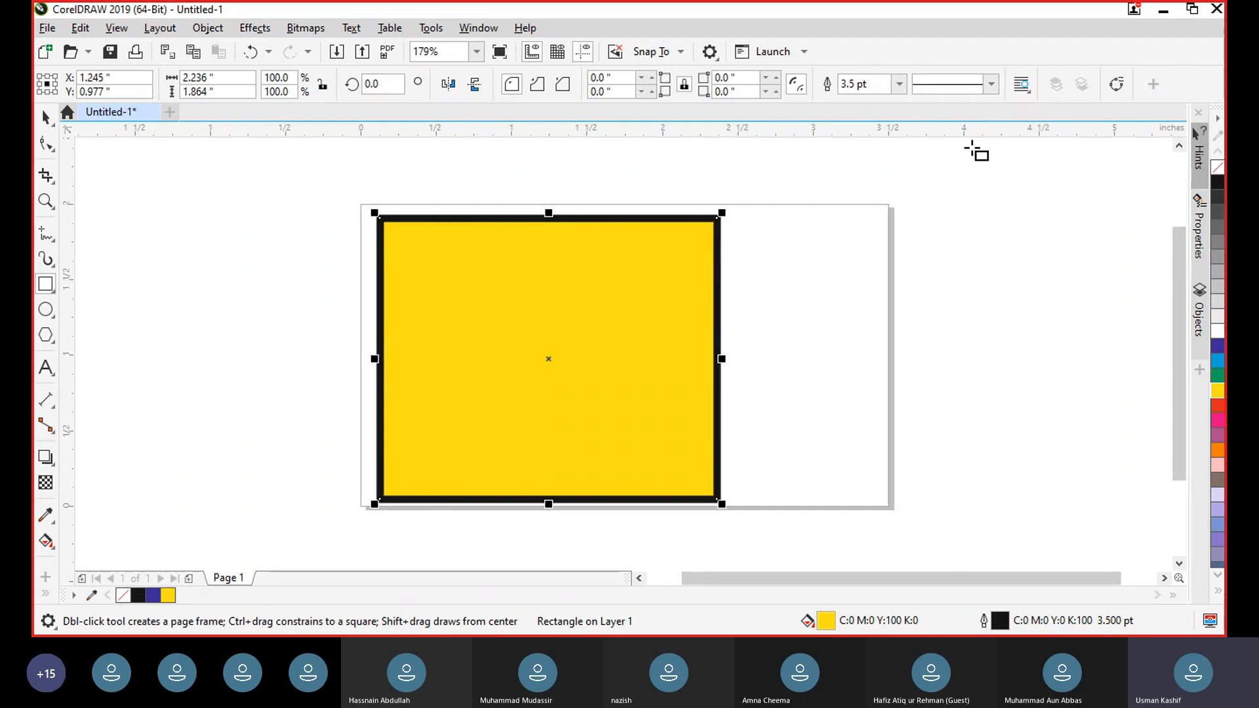
Step: Place the rectangle's outline outside its edge through the Outline Pen settings and apply the change
double_click(984, 622)
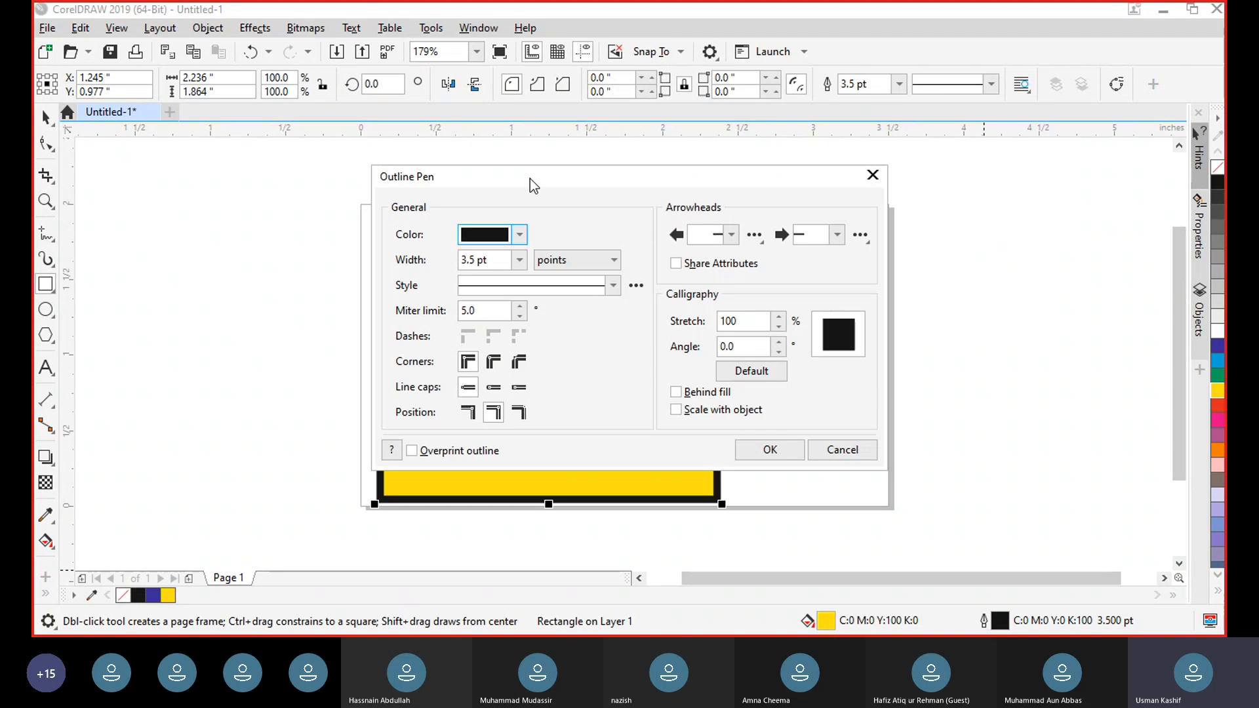
left_click_drag(530, 179, 728, 194)
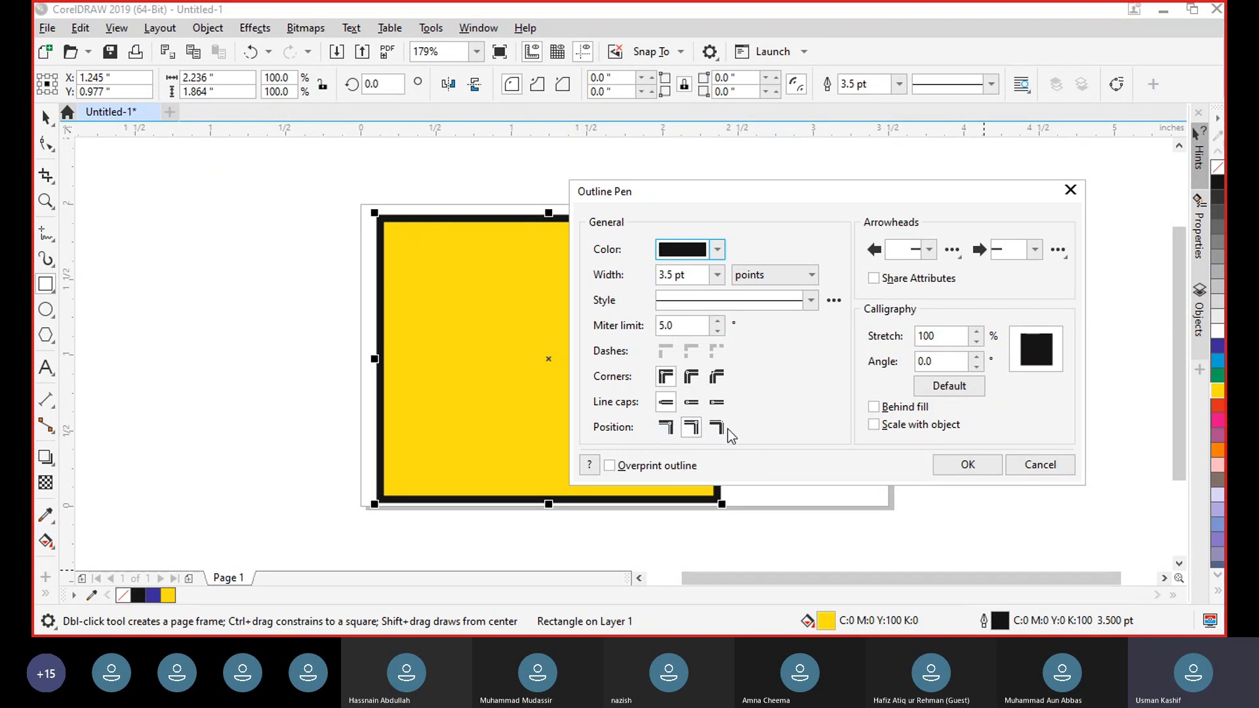
left_click(665, 428)
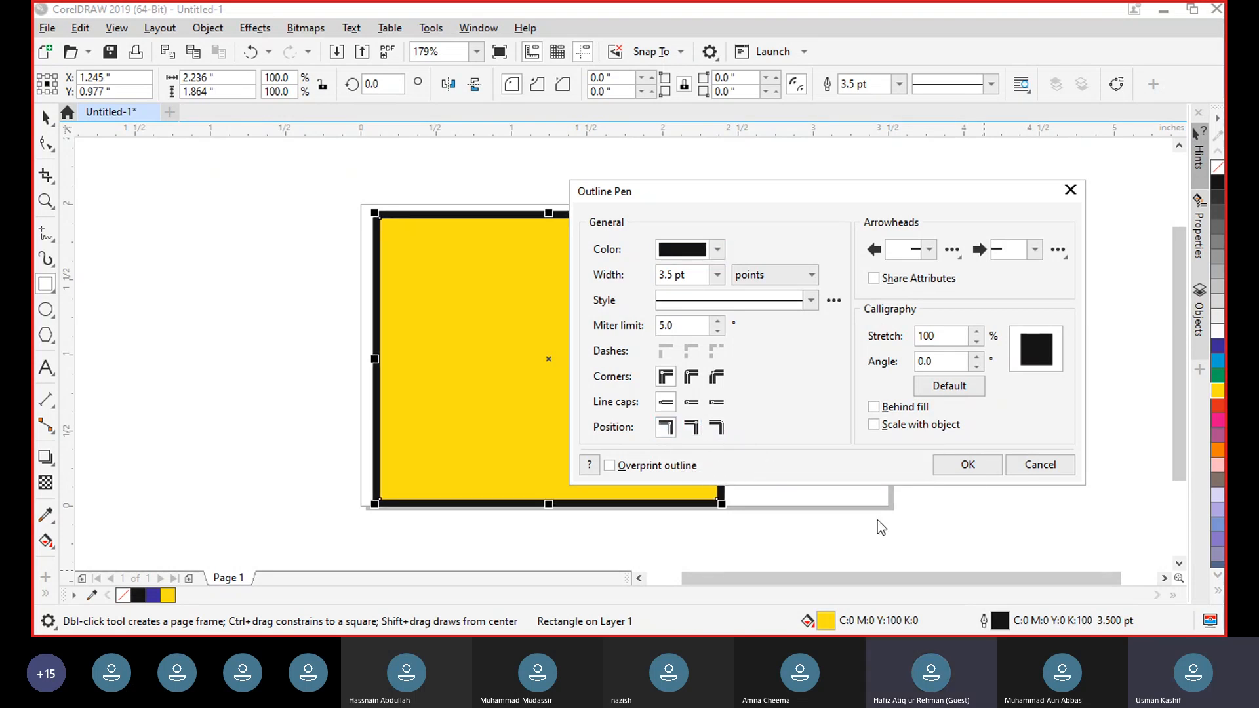
left_click(958, 464)
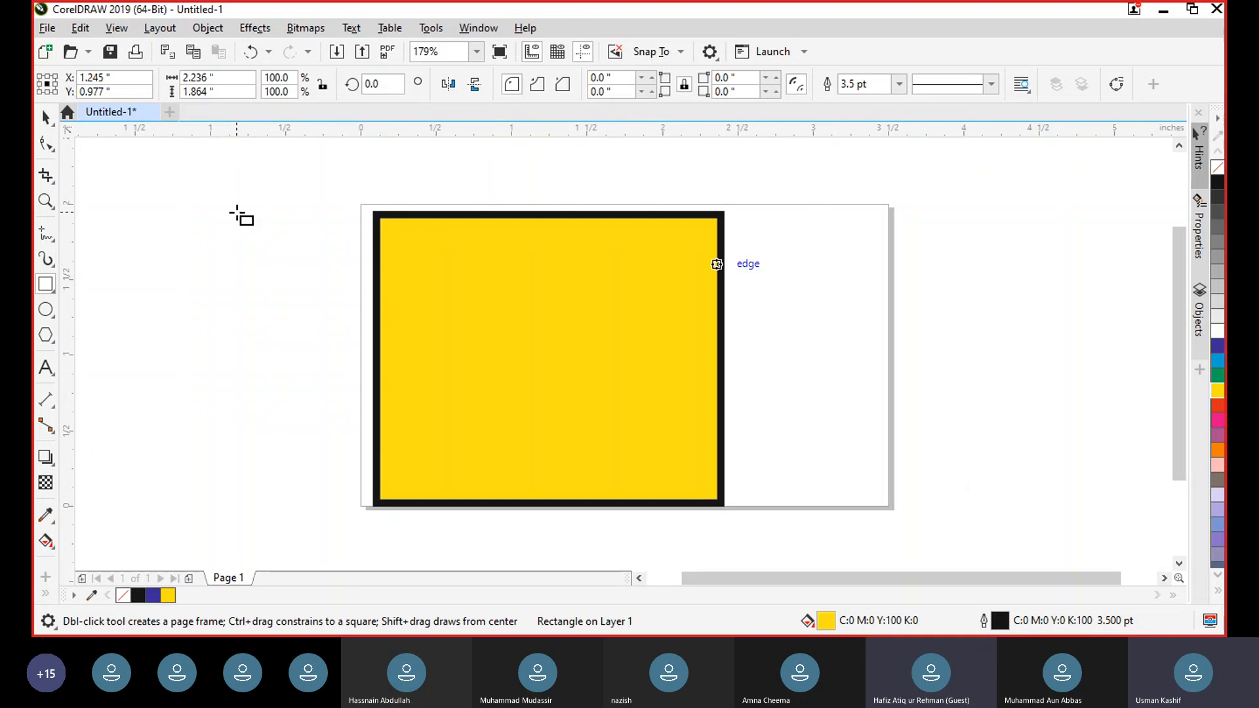
Step: Reposition the yellow rectangle slightly up and to the right, resize it from its lower-right corner, and delete it
left_click(47, 120)
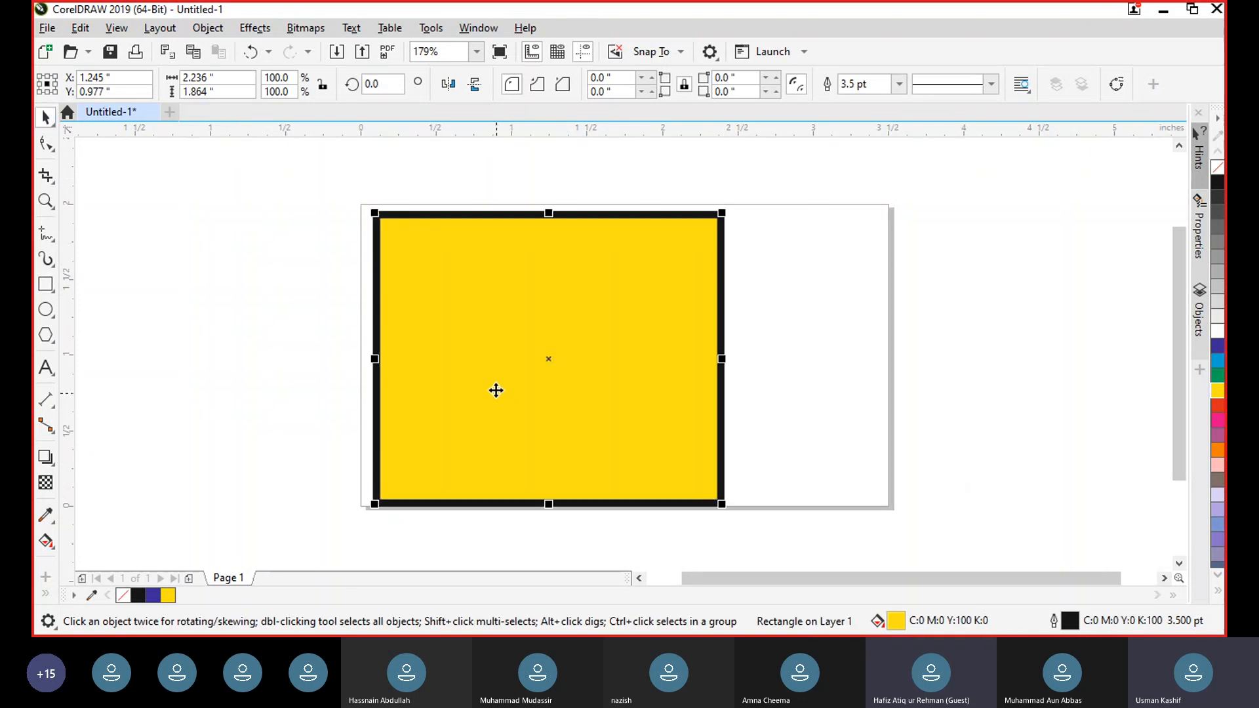
left_click_drag(495, 391, 521, 376)
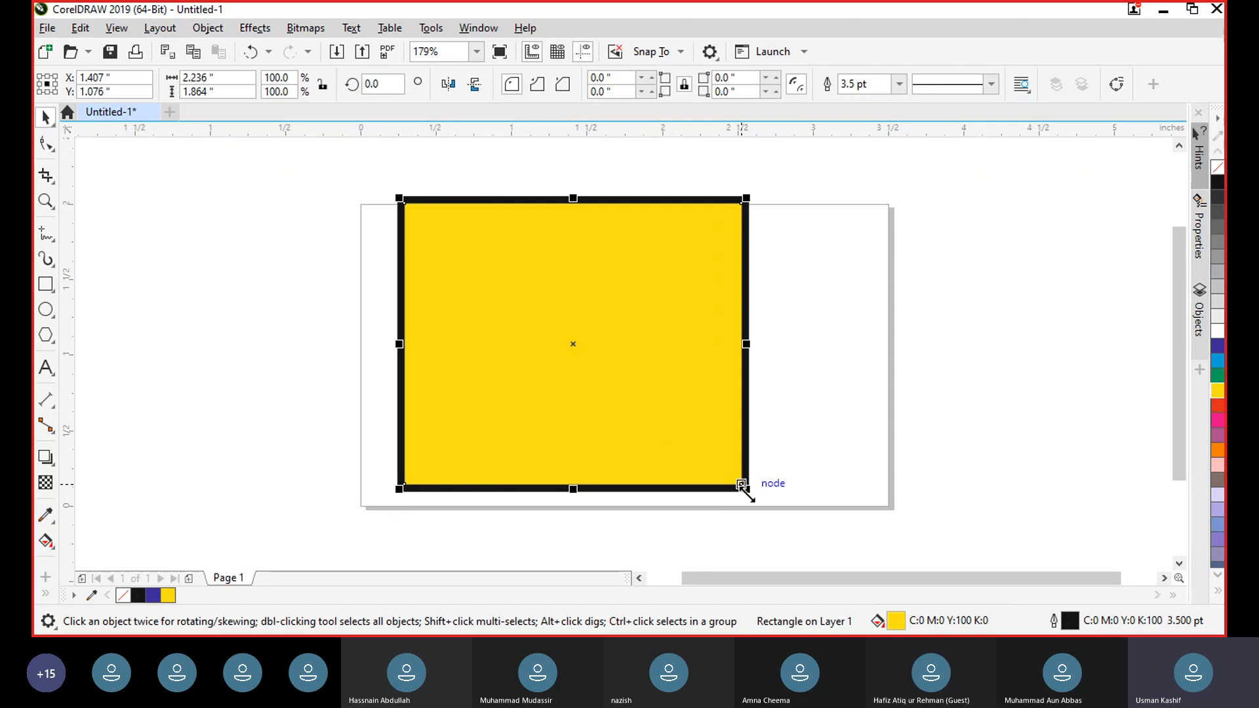
left_click_drag(746, 489, 789, 516)
key("Delete")
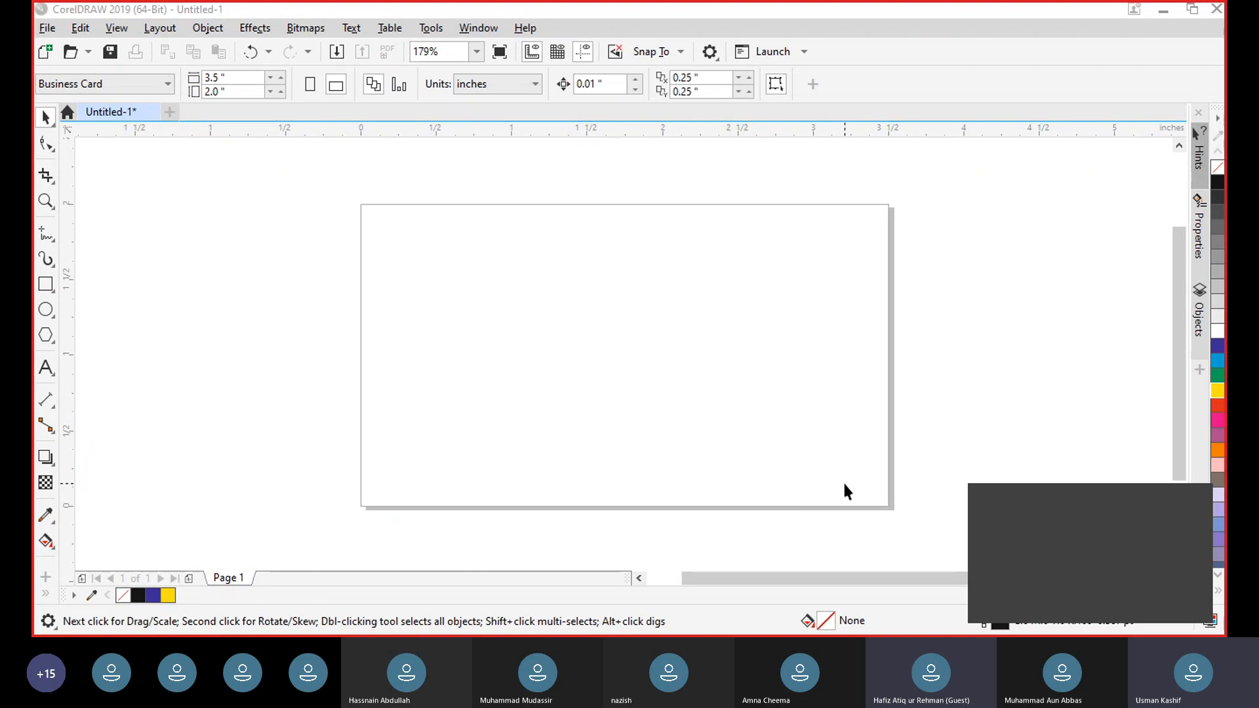
Step: Draw an unfilled rectangle about 2.09 by 1.64 inches near the page's upper-left corner and delete it
left_click(1029, 540)
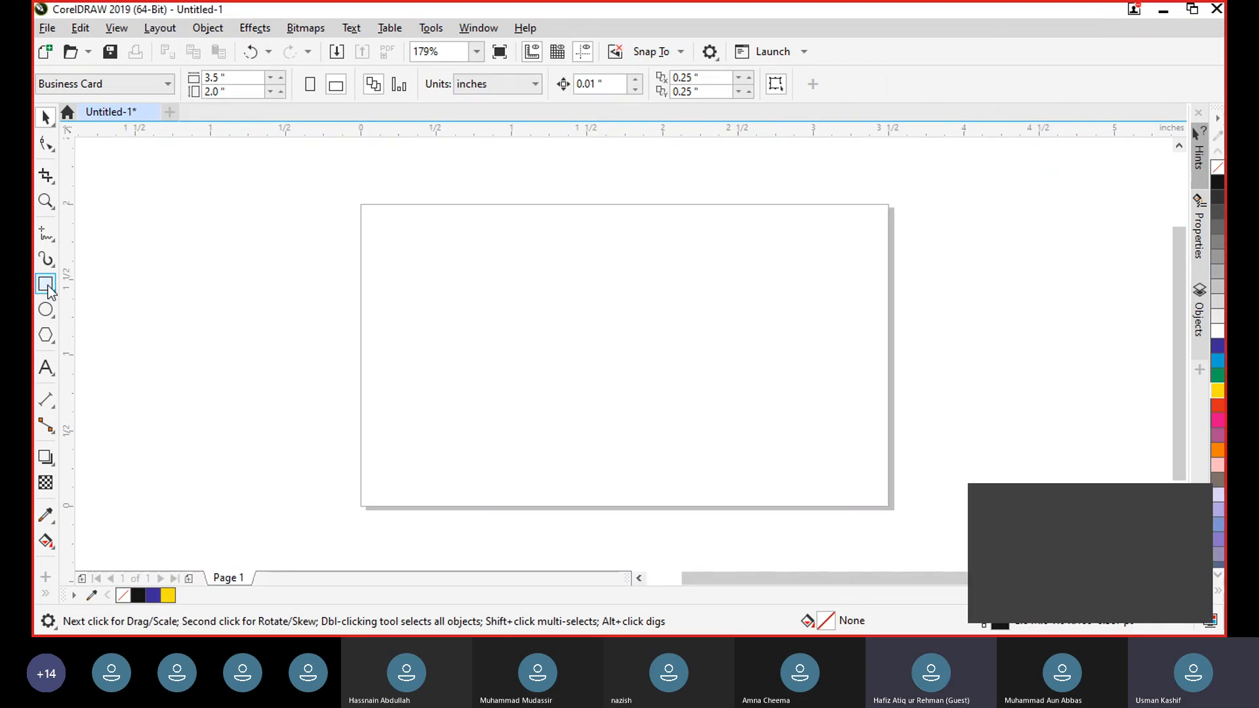
left_click(45, 284)
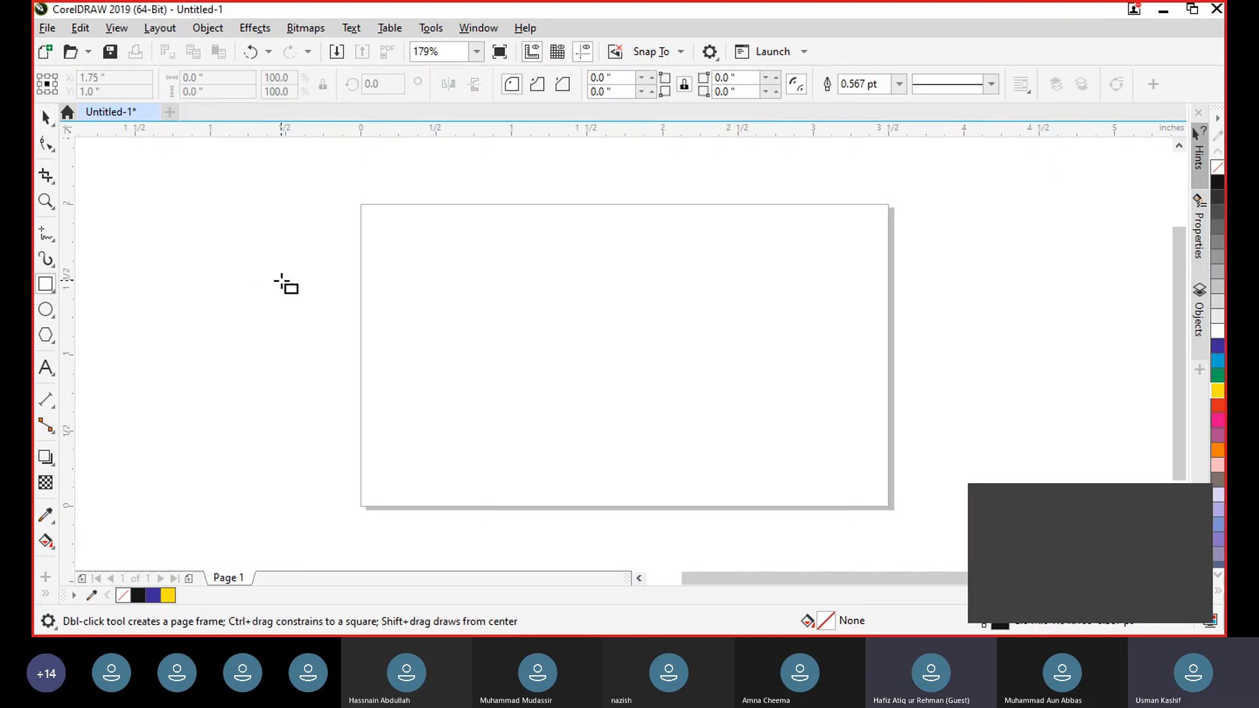
left_click_drag(372, 224, 687, 471)
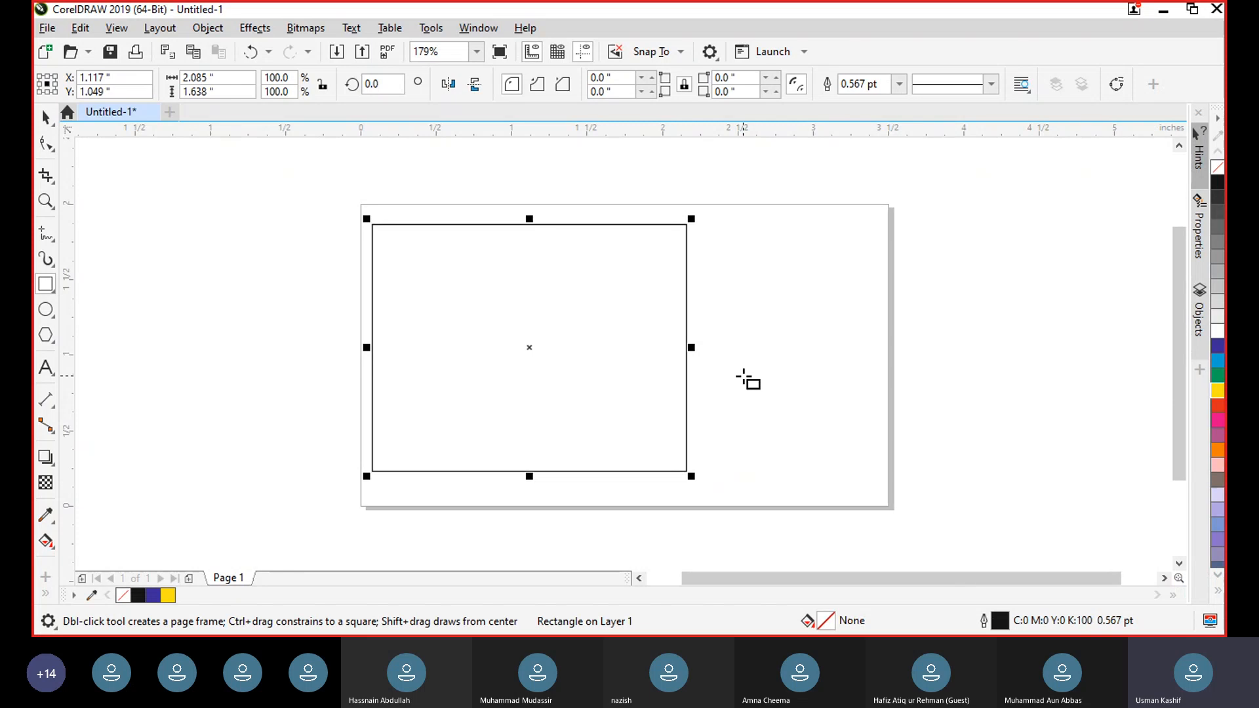
key("Delete")
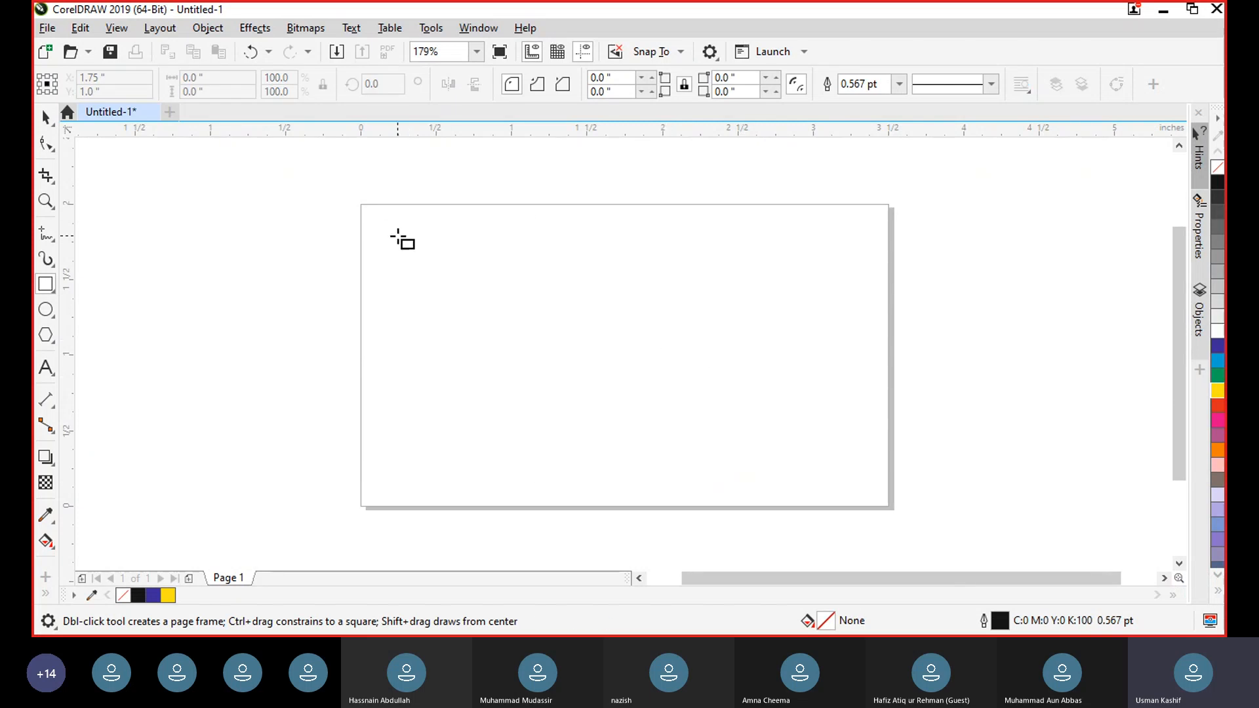
Step: Draw three trial rectangles one after another, the last a square about 0.60 inches wide, deleting each one
left_click_drag(398, 236, 612, 342)
key("Delete")
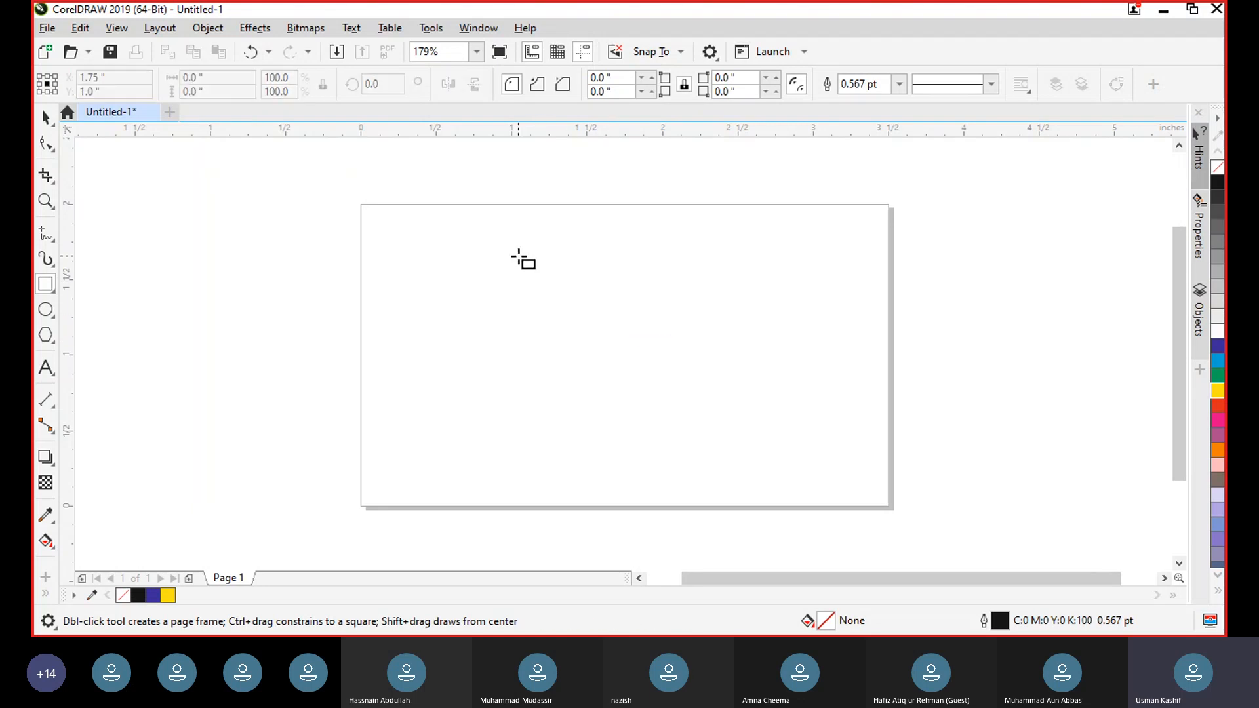
left_click_drag(523, 262, 682, 466)
key("Delete")
mouse_move(600, 357)
left_mouse_down()
mouse_move(760, 422)
mouse_move(766, 434)
mouse_move(607, 374)
mouse_move(759, 489)
mouse_move(646, 375)
mouse_move(674, 409)
mouse_move(747, 450)
mouse_move(660, 363)
mouse_move(711, 419)
mouse_move(691, 408)
mouse_move(745, 442)
mouse_move(652, 357)
mouse_move(691, 415)
left_mouse_up()
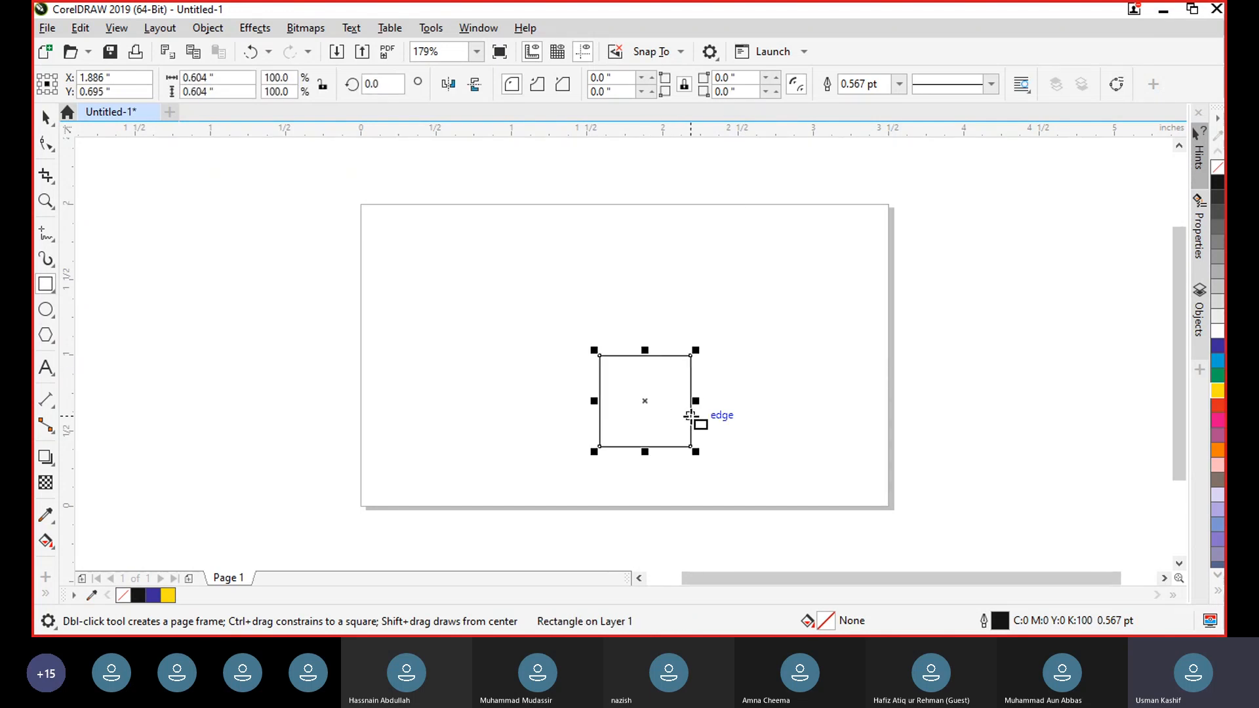
key("Delete")
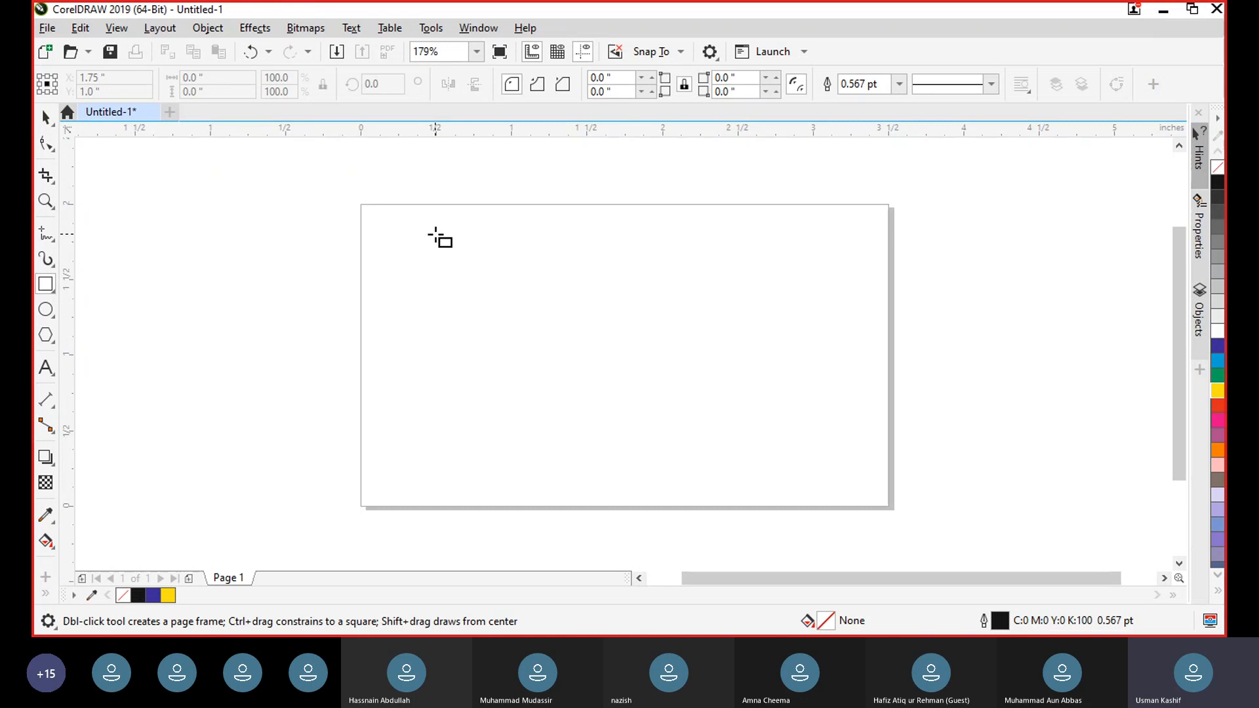
Step: Draw a yellow-filled square about 1.73 inches wide on the page and give it a 4.0 pt red outline
left_click_drag(435, 234, 637, 494)
left_click(1218, 391)
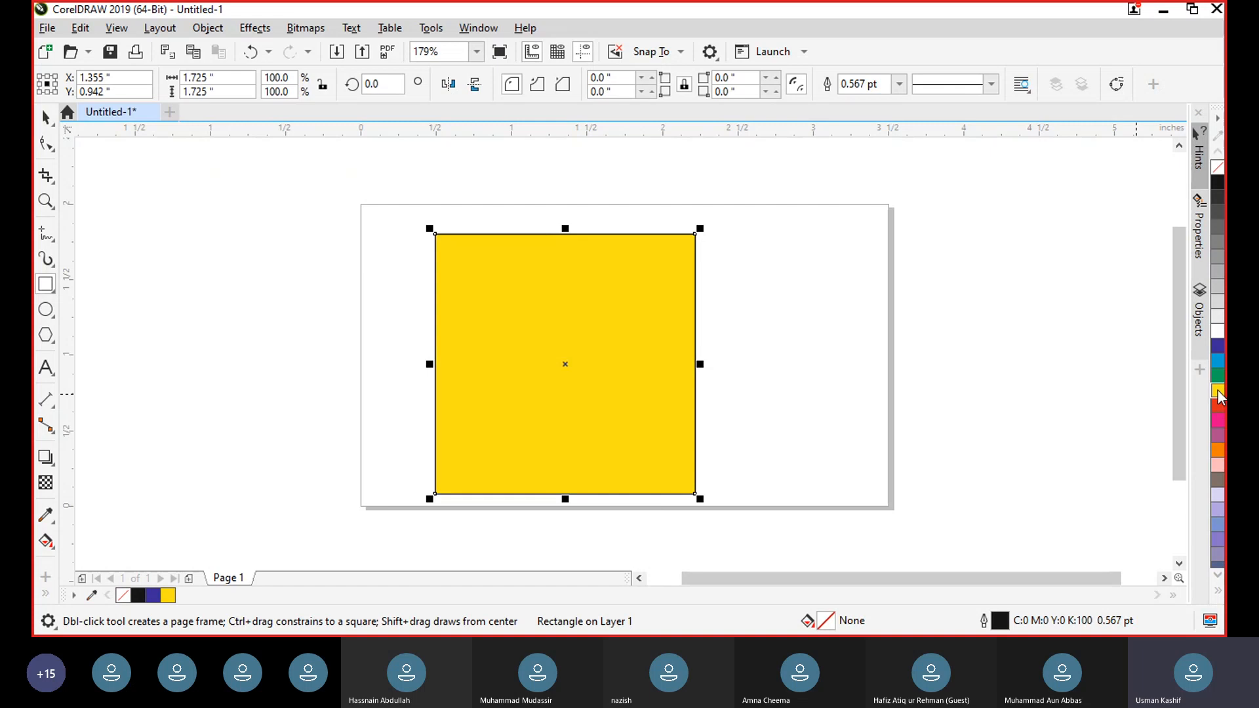
left_click(899, 83)
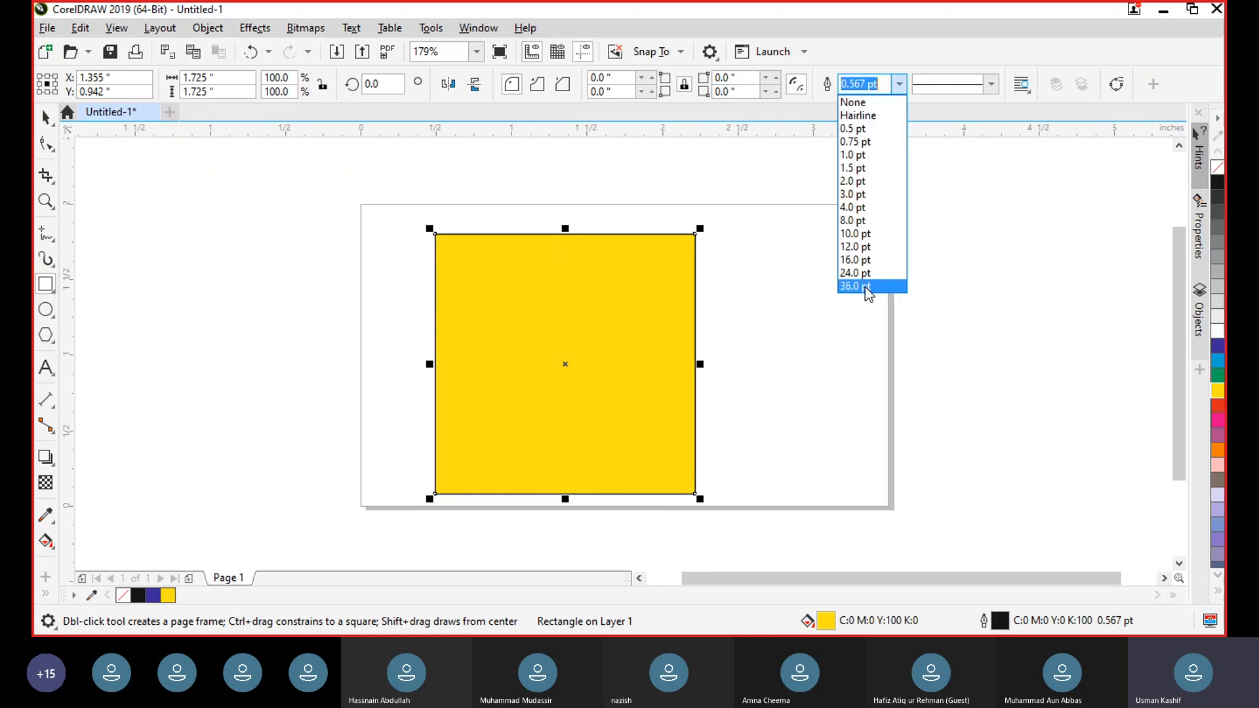
left_click(859, 209)
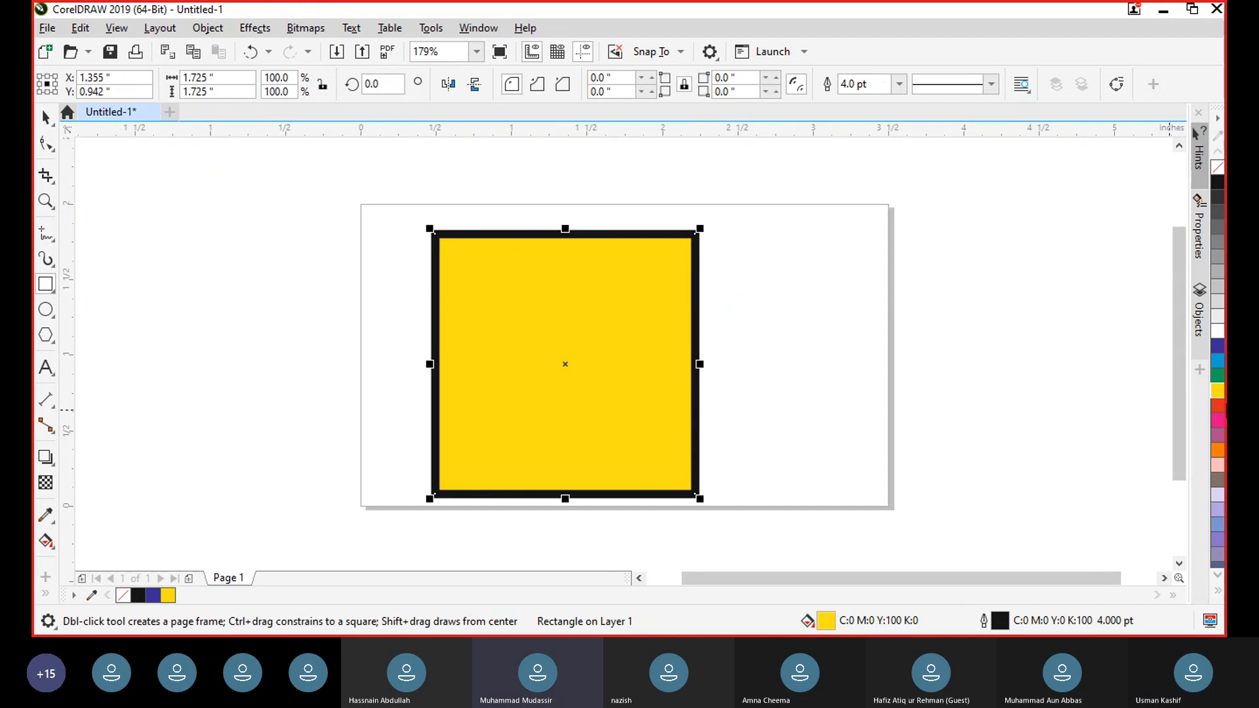
right_click(1218, 407)
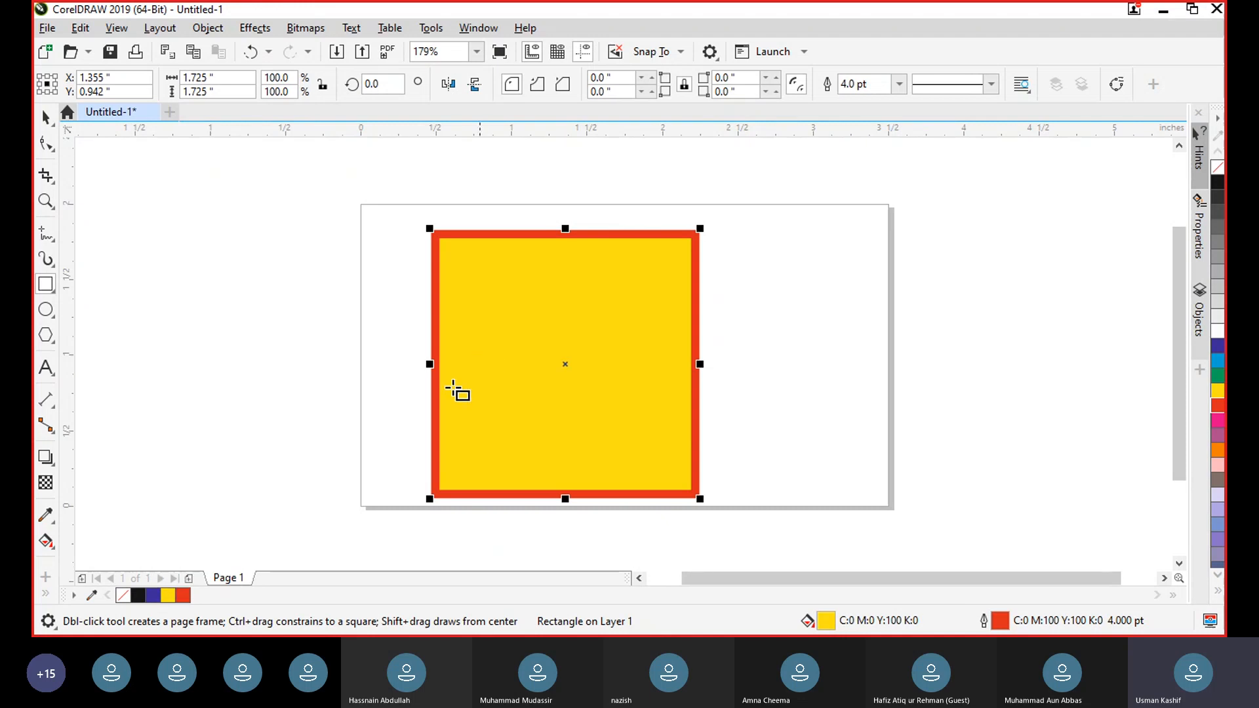
Step: Try a blue outline and a black fill on the square, and restore the yellow fill and red outline
right_click(155, 594)
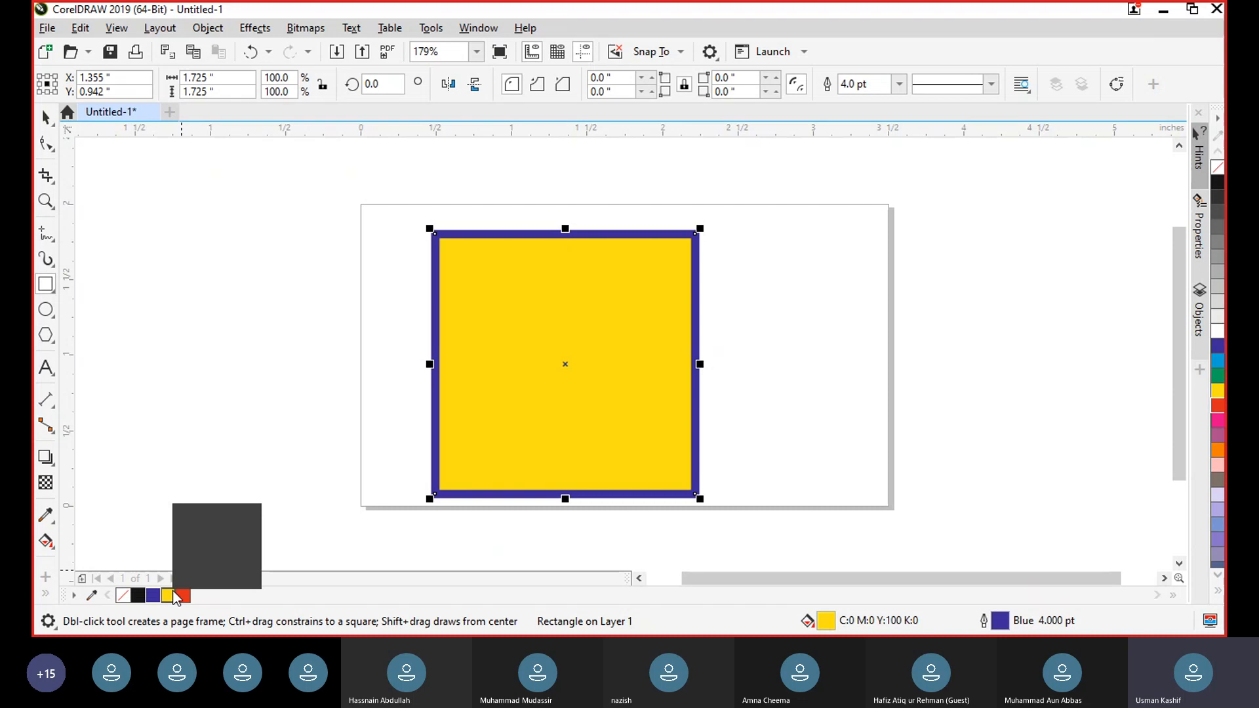
left_click(139, 595)
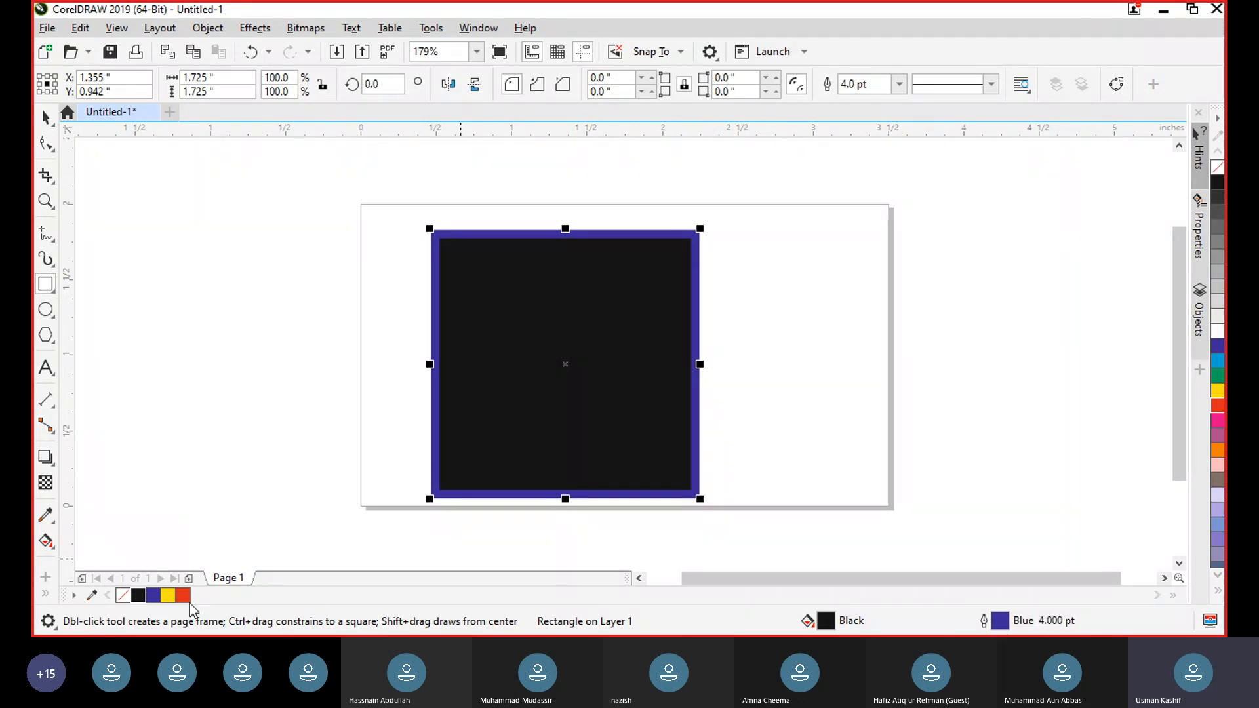
left_click(169, 596)
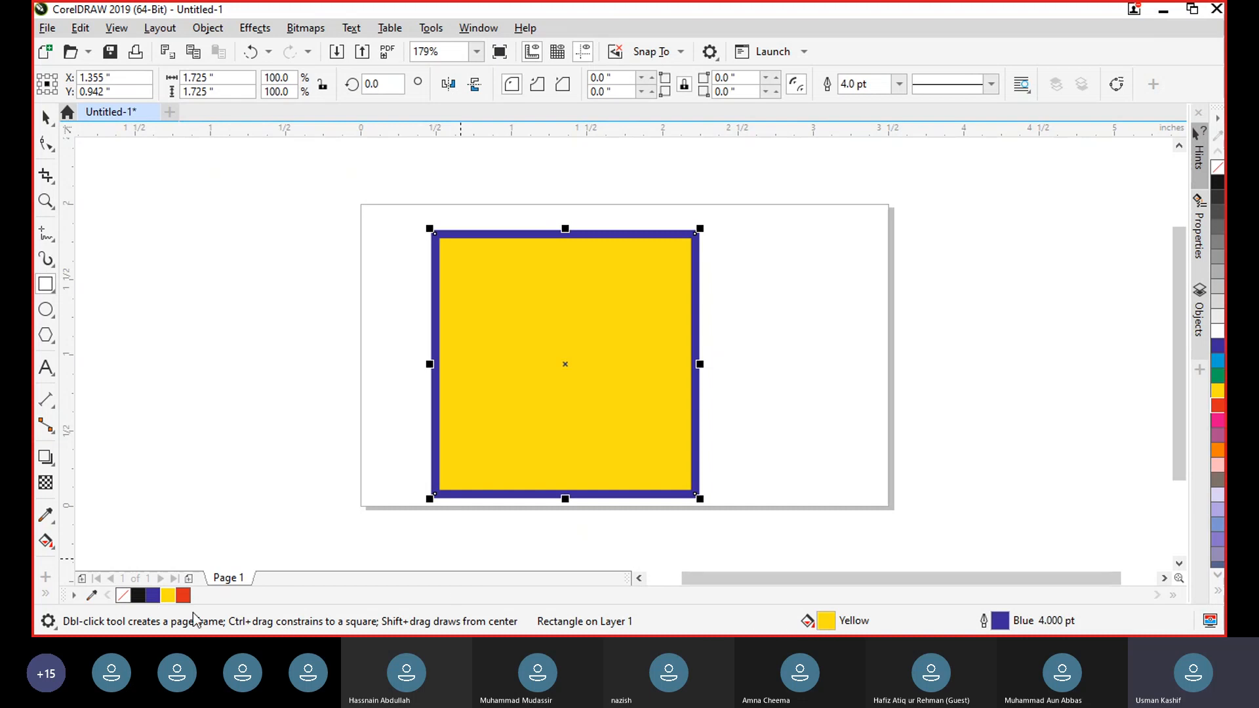
right_click(183, 596)
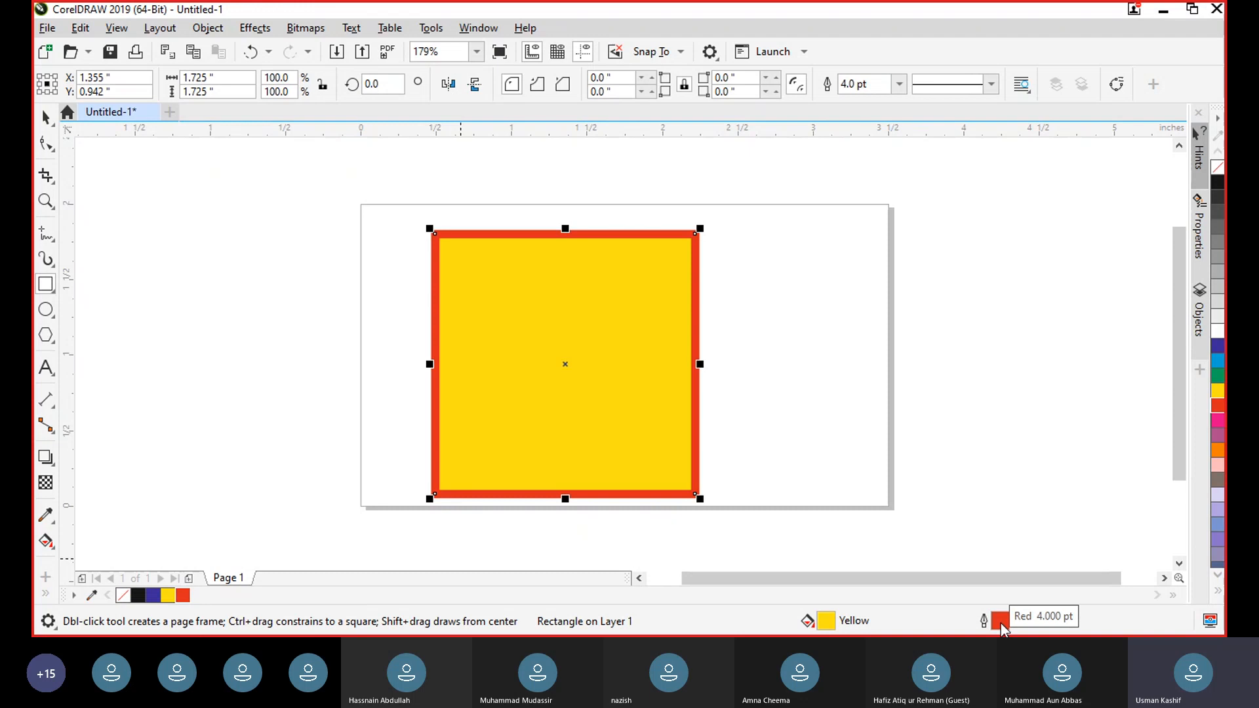
Step: Move the square with the Pick tool across to the page's right edge and back to about X 1.535, Y 1.017 inches
left_click(45, 116)
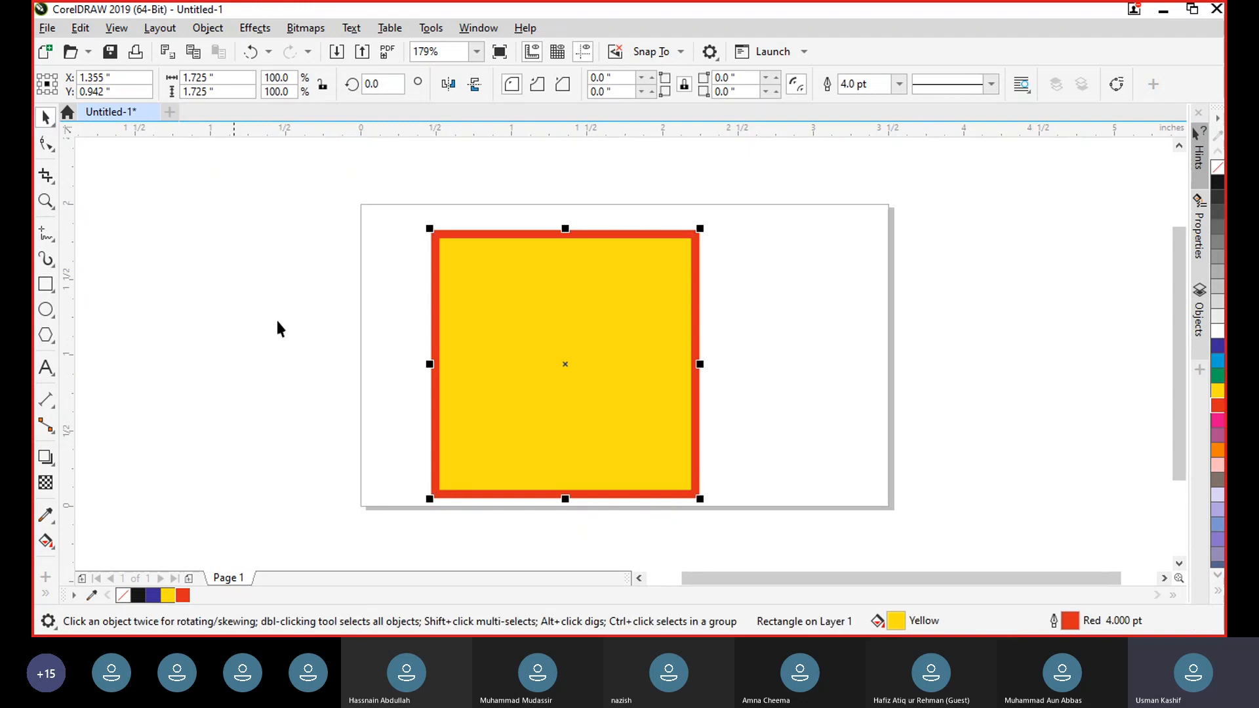
left_click_drag(528, 394, 592, 385)
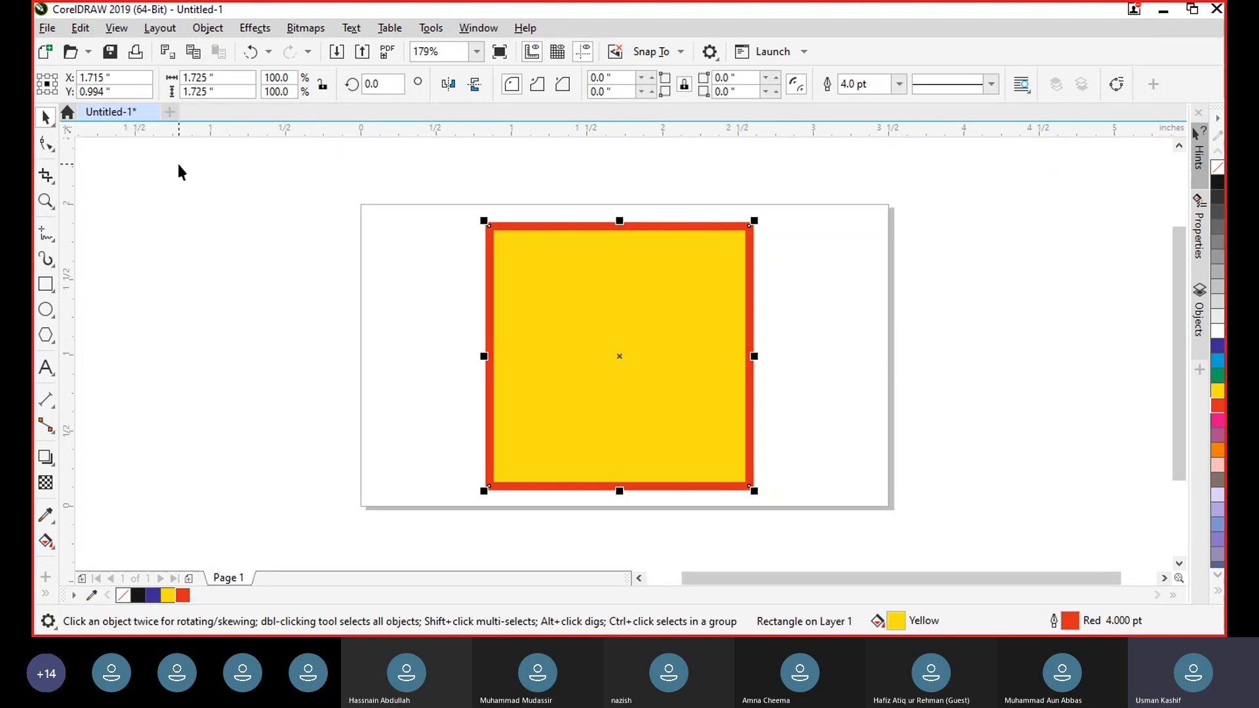
left_click_drag(538, 301, 676, 280)
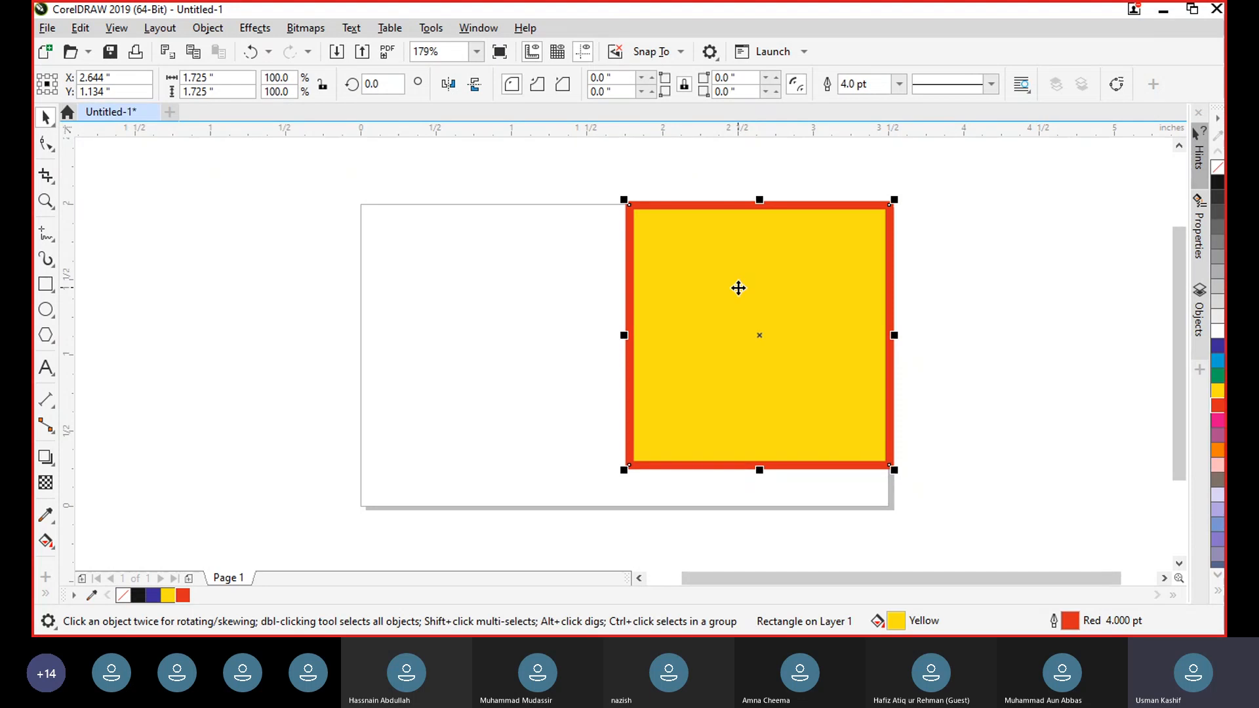
left_click_drag(739, 288, 572, 306)
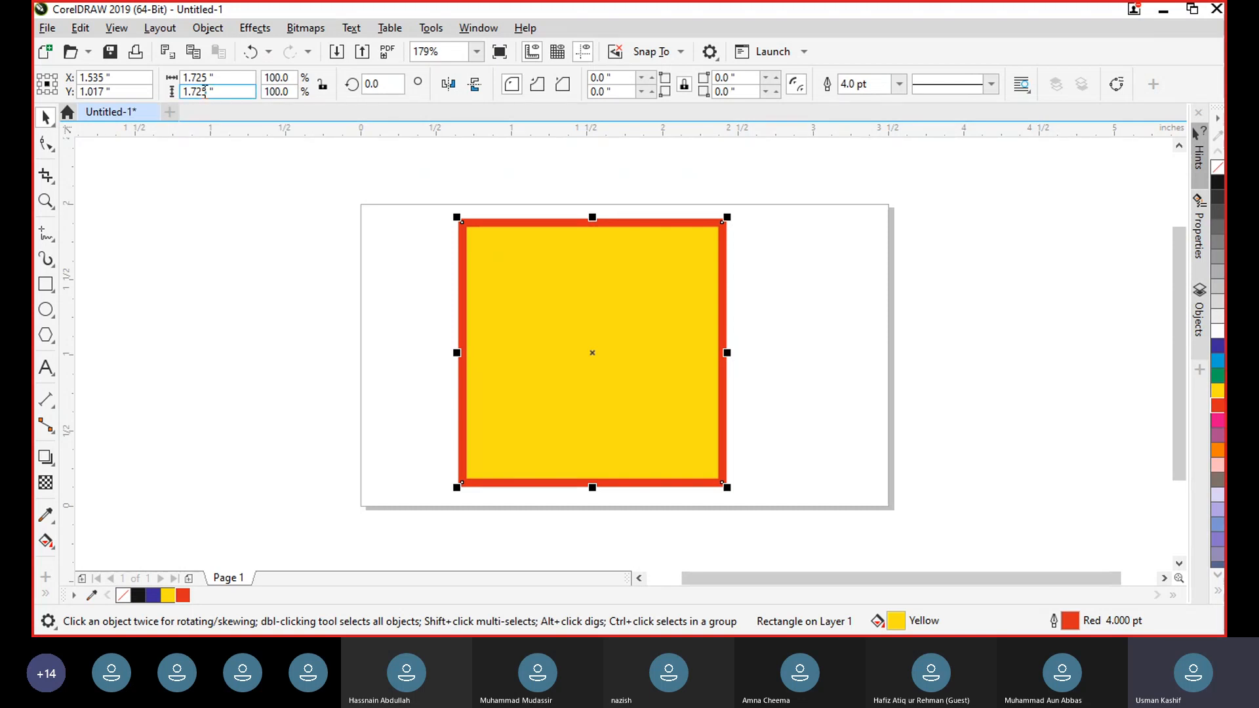
Step: Change only the square's height to 1.5 inches and return it to 1.725 inches
left_click_drag(209, 92, 194, 91)
type("5")
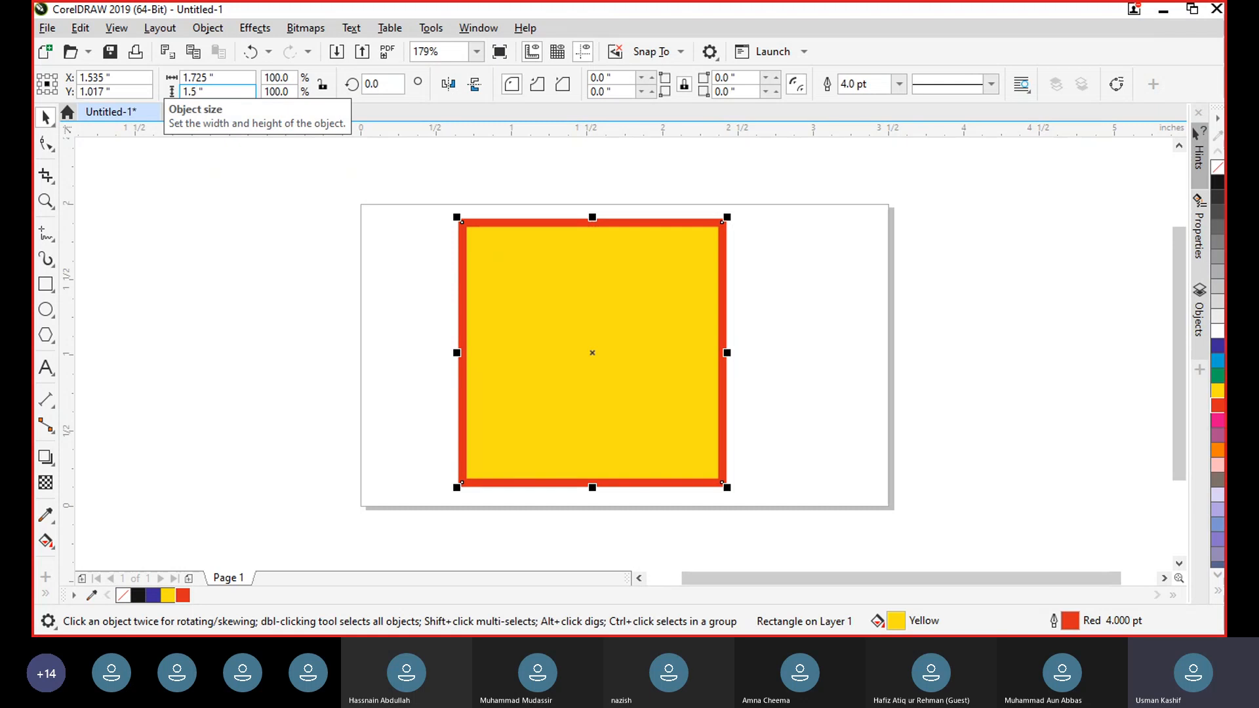
key("Return")
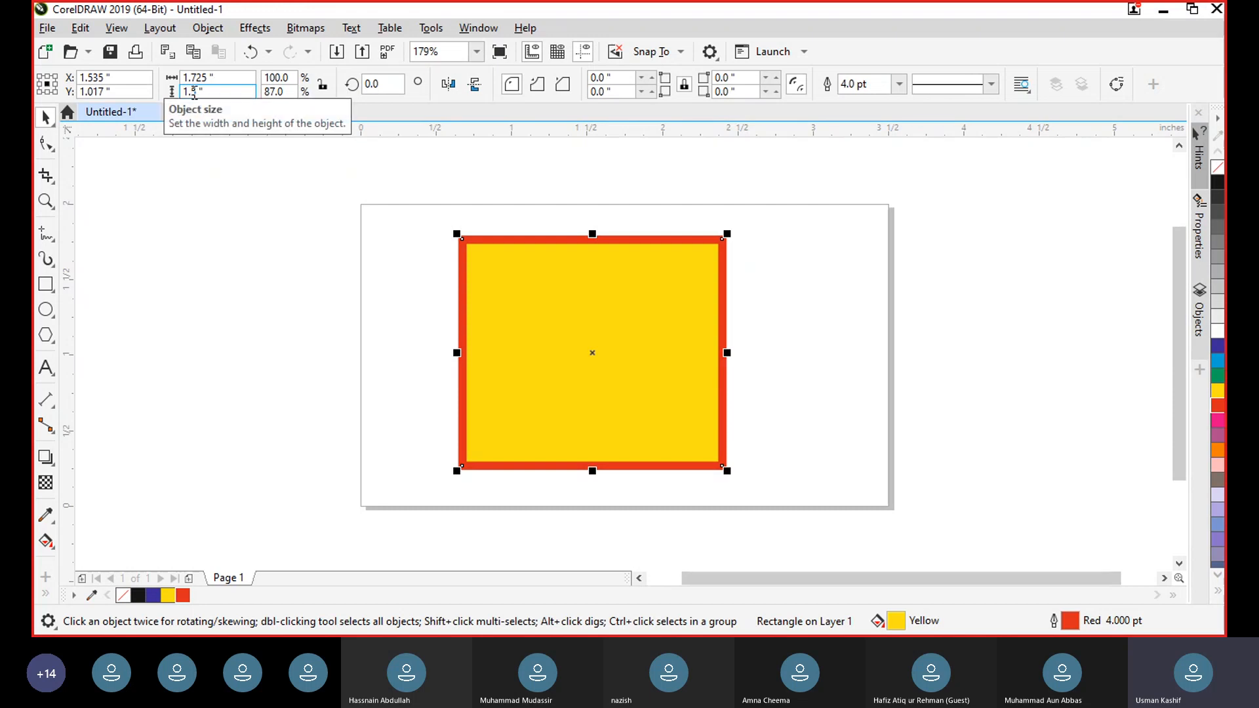
type("725")
key("Return")
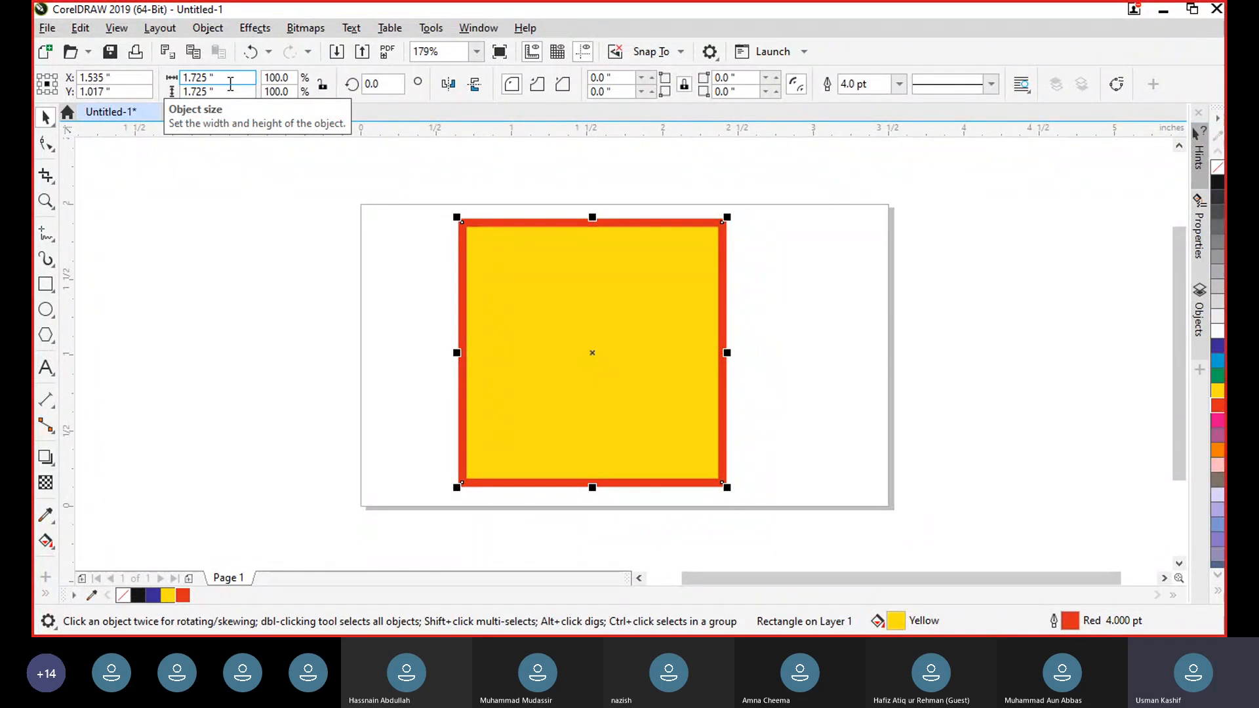
Step: Lock the width-to-height ratio and set the square's height to 1.2 inches
left_click(328, 91)
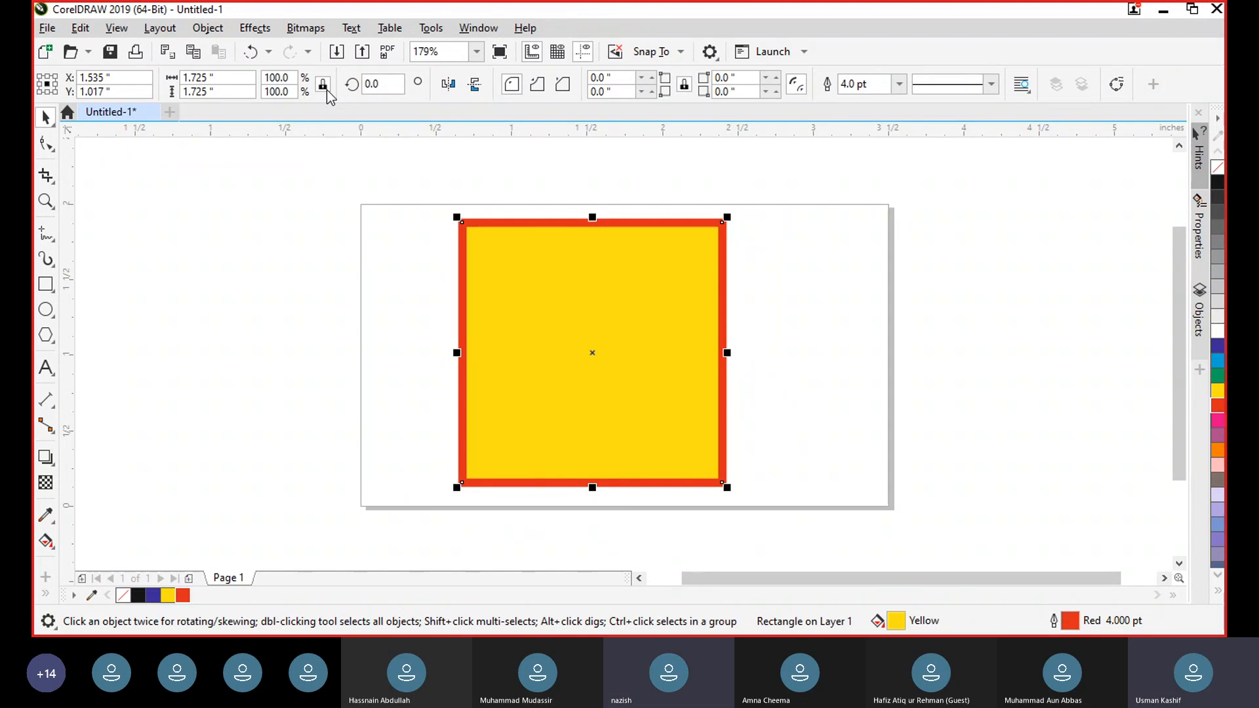
left_click(207, 95)
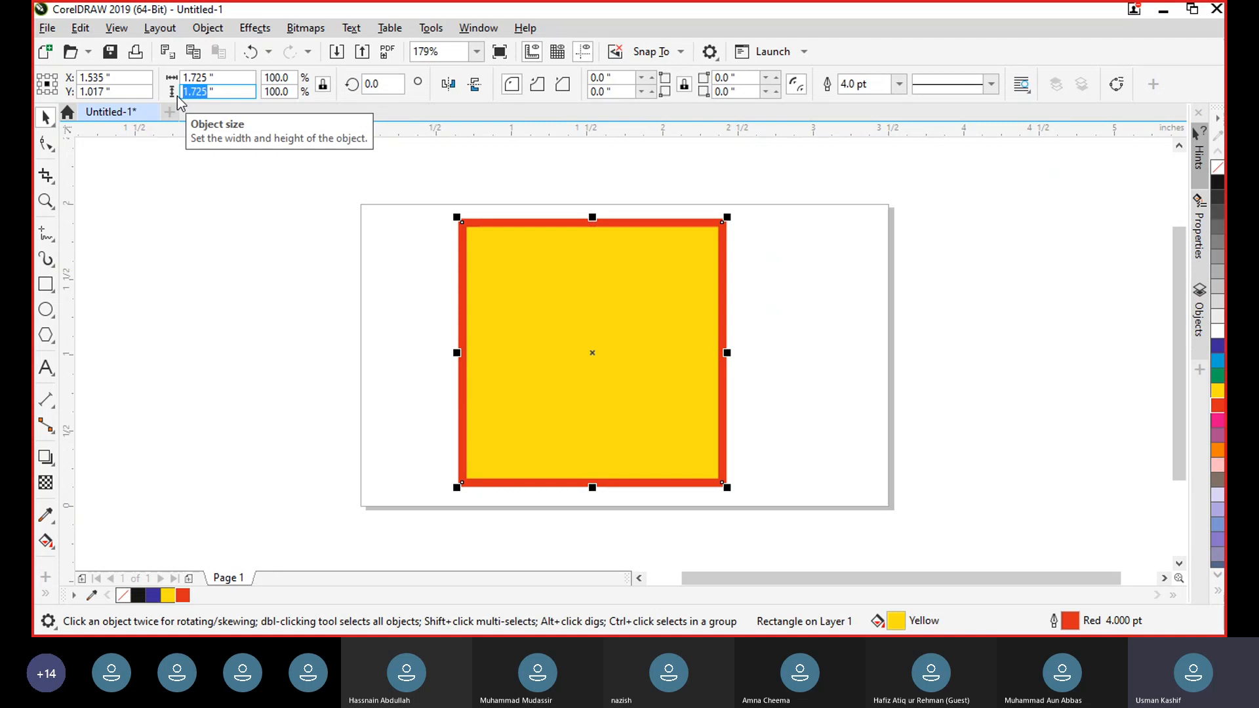
type("1.2")
key("Return")
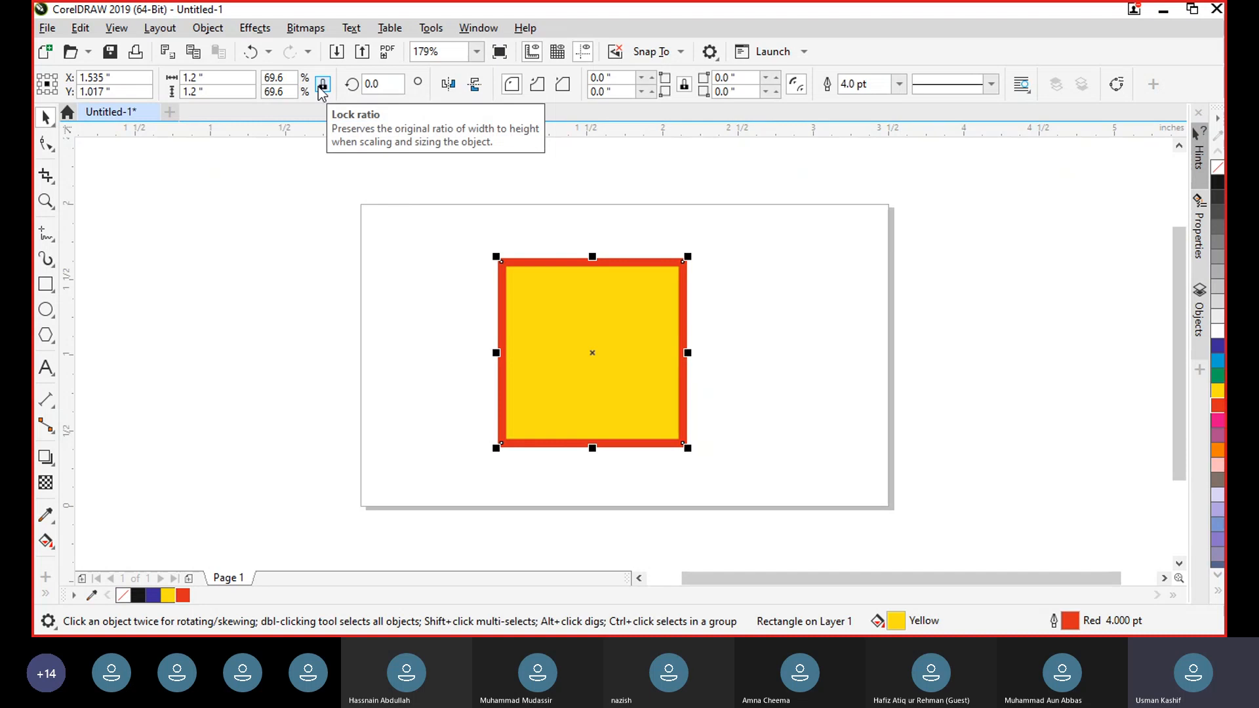
Step: Unlock the size ratio and set the square's height first to 5 inches and finally to 2 inches
left_click(323, 83)
left_click(190, 91)
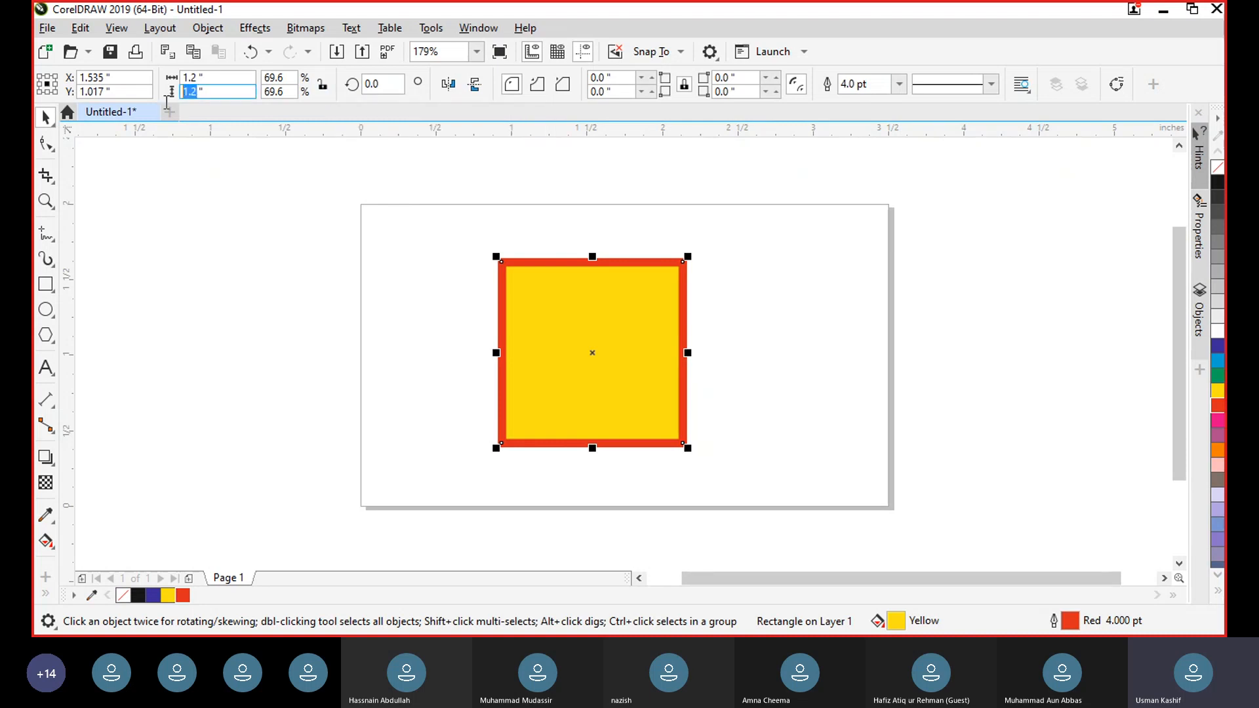
type("5")
key("Return")
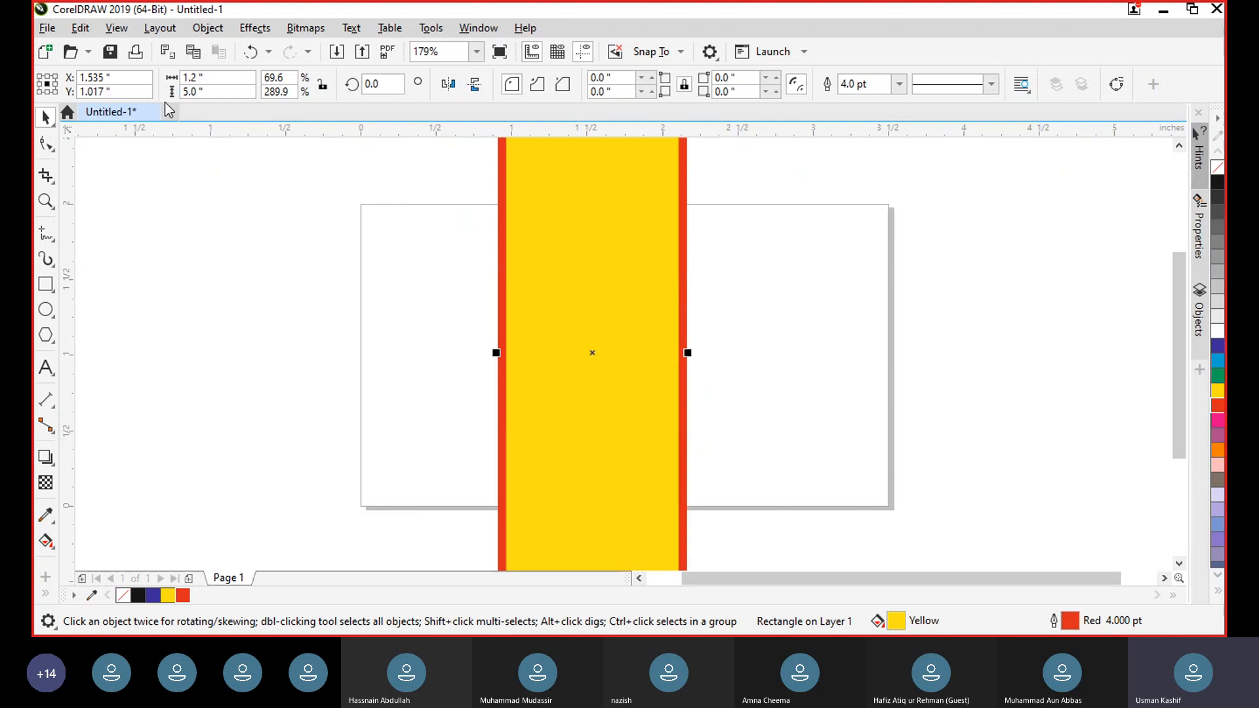
left_click(190, 91)
key("BackSpace")
type("2")
key("Return")
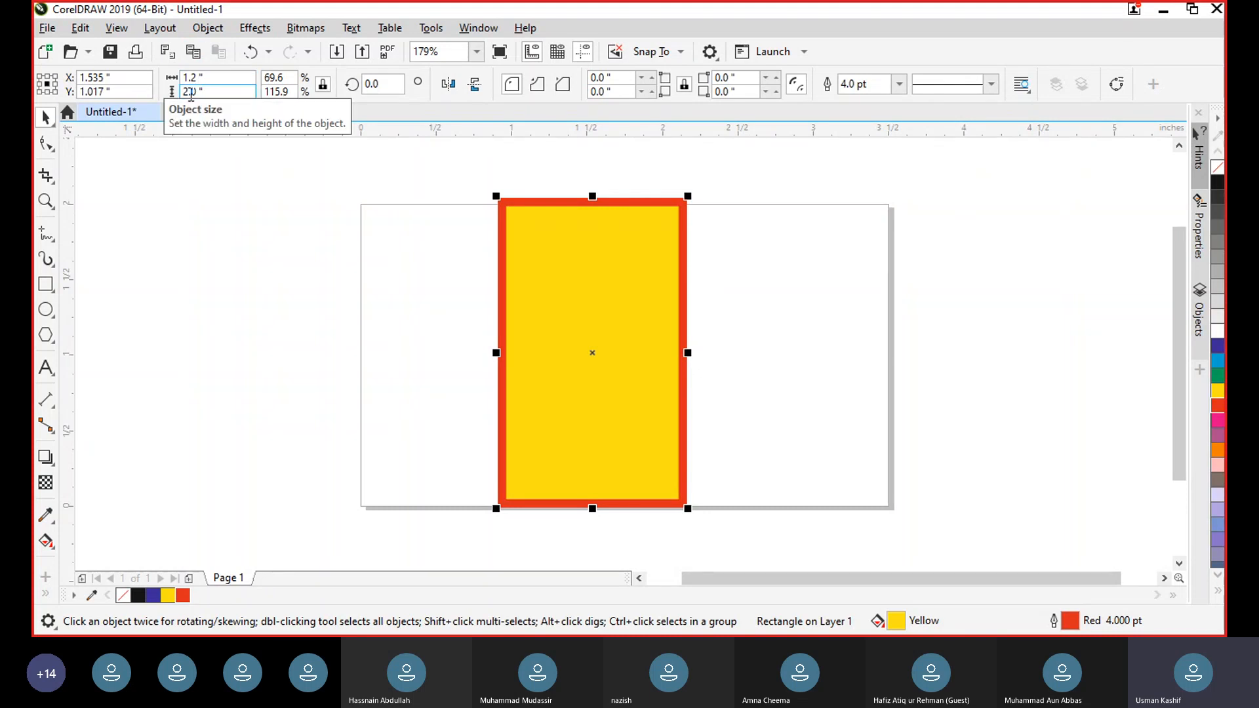
Step: Set the rectangle's height to 4 inches with the ratio locked so the width scales along
left_click(194, 79)
left_click(199, 90)
double_click(199, 91)
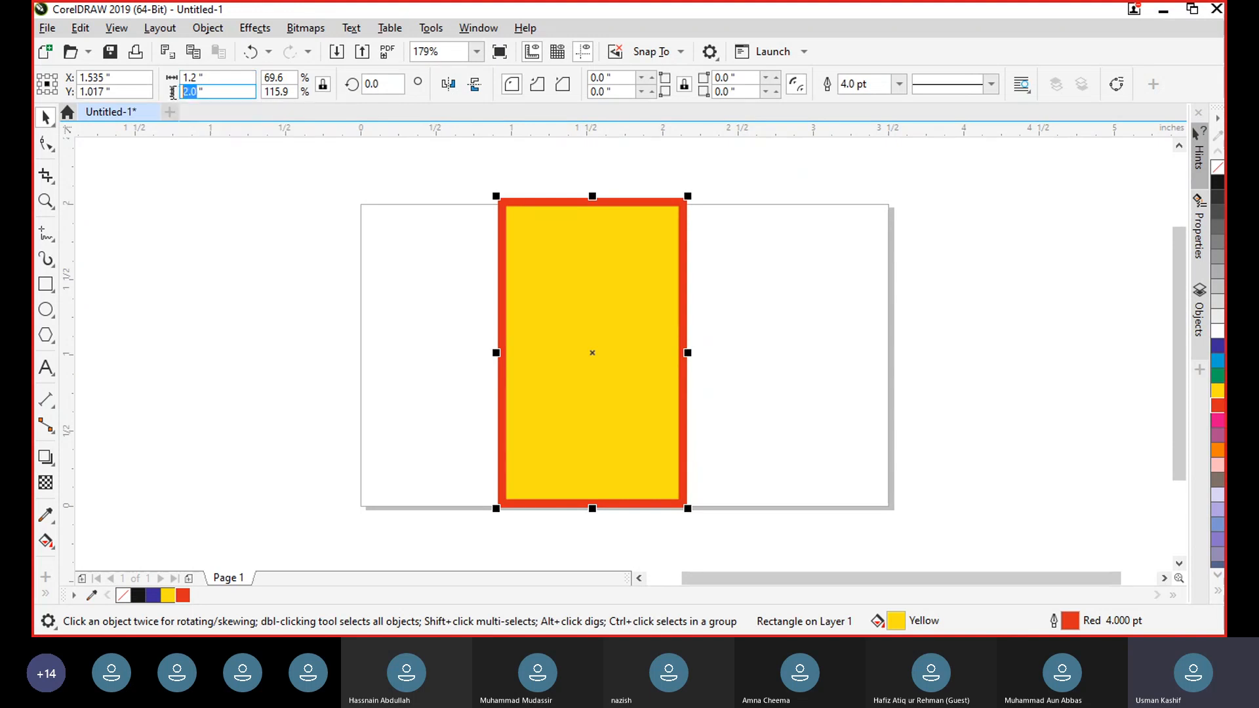
type("4")
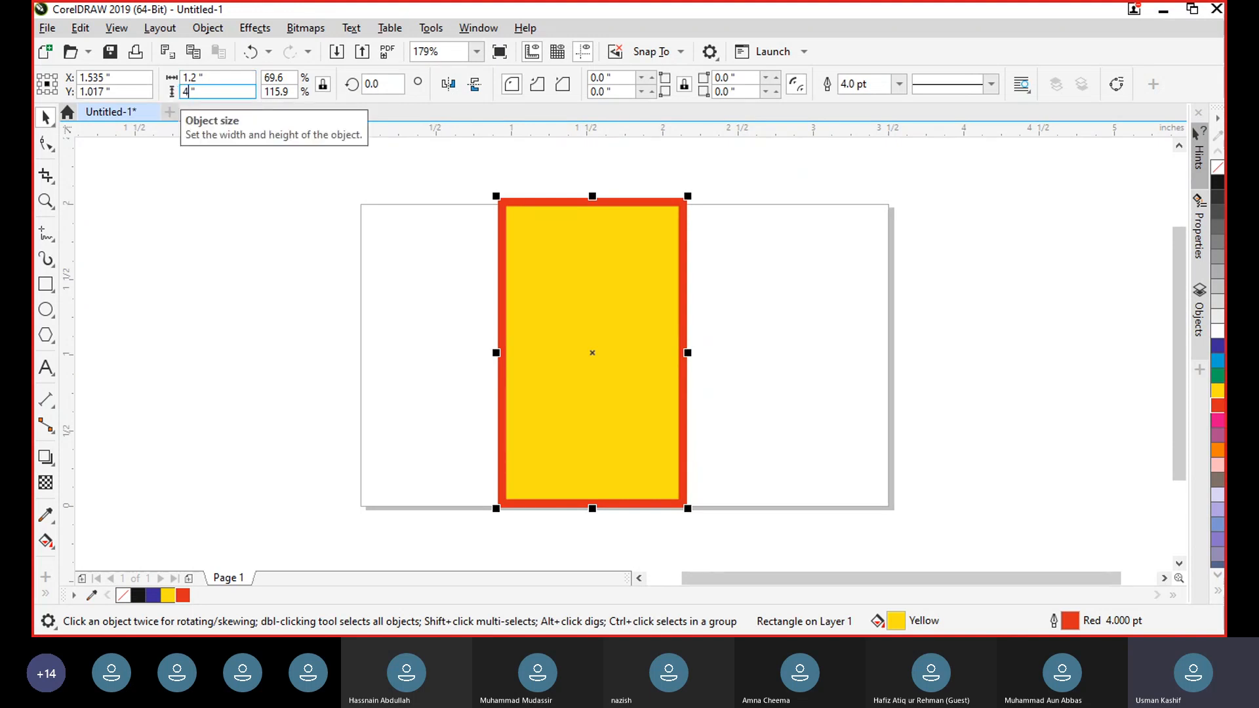
key("Return")
left_click(188, 79)
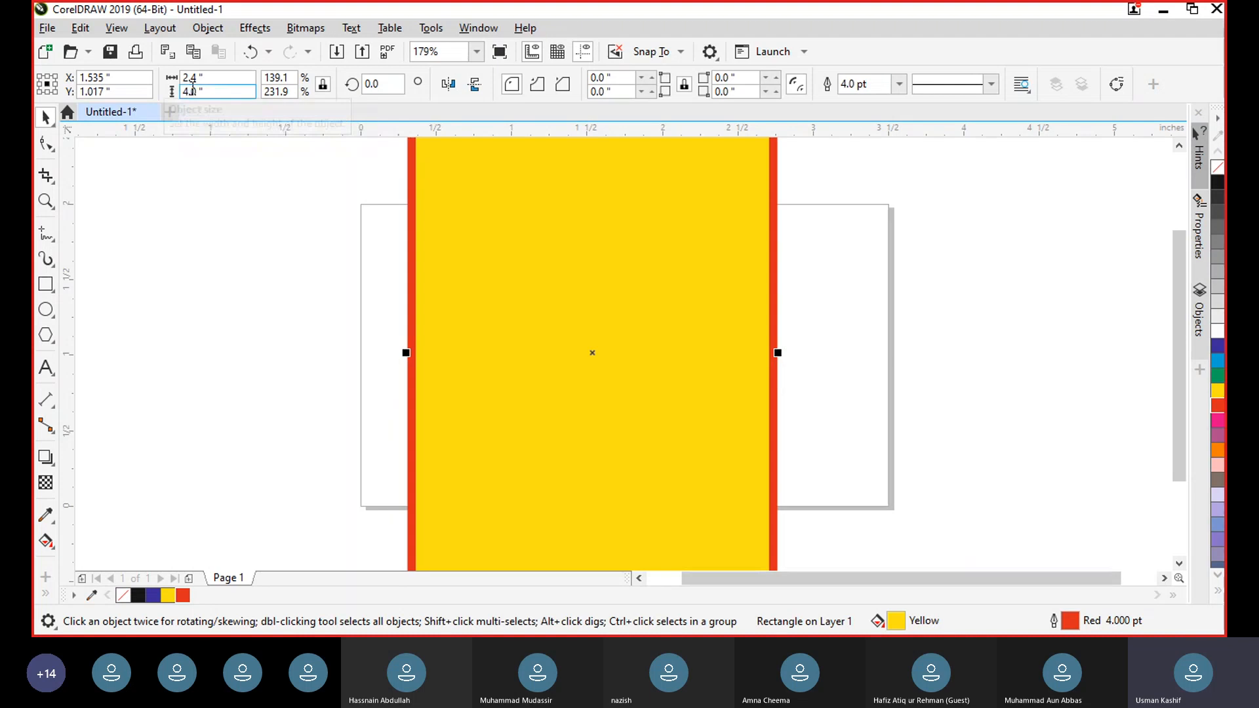
left_click(189, 89)
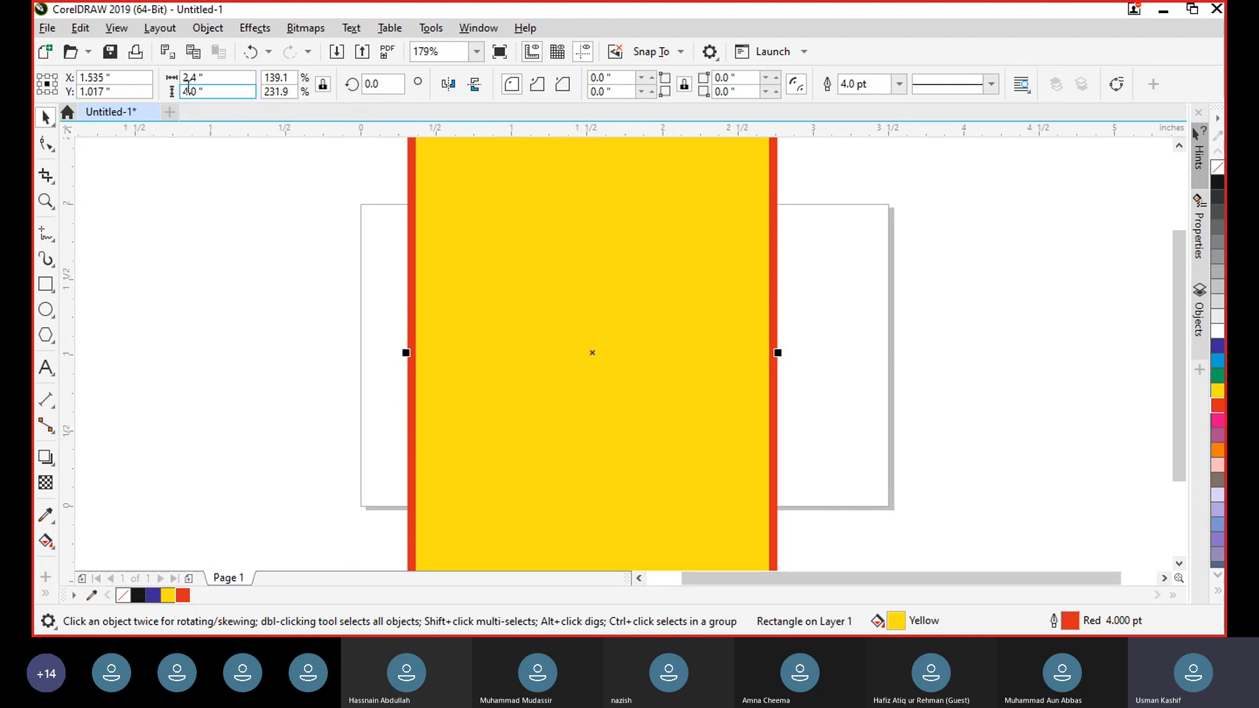
Step: Unlock the ratio and reset both the horizontal and vertical scale factors of the rectangle to 100%
left_click(322, 85)
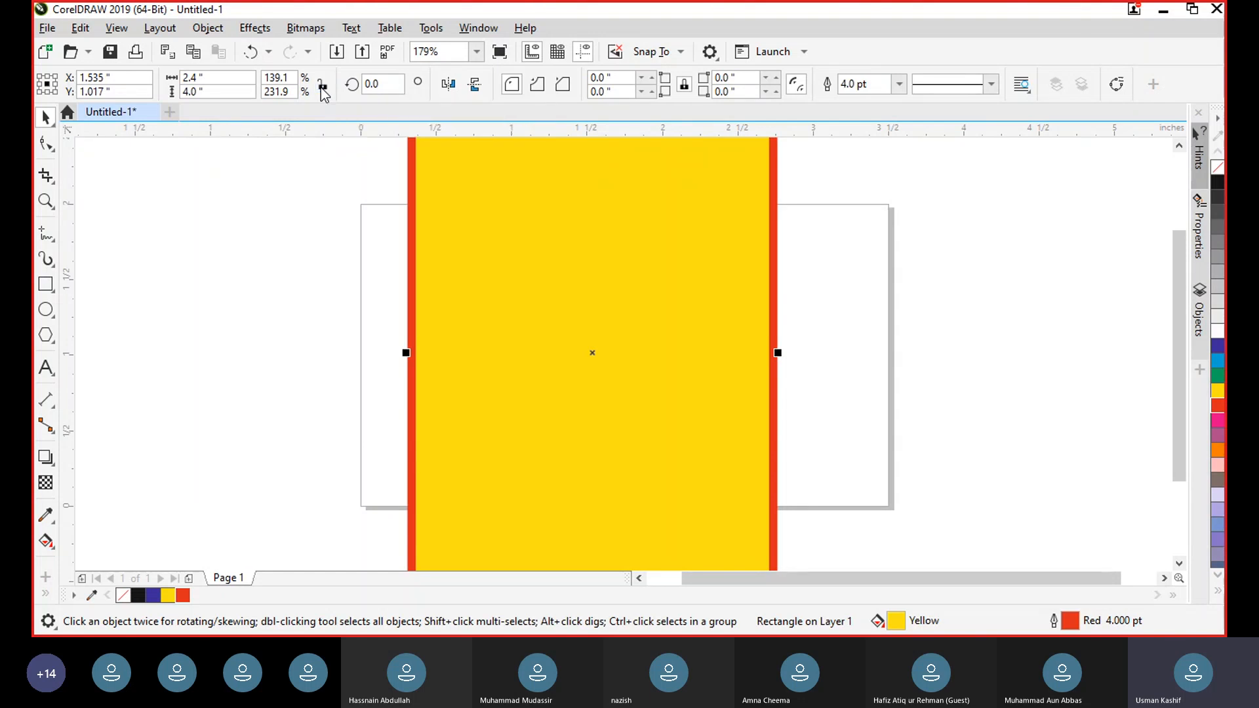
double_click(278, 78)
type("100")
key("Tab")
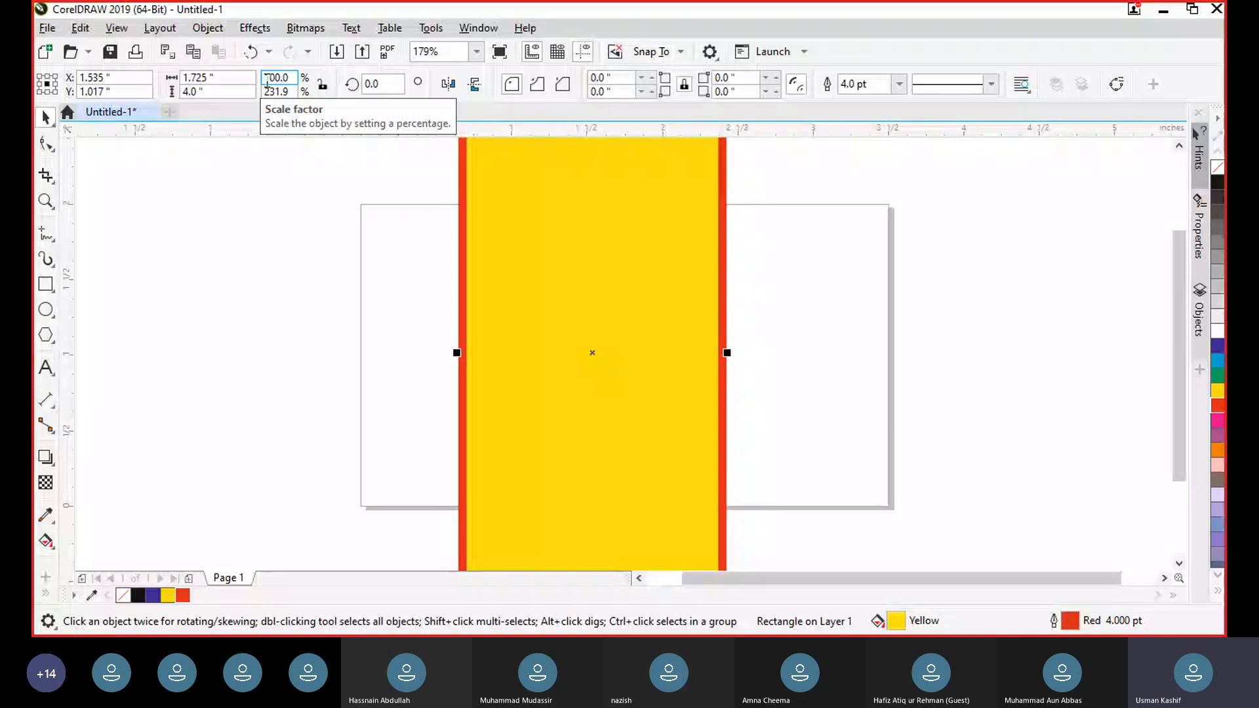
type("100")
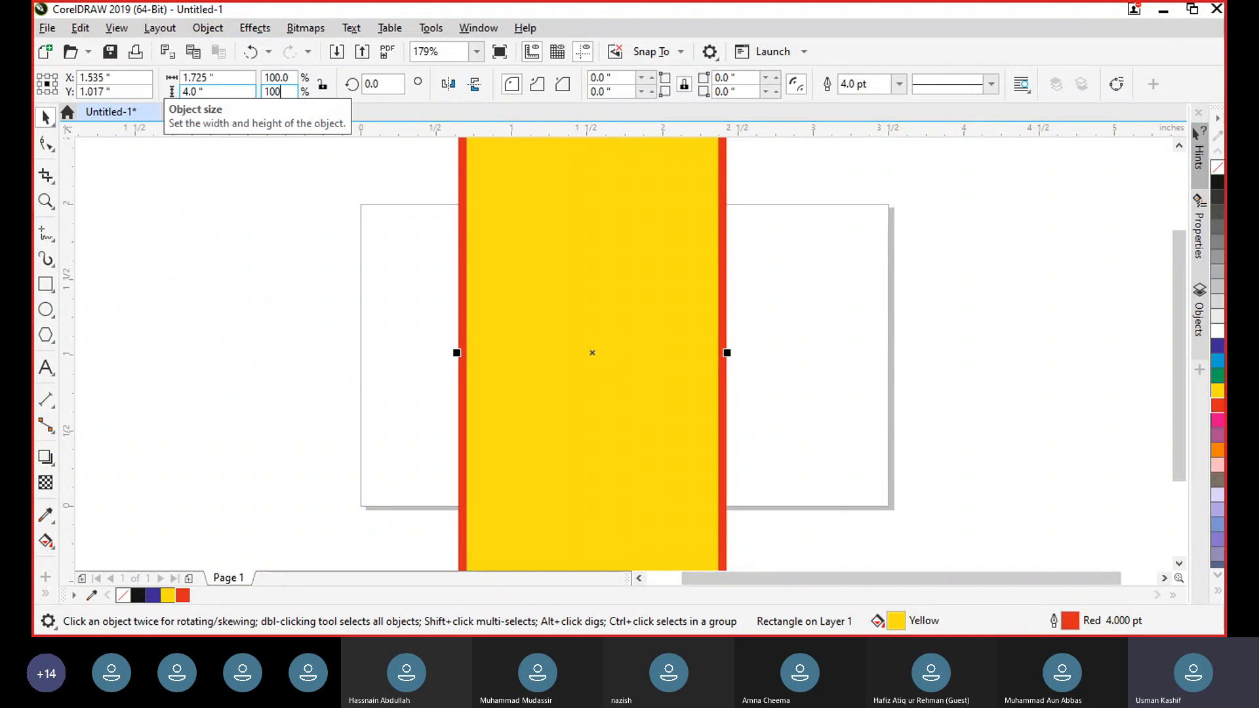
key("Return")
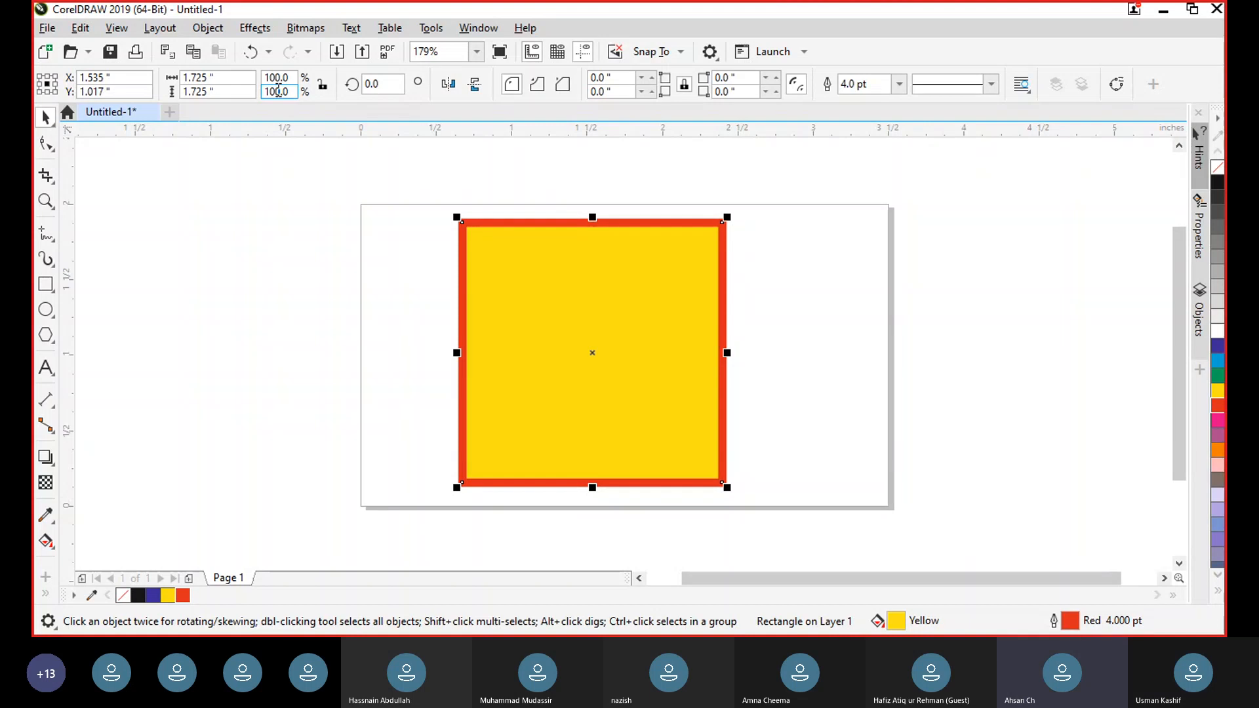
Step: Rotate the square to 45 degrees and return its rotation angle to 0
left_click(373, 82)
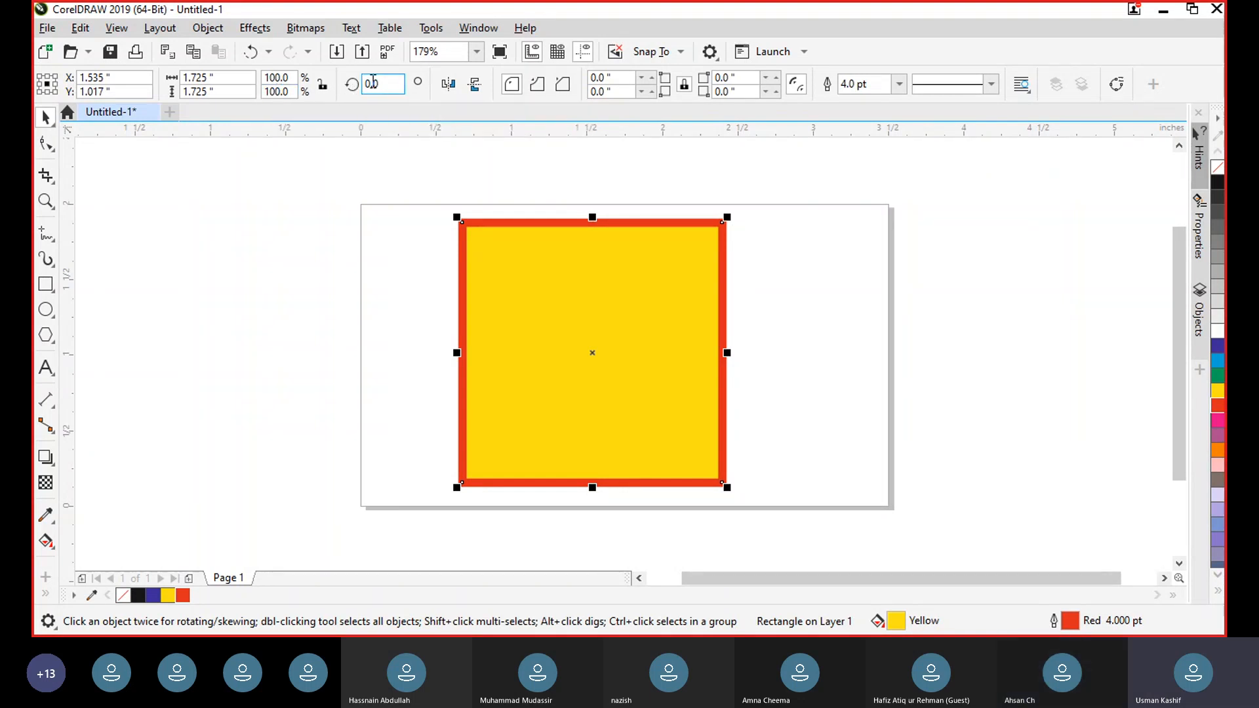
left_click_drag(389, 81, 347, 84)
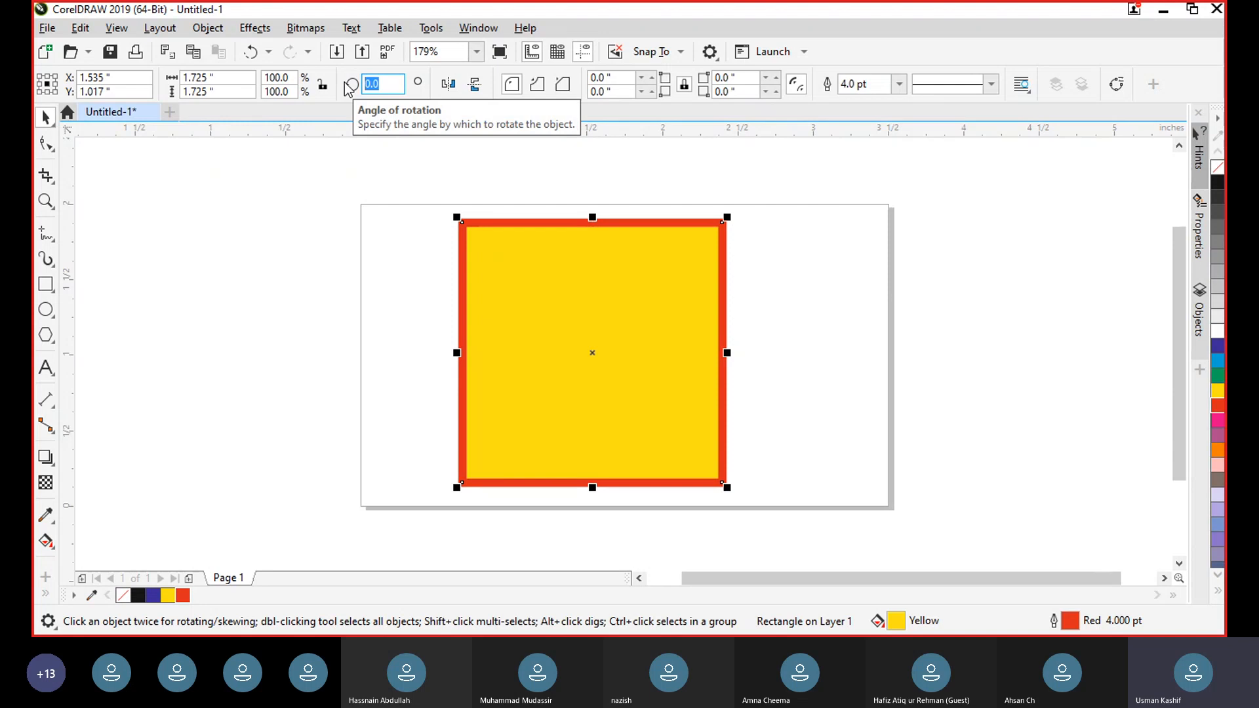
type("45")
key("Return")
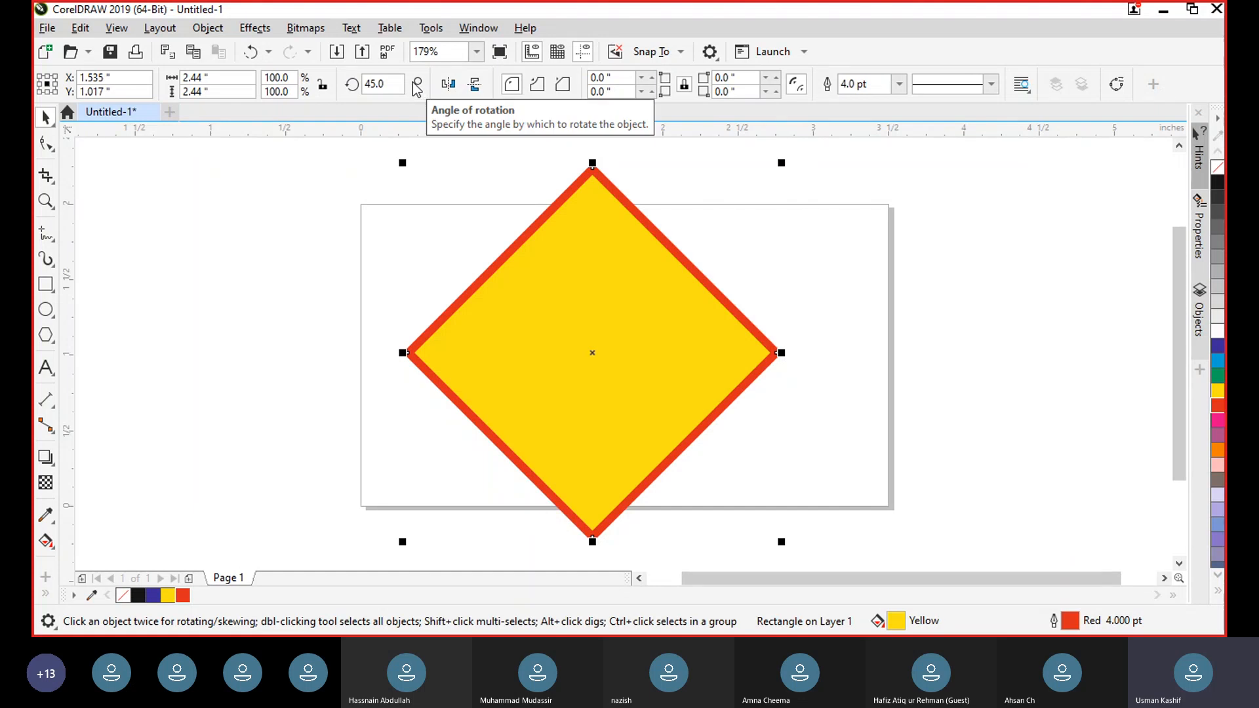
double_click(390, 85)
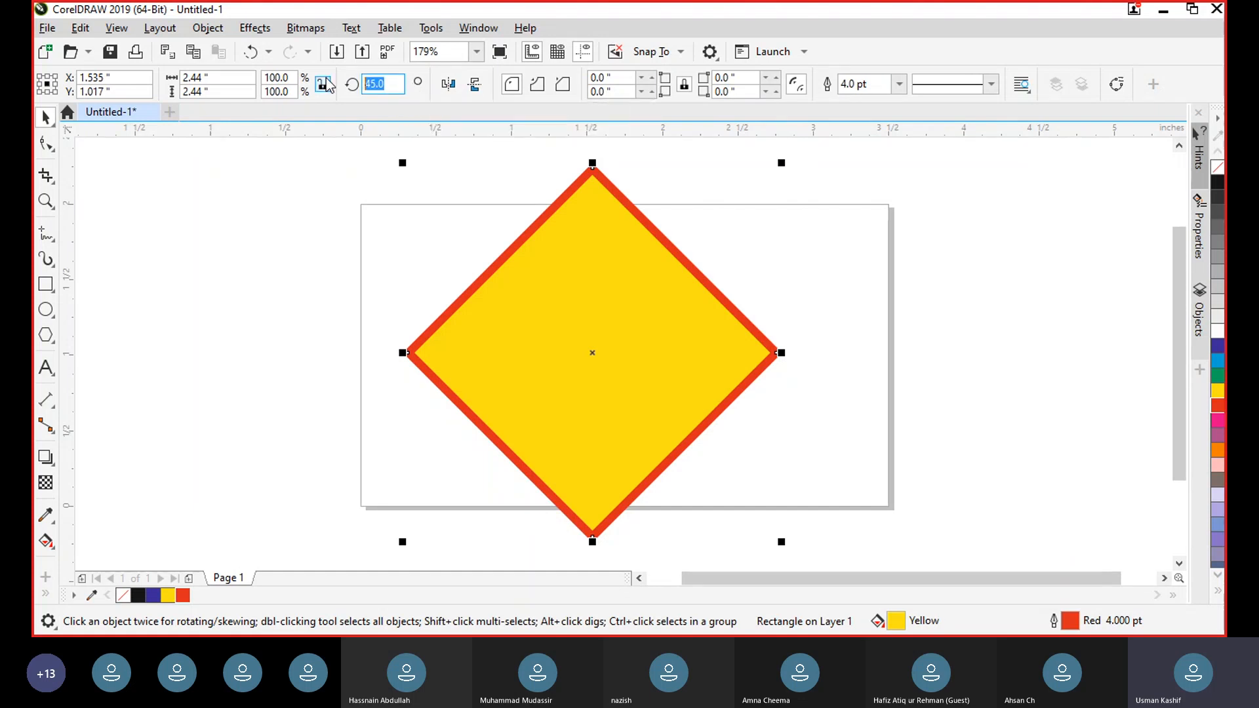
type("0")
key("Return")
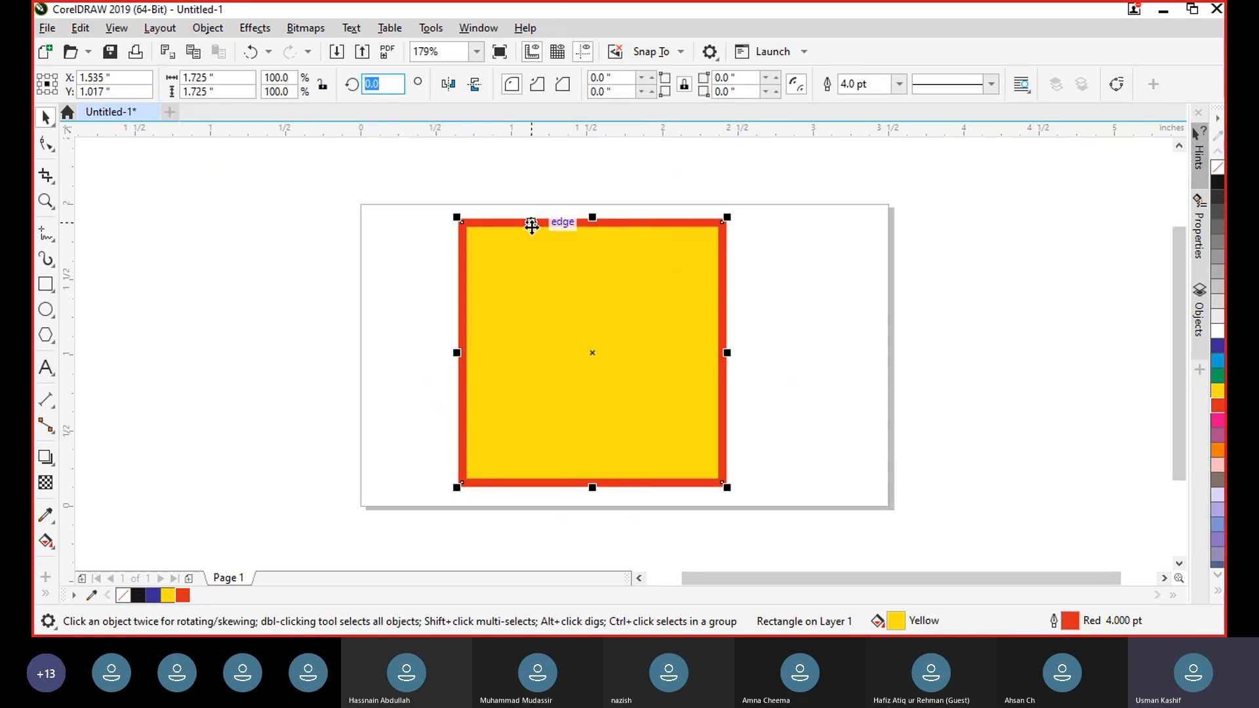
Step: Set the square's rotation angle to 30 degrees and after that to 90 degrees
left_click(384, 234)
left_click(525, 303)
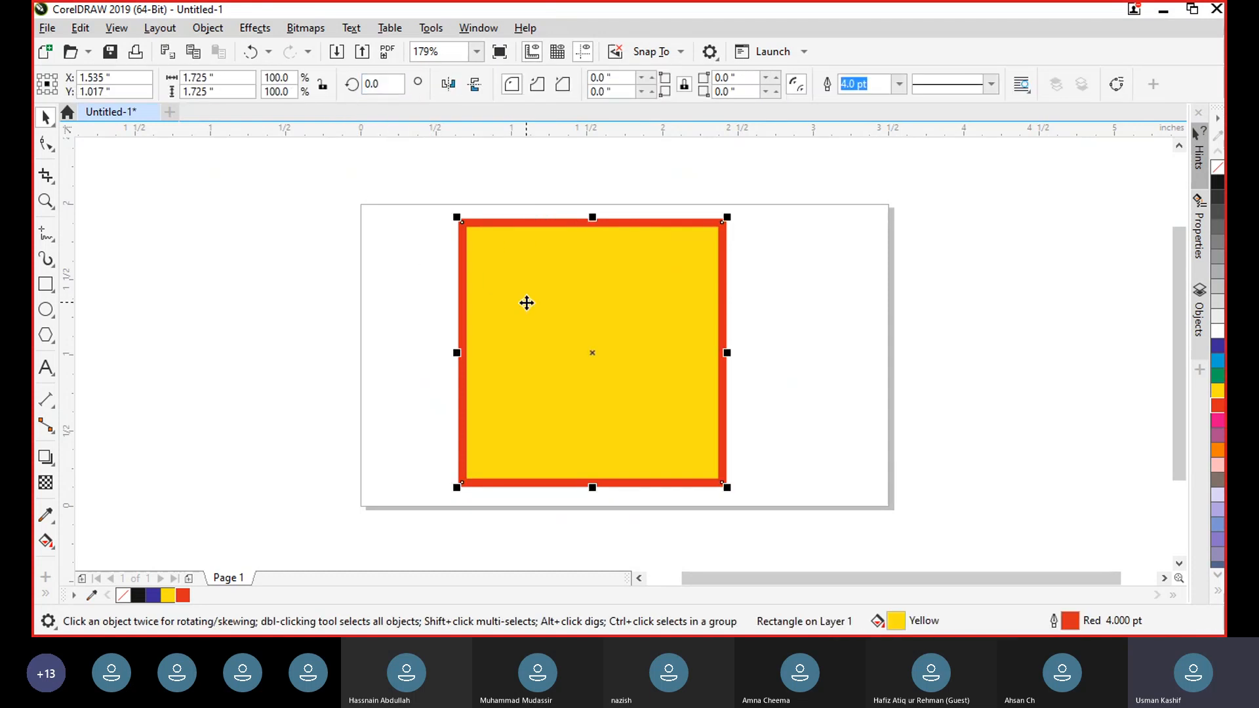
double_click(387, 83)
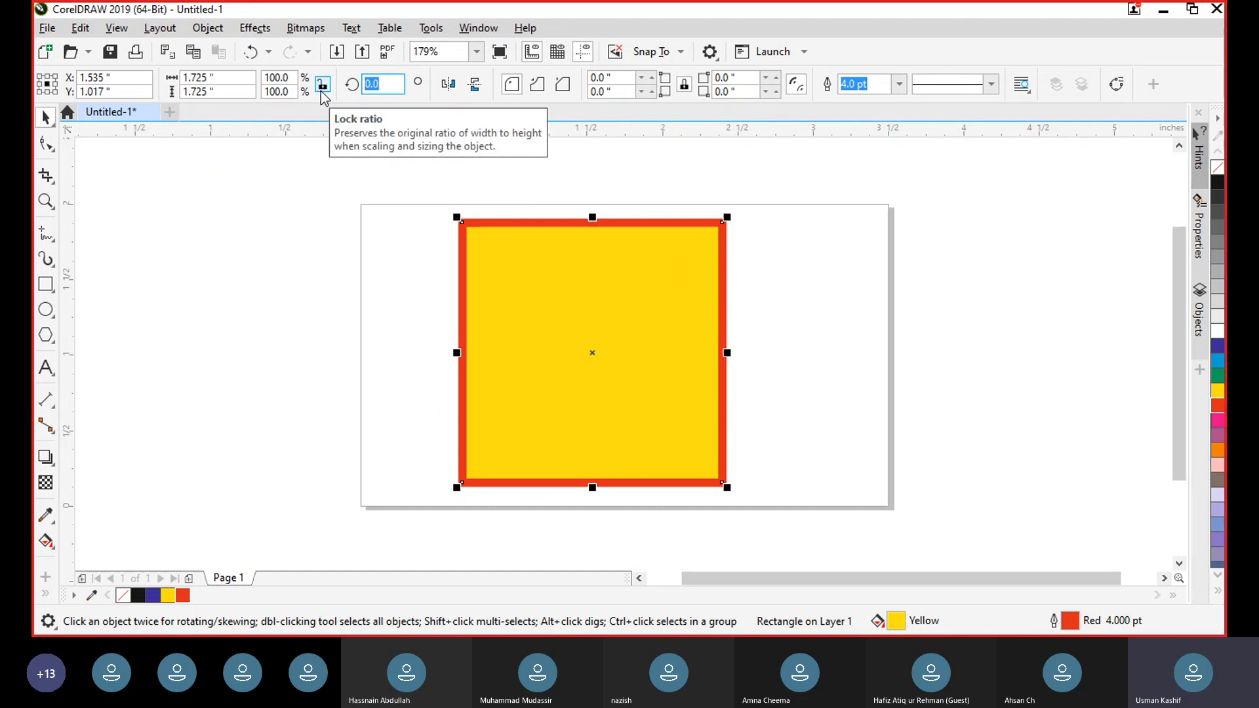
type("30")
key("Return")
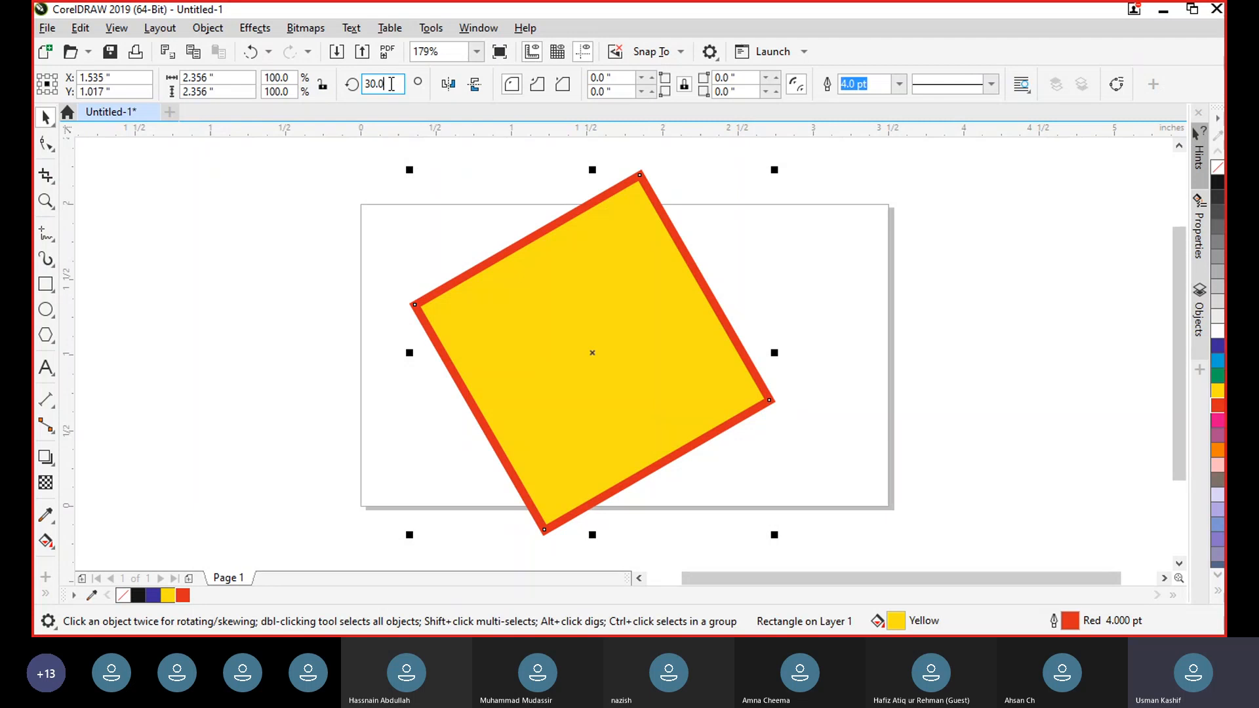
left_click_drag(392, 84, 313, 92)
type("90")
key("Return")
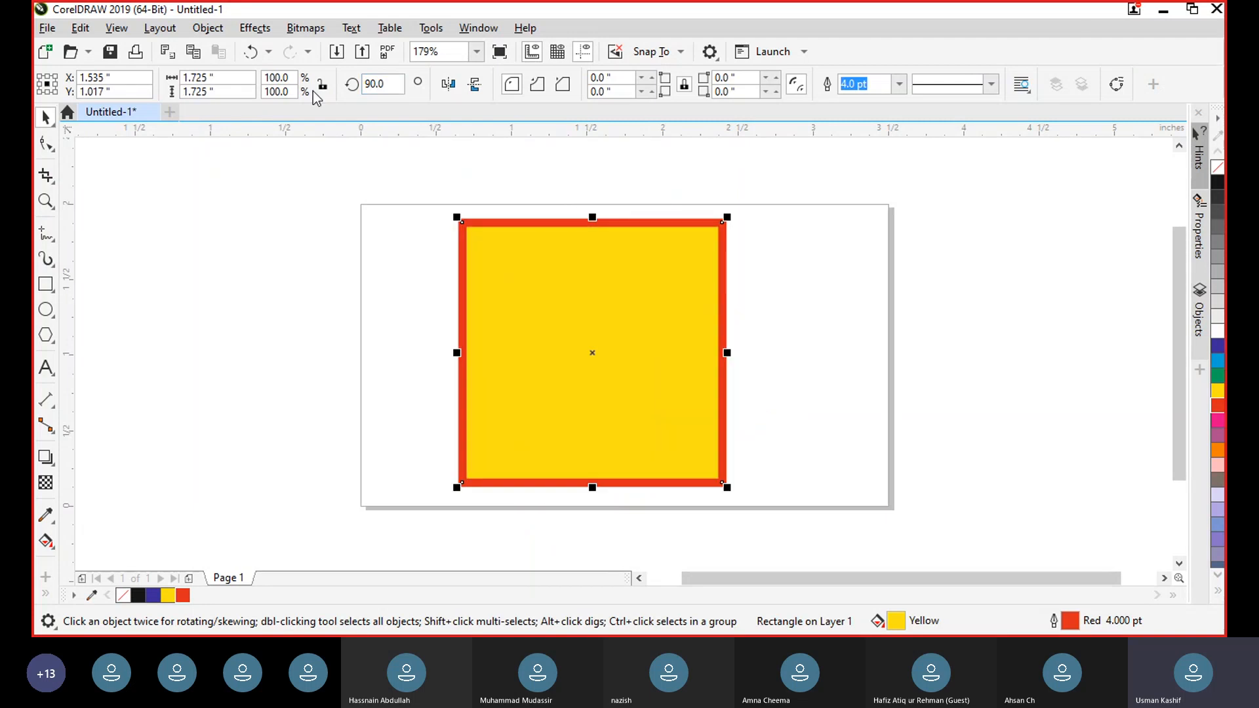
Step: Set the square's rotation angle to 360 degrees and deselect the square
left_click_drag(396, 84, 303, 102)
type("360")
key("Return")
left_click(360, 139)
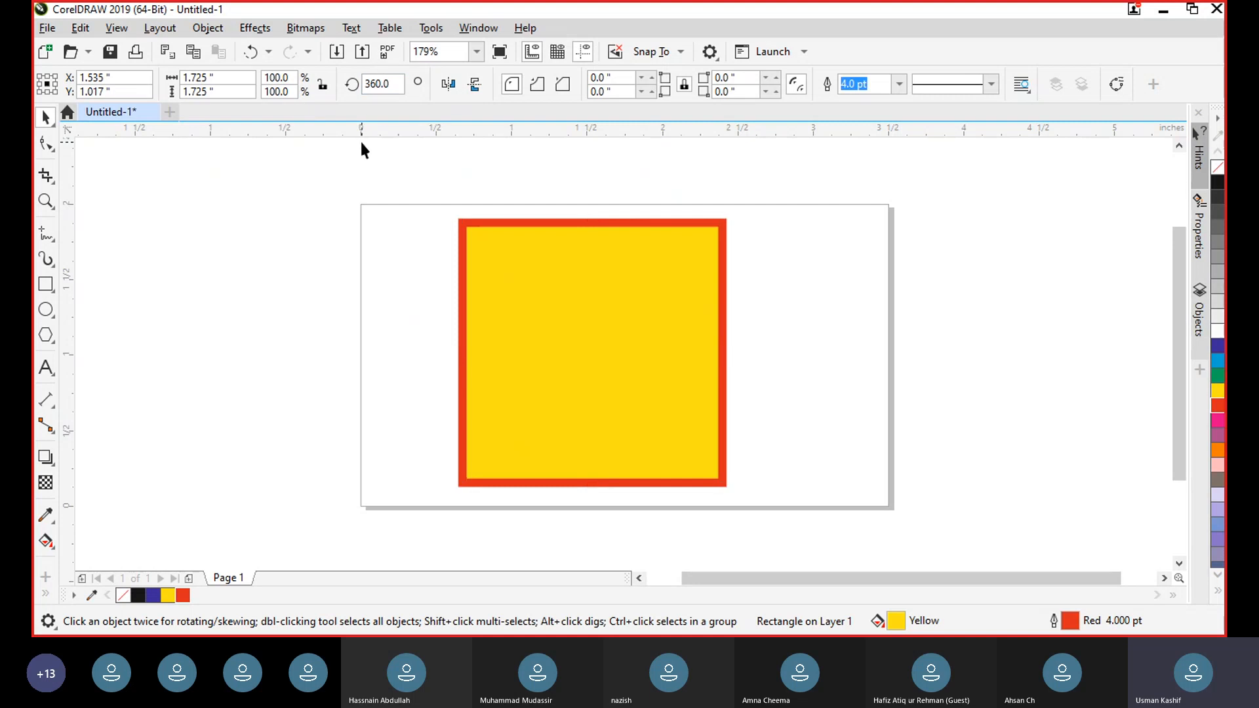
Step: Shorten the yellow square to a rectangle about 0.865 in high and move it to about X 1.393 in, Y 1.195 in
left_click(493, 312)
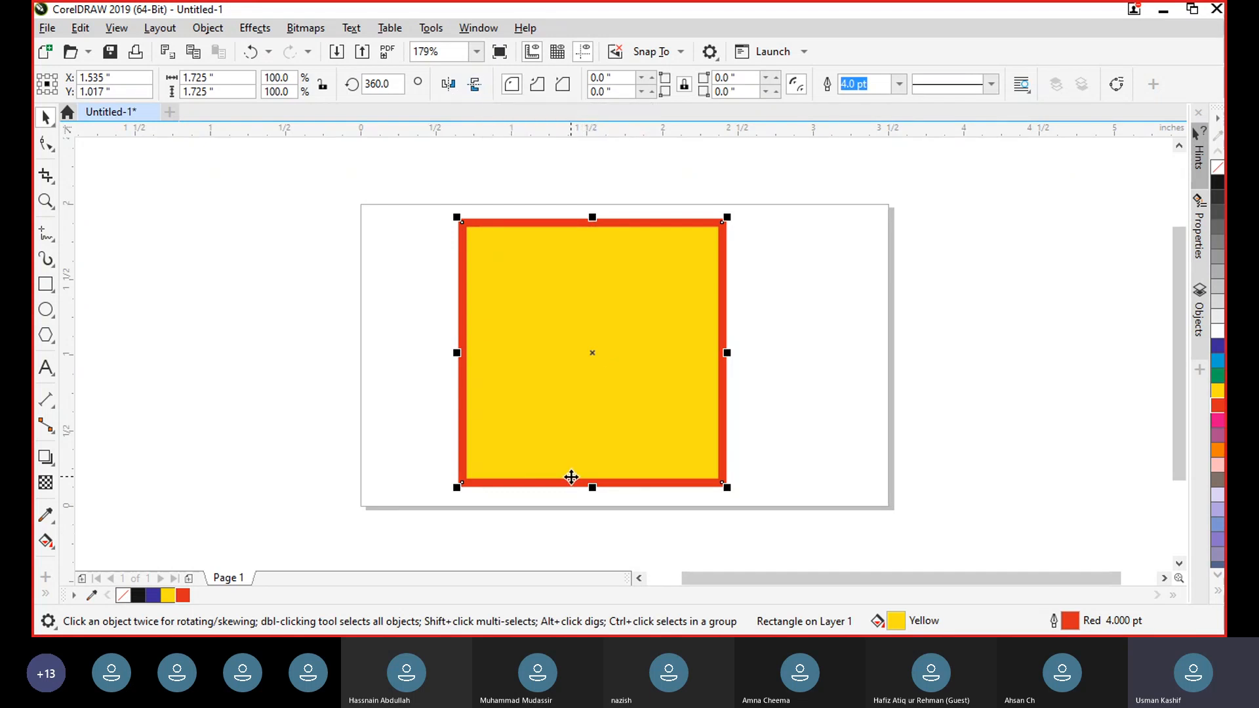
left_click_drag(594, 488, 580, 364)
left_click_drag(593, 284, 565, 326)
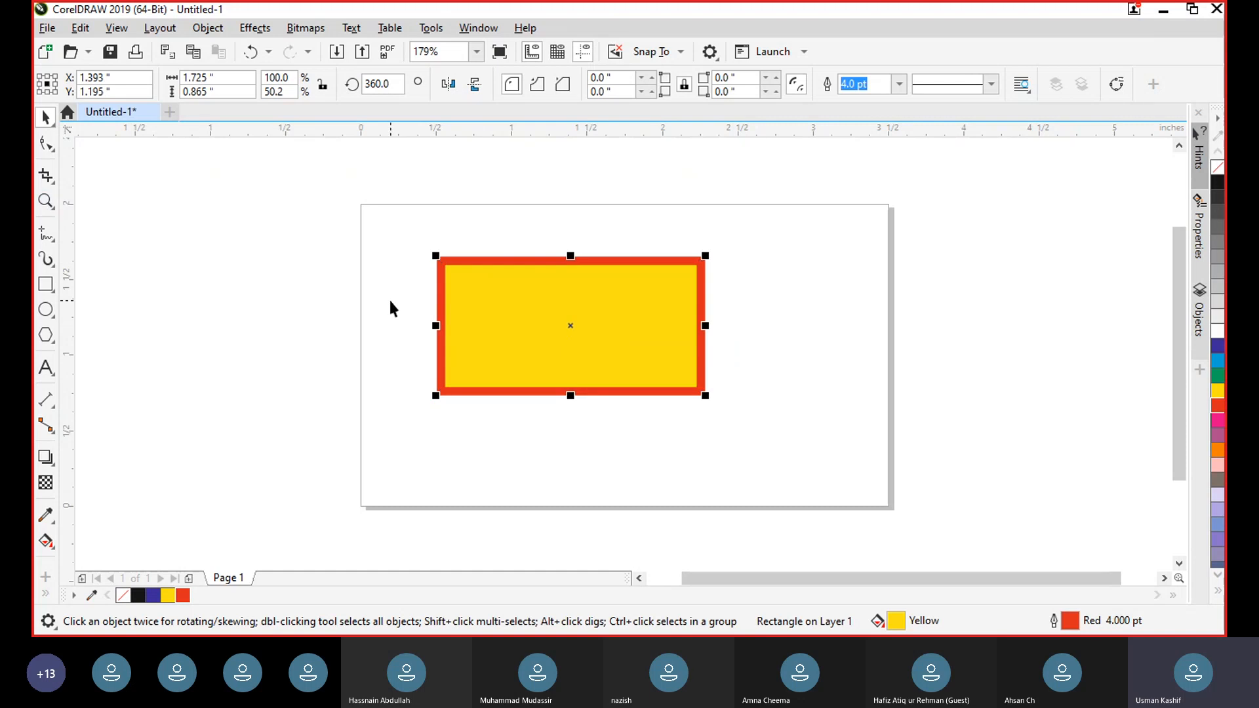
Step: Convert the rectangle to curves and bend its bottom edge upward into a wave with the Shape tool, leaving it deselected
key("ctrl+q")
left_click(48, 144)
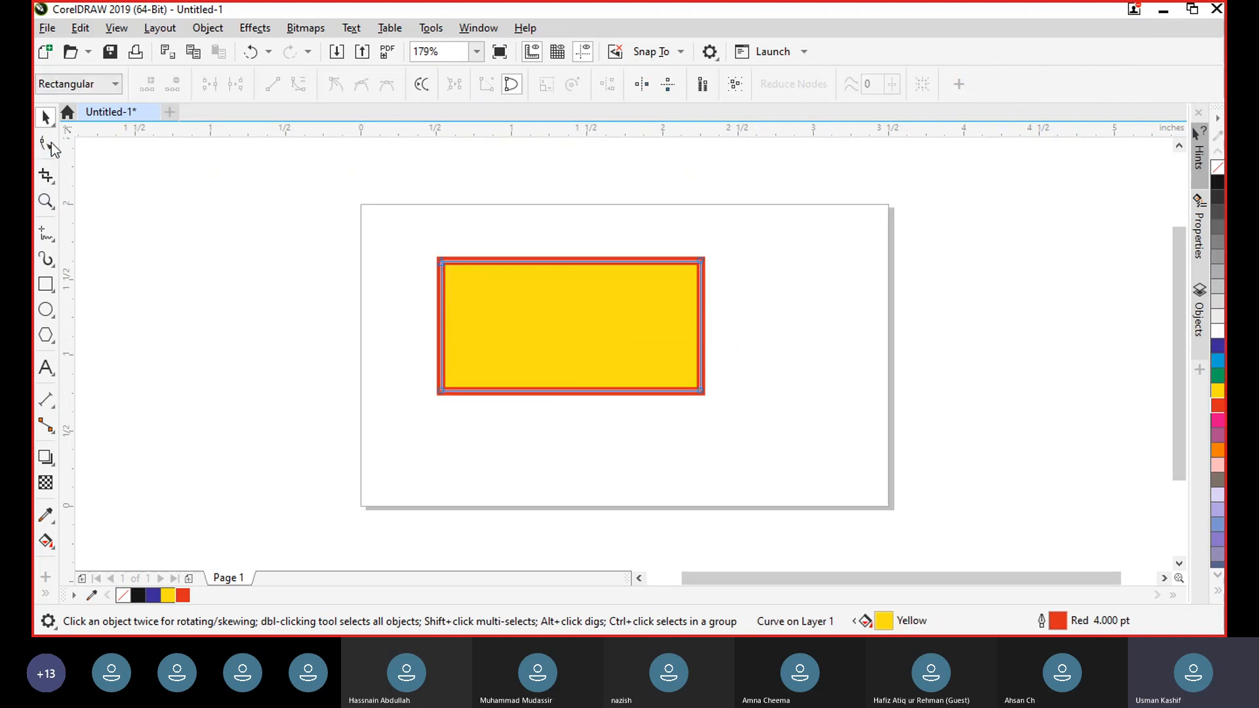
left_click(47, 144)
left_click_drag(504, 431, 503, 430)
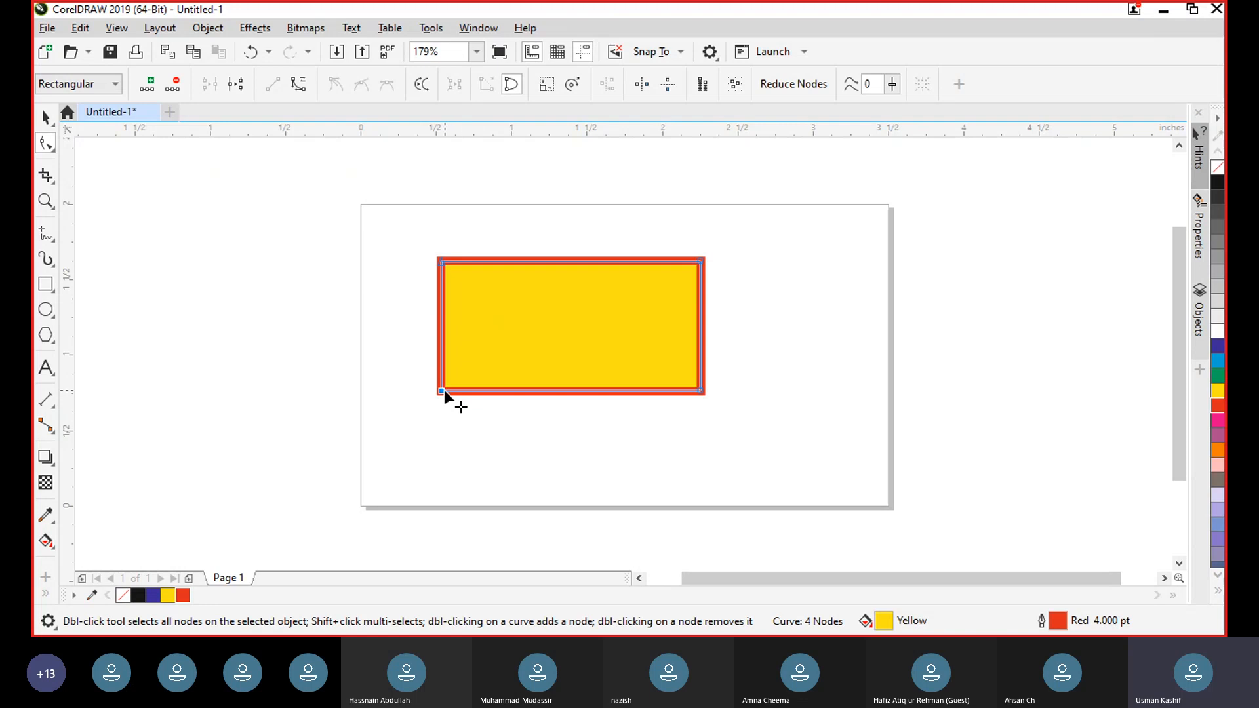
mouse_move(442, 391)
left_mouse_down()
mouse_move(461, 366)
mouse_move(443, 392)
left_mouse_up()
left_click(493, 391)
left_click_drag(526, 387, 592, 299)
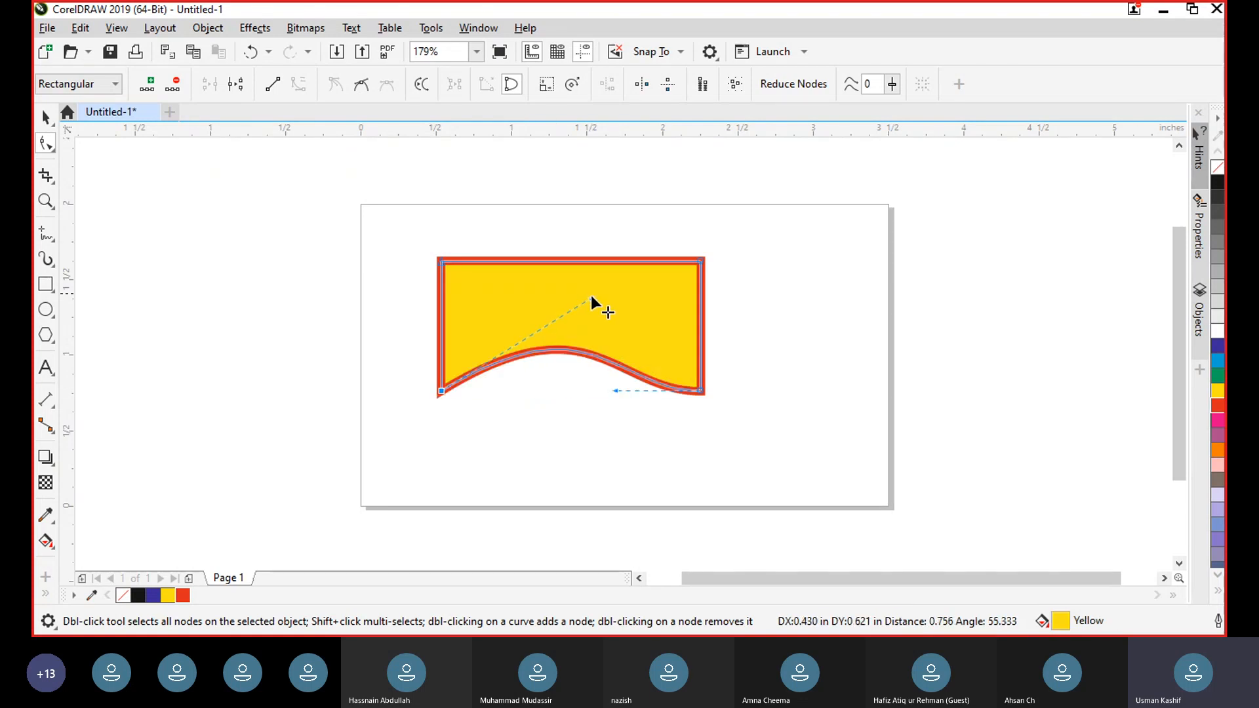
left_click_drag(615, 390, 600, 371)
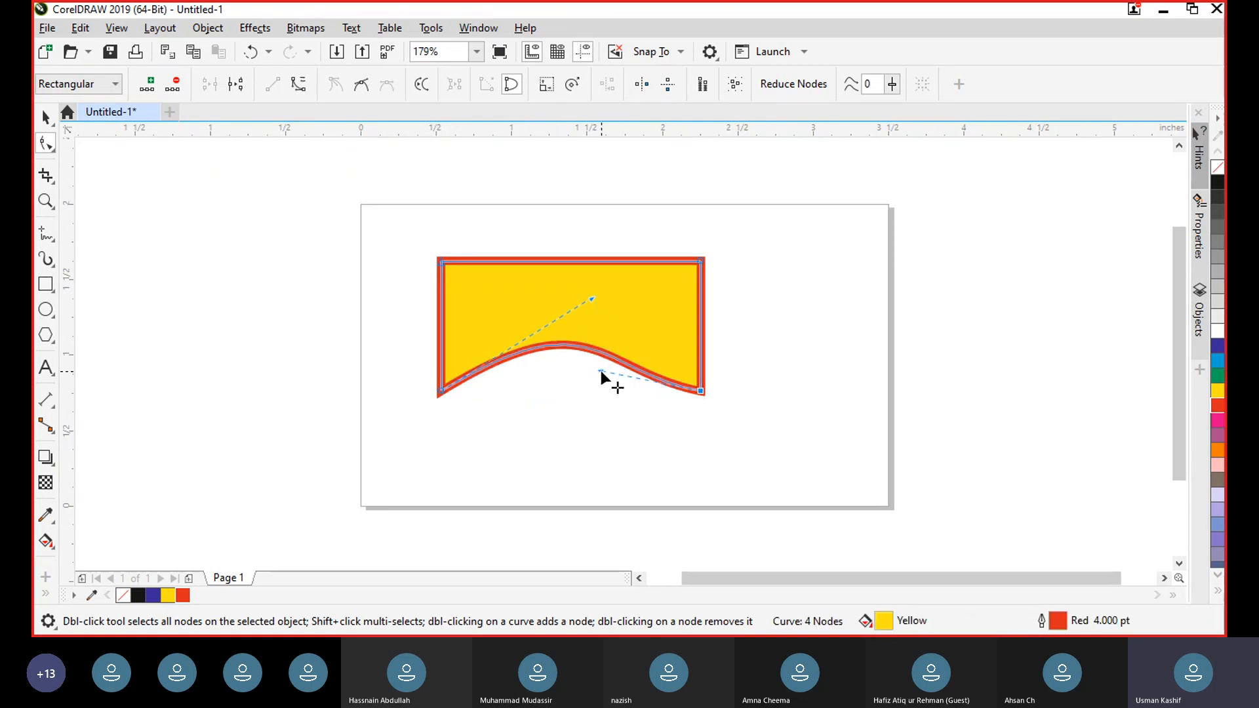
left_click(51, 119)
left_click(289, 306)
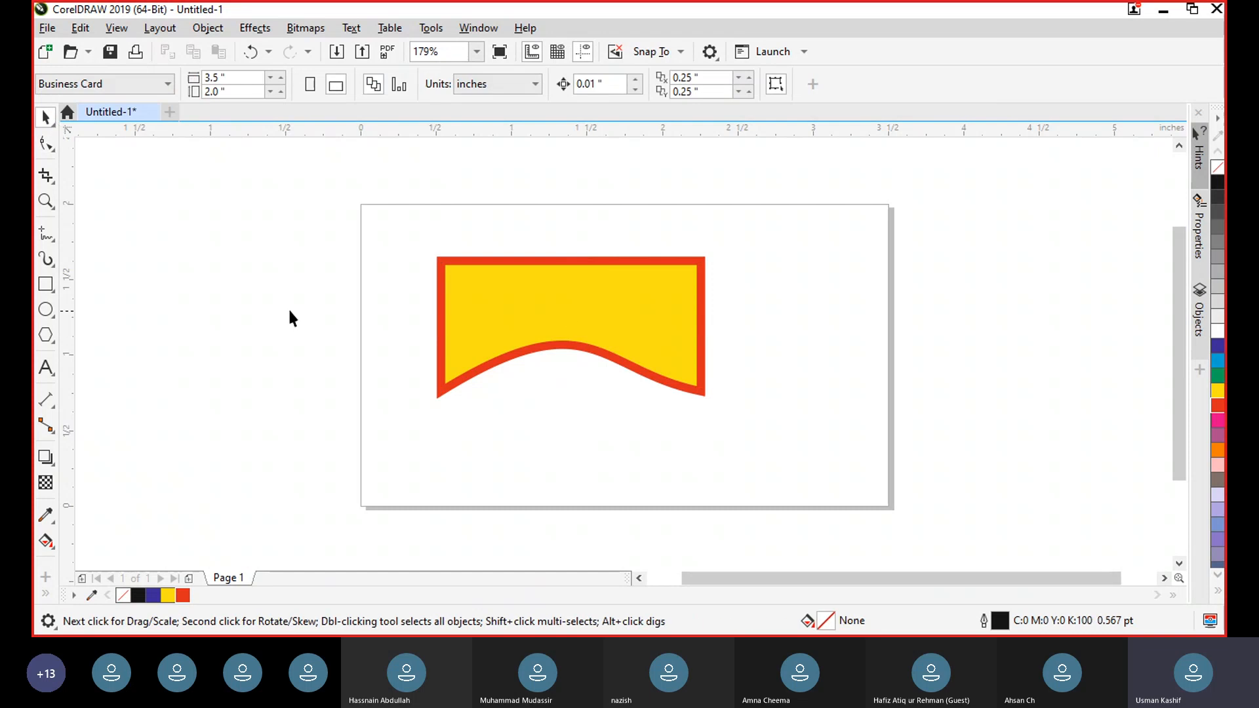
Step: Pull the curve handle of the lower-left node back toward the left side to make the bottom edge's arch steeper there
left_click(604, 332)
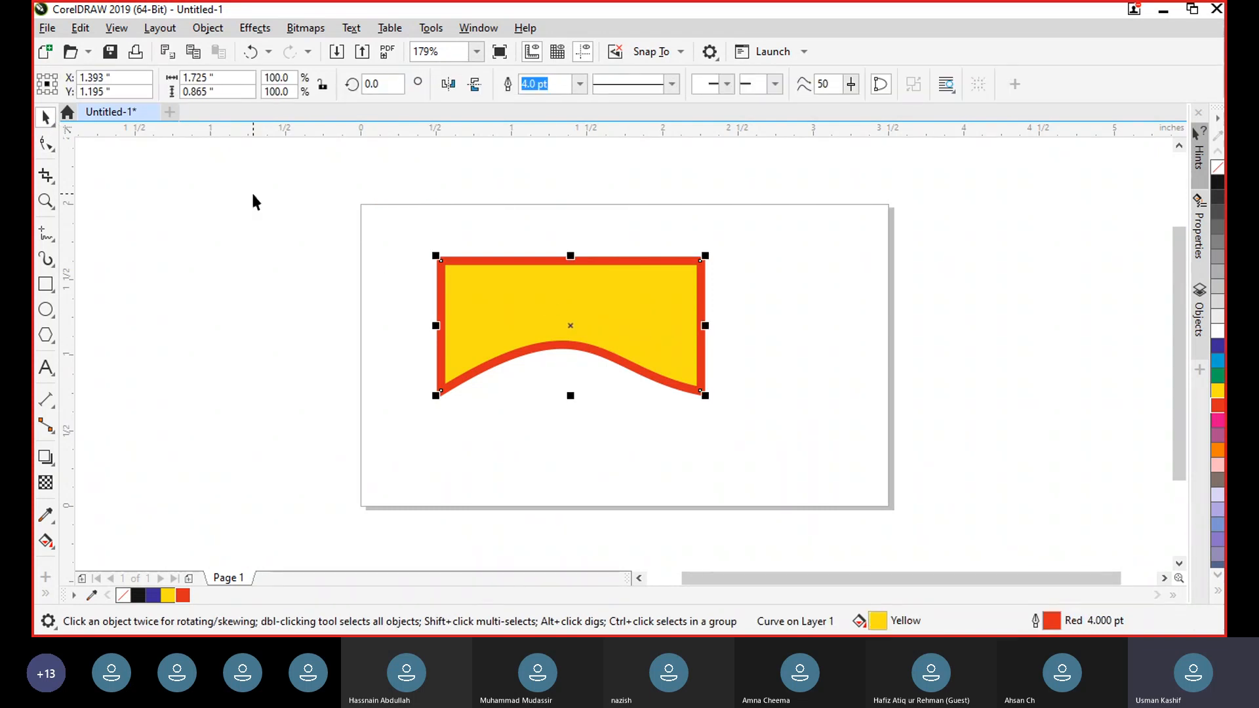
left_click(46, 144)
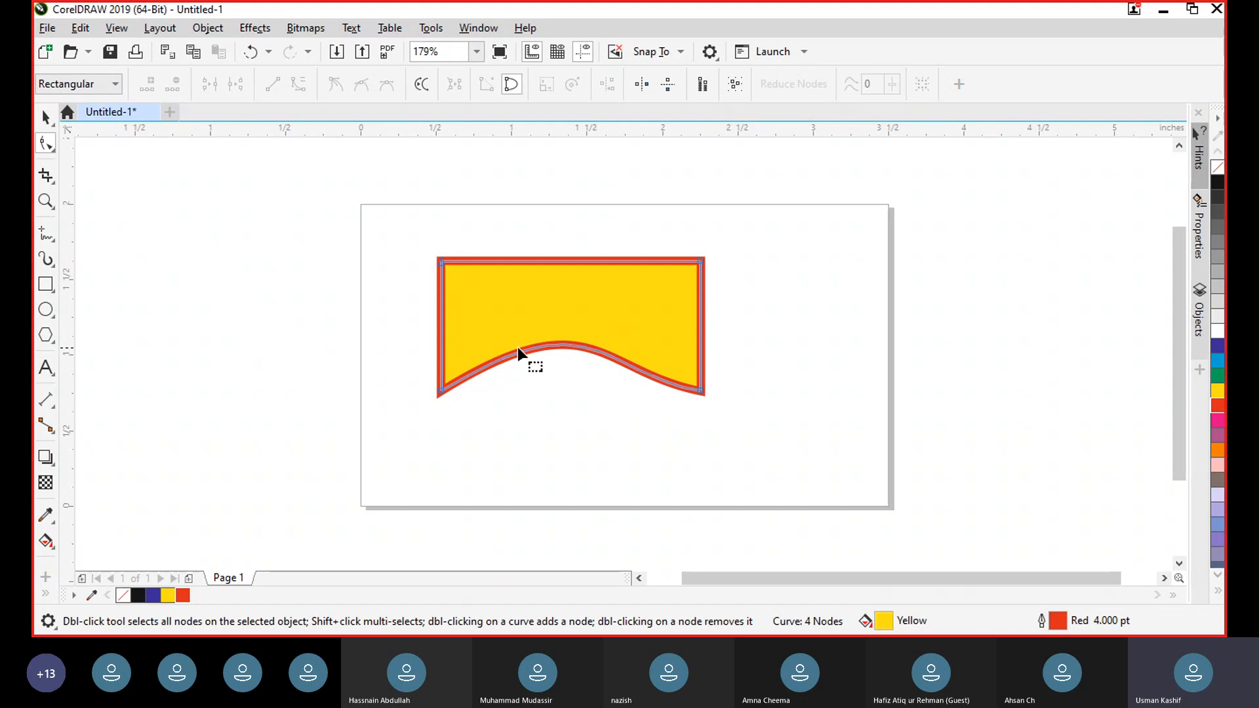
left_click(441, 392)
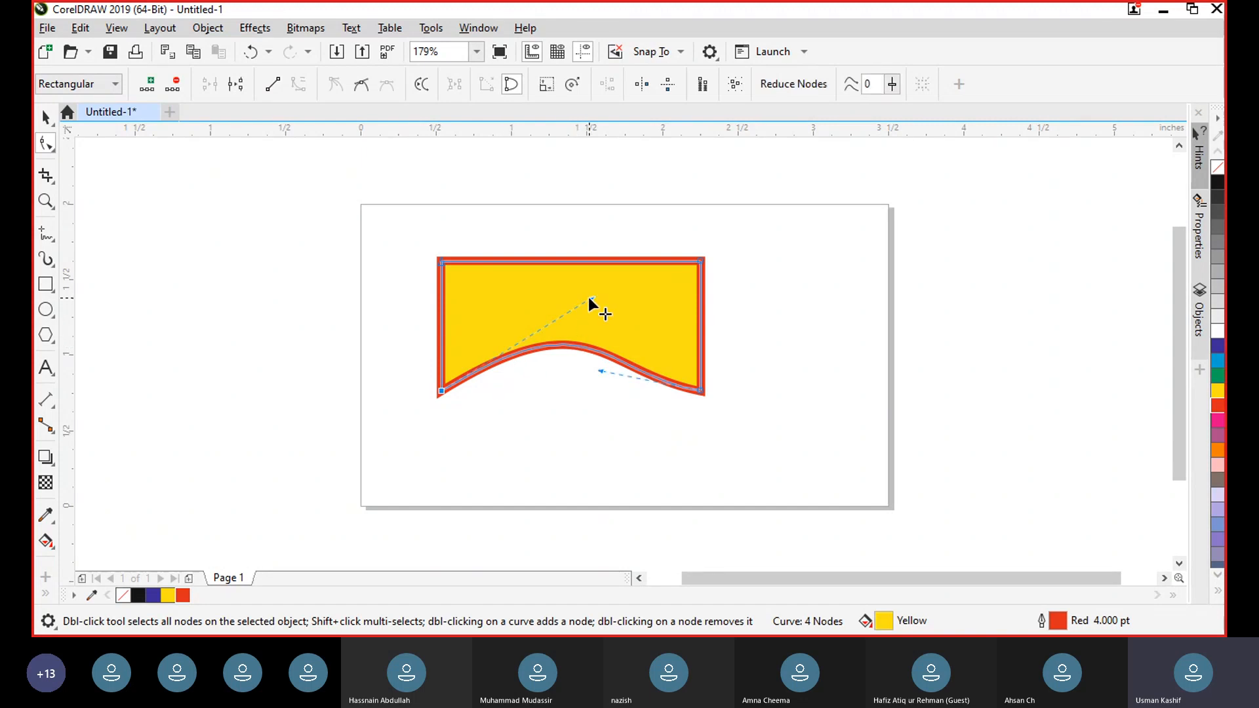
left_click_drag(591, 294, 458, 288)
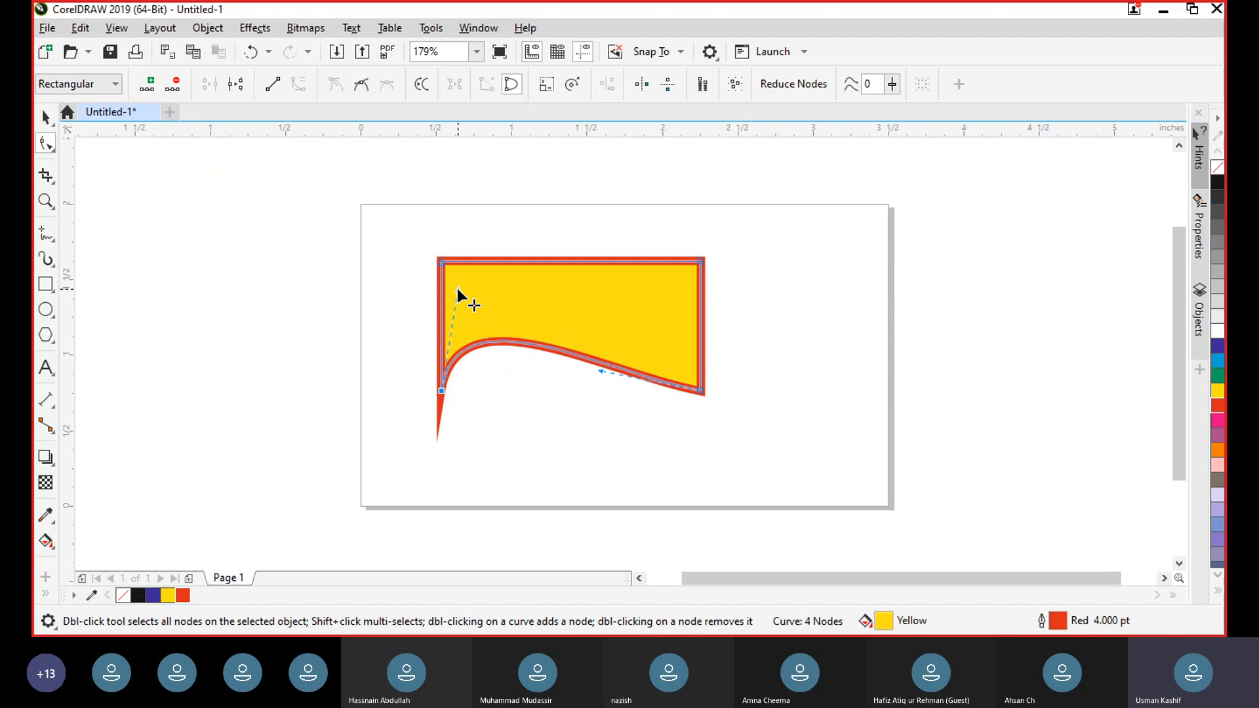
left_click(45, 116)
left_click(300, 285)
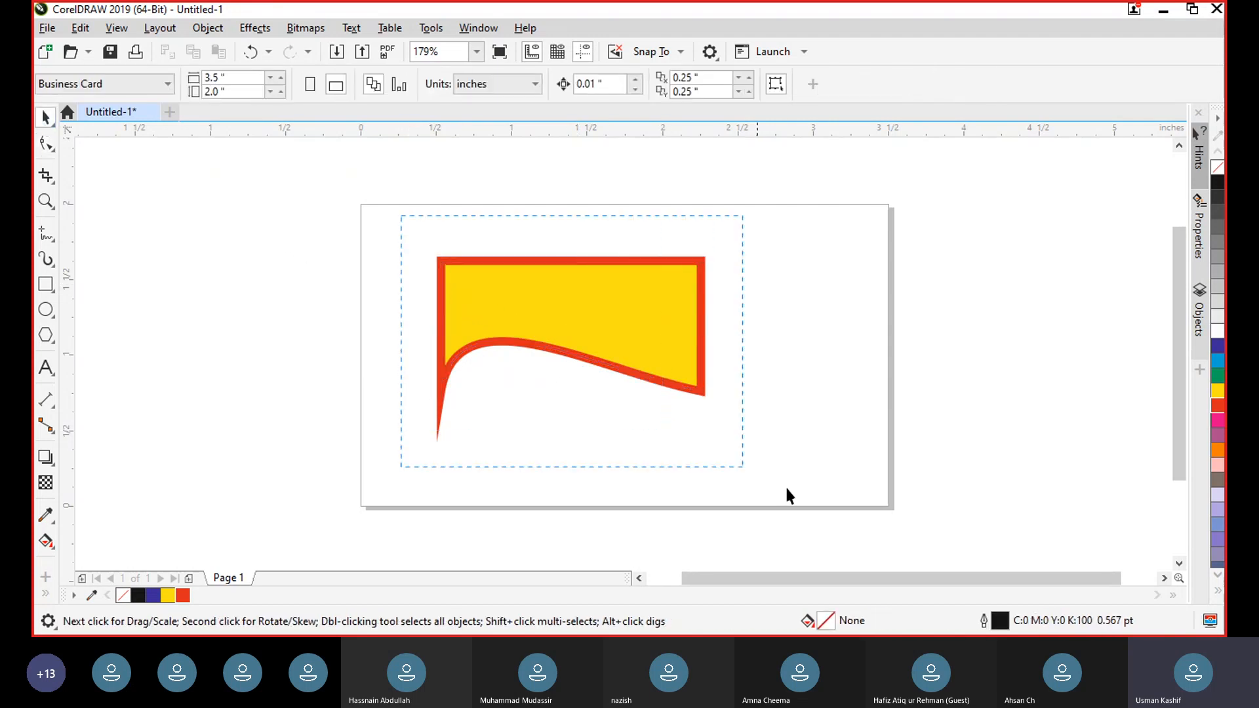
Step: Select the curved shape, mirror it horizontally and mirror it back
left_click_drag(787, 489, 790, 490)
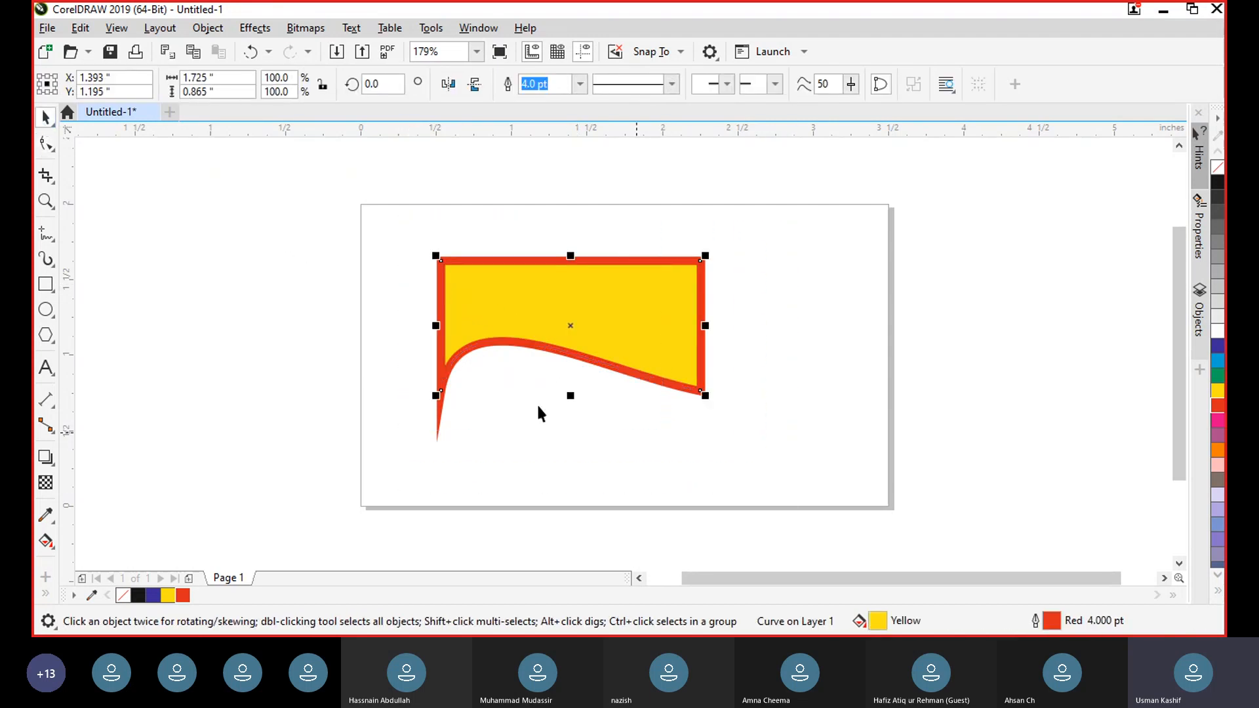
left_click(351, 286)
left_click(537, 300)
left_click(448, 85)
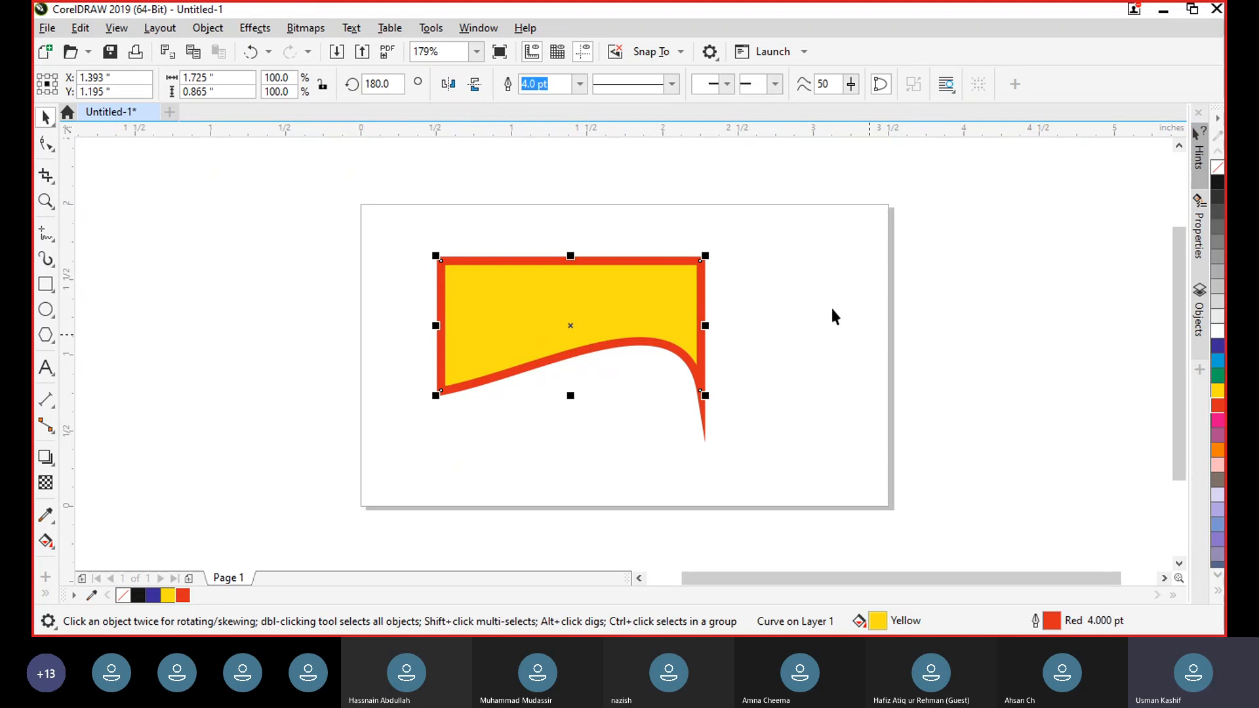
left_click(446, 86)
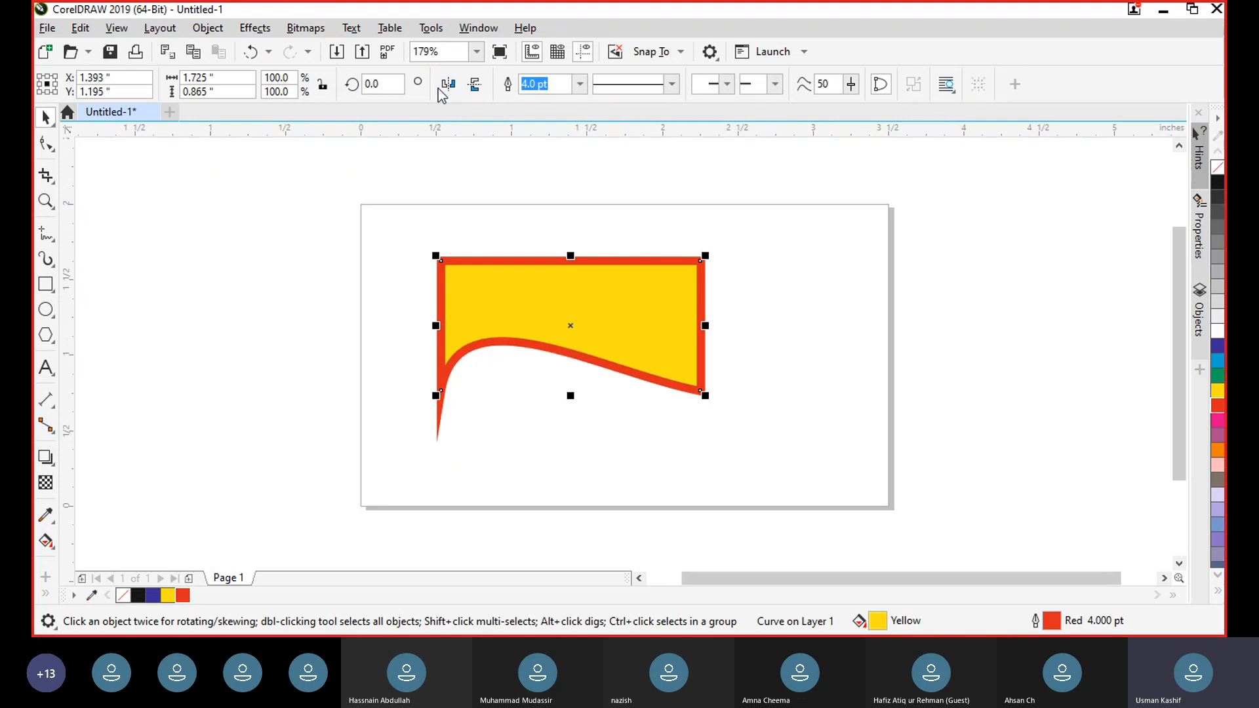
Step: Mirror the curved shape repeatedly in the vertical and horizontal directions, ending in its original orientation
left_click(475, 83)
left_click(475, 84)
left_click(475, 84)
left_click(474, 84)
left_click(448, 84)
left_click(475, 84)
left_click(449, 84)
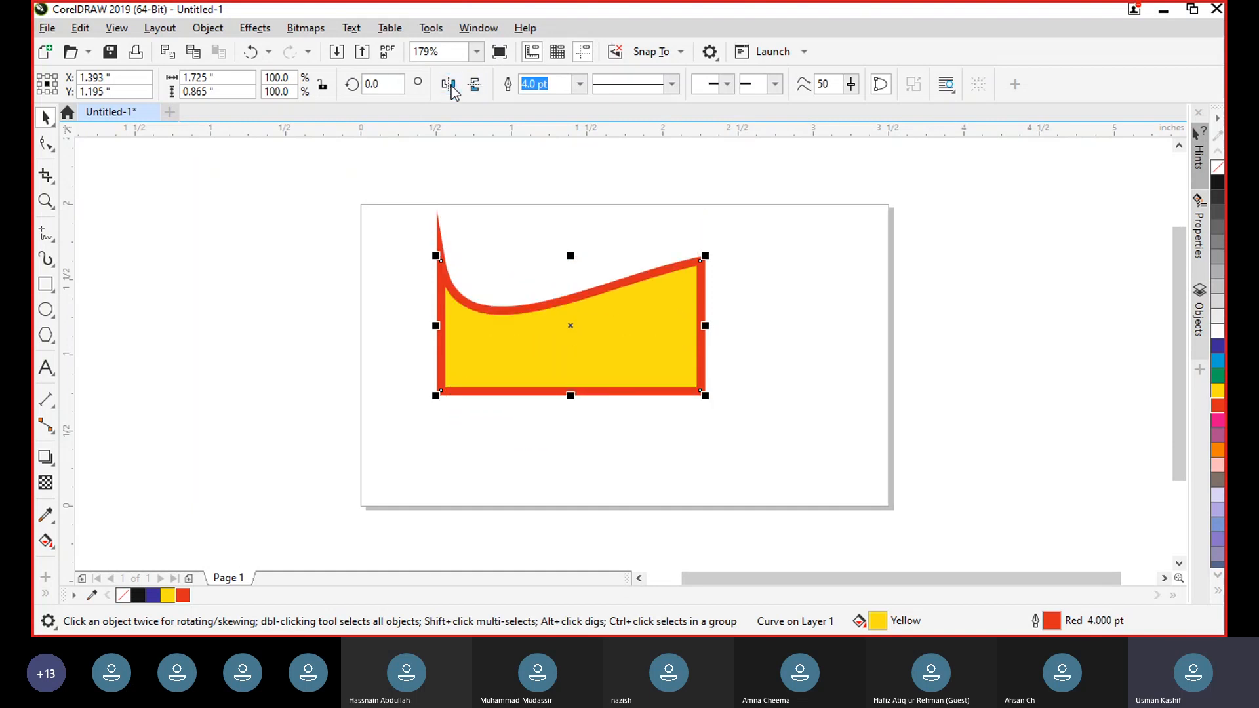
left_click(475, 84)
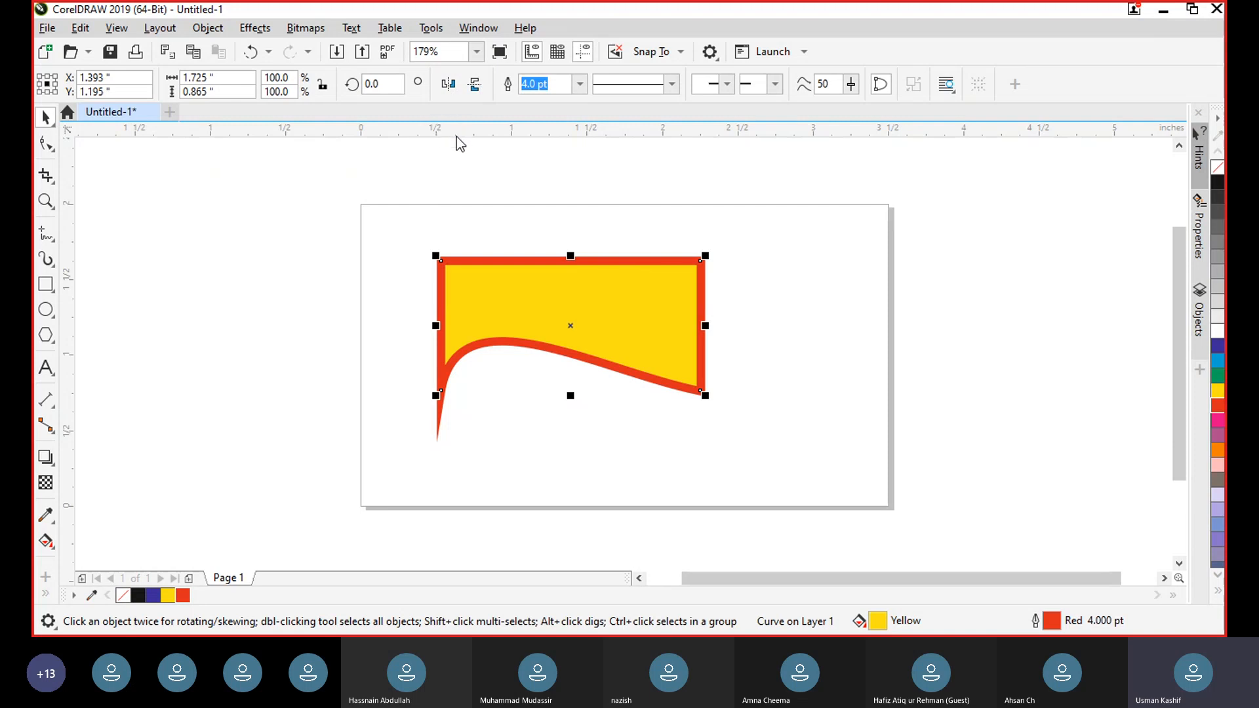
Step: Reselect the curved shape and move it to about X 1.526 in, Y 1.375 in
left_click(455, 190)
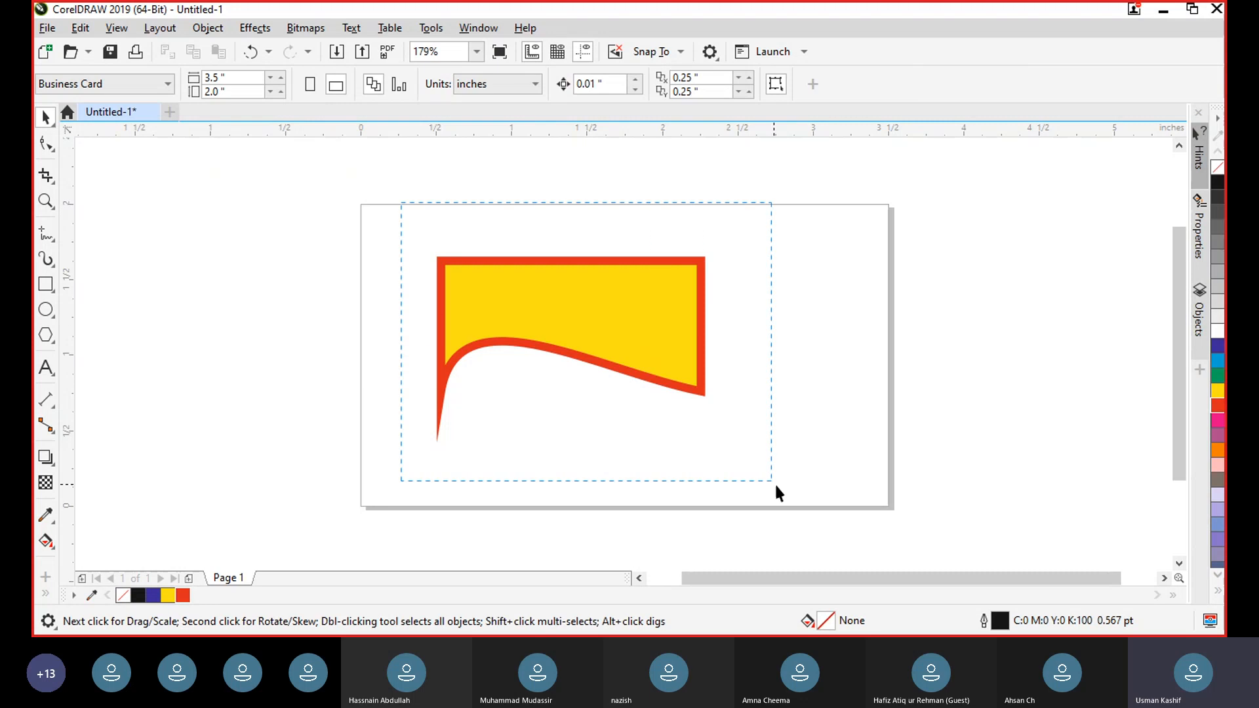
left_click_drag(774, 482, 774, 482)
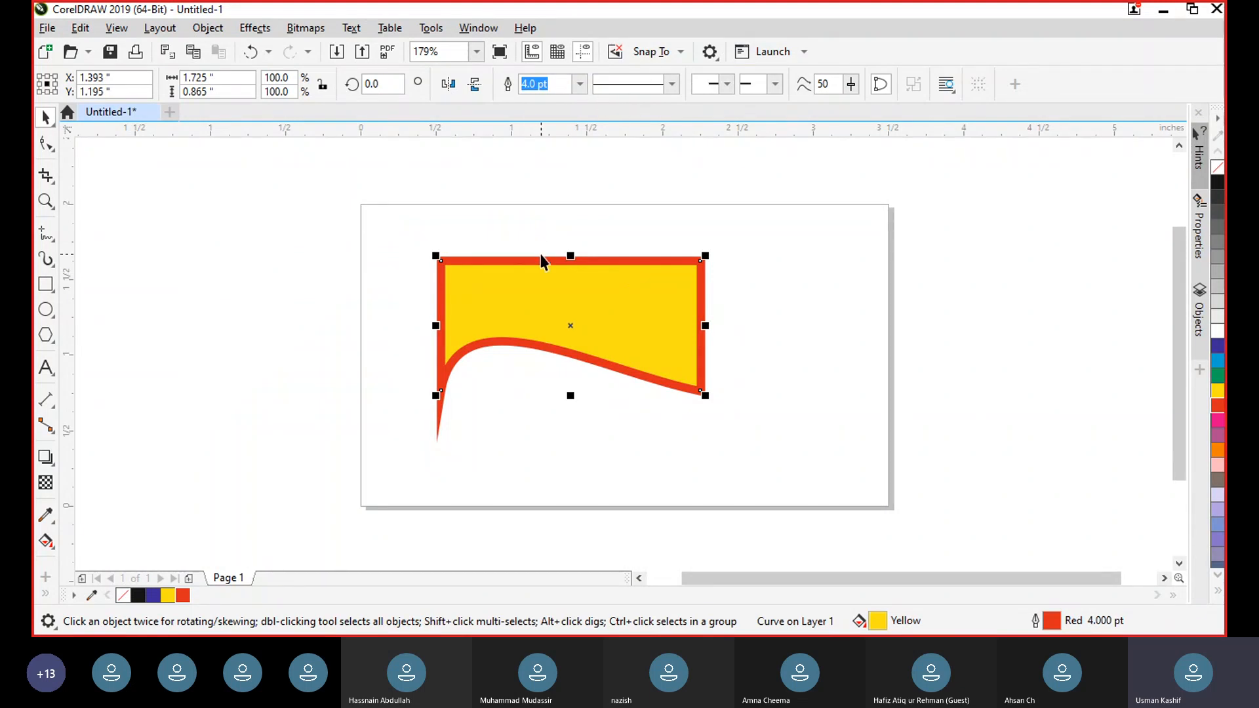
left_click_drag(518, 320, 534, 289)
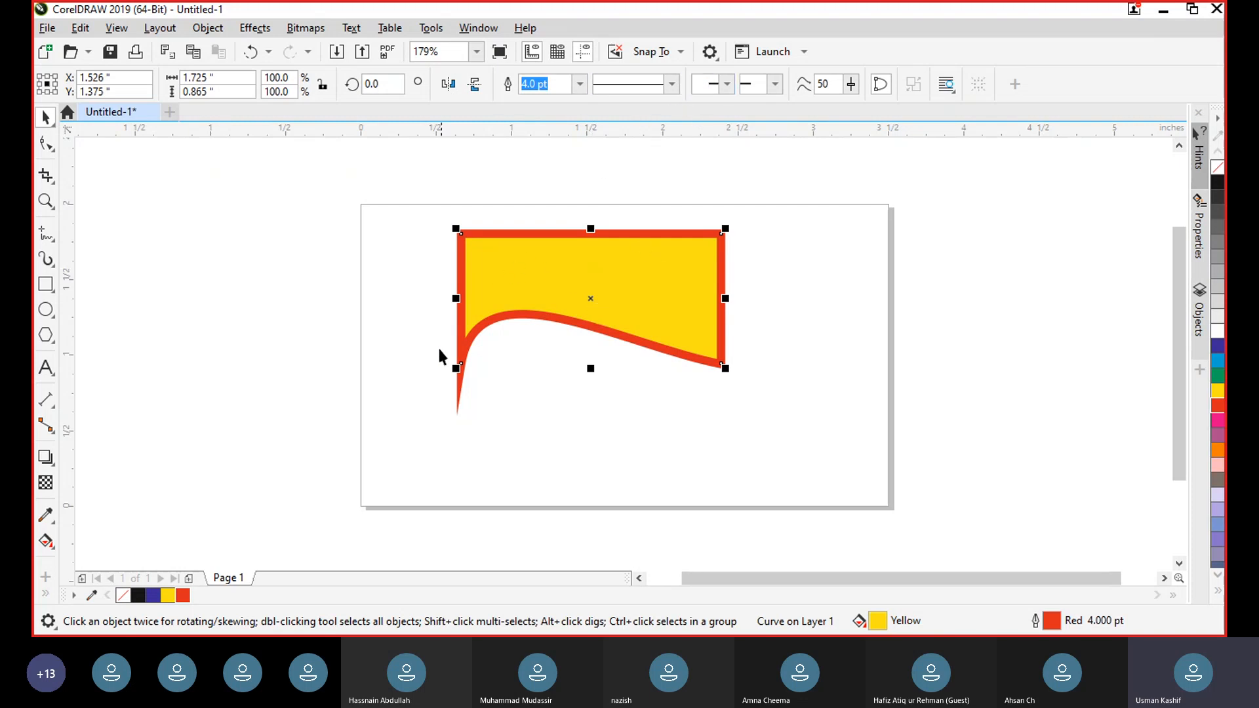
Step: Delete the curved yellow shape from the page
left_click(392, 253)
left_click_drag(422, 190, 786, 427)
left_click(804, 344)
left_click(687, 343)
key("Delete")
Step: Draw a rectangle about 1.748 by 1.655 in on the page and fill it with yellow
left_click(46, 284)
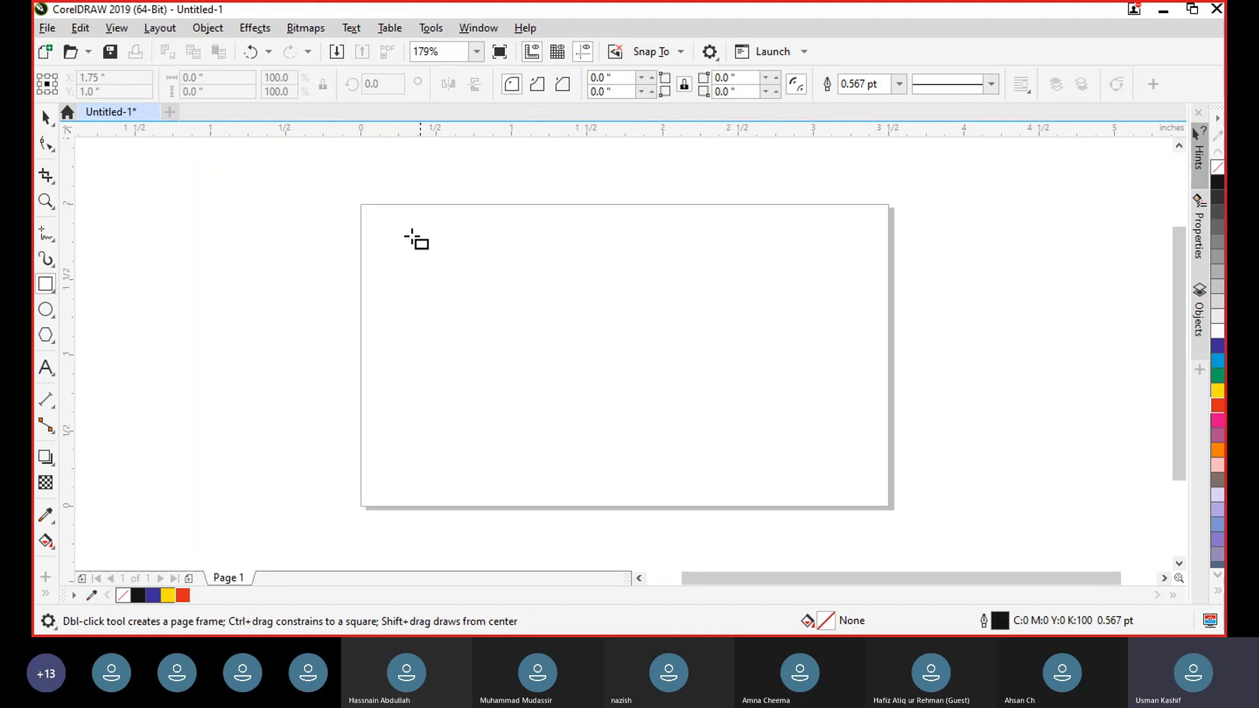
left_click_drag(467, 235, 732, 484)
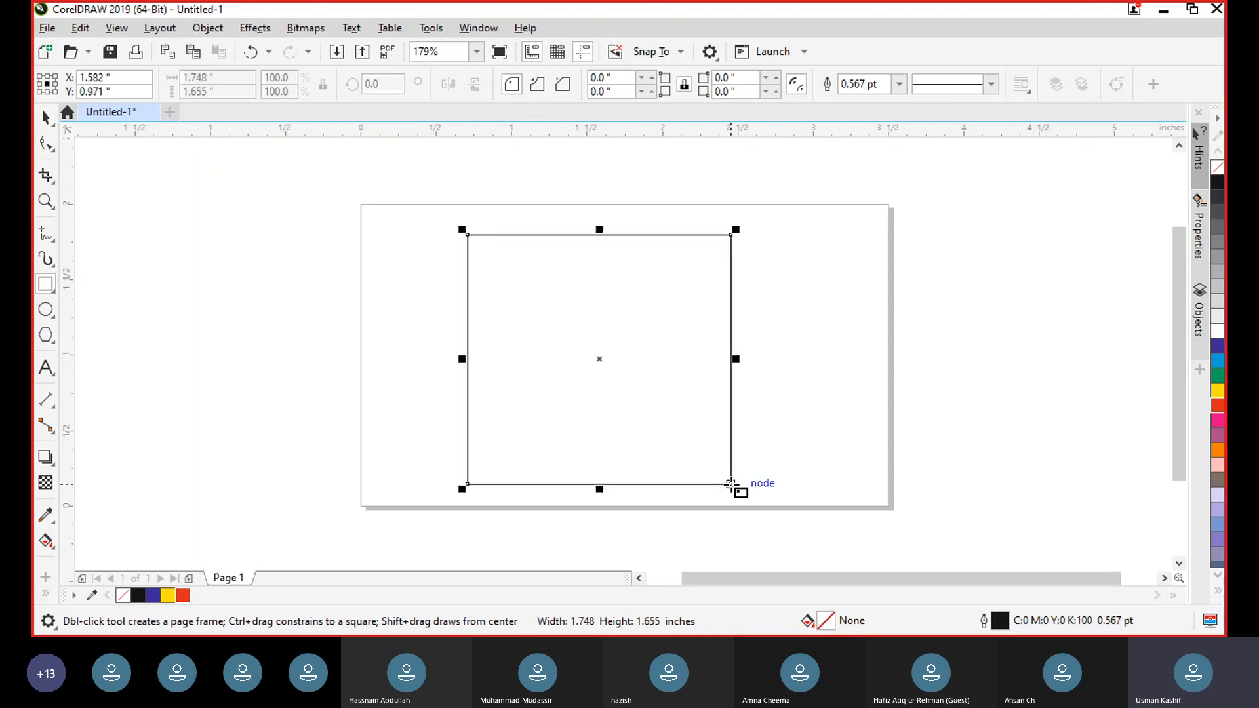
left_click(1218, 391)
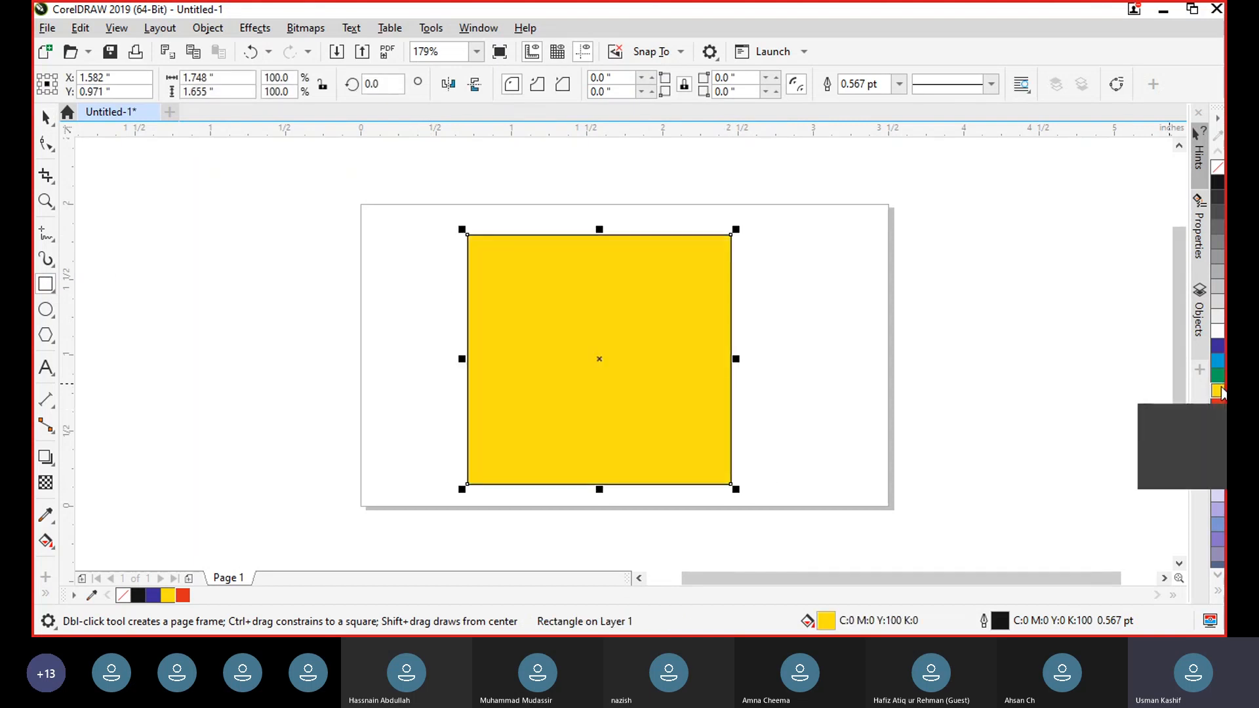
Step: Set the rectangle's outline width to None and switch to the Pick tool
left_click(899, 84)
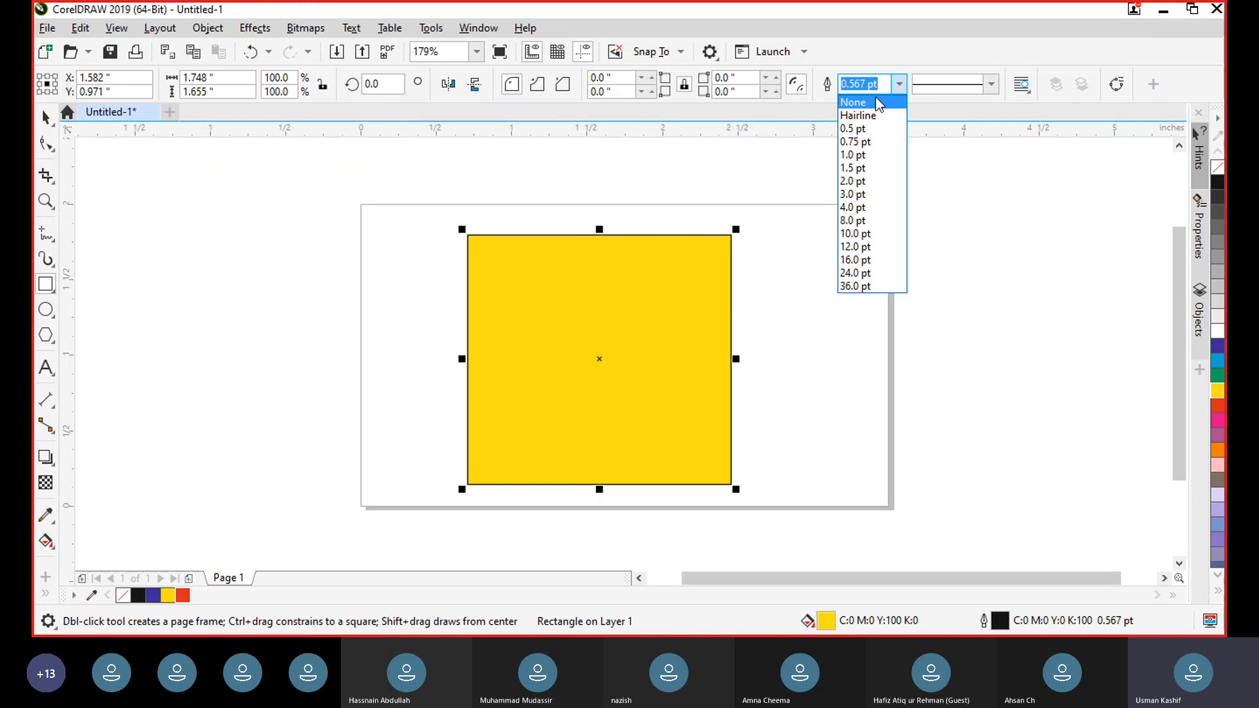
left_click(877, 105)
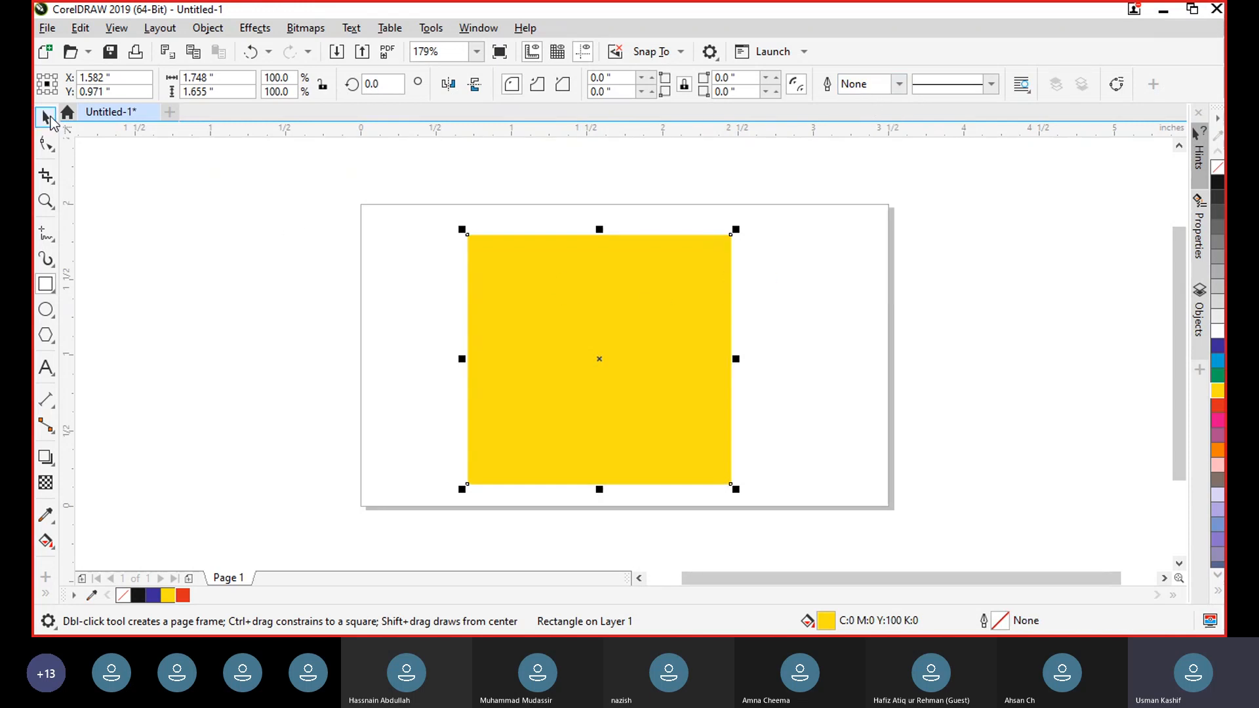
left_click(47, 117)
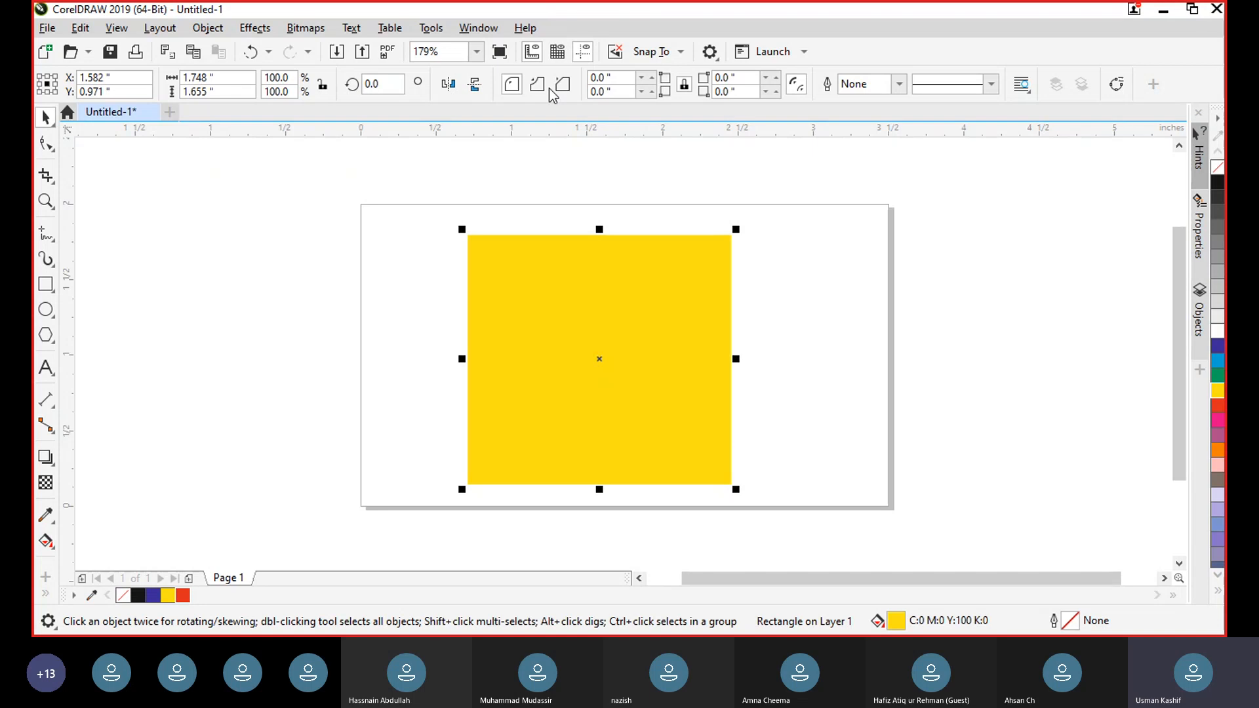
Step: Apply round corners to the rectangle and gradually raise the radius of all four corners to 0.64 in
left_click(511, 88)
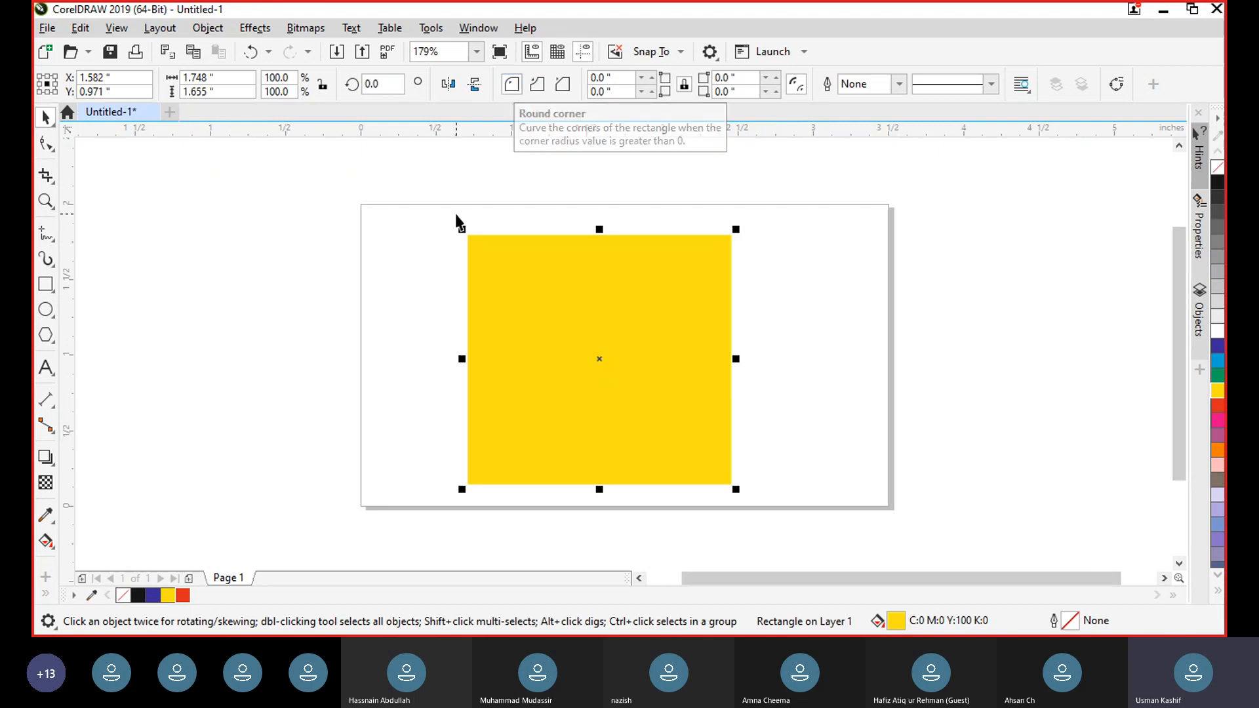
left_click(642, 82)
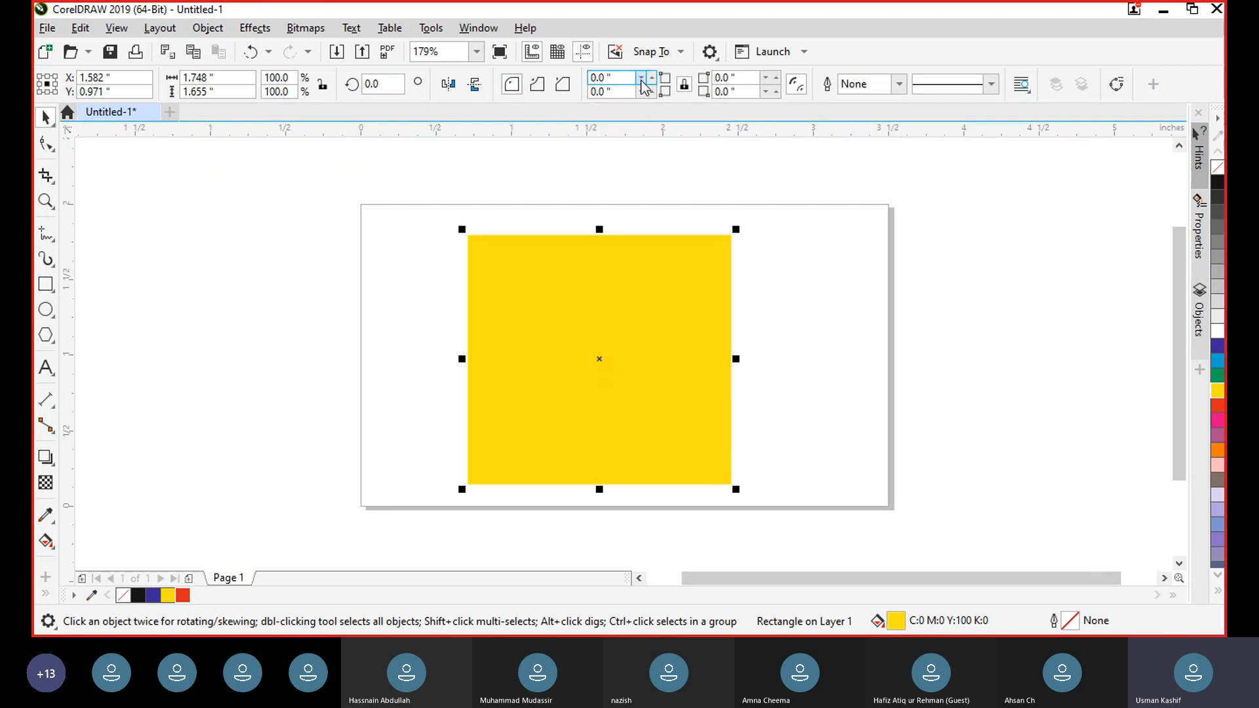
left_click(653, 79)
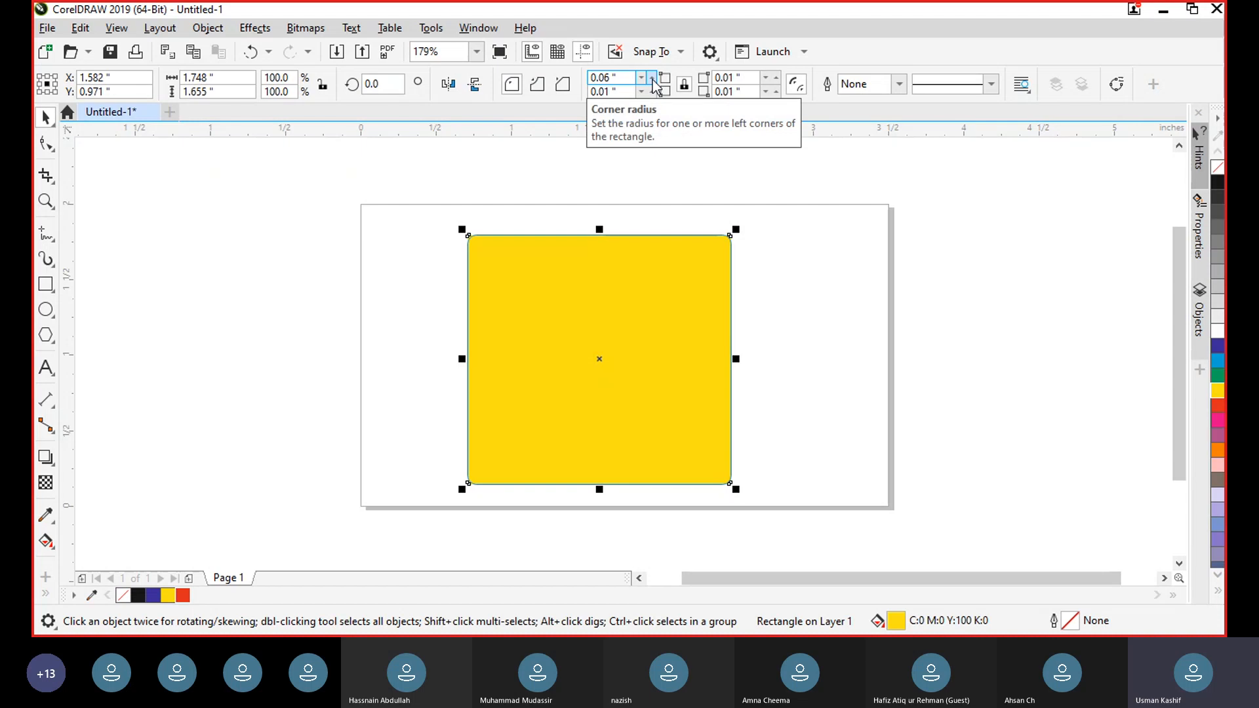
left_click(652, 79)
left_click(652, 79)
left_click(652, 79)
left_click(652, 78)
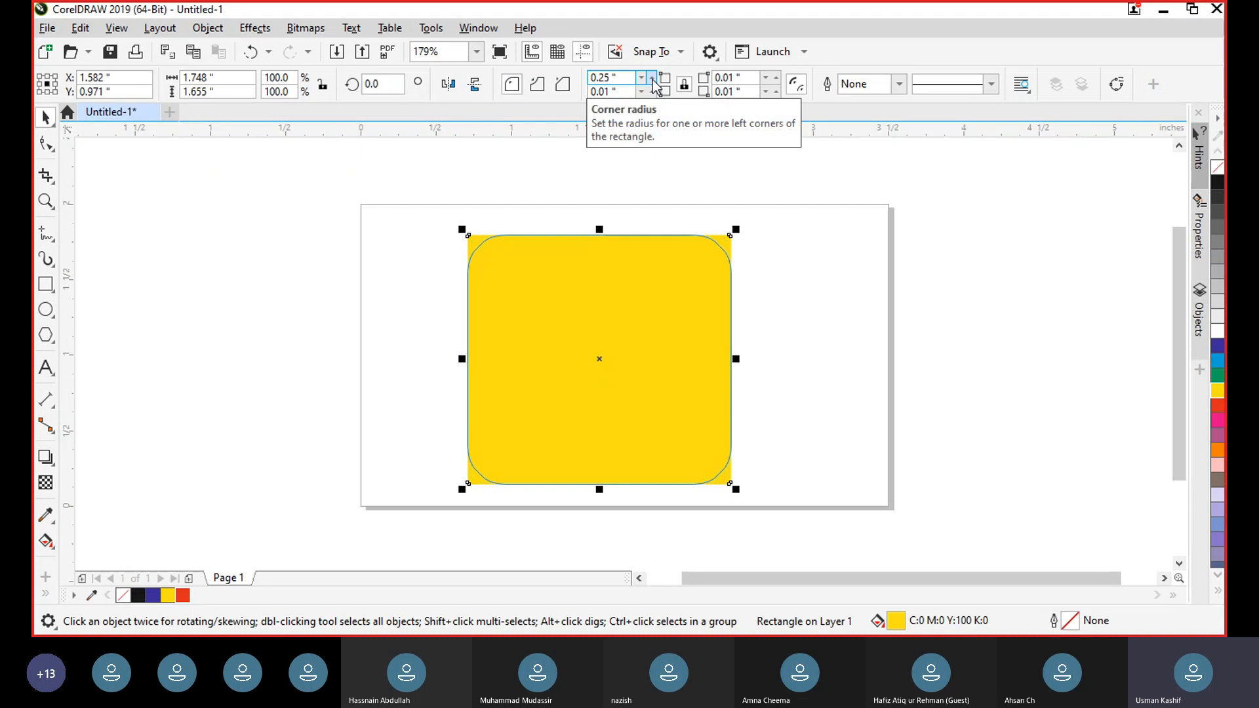
left_click(652, 79)
left_click(652, 79)
left_click(653, 79)
left_click(652, 78)
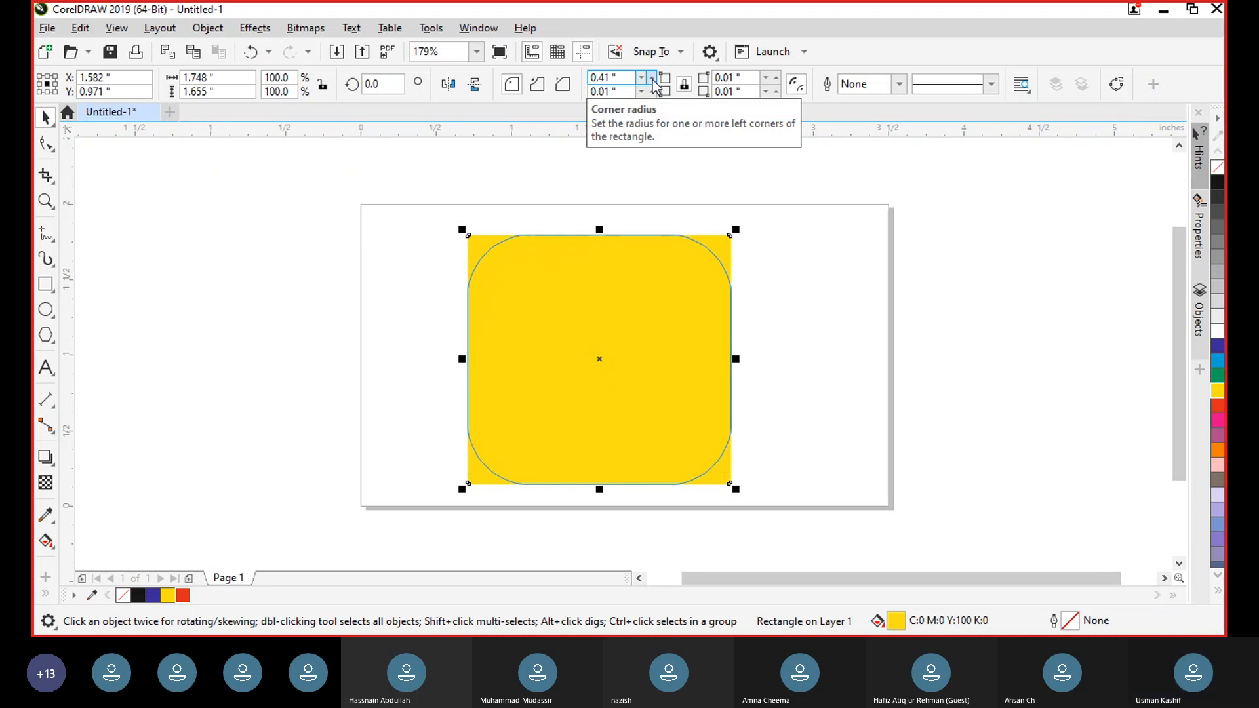
left_click(652, 79)
left_click(652, 79)
left_click(652, 78)
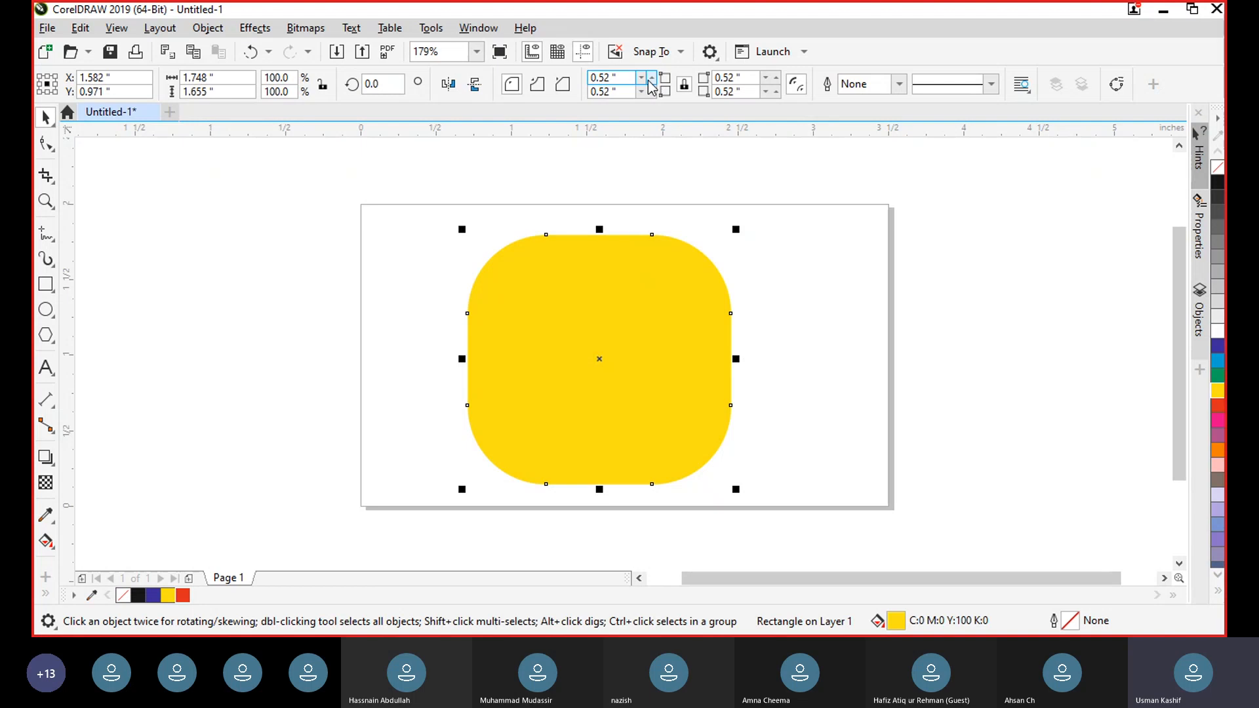
left_click(653, 79)
left_click(652, 79)
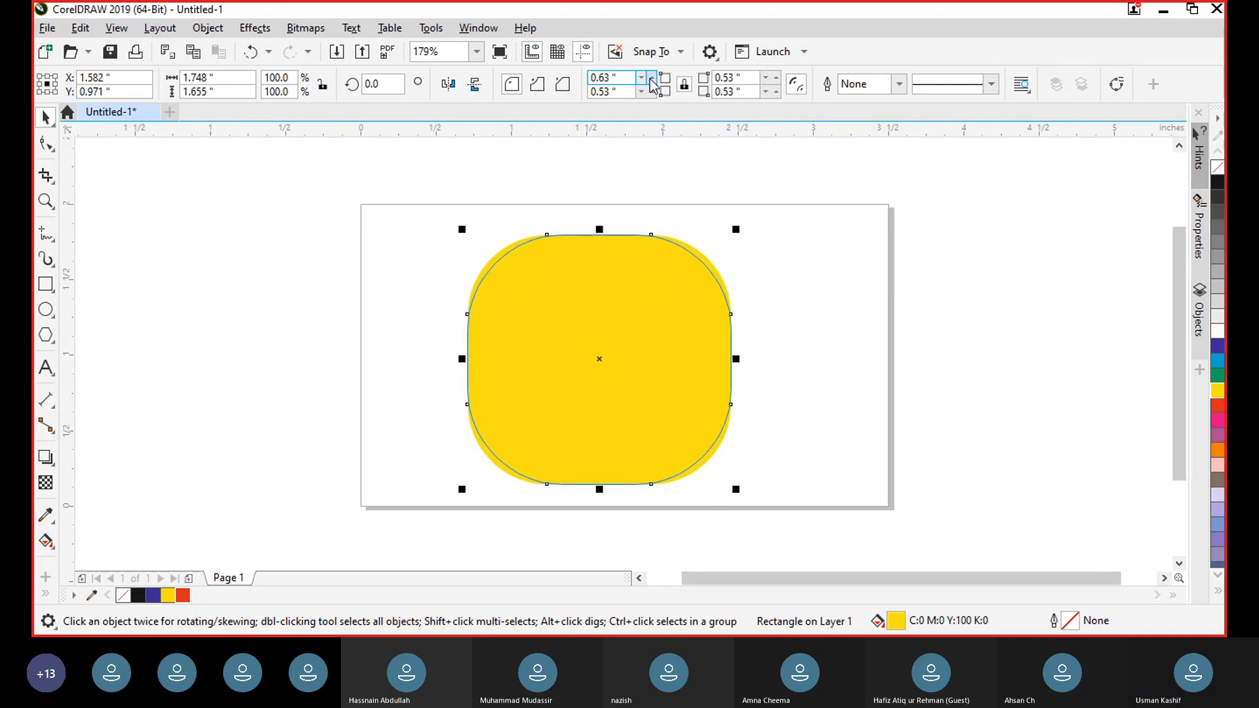
Step: Gradually lower the radius of all four linked rectangle corners to 0.24 in
left_click(642, 82)
left_click(642, 81)
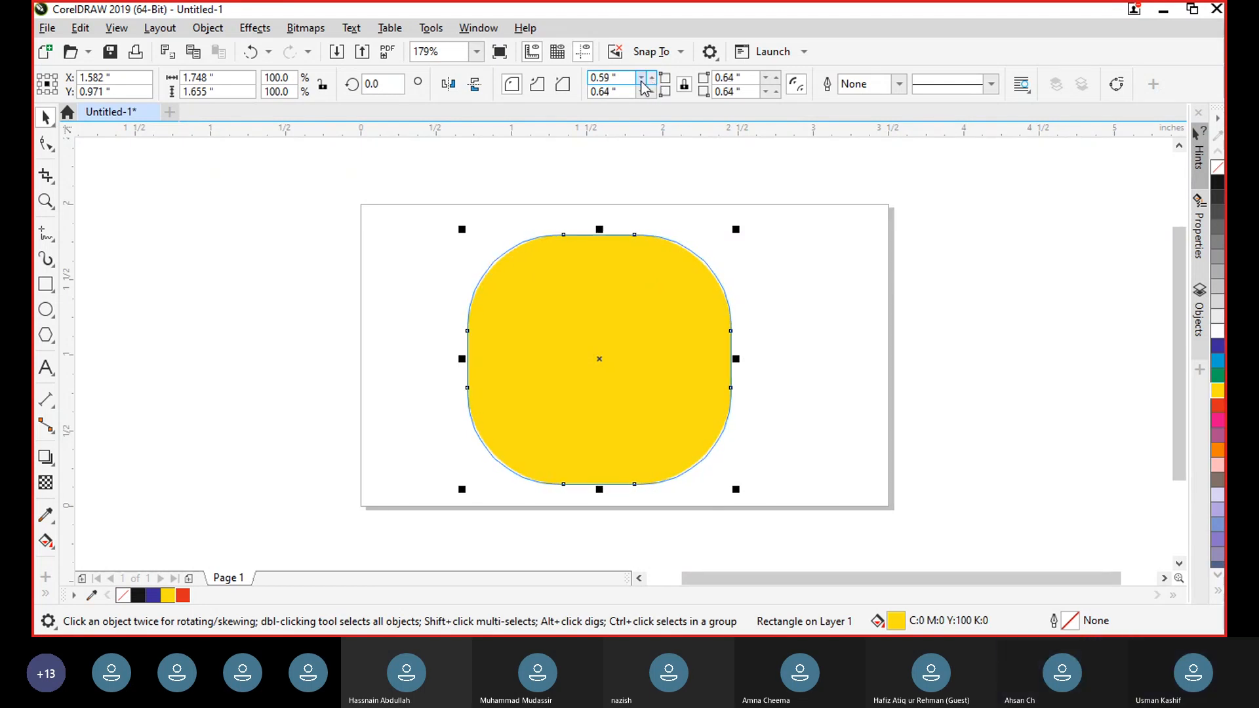
left_click(642, 81)
left_click(642, 81)
left_click(642, 81)
left_click(642, 81)
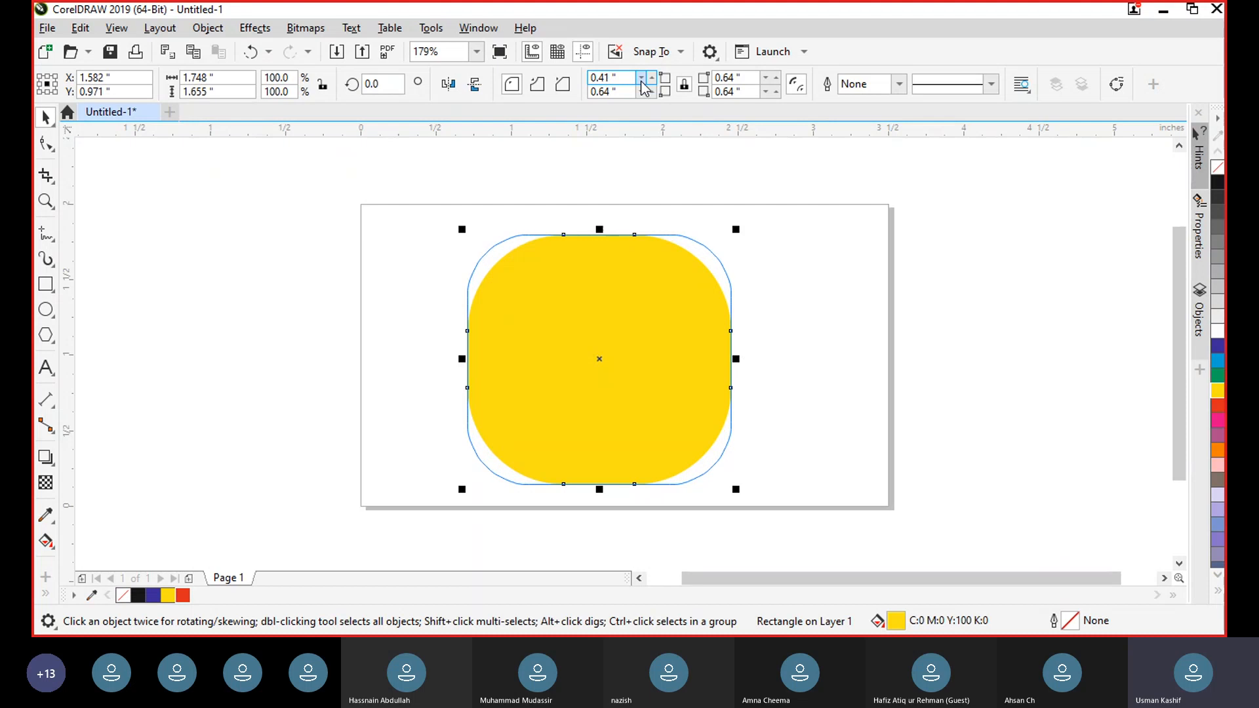
left_click(641, 82)
left_click(642, 81)
left_click(642, 82)
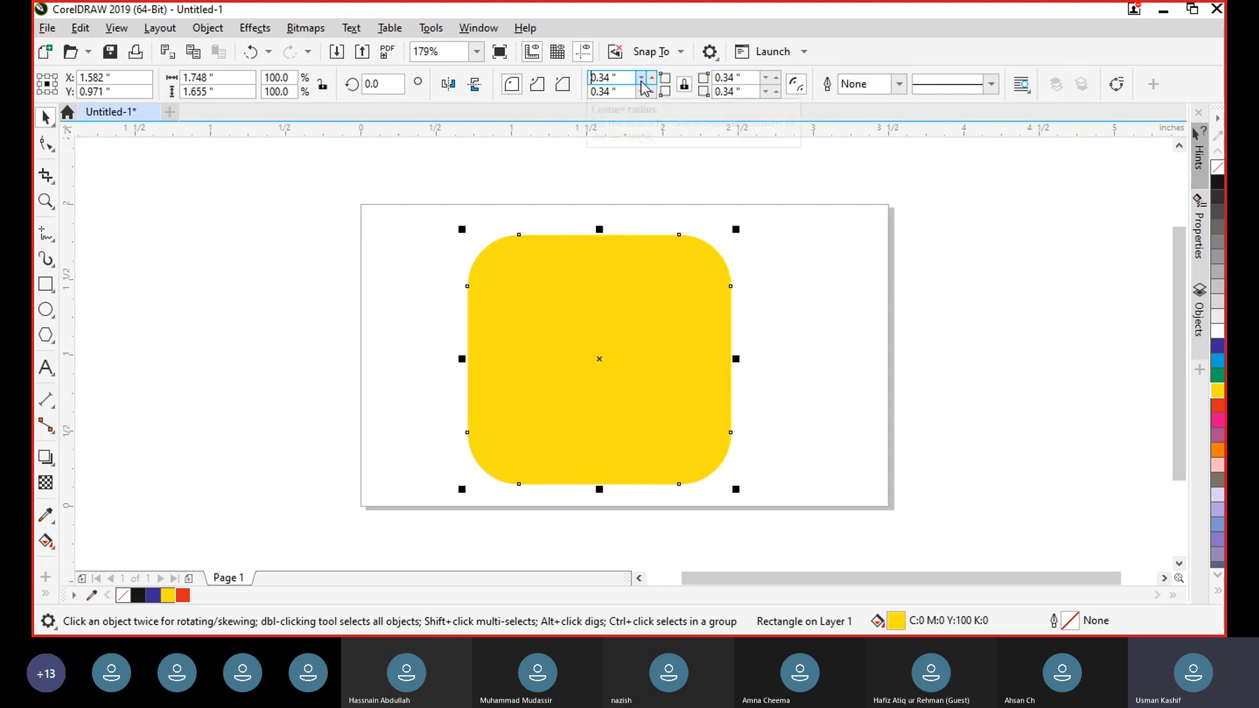
left_click(642, 81)
left_click(642, 81)
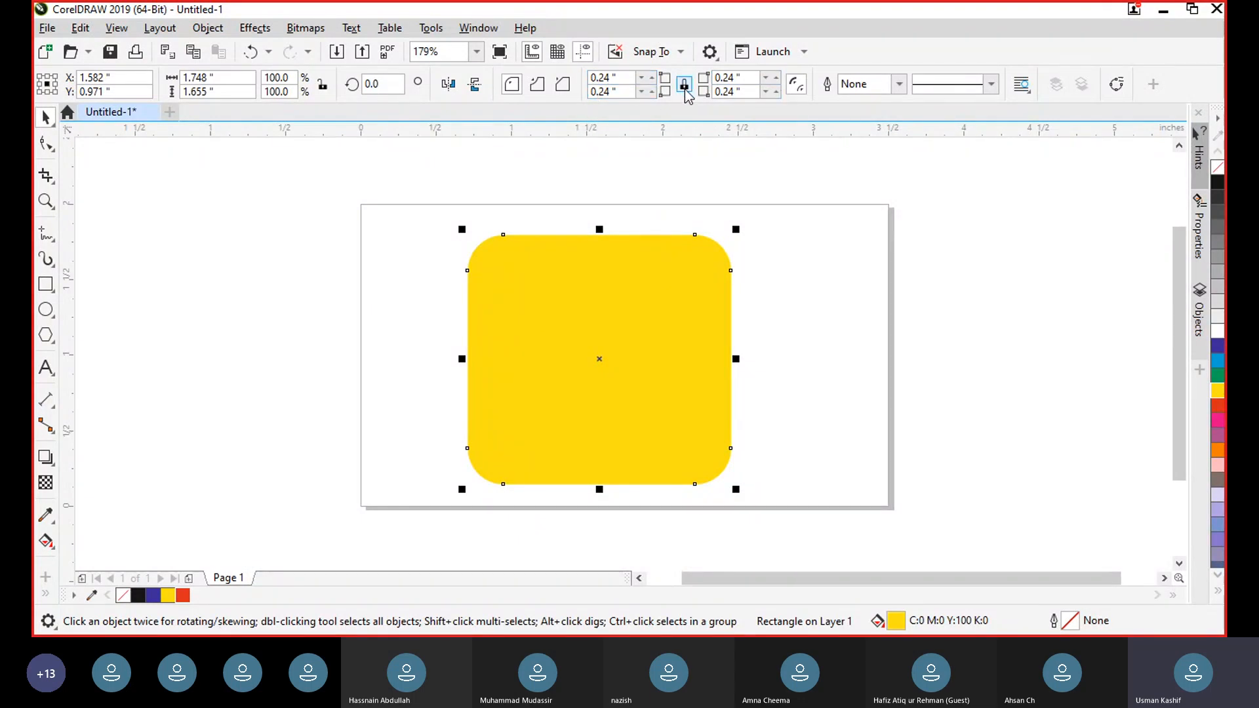
Step: Set the radius of all four rectangle corners to 0
left_click_drag(609, 76, 582, 85)
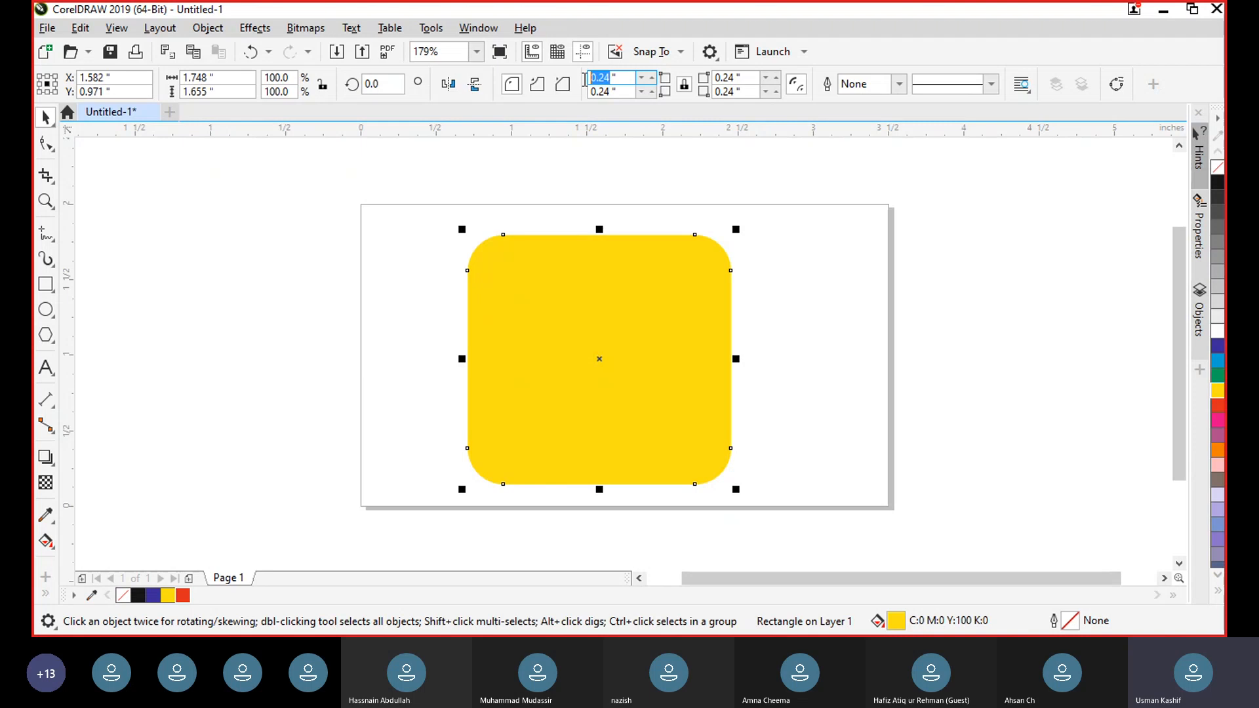
type("0")
key("Return")
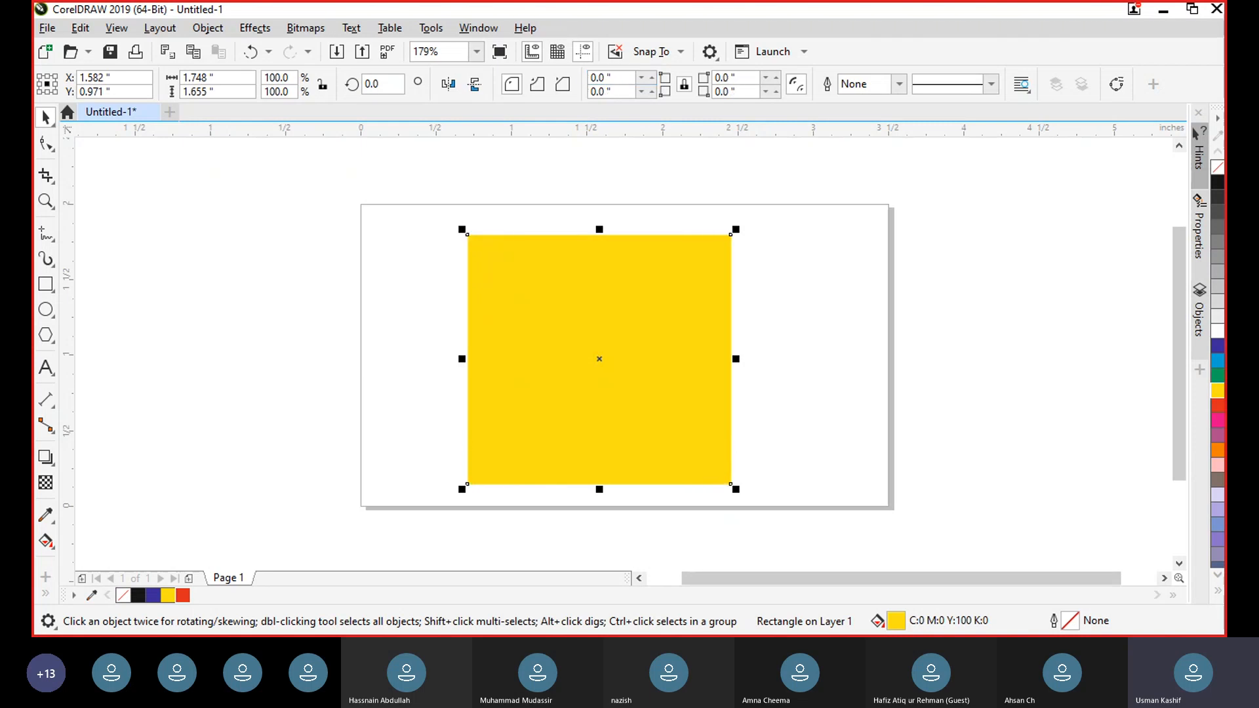
Step: Unlock simultaneous corner editing and set only the rectangle's top-left corner radius to 5 in
left_click(685, 87)
double_click(605, 78)
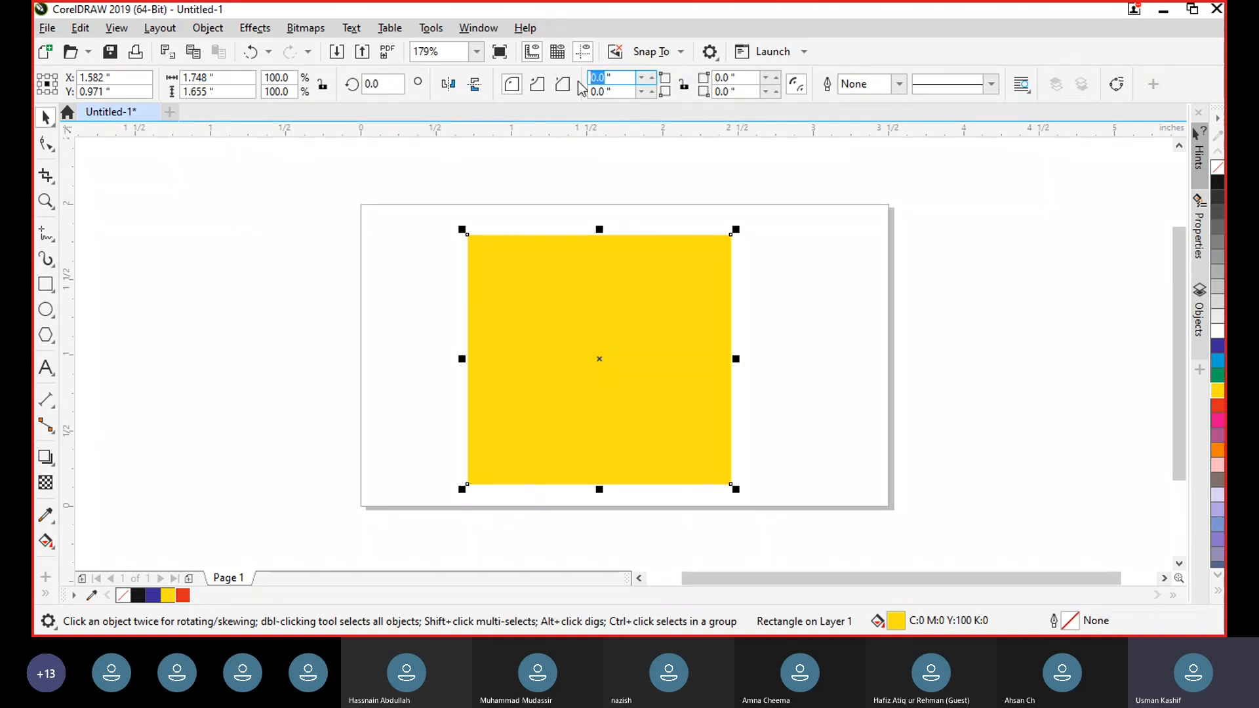
type("5")
key("Return")
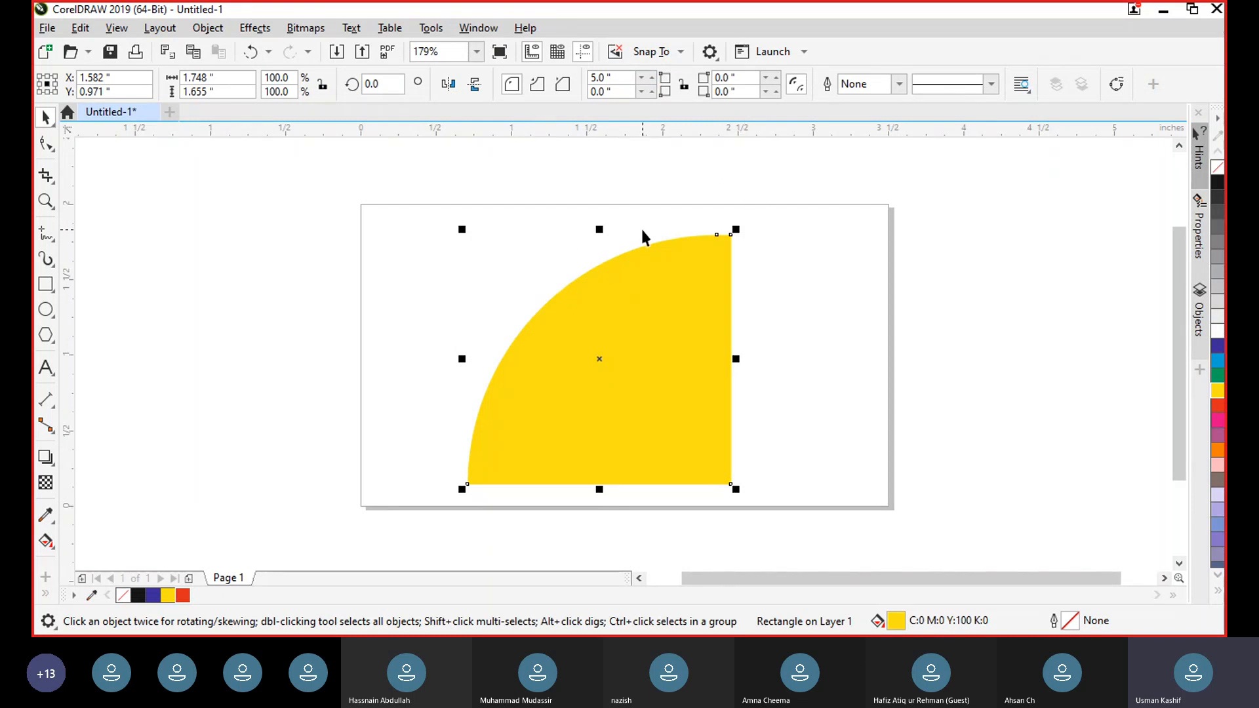
Step: Lock the corners together again and reset all four corner radii to 0
left_click(684, 84)
left_click(604, 78)
left_click_drag(604, 79, 586, 86)
type("0")
key("Return")
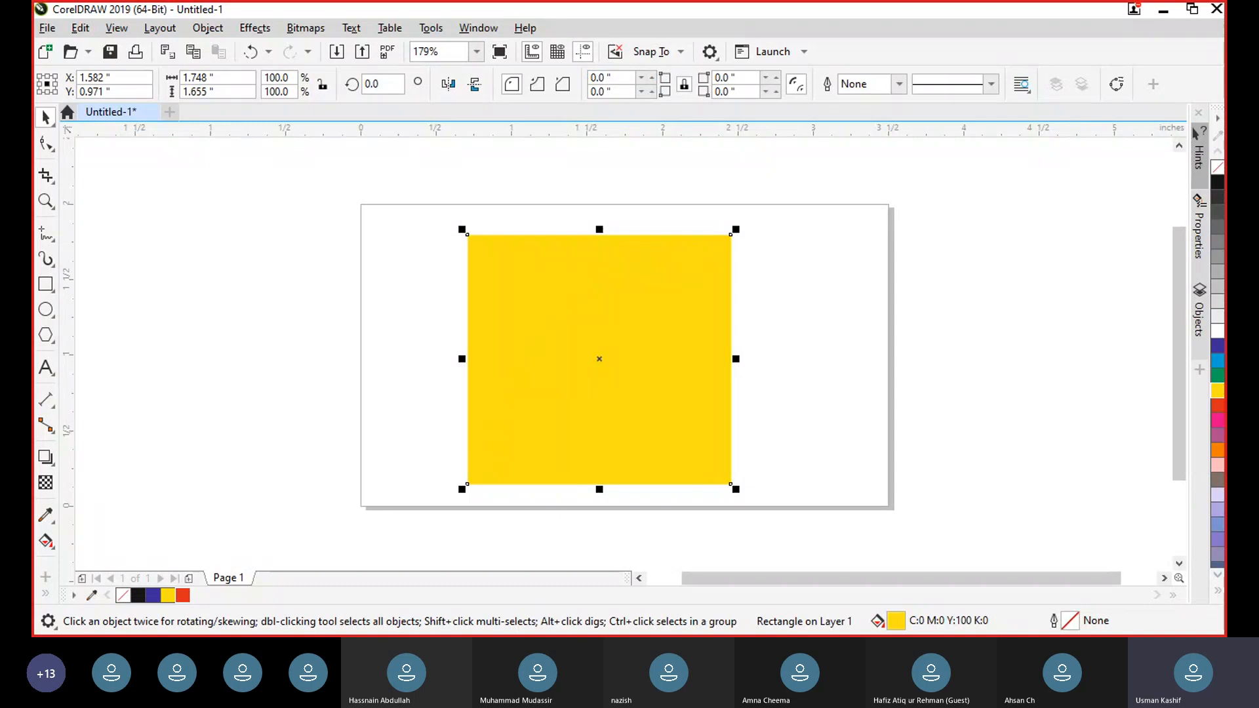
Step: Round all four linked corners with a 2 in radius, and reset them to 0
left_click_drag(608, 80, 581, 86)
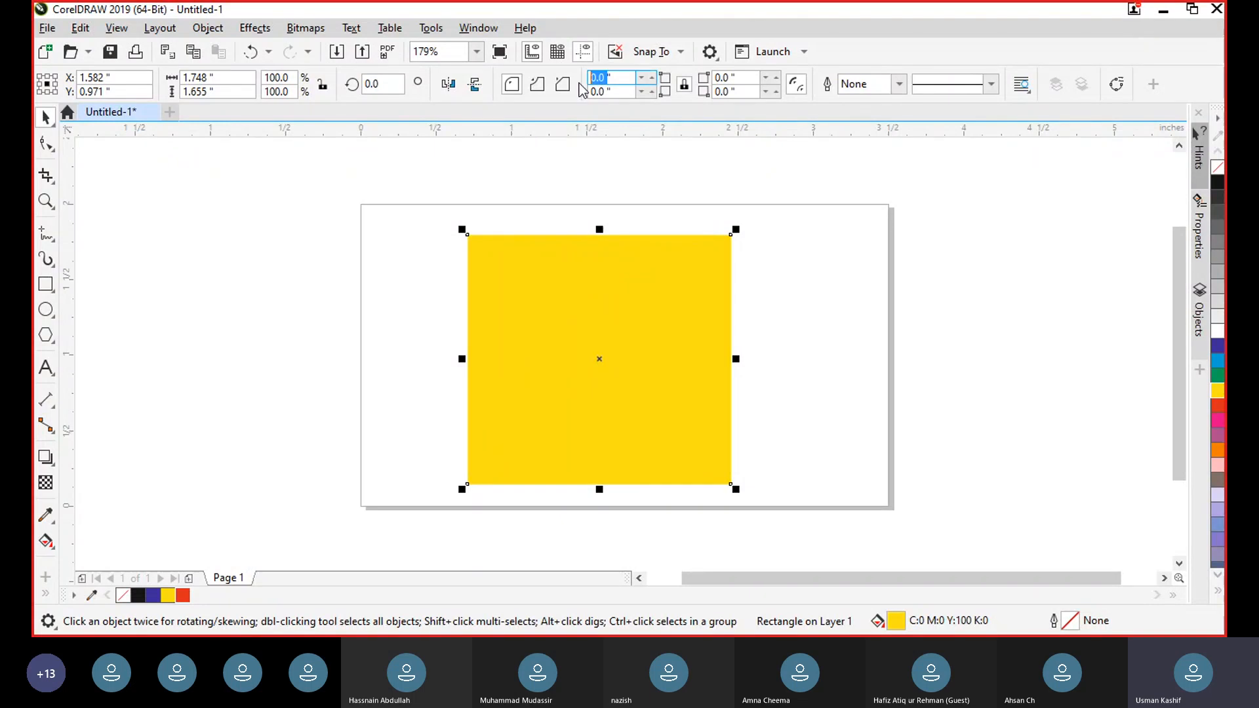
type("2")
key("Return")
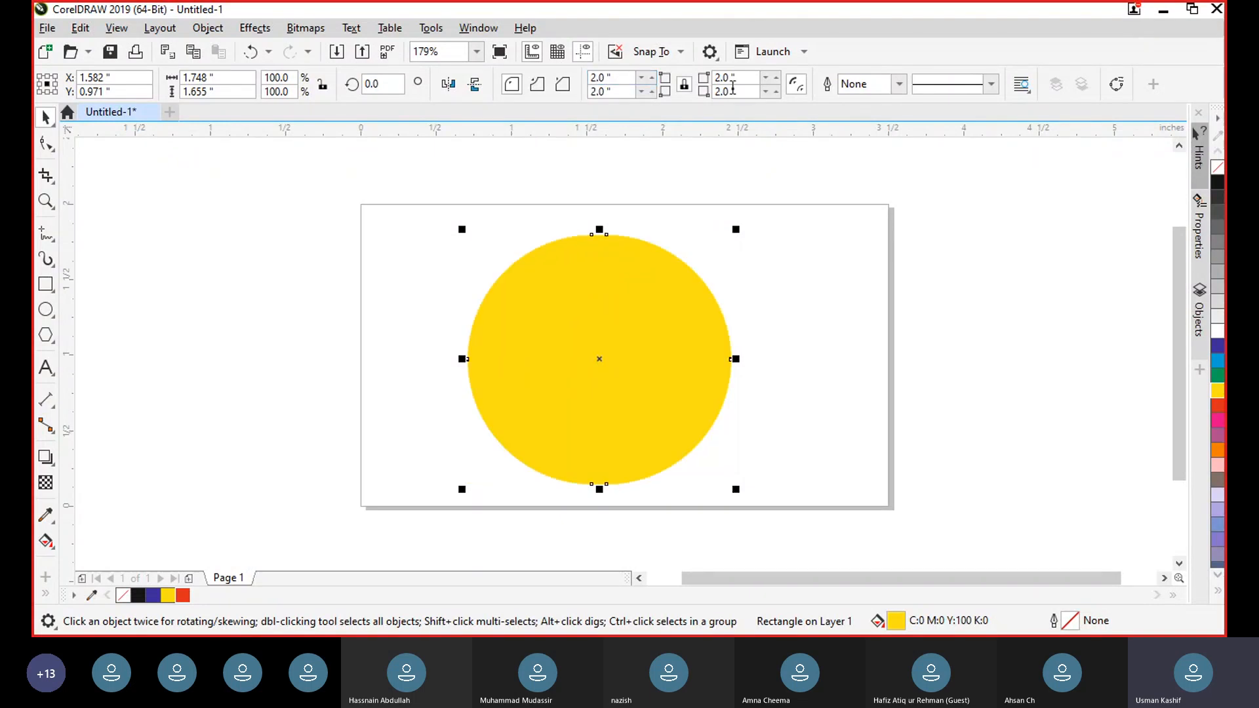
left_click_drag(602, 78, 590, 79)
type("0")
key("Return")
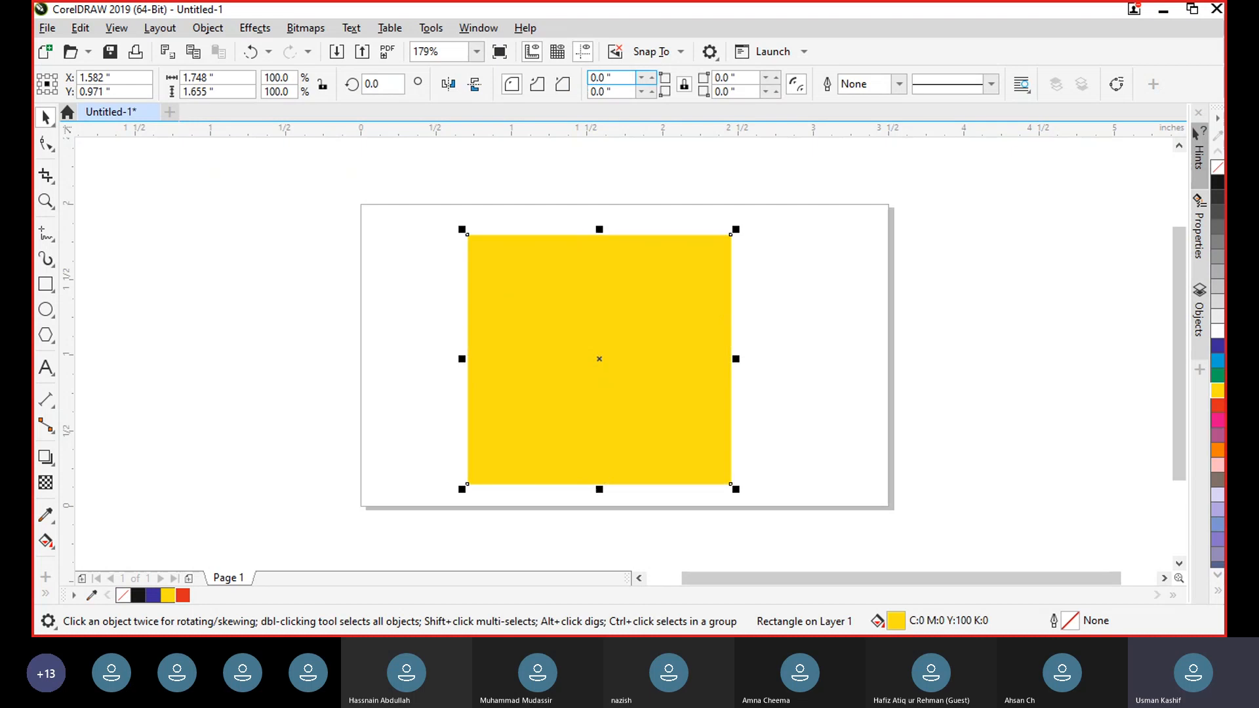
Step: Unlock simultaneous corner editing and set the top-left corner radius to 2 in
left_click(682, 92)
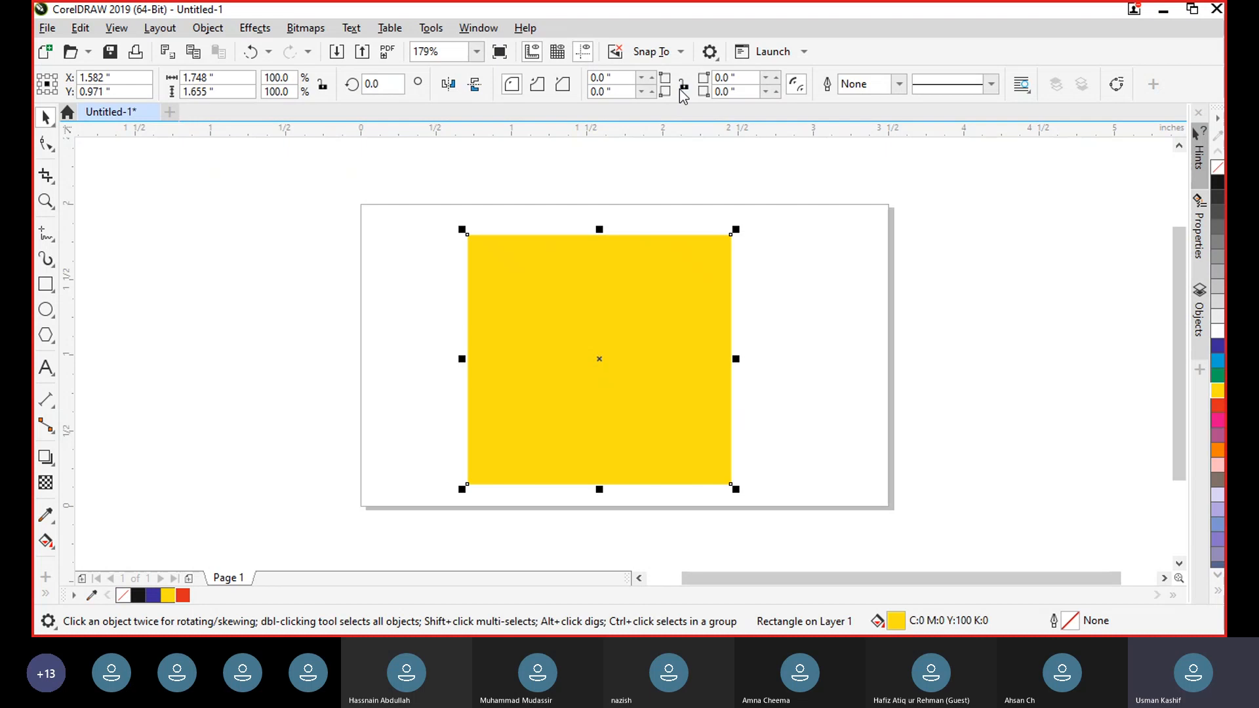
double_click(606, 77)
type("2")
key("Return")
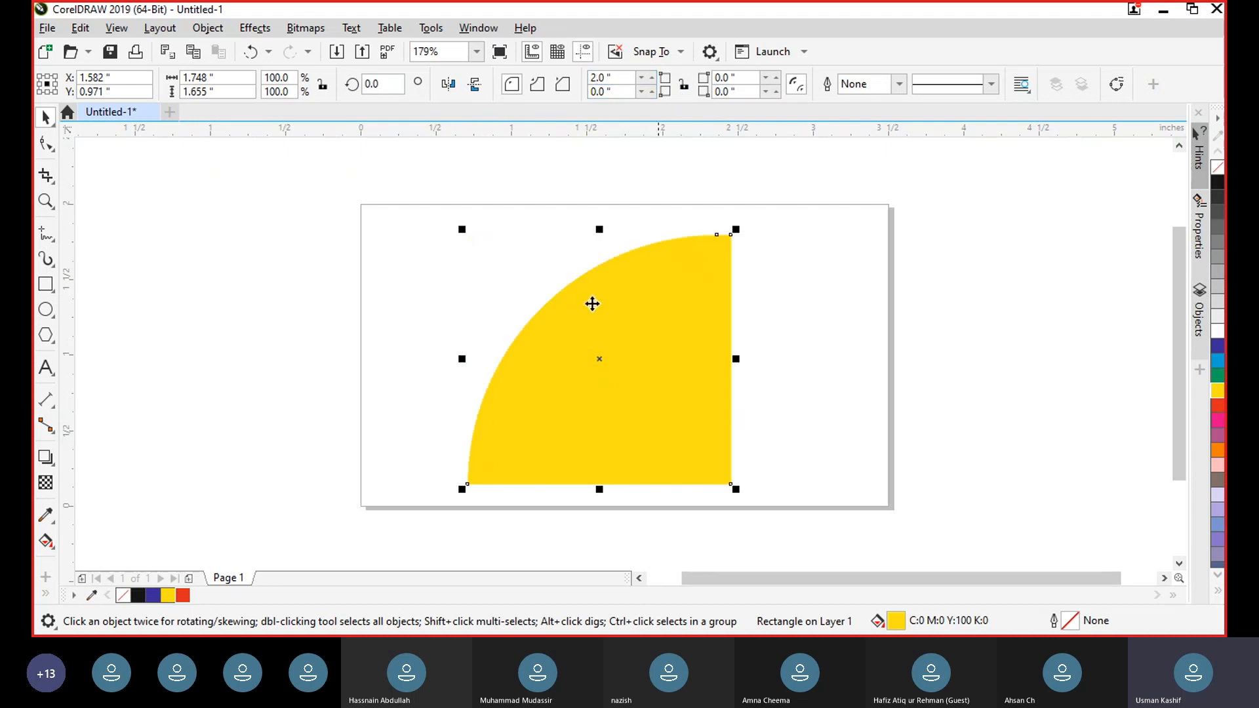
Step: Reset the yellow shape's top-left corner radius to 0
left_click(694, 217)
left_click(648, 269)
left_click_drag(604, 78, 569, 86)
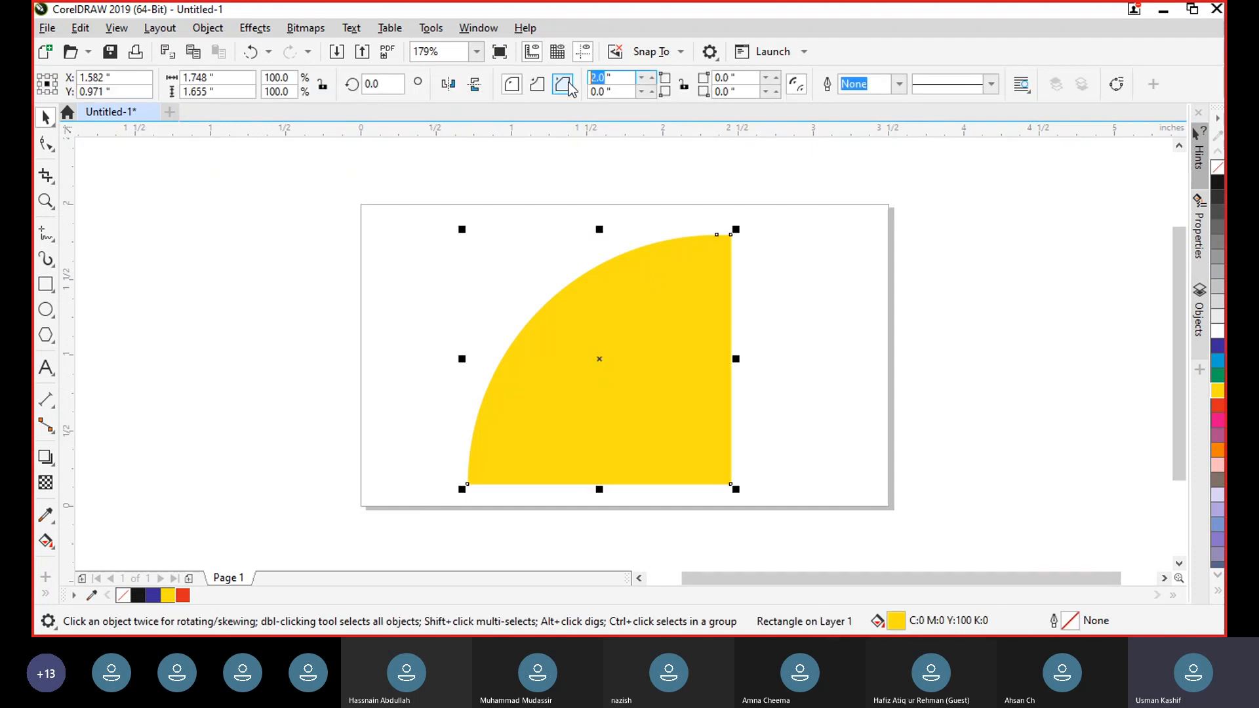
type("0")
key("Return")
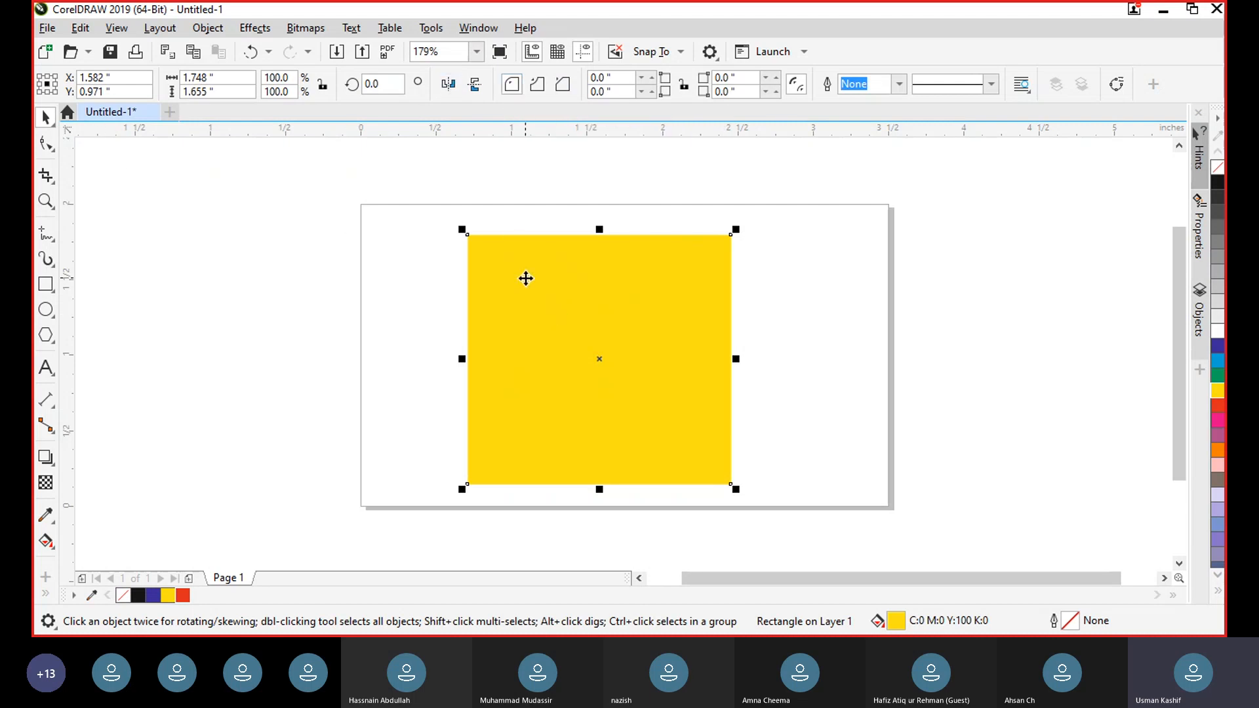
Step: Round all four corners to about 0.325 in by pulling a corner node with the Shape tool, and undo the rounding
left_click(46, 143)
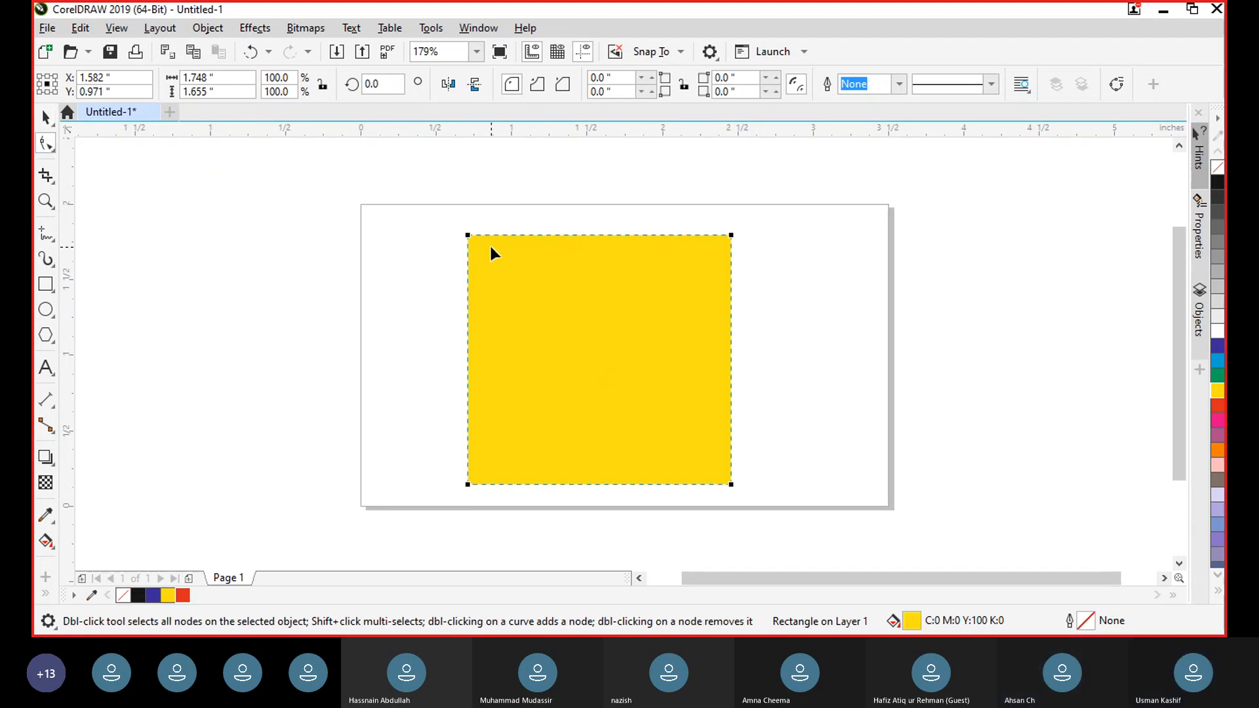
left_click(49, 145)
left_click(95, 145)
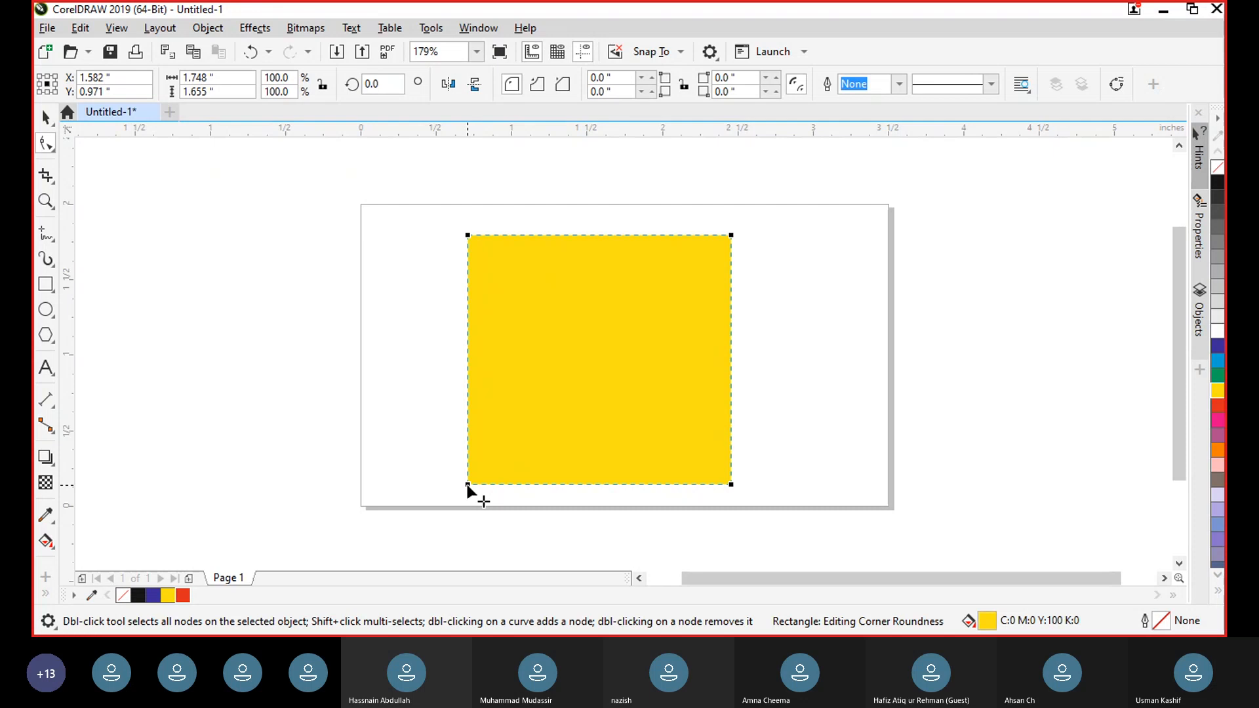
left_click_drag(468, 485, 517, 442)
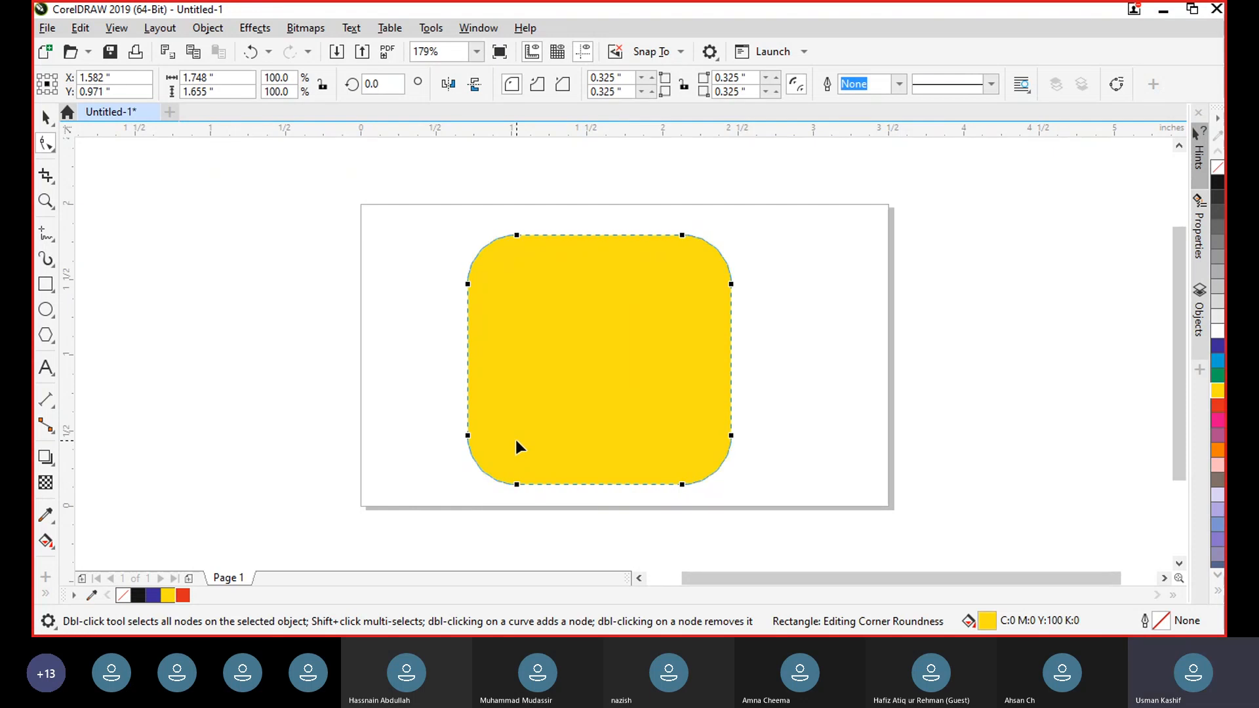
key("ctrl+z")
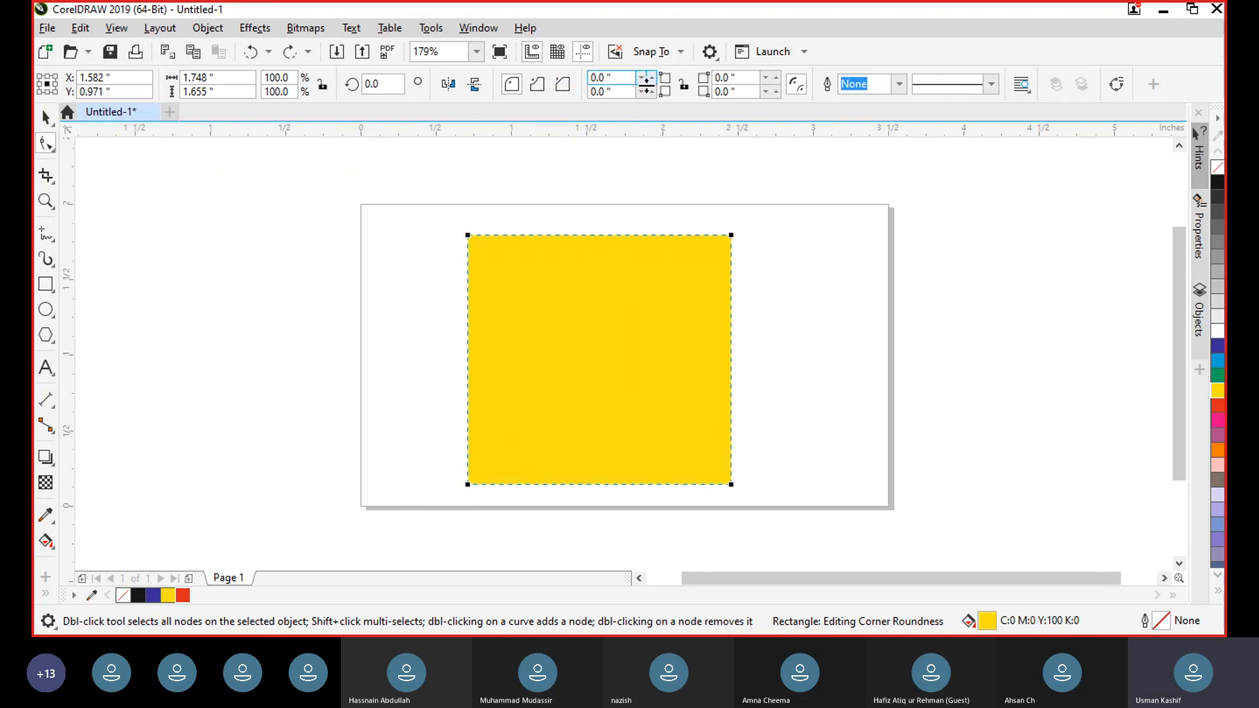
Step: Switch back to the Pick tool and reselect the yellow rectangle
left_click(44, 120)
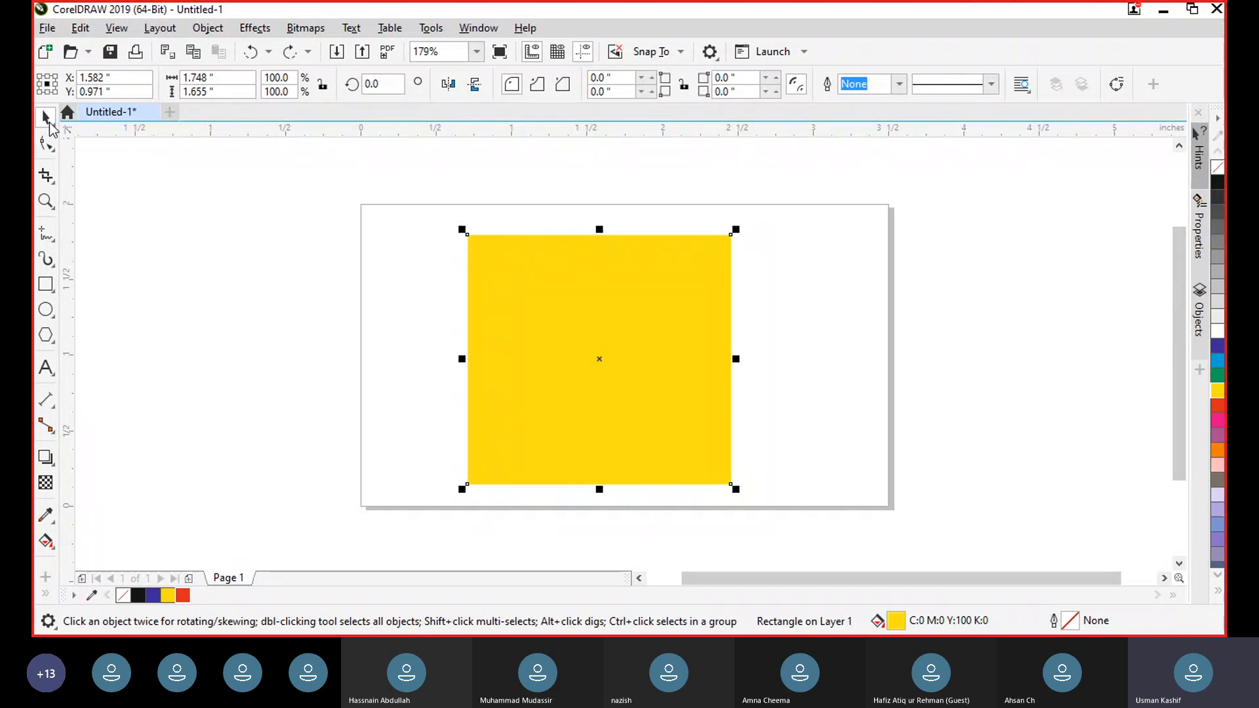
left_click(390, 251)
left_click(562, 346)
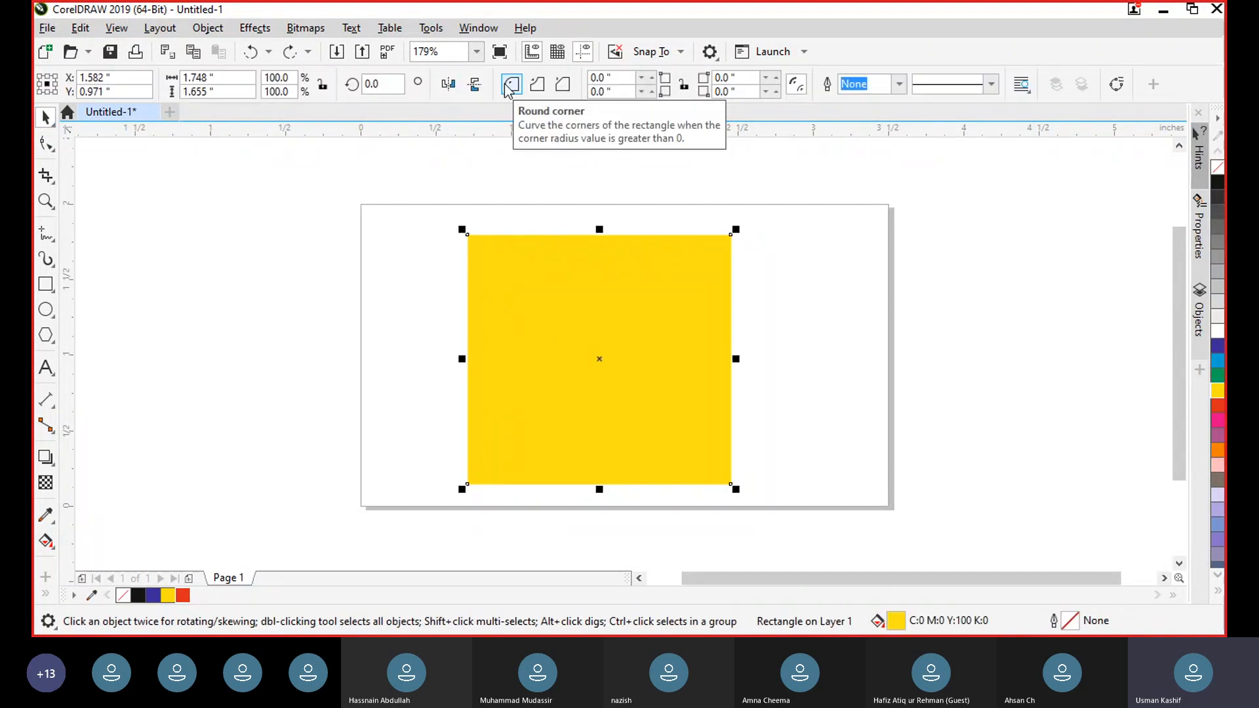
Step: Raise the round radius of only the top-left corner to 0.32 in, and undo the last radius increase
left_click(562, 83)
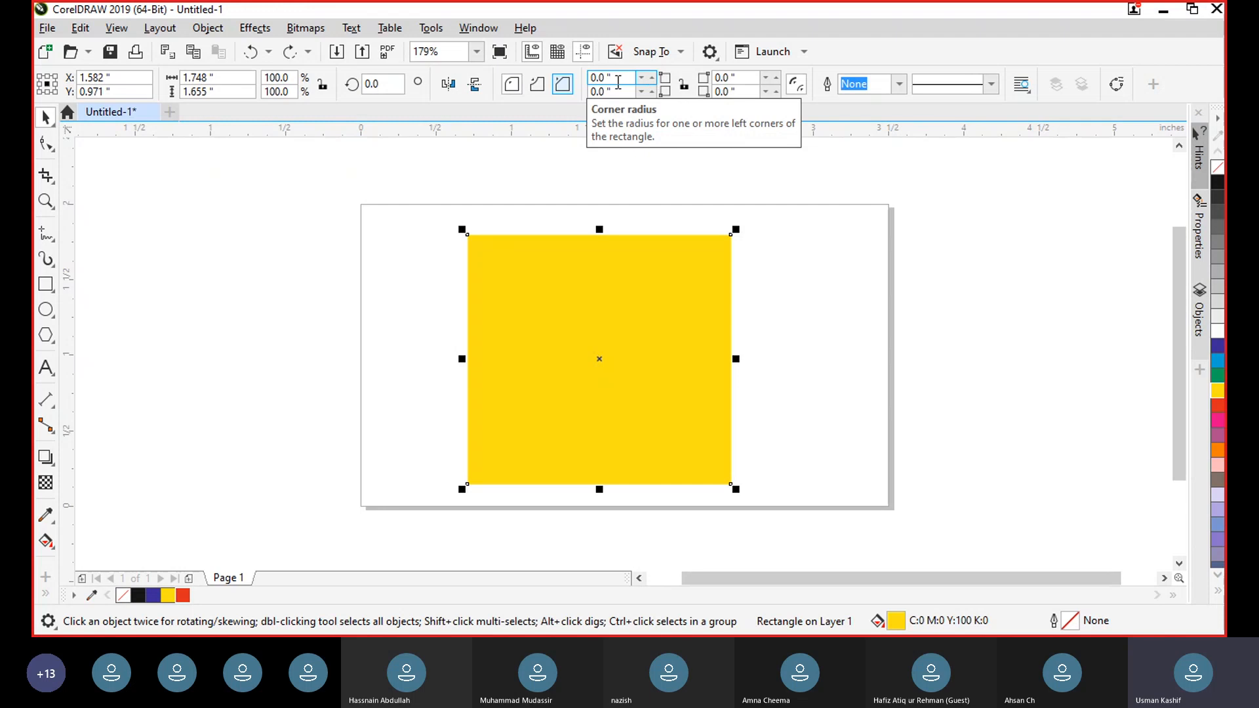
left_click(653, 77)
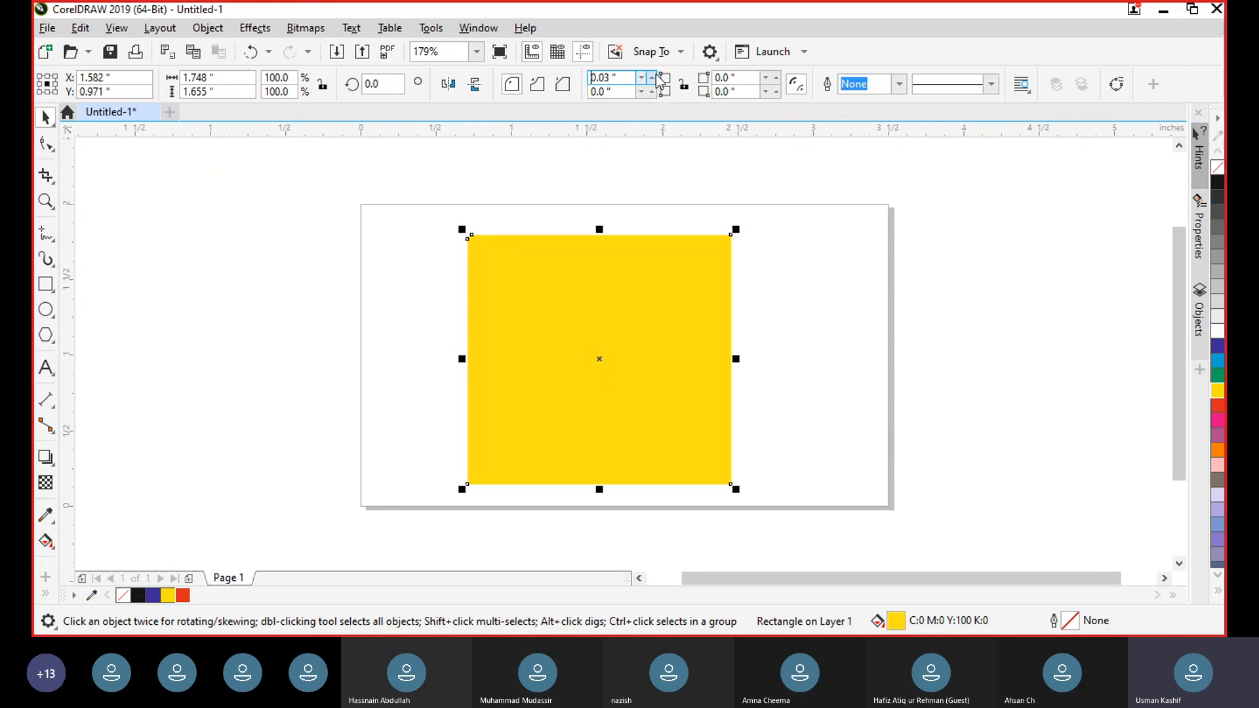
left_click(652, 77)
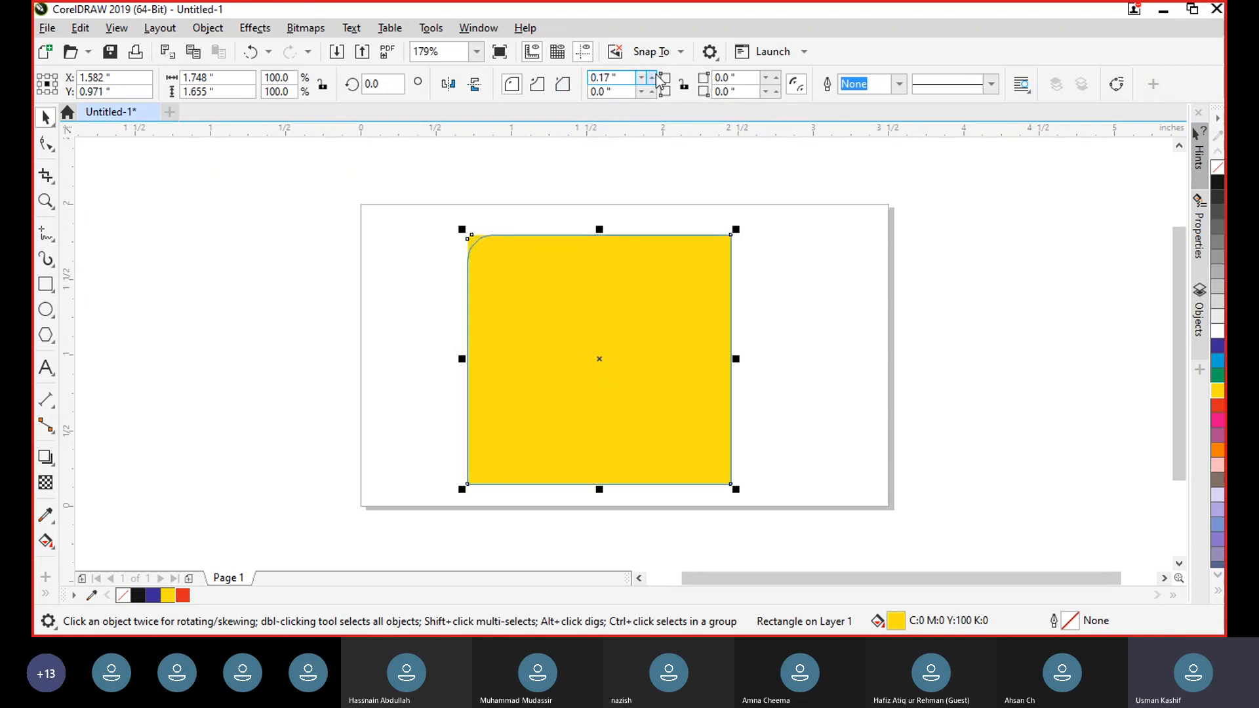
left_click(652, 77)
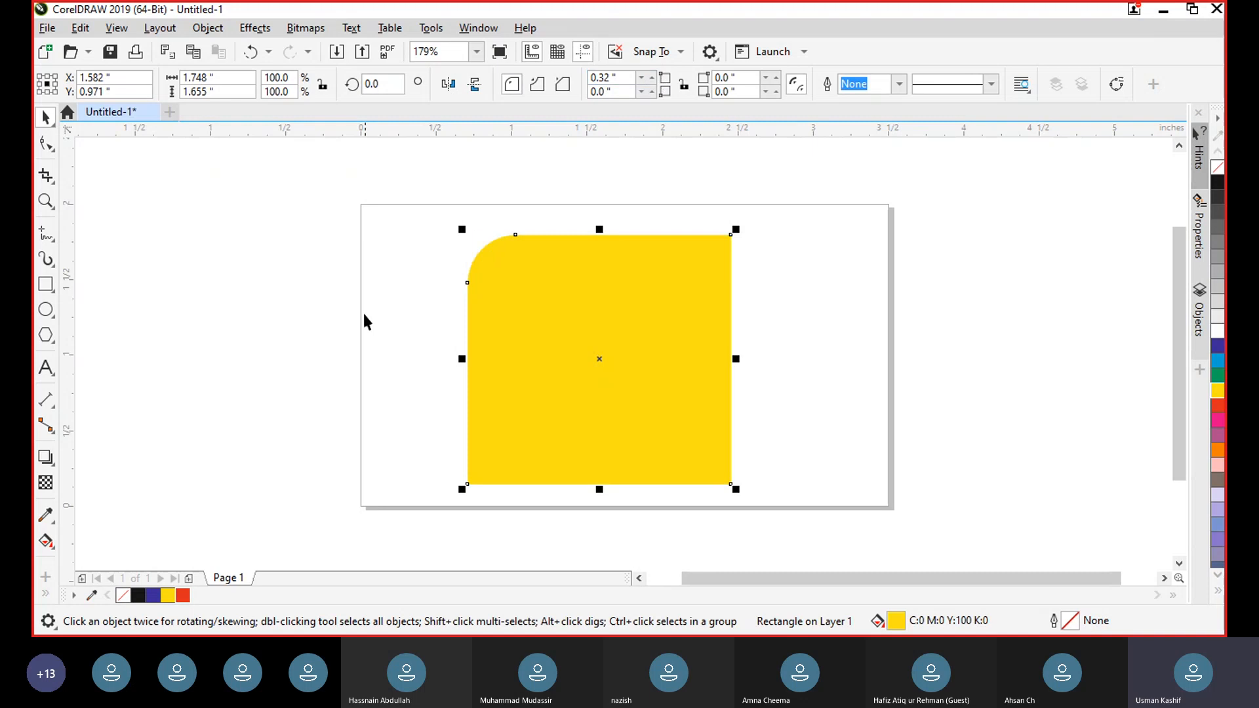
key("ctrl+z")
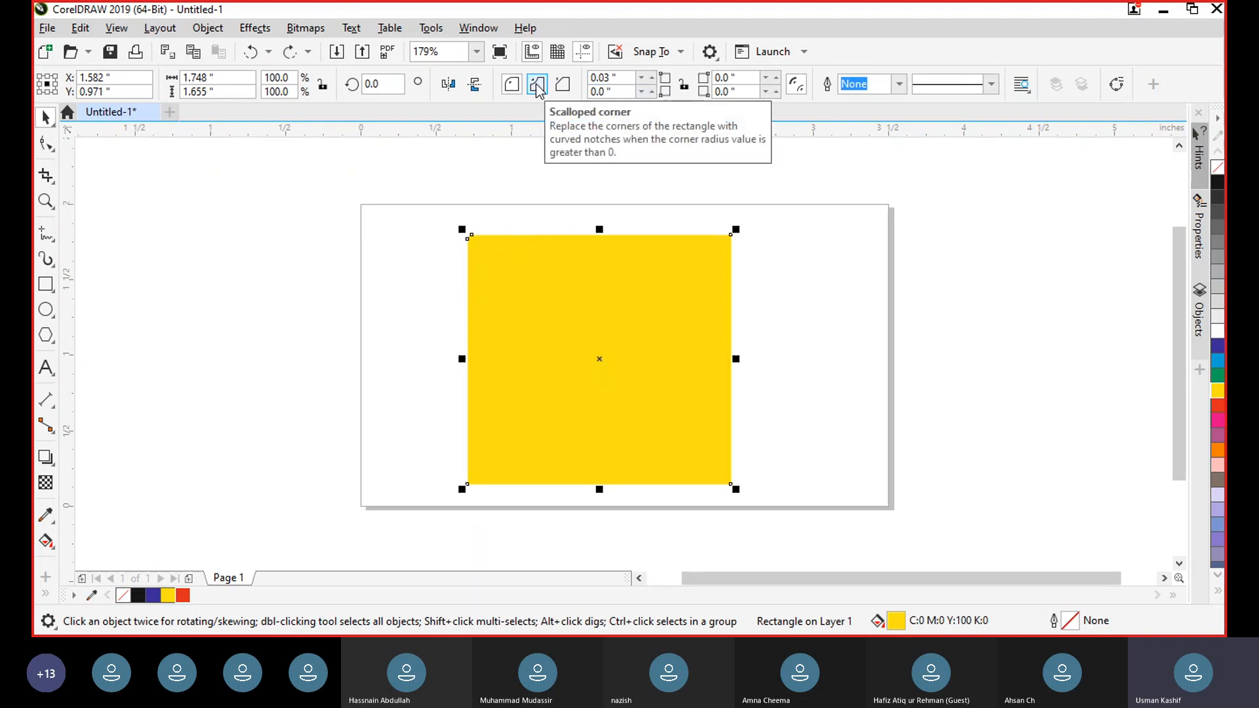
Step: Apply the scalloped corner style and raise the top-left corner radius to 0.46 in
left_click(653, 77)
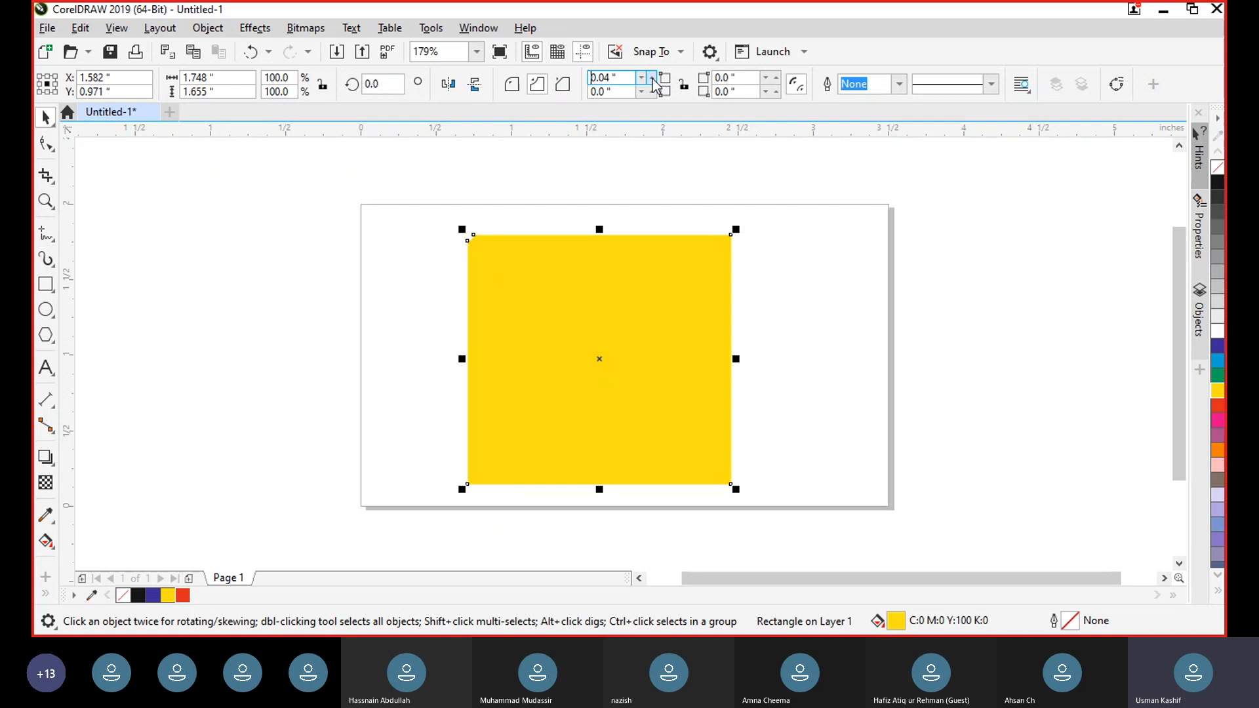
left_click_drag(653, 77, 652, 78)
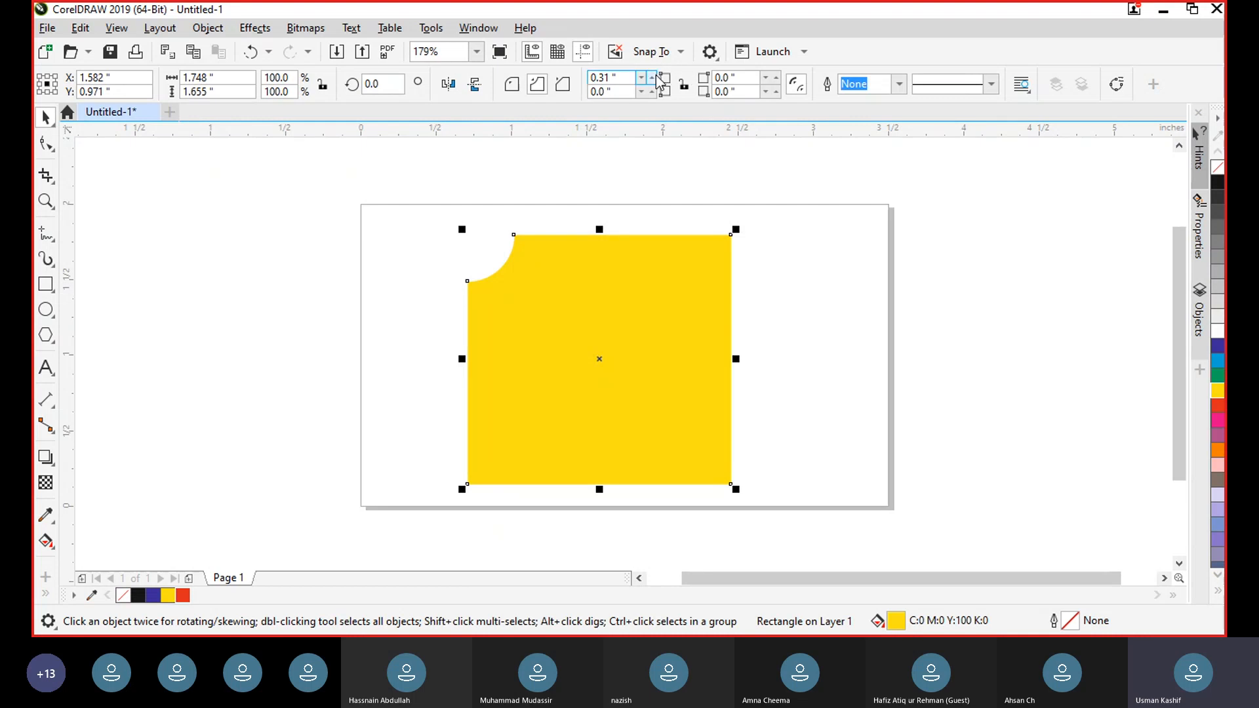
left_click_drag(652, 78, 651, 85)
left_click(771, 269)
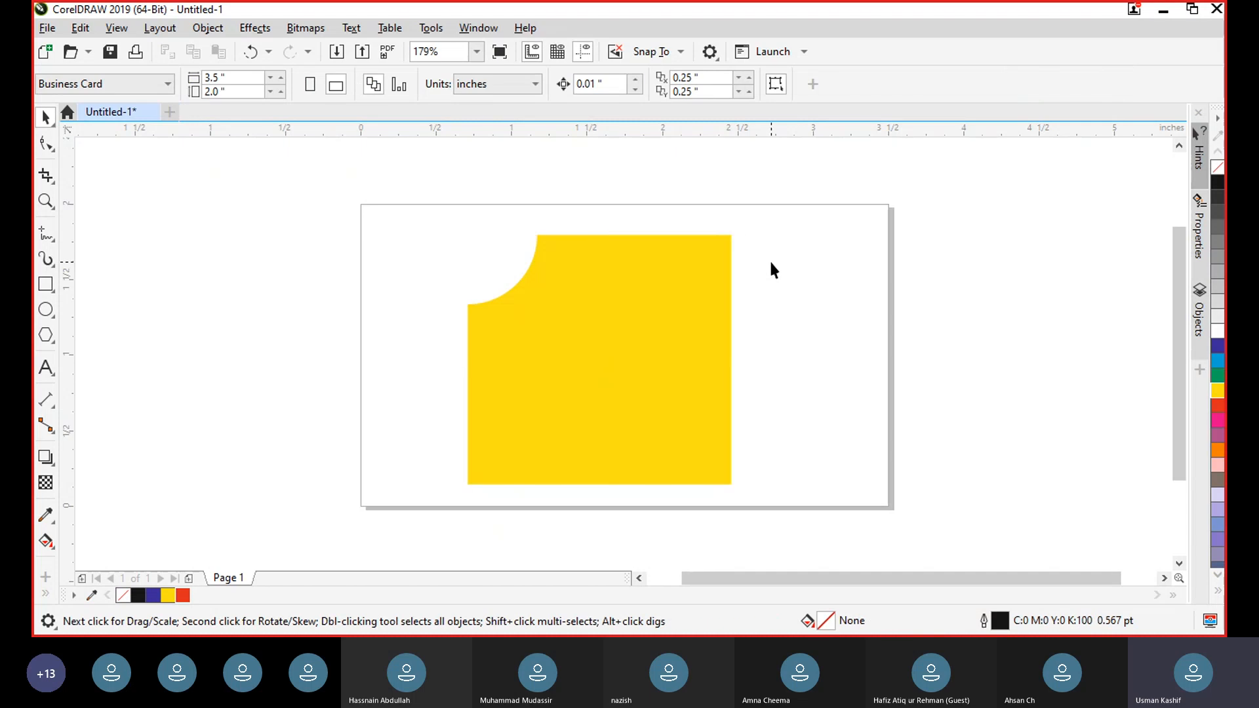
left_click(685, 300)
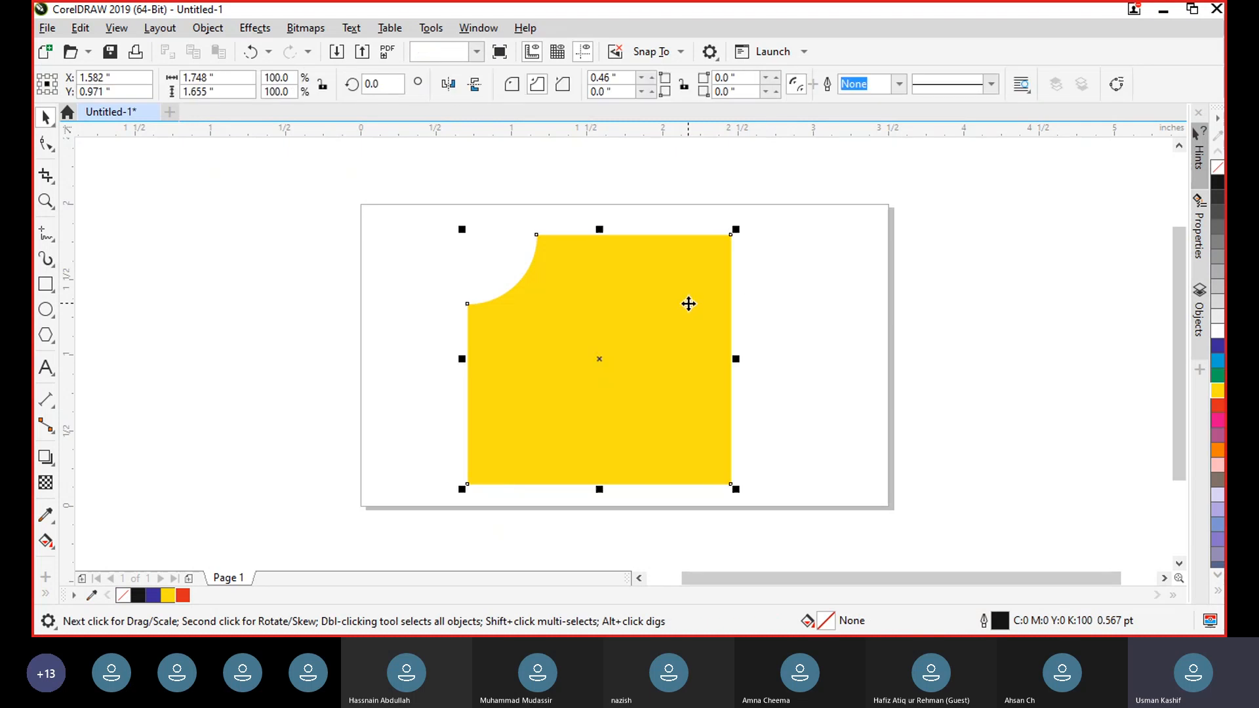
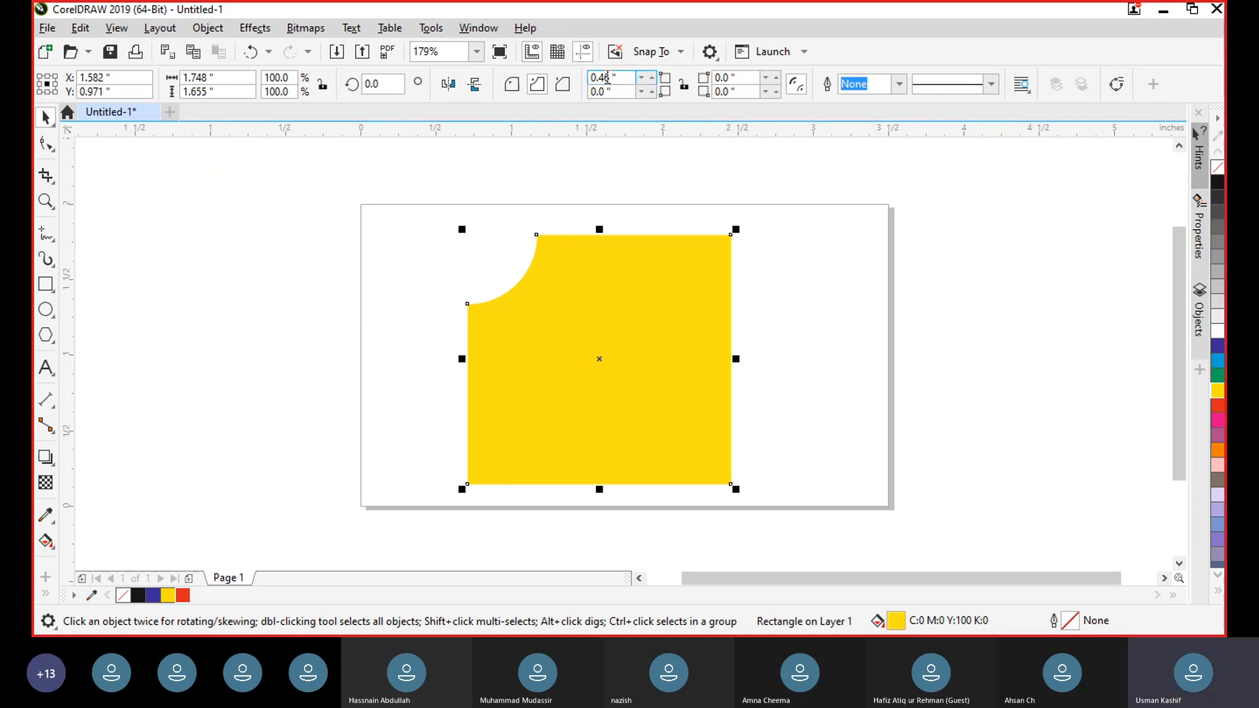
Step: Set the scalloped top-left corner's radius back to 0
double_click(602, 77)
type("0")
key("Return")
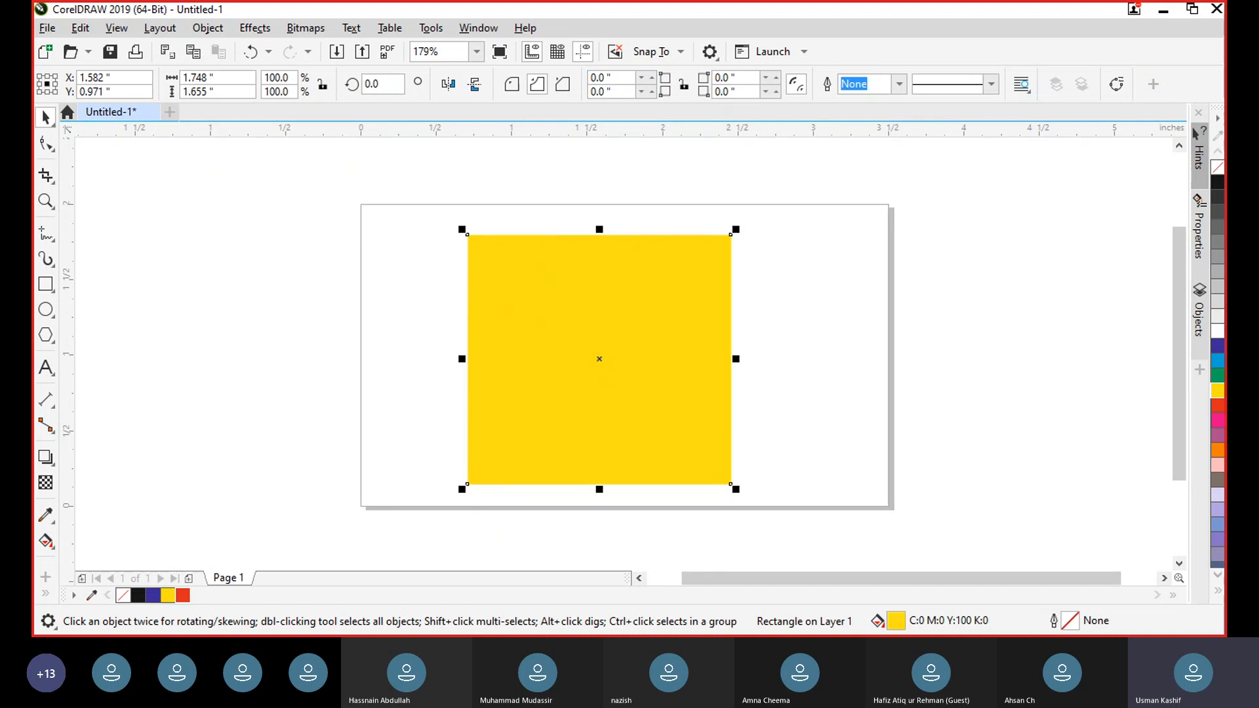
Step: Apply the chamfered corner style, gradually enlarge the rectangle's top-left corner cut, and deselect the rectangle
left_click(562, 87)
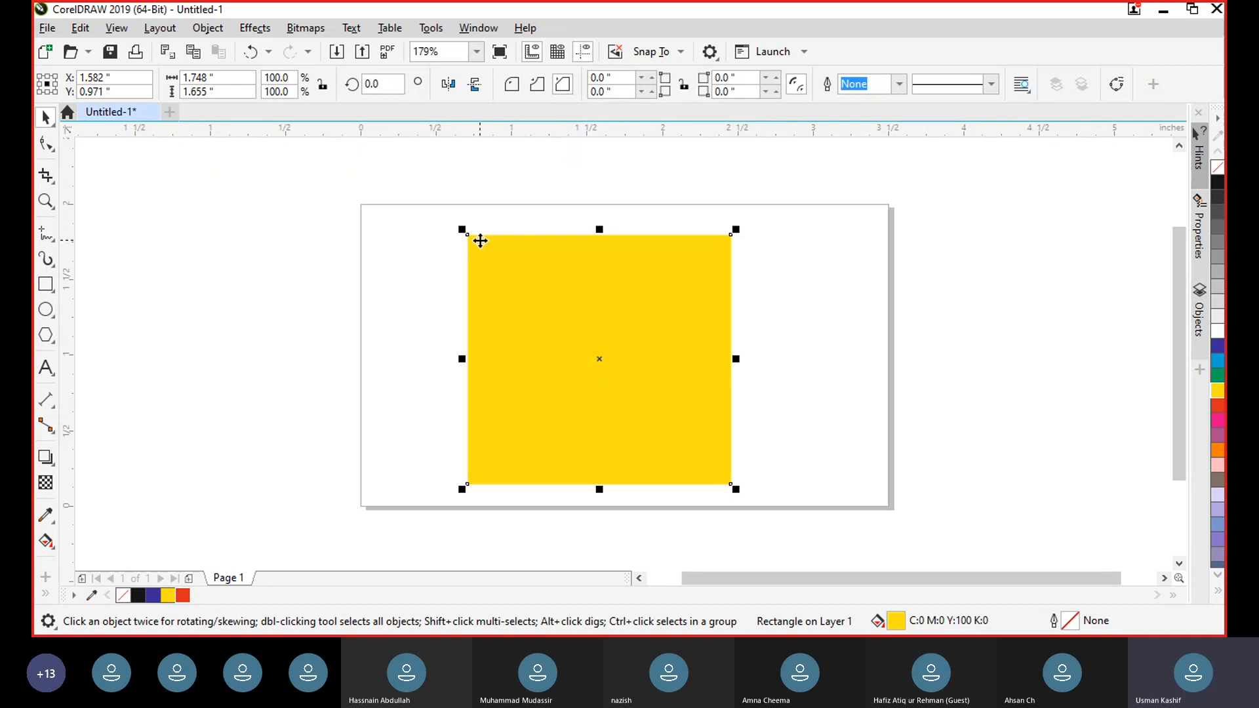
left_click(651, 78)
left_click_drag(651, 78, 651, 78)
left_click(343, 392)
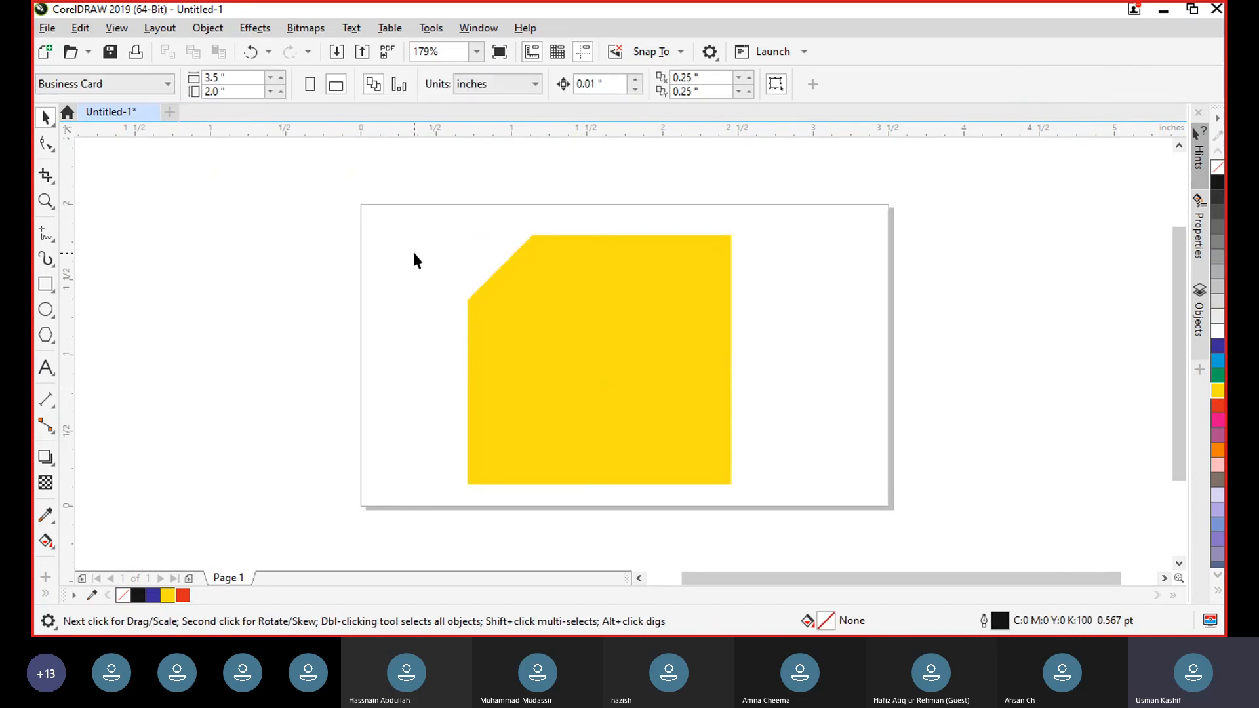
Step: Select the yellow rectangle, try the scalloped and chamfered corner styles, and finish with the round corner style
left_click_drag(430, 197, 842, 588)
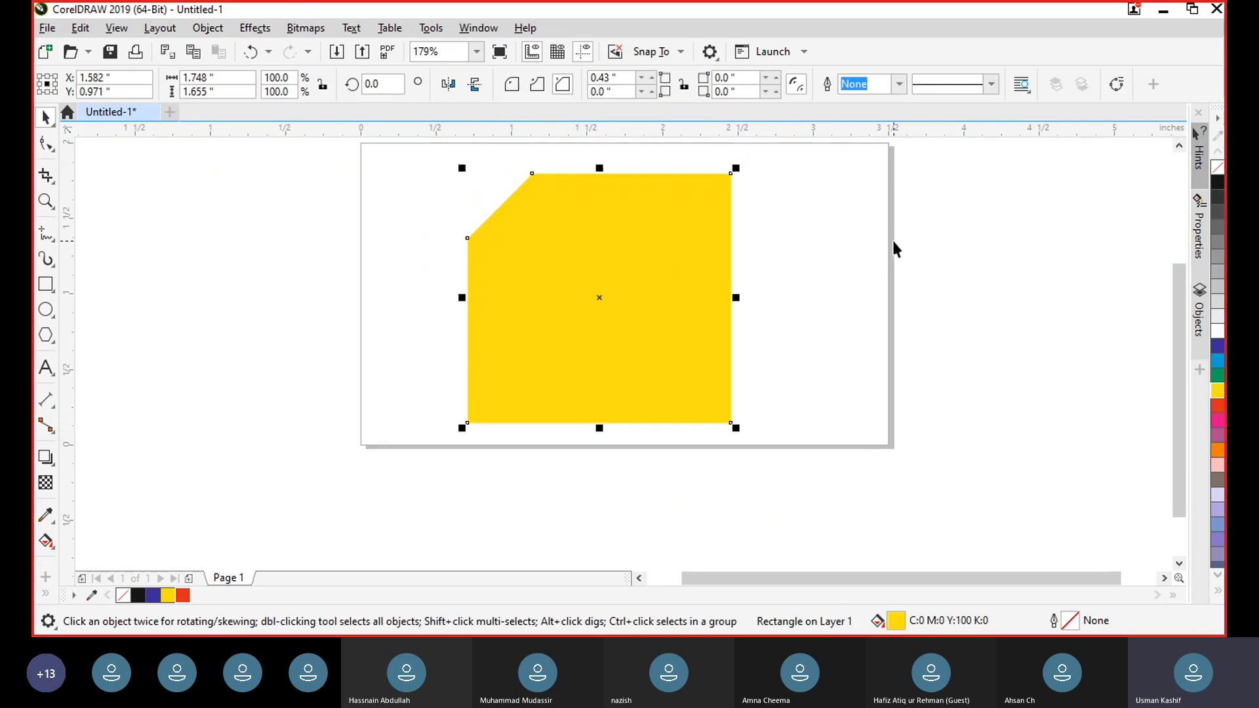
scroll(894, 248, "up", 1)
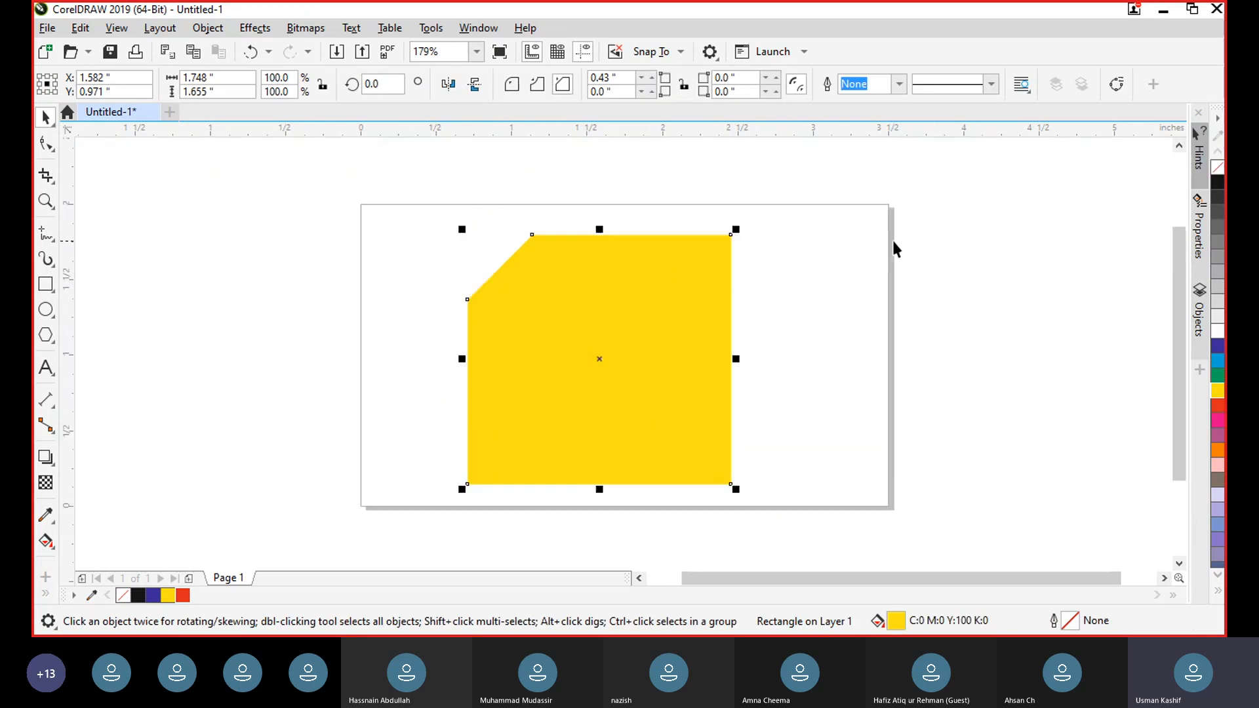
left_click(537, 85)
left_click(511, 84)
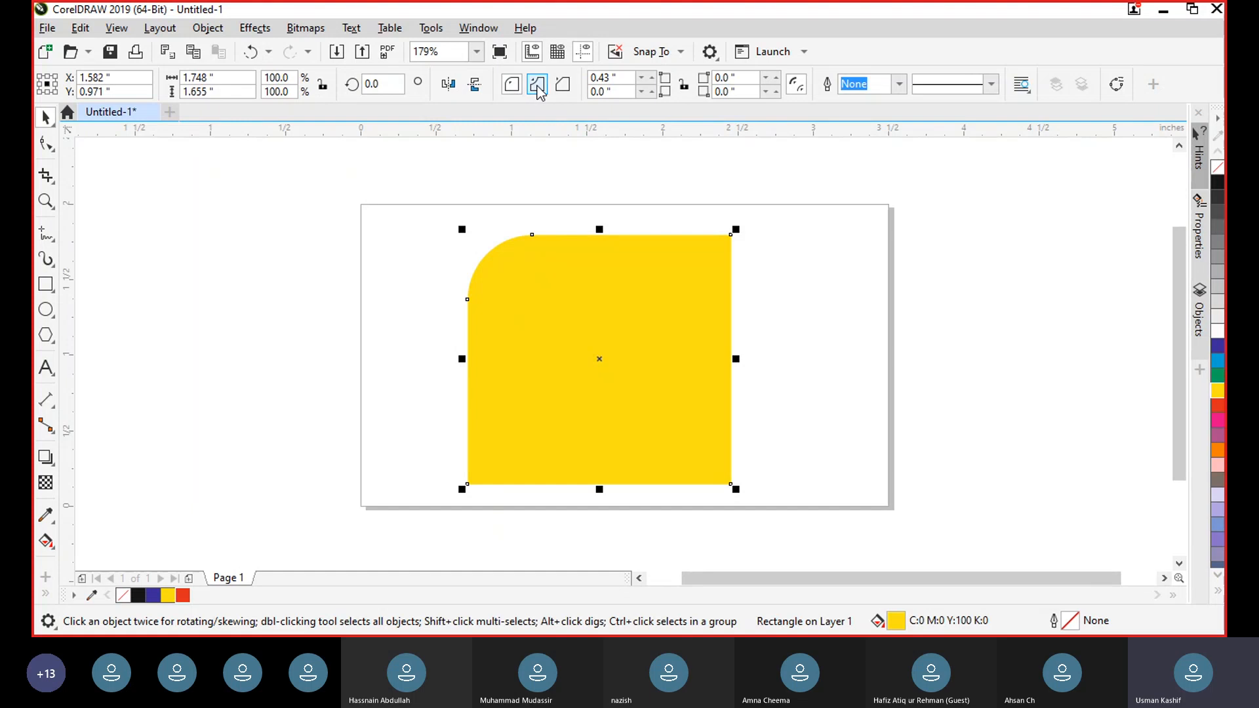
left_click(537, 83)
left_click(562, 83)
left_click(511, 84)
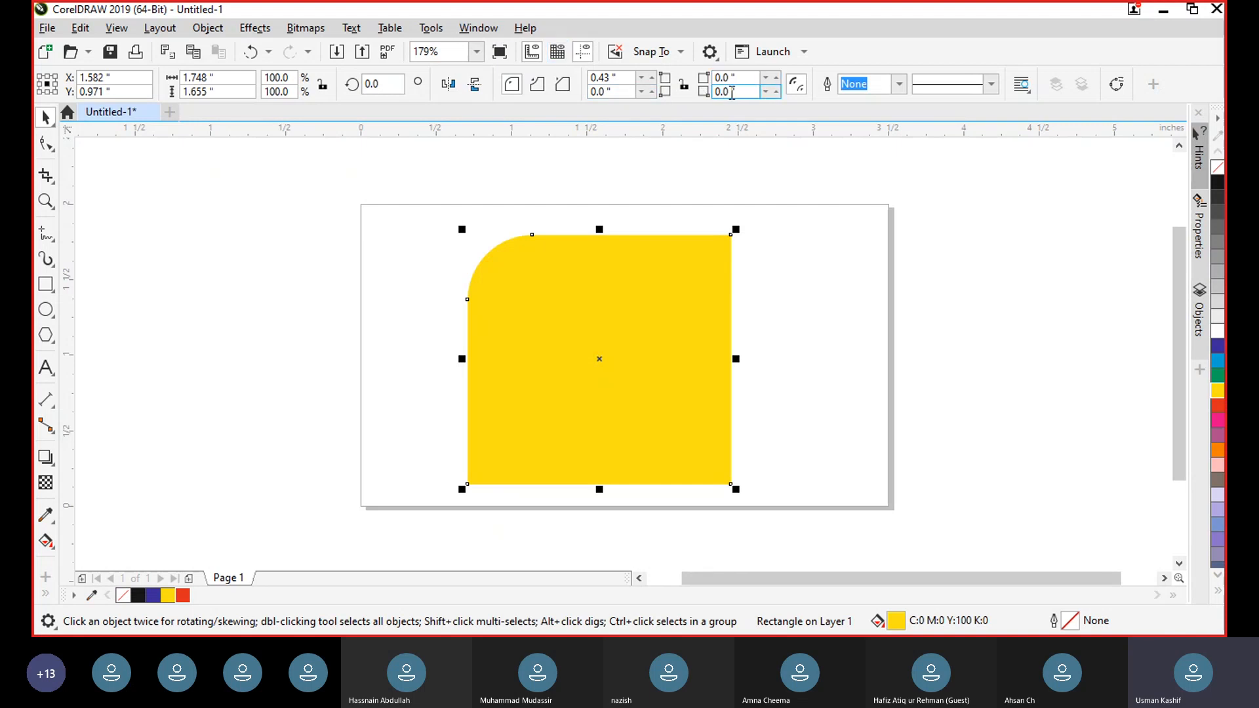
Step: Copy the top-left corner's 0.43 in radius to the bottom-right corner and deselect the rectangle
left_click_drag(609, 73, 588, 80)
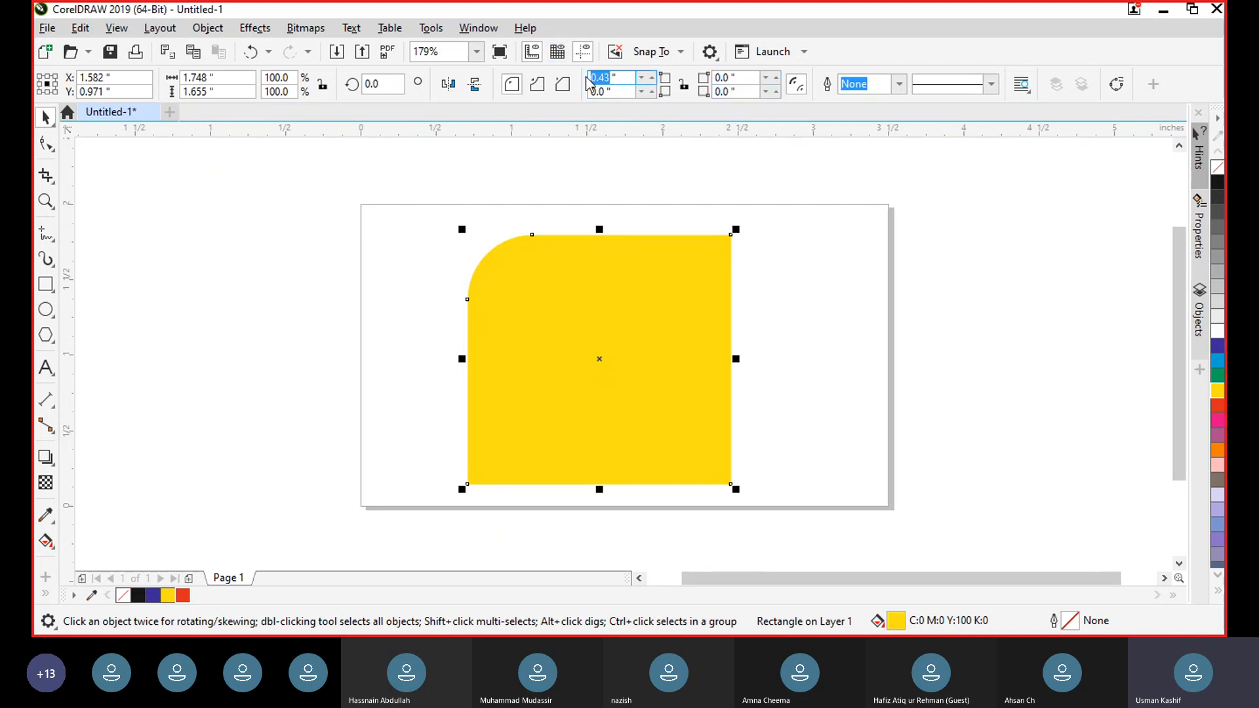
key("ctrl+c")
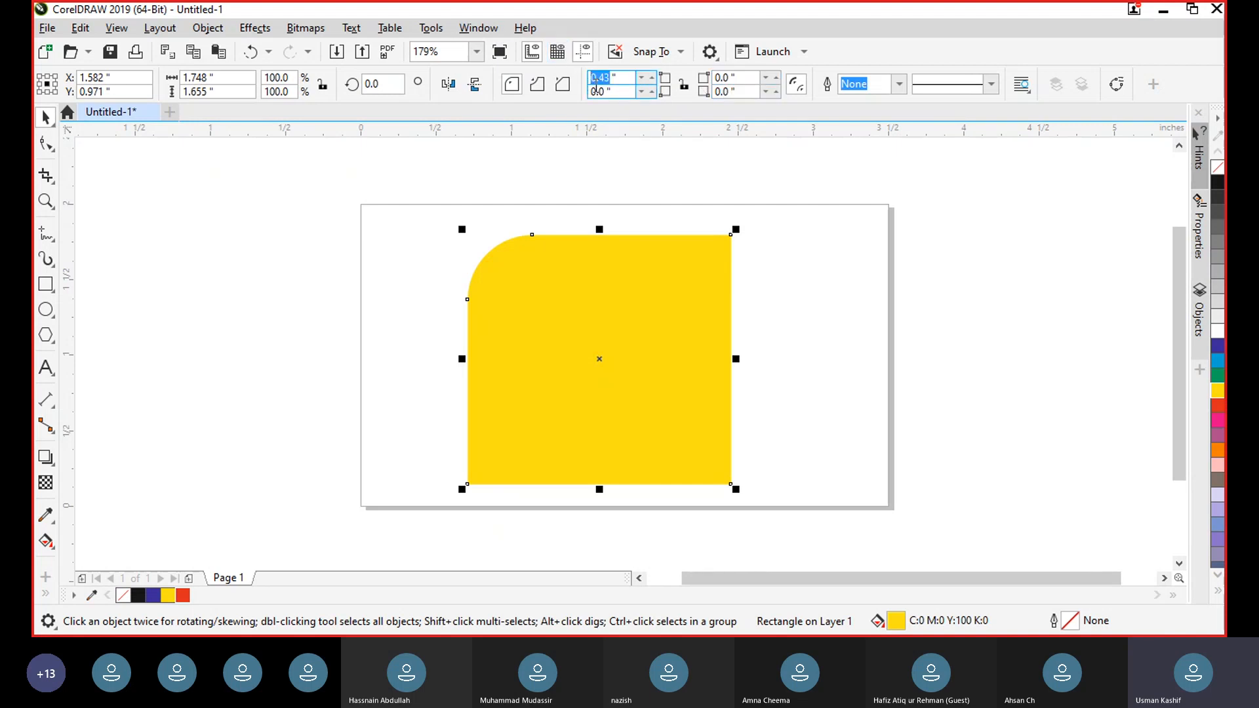
double_click(729, 92)
key("ctrl+v")
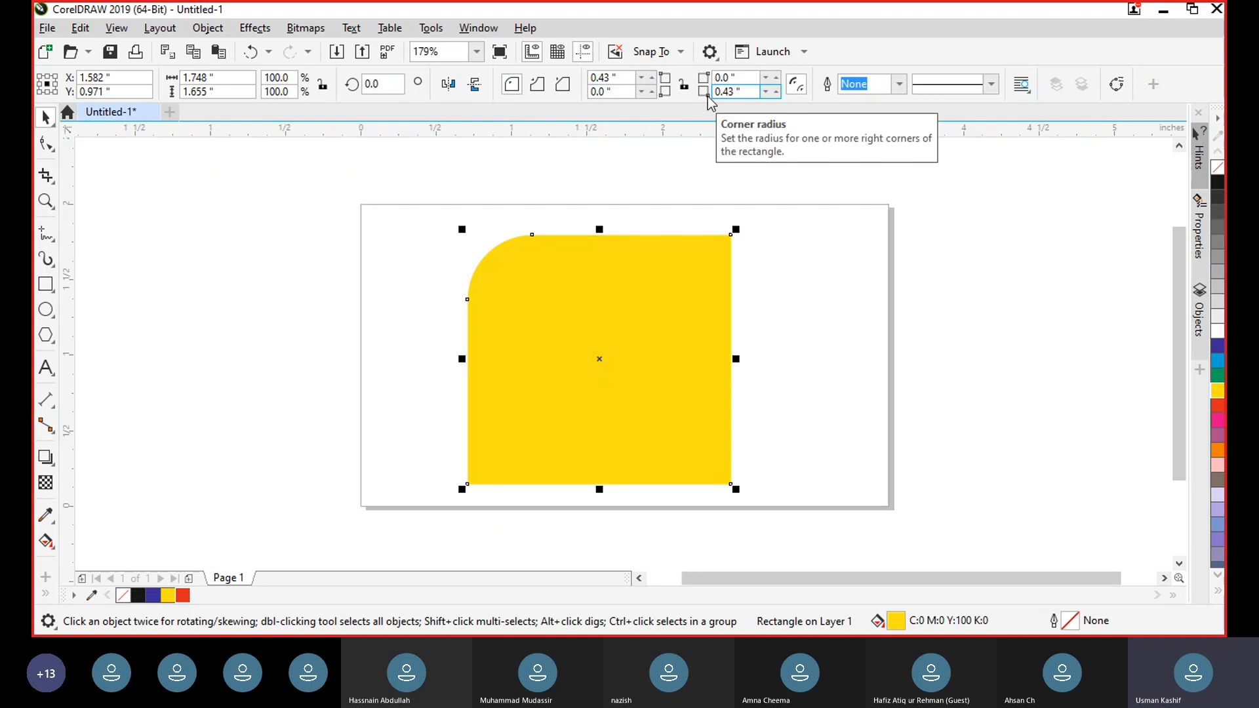
key("Return")
left_click(838, 334)
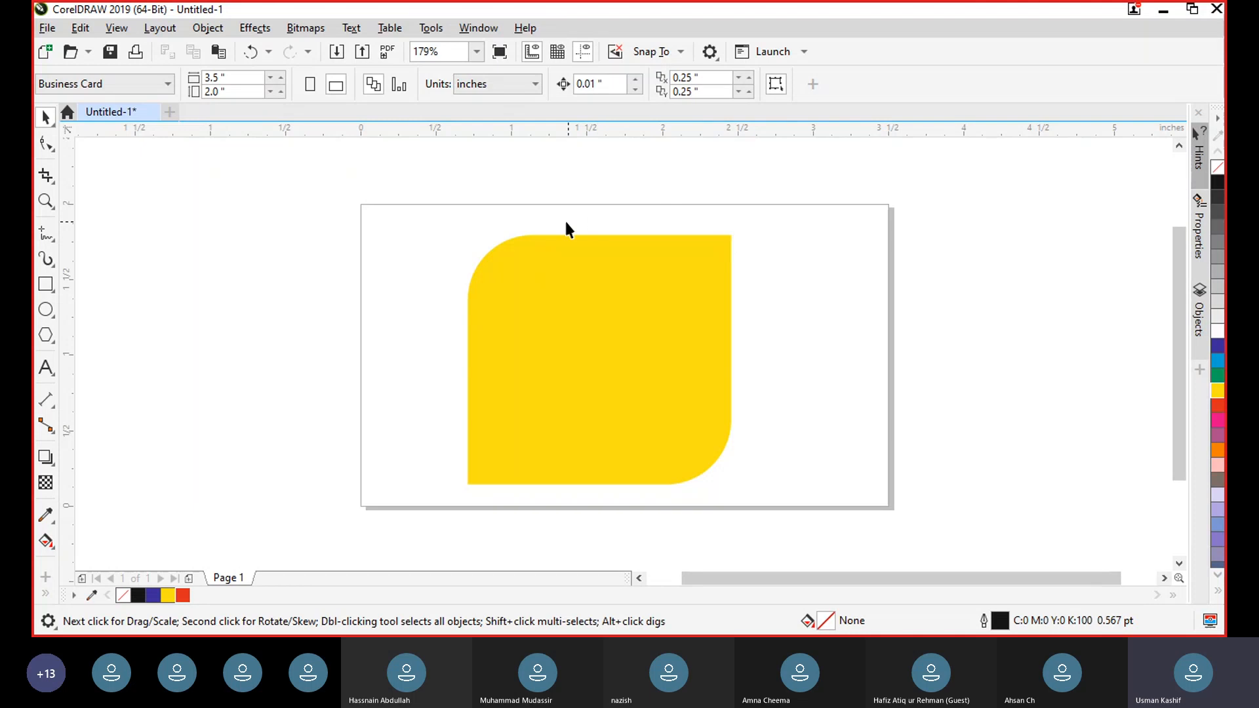
Step: Try the scalloped and chamfered styles on the rectangle's two opposite cut corners, ending with the round style
left_click(558, 306)
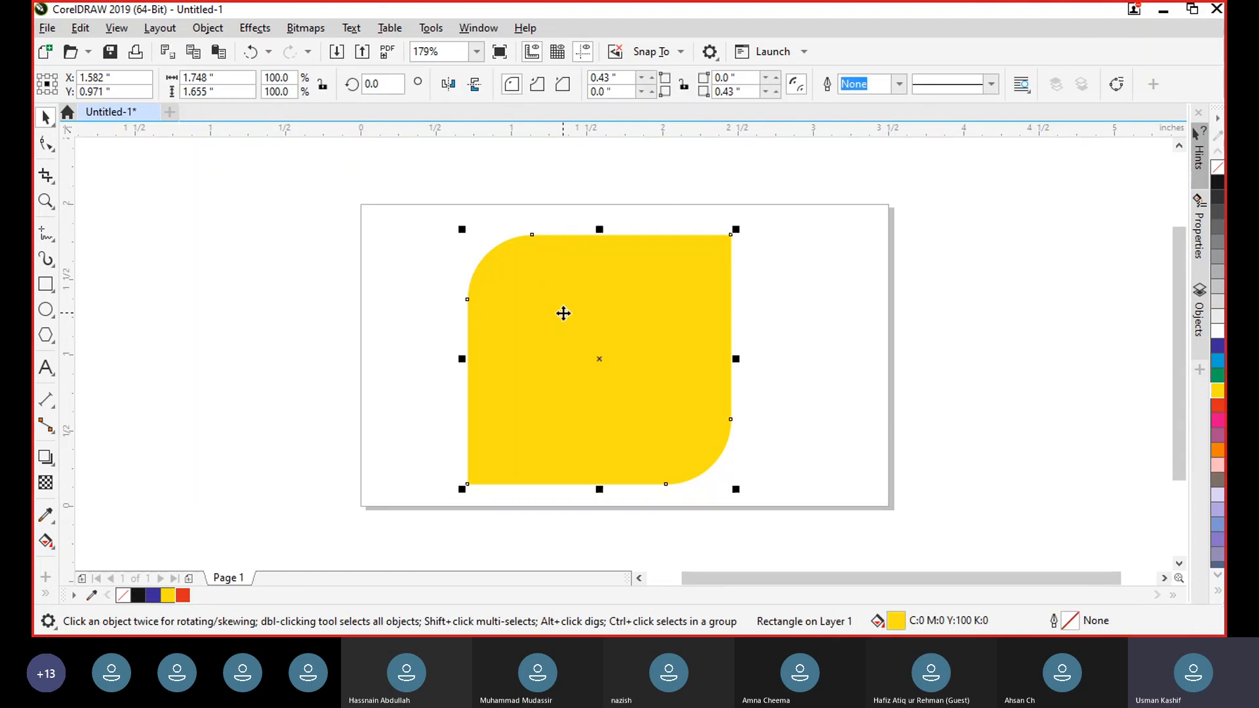
left_click(534, 92)
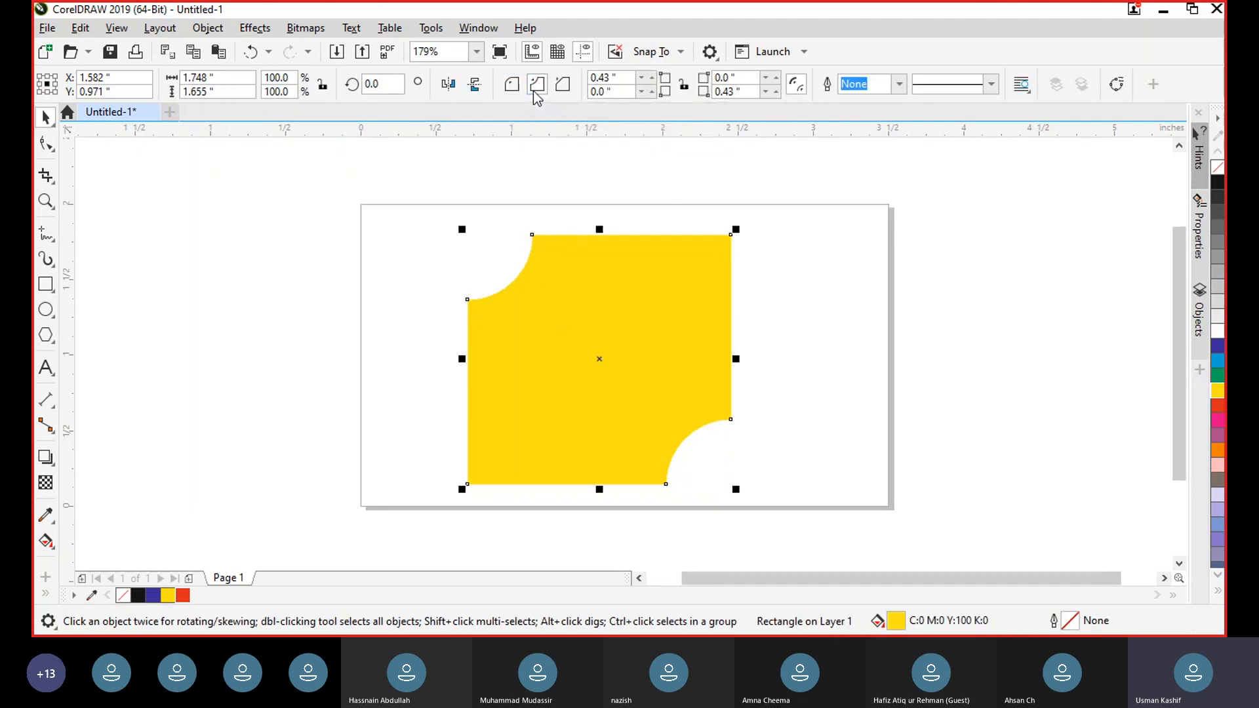
left_click(562, 85)
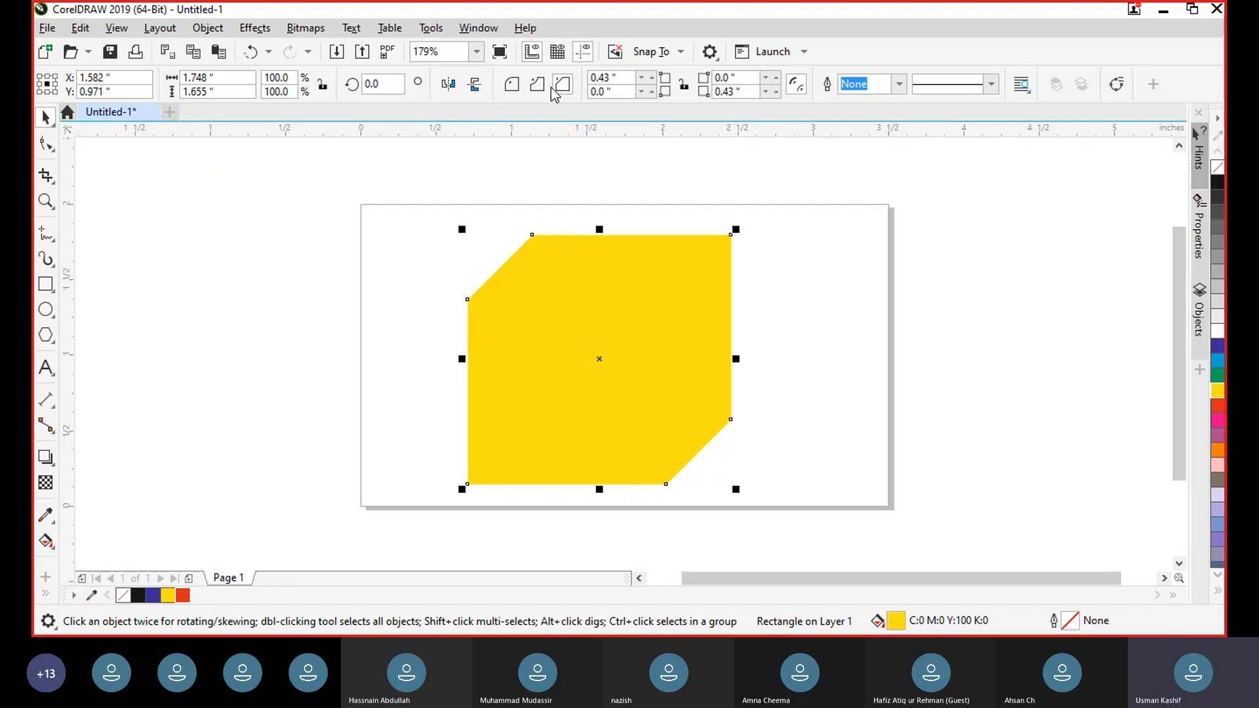
left_click(535, 90)
left_click(513, 91)
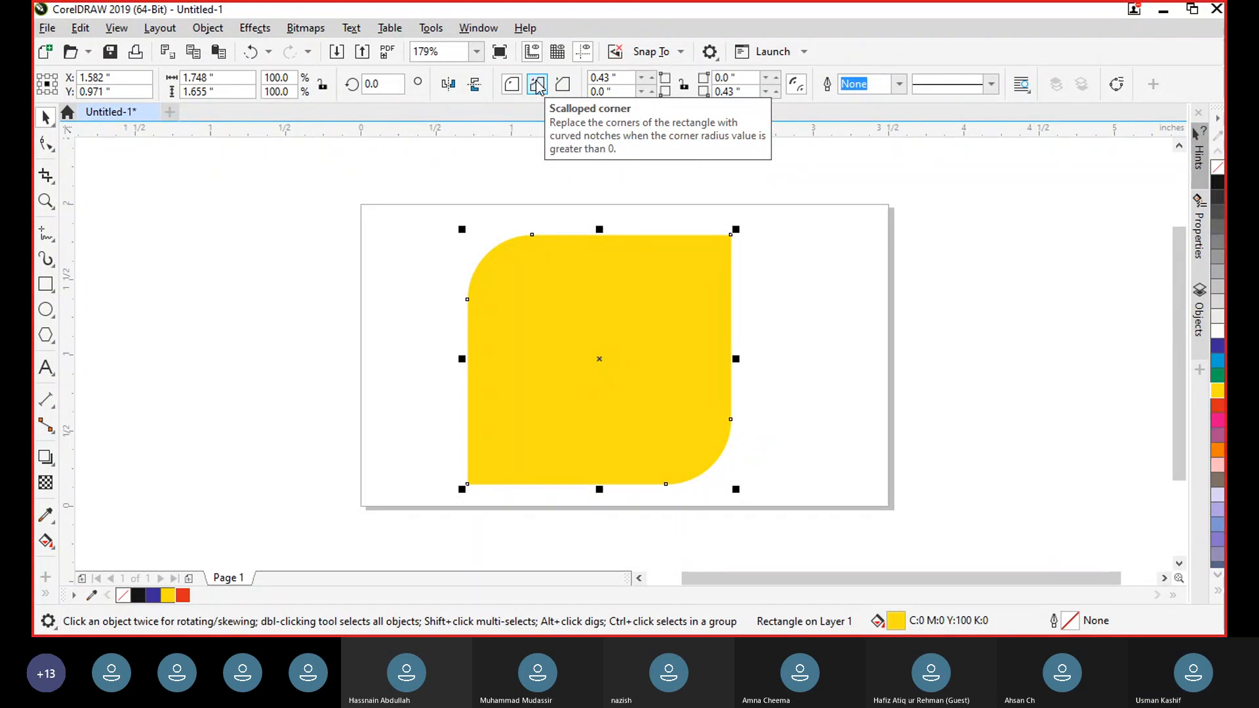
Step: Move the yellow rectangle slightly to the right, to about X 1.727 in, Y 0.959 in, and deselect it
left_click(731, 78)
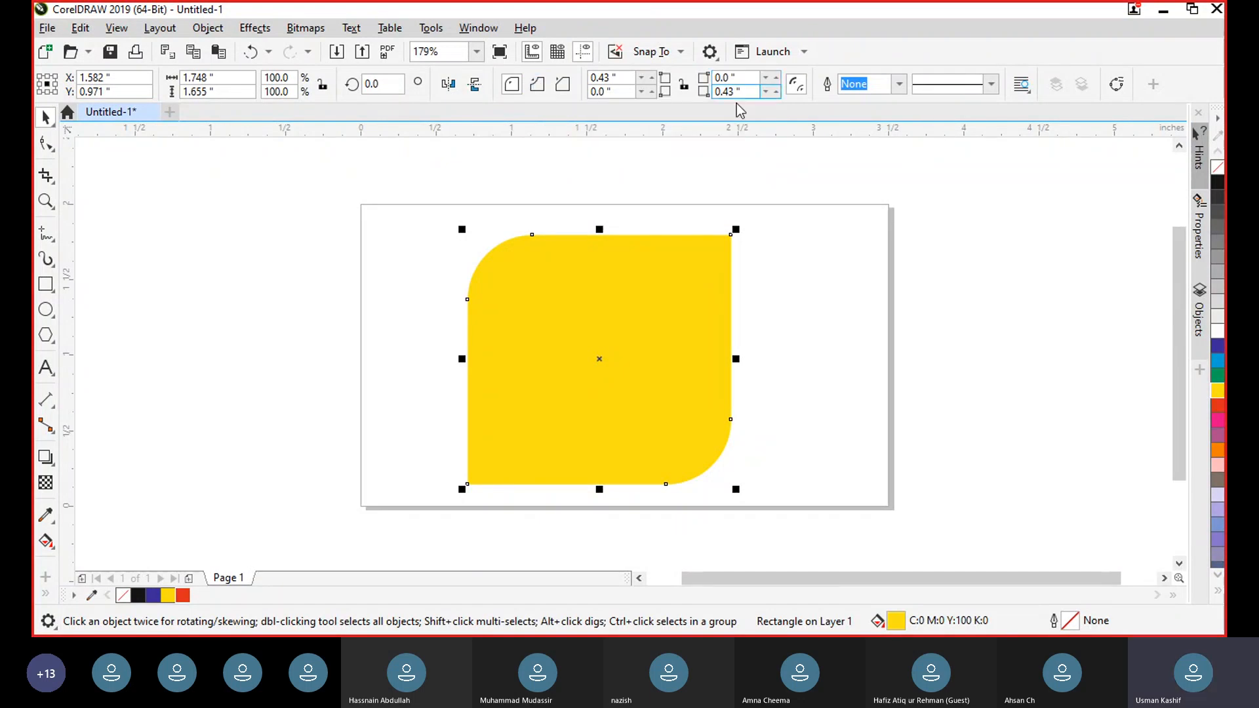
left_click(804, 89)
mouse_move(695, 310)
left_mouse_down()
mouse_move(685, 318)
mouse_move(740, 303)
mouse_move(710, 302)
left_mouse_up()
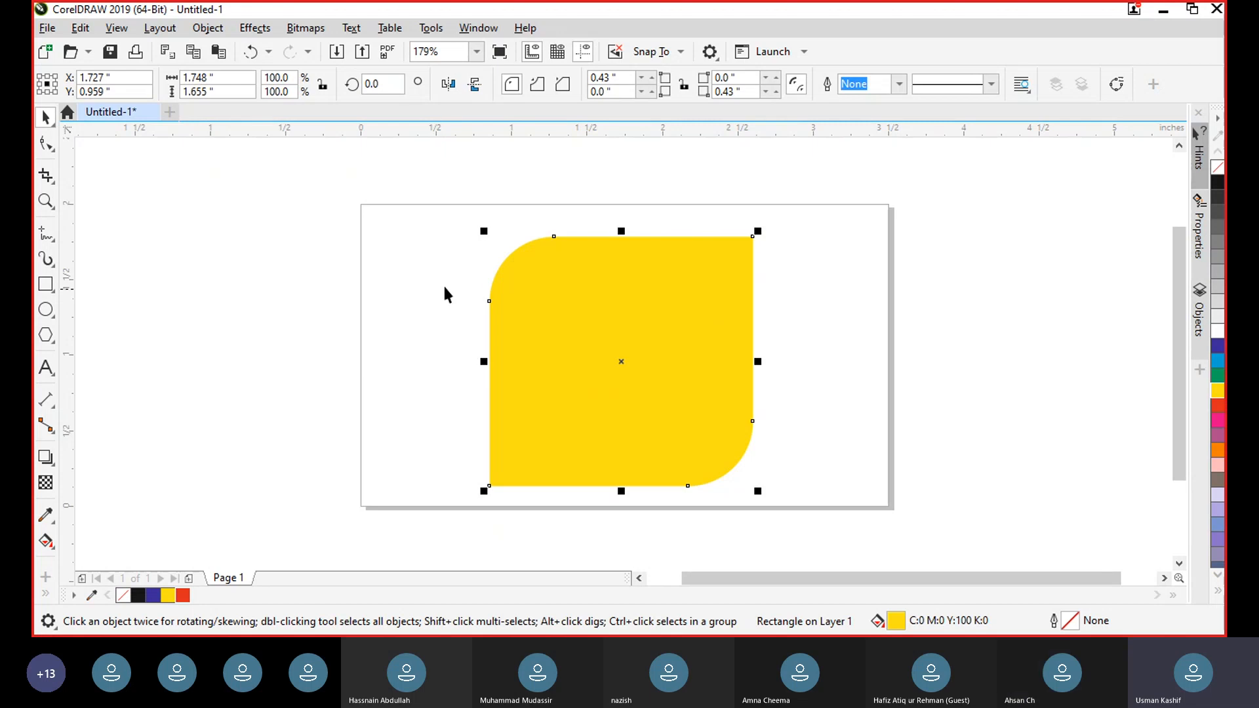
left_click(803, 248)
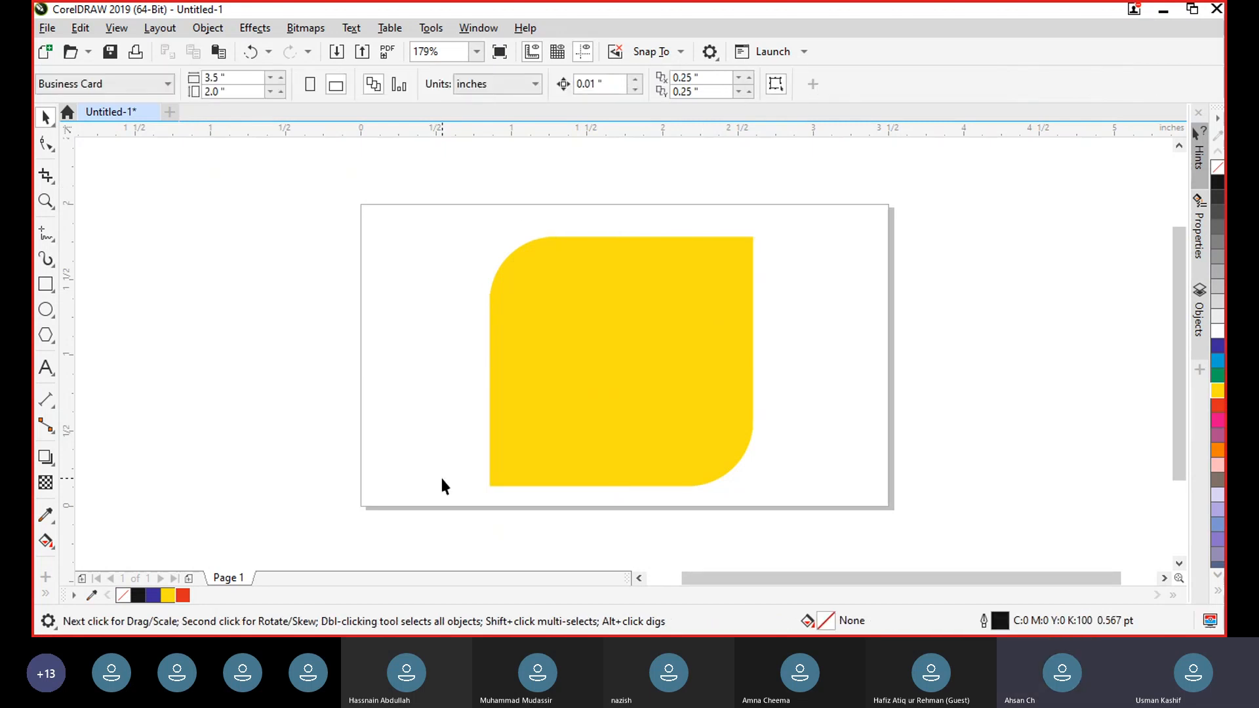
left_click(564, 388)
left_click(433, 28)
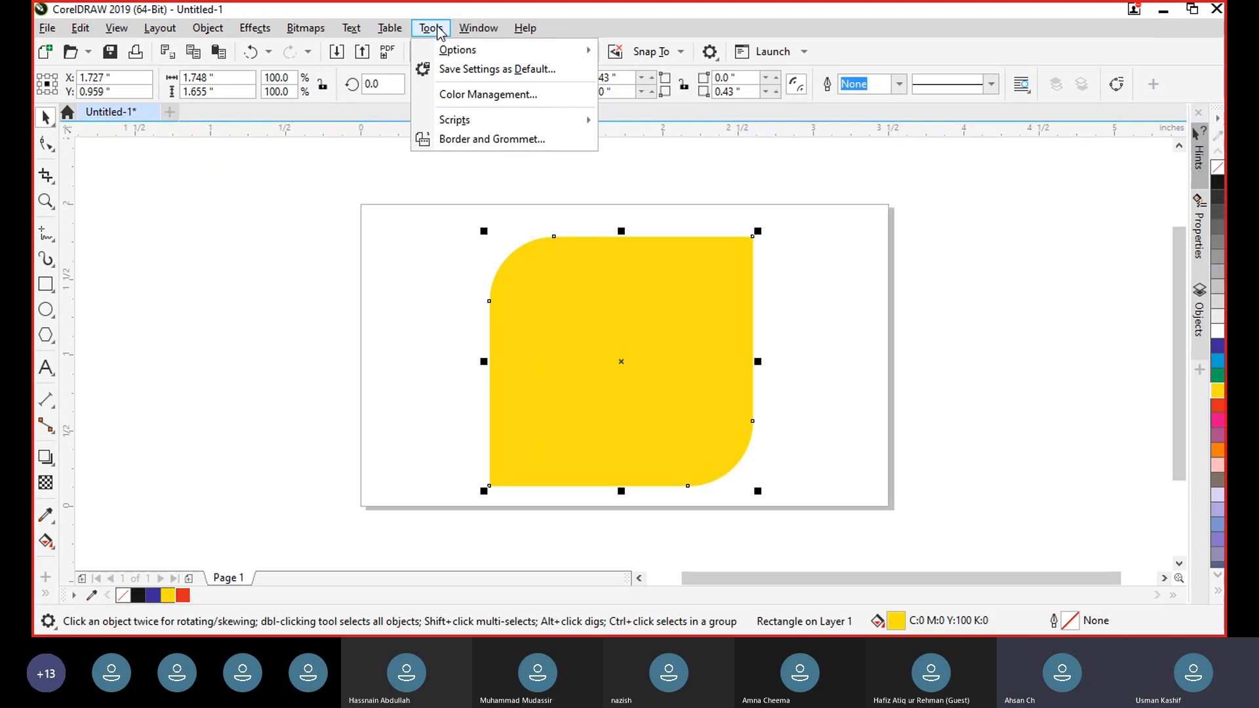
mouse_move(468, 31)
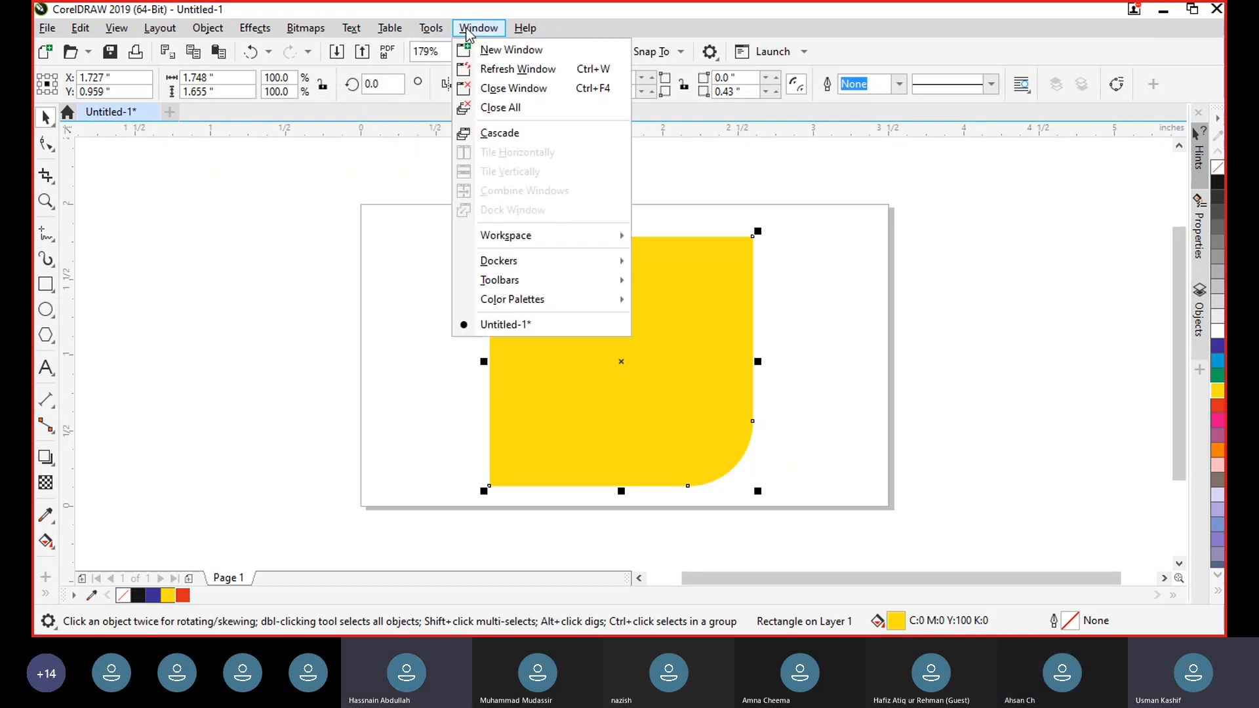
mouse_move(335, 30)
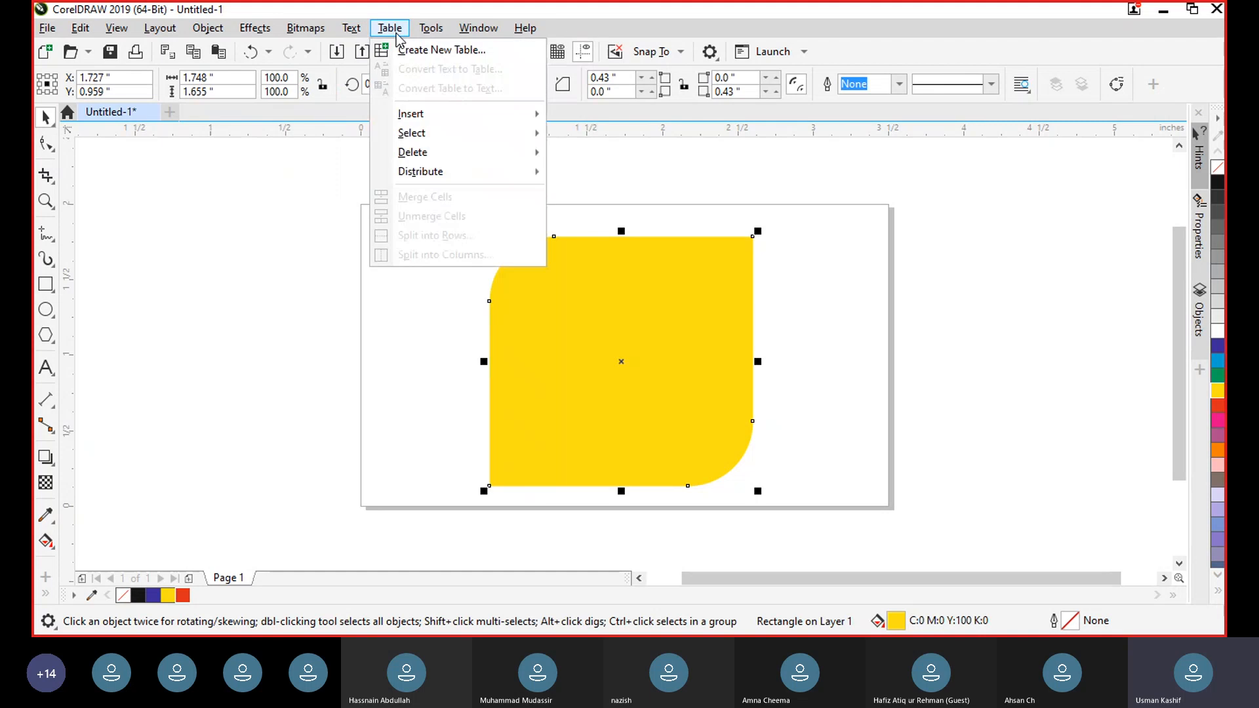
mouse_move(419, 39)
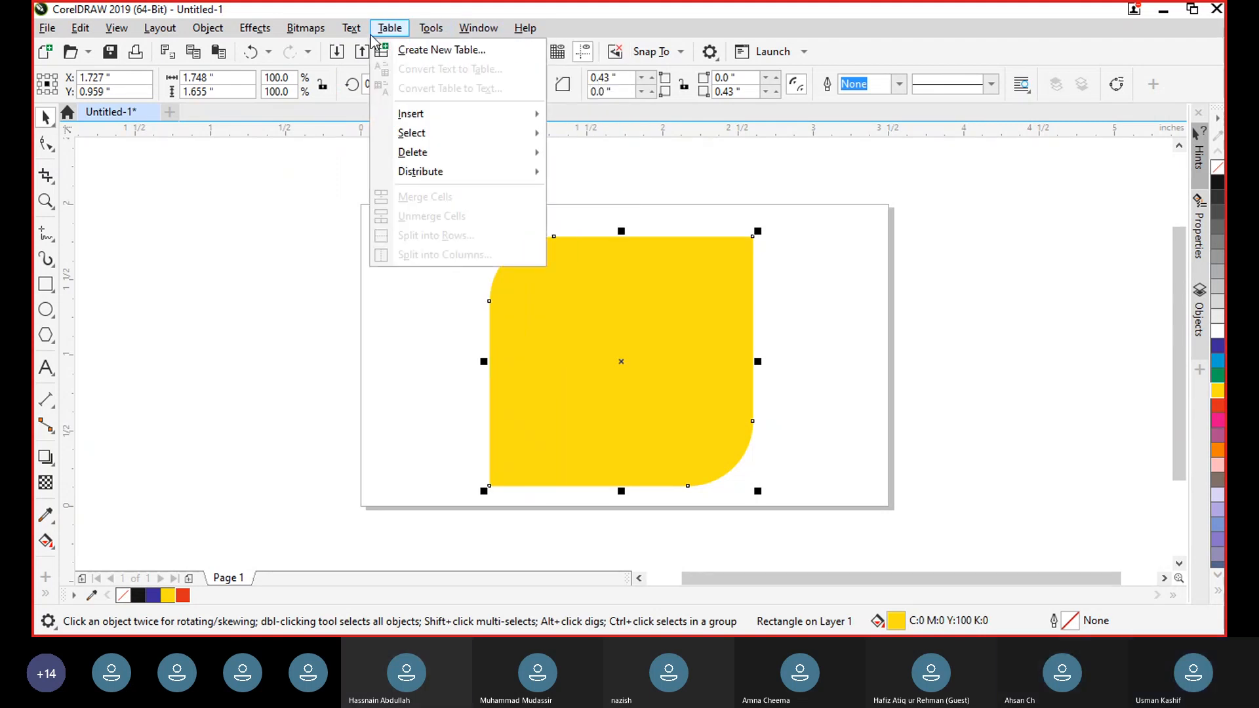
mouse_move(298, 41)
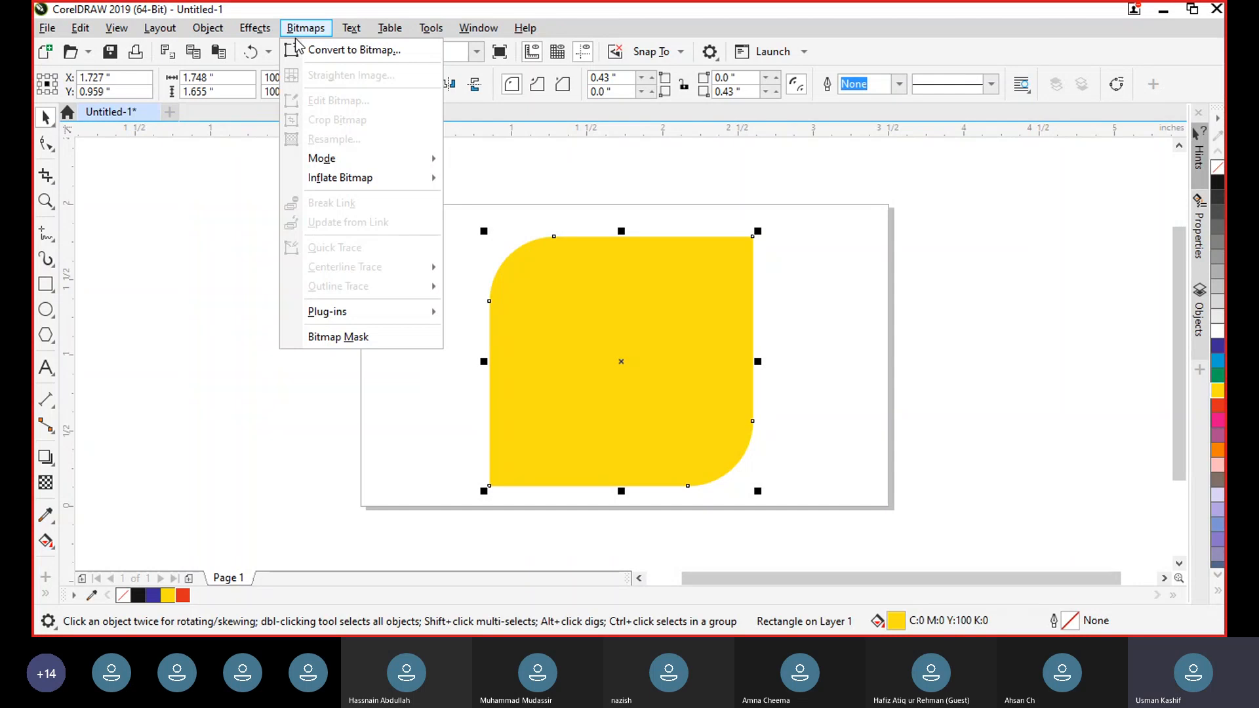
left_click(248, 190)
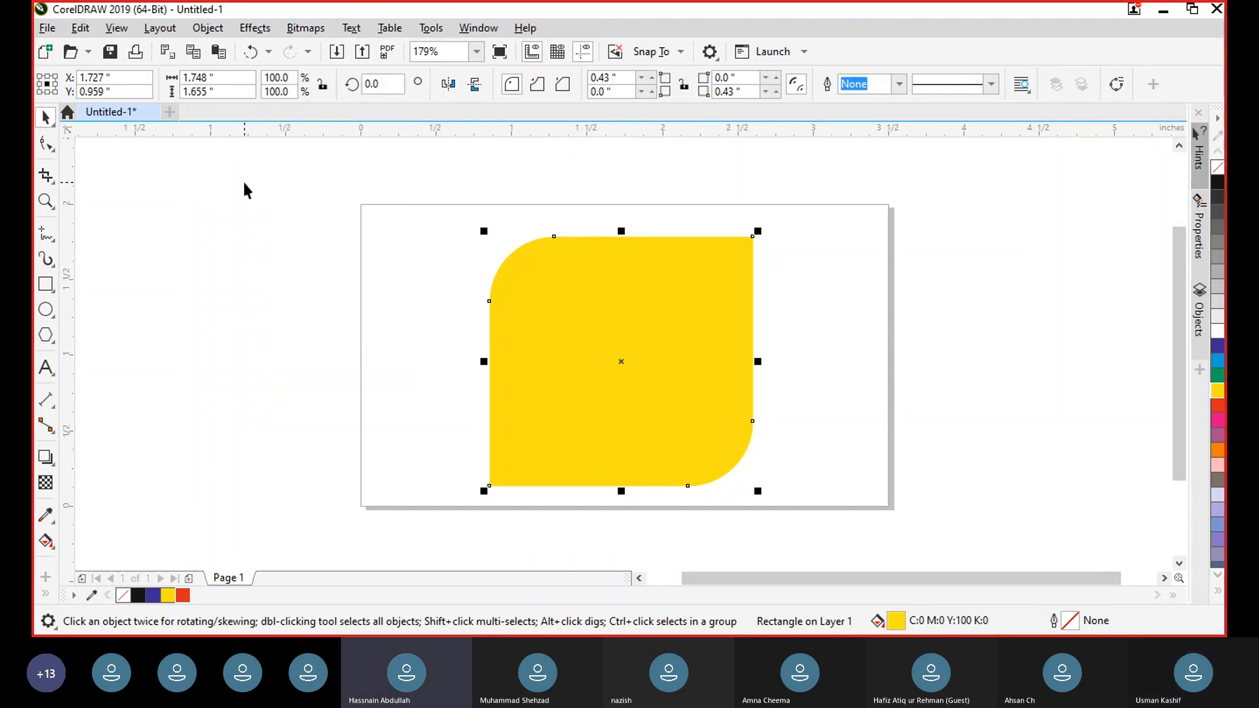
left_click(415, 277)
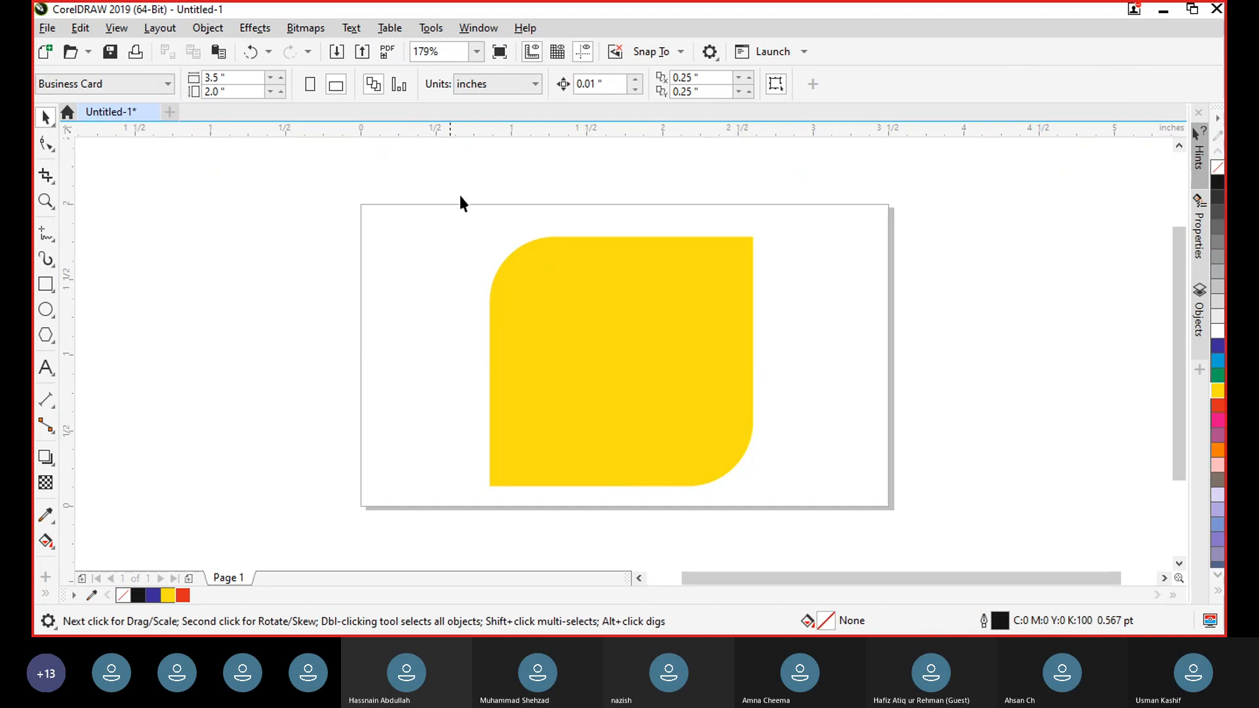
Step: Reselect the moved rectangle and cycle its corners repeatedly through scalloped, chamfered and round styles
left_click_drag(460, 203, 854, 542)
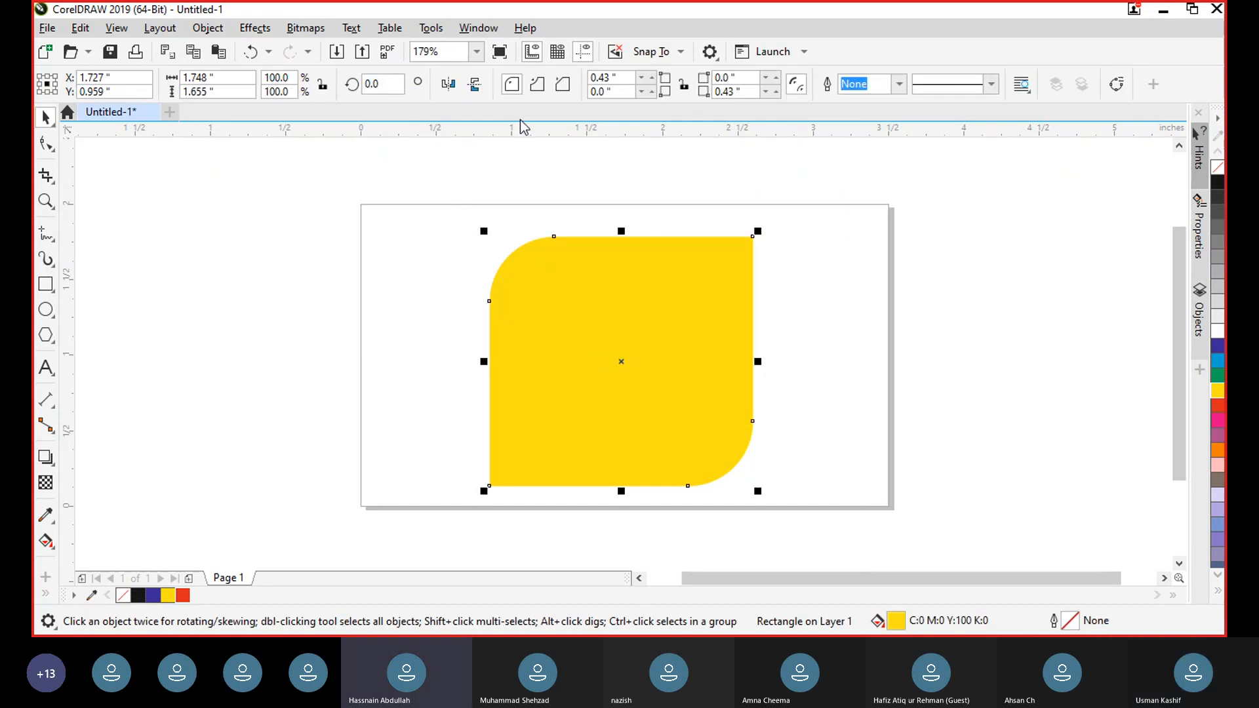
left_click(537, 84)
left_click(564, 85)
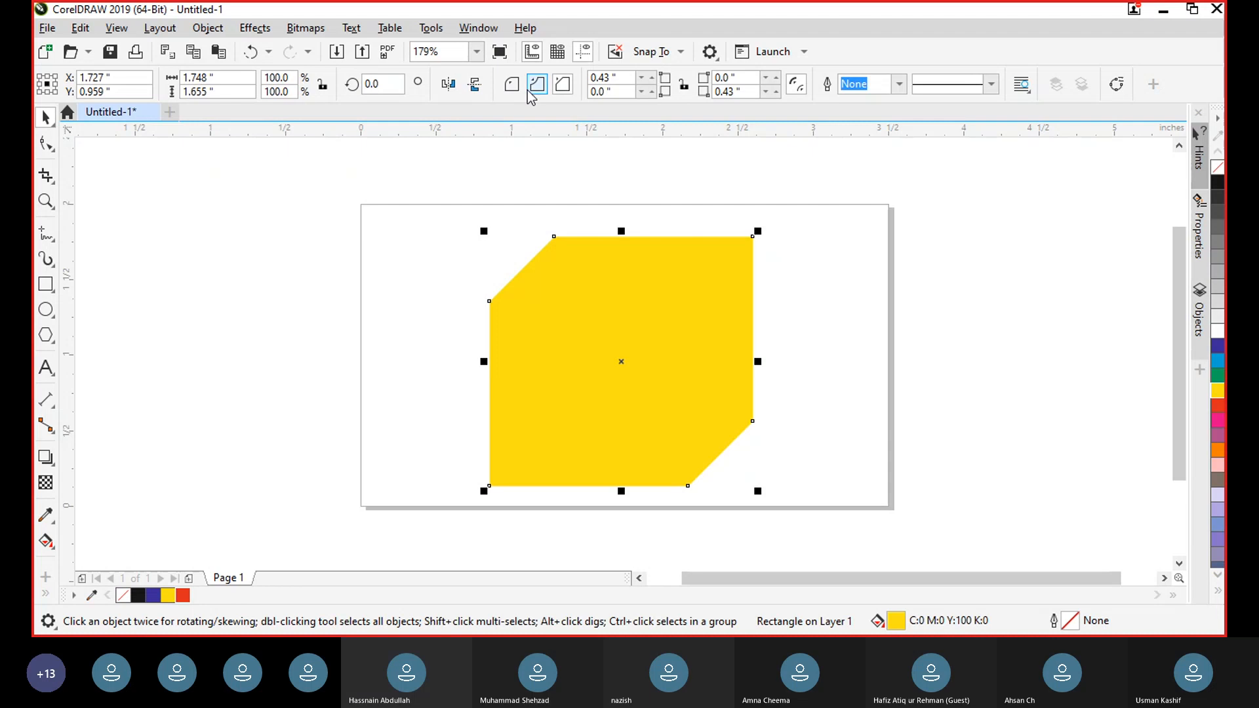
left_click(537, 85)
left_click(513, 85)
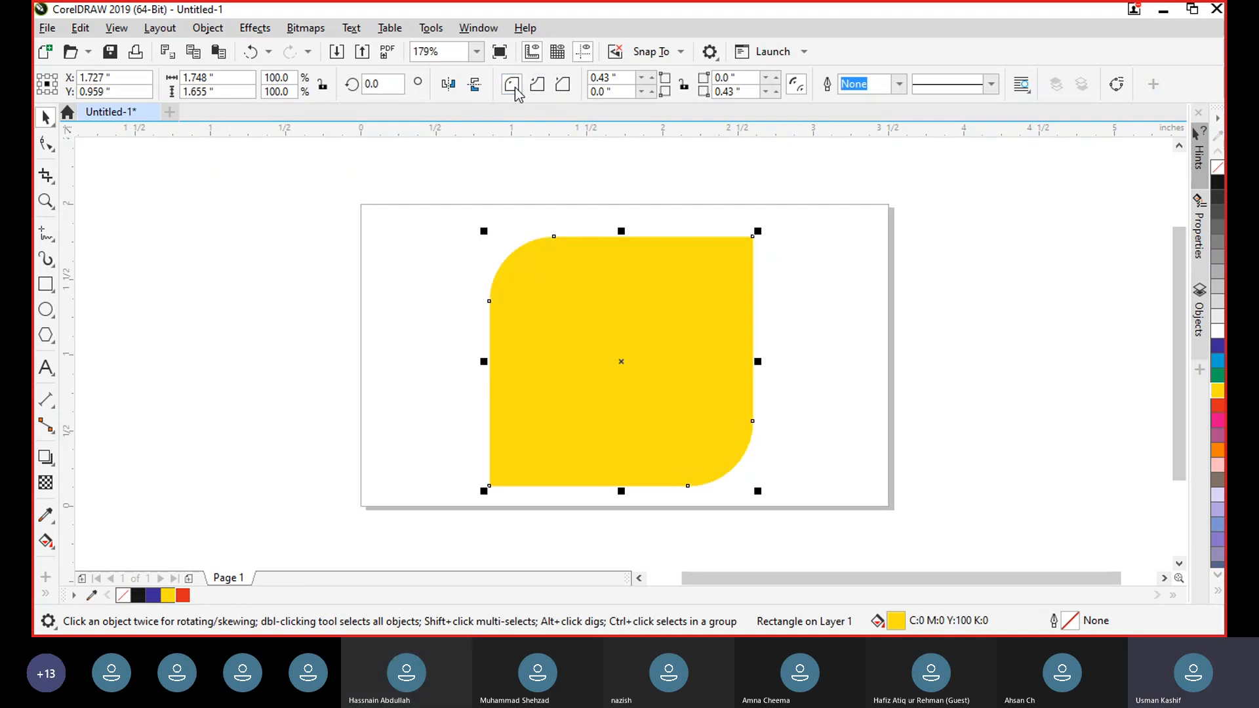
left_click(537, 85)
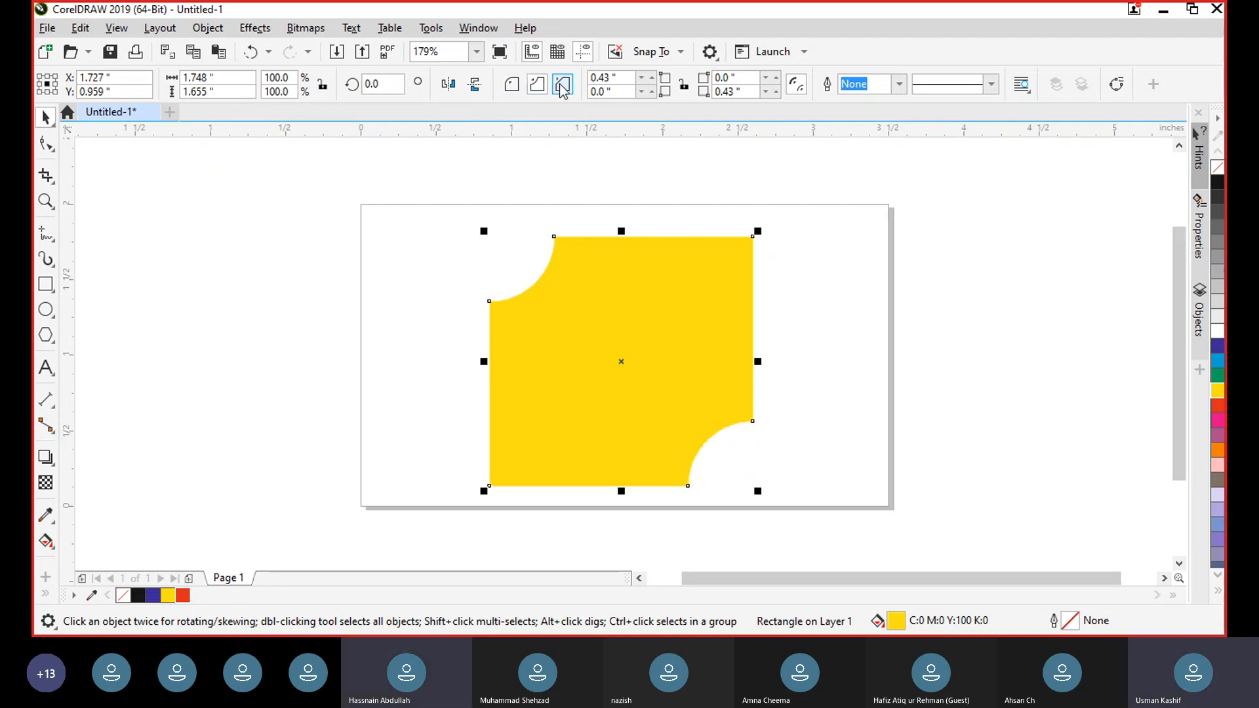
left_click(563, 85)
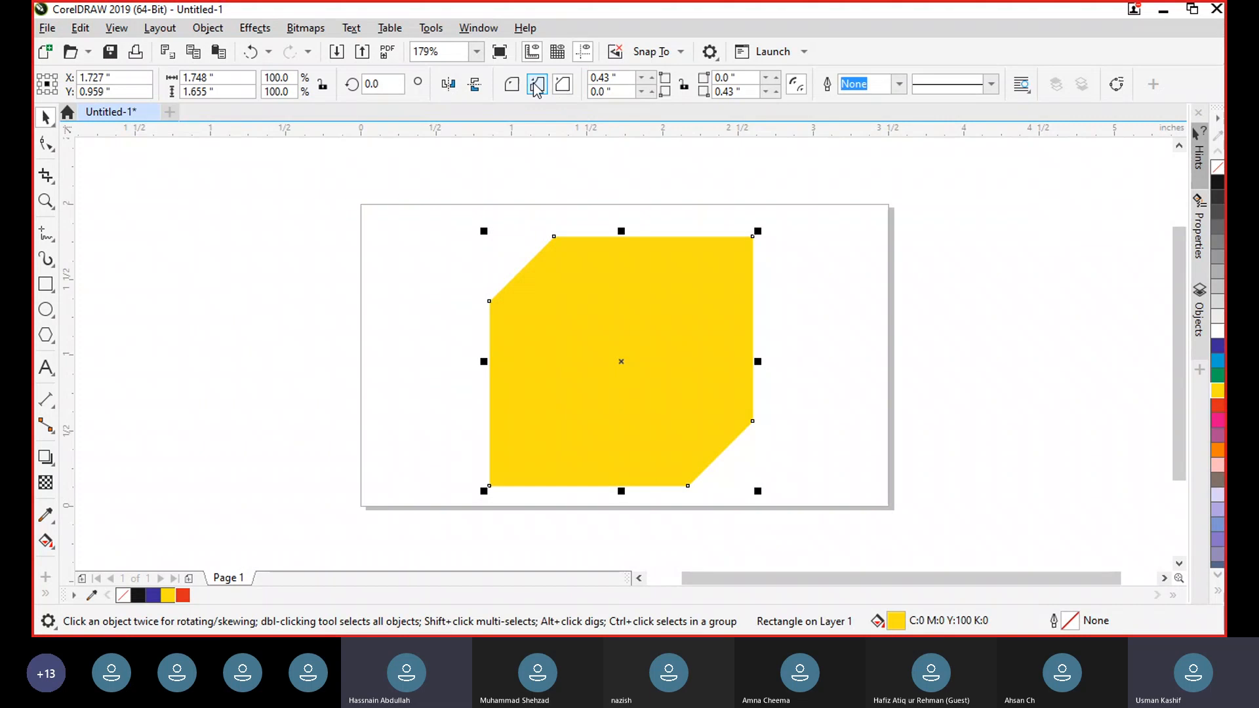
left_click(537, 85)
left_click(512, 85)
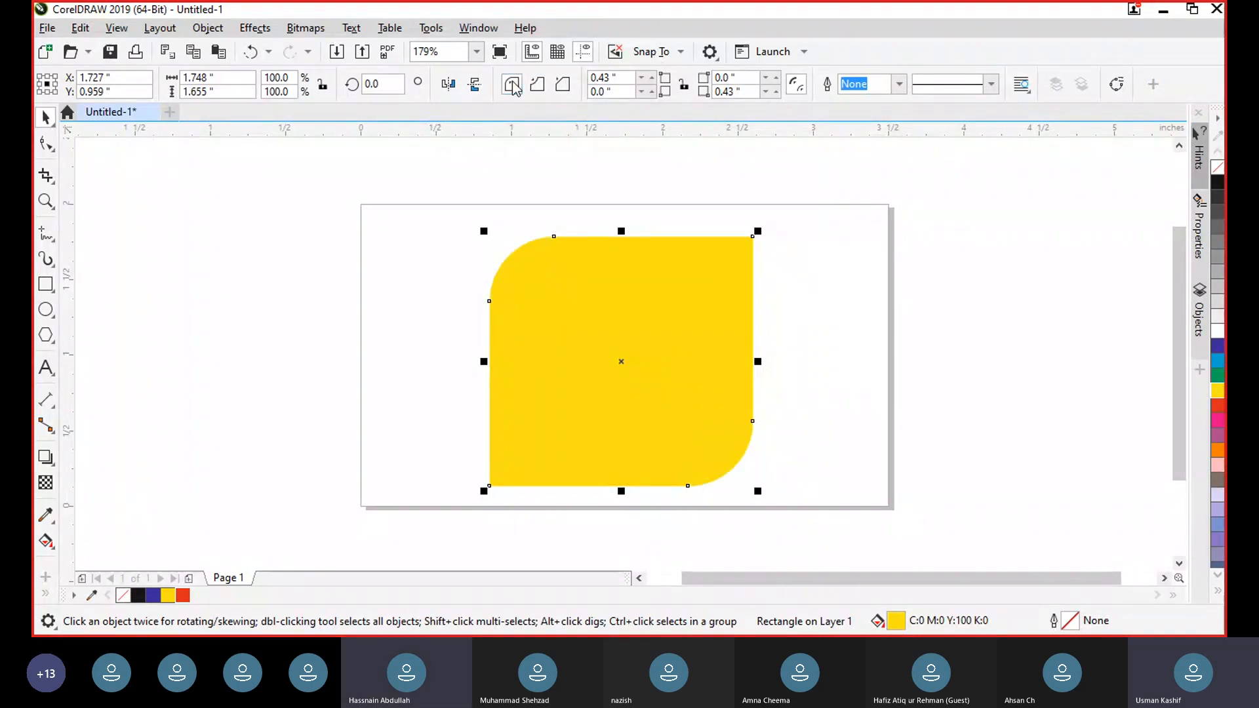
Step: Apply scalloped corners to the rectangle, give it a black outline with no fill, and deselect it
left_click(537, 85)
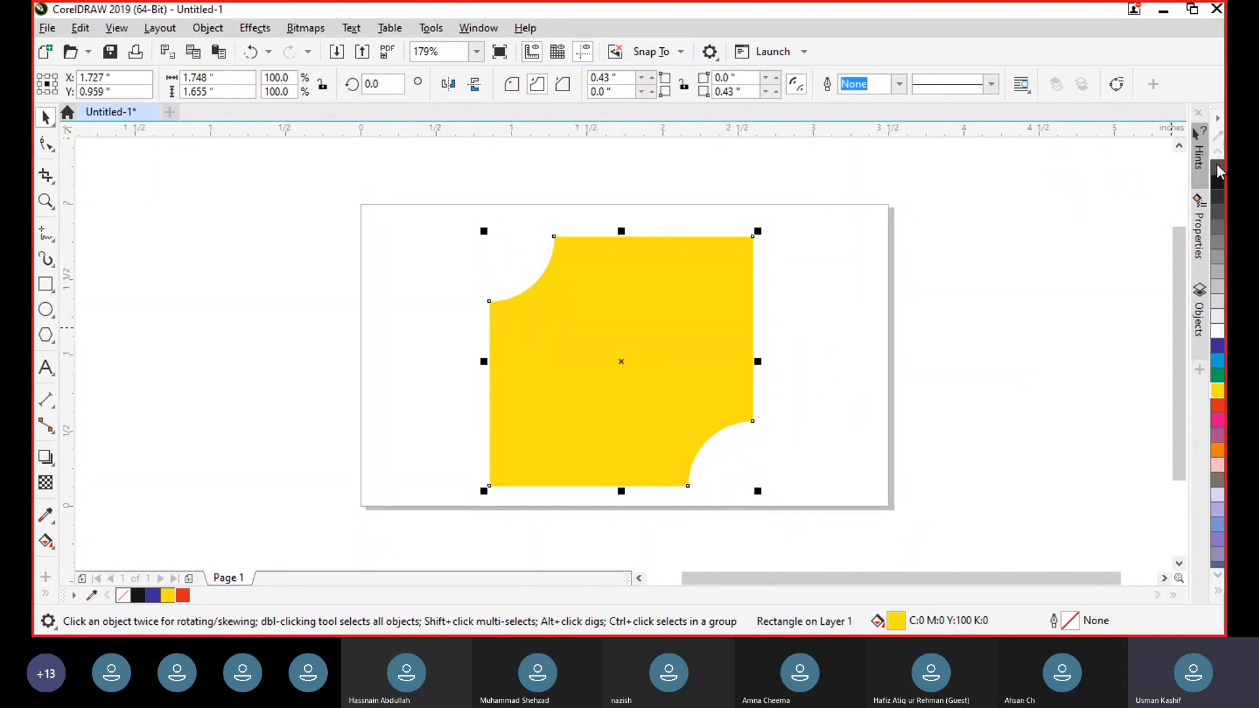
scroll(1217, 171, "up", 1)
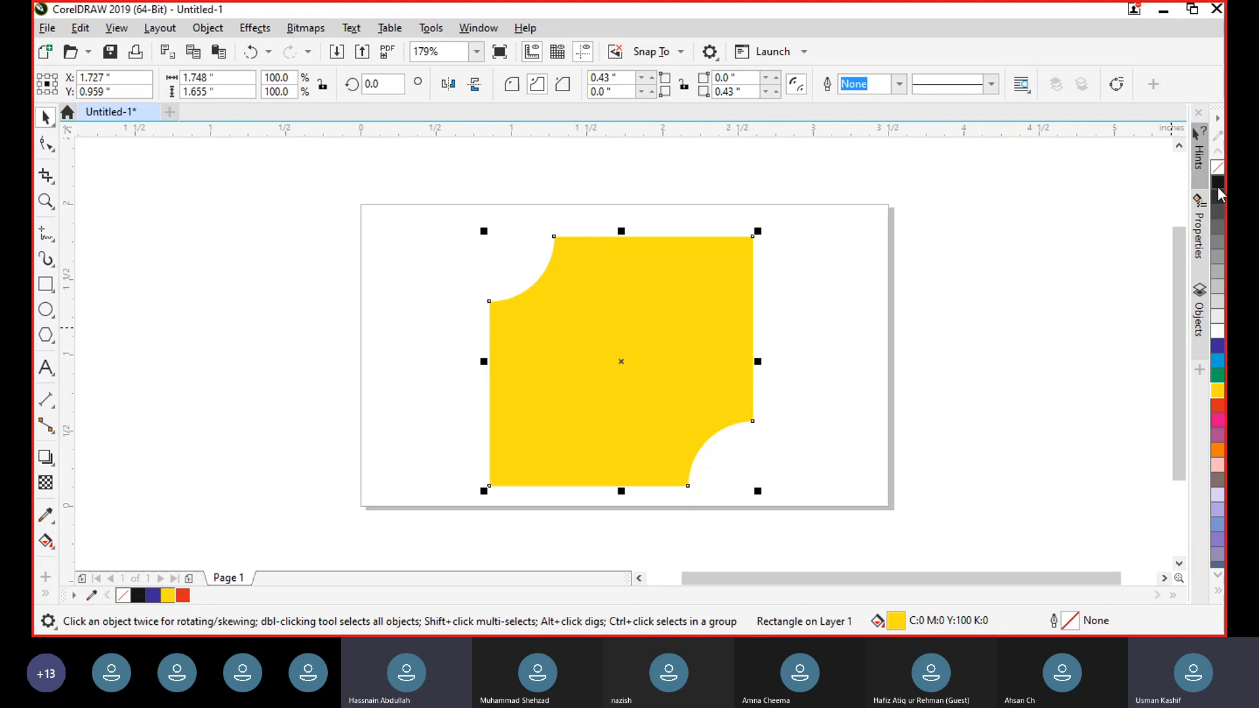
right_click(1217, 186)
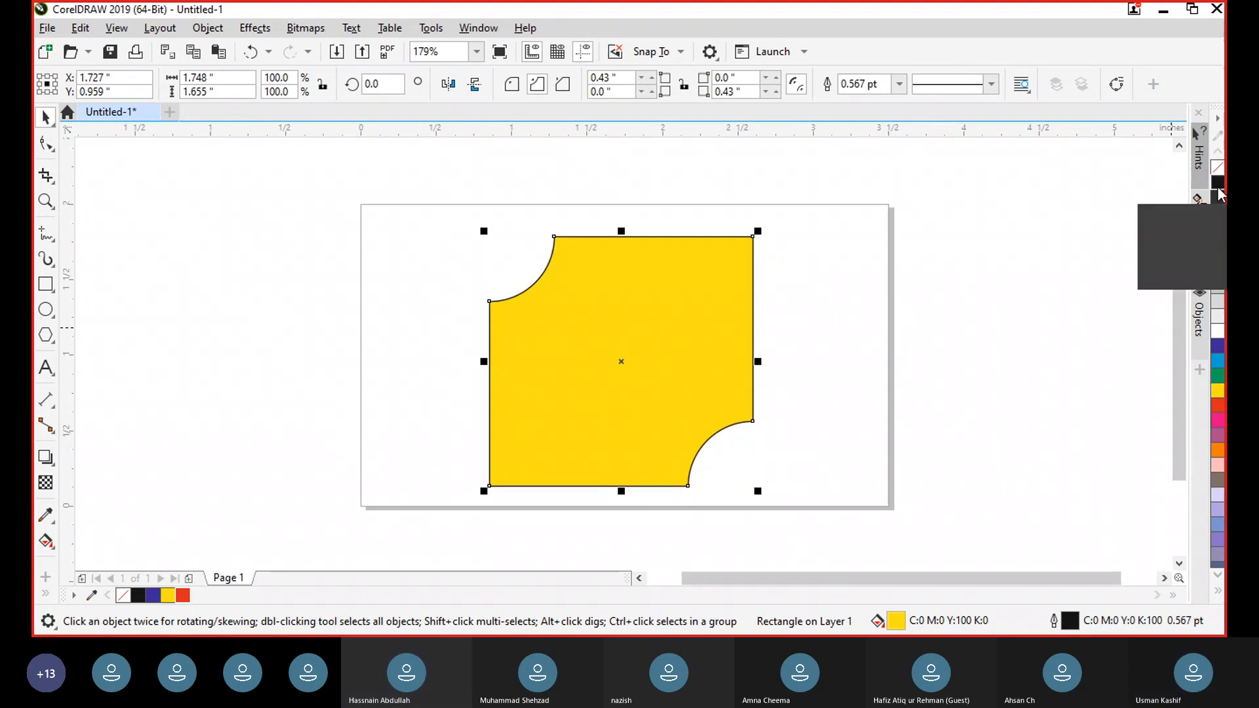
left_click(1216, 173)
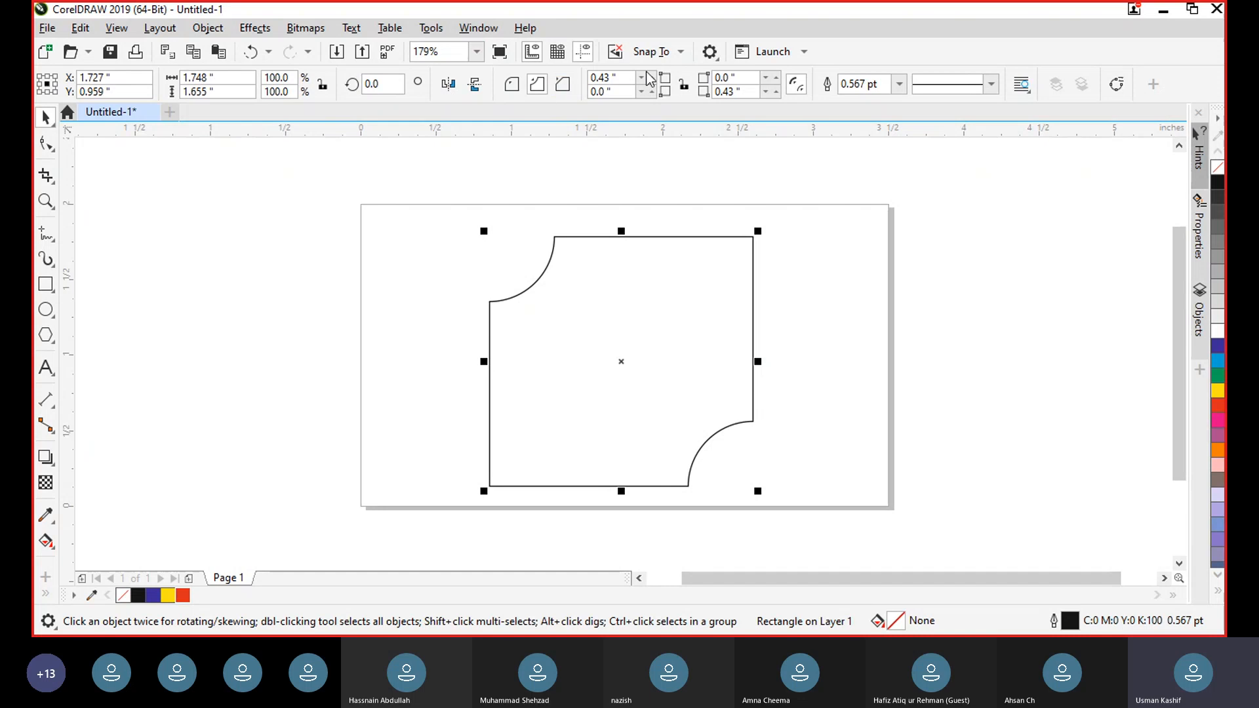
left_click_drag(613, 78, 601, 78)
left_click(575, 163)
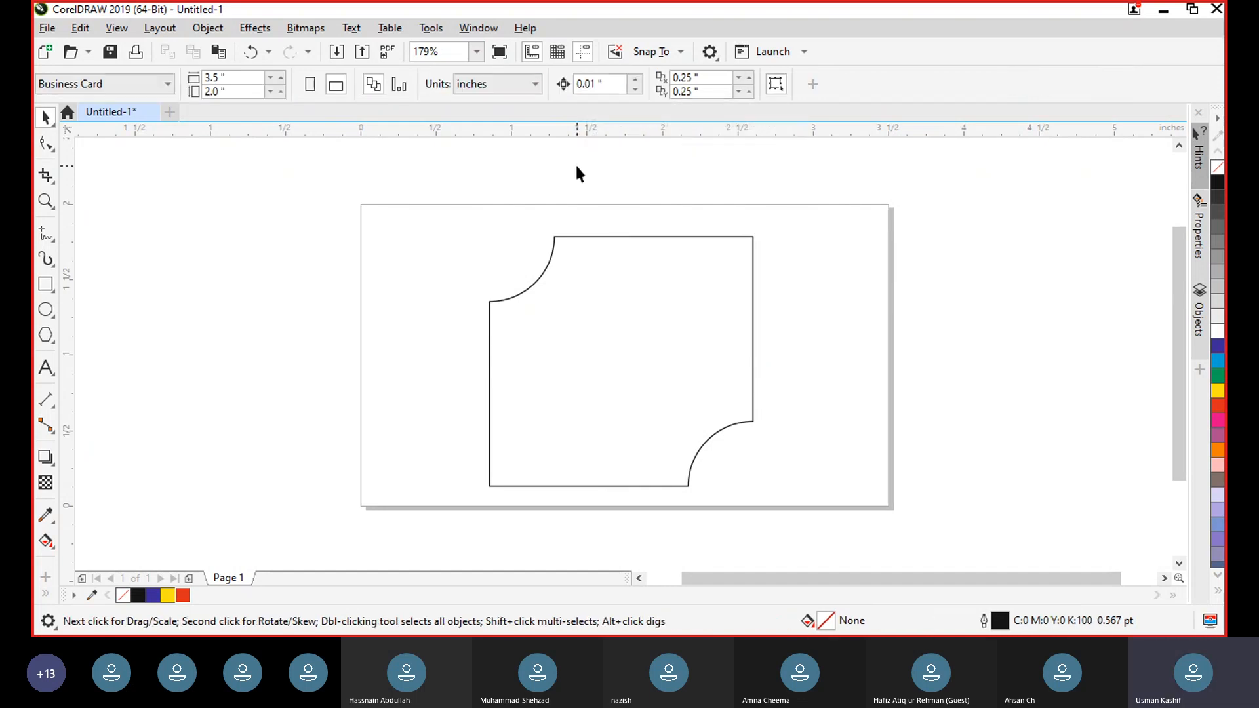
Step: Select the outlined shape and try chamfered and round corners, ending with the scalloped style
left_click(578, 237)
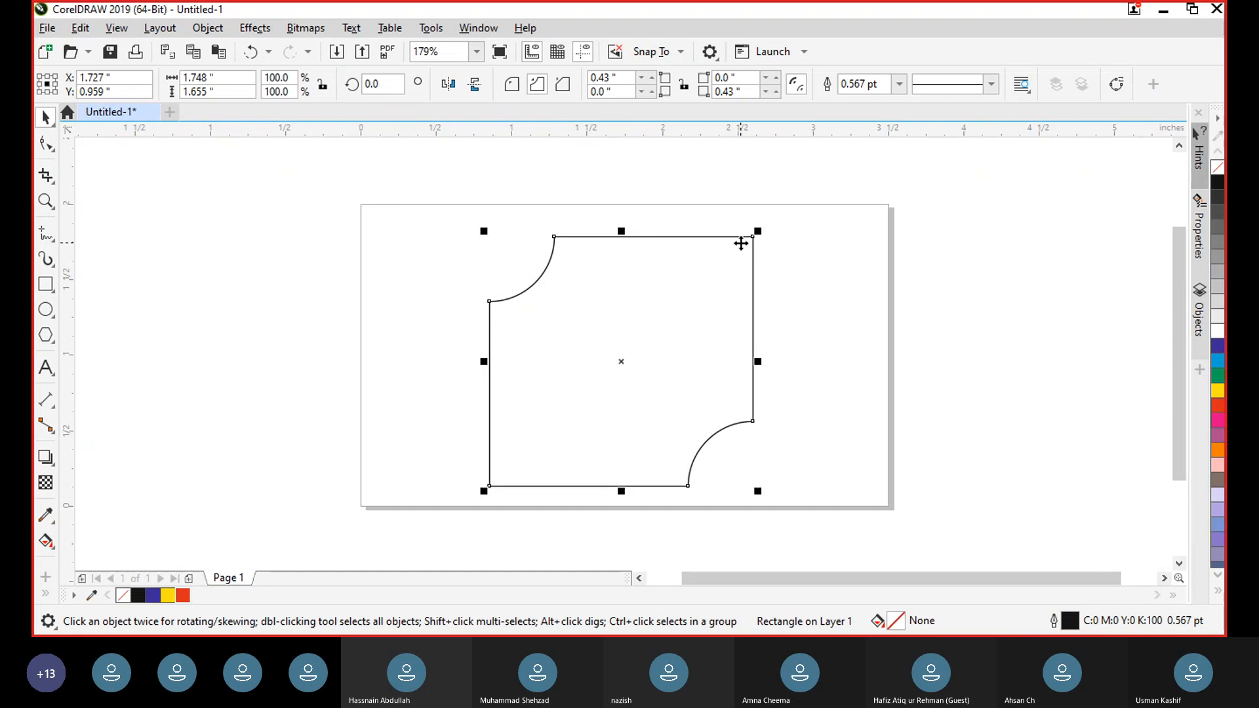
left_click(563, 84)
left_click(512, 83)
left_click(537, 84)
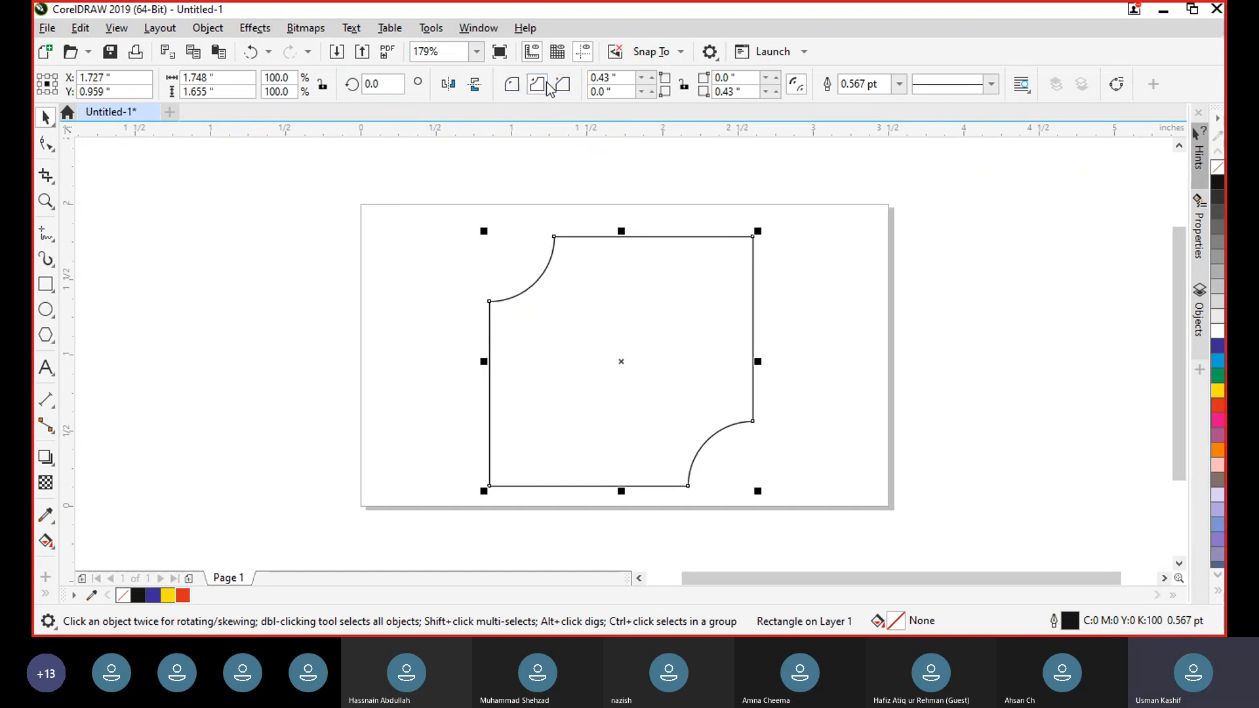
Step: Fill the scalloped rectangle with yellow and view its text wrapping styles
left_click(1218, 391)
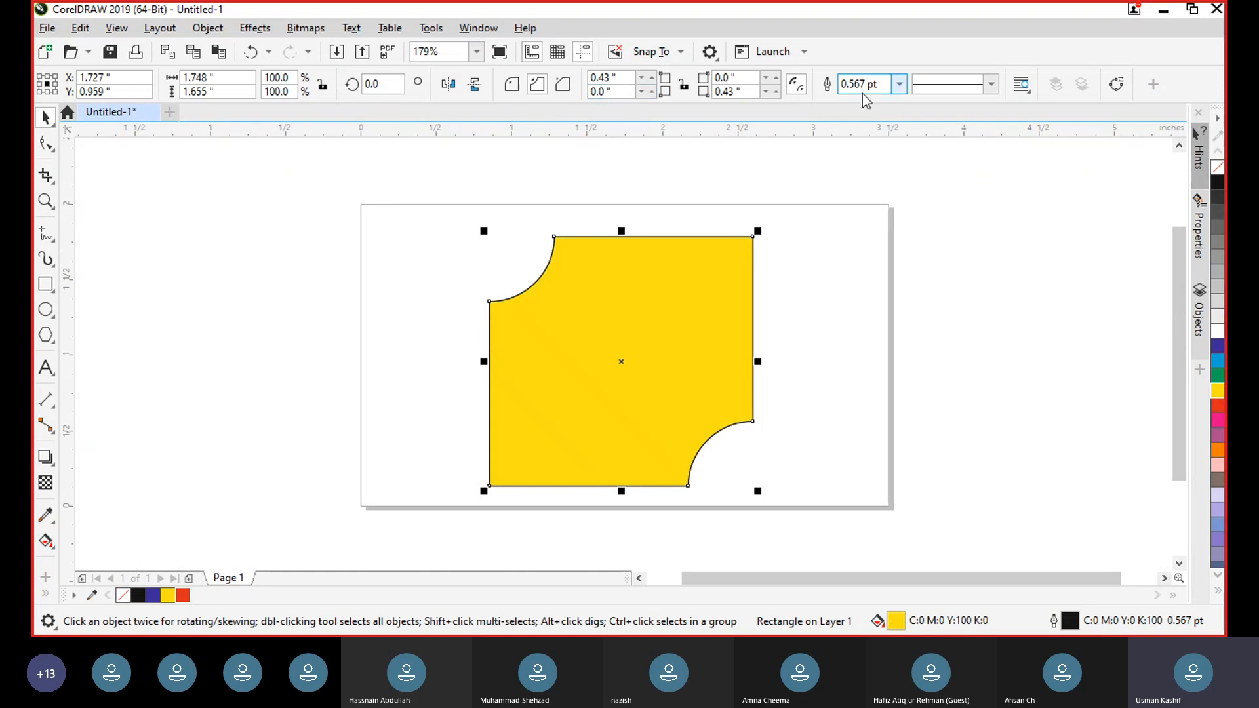
left_click(1034, 96)
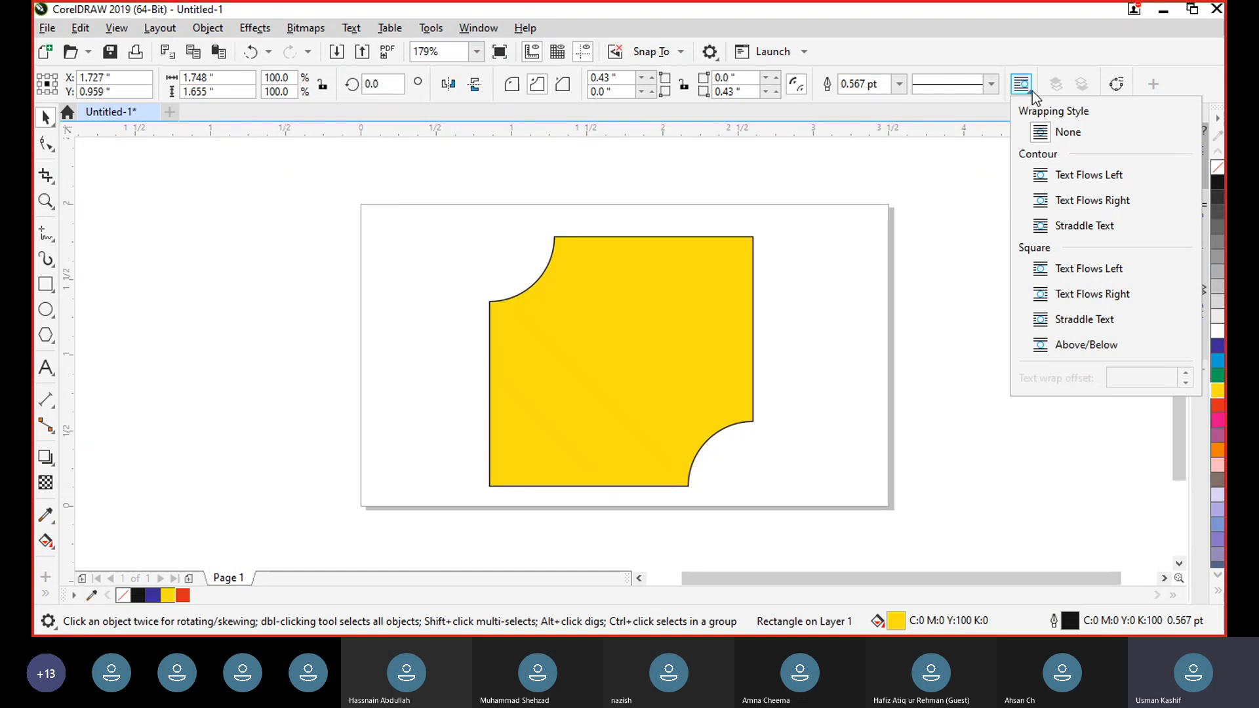
left_click(1033, 97)
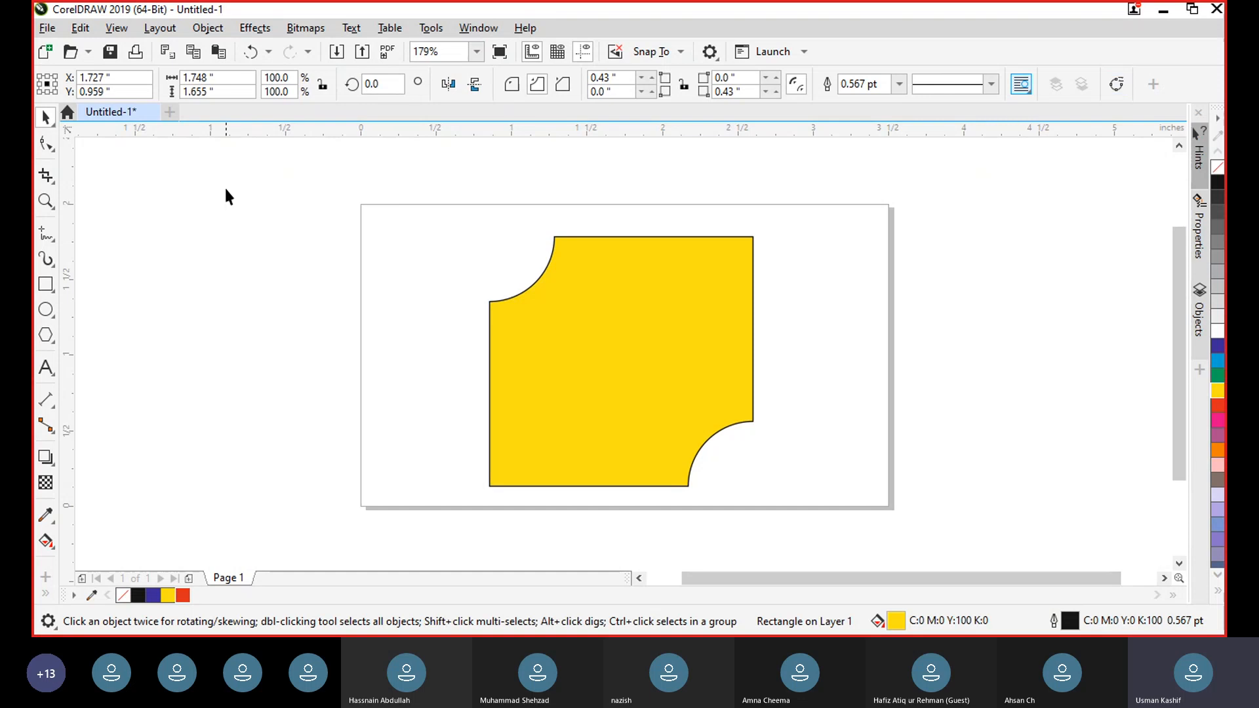
Step: Look over the shape-editing tools and delete the yellow scalloped rectangle from the page
left_click(50, 148)
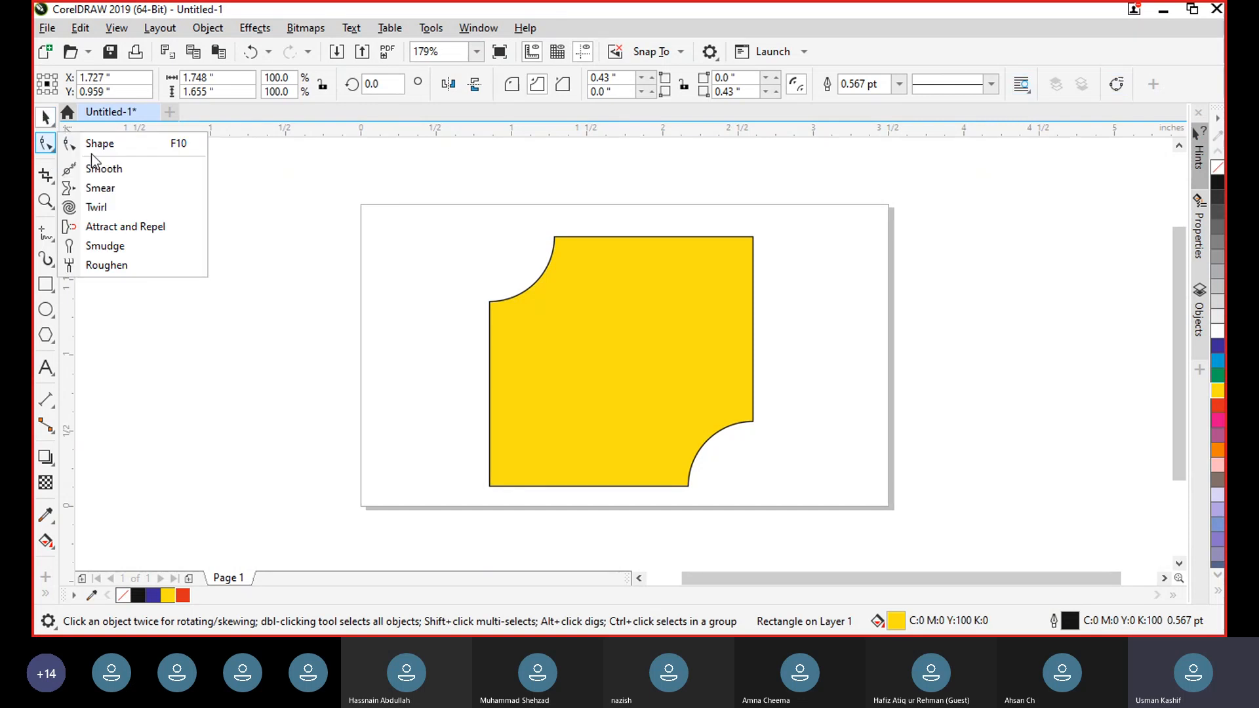
left_click(45, 117)
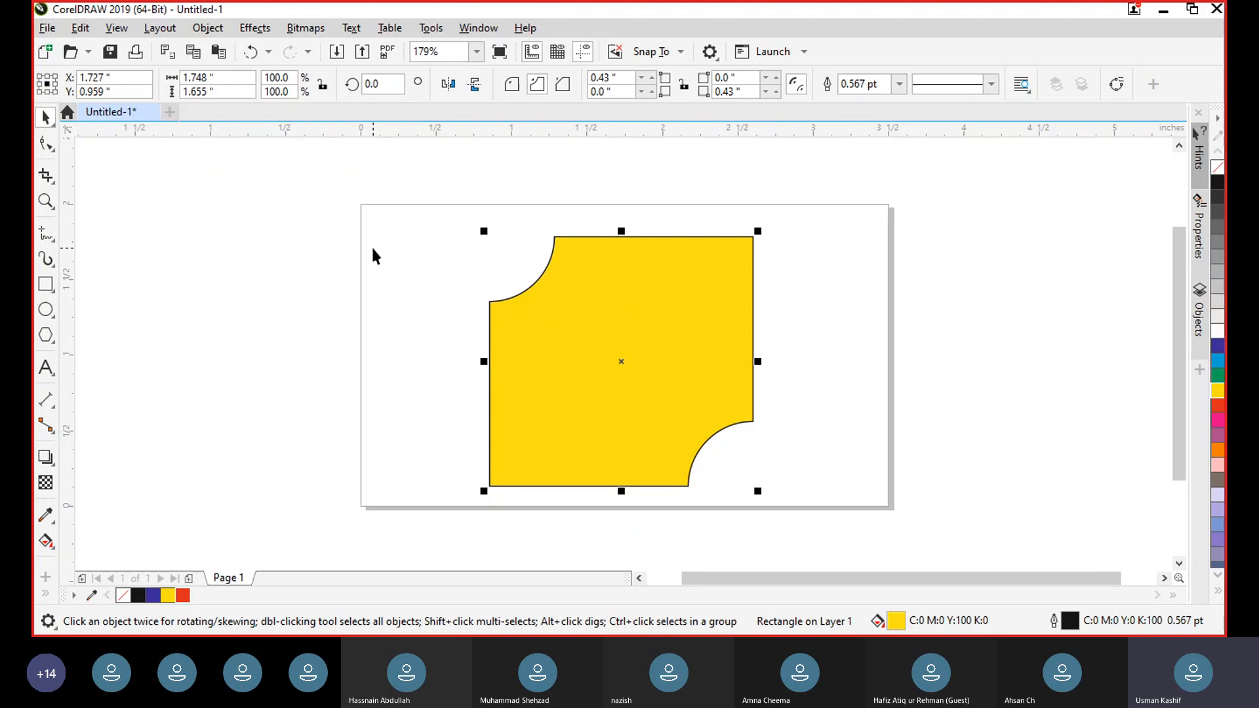
left_click_drag(484, 196, 793, 497)
key("Delete")
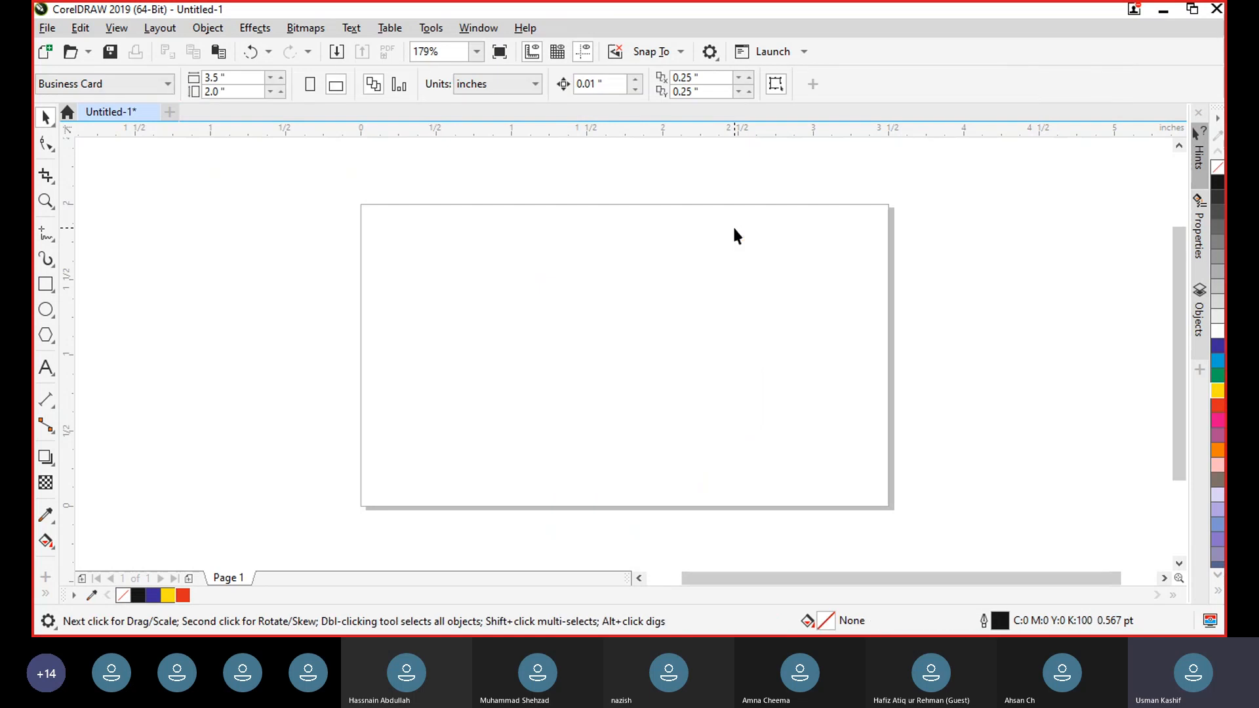
Step: Try drawing a slightly tilted 3-point rectangle in the middle of the page
left_click(53, 293)
left_click(100, 301)
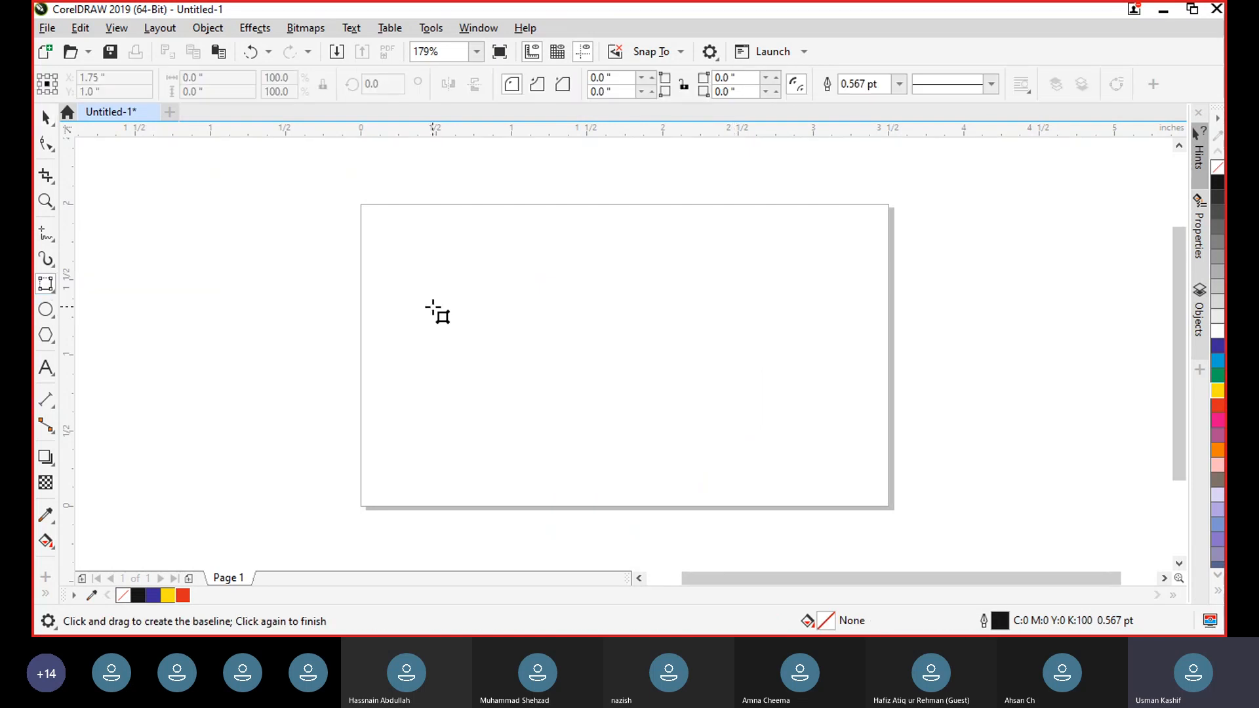
left_click_drag(466, 241, 774, 240)
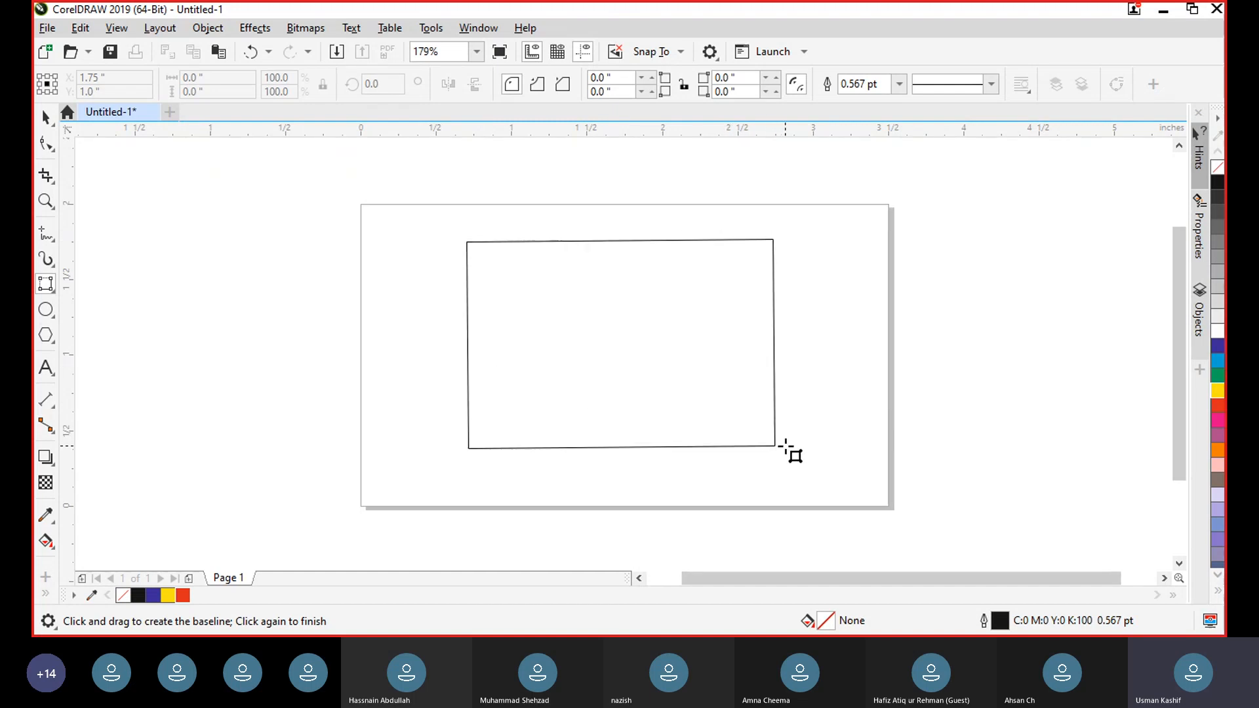
left_click(780, 477)
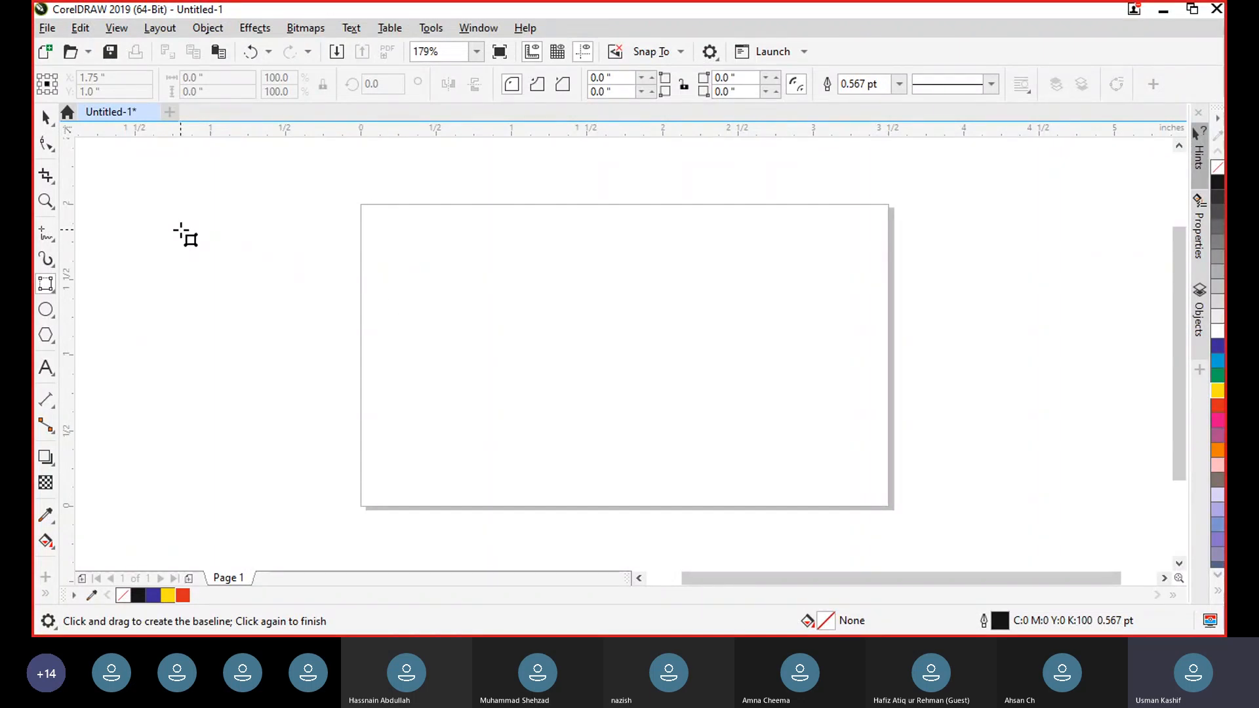
Step: Draw a level 3-point rectangle about 3.89 by 1.73 in extending past the page's left edge, and delete it
left_click_drag(181, 229, 802, 231)
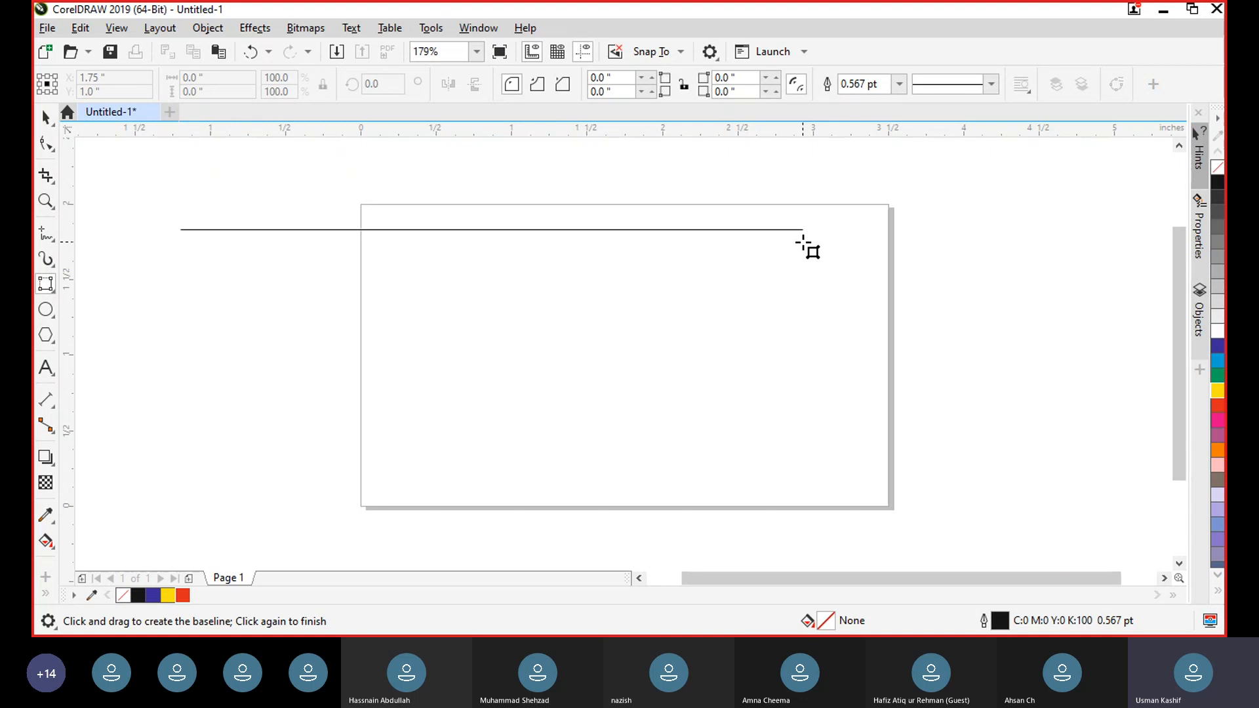
left_click_drag(802, 242, 816, 244)
left_click_drag(816, 242, 767, 230)
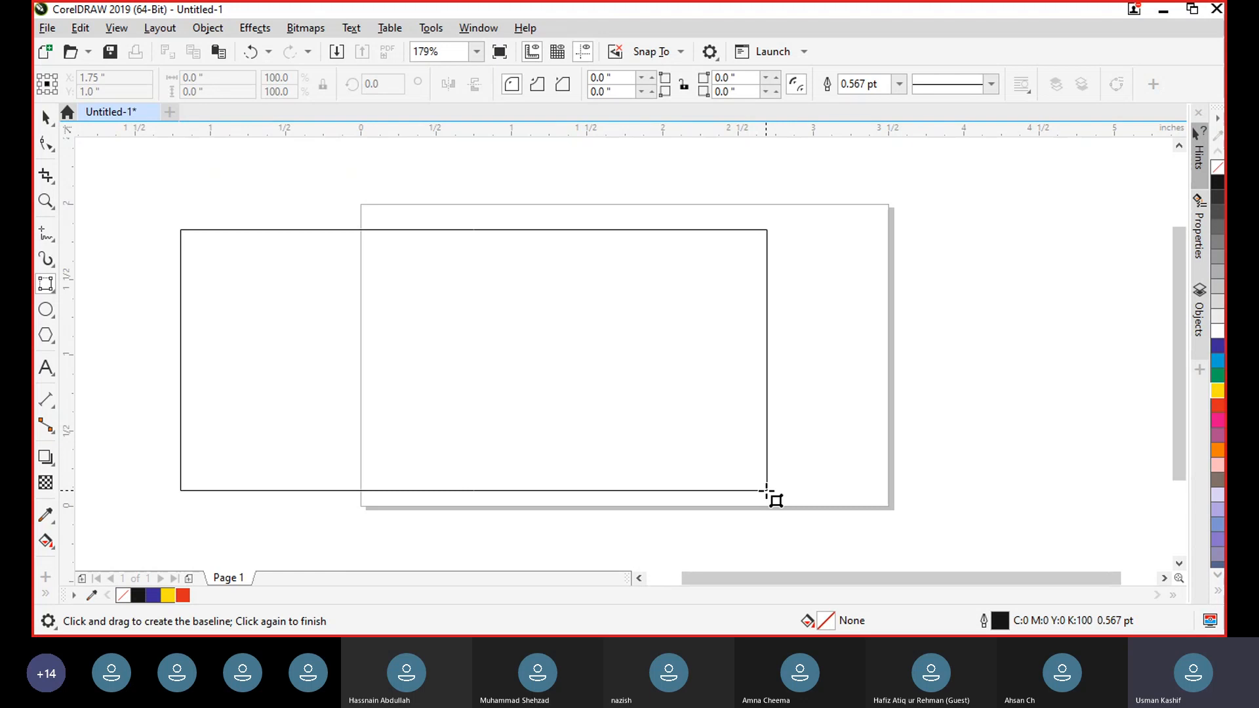
left_click_drag(766, 491, 766, 491)
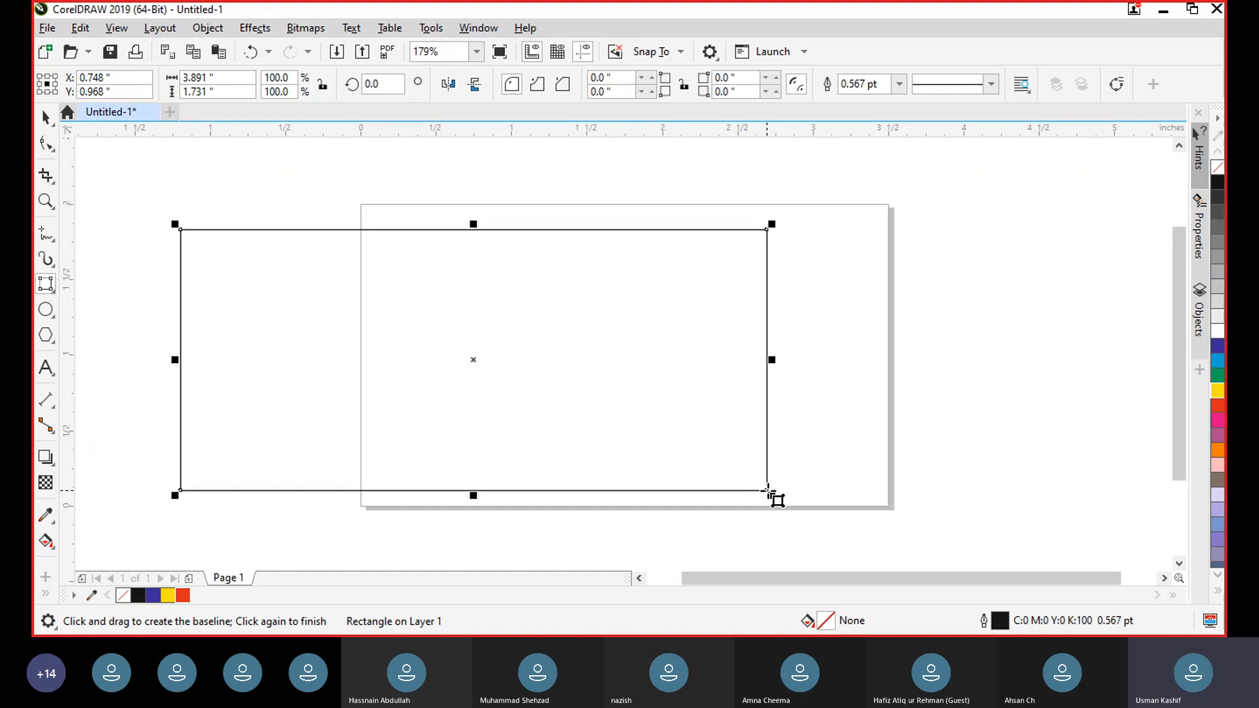
key("Delete")
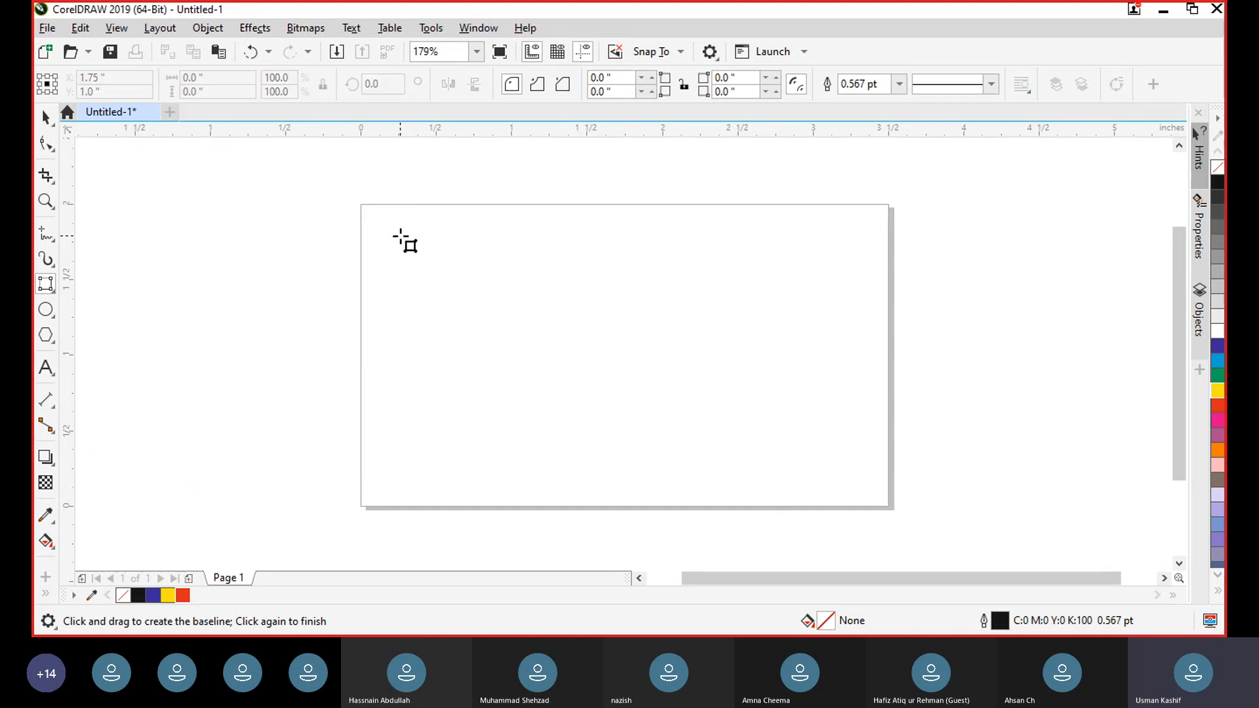
Step: Draw a standard rectangle about 3.27 by 1.22 in across the page's upper part and delete it
left_click(53, 291)
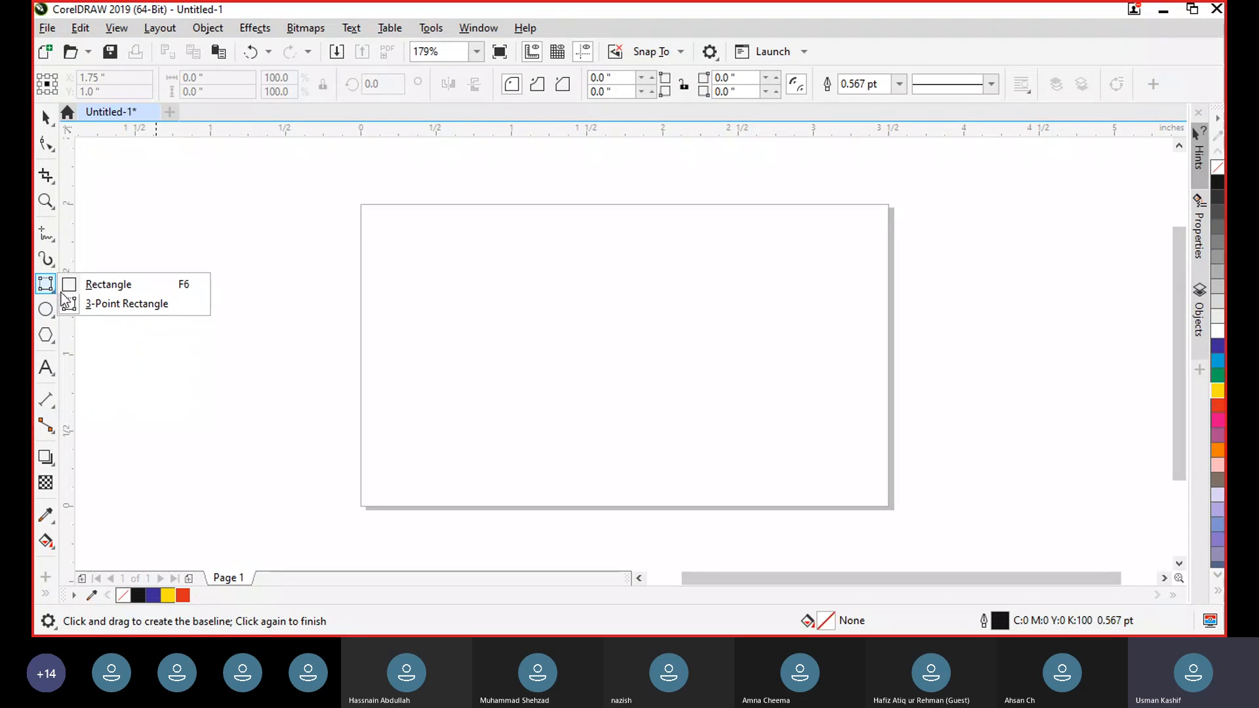
left_click(91, 303)
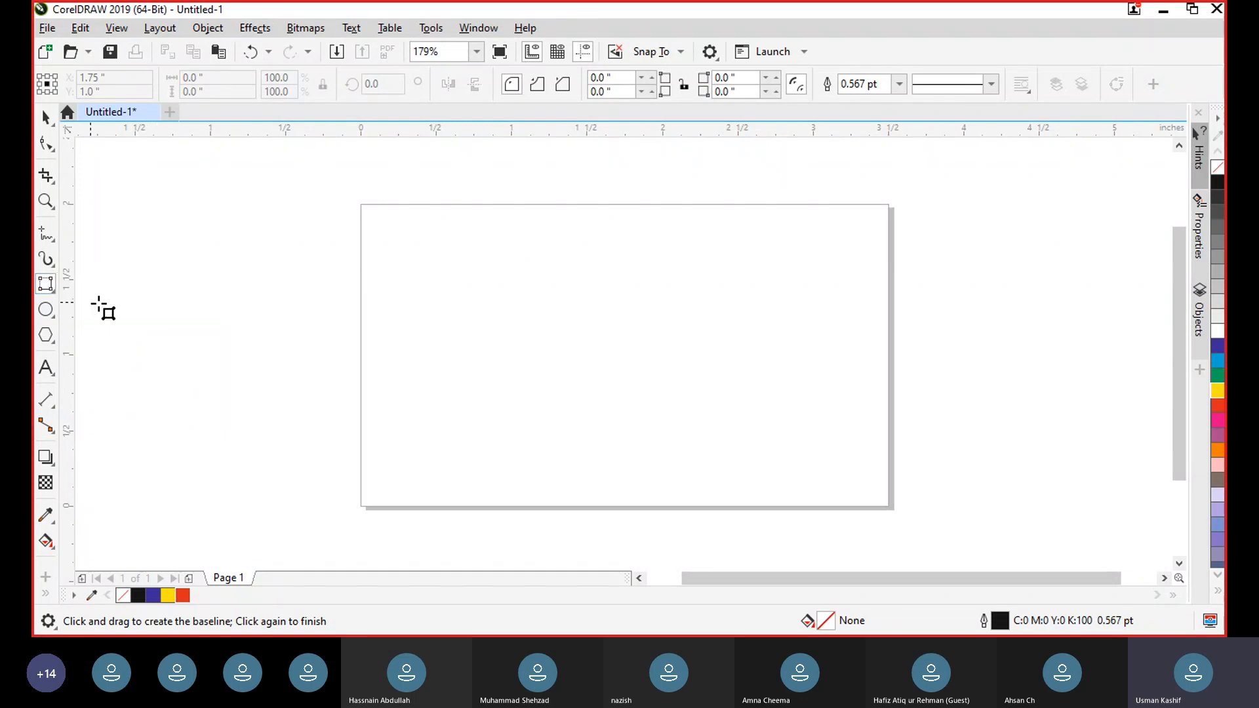
left_click(53, 289)
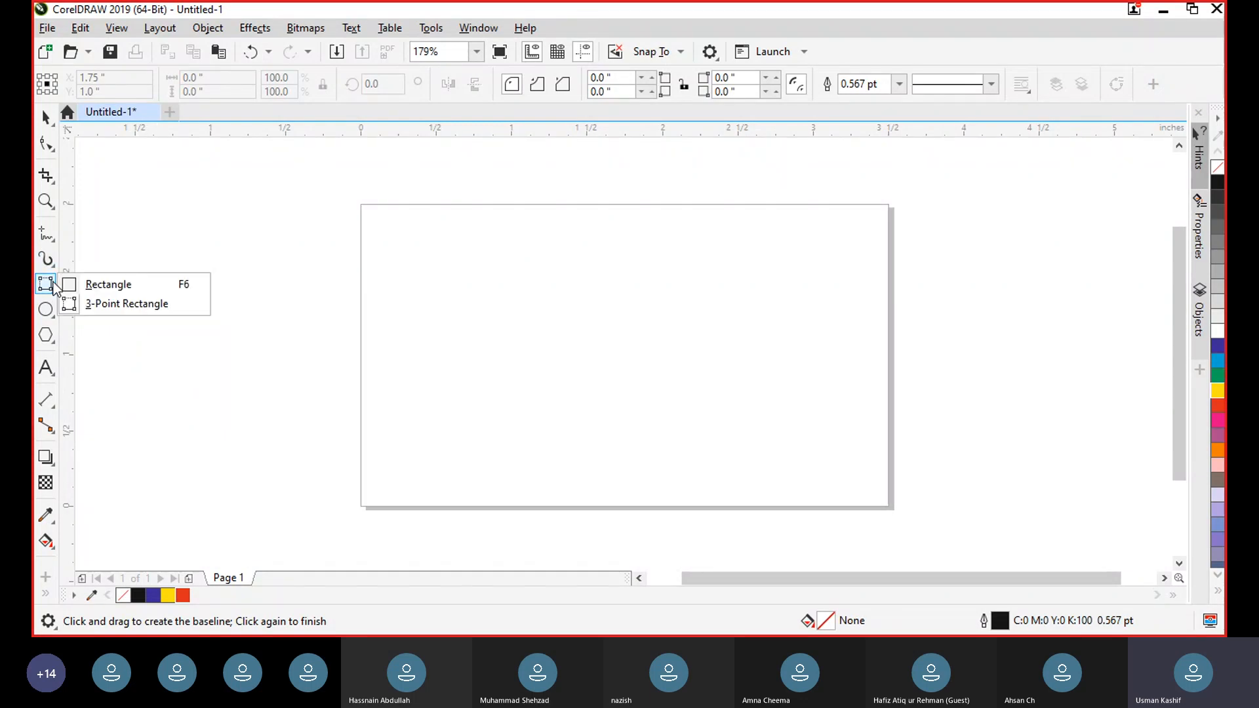
left_click(91, 287)
left_click_drag(374, 229, 867, 413)
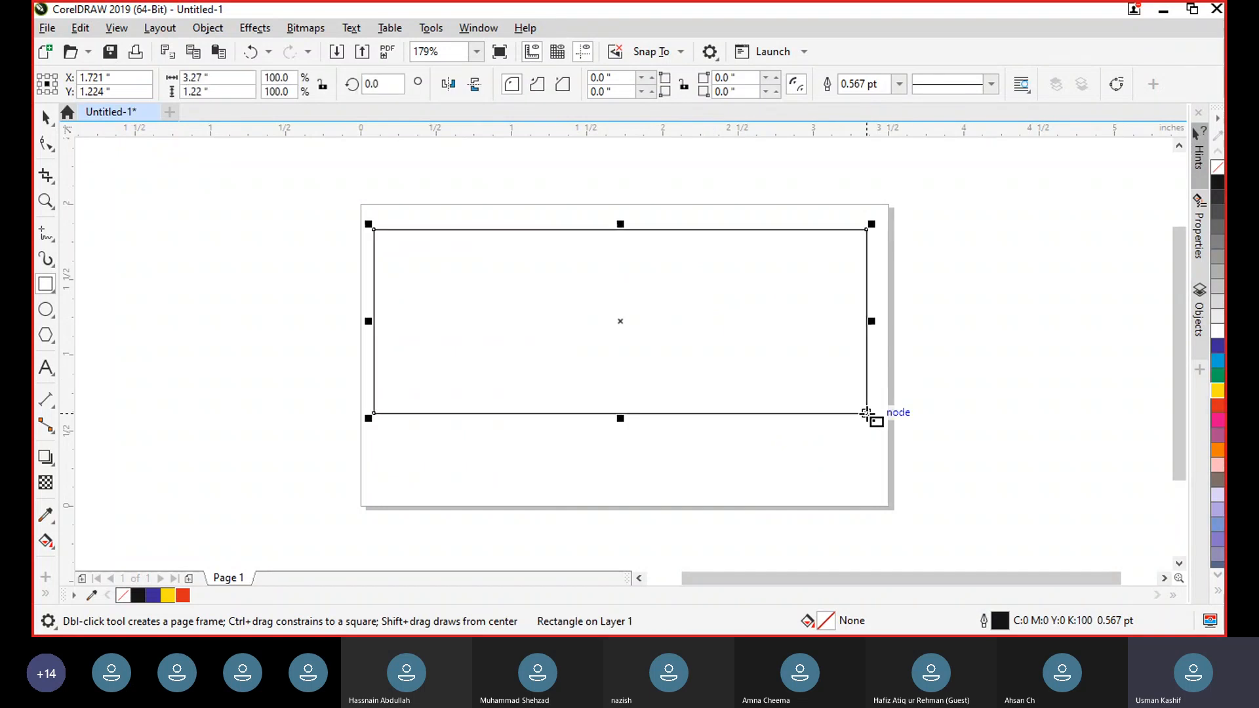
key("Delete")
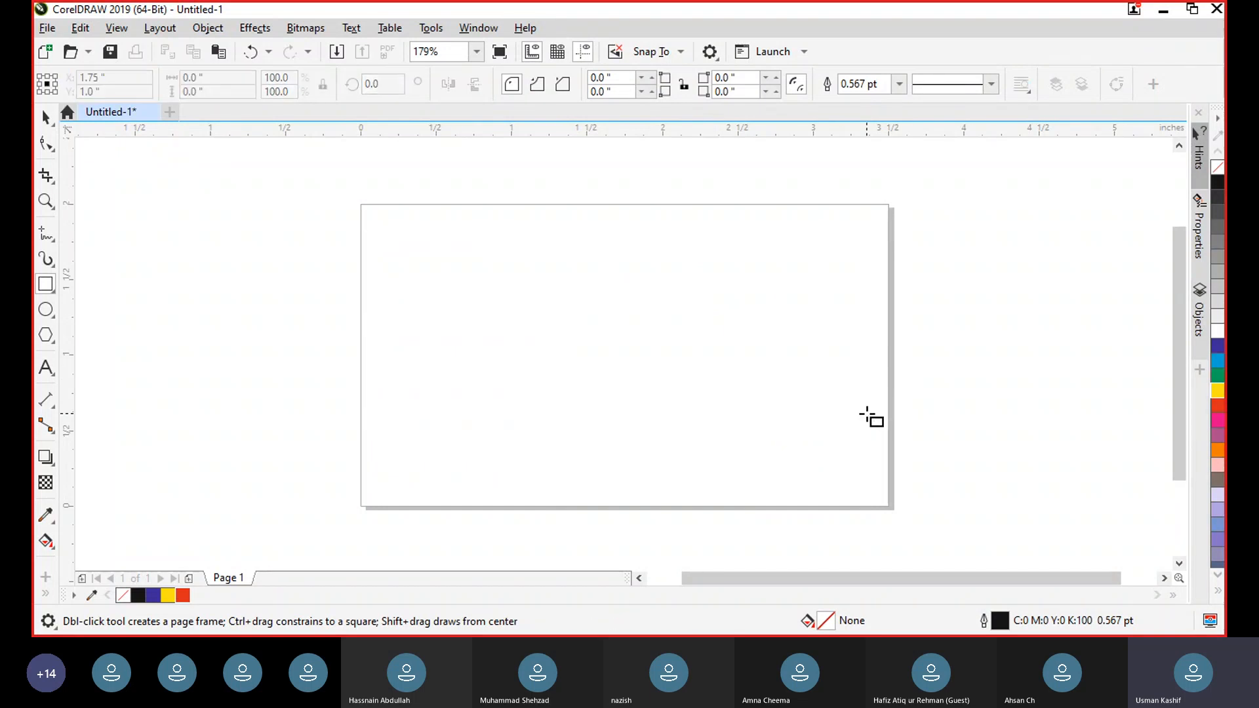
Step: Draw a 3-point rectangle about 2.53 by 1.42 in, with its baseline tilted upward by about 10.3 degrees
left_click(47, 291)
left_click(122, 303)
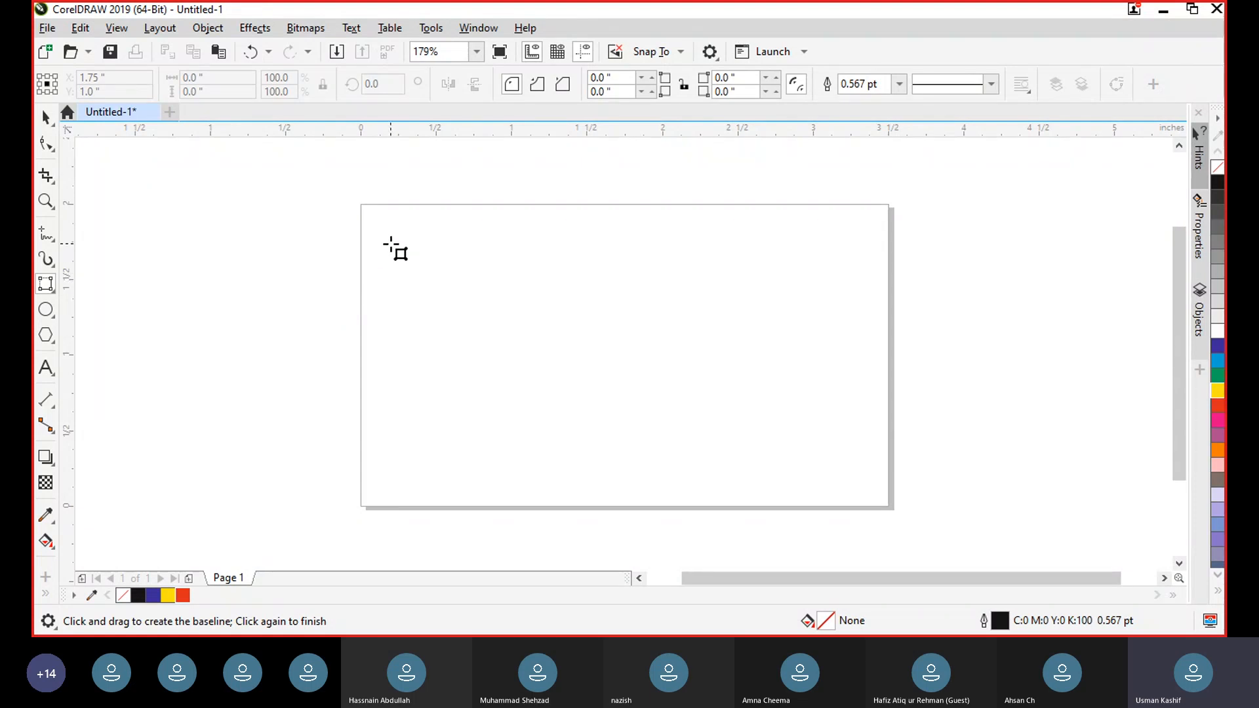
left_click_drag(390, 244, 765, 211)
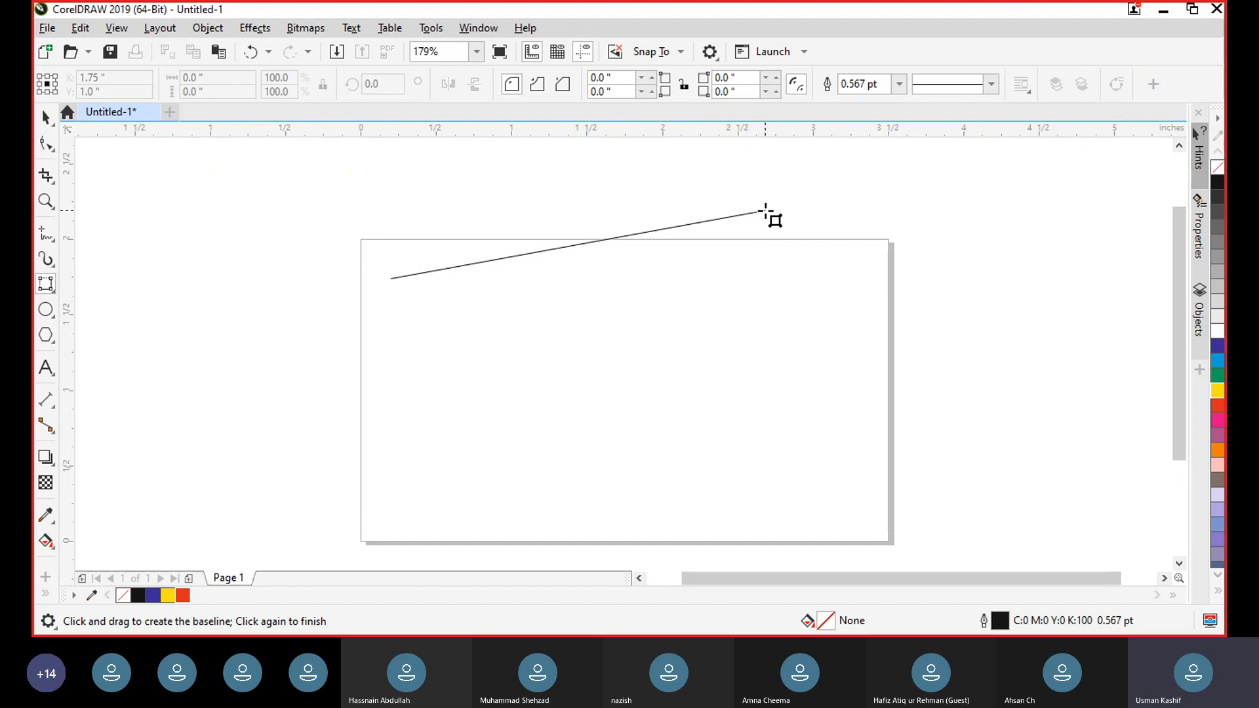
left_click_drag(765, 211, 764, 212)
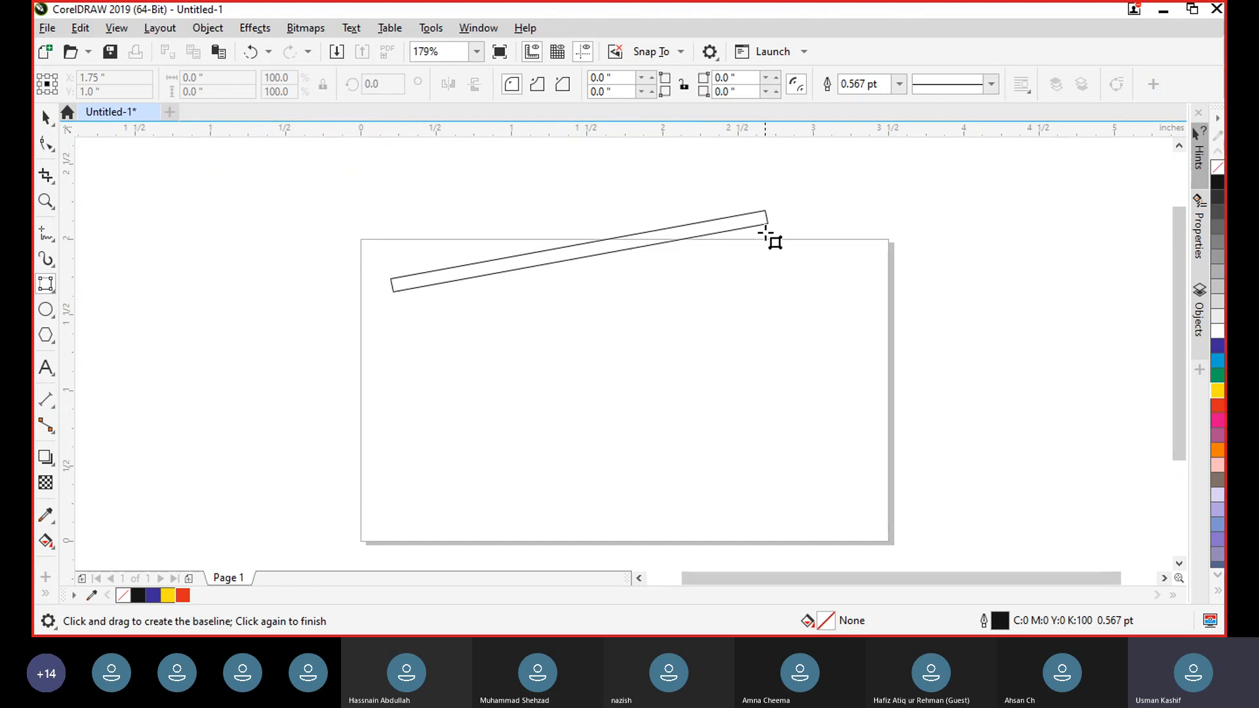
left_click(802, 420)
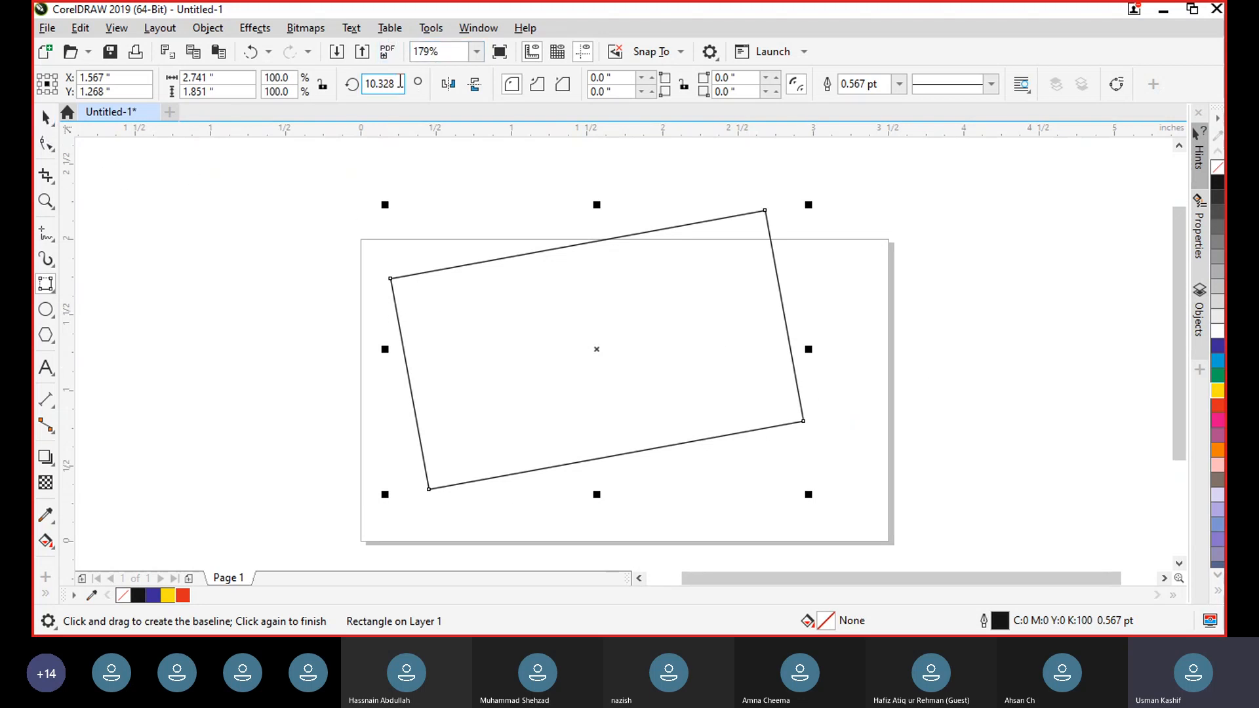
Step: Set the tilted rectangle's rotation angle to 0 degrees
left_click_drag(395, 83, 360, 84)
type("0")
key("Return")
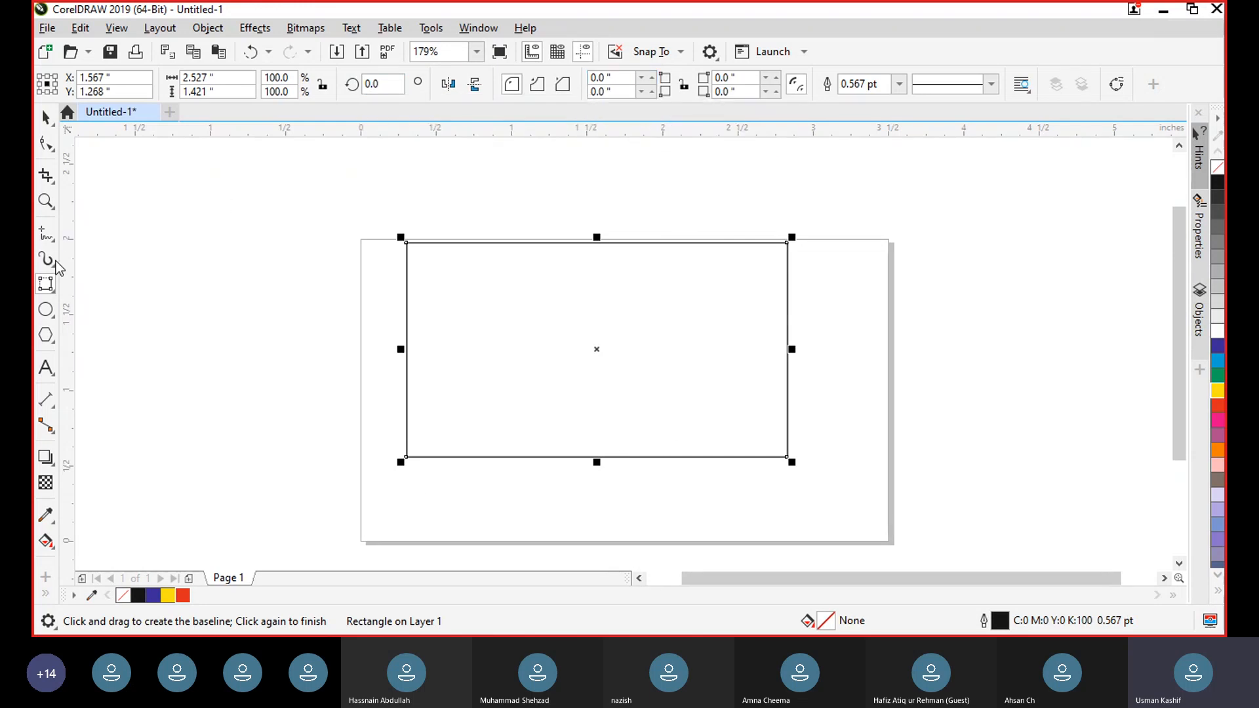
Step: Draw a standard rectangle about 2.52 by 1.66 in over the straightened 3-point rectangle
left_click(44, 287)
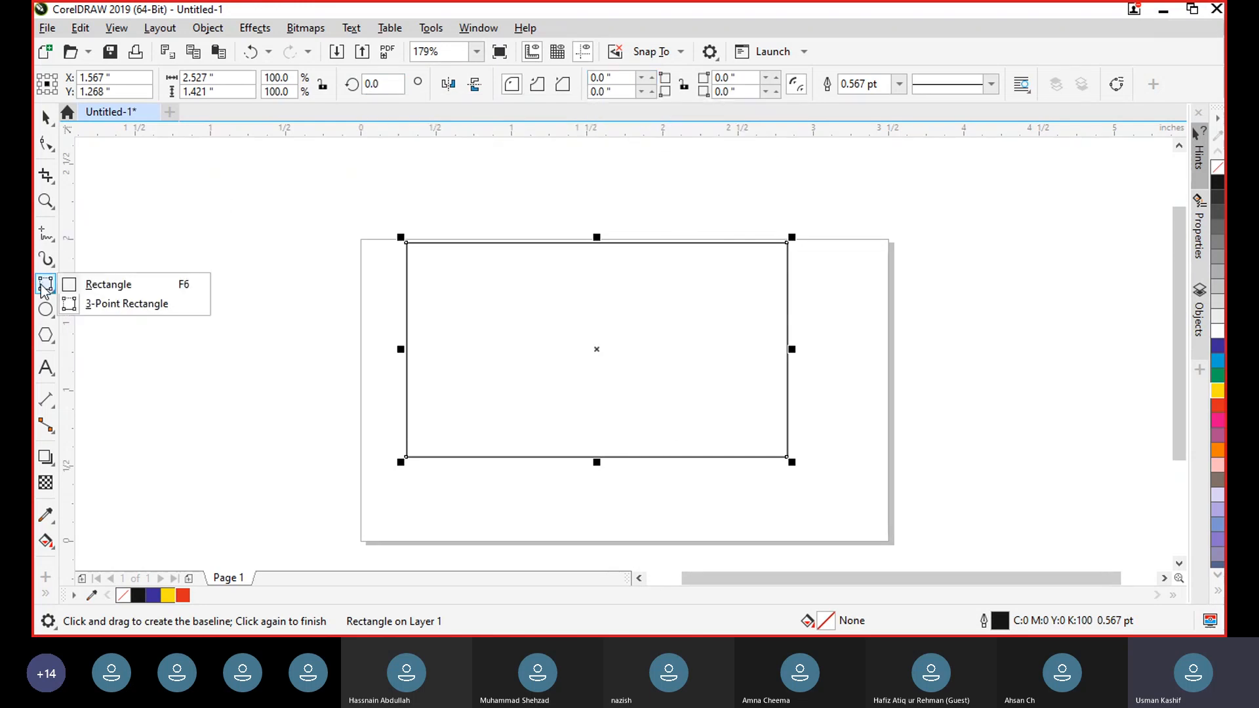
left_click(104, 286)
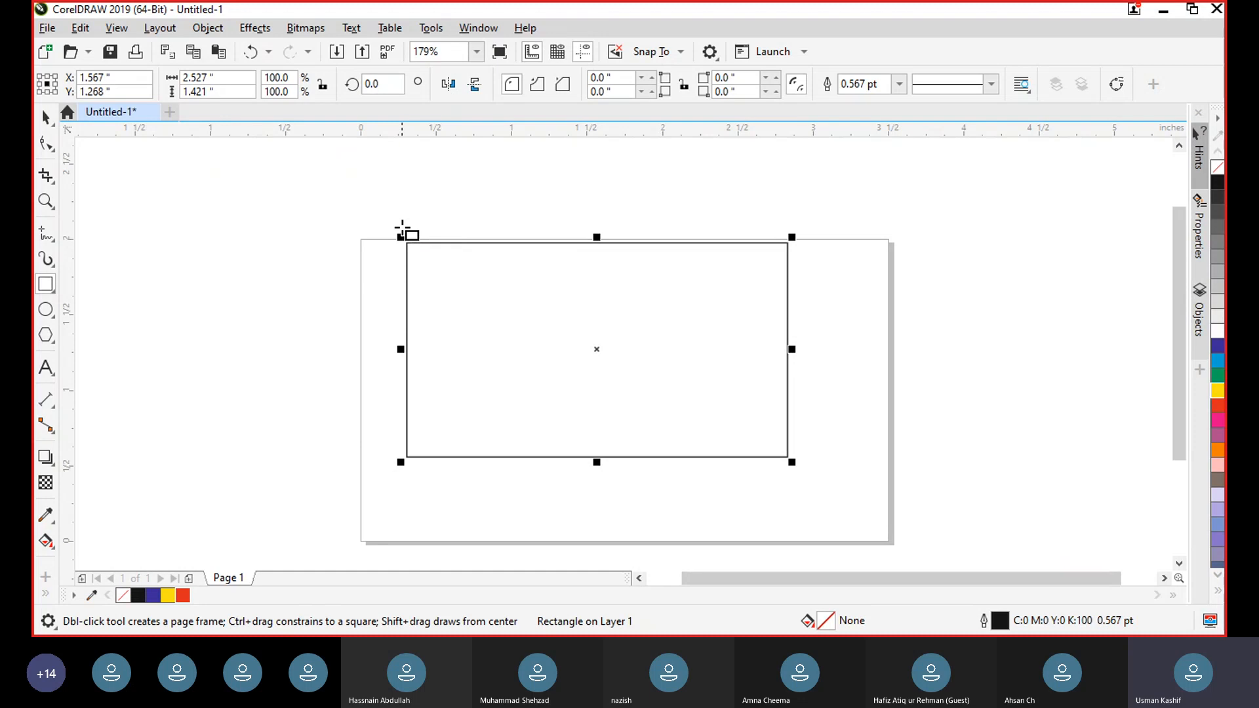
mouse_move(406, 226)
left_mouse_down()
mouse_move(789, 442)
mouse_move(786, 476)
left_mouse_up()
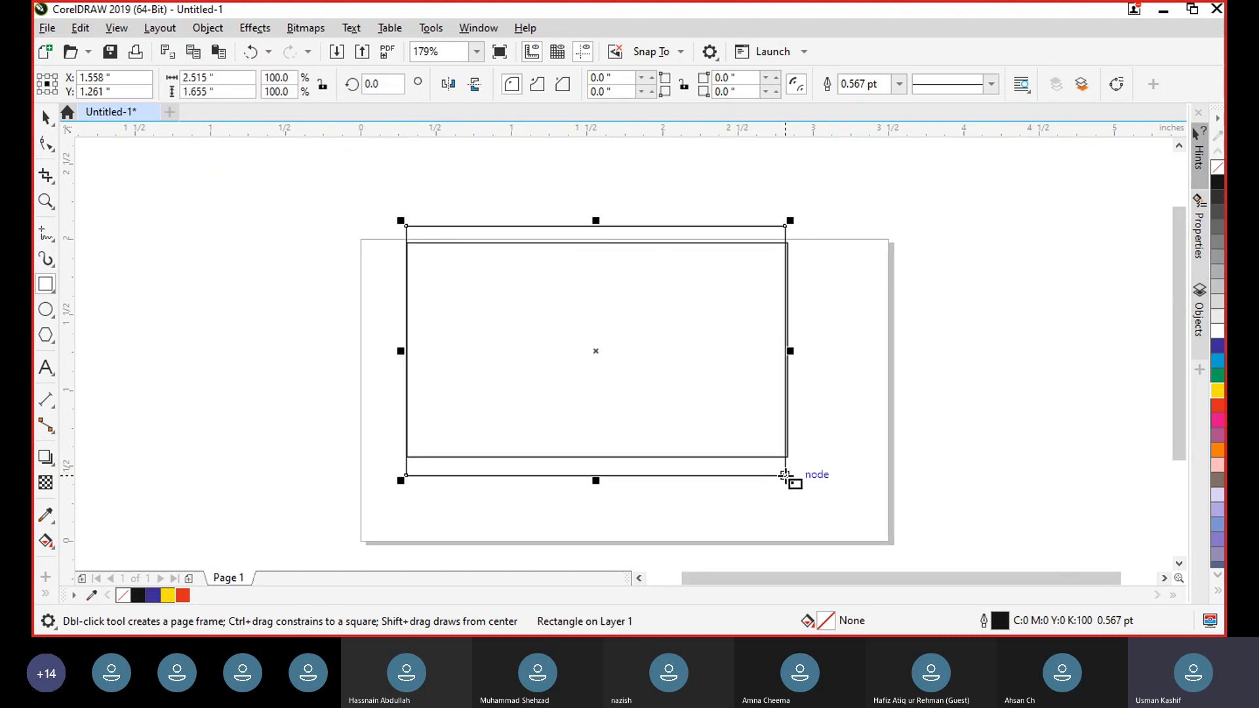
Step: Select both overlapping rectangles and delete them
left_click(45, 116)
left_click(231, 177)
left_click_drag(262, 169, 871, 557)
key("Delete")
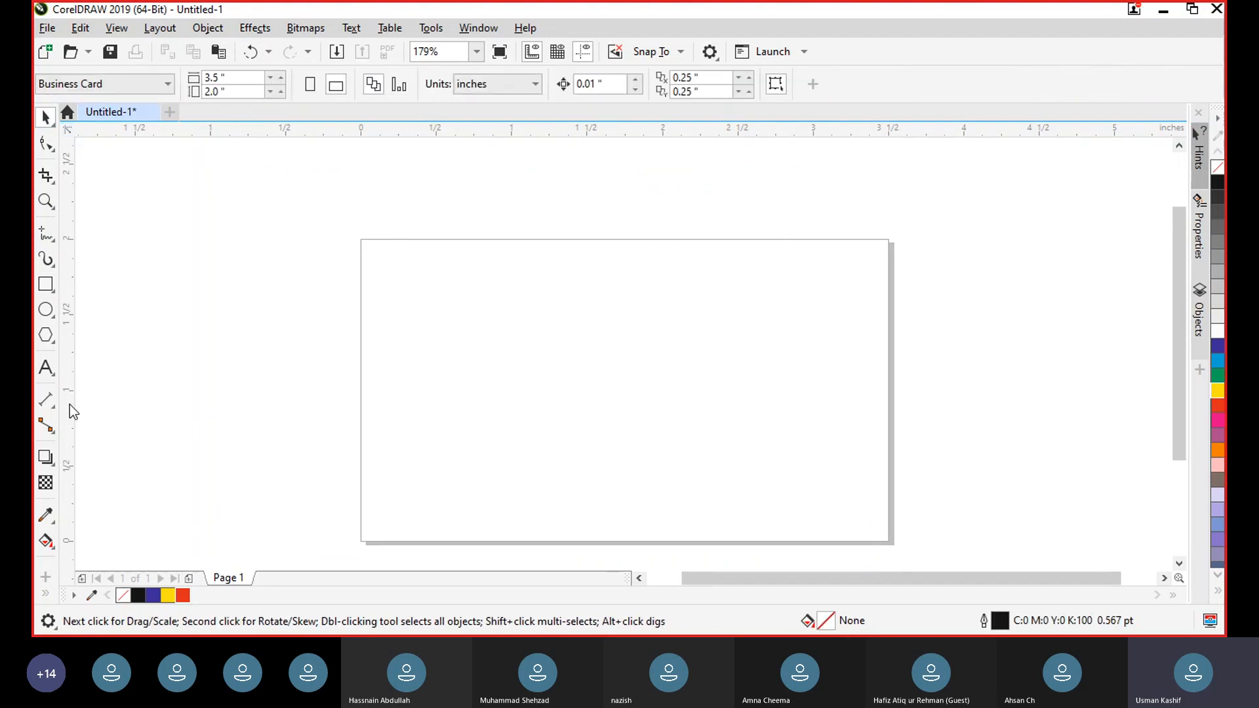
Step: Draw an ellipse about 2.34 by 1.34 in near the page's centre and delete it
left_click(47, 311)
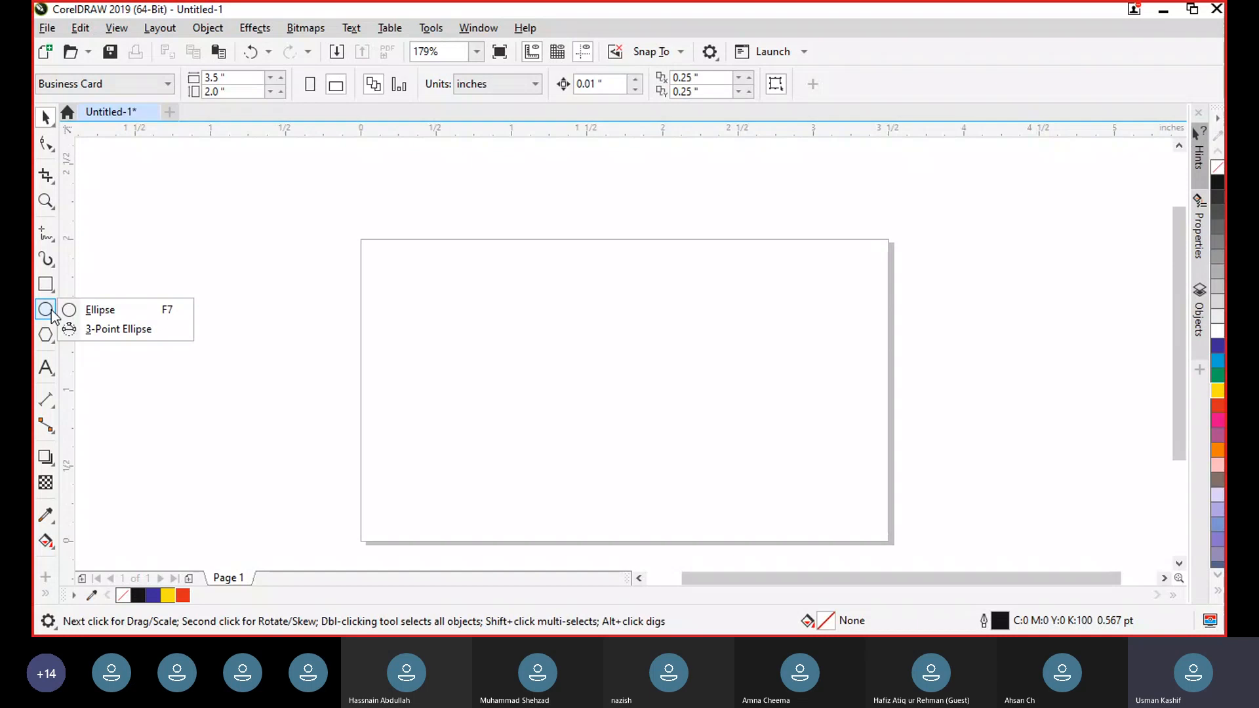
left_click(92, 311)
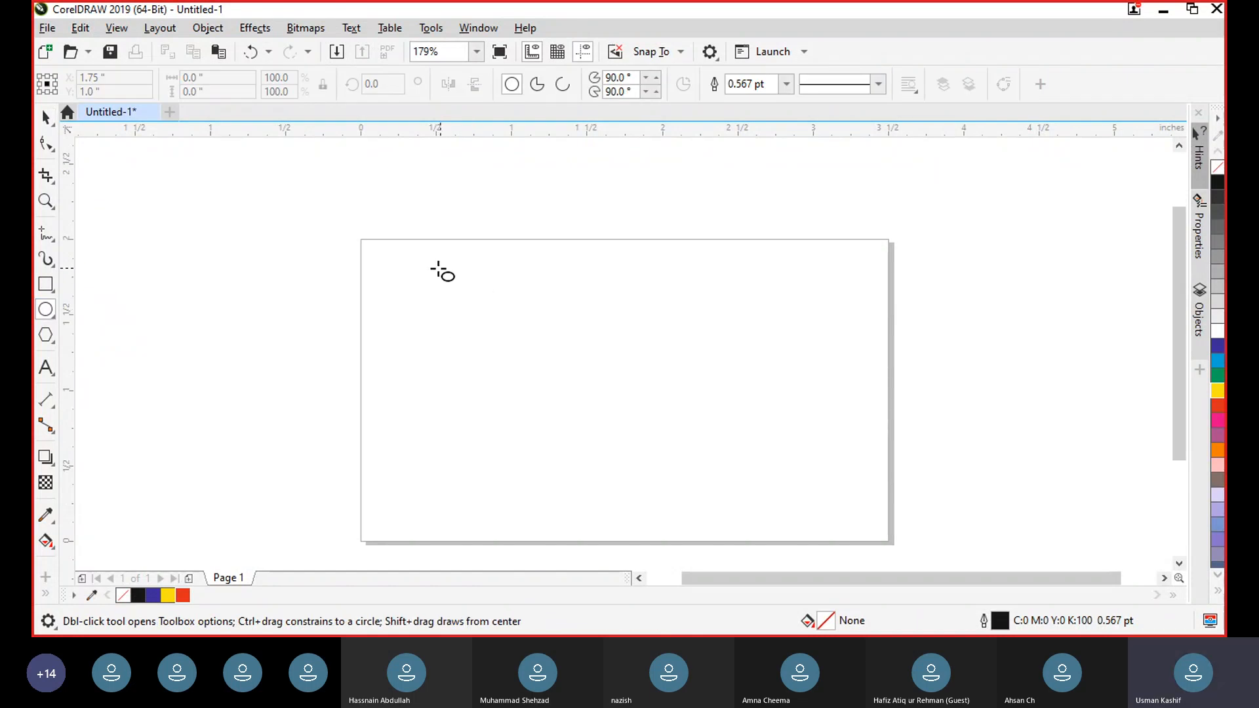
left_click_drag(436, 269, 789, 470)
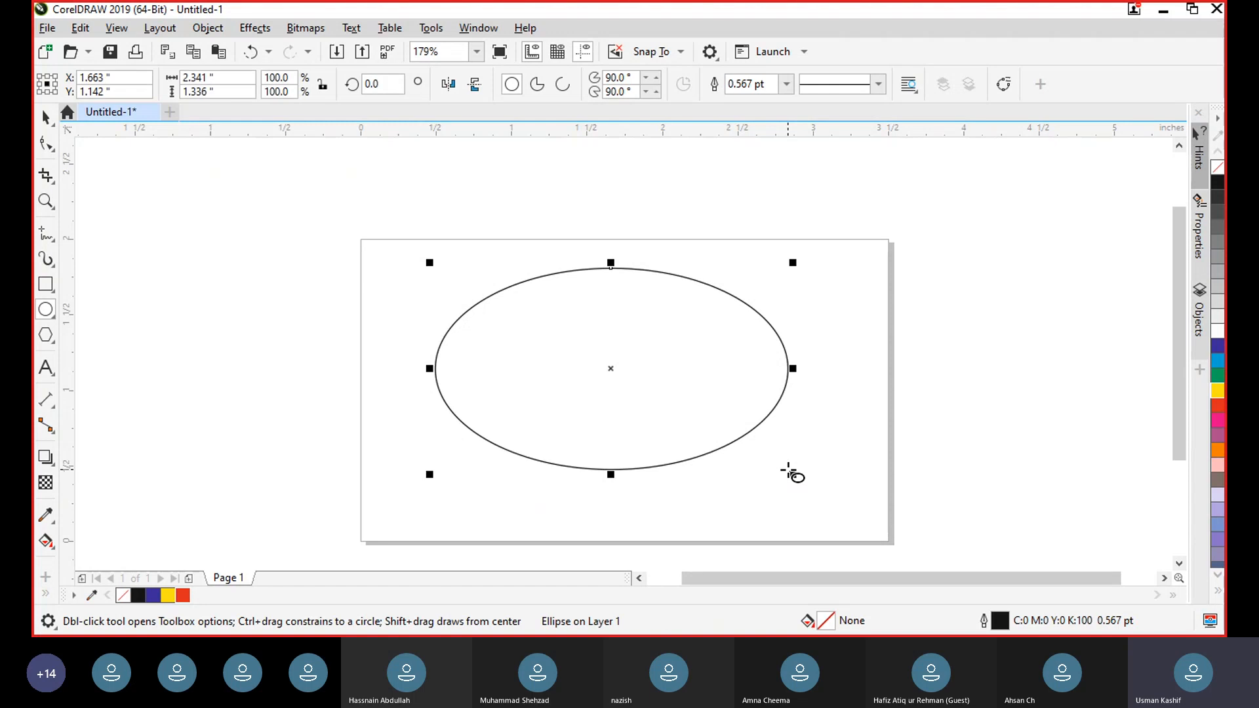
key("Delete")
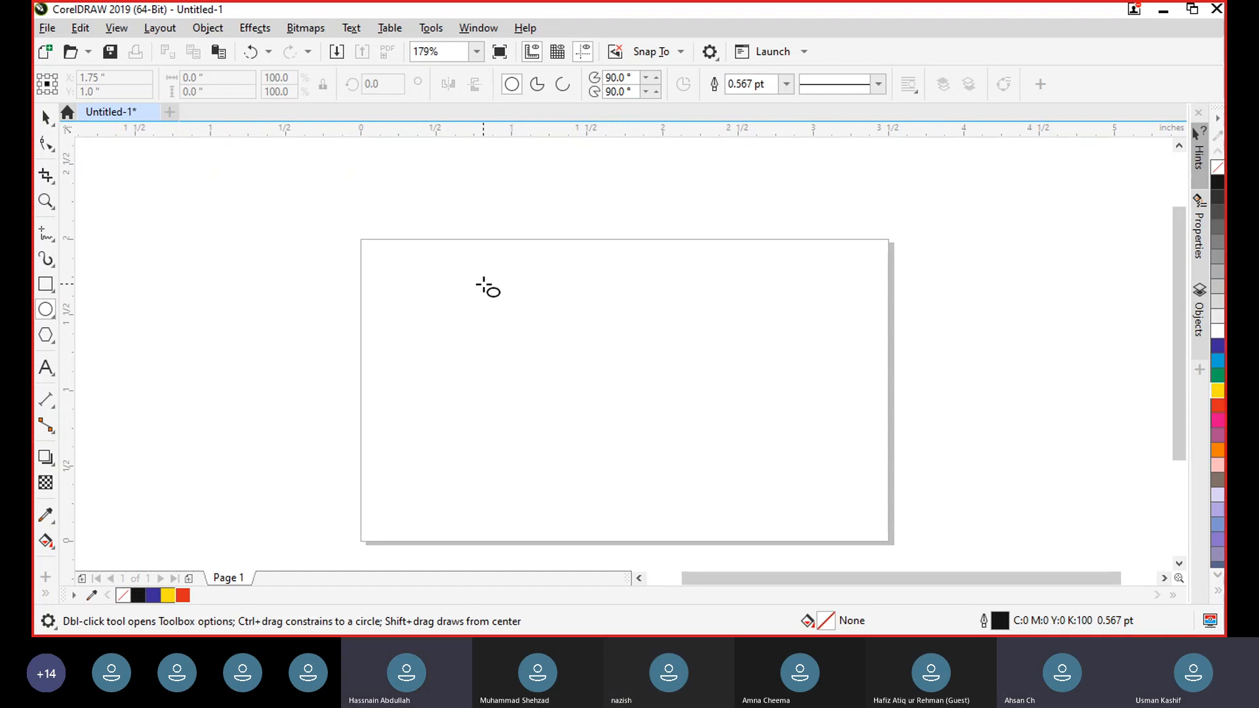
Step: Draw a circle about 1.54 in in diameter on the page and compare its ellipse options with the rectangle options
mouse_move(480, 281)
left_mouse_down()
mouse_move(605, 413)
mouse_move(682, 528)
mouse_move(665, 513)
left_mouse_up()
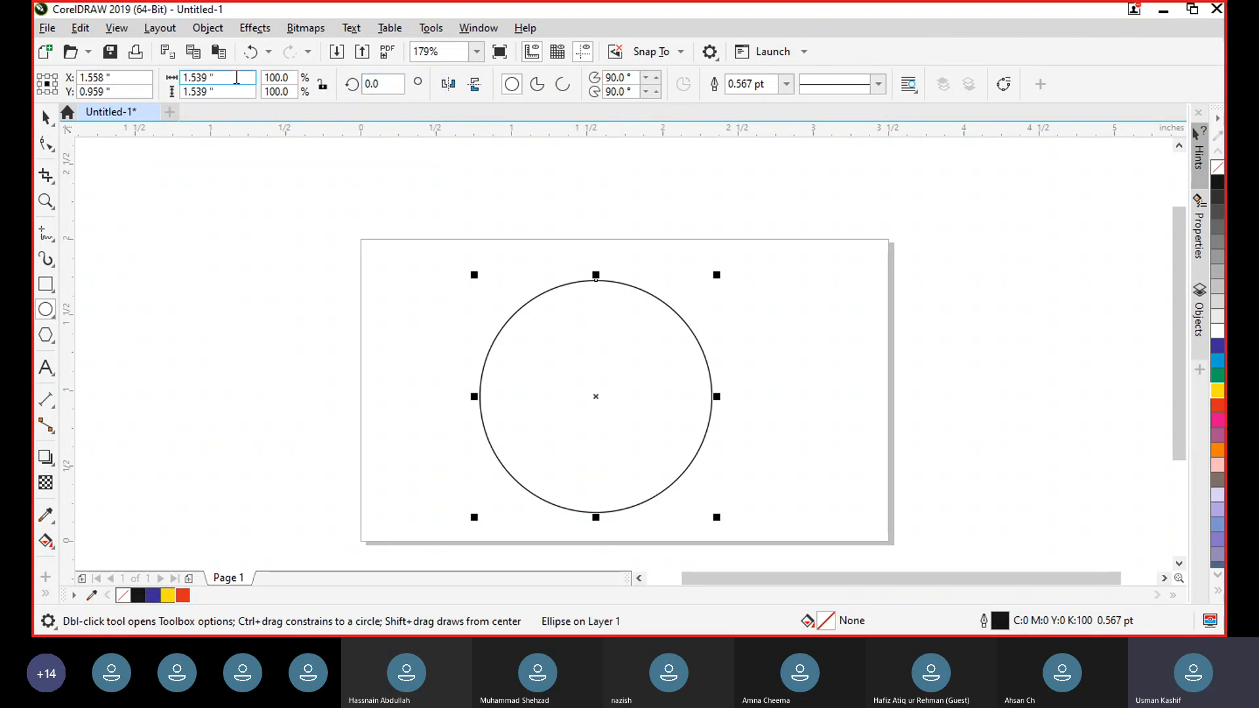
left_click(232, 95)
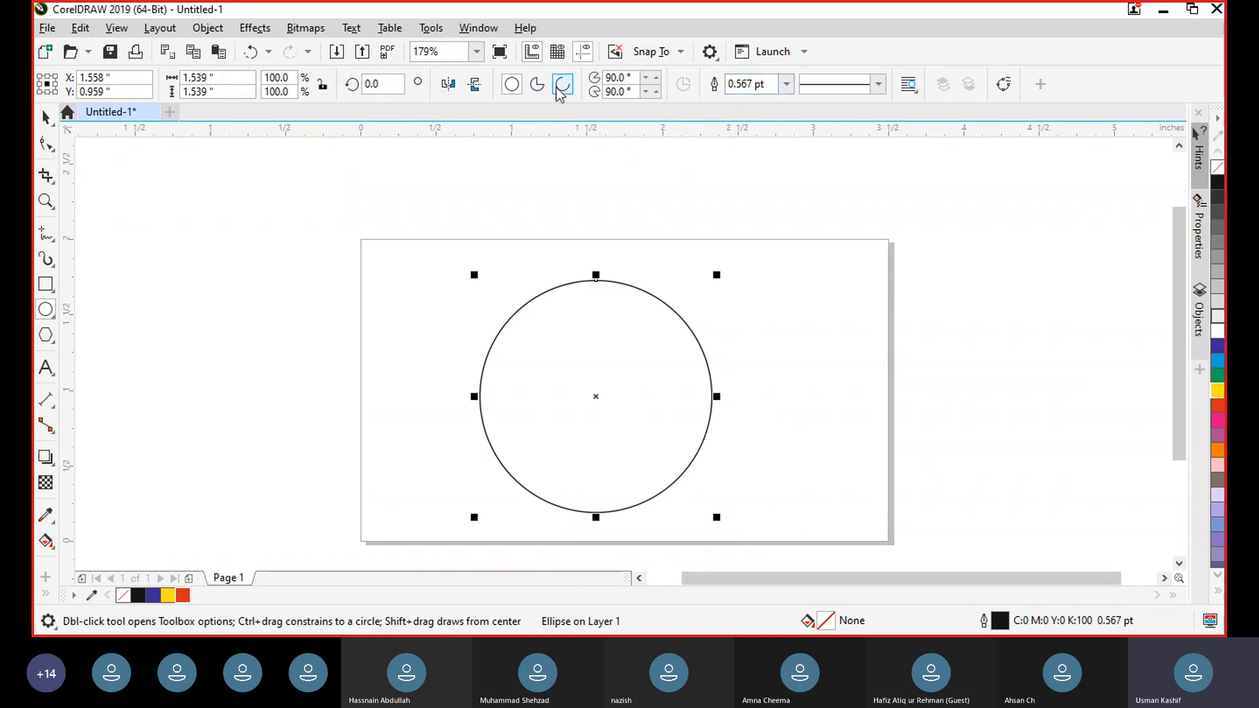
left_click(45, 284)
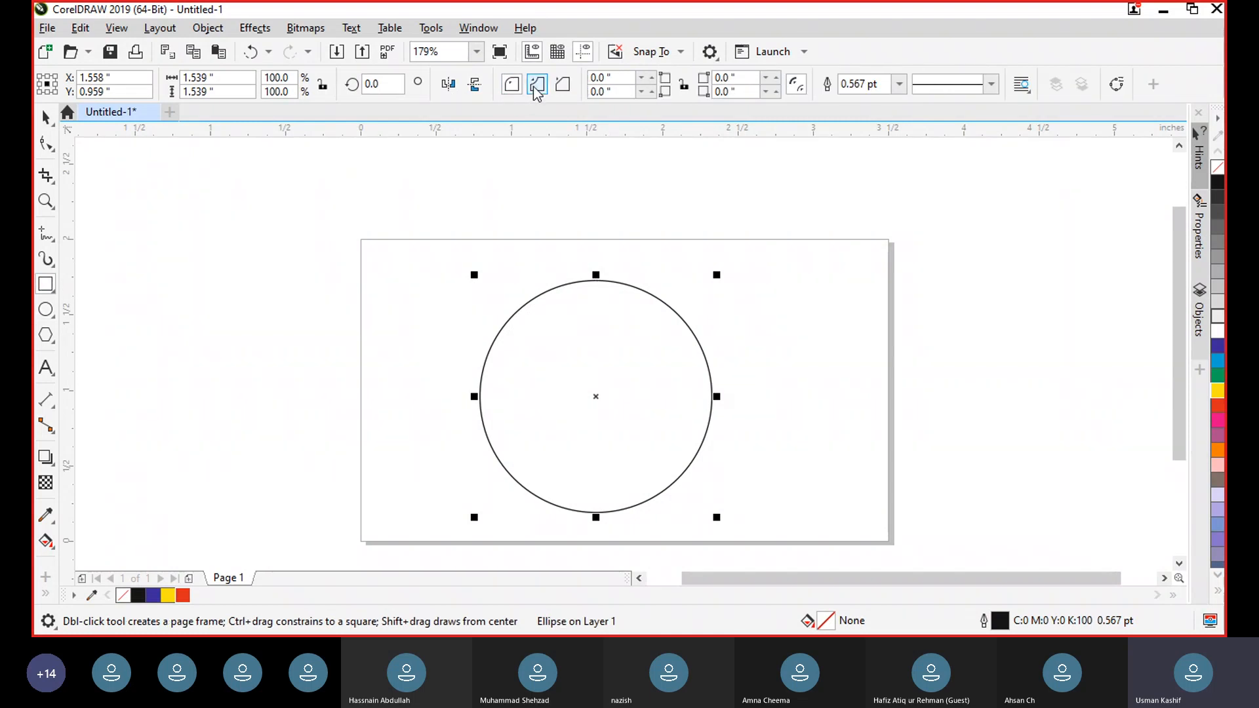
left_click(45, 311)
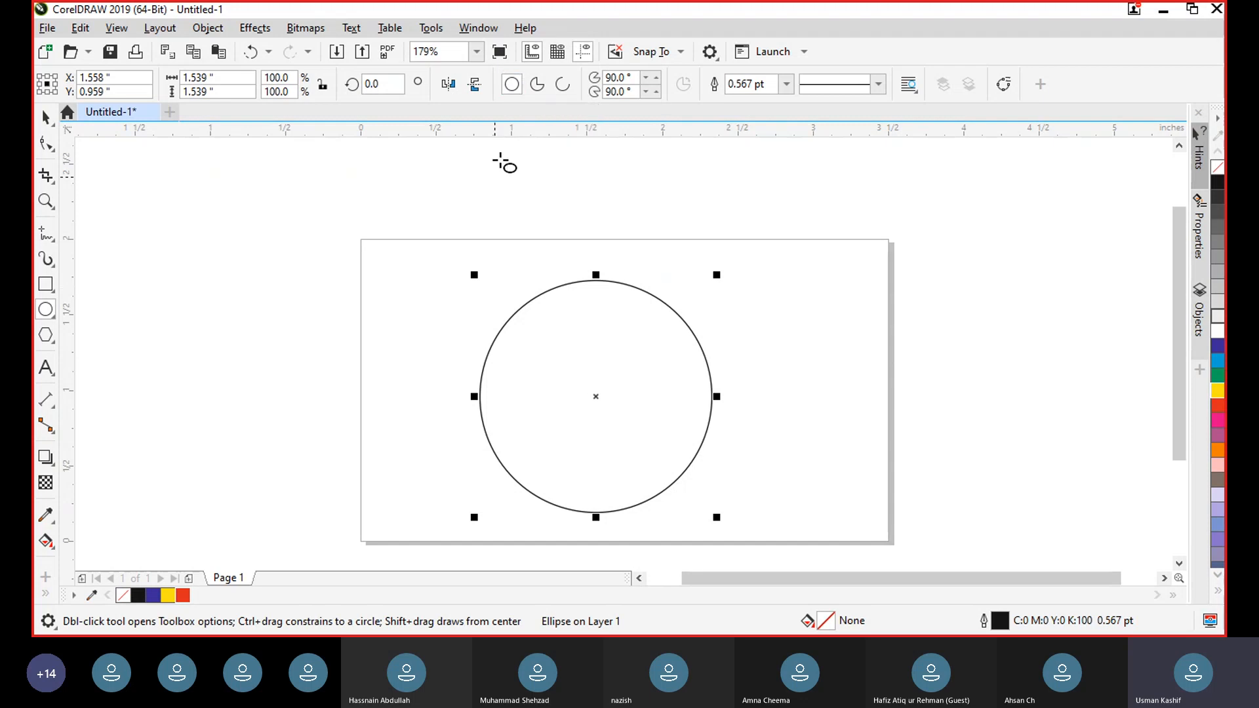
Step: Convert the circle into a pie shape and lower its ending angle to 258°
left_click(537, 84)
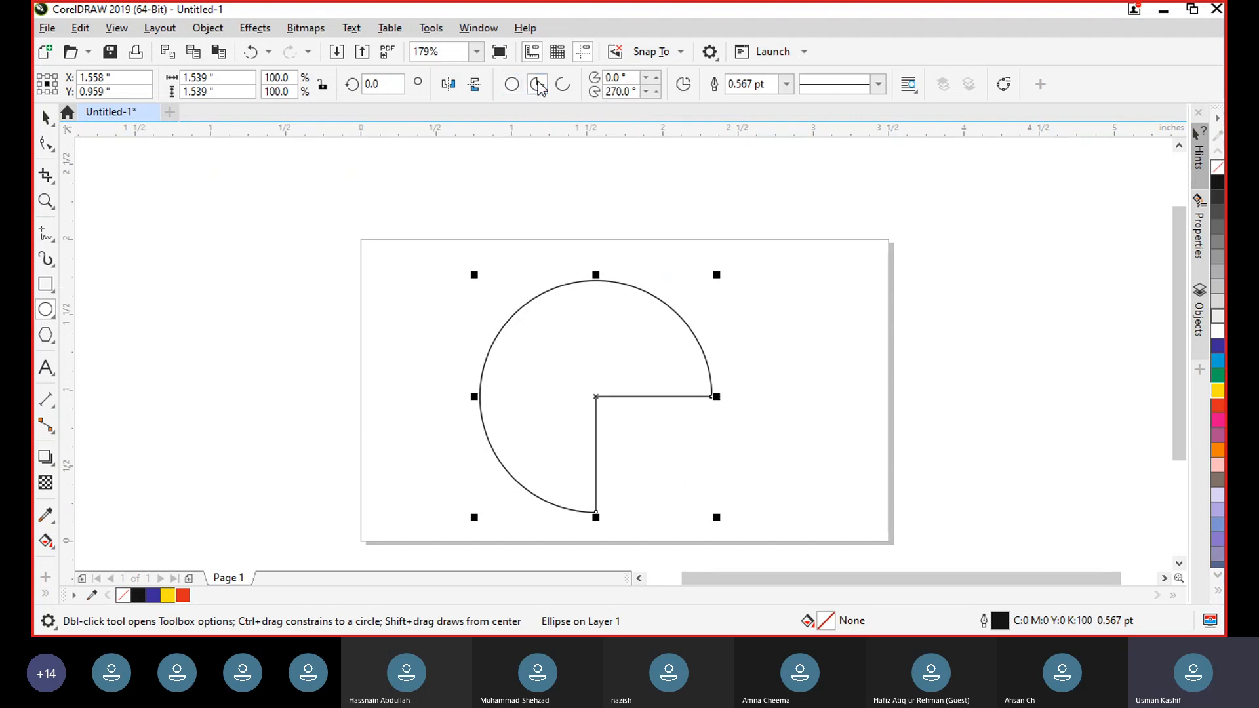
left_click(646, 91)
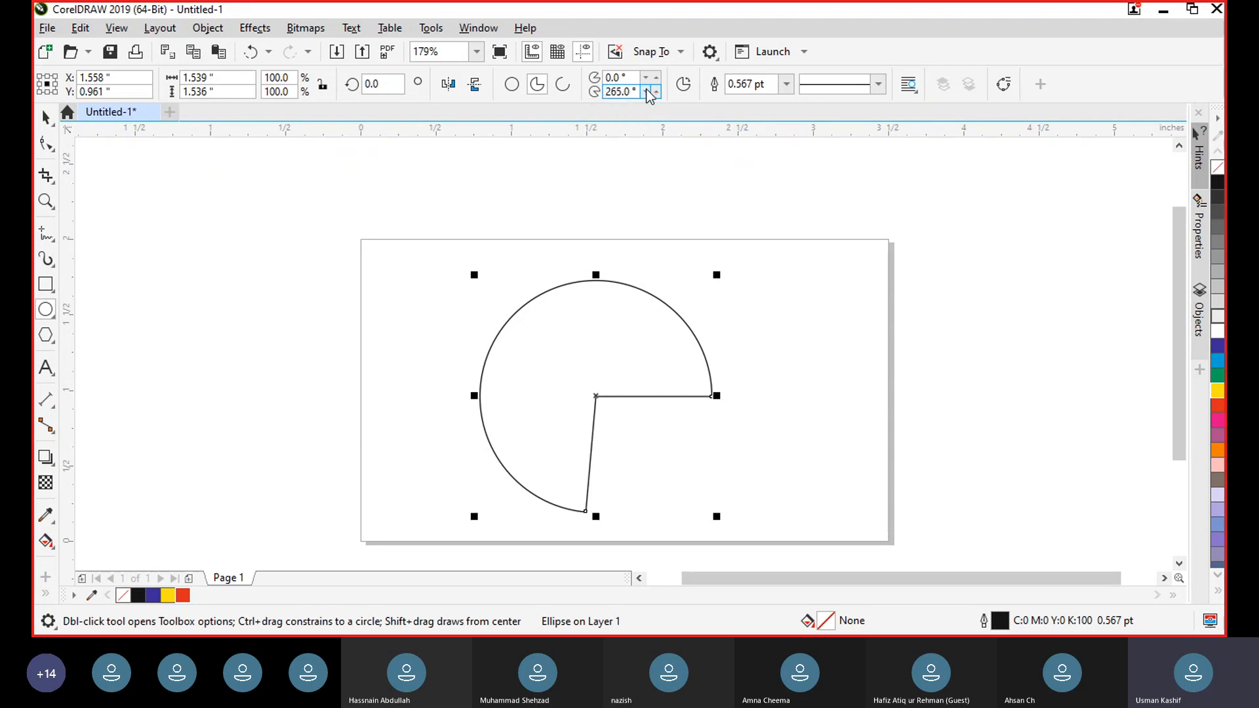
left_click(647, 92)
left_click(647, 93)
left_click(647, 93)
left_click(647, 92)
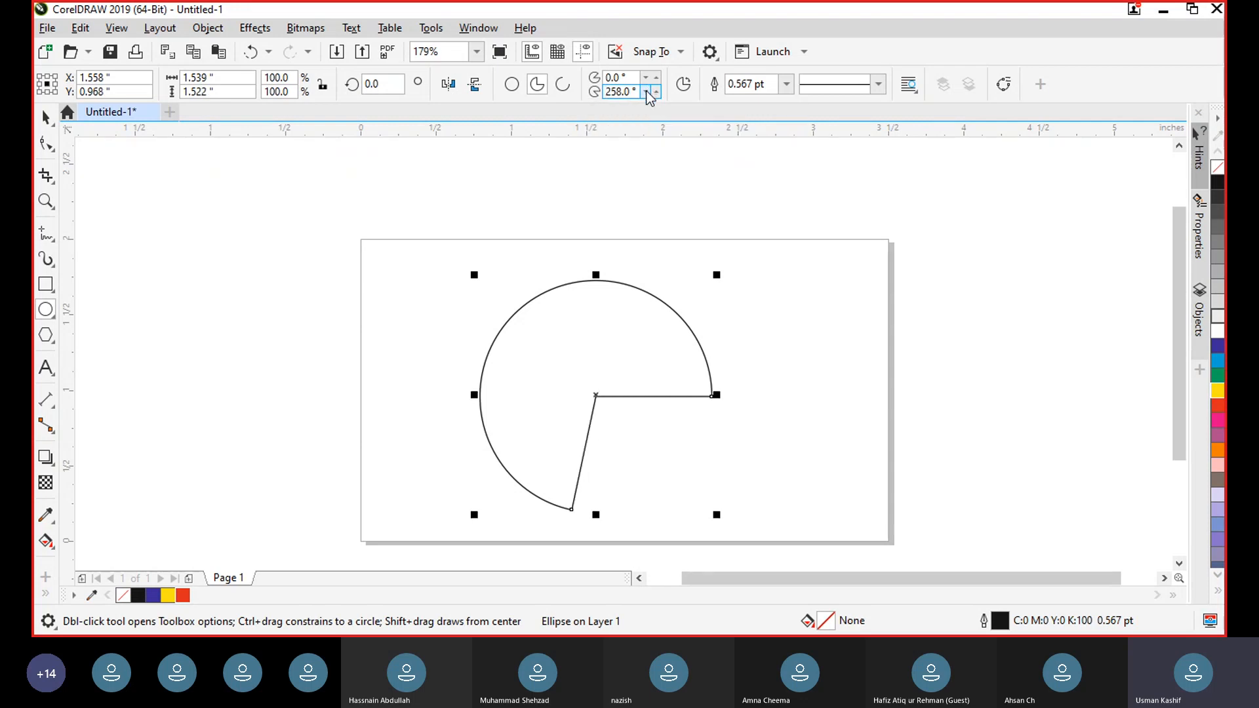
Step: Raise the pie shape's ending angle to 284°
left_click(654, 92)
left_click(654, 92)
left_click(654, 91)
left_click(655, 92)
left_click(654, 92)
left_click(655, 92)
left_click(655, 92)
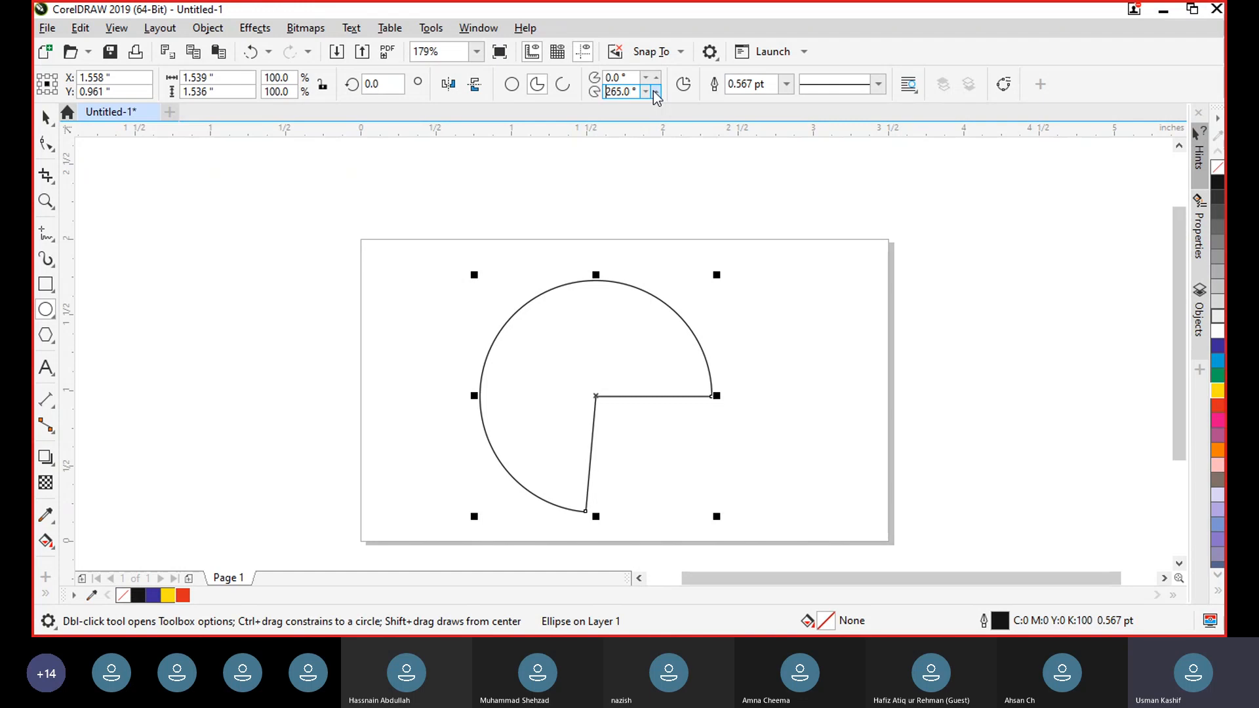
left_click(654, 92)
left_click(655, 91)
left_click(655, 91)
left_click(654, 92)
left_click(655, 92)
left_click(654, 92)
left_click(654, 92)
left_click(655, 92)
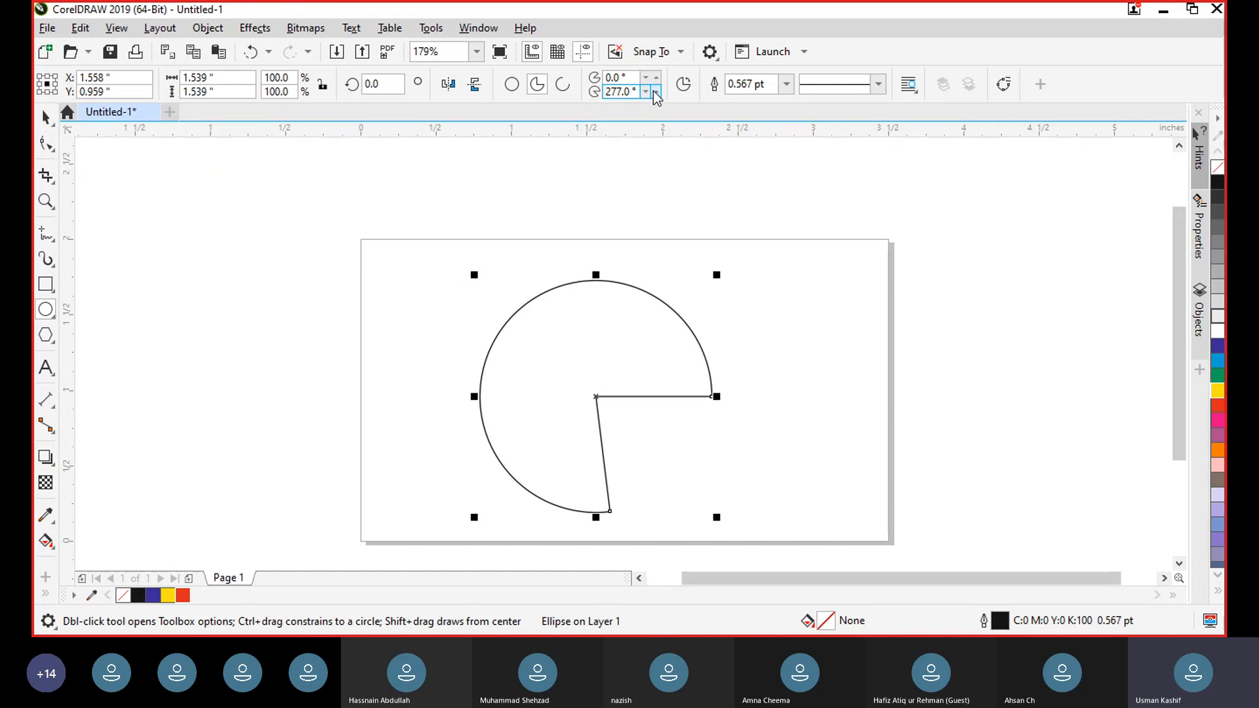
left_click(654, 92)
left_click(654, 92)
left_click(655, 92)
left_click(655, 92)
left_click(655, 92)
left_click(654, 92)
left_click(654, 92)
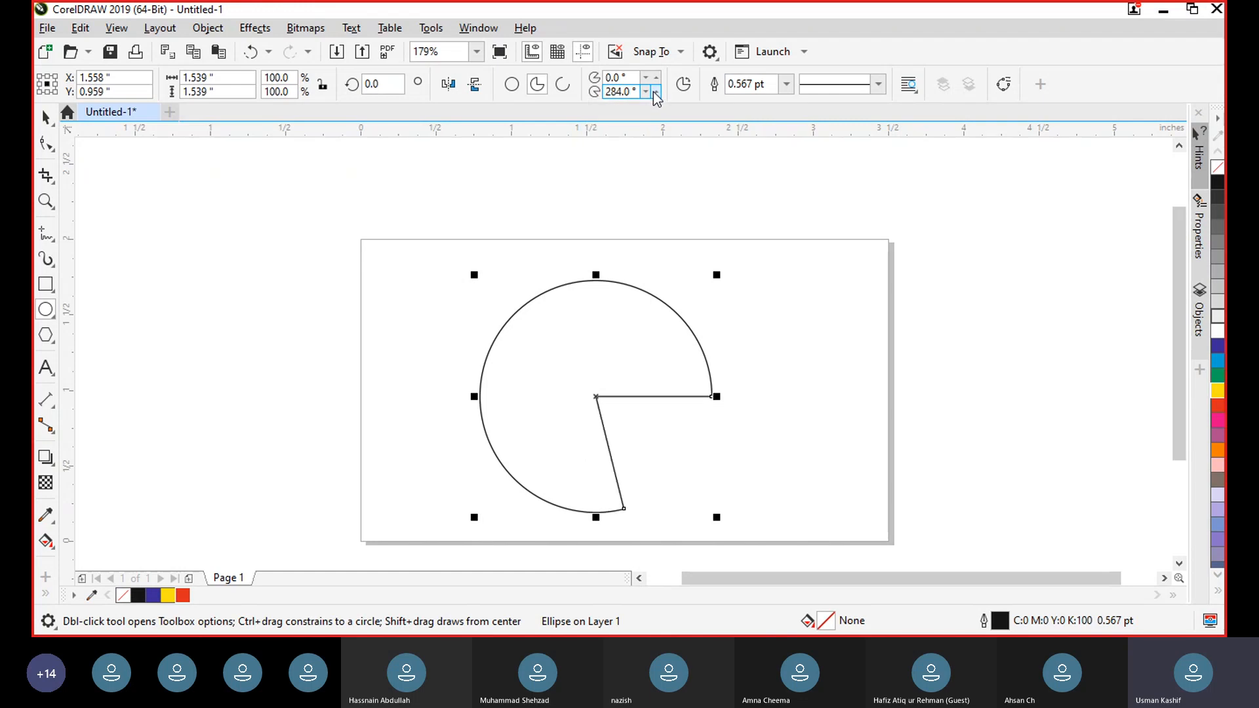
Step: Switch the pie to an arc, back through pie and full ellipse, and finish with an arc
left_click(561, 85)
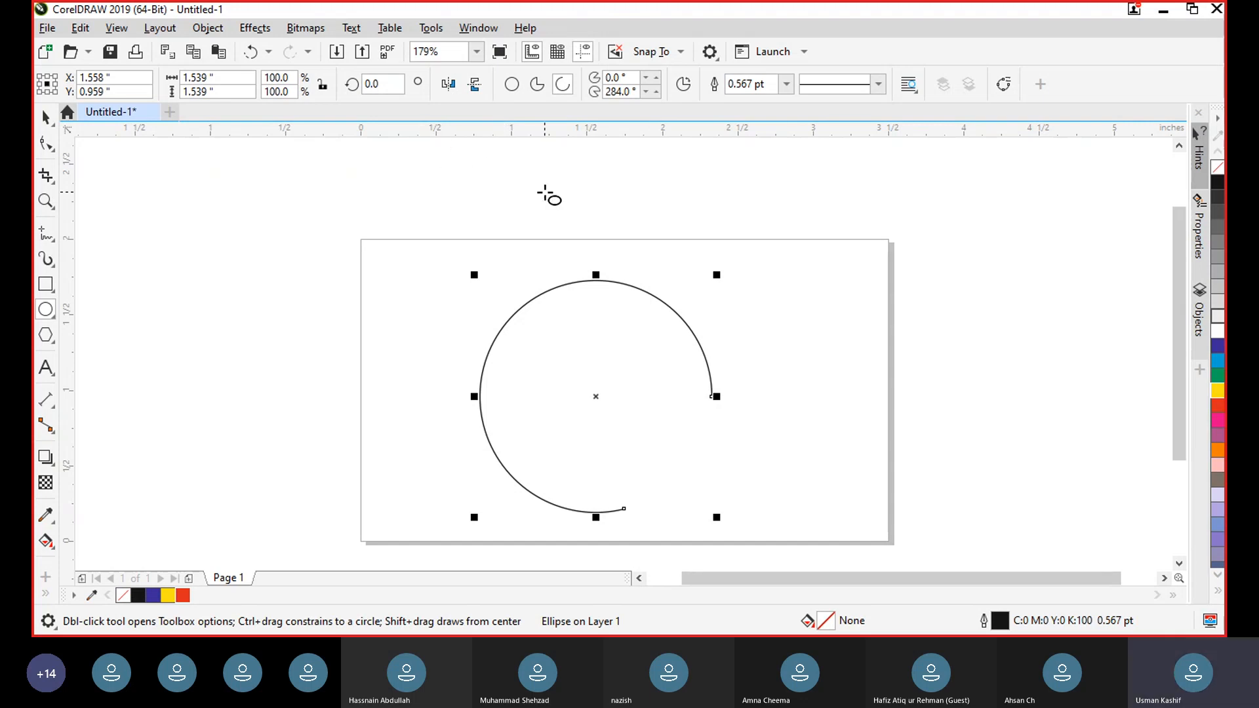
left_click(547, 93)
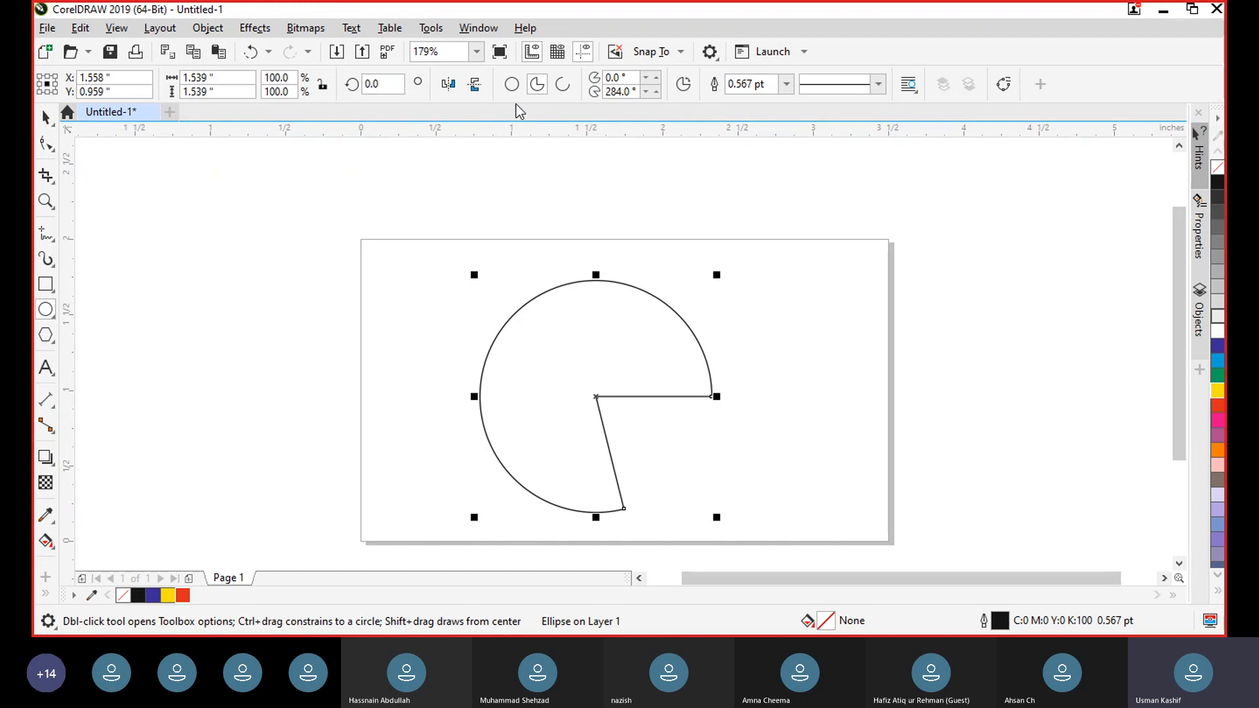
left_click(511, 83)
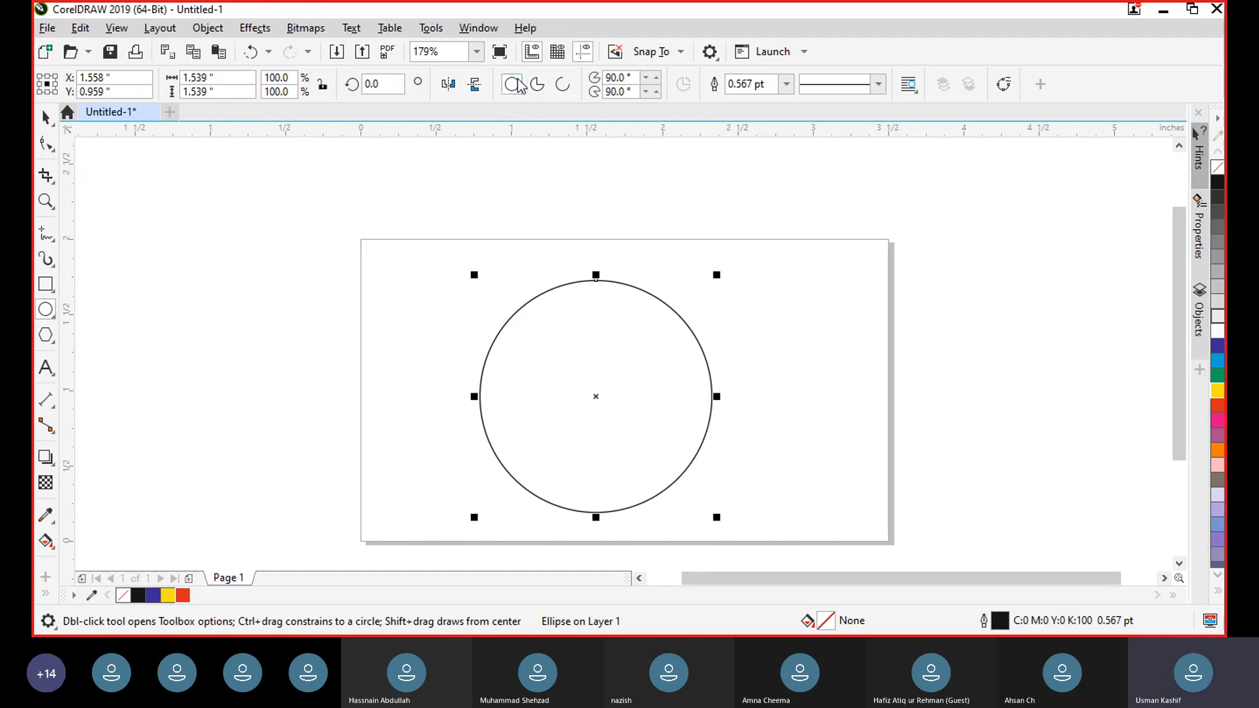
left_click(562, 92)
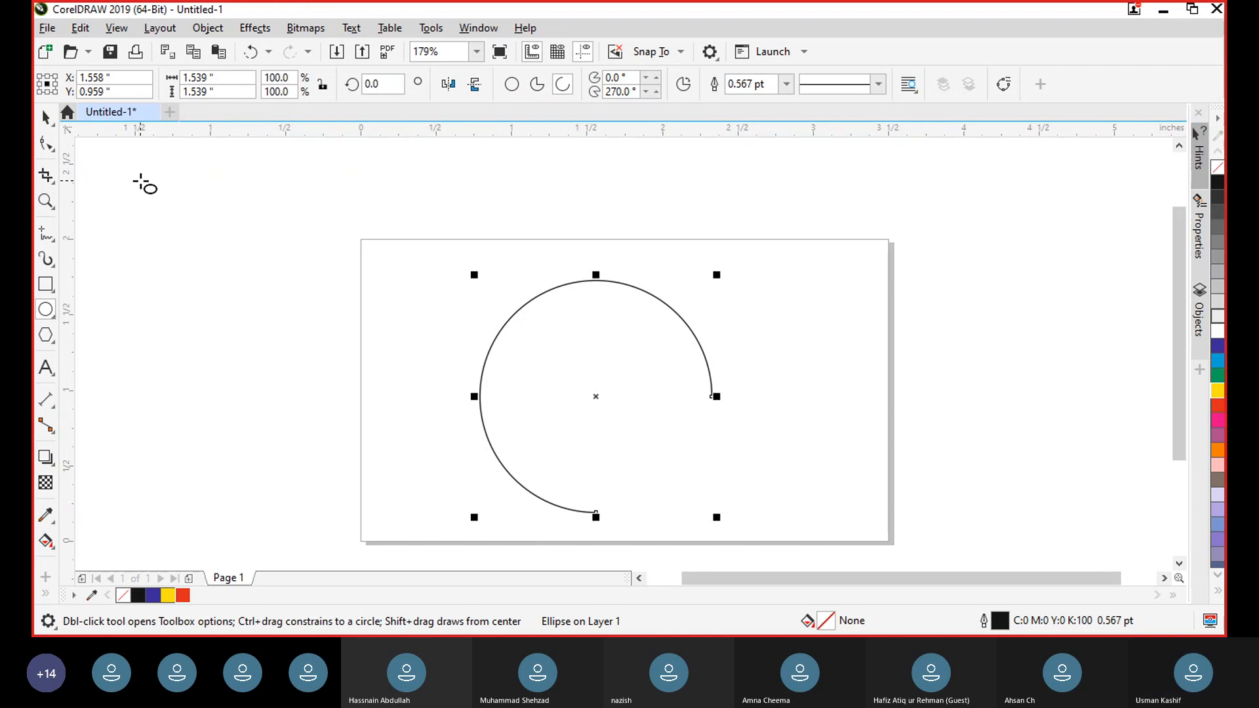
Step: Move the arc's end nodes with the Shape tool so it spans from about 77° to about 285°
left_click(56, 143)
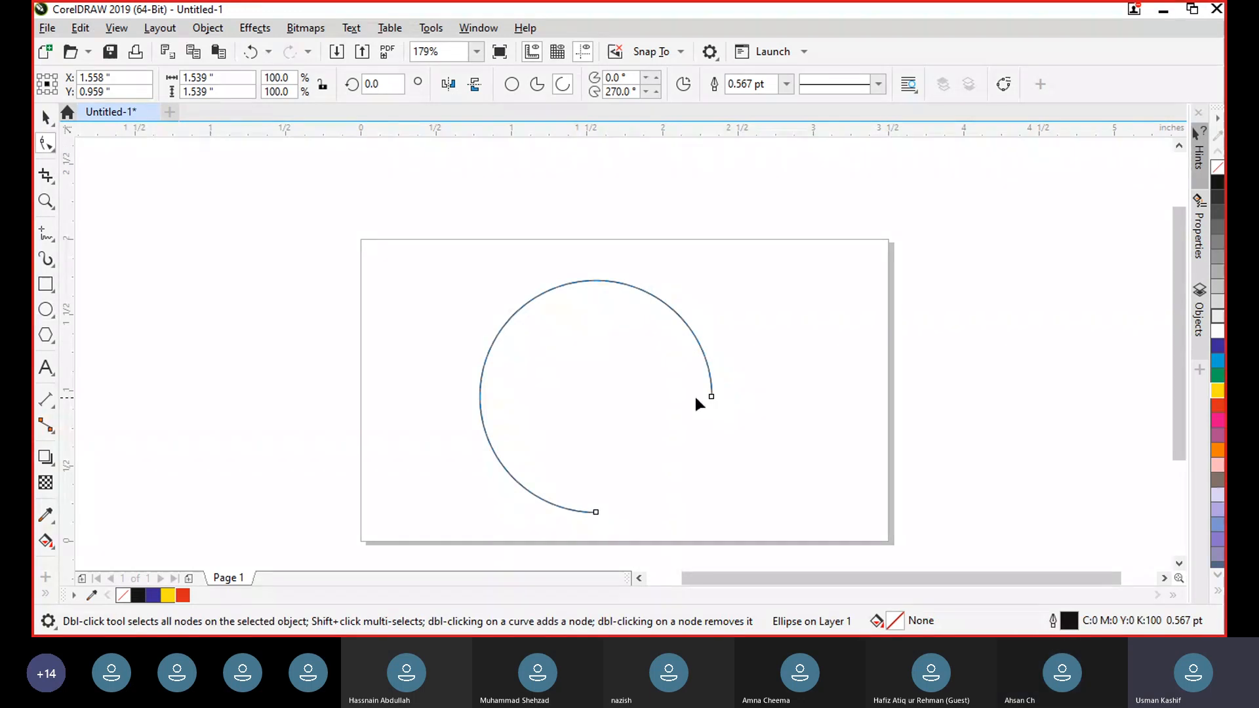
left_click_drag(711, 396, 625, 260)
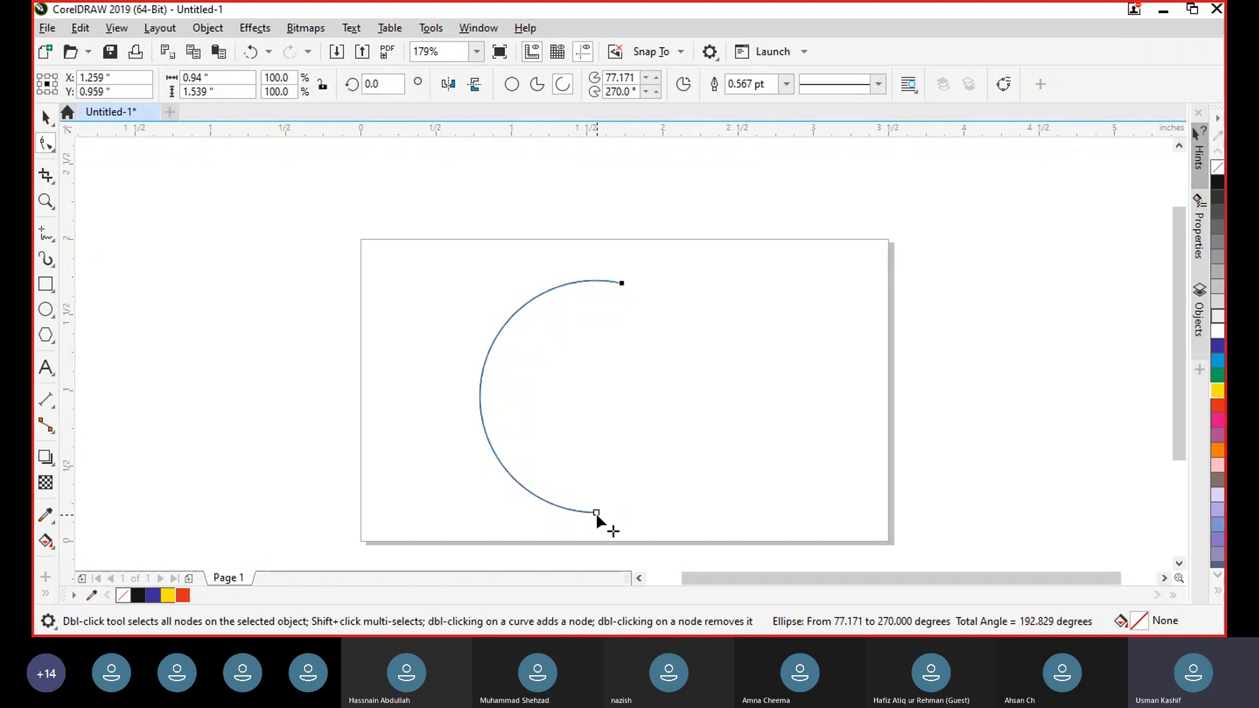
left_click_drag(596, 513, 612, 512)
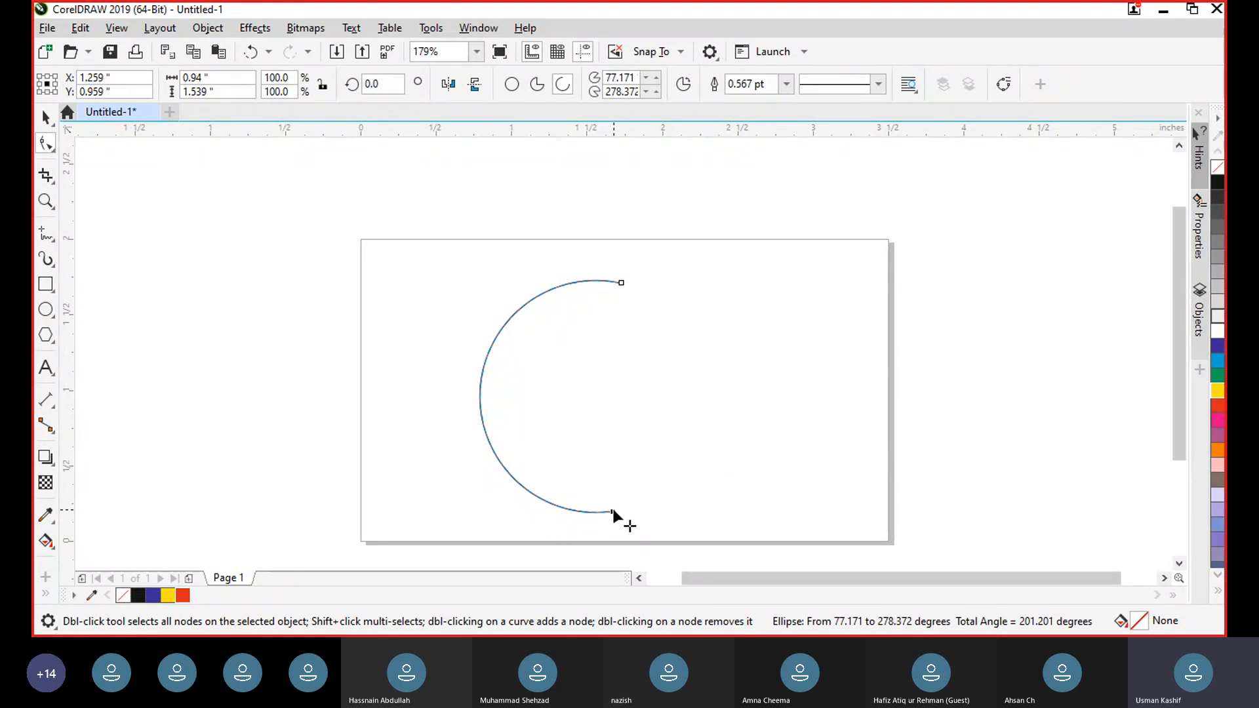
left_click_drag(613, 512, 625, 510)
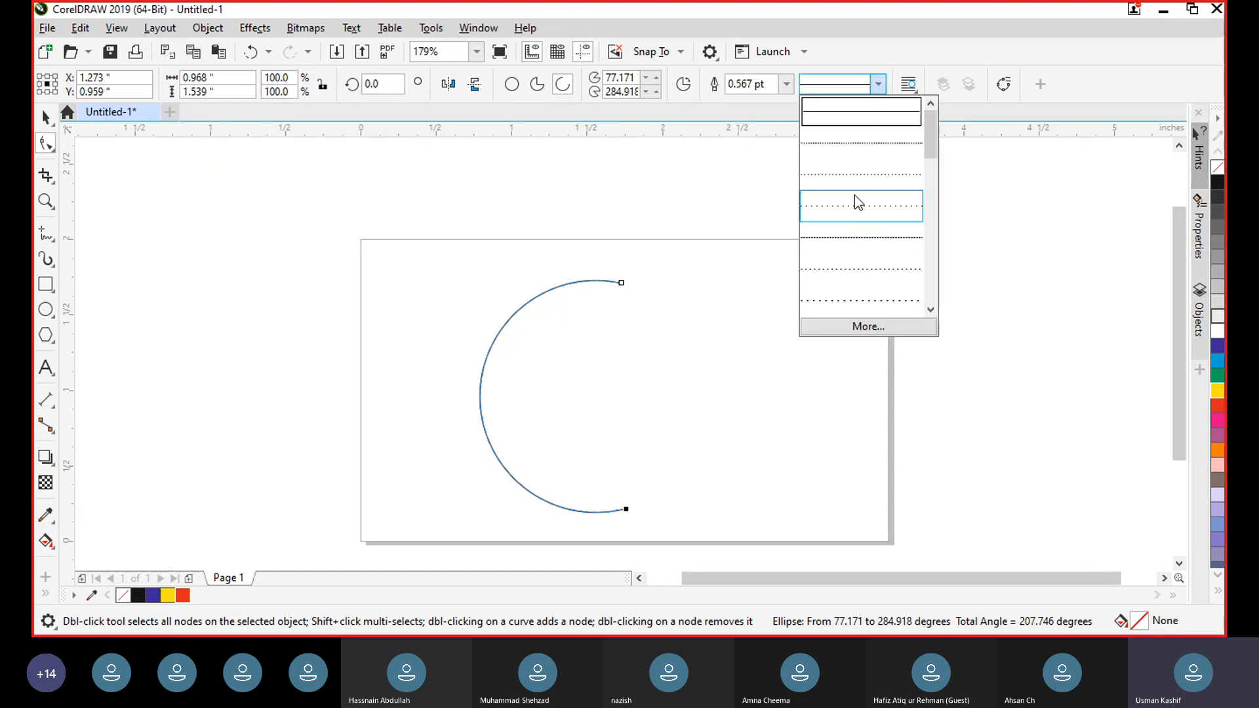
Step: Set the arc's outline width to 8 pt and return to the Pick tool
left_click(785, 91)
left_click(787, 86)
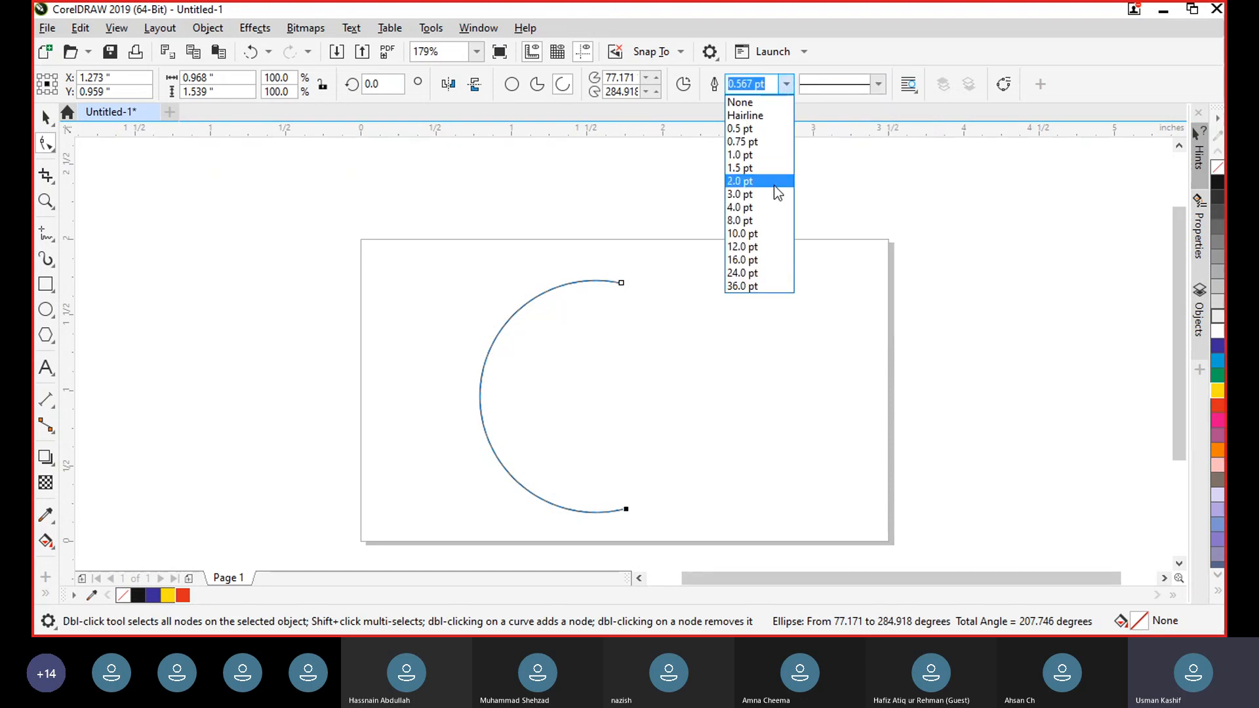
left_click(761, 223)
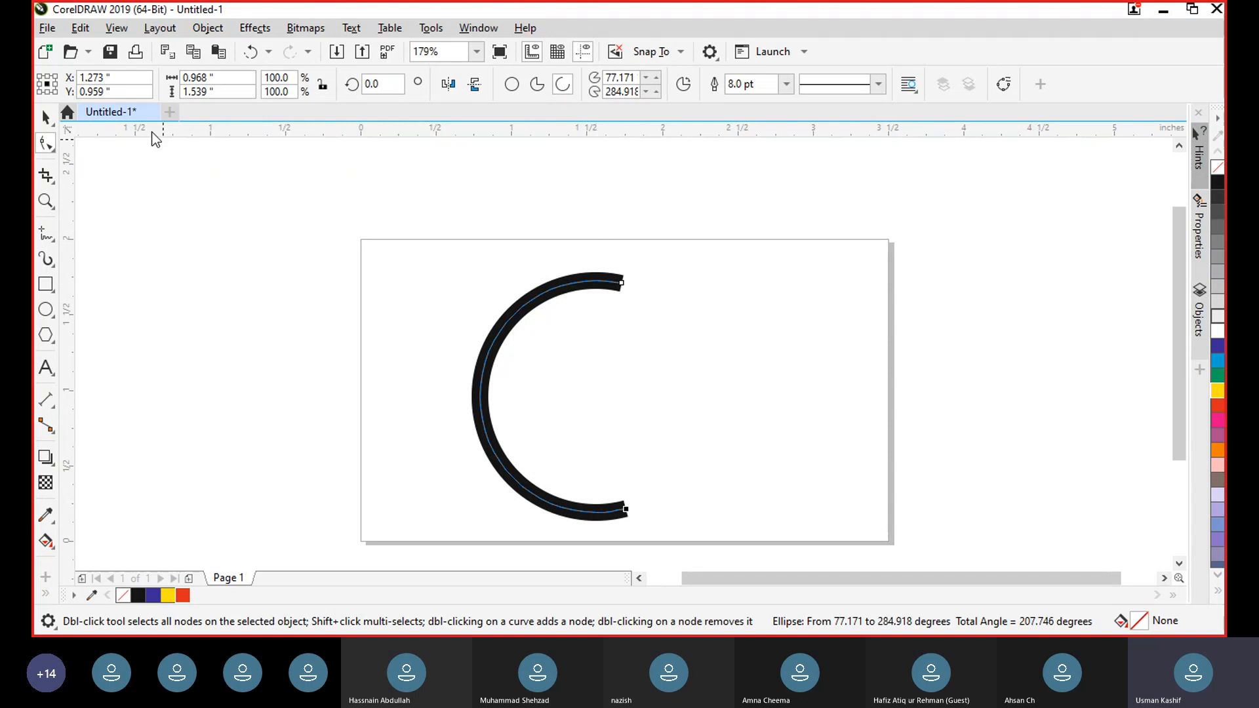
key("space")
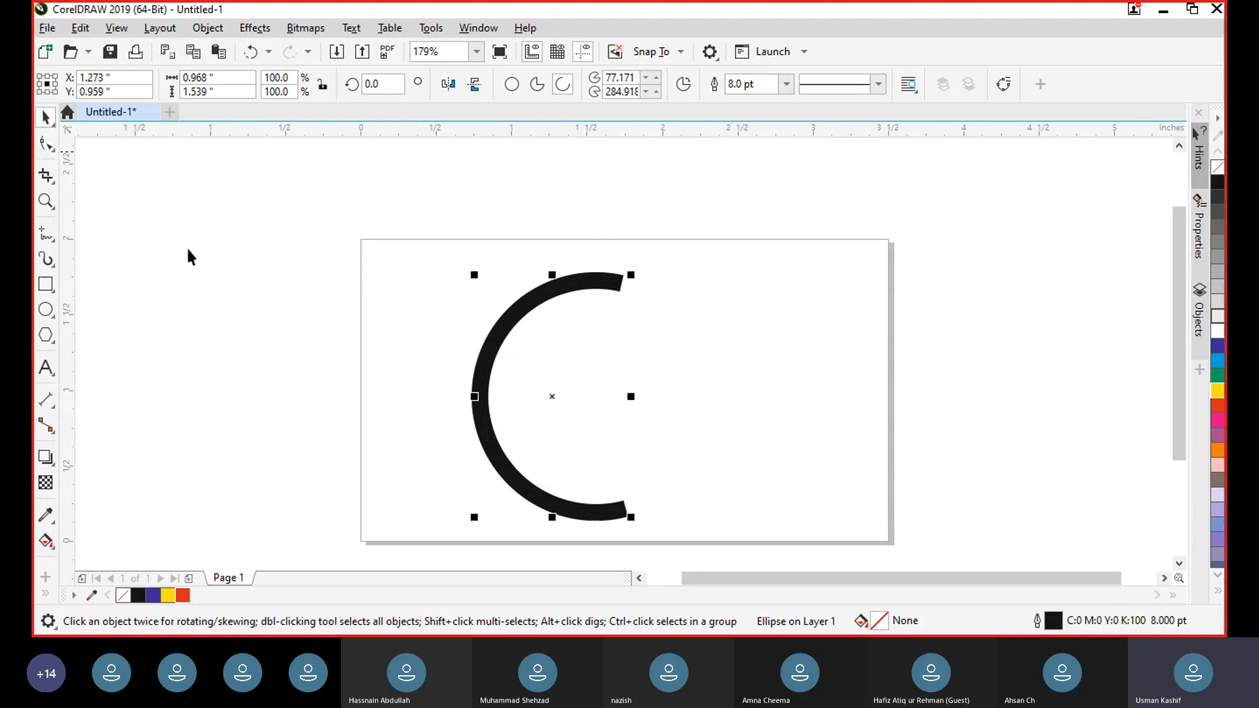
Step: Convert the thick-outlined arc to a pie shape and then to a full circle
left_click(457, 279)
left_click_drag(695, 510, 709, 530)
left_click(536, 84)
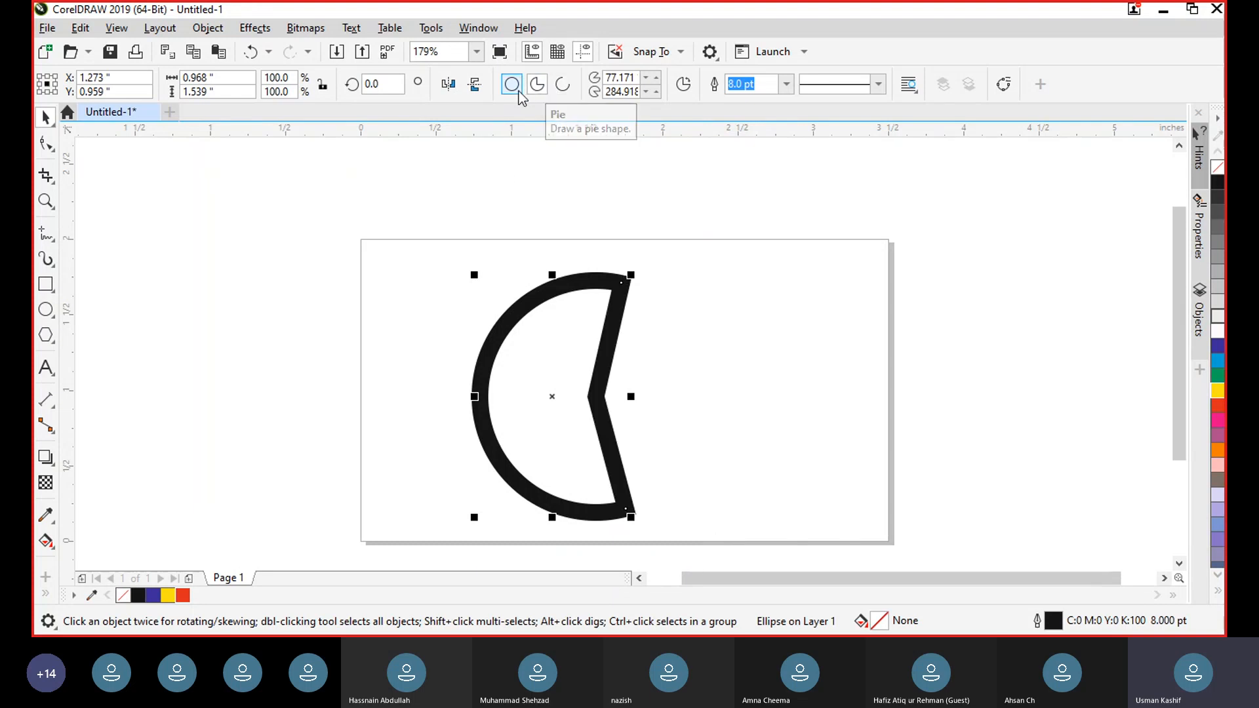
left_click(514, 87)
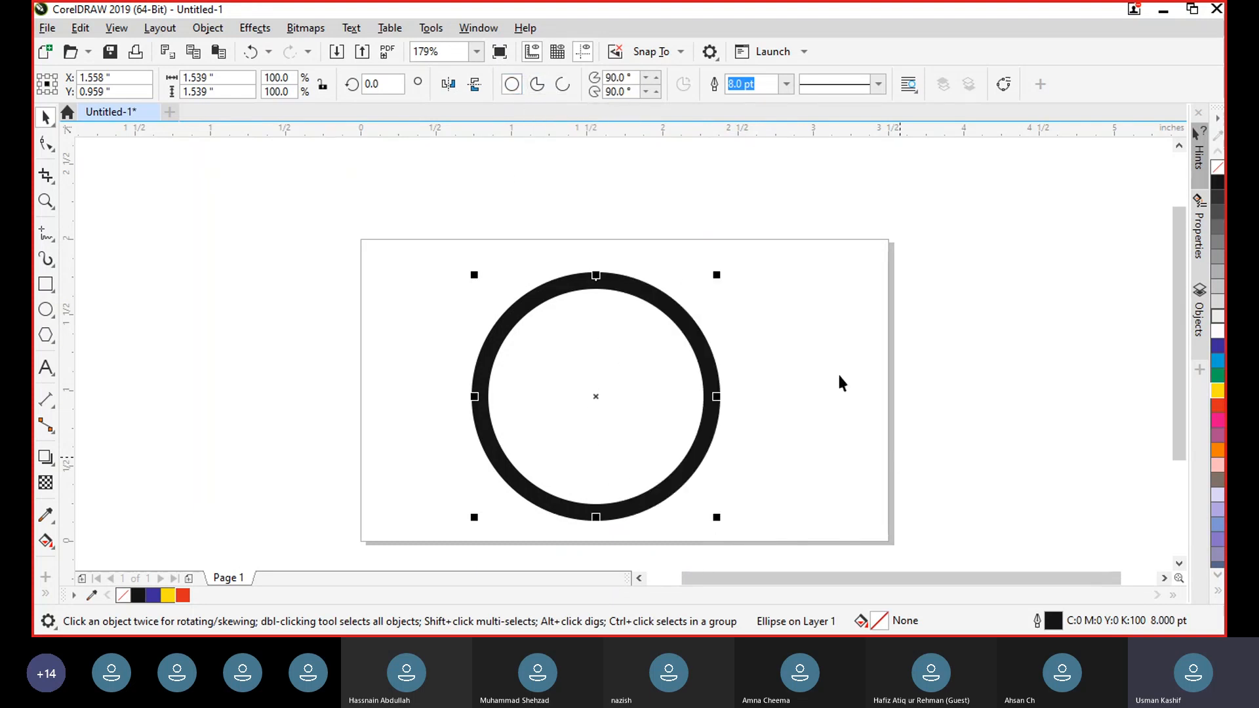
Step: Select the thick-outlined circle and delete it
left_click(753, 292)
left_click_drag(736, 306, 481, 427)
key("Delete")
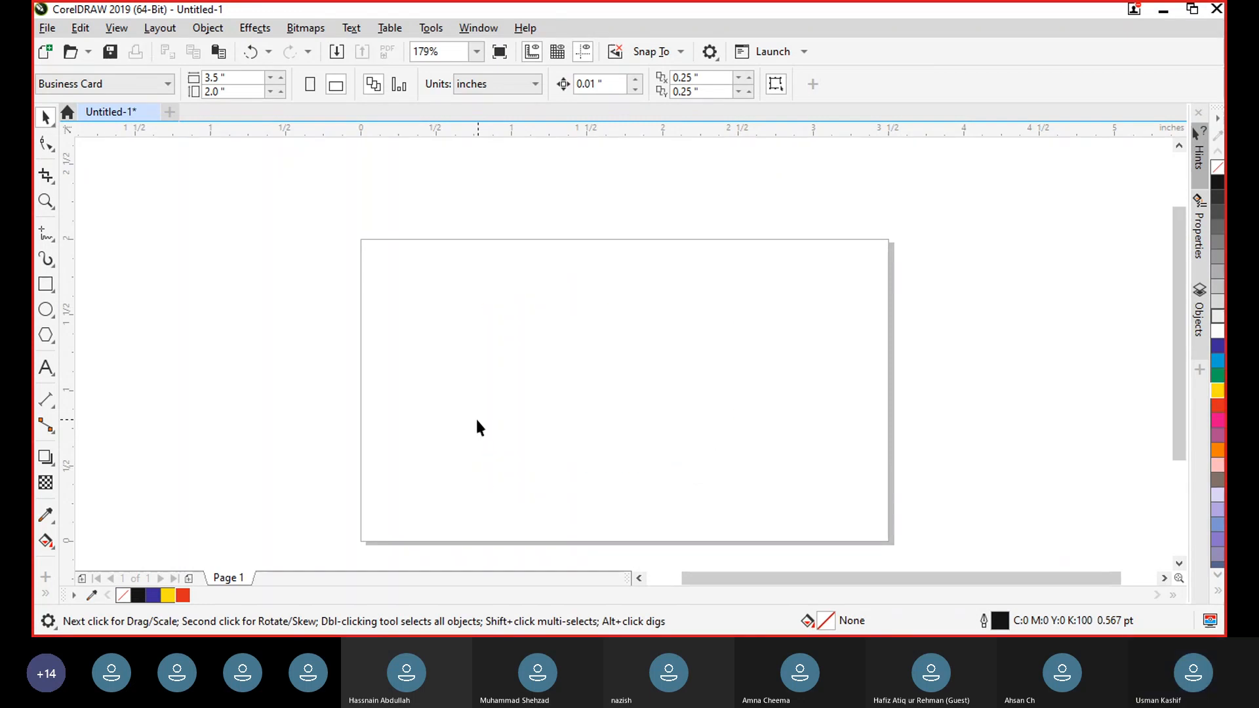
Step: Draw a 3-point ellipse about 0.84 by 0.86 in near the page's upper-left corner and delete it
left_click(54, 316)
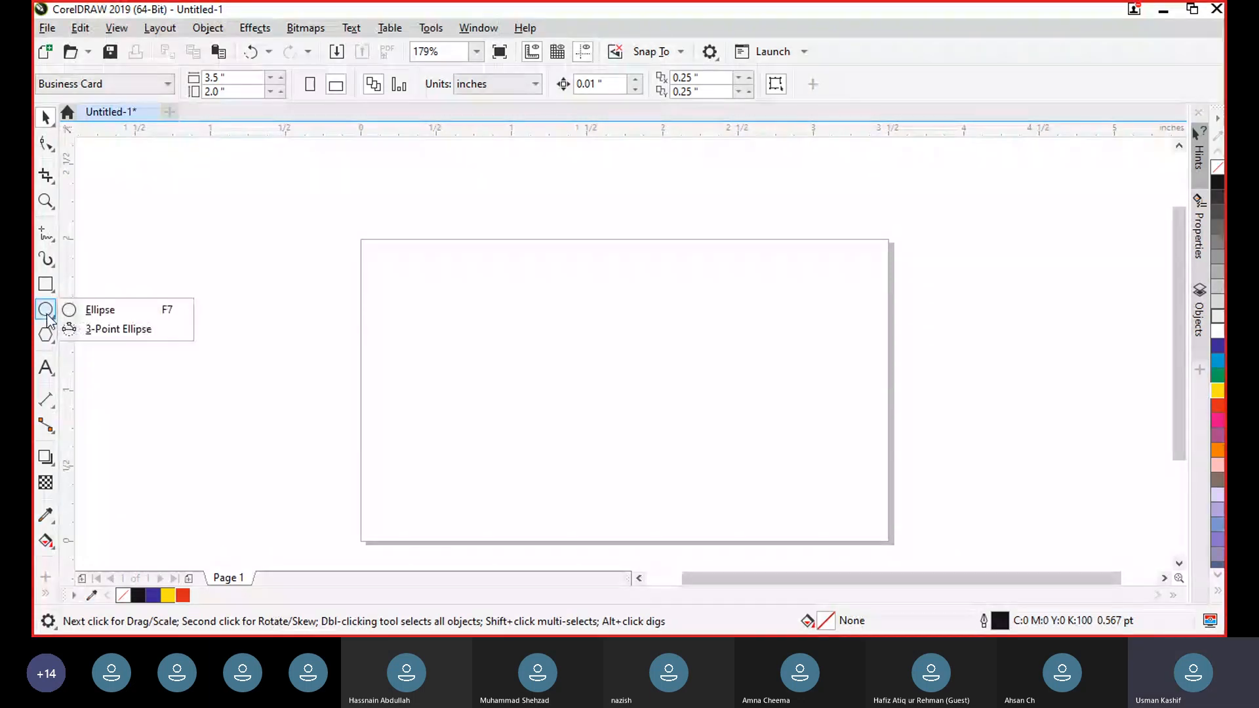
left_click(108, 330)
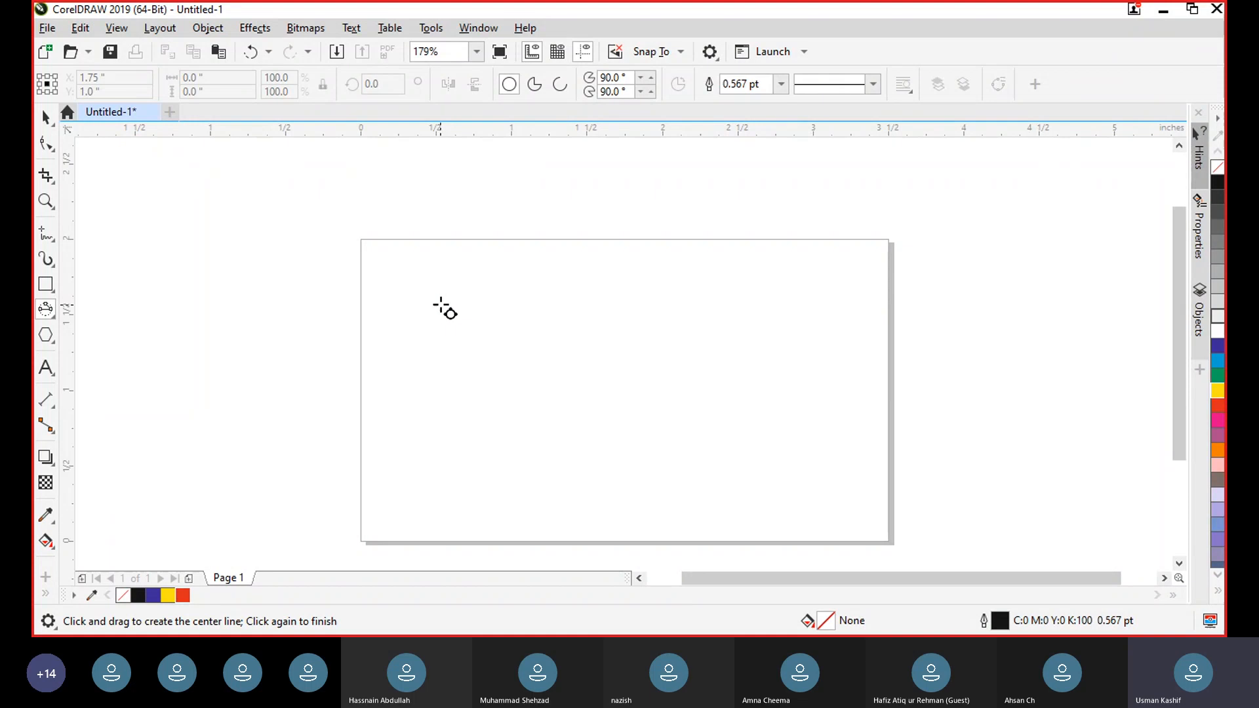
left_click_drag(440, 305, 566, 304)
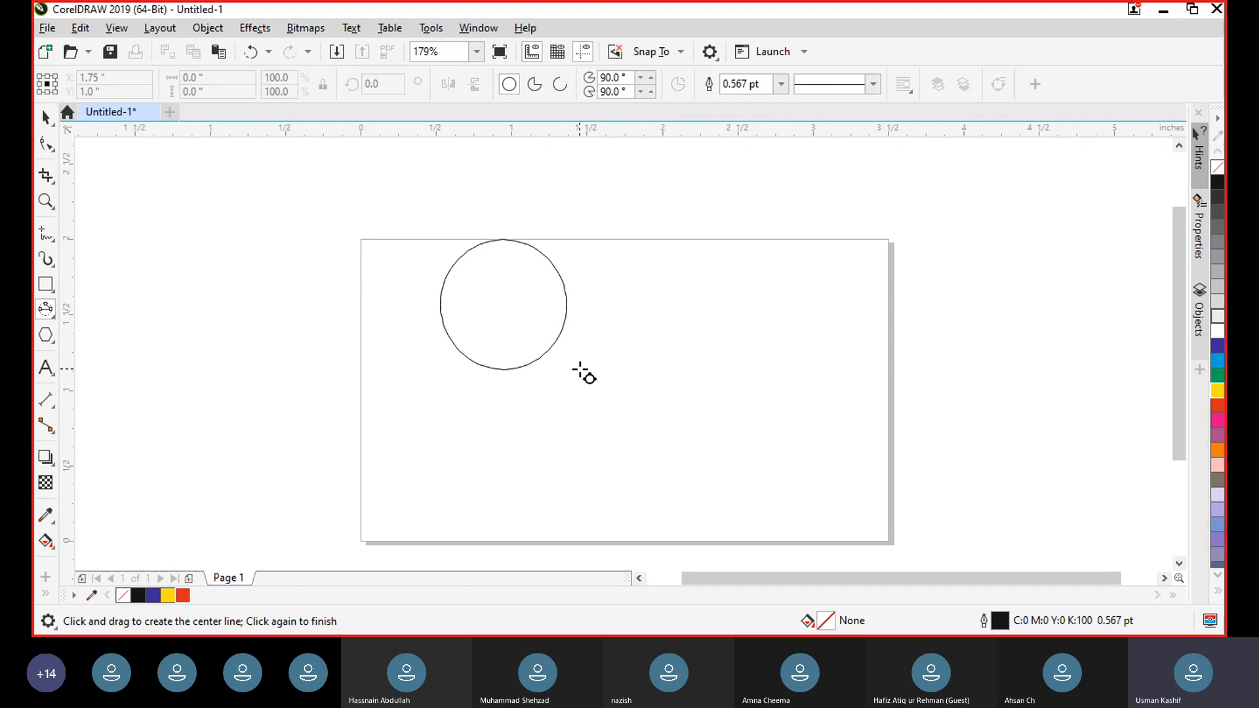
left_click(581, 371)
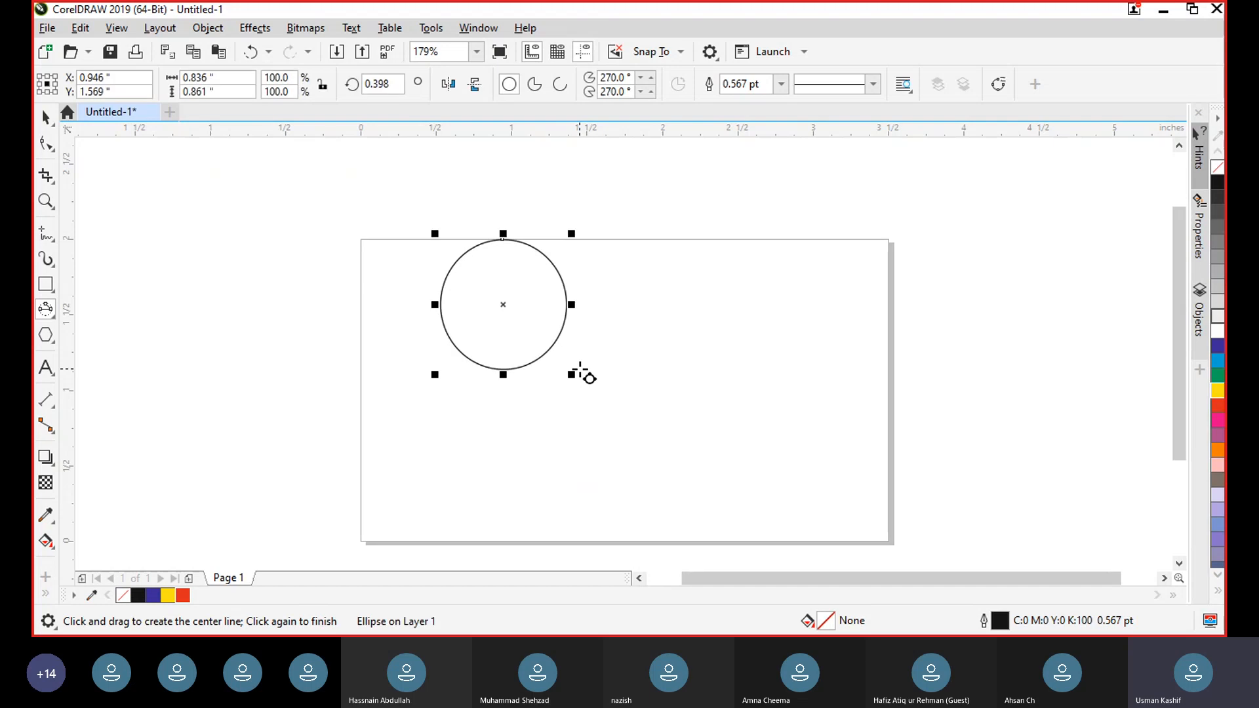
left_click(53, 115)
key("Delete")
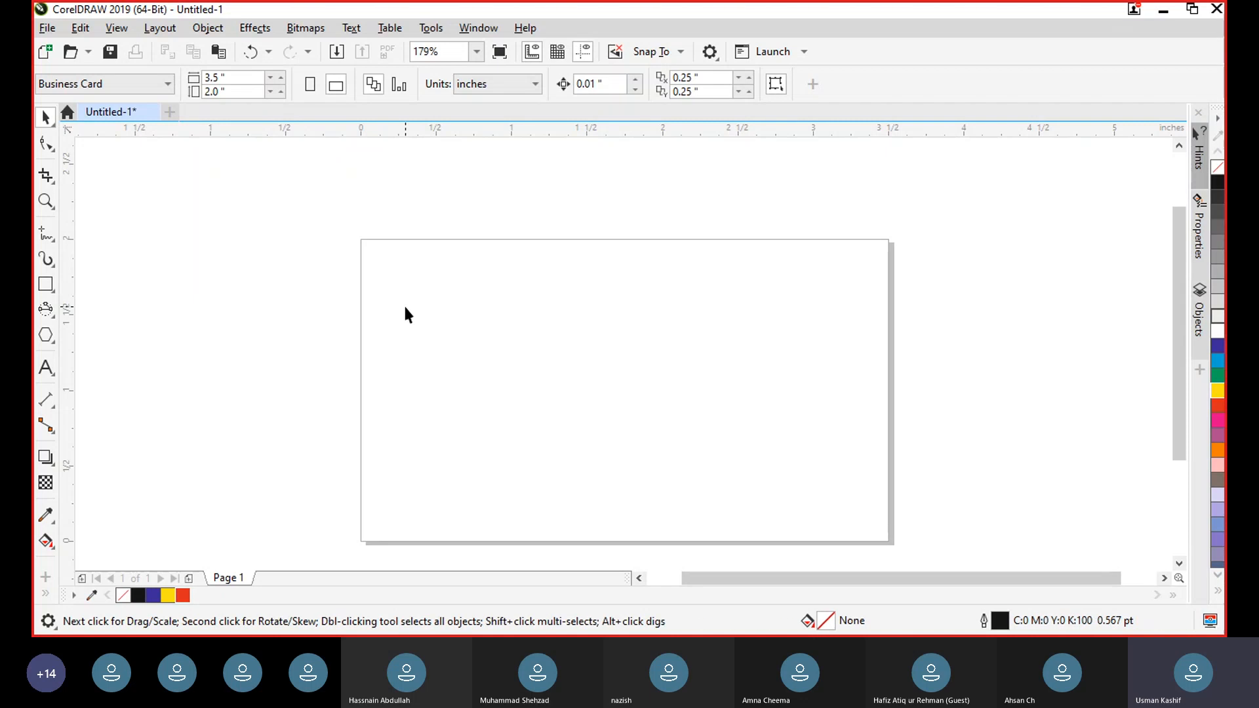
Step: Draw a tall ellipse about 0.76 by 1.91 in and a wide one about 1.78 by 0.71 in across the page's left edge
left_click(55, 321)
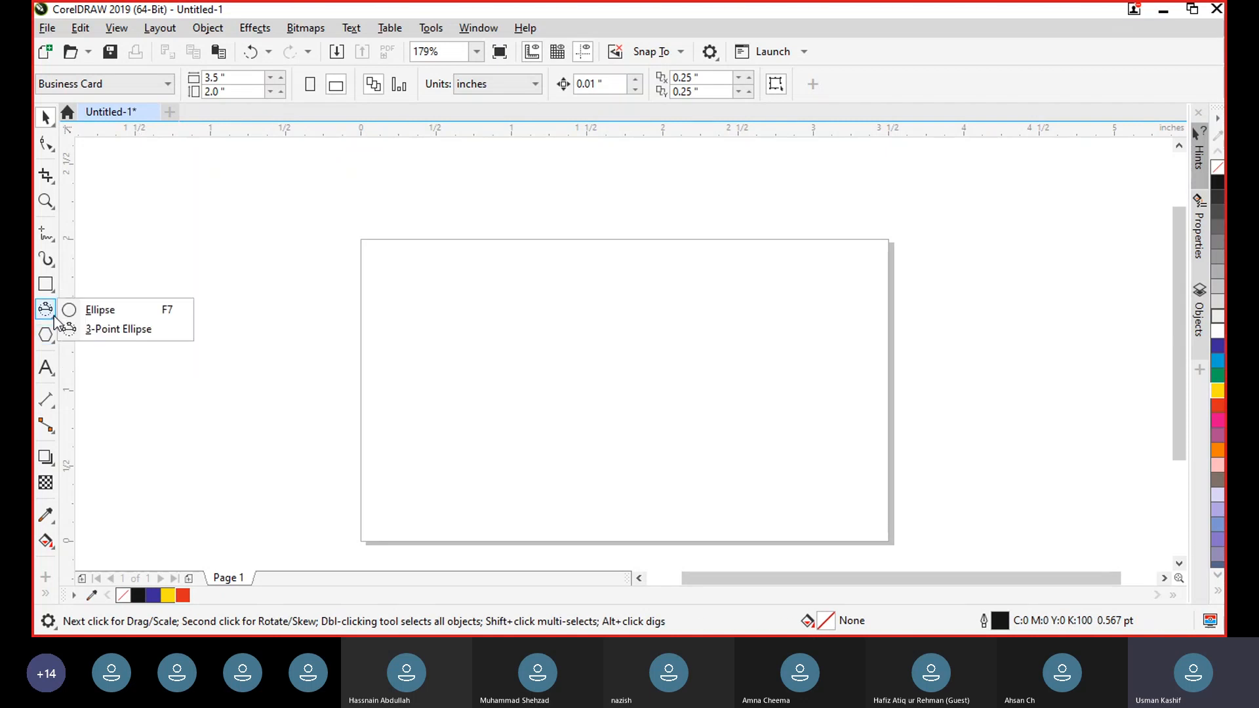
left_click(72, 311)
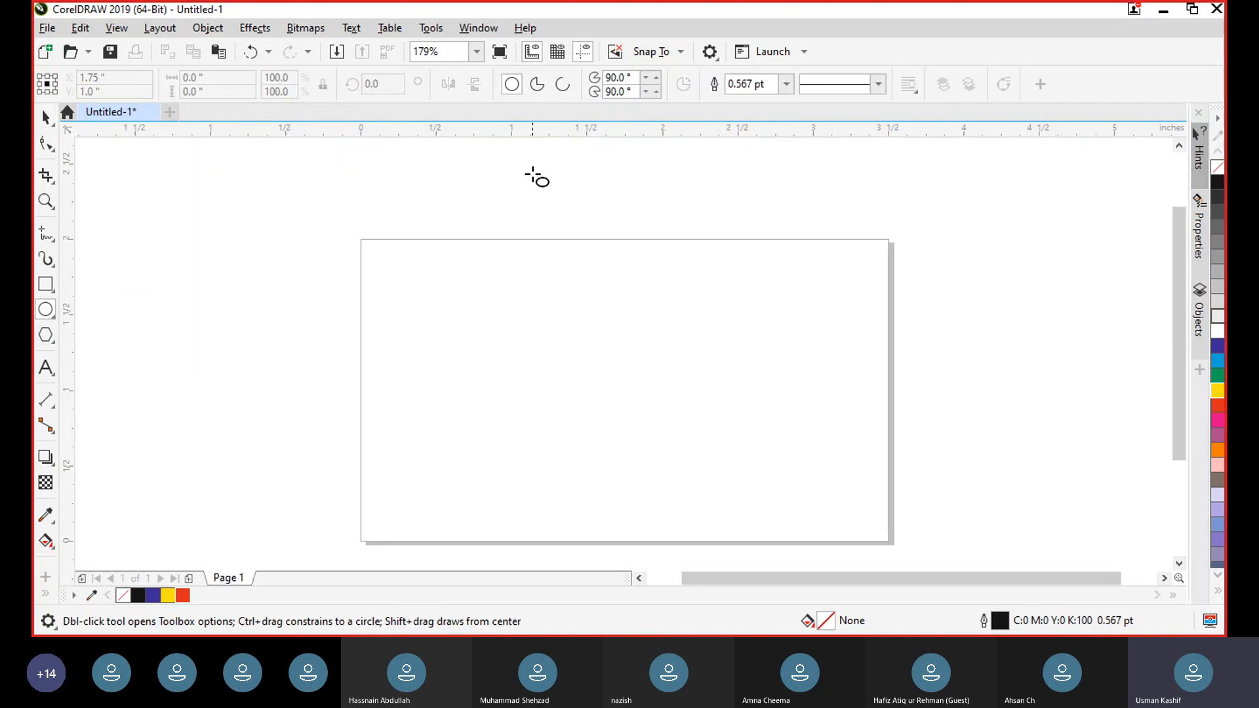
left_click_drag(533, 174, 647, 461)
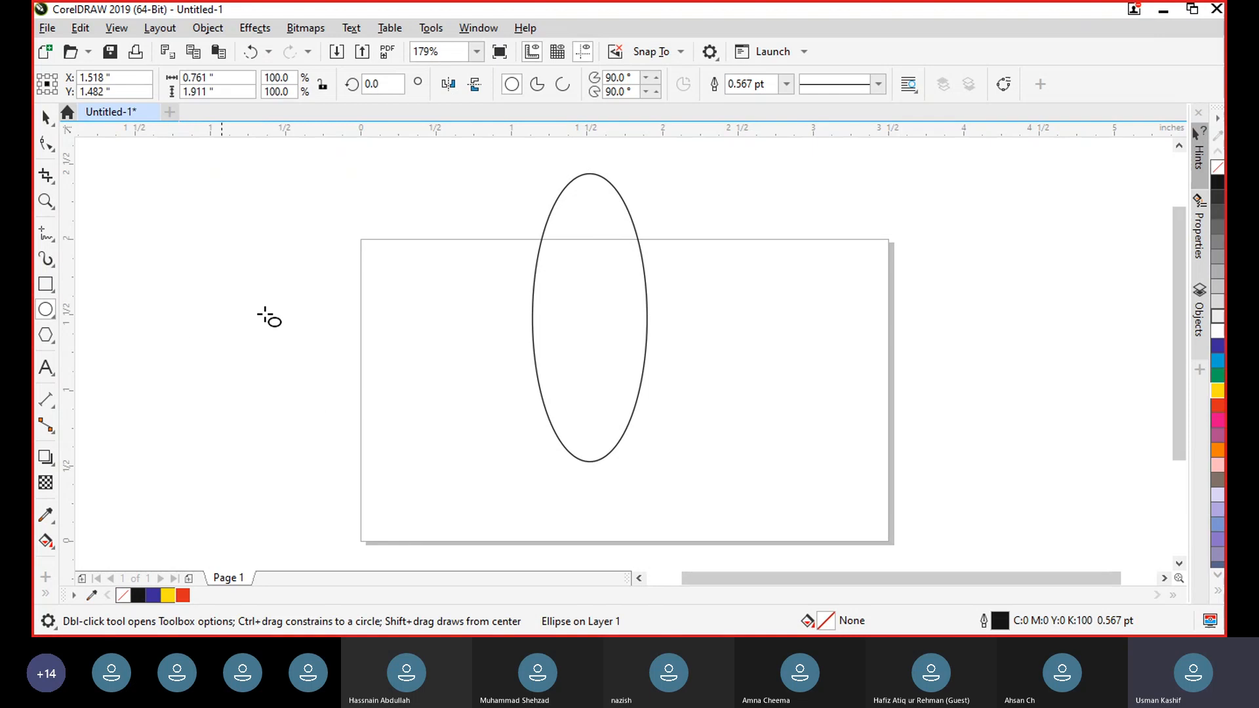
left_click_drag(191, 285, 461, 394)
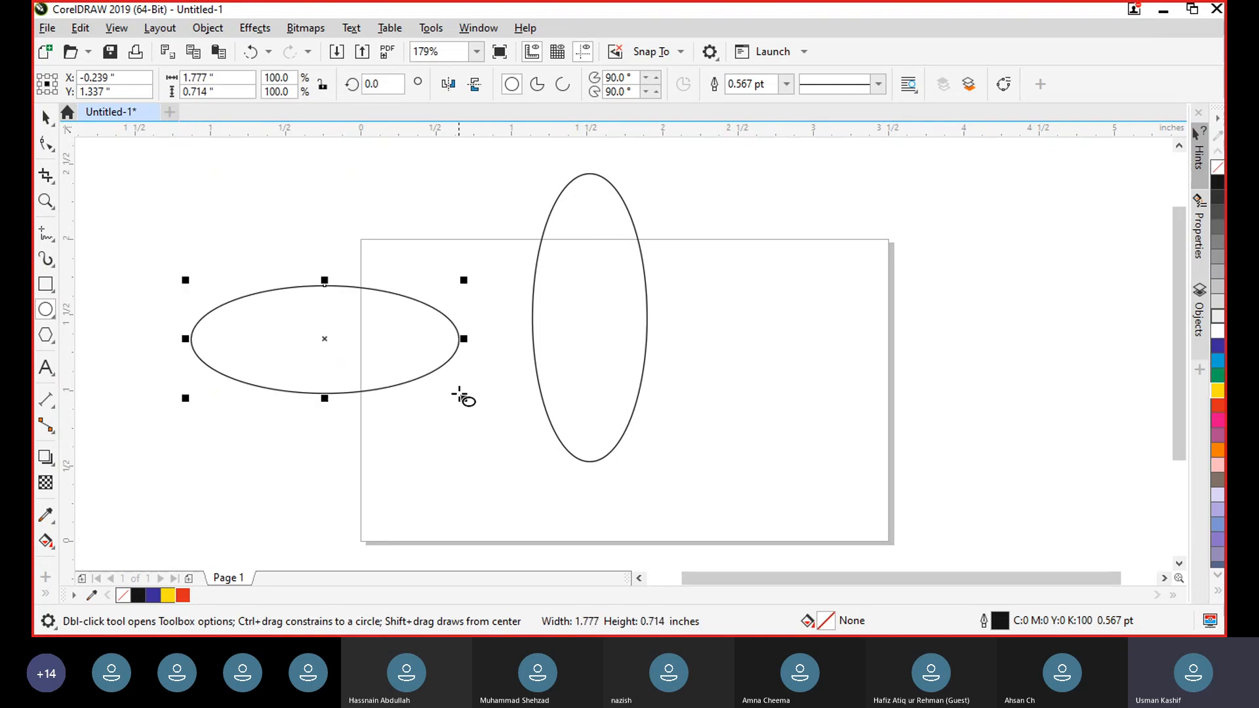
Step: Draw a 3-point ellipse about 0.99 by 0.57 in near the page's upper-right corner
left_click(48, 315)
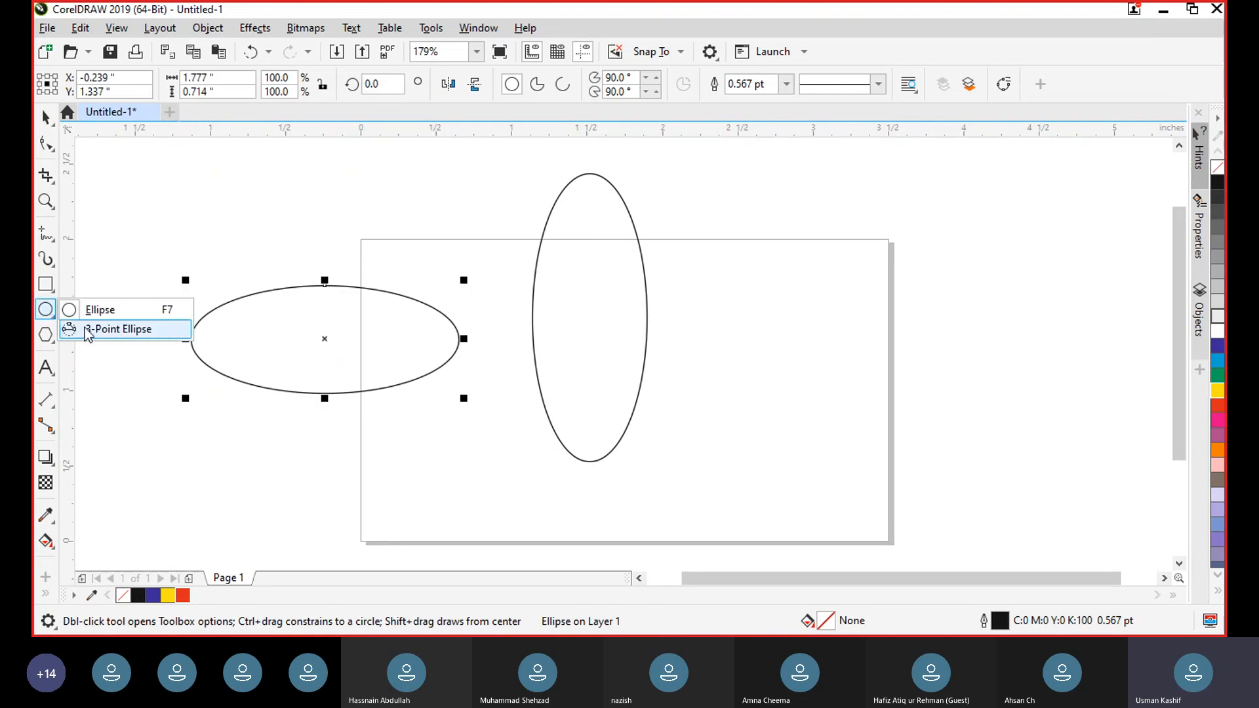
left_click(115, 328)
left_click_drag(712, 296, 863, 297)
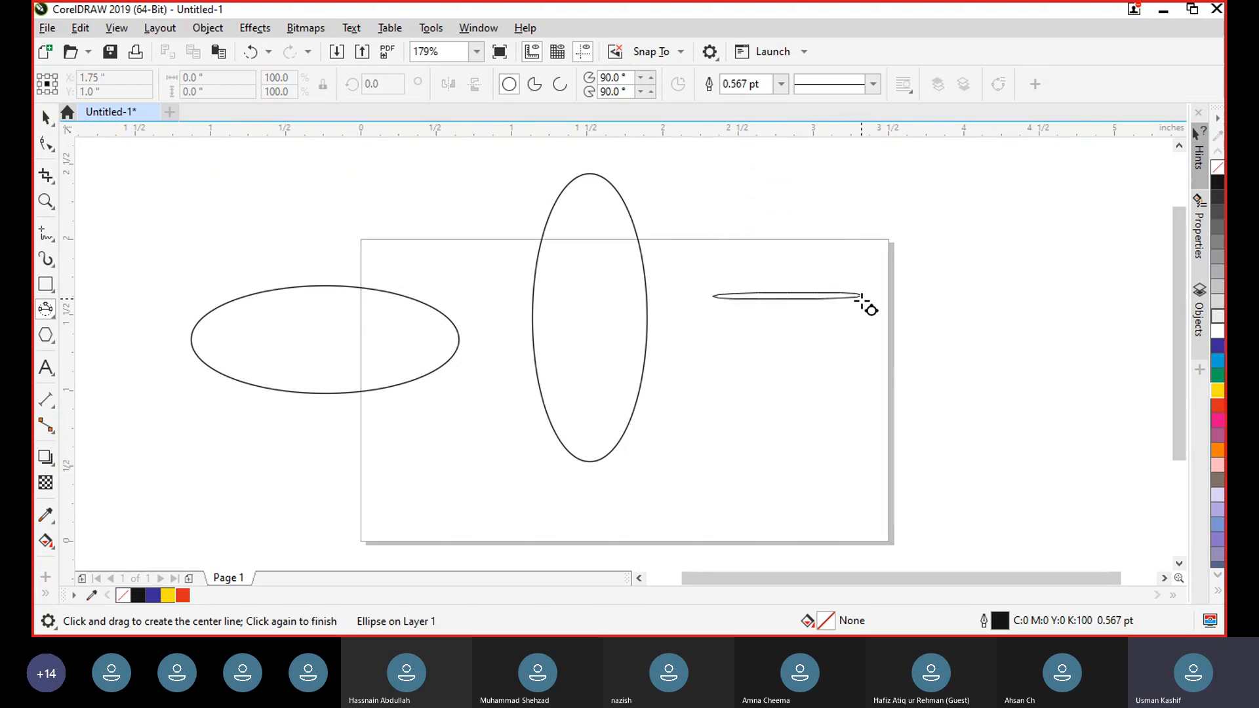
left_click(863, 338)
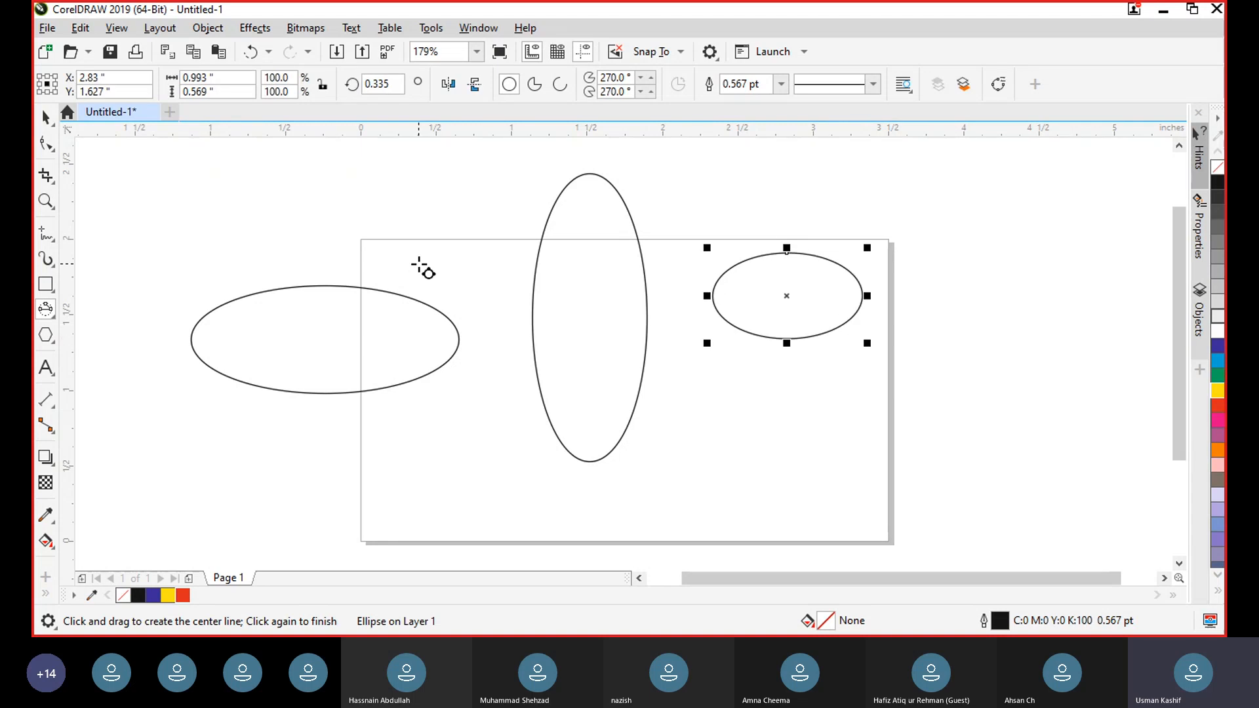
Step: Select all three ellipses and delete them
left_click(46, 116)
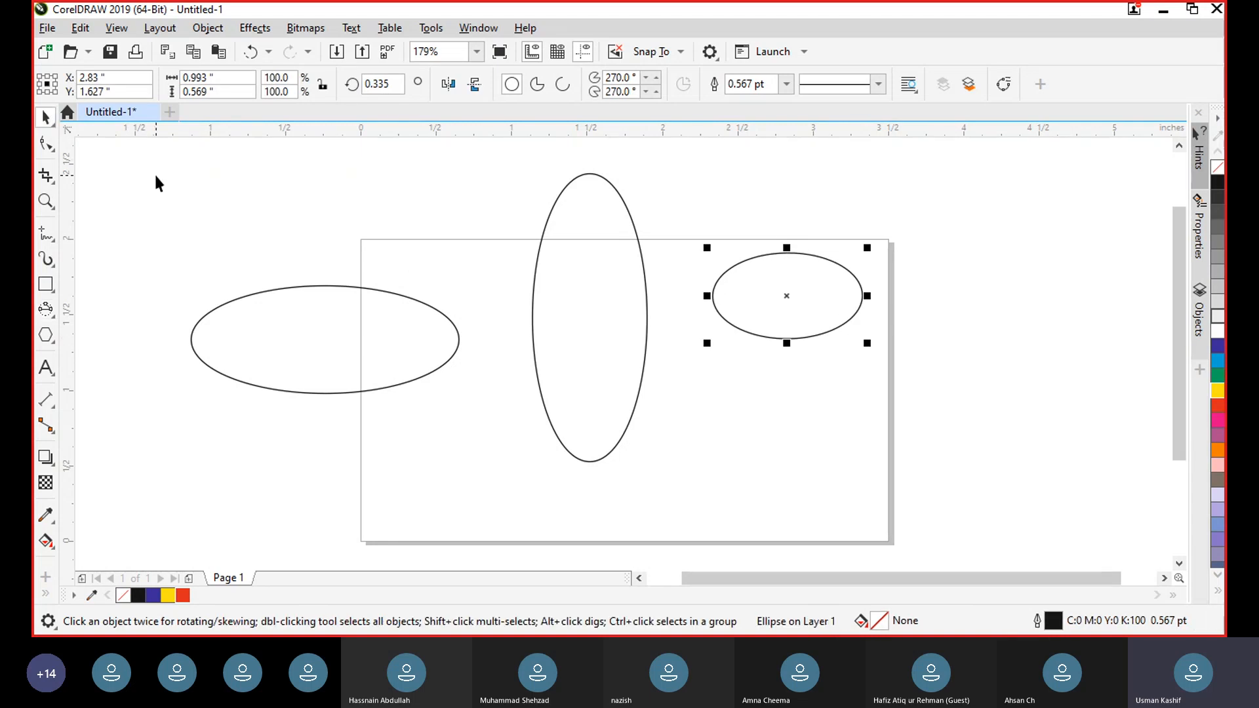
left_click(154, 172)
left_click_drag(130, 145, 771, 505)
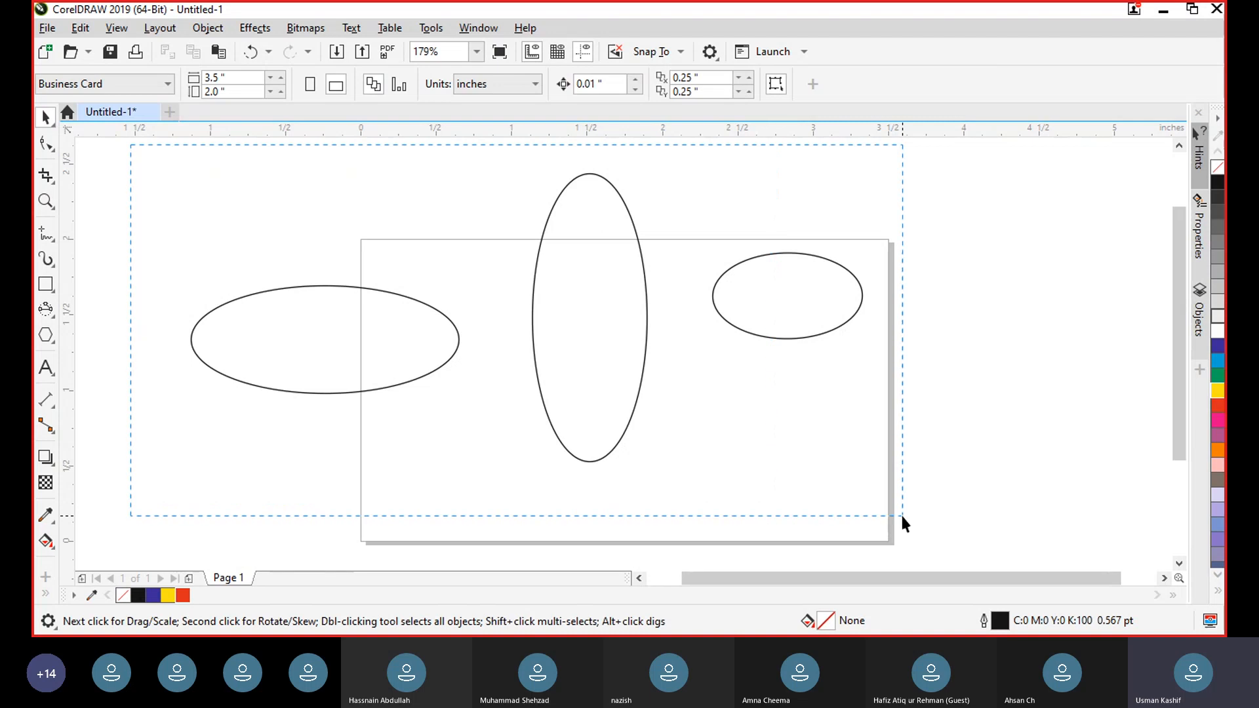
left_click_drag(903, 517, 902, 517)
key("Delete")
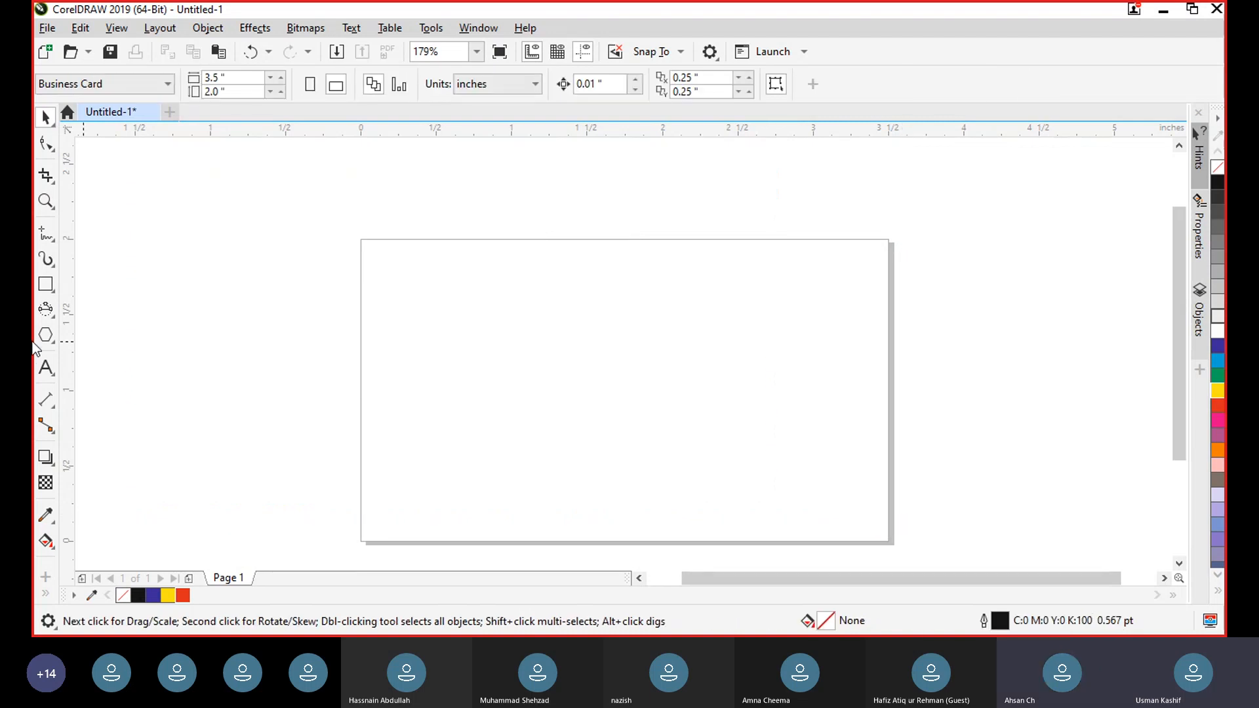
Step: Draw a five-sided polygon about 0.58 by 0.80 in in the upper half of the page, slightly left of centre
left_click(47, 311)
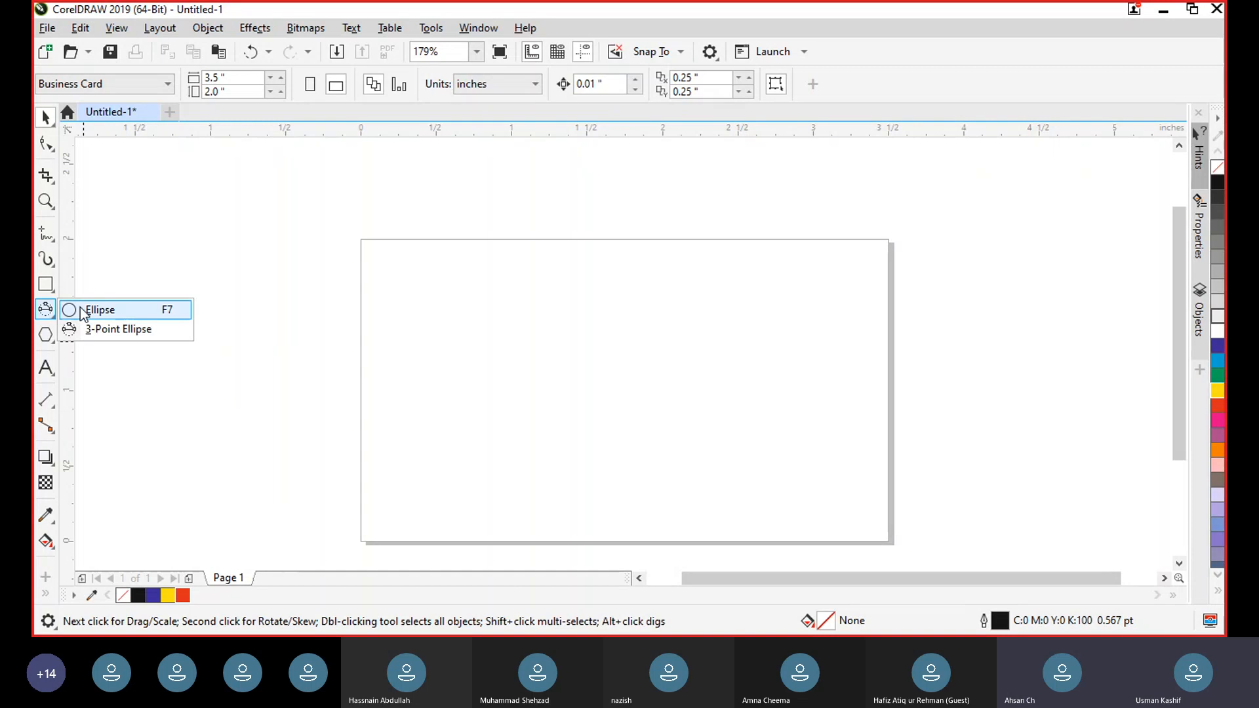
left_click(91, 310)
left_click(51, 341)
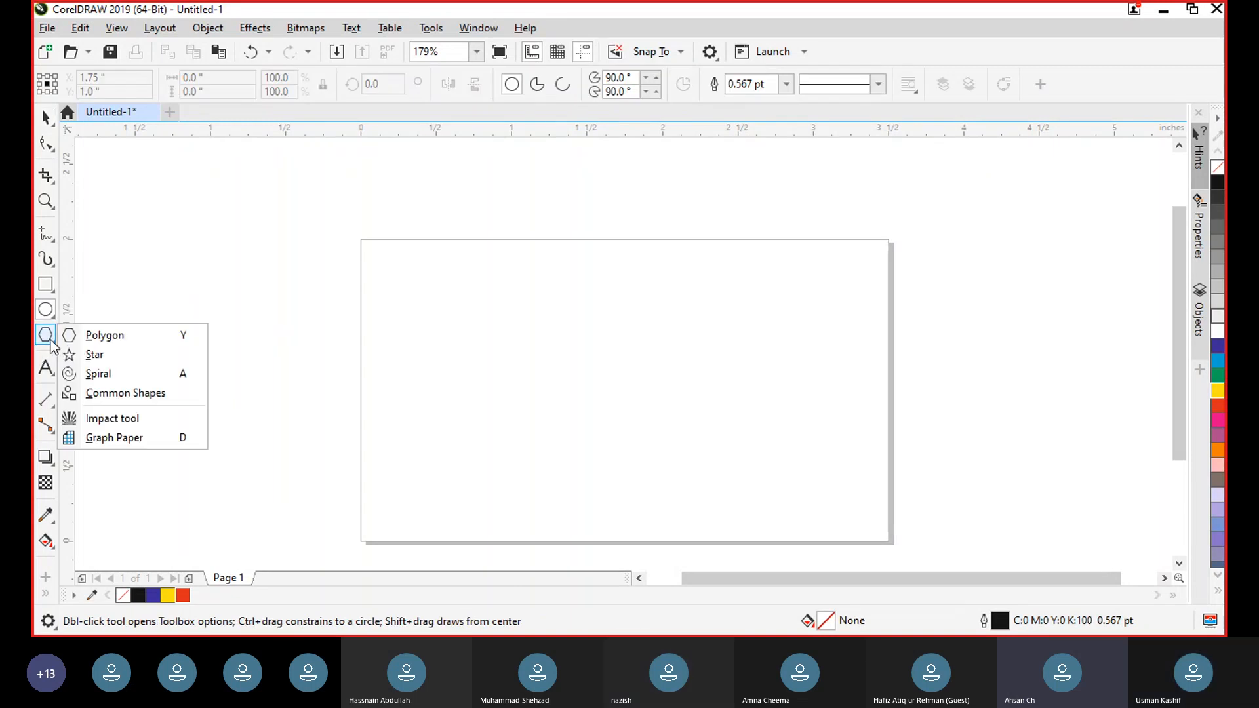
left_click(89, 341)
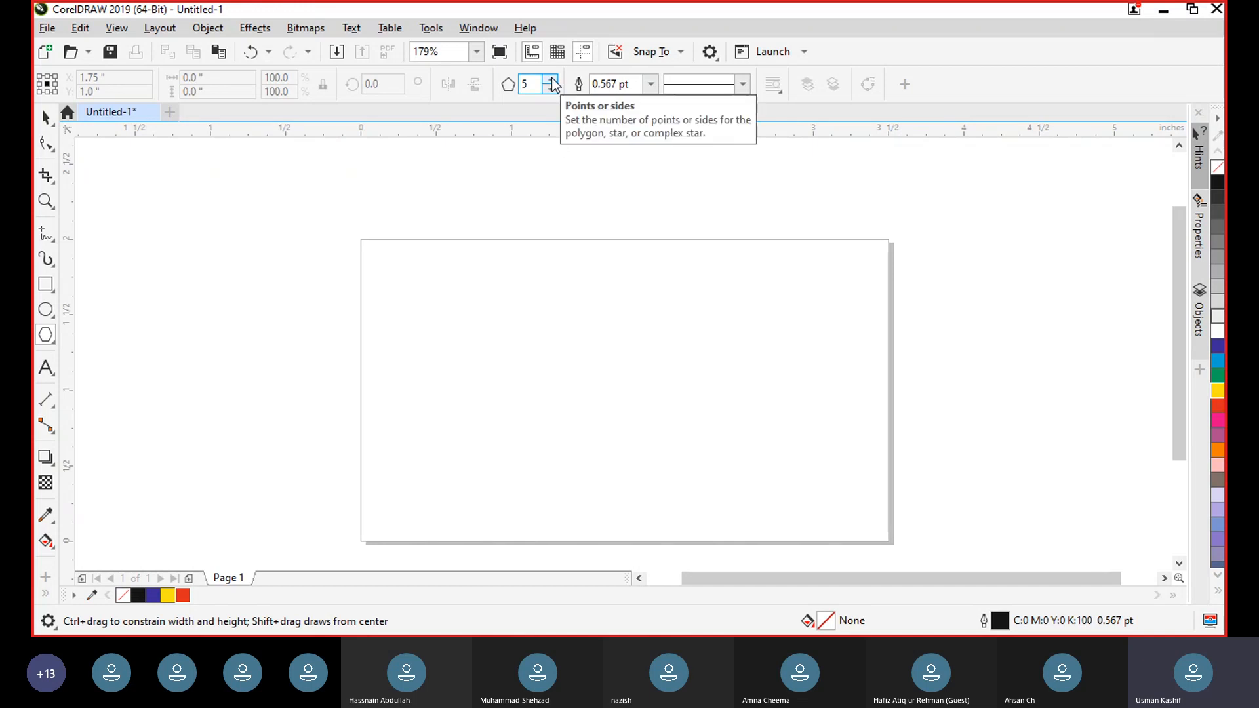
left_click_drag(518, 273, 608, 404)
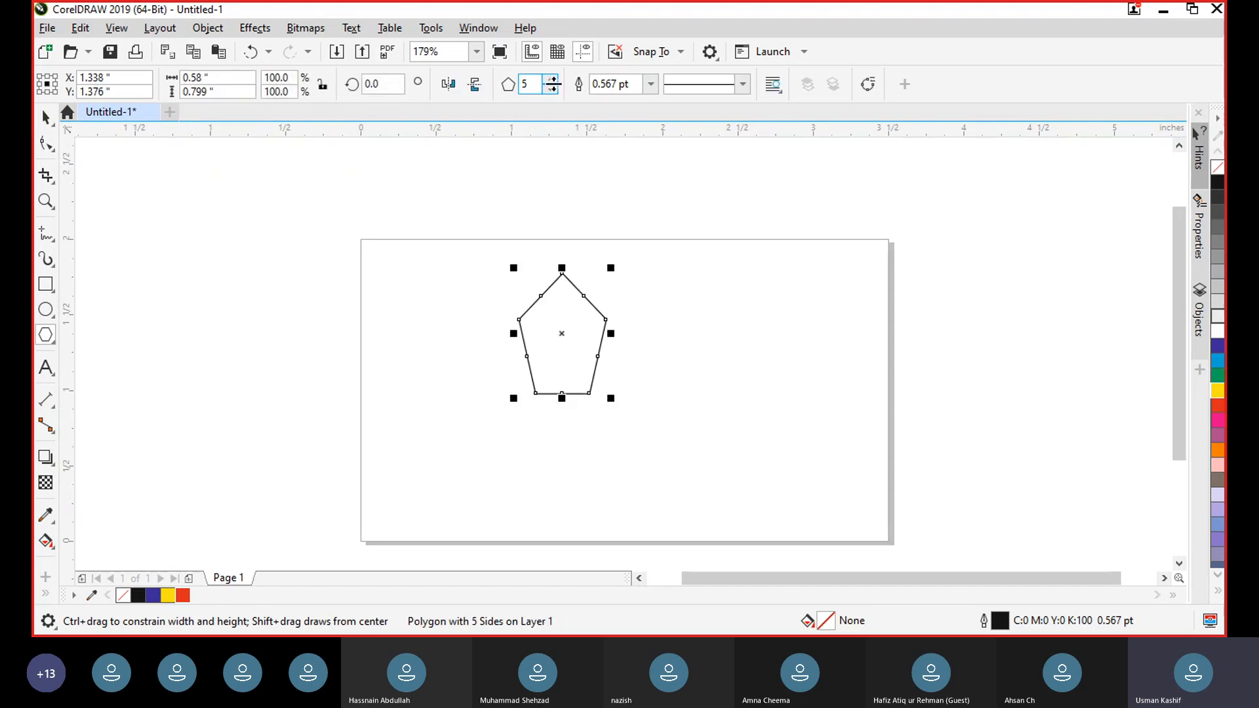
Step: Raise the polygon's number of sides to 12, then delete the polygon
left_click(552, 81)
left_click(553, 81)
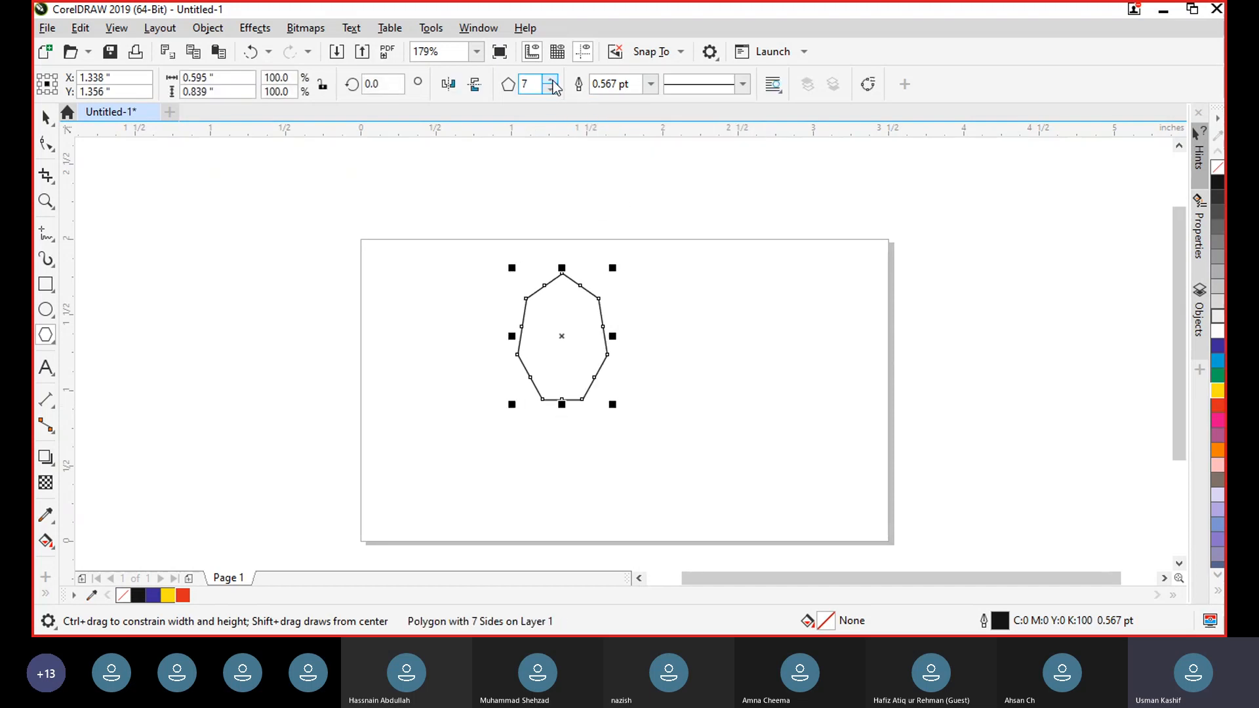
left_click(552, 81)
left_click(552, 81)
left_click(552, 81)
left_click(552, 81)
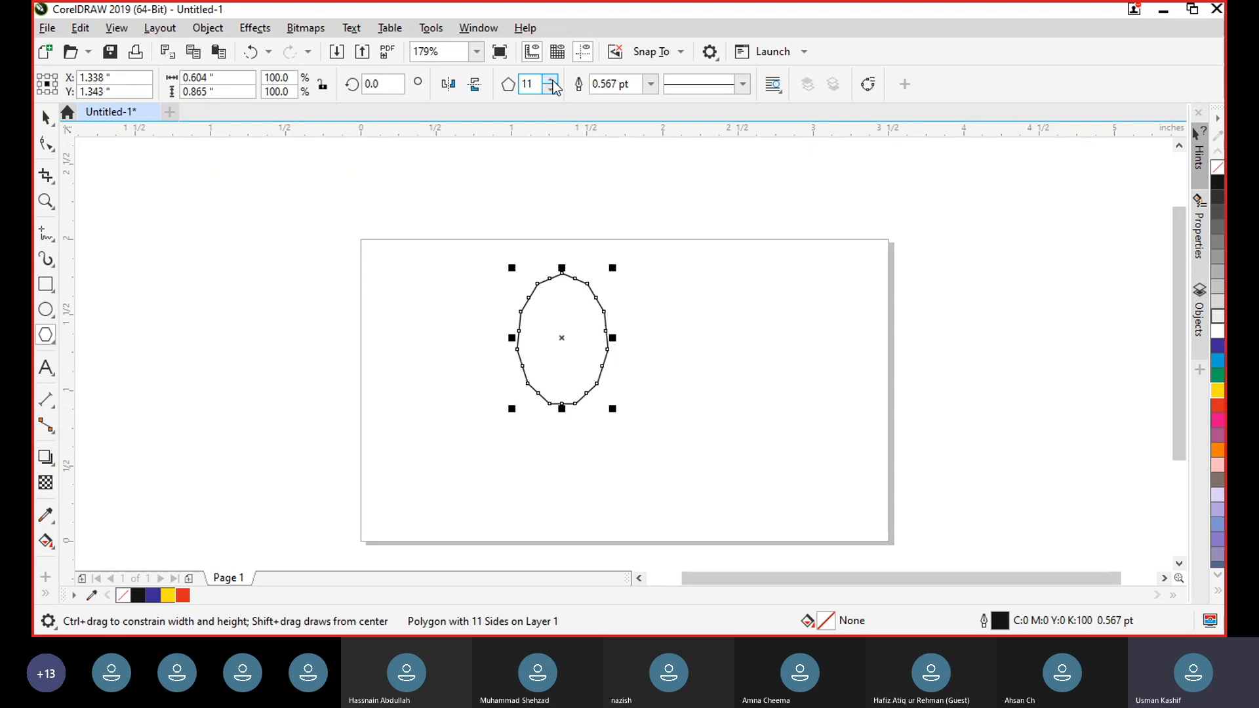
left_click(552, 81)
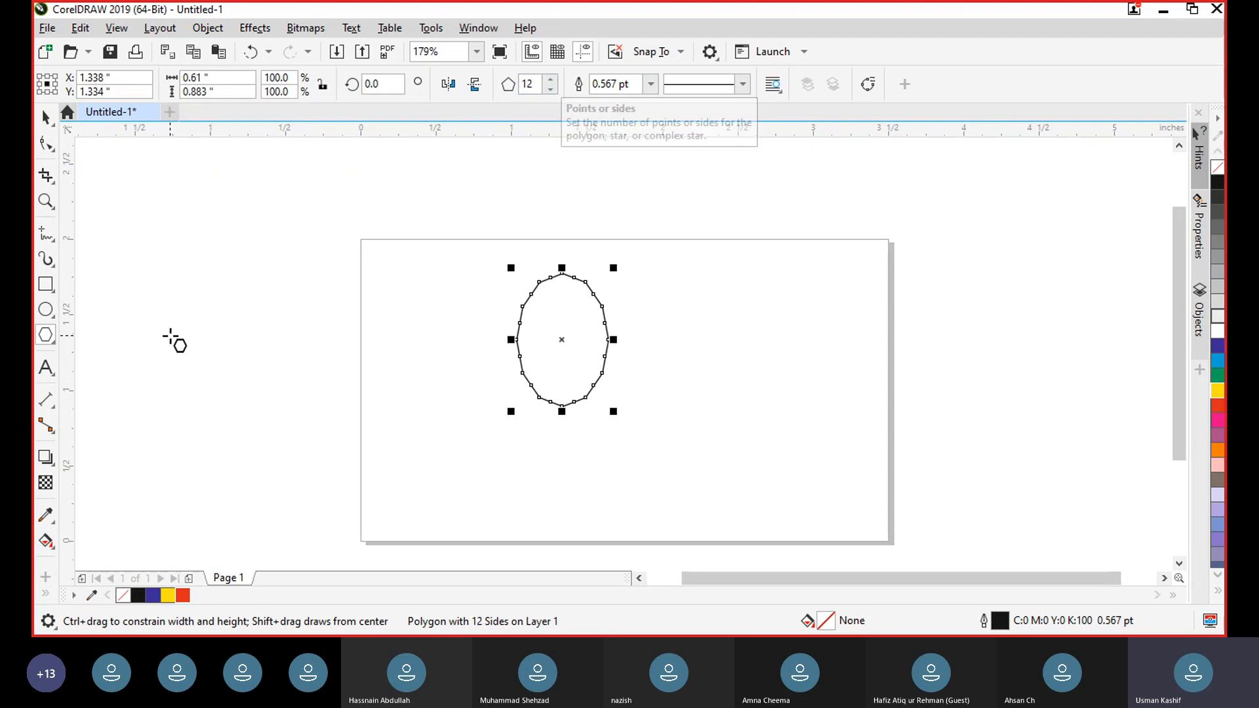
left_click(46, 118)
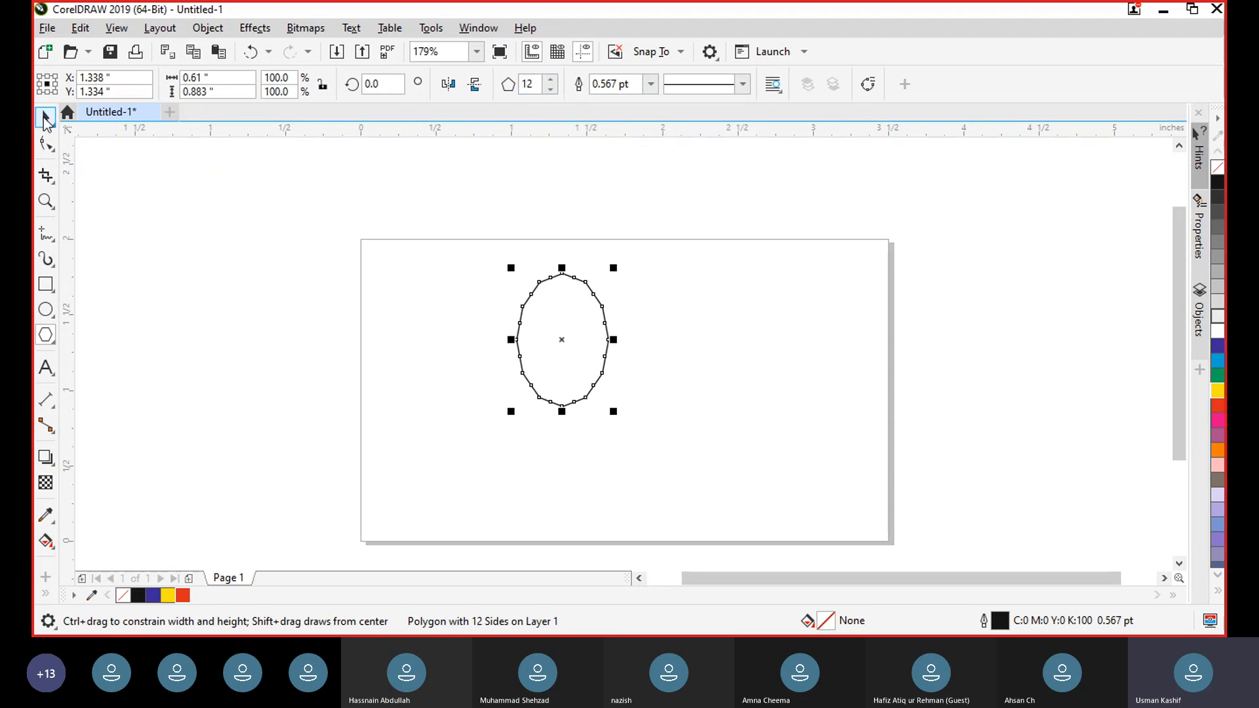
key("Delete")
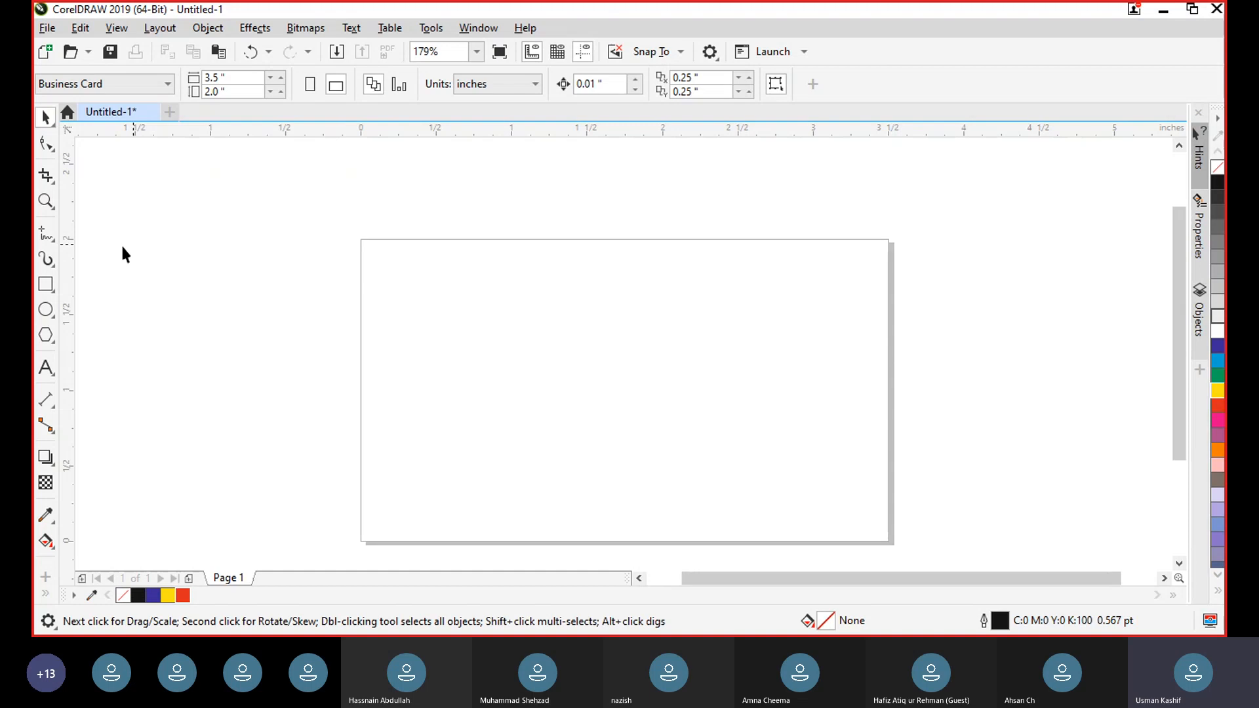
Step: Draw a five-sided polygon about 1.48 by 1.40 in near the page's centre and set its number of sides to 6
left_click(46, 335)
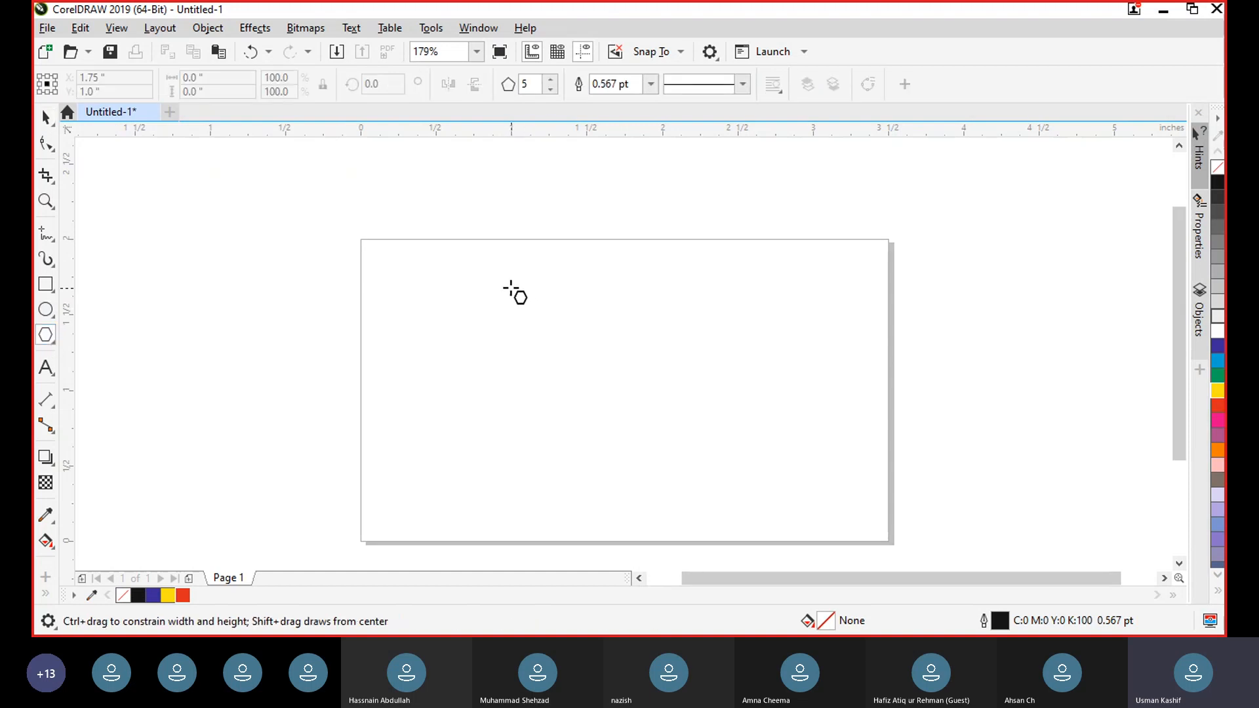
left_click_drag(513, 287, 743, 505)
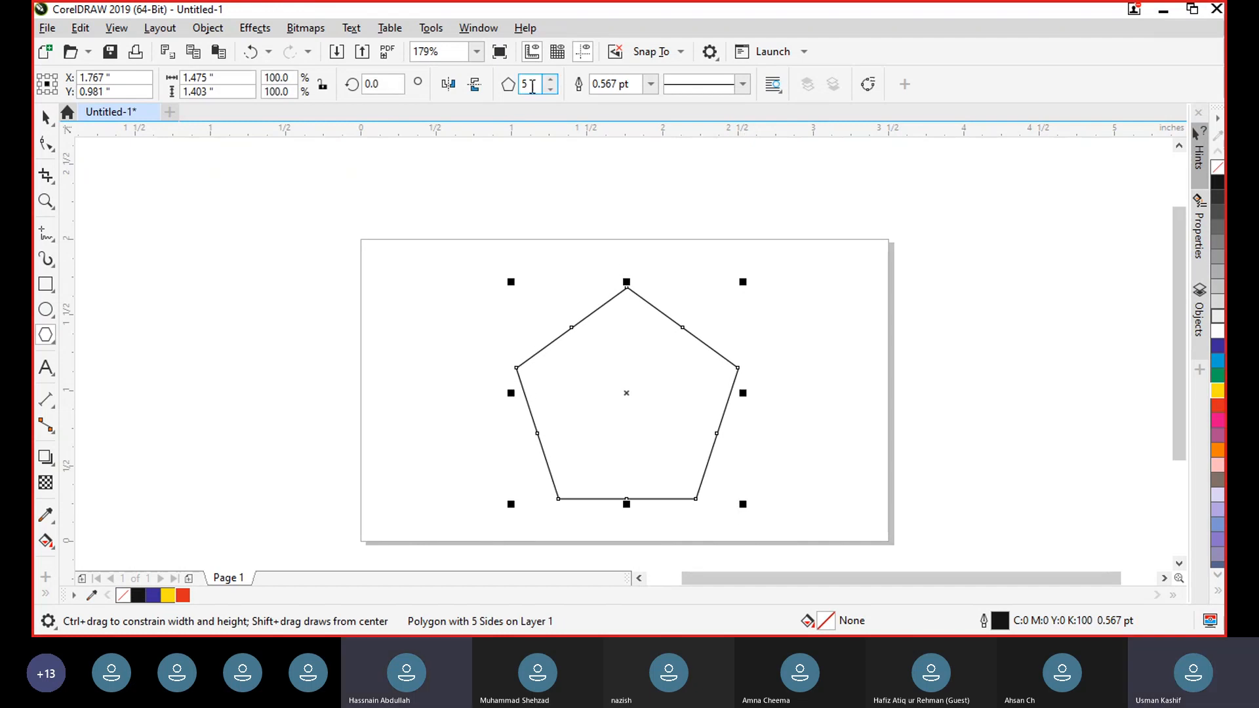
left_click(552, 79)
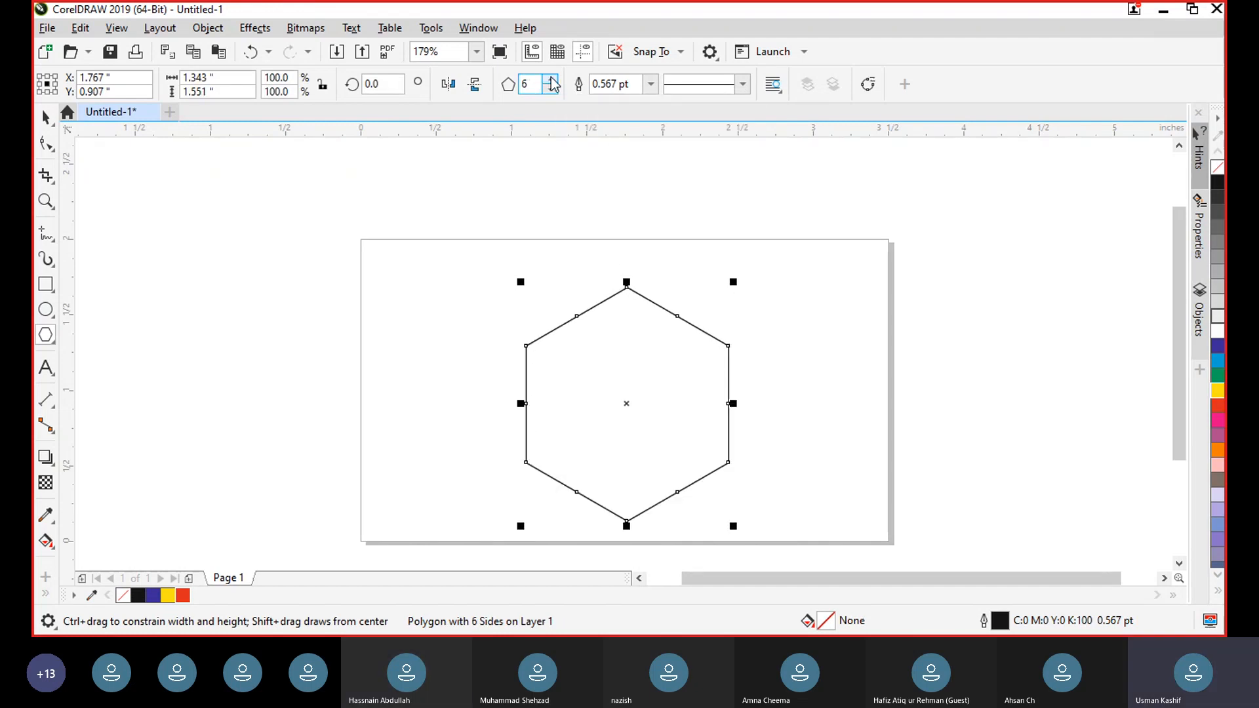
Step: Set the polygon to 10 sides and pull one of its corner nodes inward with the Shape tool to form a star
left_click(552, 79)
left_click(552, 80)
left_click(552, 79)
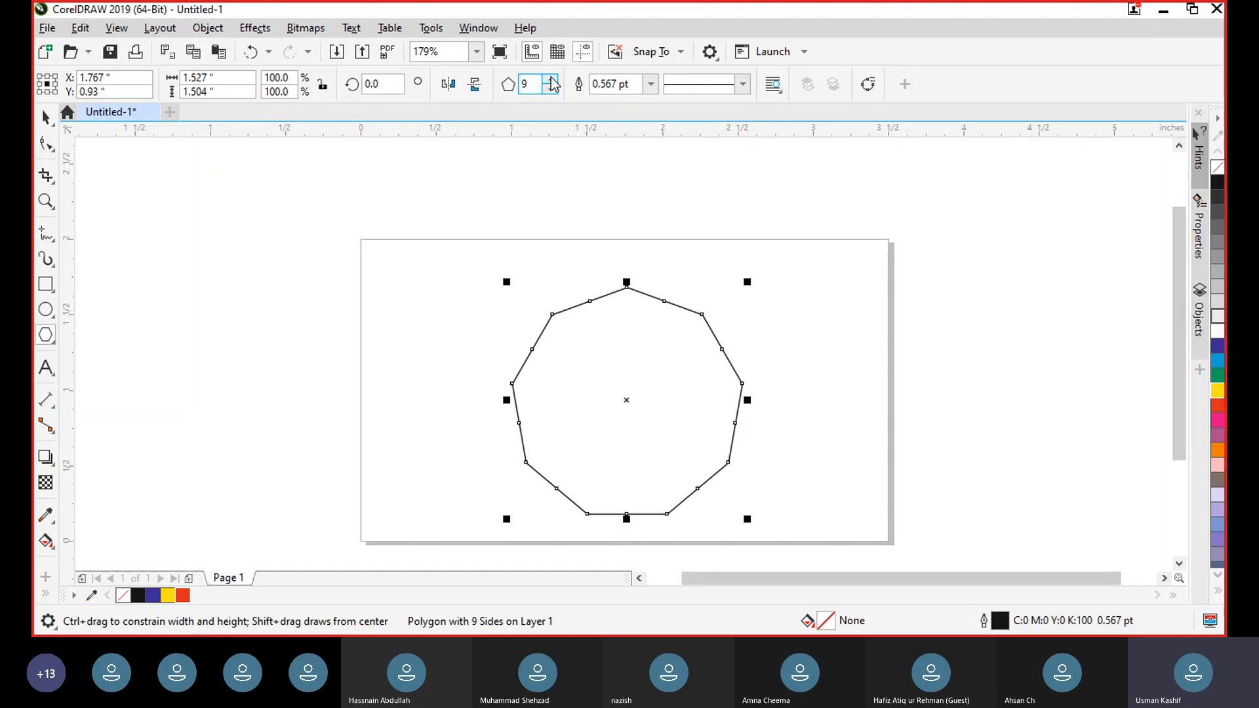
left_click(552, 79)
left_click(46, 143)
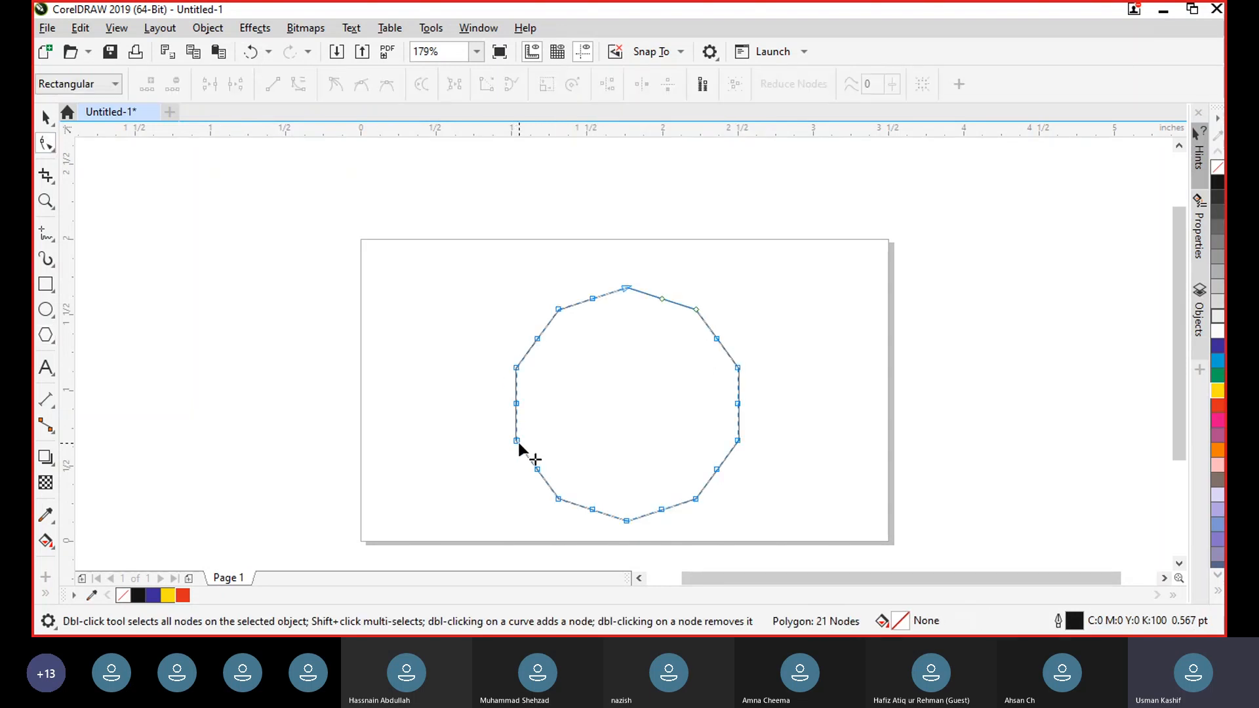
left_click_drag(516, 440, 549, 434)
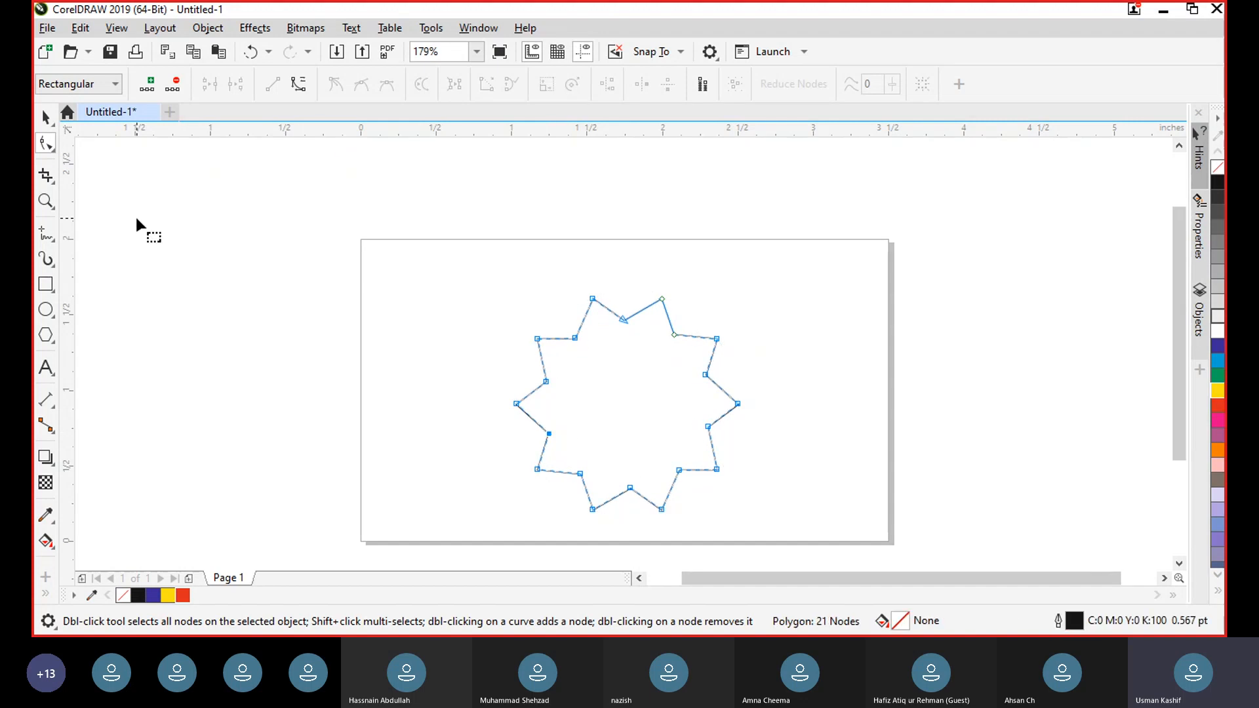
Step: Select the ten-sided star-shaped polygon on the page and delete it
left_click(46, 118)
left_click_drag(468, 259, 752, 523)
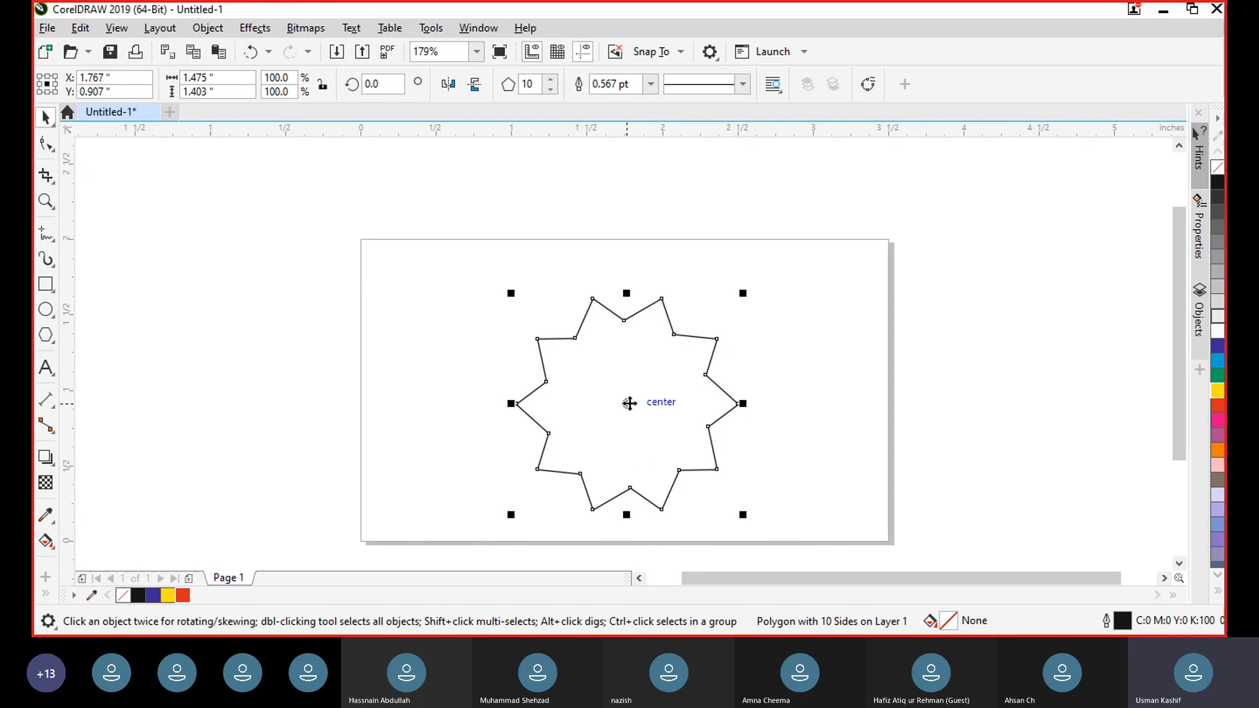
left_click_drag(628, 402, 628, 391)
key("Delete")
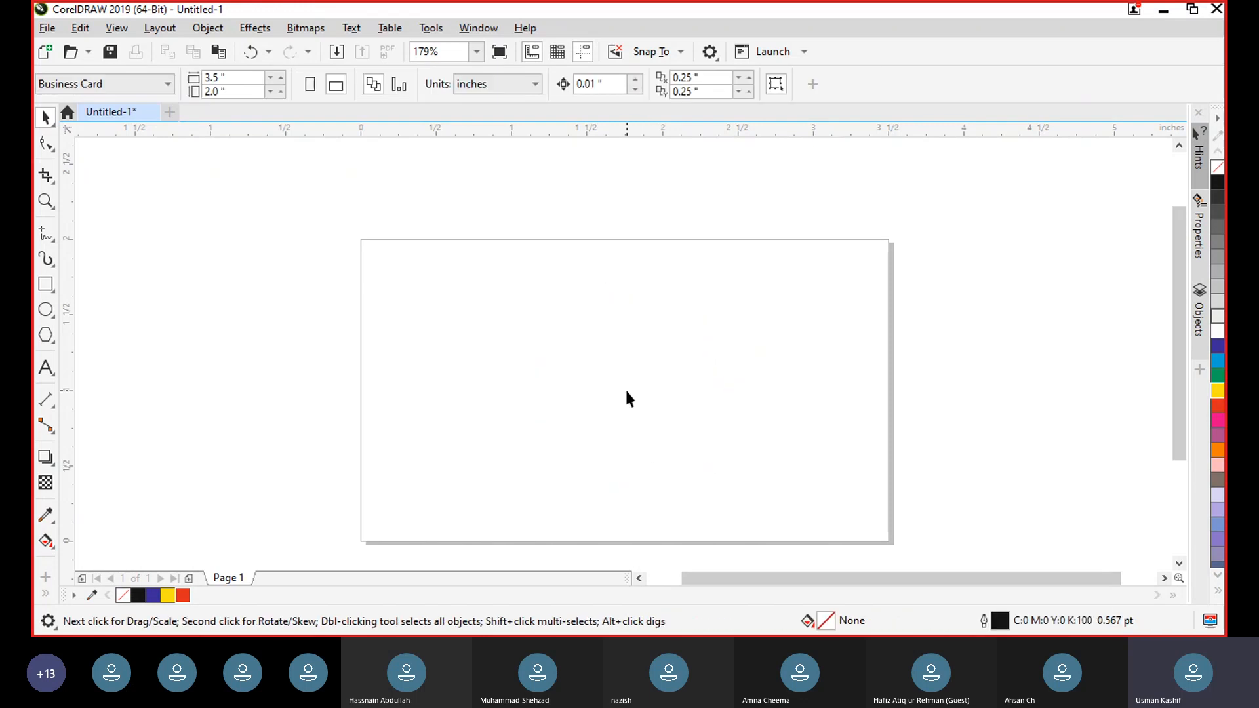
Step: Draw a polygon about 1.67 by 1.59 inches on the page and increase its sides to 12
left_click(47, 334)
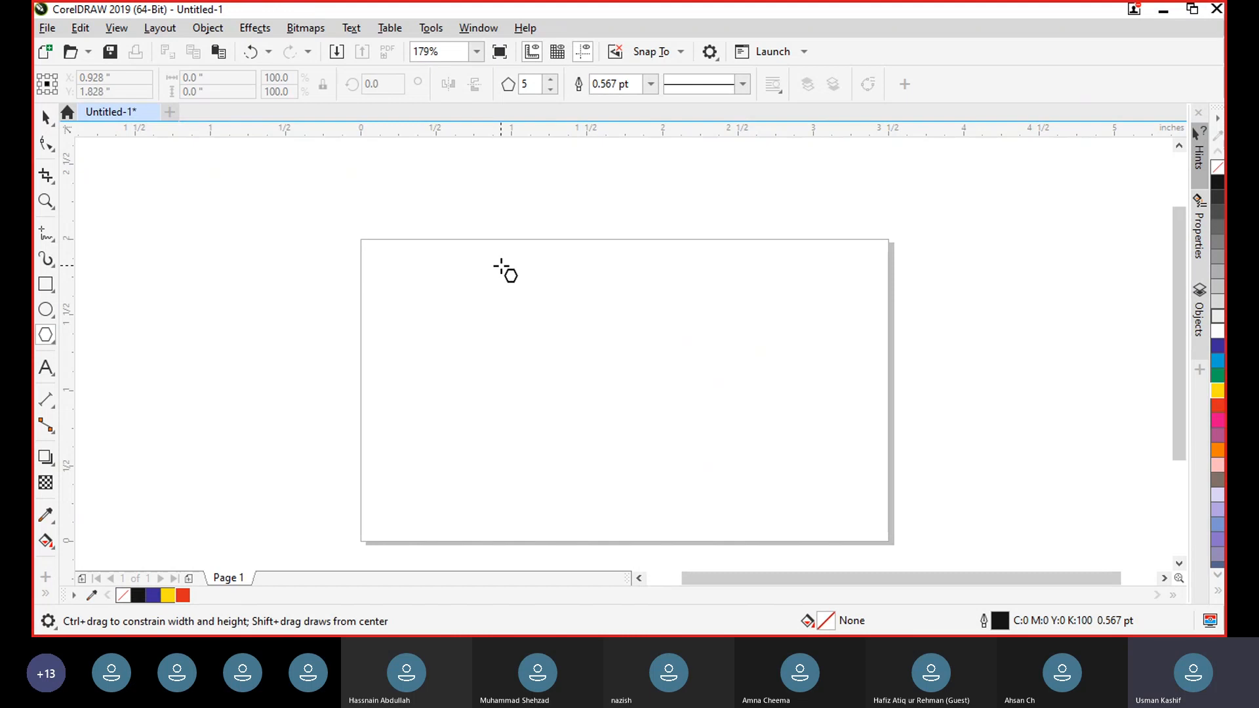
left_click_drag(501, 265, 729, 533)
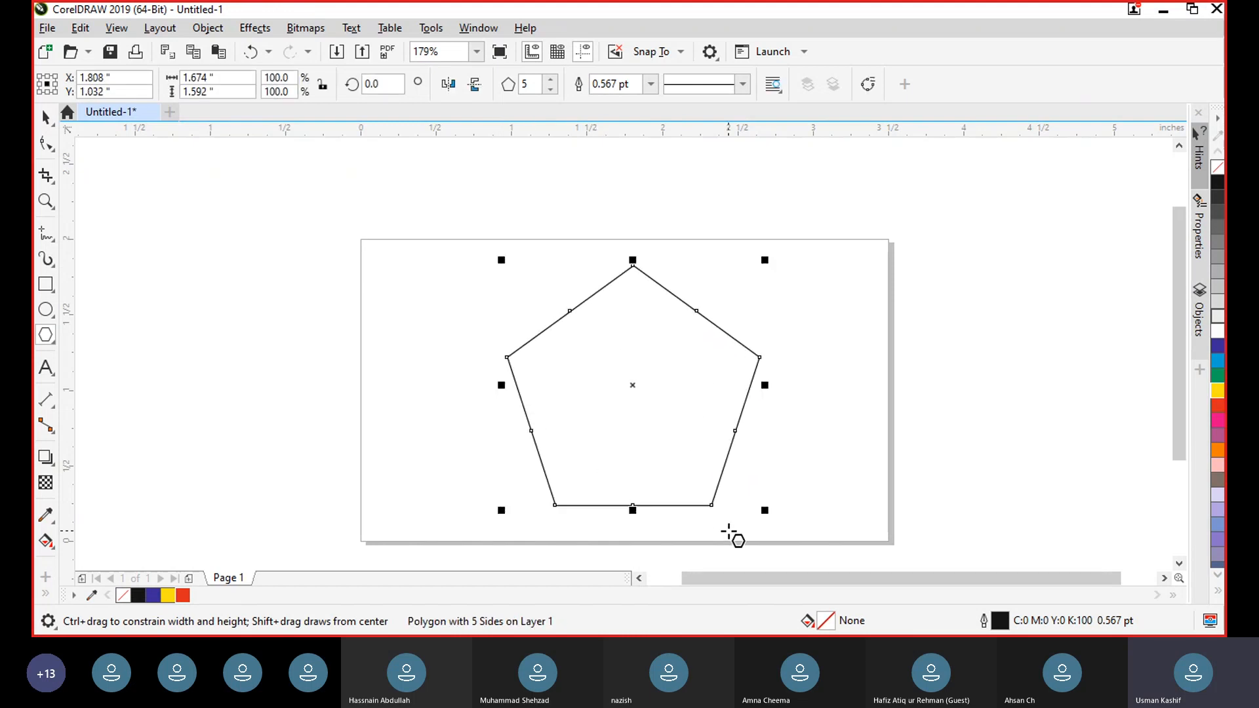
left_click(551, 79)
left_click(552, 79)
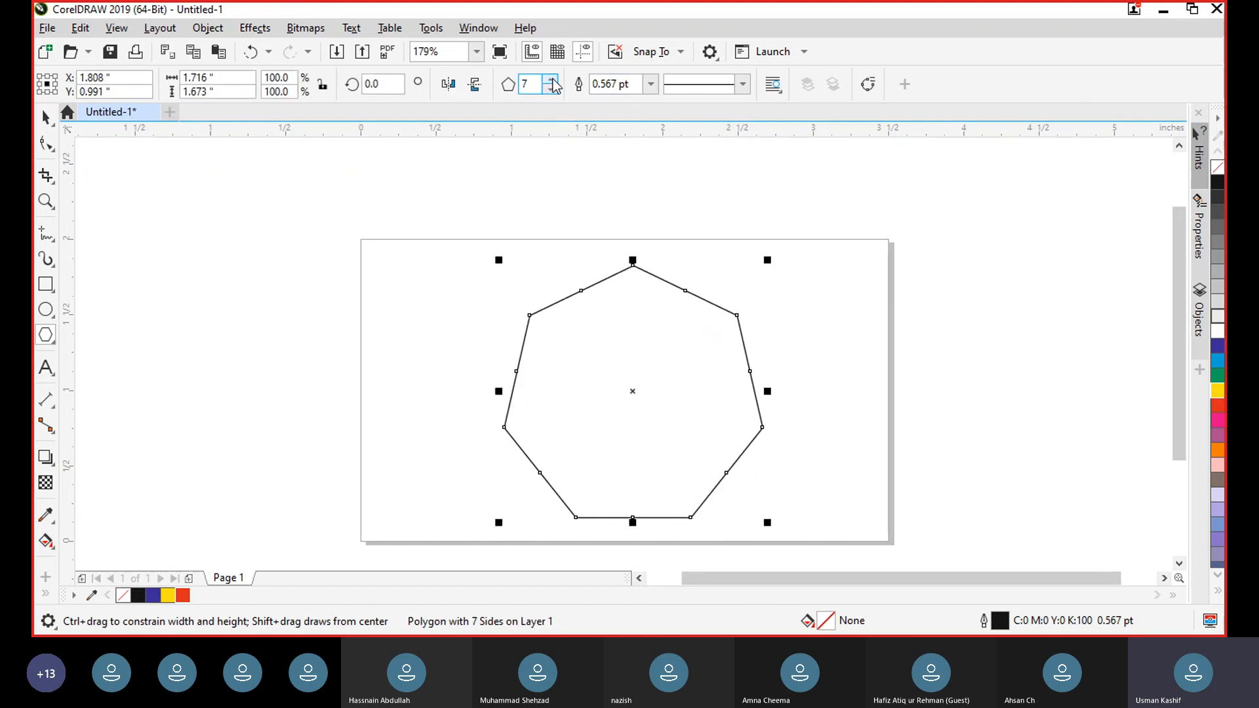
left_click(552, 80)
left_click(551, 79)
left_click(552, 79)
left_click(552, 79)
left_click(551, 80)
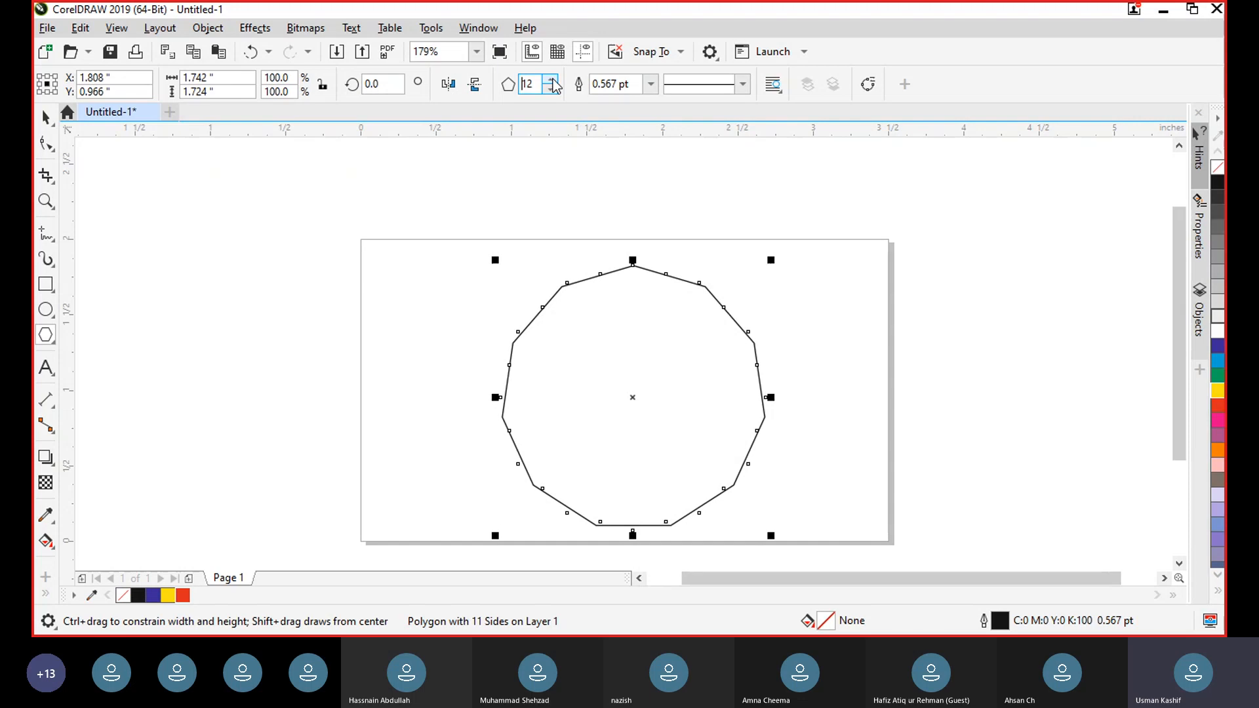
Step: Reduce the polygon's number of sides to 7, and raise it to 11
left_click(552, 90)
left_click(552, 90)
left_click(551, 89)
left_click(552, 90)
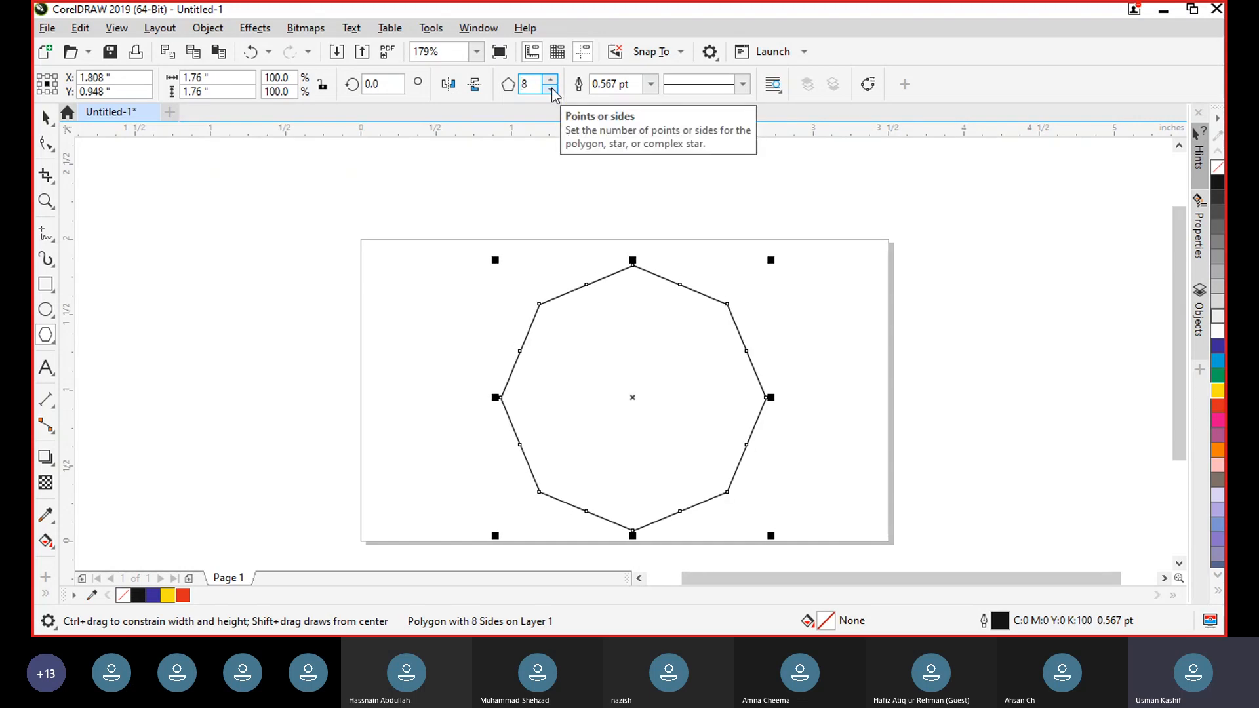
left_click(552, 89)
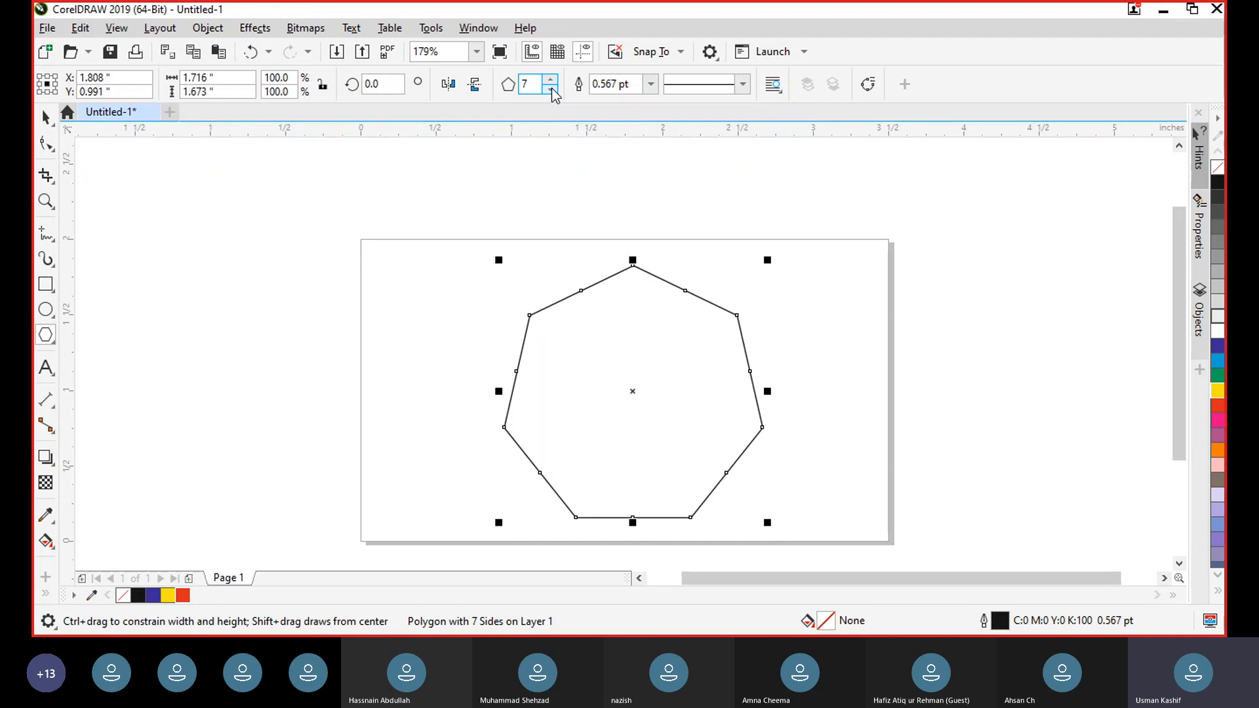
left_click(552, 80)
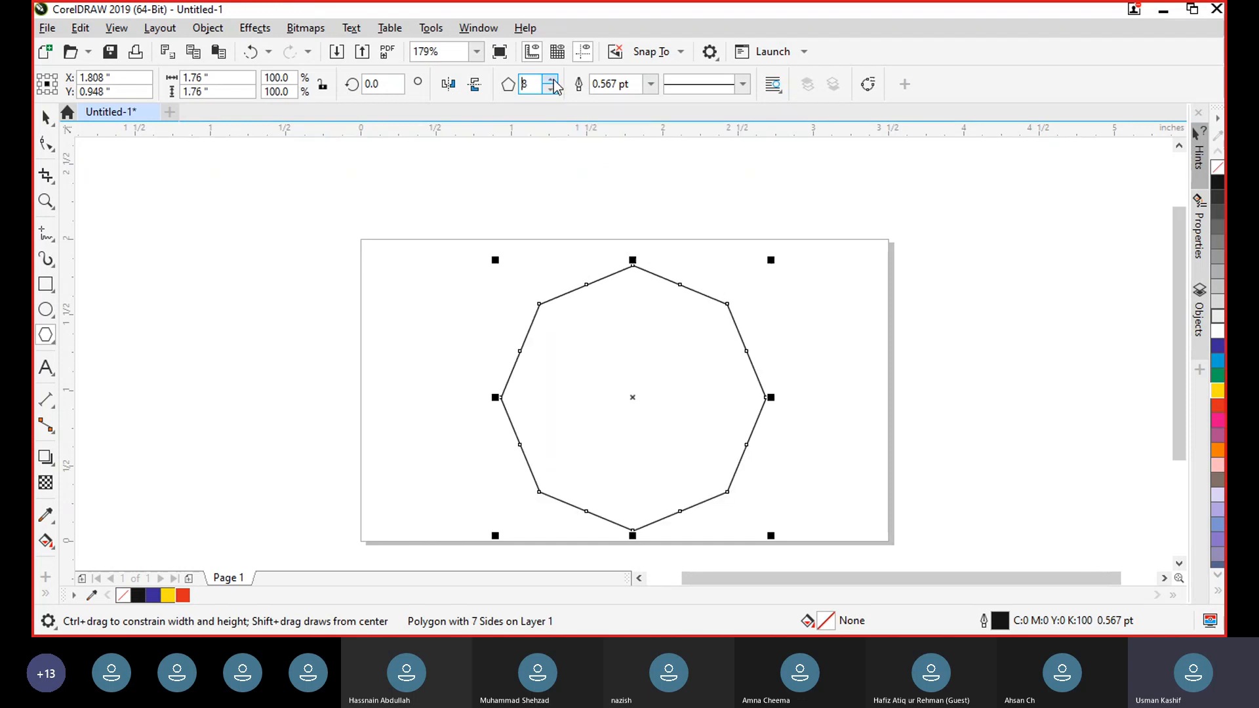
left_click(552, 80)
left_click(553, 79)
left_click(553, 79)
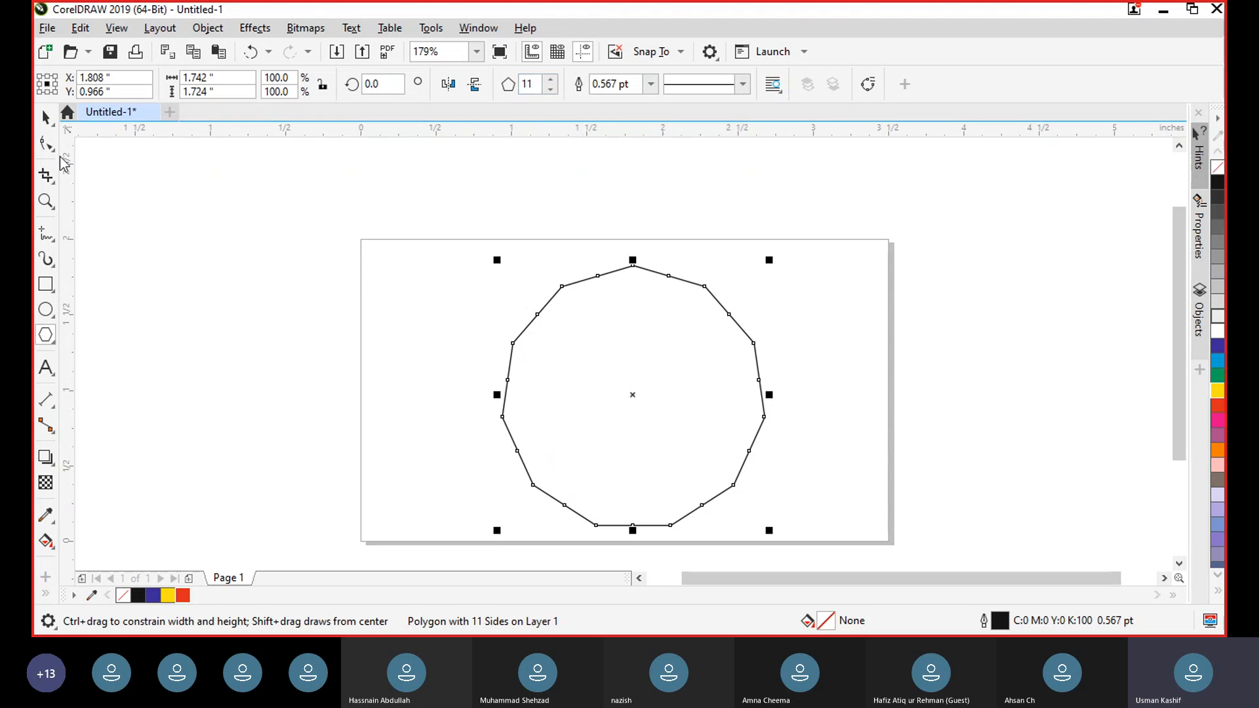
Step: Pull a lower corner node of the polygon outward with the Shape tool to form an eleven-pointed star about 2.11 inches wide
left_click(46, 143)
left_click_drag(533, 486, 510, 505)
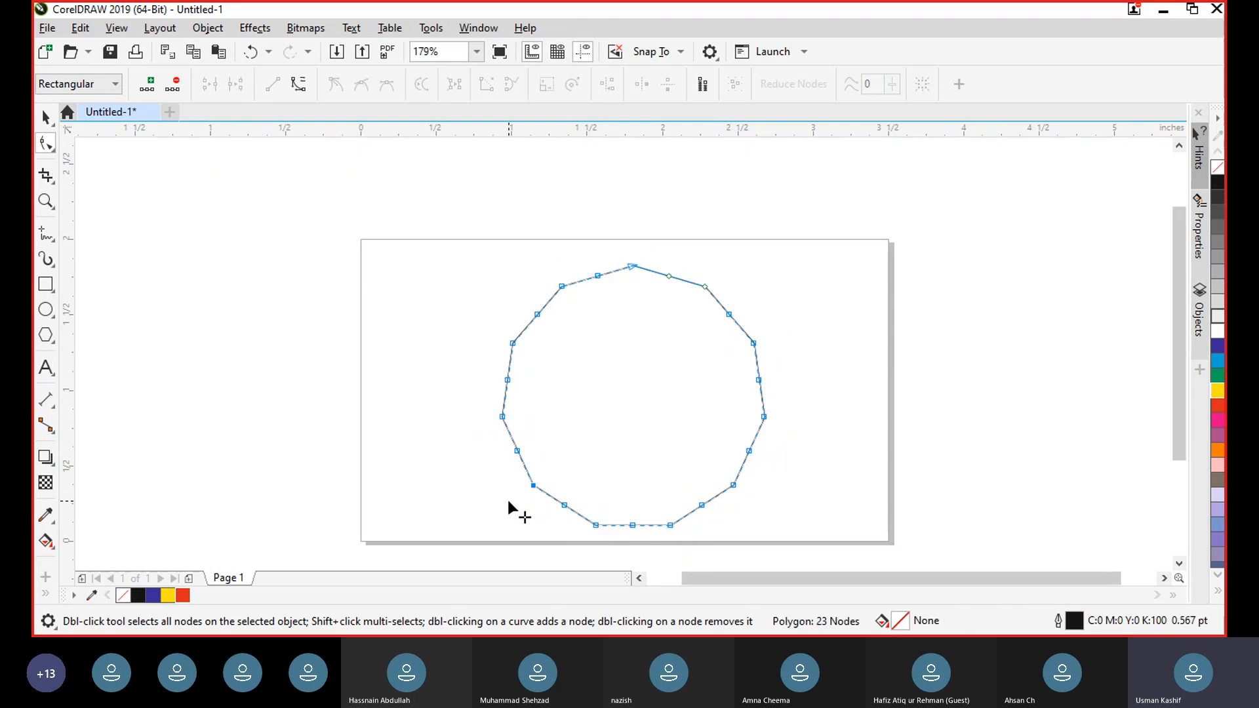
left_click(45, 118)
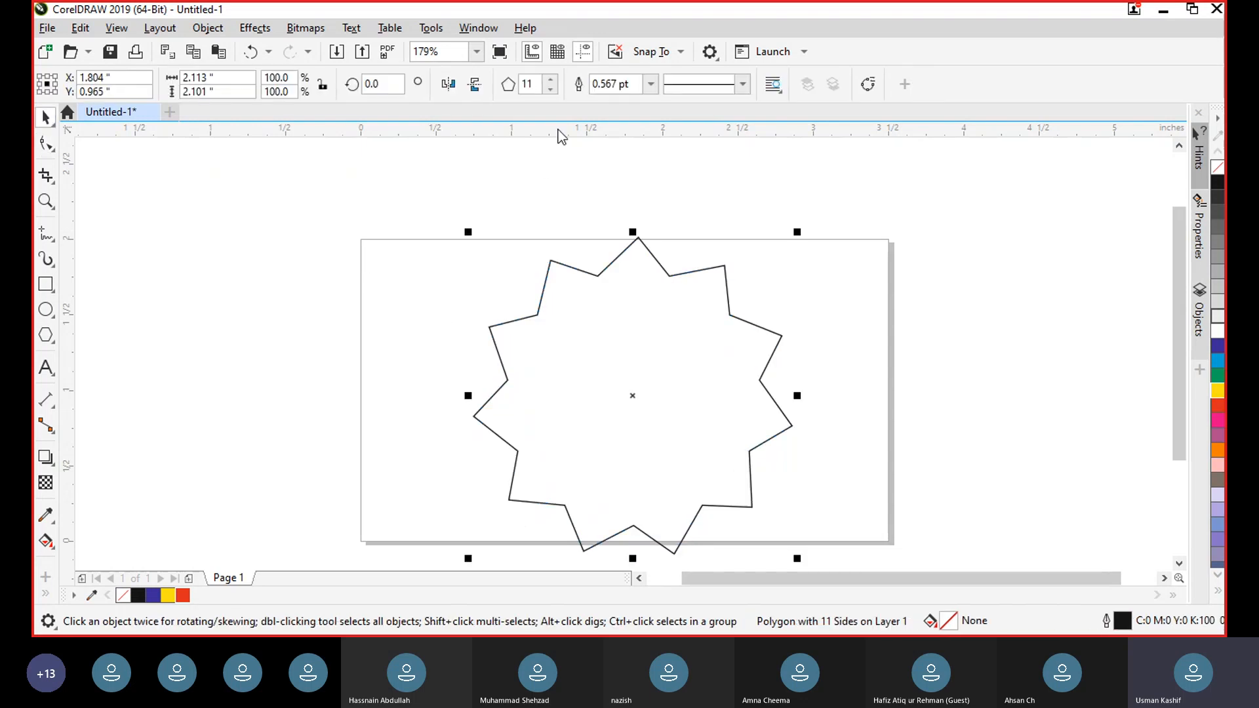
Step: Increase the star-shaped polygon's number of sides to 36
left_click(552, 79)
left_click(553, 80)
left_click(553, 79)
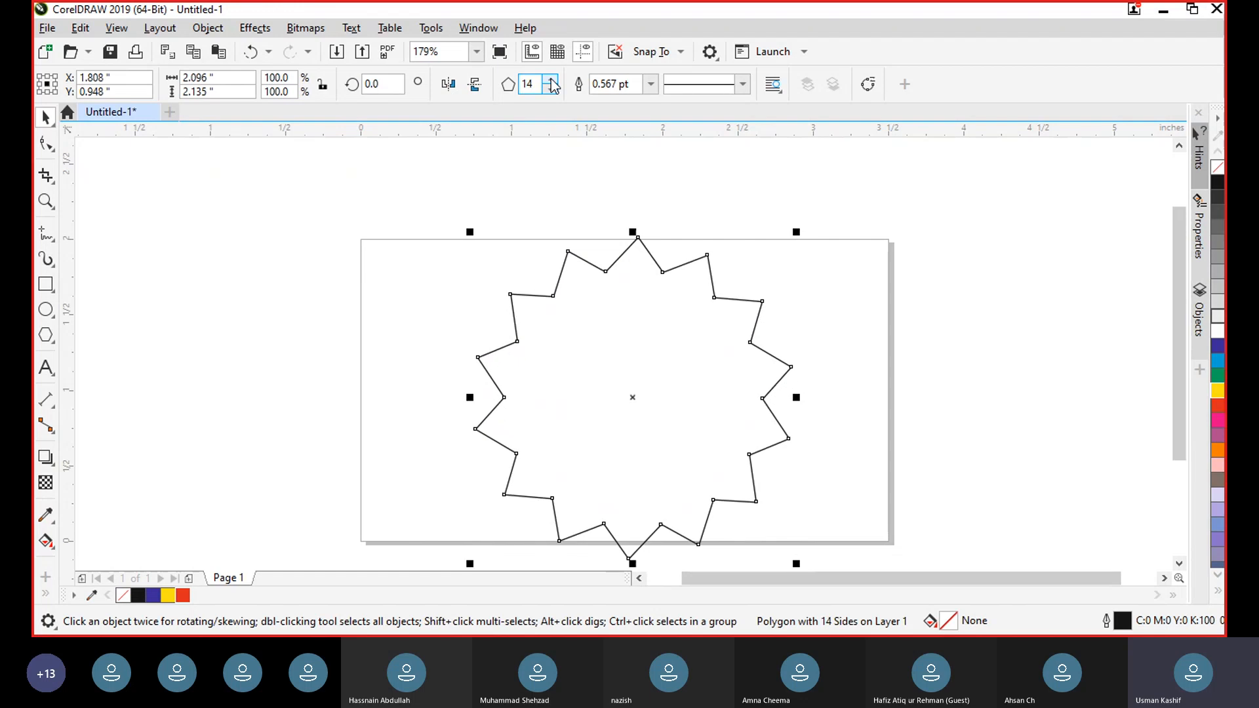
left_click(553, 79)
left_click(553, 79)
left_click(553, 79)
left_click(552, 80)
left_click(552, 80)
left_click(552, 79)
left_click(553, 80)
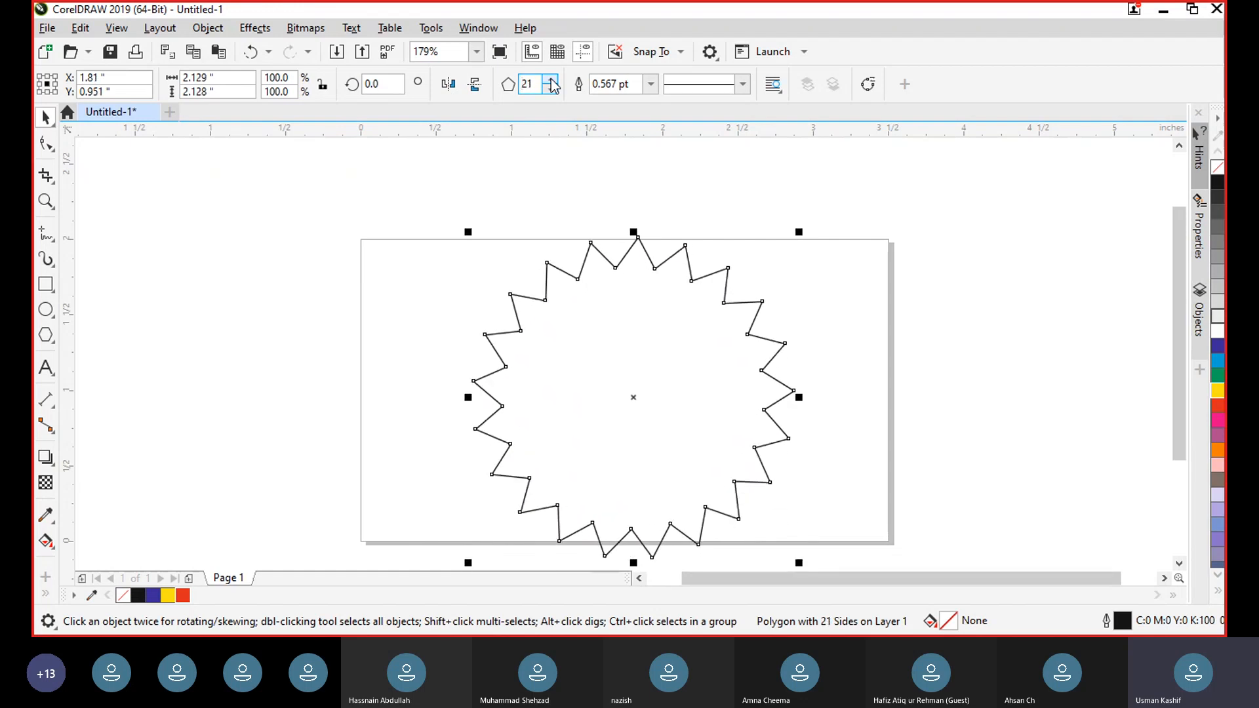
left_click(553, 79)
left_click(553, 79)
left_click(553, 79)
left_click(553, 80)
left_click(552, 79)
left_click(553, 79)
left_click(553, 80)
left_click(553, 80)
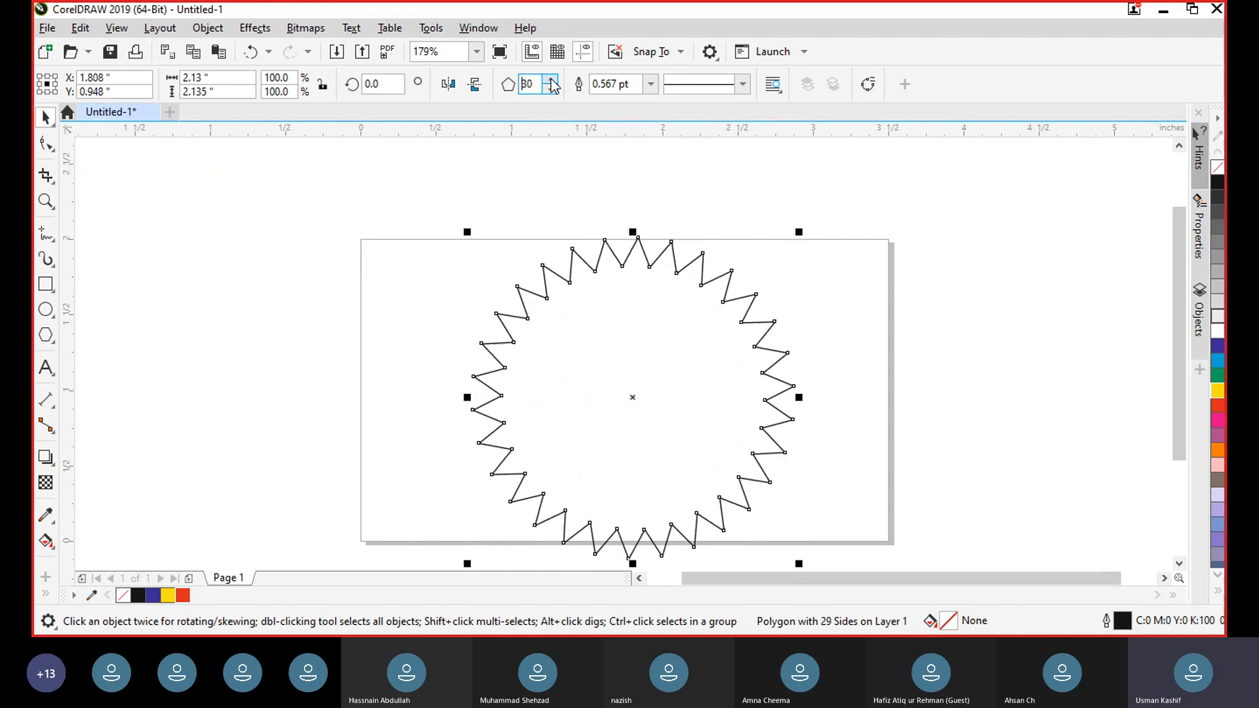
left_click(553, 79)
left_click(552, 79)
Step: Select the 36-sided star-shaped polygon and move it slightly upward on the page
left_click_drag(388, 237, 808, 538)
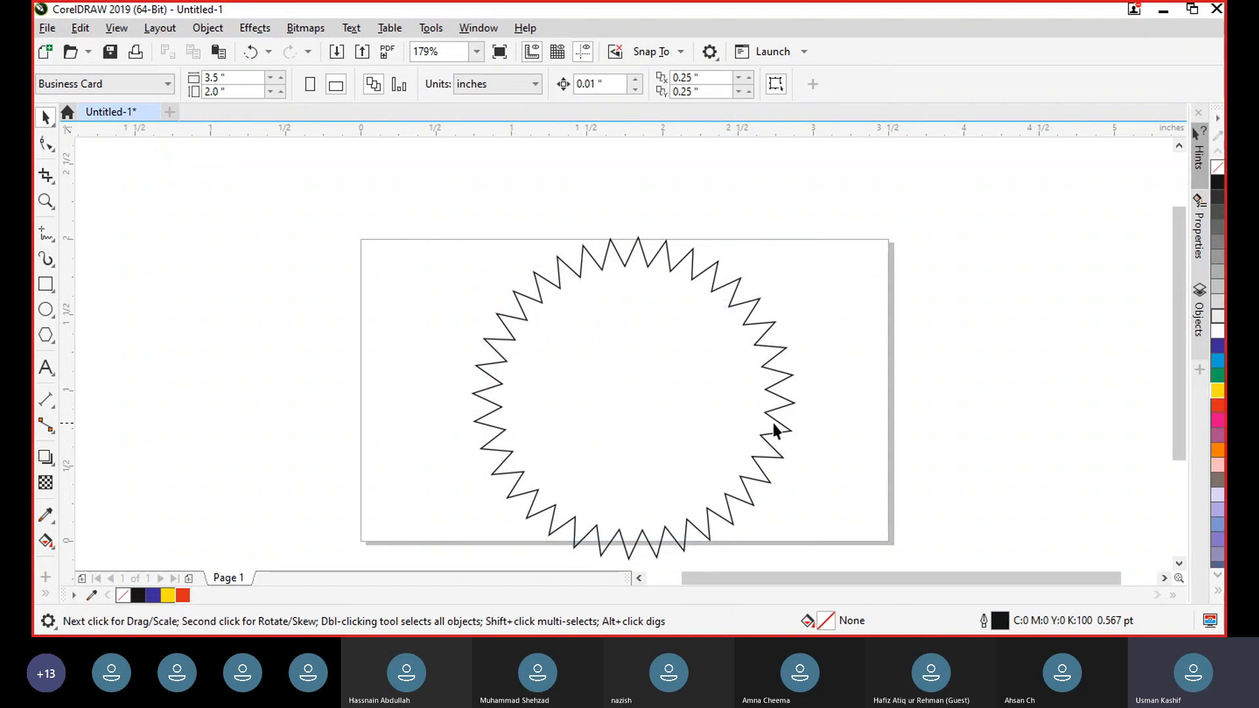
left_click(780, 413)
left_click_drag(779, 412, 781, 404)
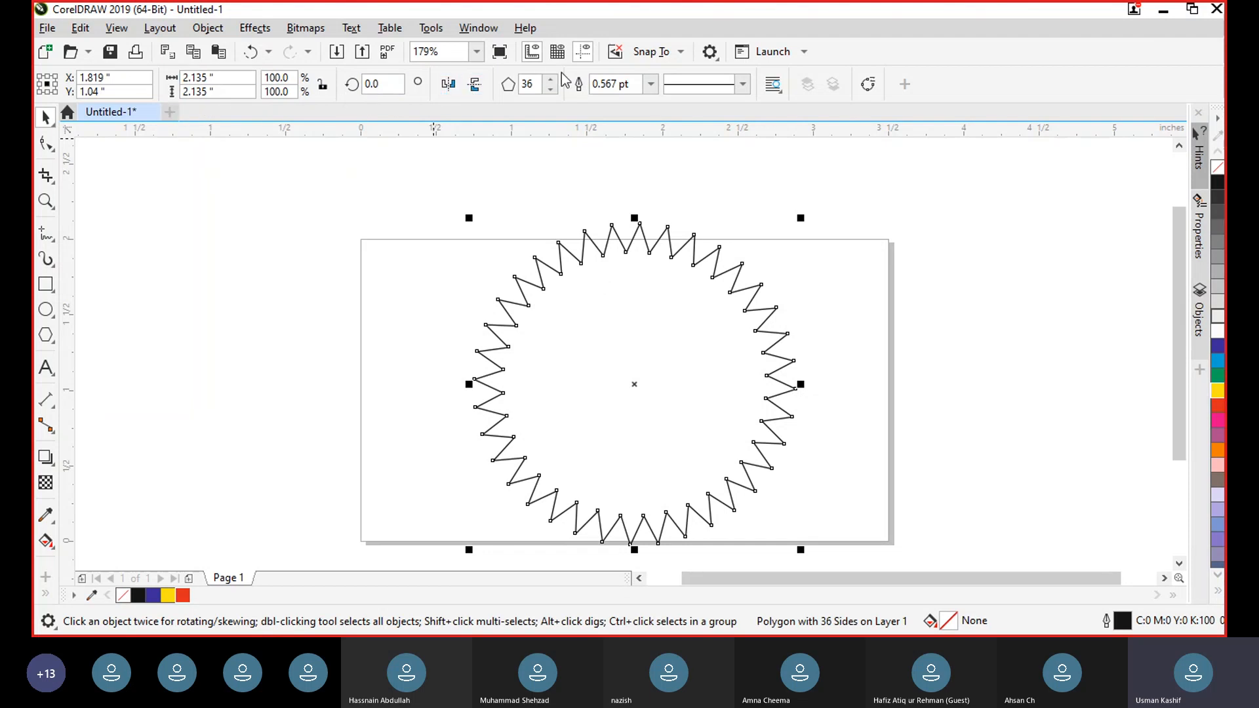
Step: Set the star-shaped polygon's outline width to 1.5 pt and deselect it
left_click(654, 90)
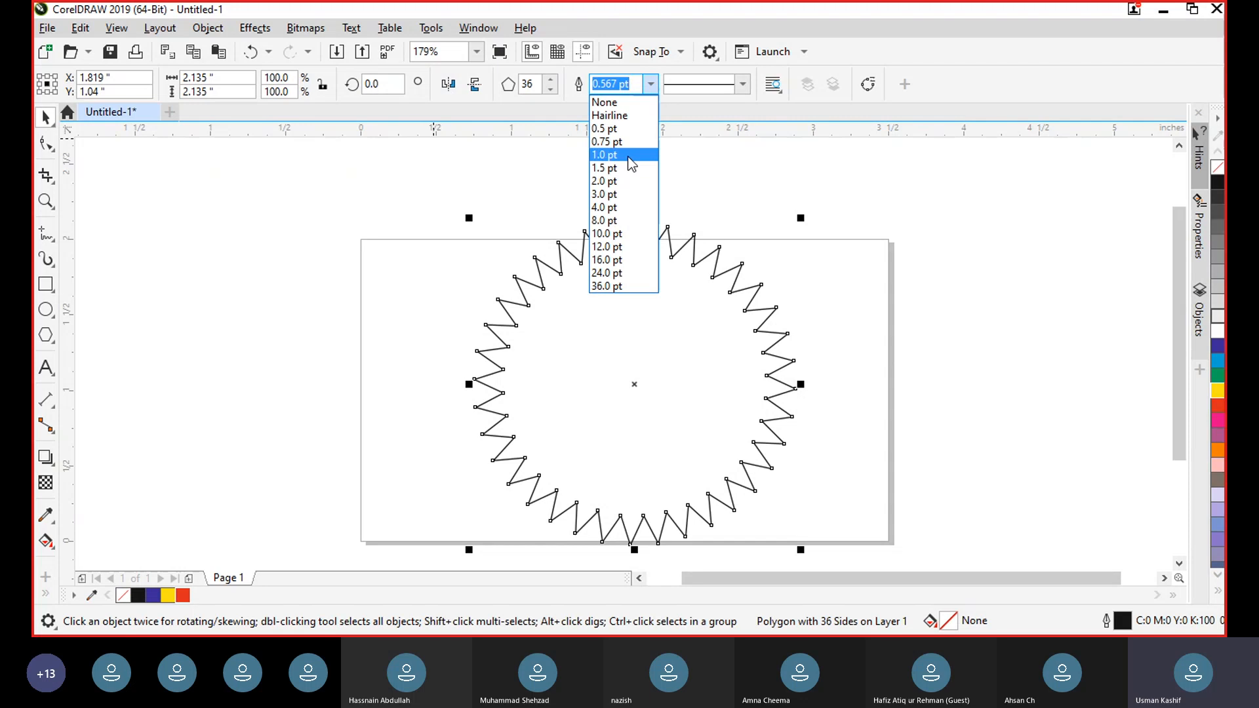
left_click(629, 168)
left_click(1013, 363)
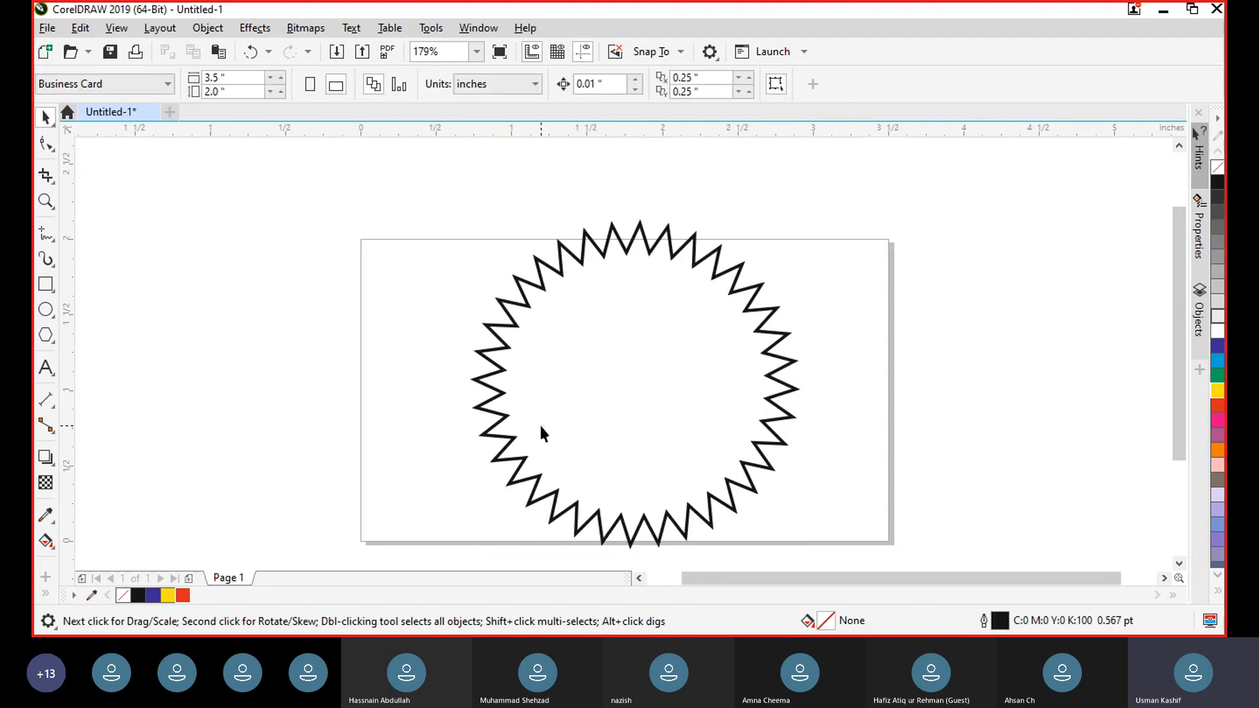
Step: Select the 36-sided star-shaped polygon and delete it from the page
left_click(607, 250)
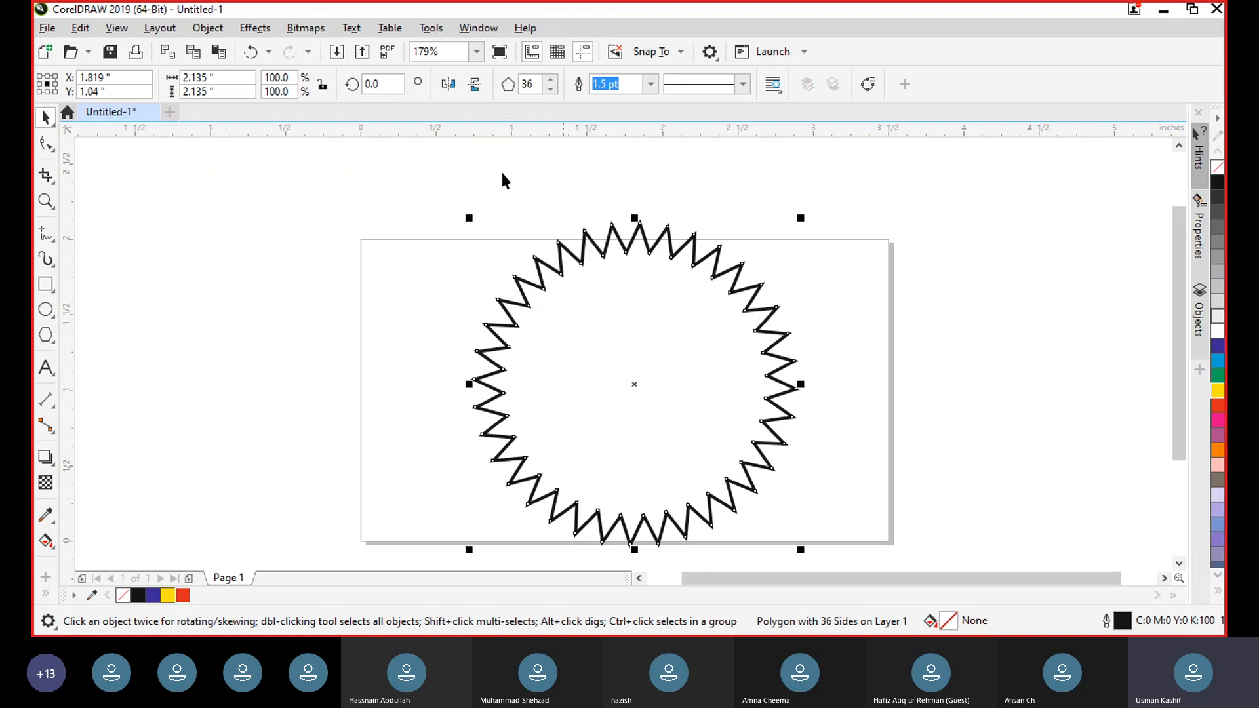
left_click(473, 83)
key("Delete")
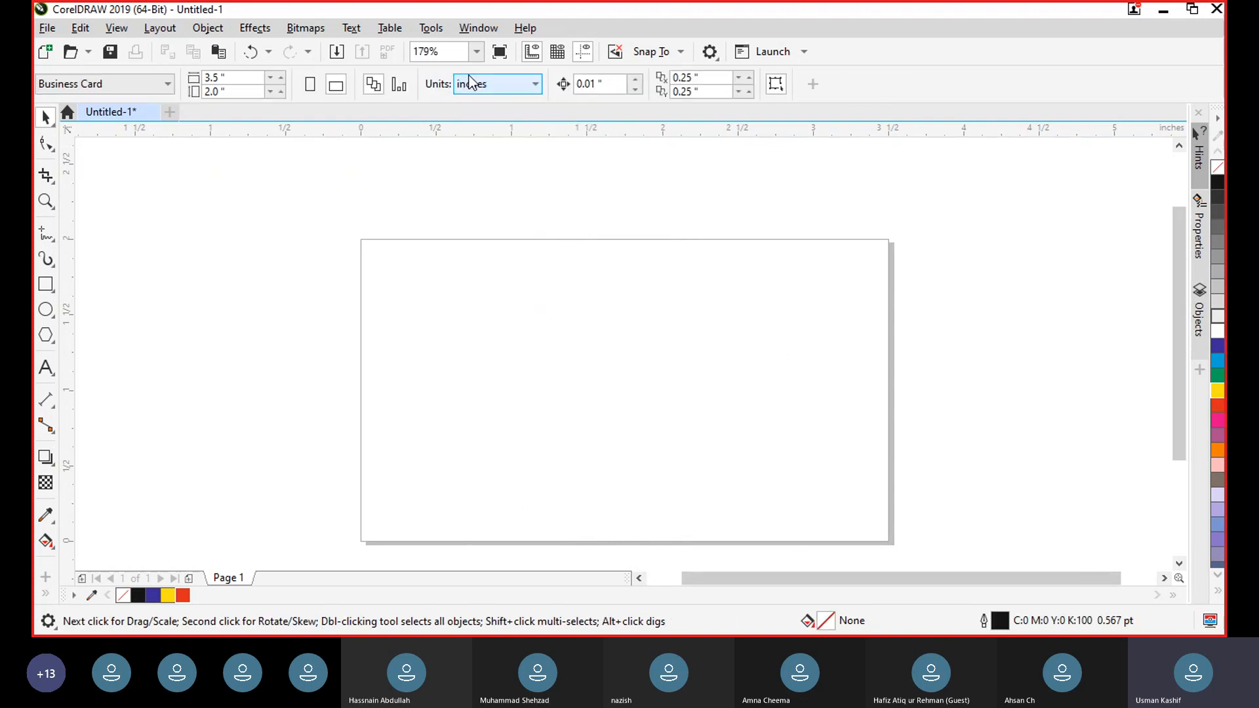
Step: Draw a five-pointed star about 1.42 by 1.35 inches in the middle of the page with the Star tool
left_click(47, 342)
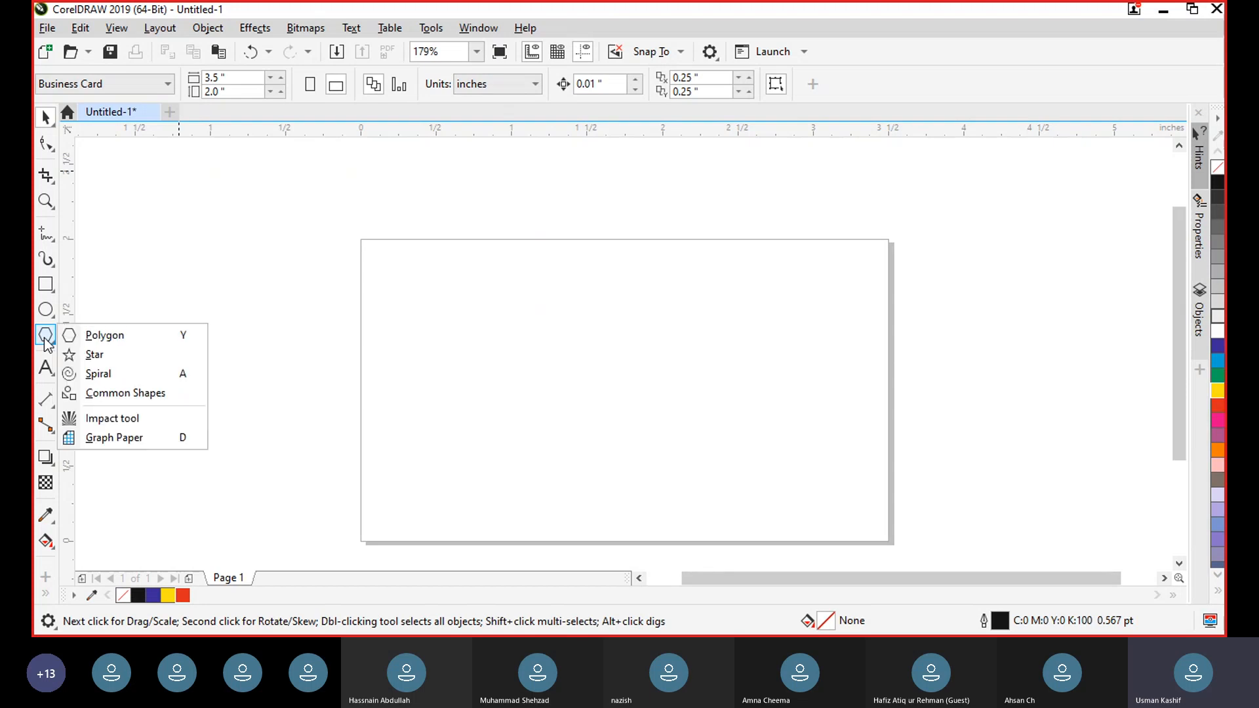
left_click(90, 354)
mouse_move(505, 257)
left_mouse_down()
mouse_move(570, 357)
mouse_move(667, 417)
mouse_move(713, 477)
left_mouse_up()
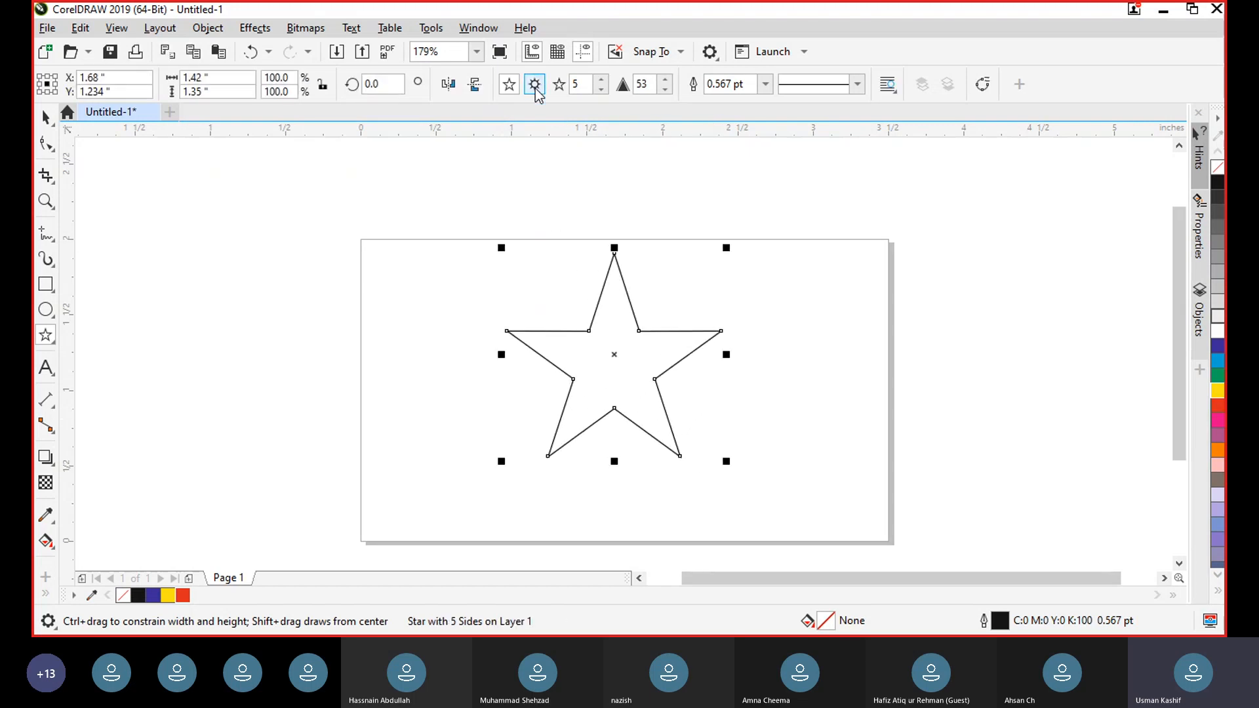
Step: Draw a complex star about 1.14 by 1.13 inches across the page's left edge, set it to 11 points, and deselect it
left_click_drag(244, 251, 413, 428)
left_click(558, 85)
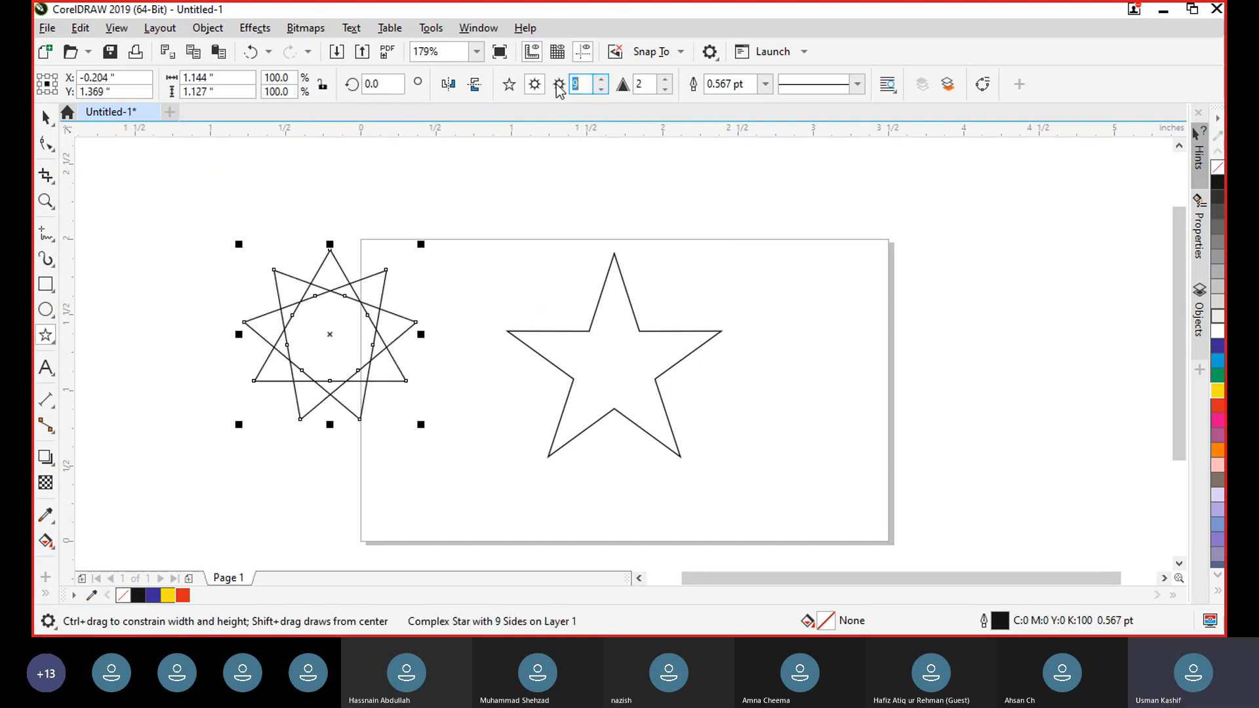
left_click(600, 79)
left_click(600, 78)
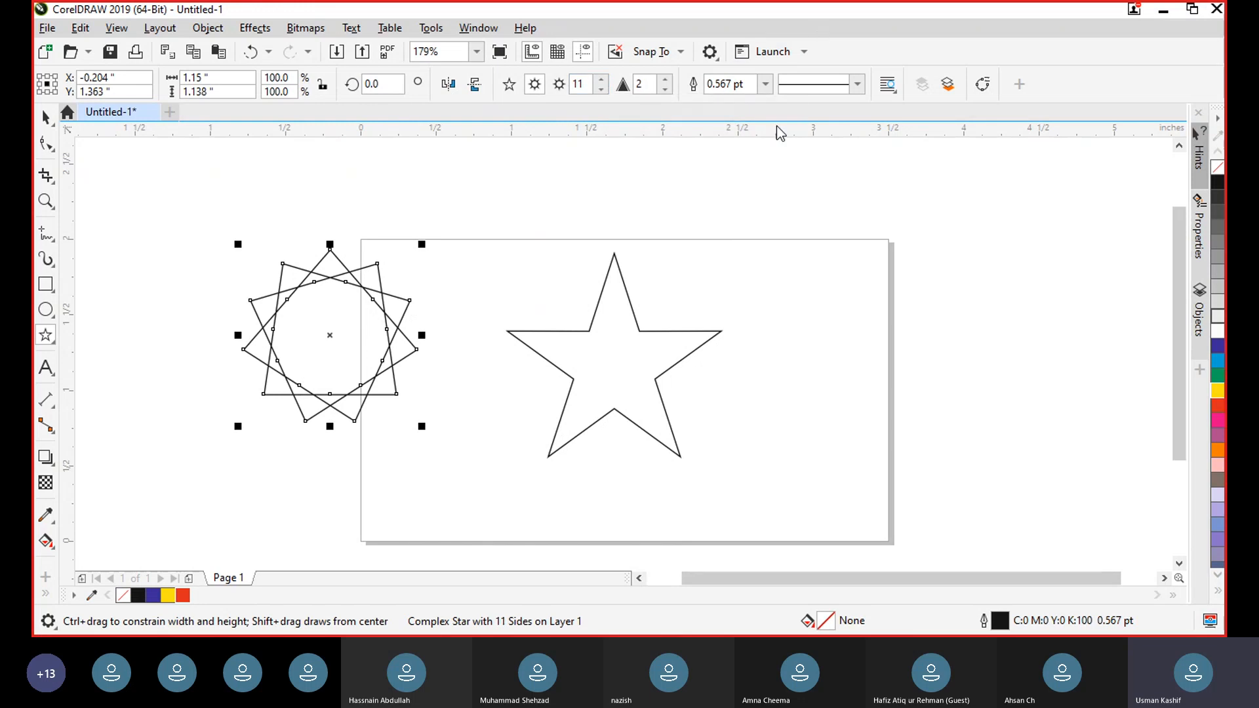
left_click(47, 118)
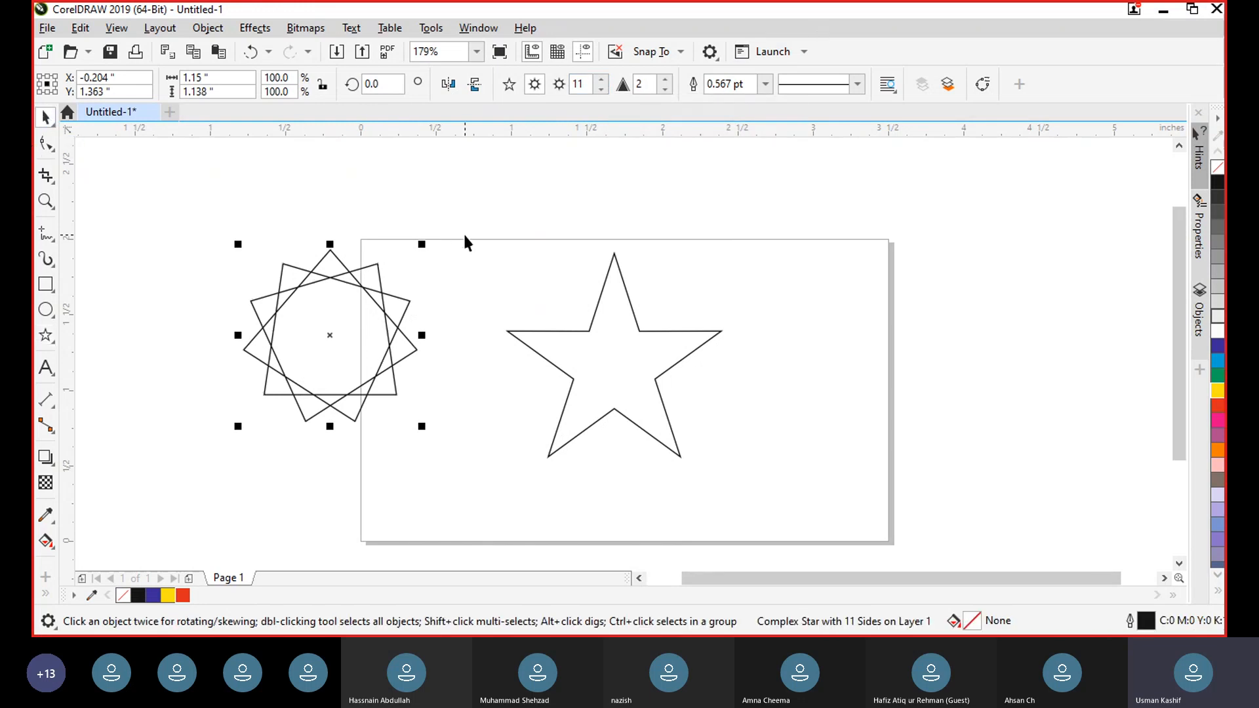
left_click(348, 213)
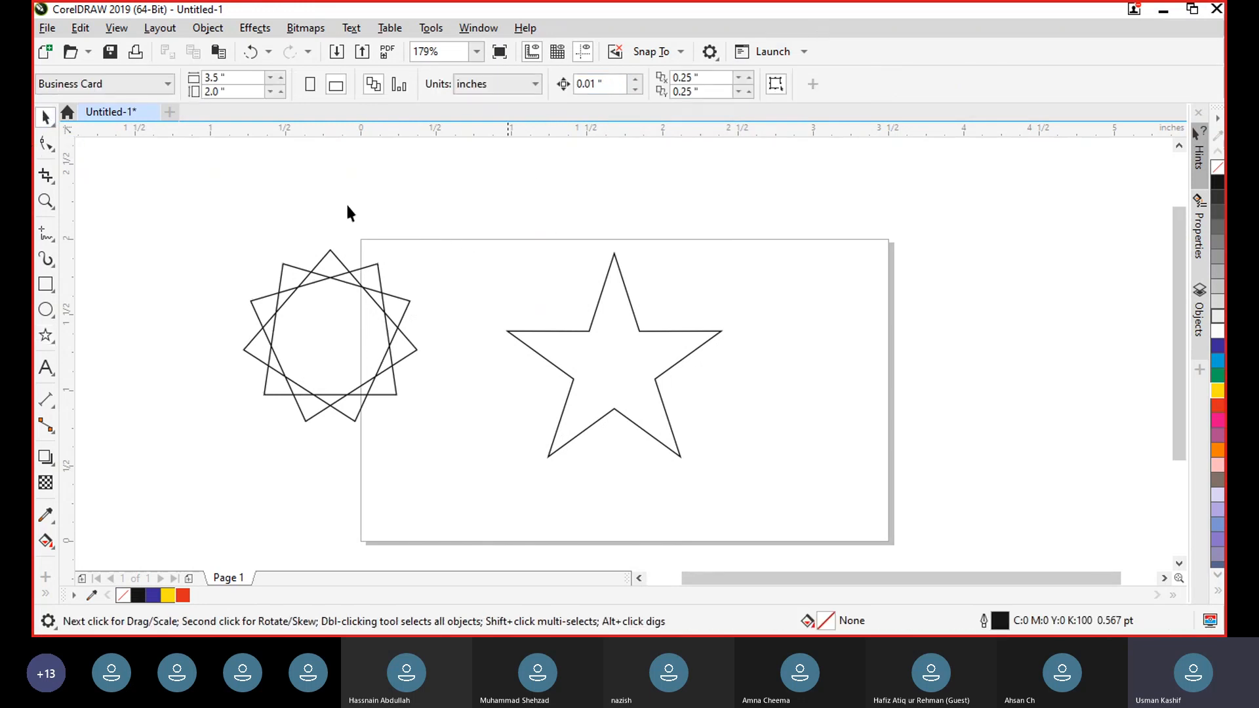
Step: Draw another complex star about 1.32 by 1.33 inches across the page's right edge and set it to 12 points
left_click(45, 336)
left_click(557, 91)
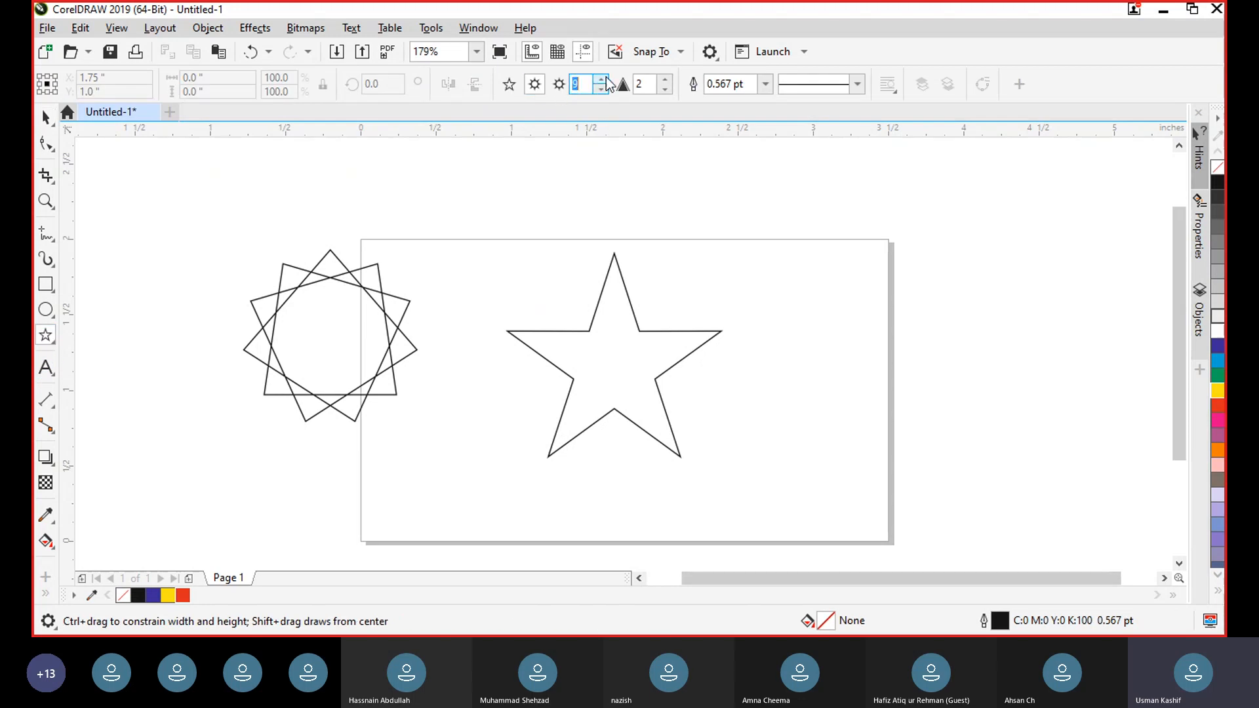
left_click_drag(832, 272, 1039, 478)
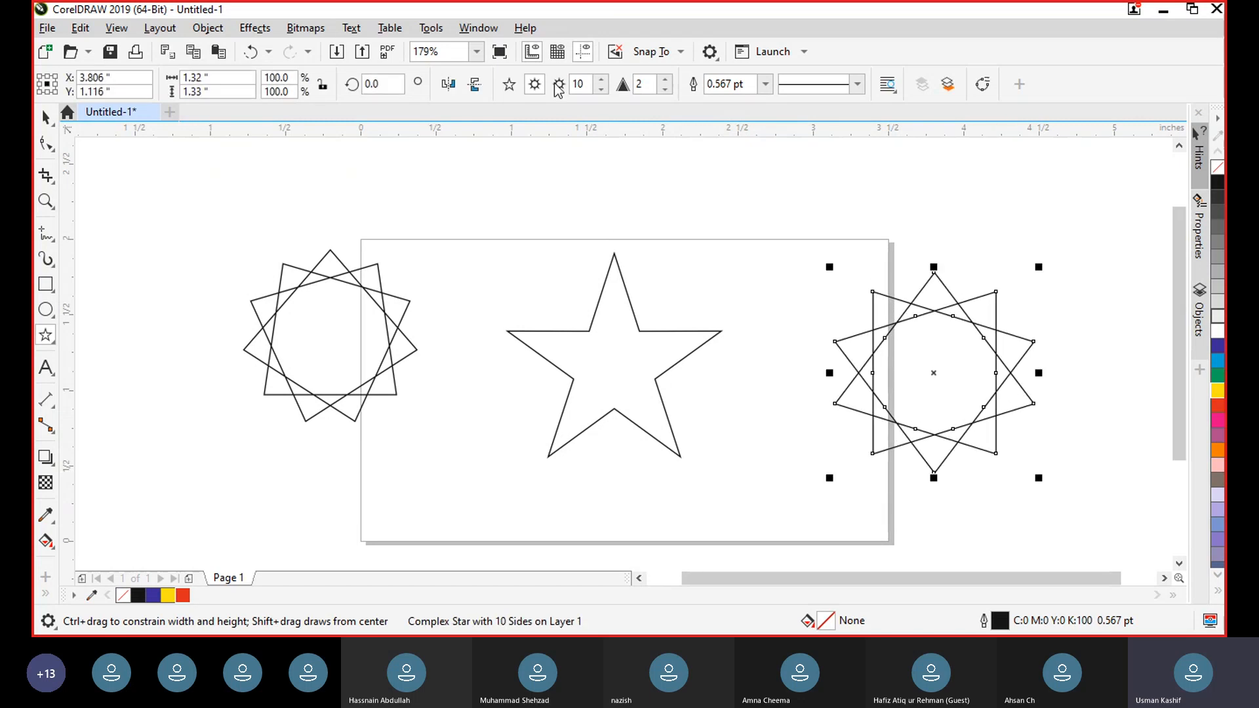
left_click(601, 80)
left_click(602, 80)
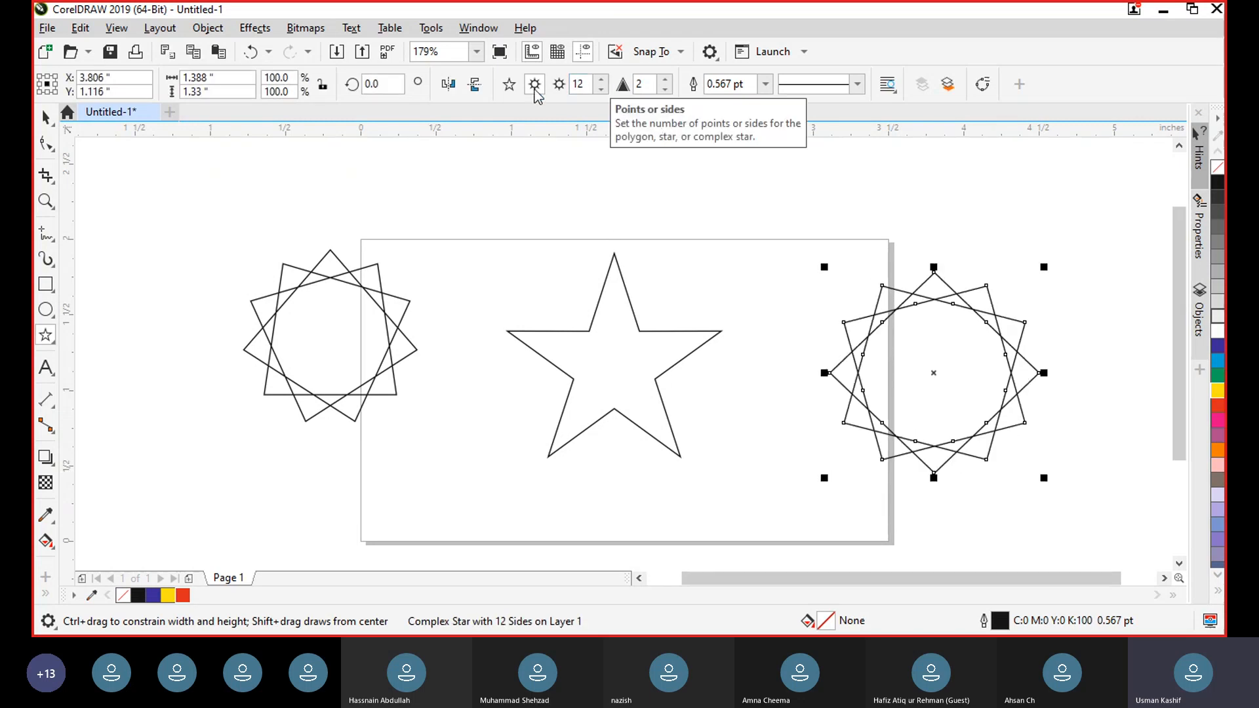
Step: Draw a simple star about 0.87 by 0.83 inches across the page's upper edge and set it to 6 points
left_click(509, 84)
left_click_drag(459, 144, 576, 282)
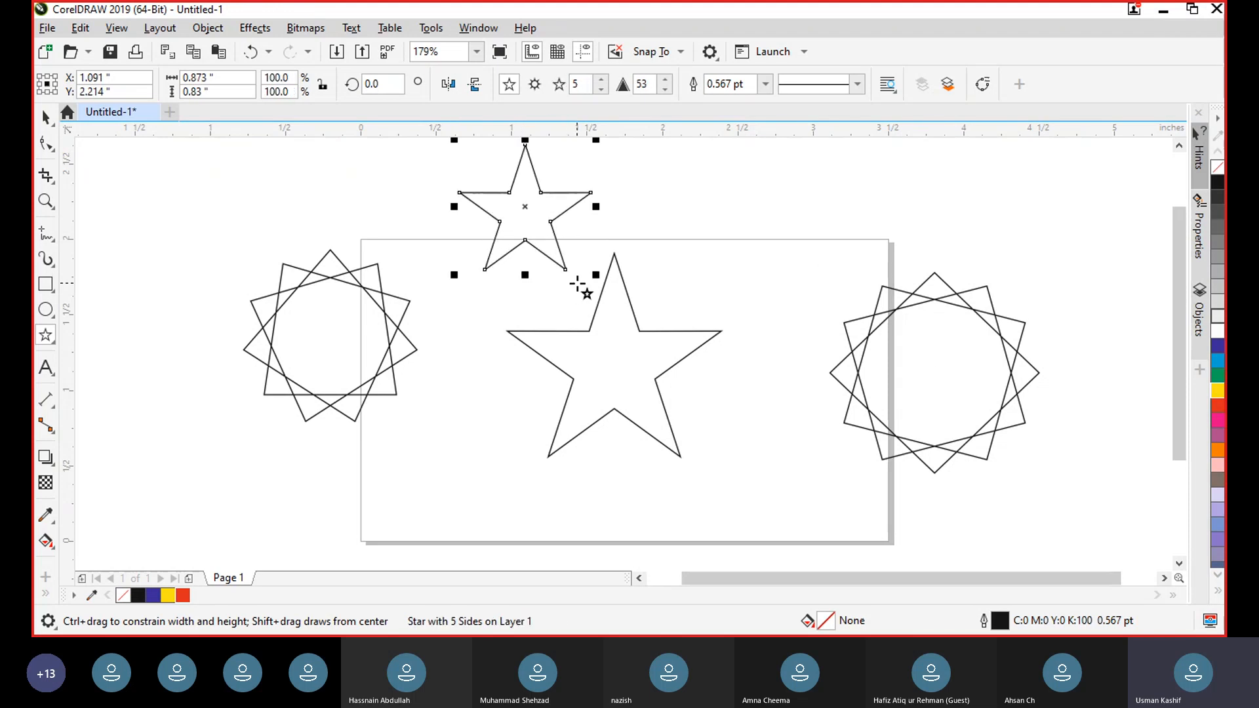
left_click(599, 79)
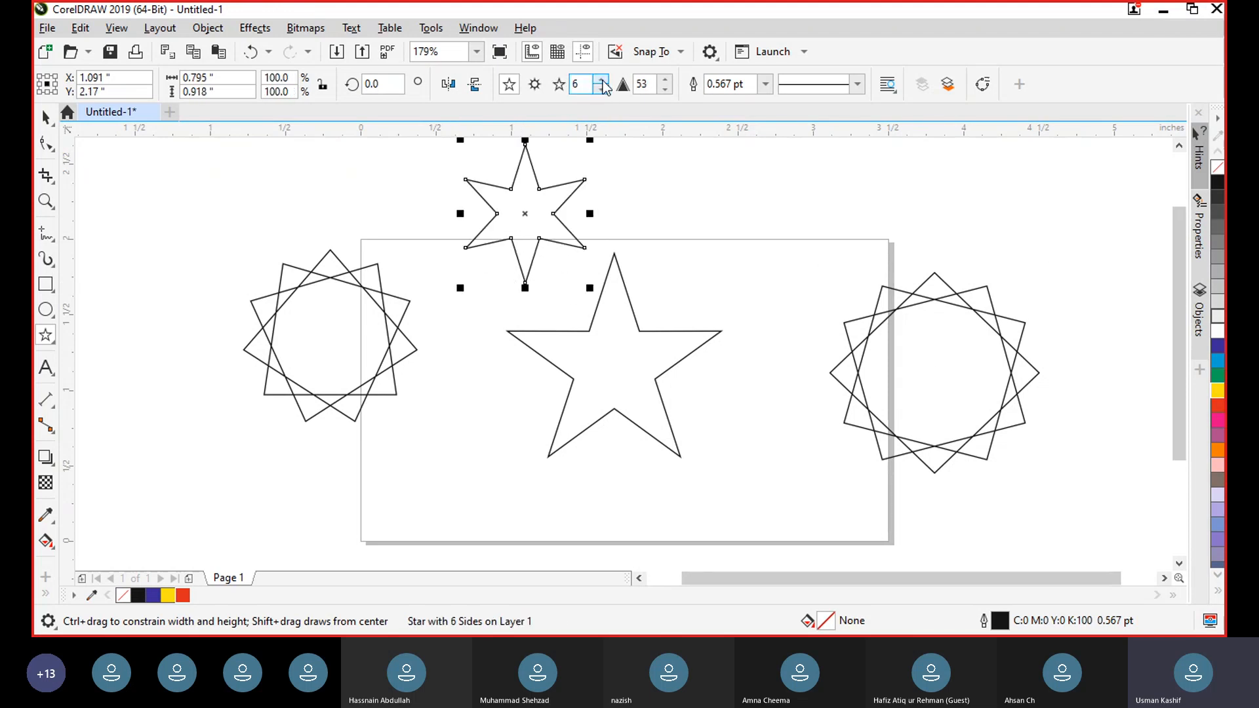
Step: Increase the number of points of the simple star across the page's upper edge to 14
left_click(599, 79)
left_click(599, 79)
left_click(600, 80)
left_click(601, 80)
left_click(601, 80)
left_click(602, 81)
left_click(602, 81)
left_click(602, 80)
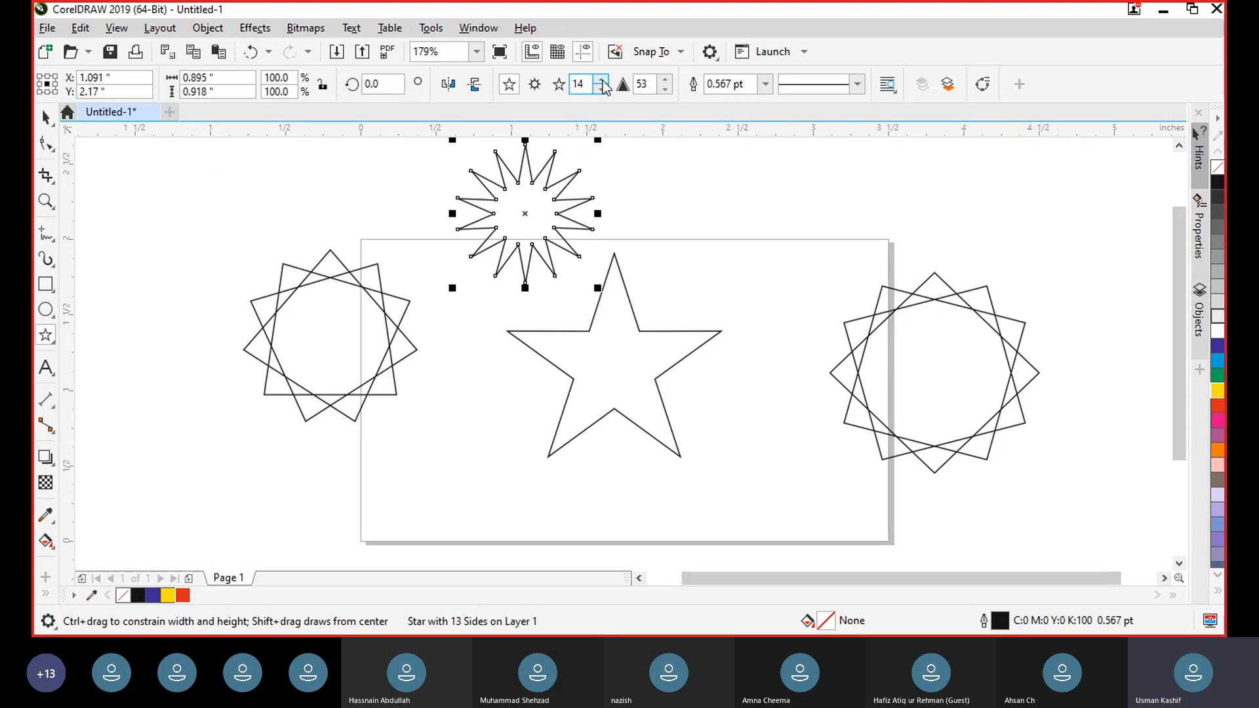
Step: Reduce the star across the page's upper edge to 4 points and set it back up to 5 points
left_click(602, 81)
left_click(603, 90)
left_click(602, 90)
left_click(602, 91)
left_click(602, 91)
left_click(602, 91)
left_click(602, 91)
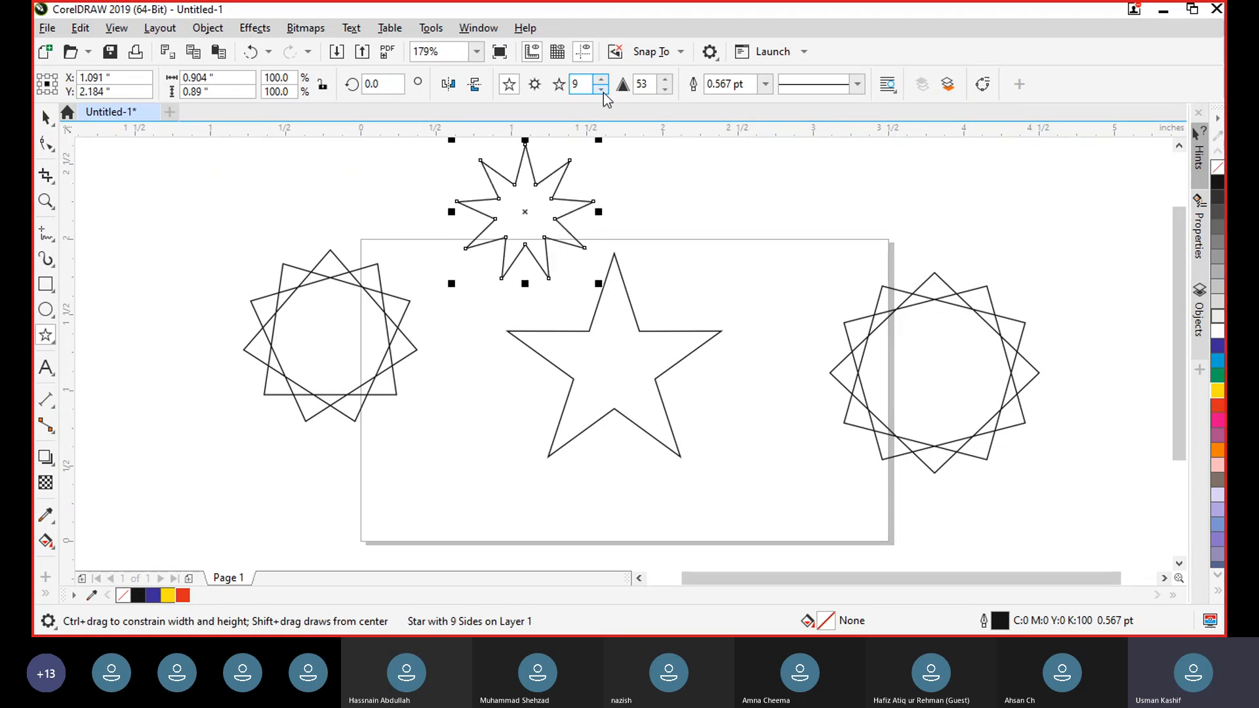
left_click(602, 91)
left_click(602, 91)
left_click(602, 91)
left_click(601, 90)
left_click(602, 90)
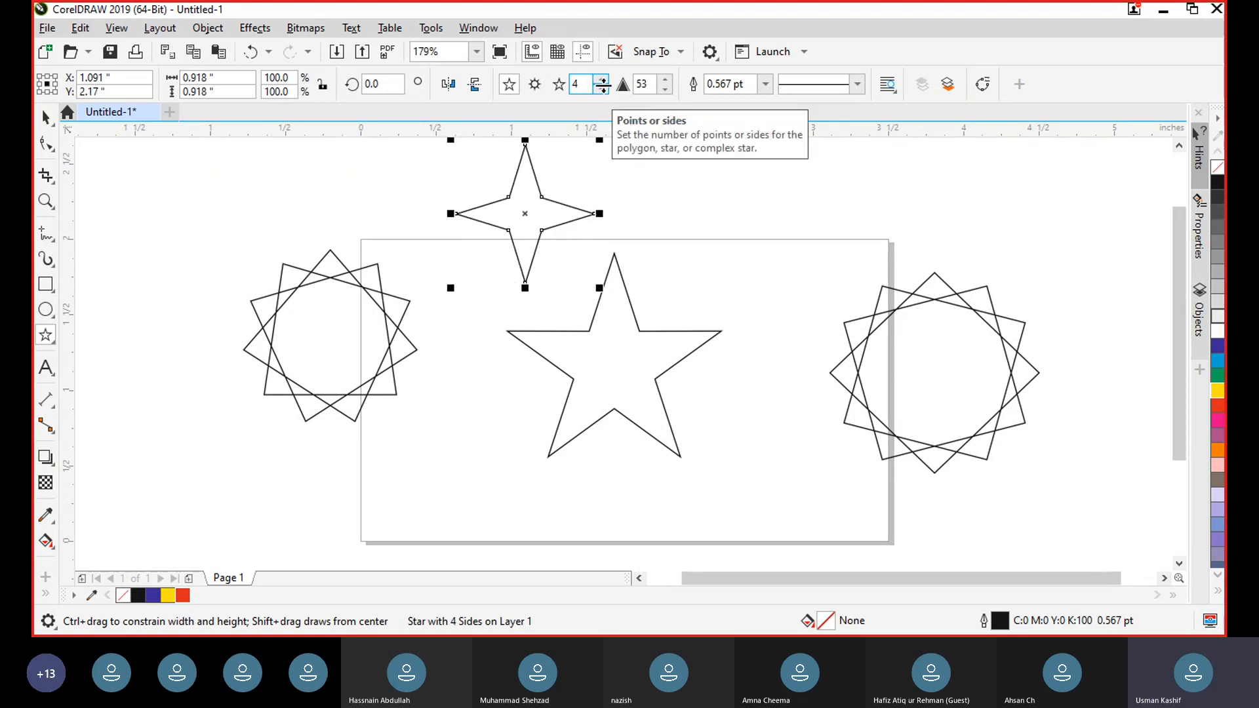
left_click(601, 79)
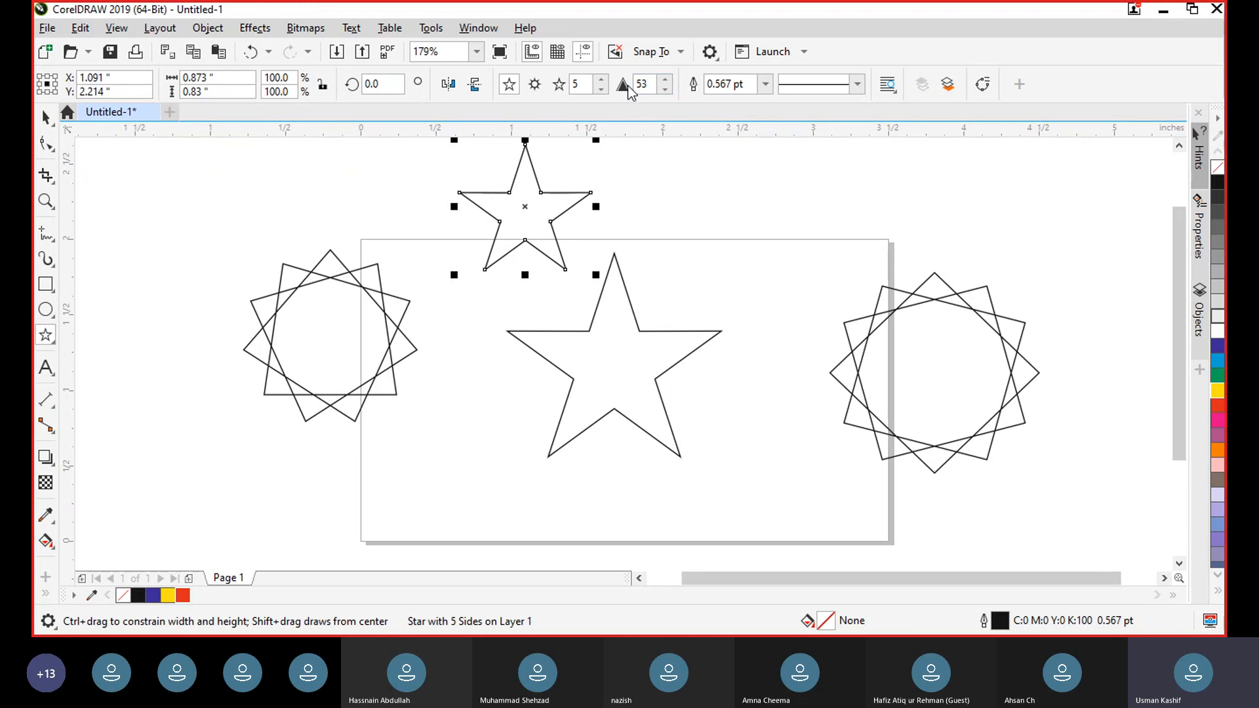
Step: Reduce the sharpness of the five-pointed star across the page's upper edge to 36
left_click(665, 90)
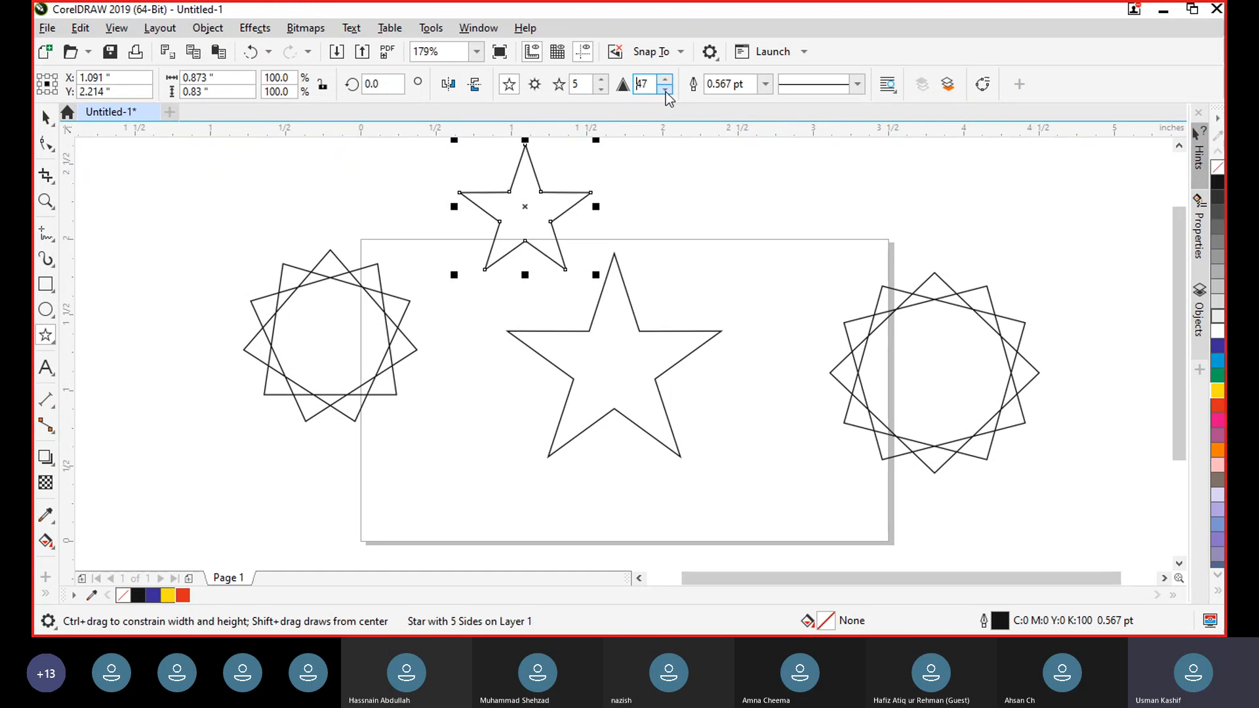
left_click(665, 89)
left_click(666, 90)
left_click(666, 90)
left_click(665, 90)
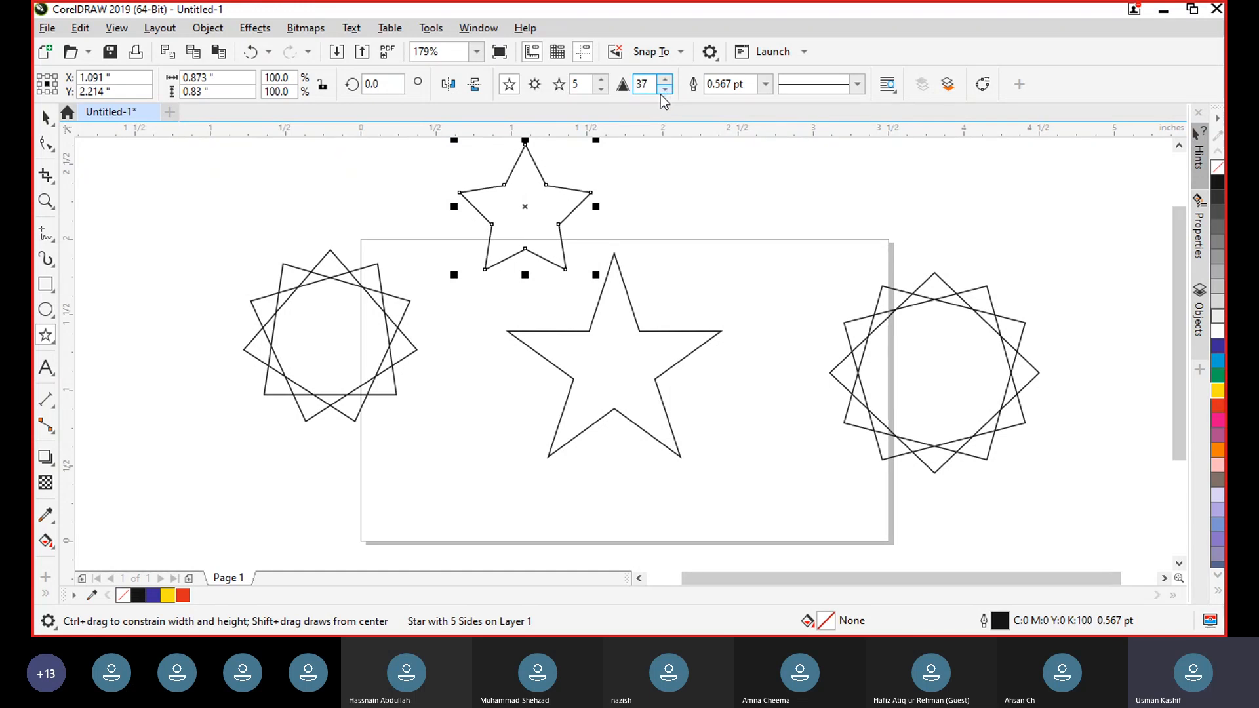
left_click(663, 90)
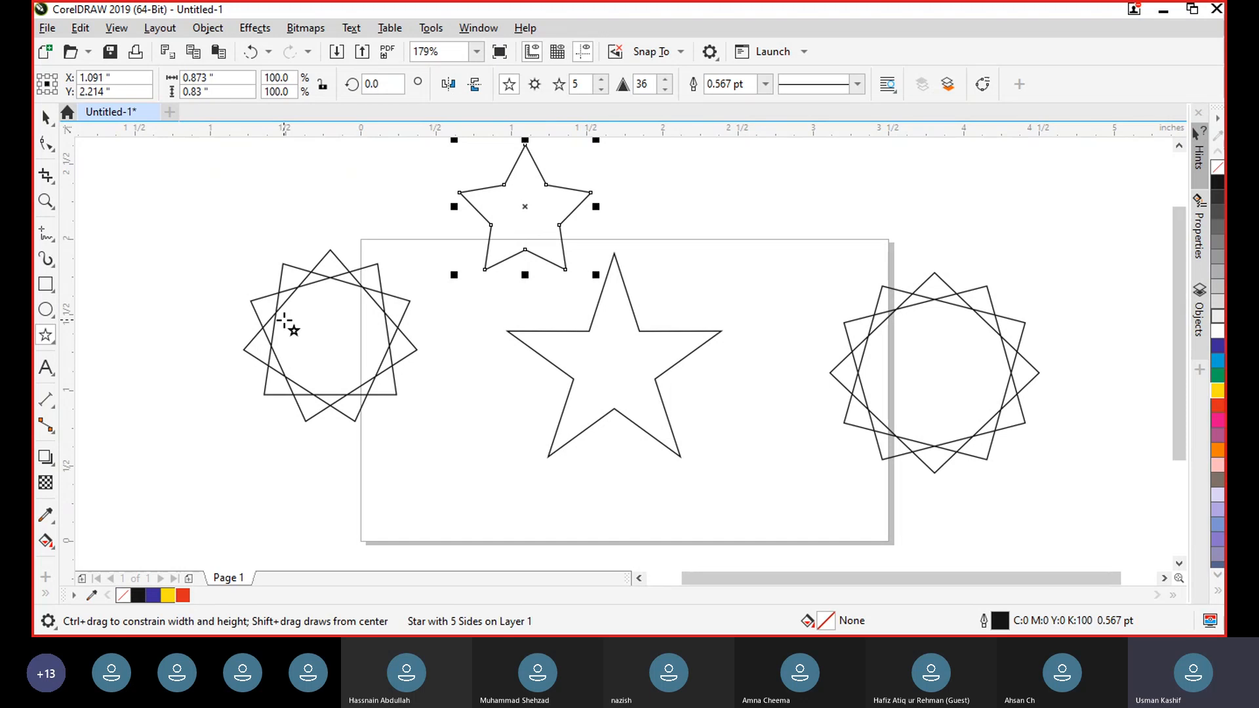
Step: Select both complex stars and the larger five-pointed star with the Pick tool and delete them
left_click(44, 118)
left_click_drag(212, 306, 1068, 482)
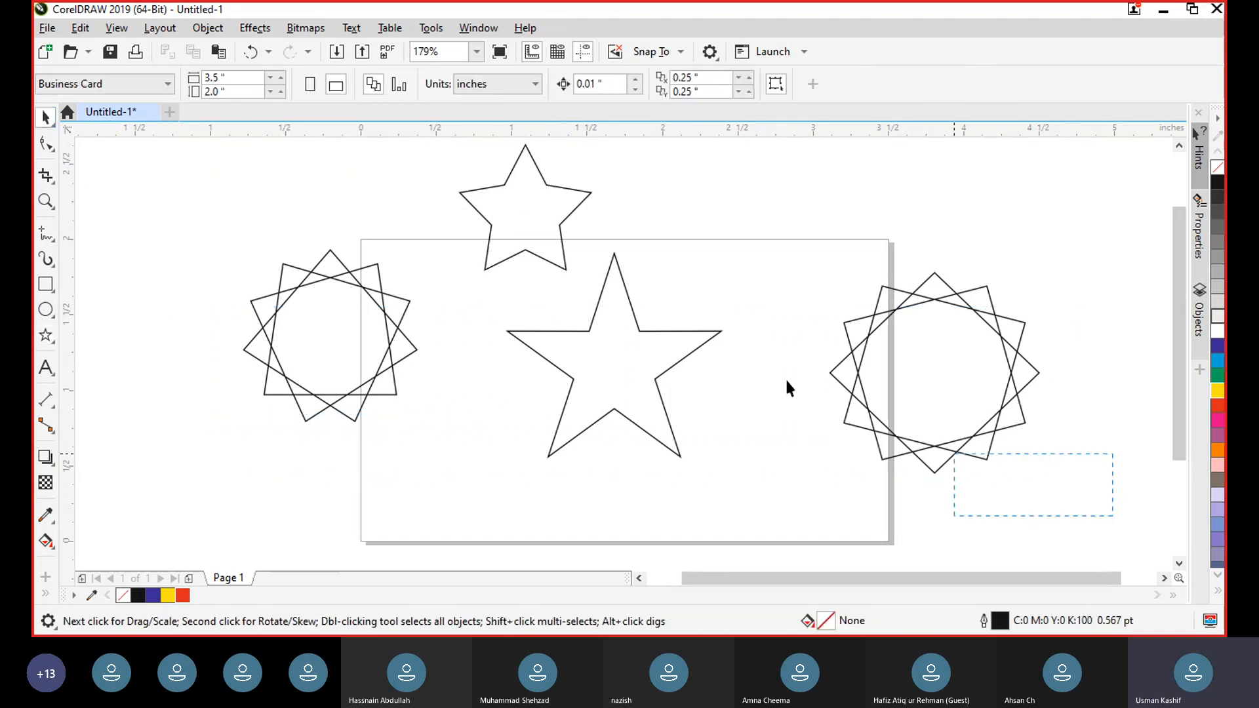
left_click_drag(320, 242, 207, 214)
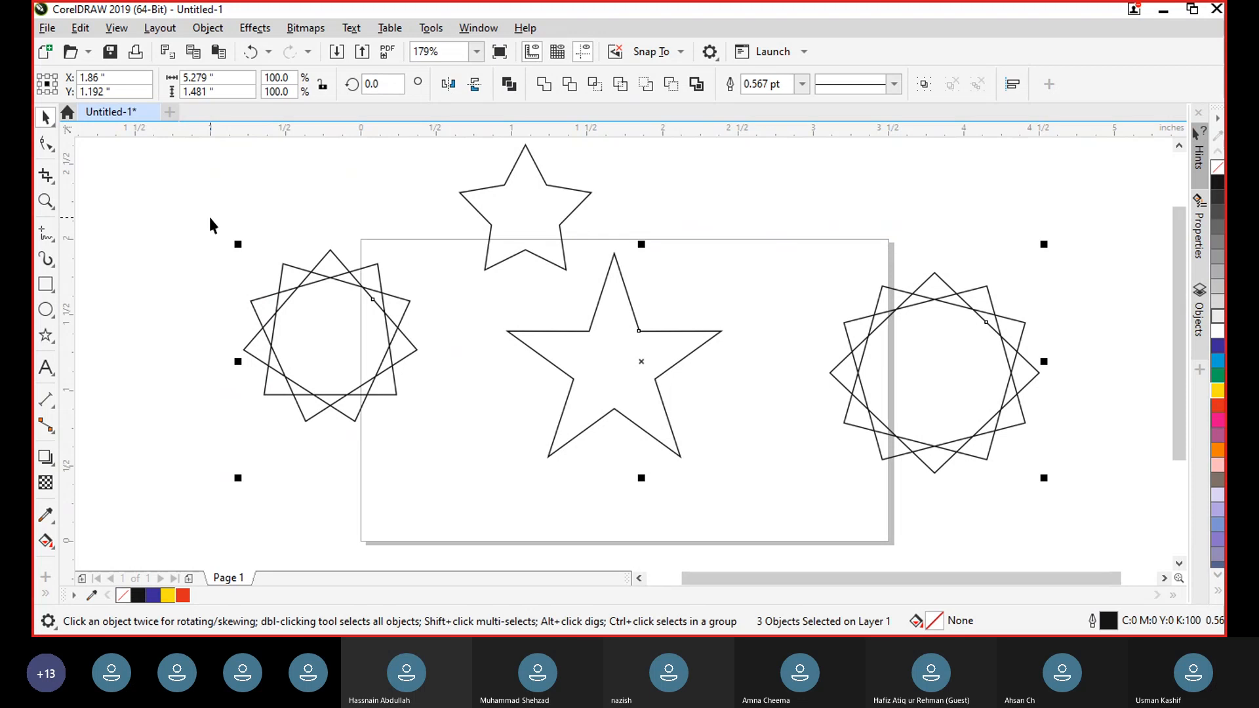
key("Delete")
Step: Center the remaining star on the page and scale it up from its center to about 1.88 by 1.78 inches
left_click(528, 226)
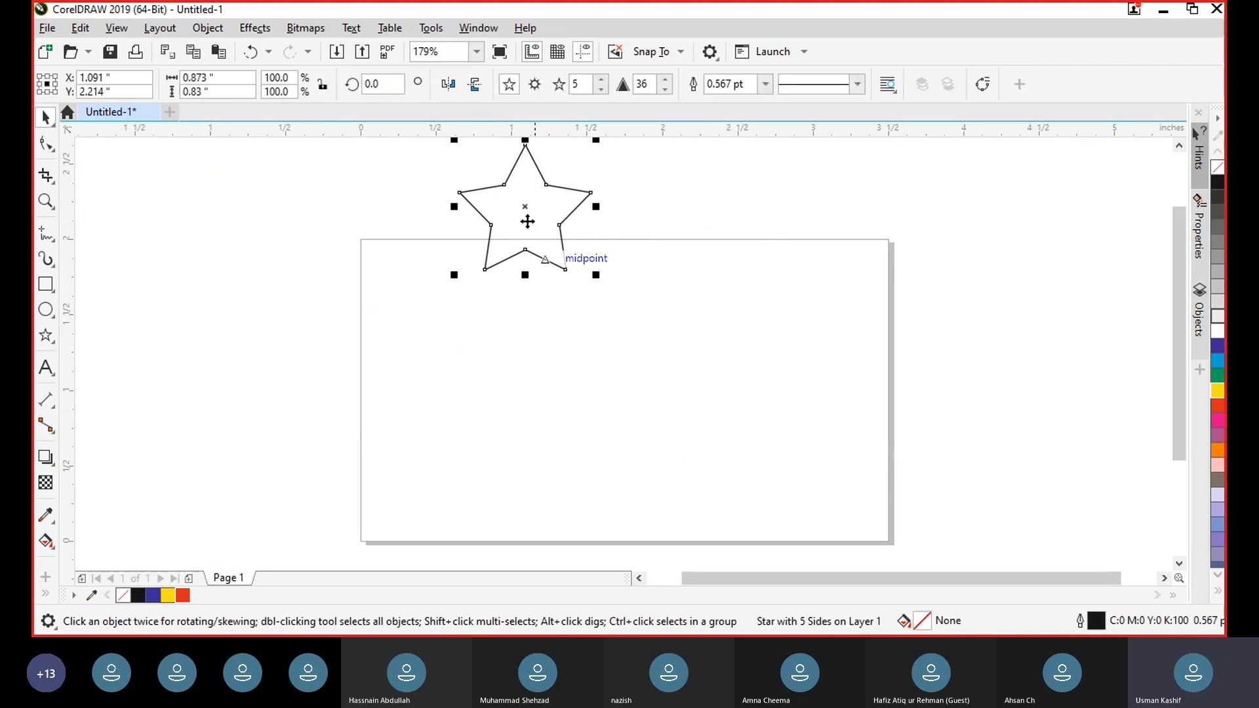
left_click_drag(529, 219, 626, 376)
key("p")
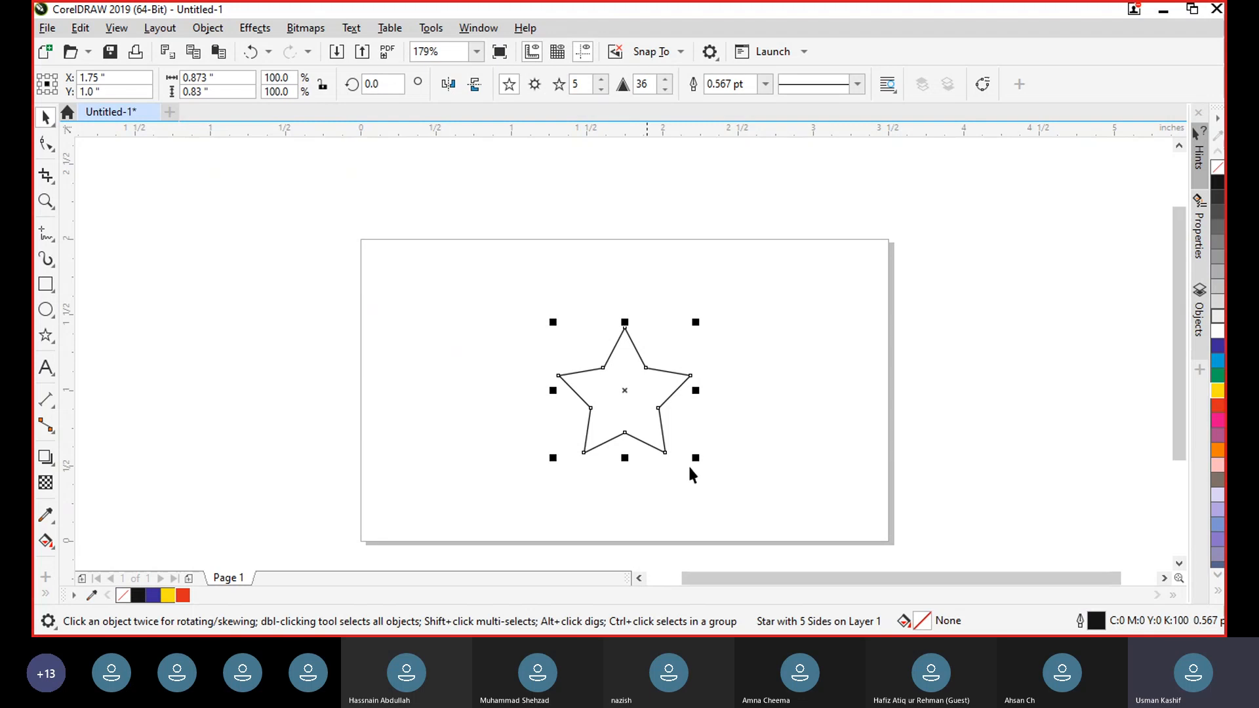
left_click_drag(696, 458, 778, 531)
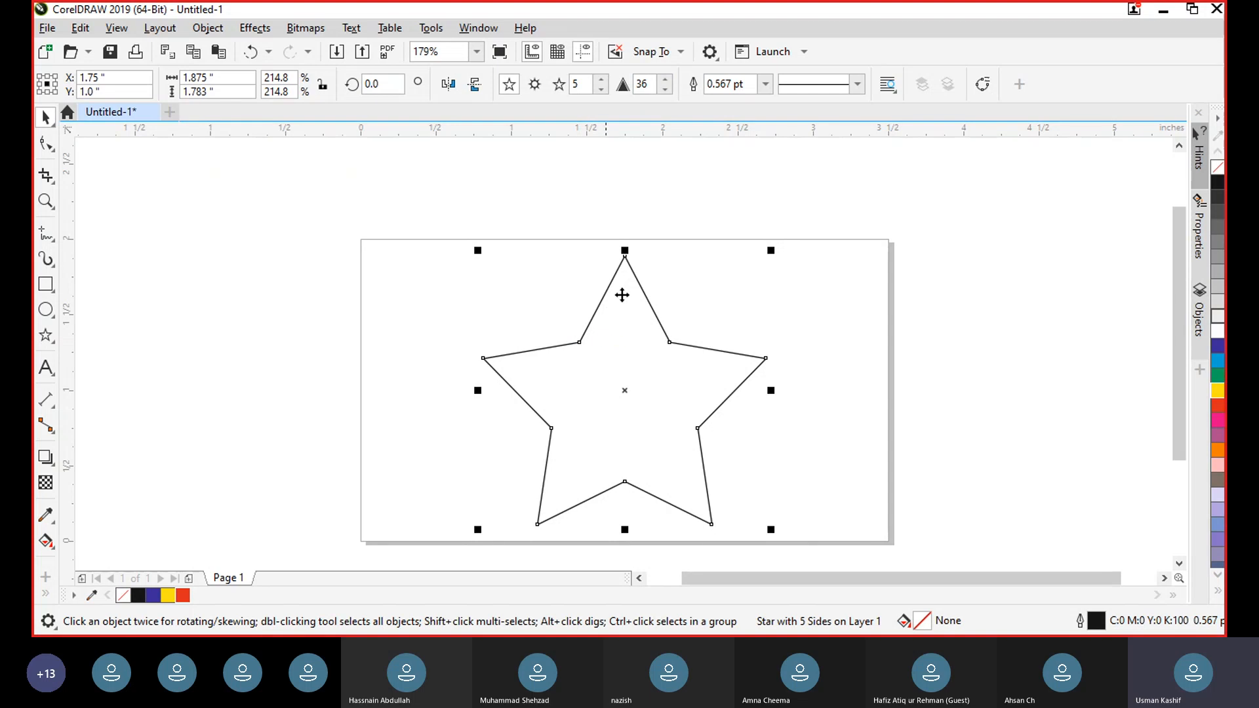
Step: Lower the centered star's sharpness to 28 for blunter points
left_click(665, 89)
left_click(665, 88)
left_click(665, 88)
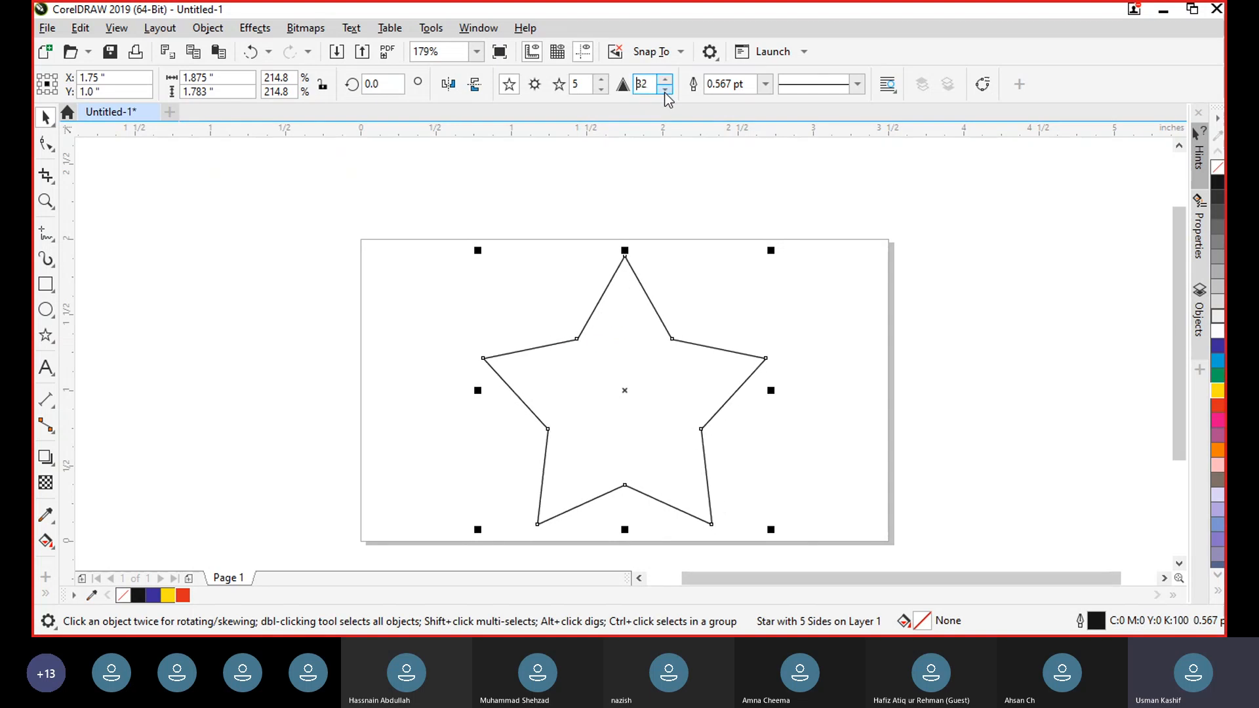
left_click(664, 90)
left_click(664, 90)
left_click(665, 90)
left_click(665, 90)
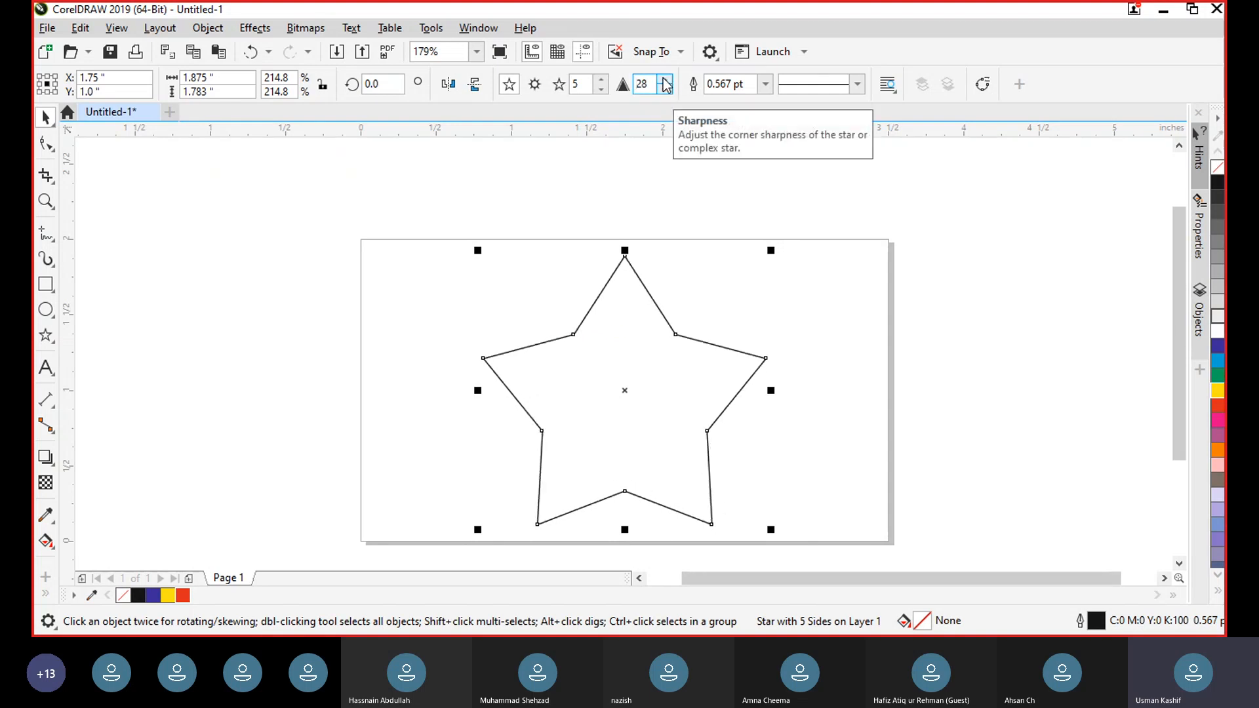
Step: Raise the centered star's sharpness to 72 for narrower points
left_click(665, 79)
left_click(664, 80)
left_click(665, 80)
left_click(664, 79)
left_click(665, 79)
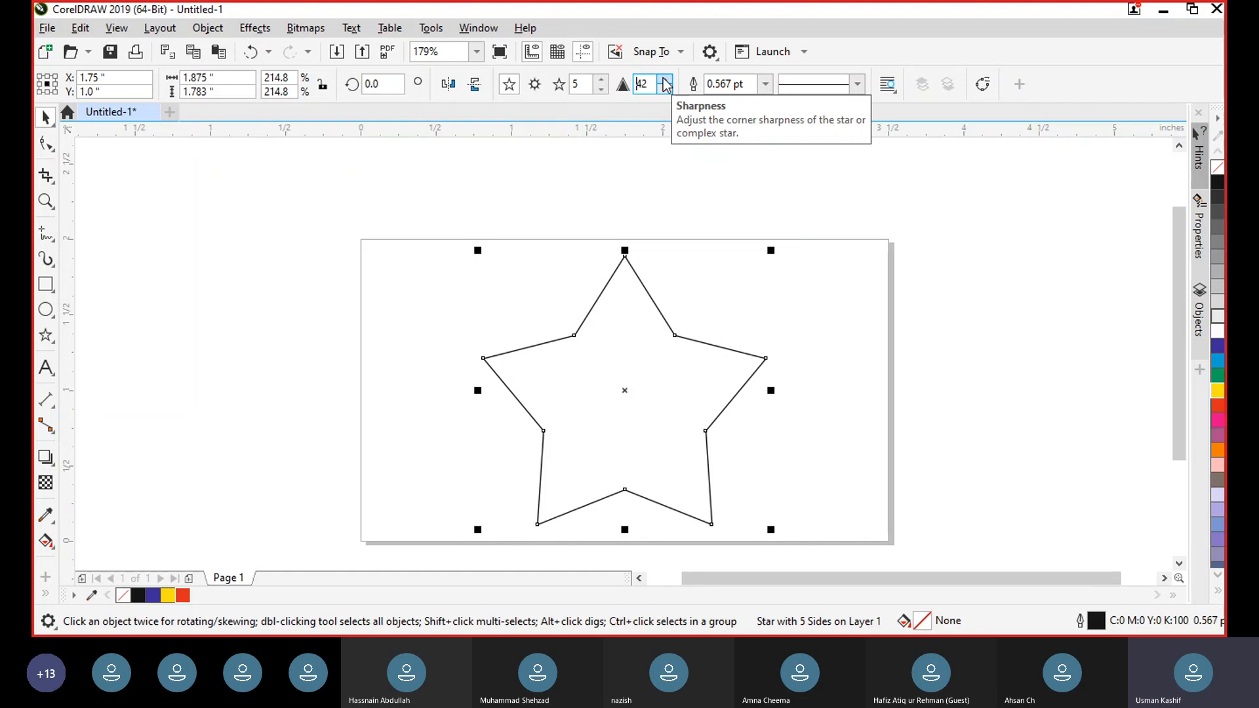
left_click(663, 79)
left_click(664, 79)
left_click(664, 79)
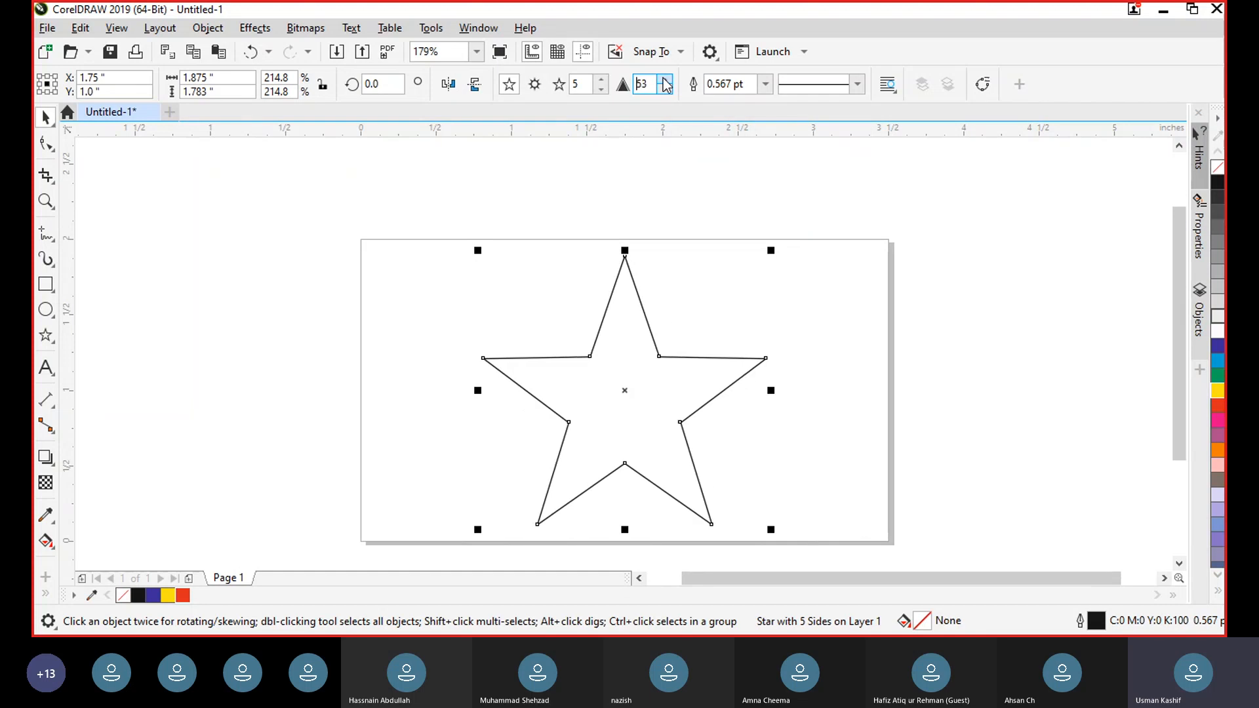
left_click(664, 79)
left_click(664, 80)
left_click(663, 79)
left_click(663, 79)
left_click(664, 79)
left_click(663, 79)
left_click(664, 80)
left_click(664, 80)
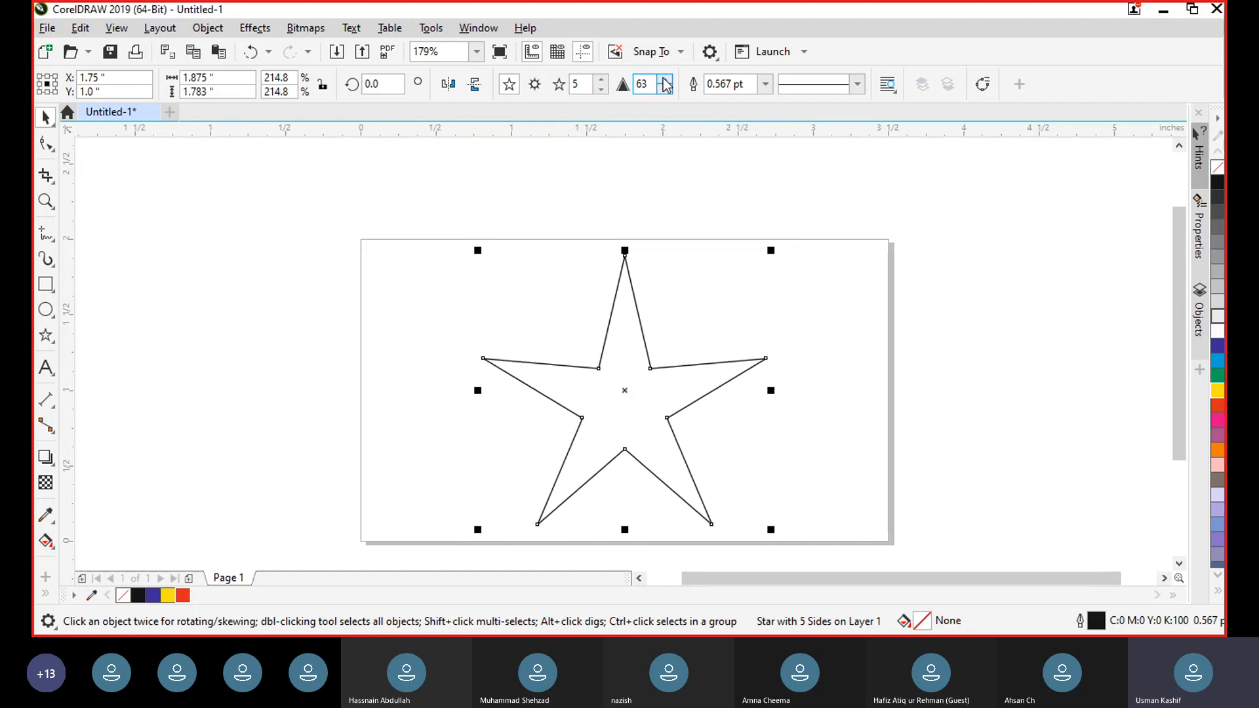
left_click(664, 80)
left_click(664, 79)
left_click(663, 79)
left_click(664, 79)
left_click(664, 80)
left_click(663, 79)
left_click(663, 79)
left_click(664, 80)
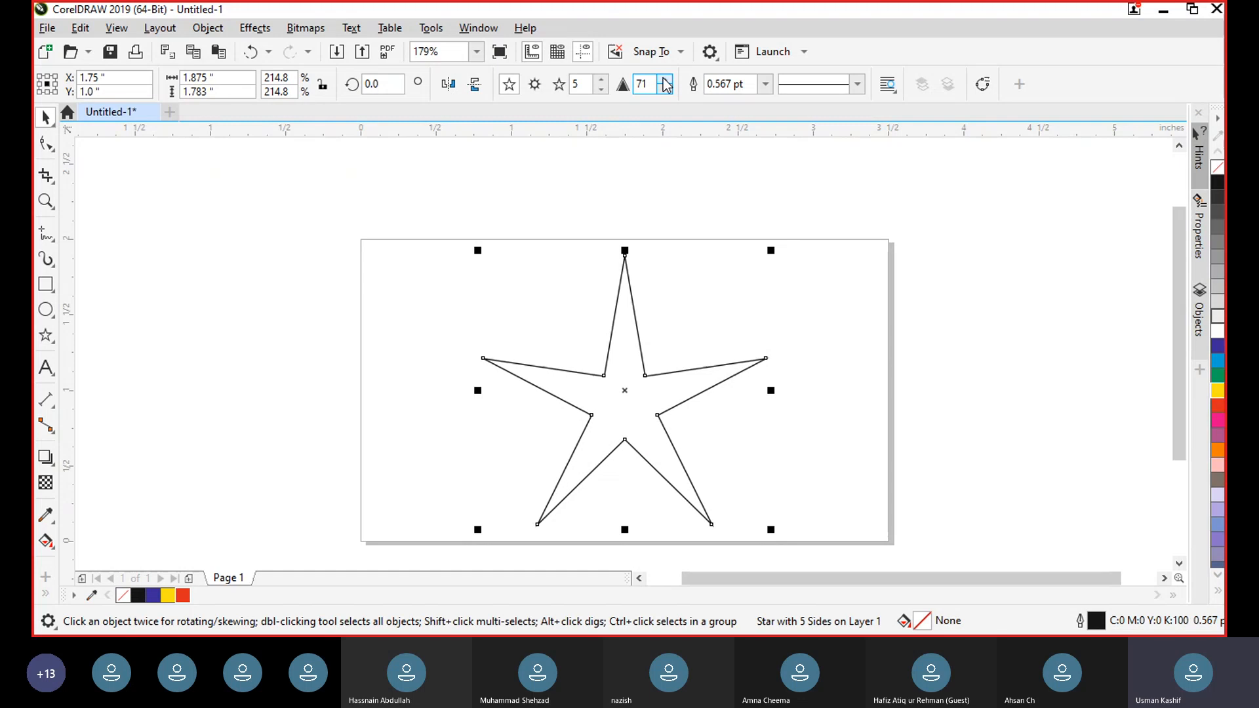
left_click(664, 79)
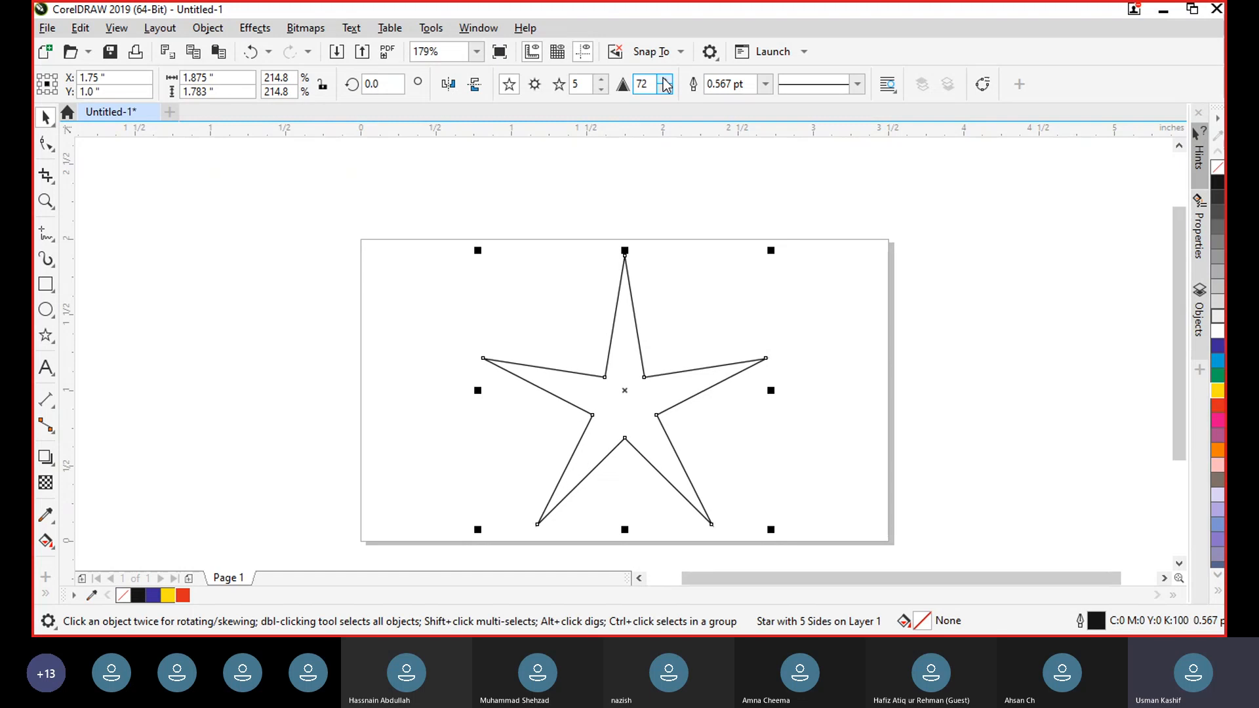
Step: Increase the centered star's sharpness further to 97 for needle-thin points
left_click(664, 79)
left_click(664, 79)
left_click(663, 79)
left_click(664, 79)
left_click(664, 79)
left_click(664, 79)
left_click(664, 80)
left_click(664, 79)
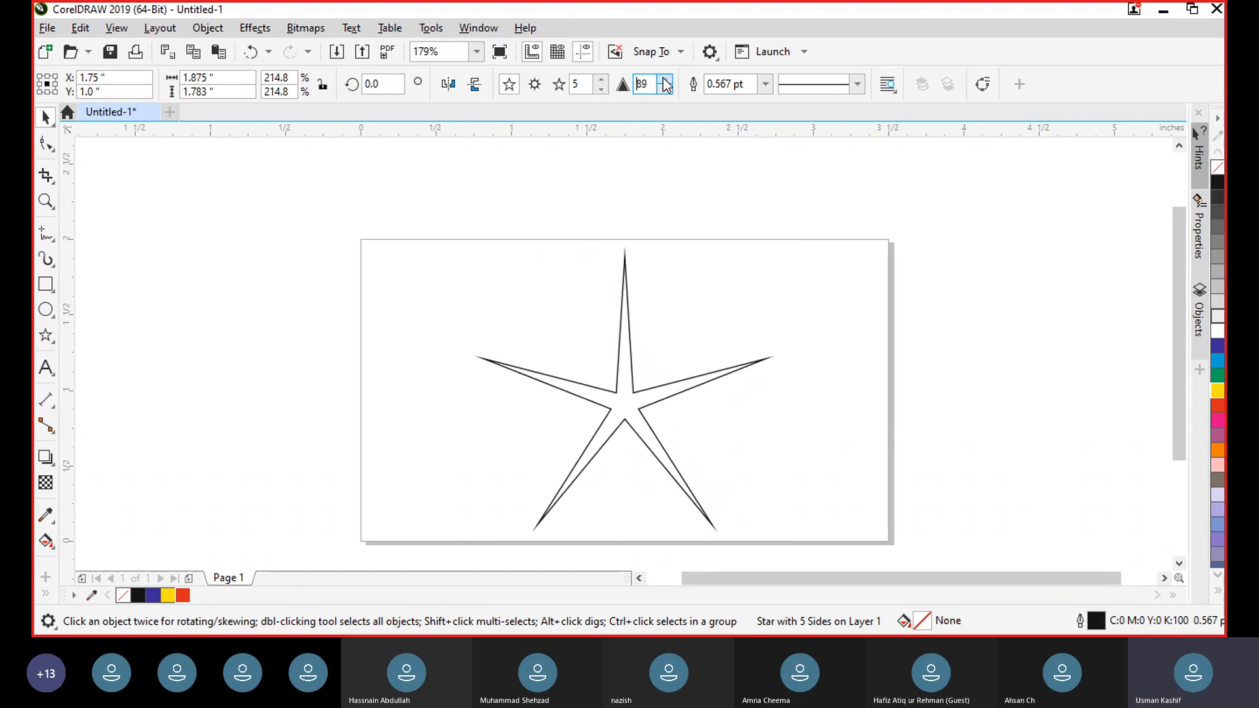
left_click(664, 79)
left_click(663, 79)
left_click(664, 80)
left_click(664, 80)
left_click(664, 79)
left_click(664, 80)
left_click(664, 79)
left_click(664, 79)
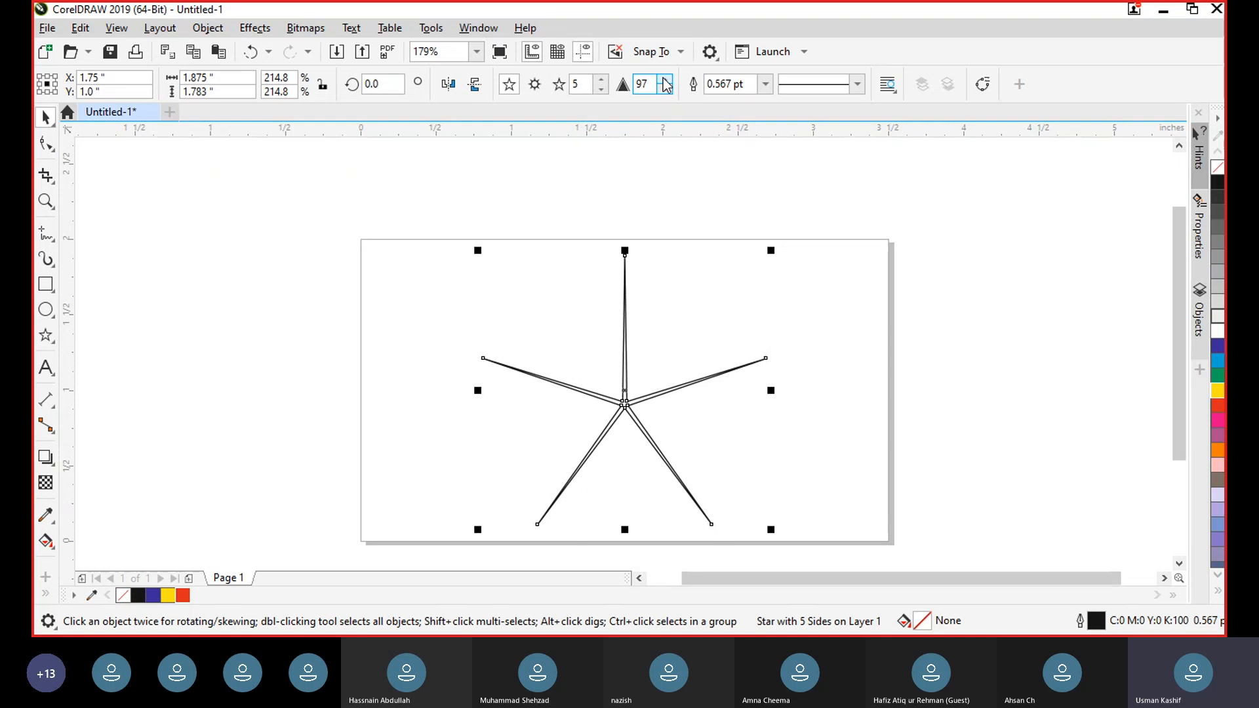
Step: Set the centered star's sharpness to 50
left_click(664, 89)
left_click(665, 90)
left_click(665, 89)
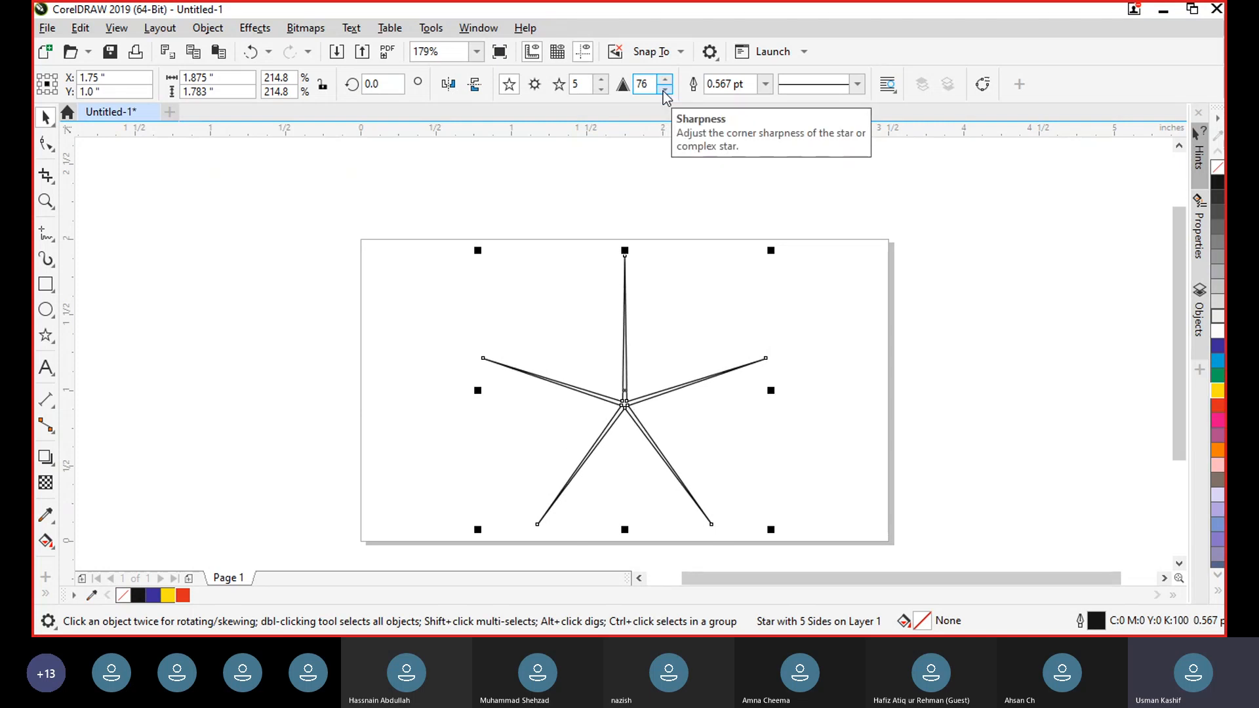
left_click(664, 91)
left_click(664, 91)
left_click(664, 91)
left_click(664, 90)
left_click(664, 90)
left_click(665, 91)
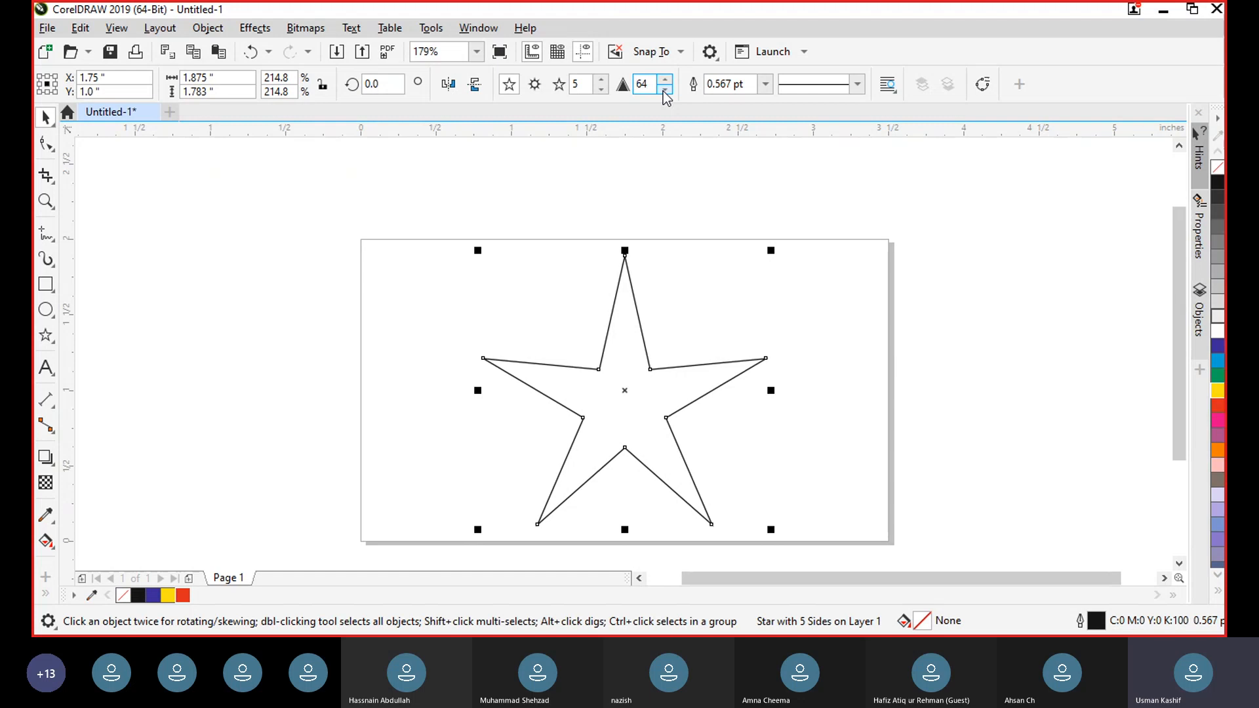
left_click(664, 91)
left_click(664, 91)
left_click(664, 90)
left_click(663, 91)
left_click(664, 91)
left_click(664, 91)
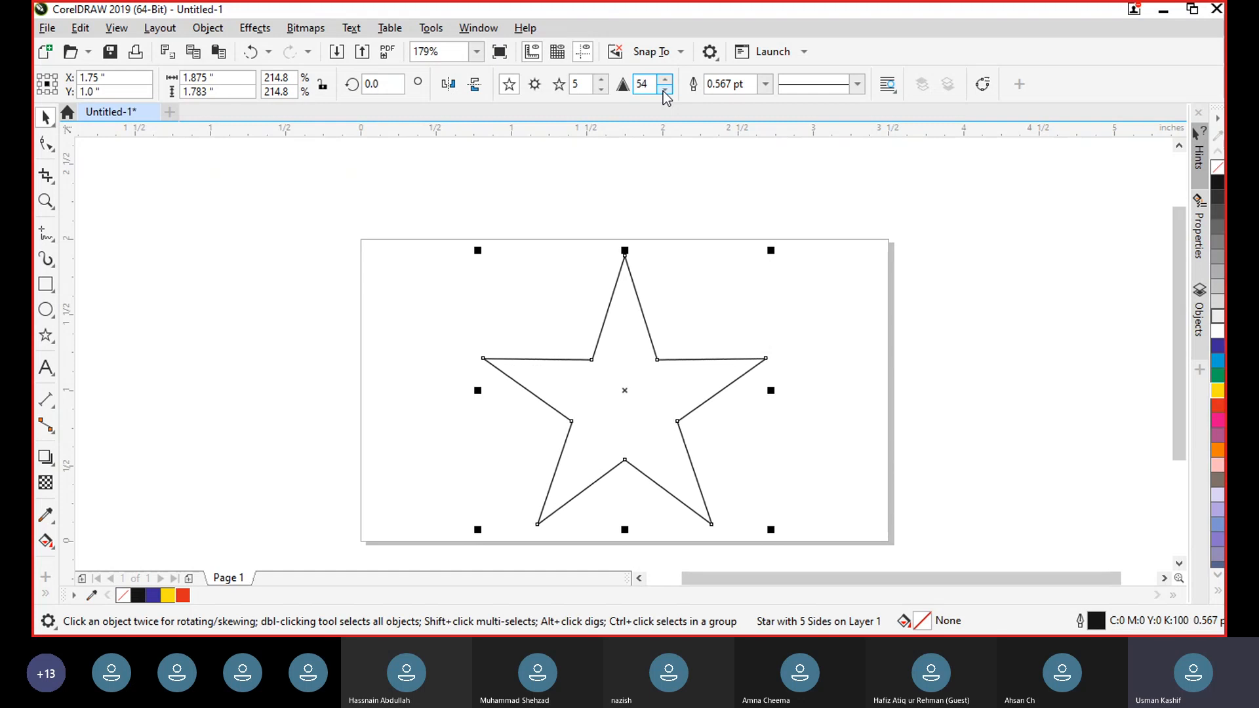
left_click(664, 91)
left_click(663, 90)
left_click(664, 90)
left_click(664, 91)
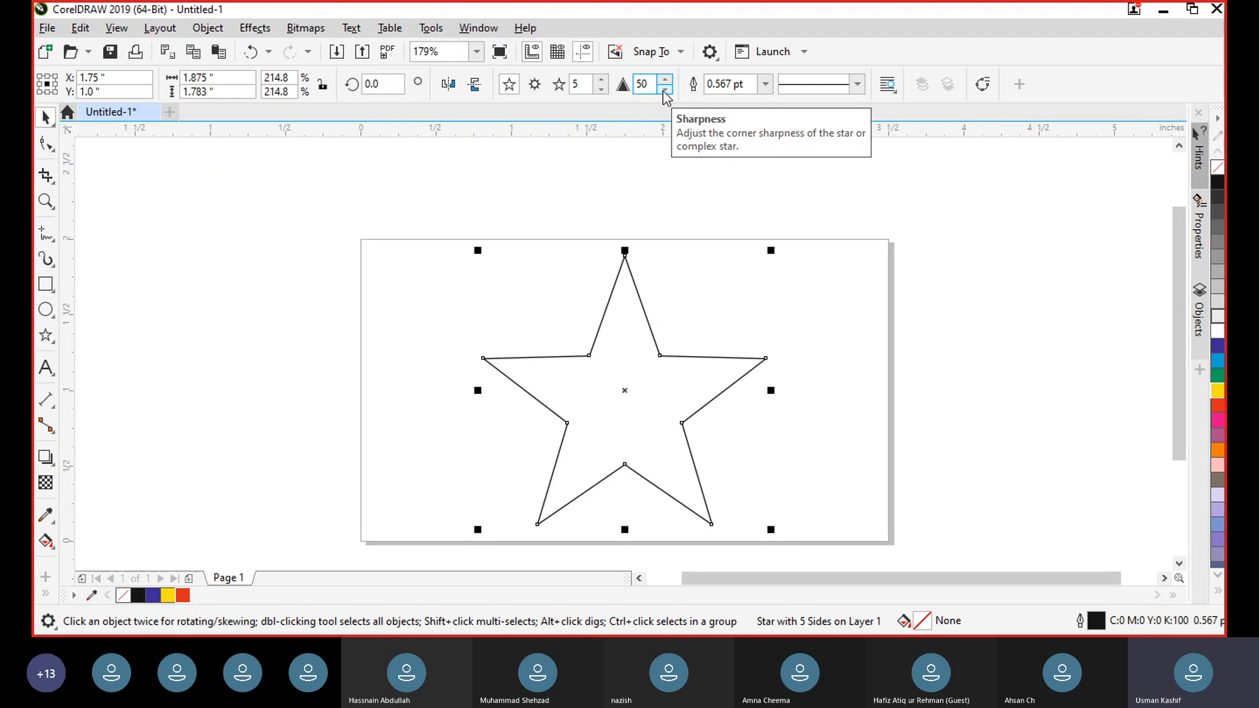
Step: Reselect the star, try it with 4 and 3 points, and return it to 5 points
left_click(886, 353)
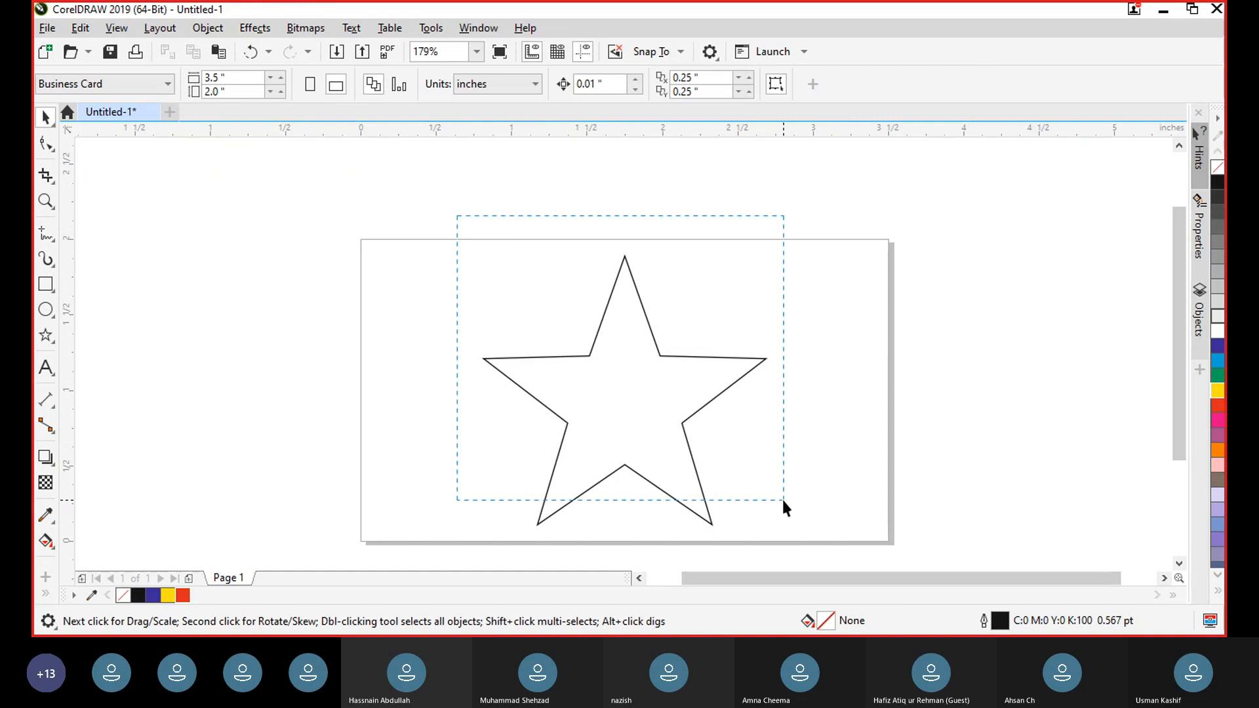
left_click_drag(808, 552, 808, 553)
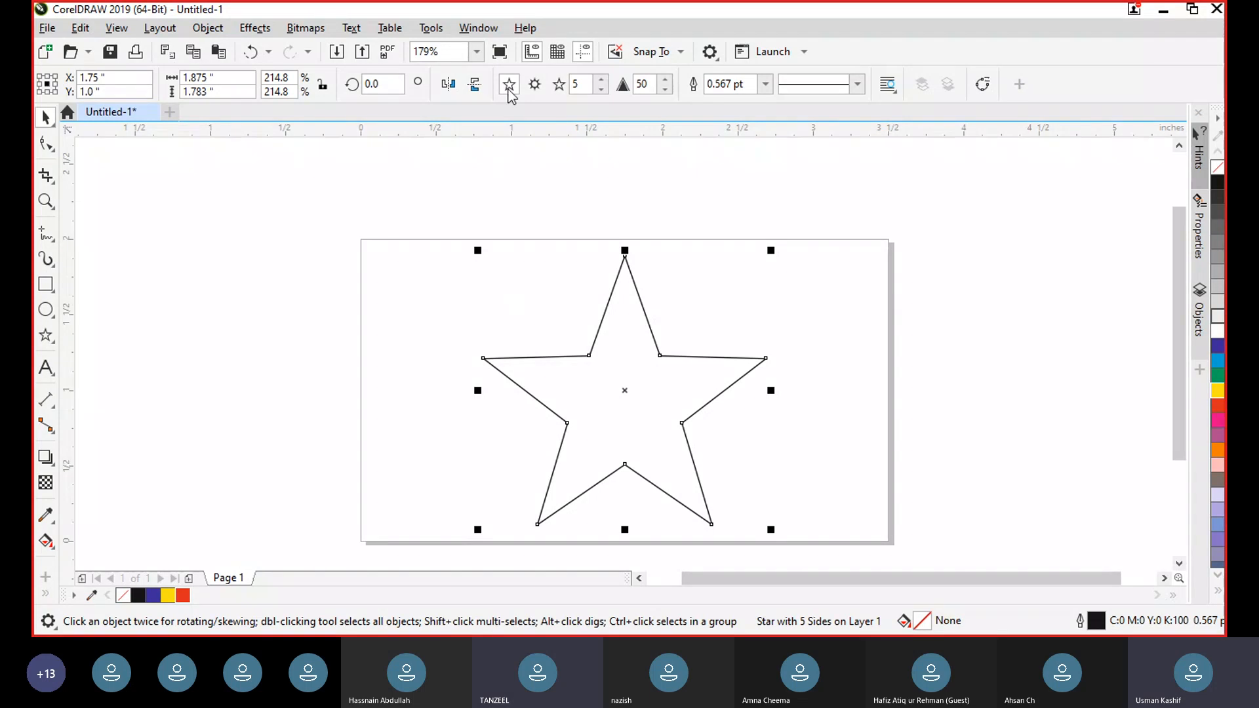
left_click(600, 89)
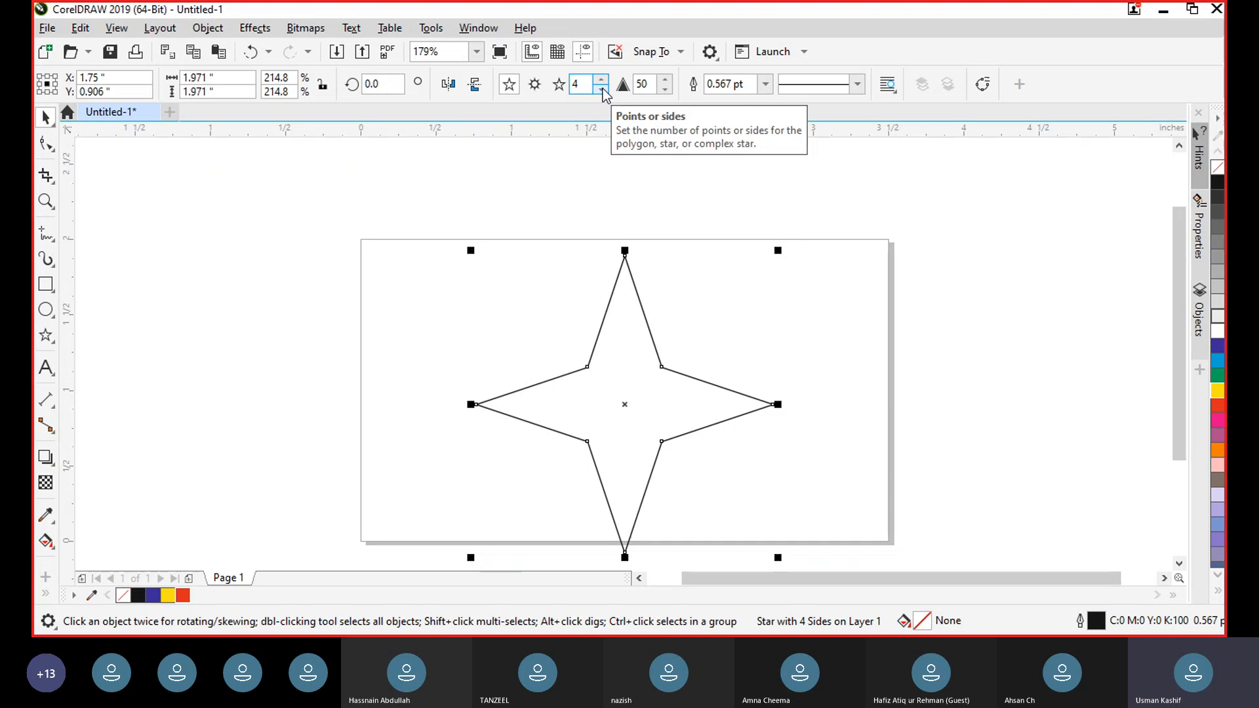
left_click(601, 89)
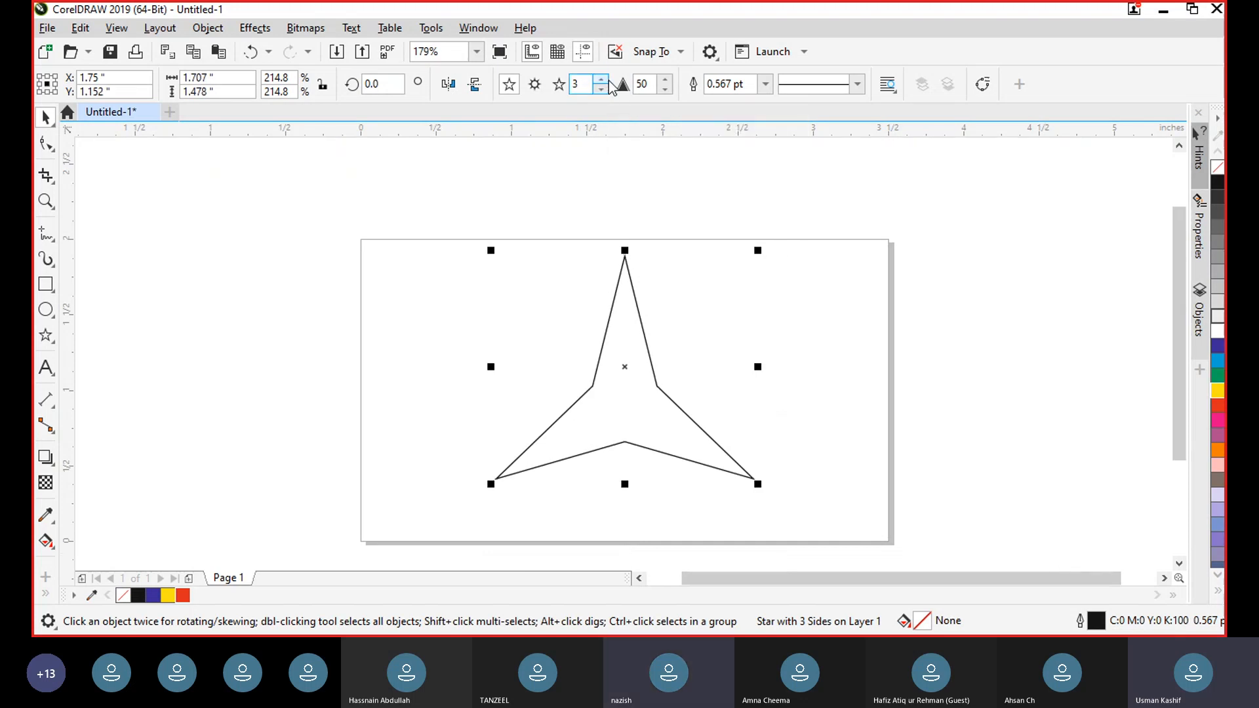
left_click(607, 78)
left_click(607, 79)
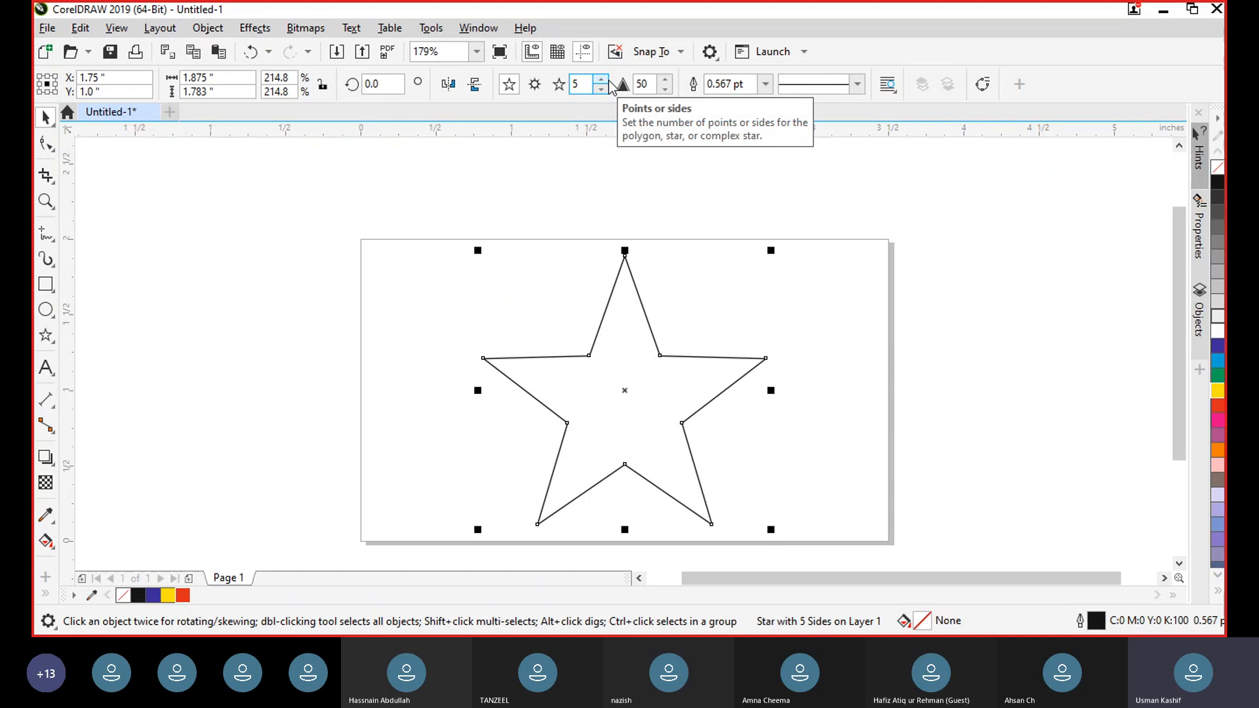
Step: Reselect the star, look at its entry under Layer 1 in the Objects docker, and collapse the docker
left_click(820, 422)
left_click(690, 358)
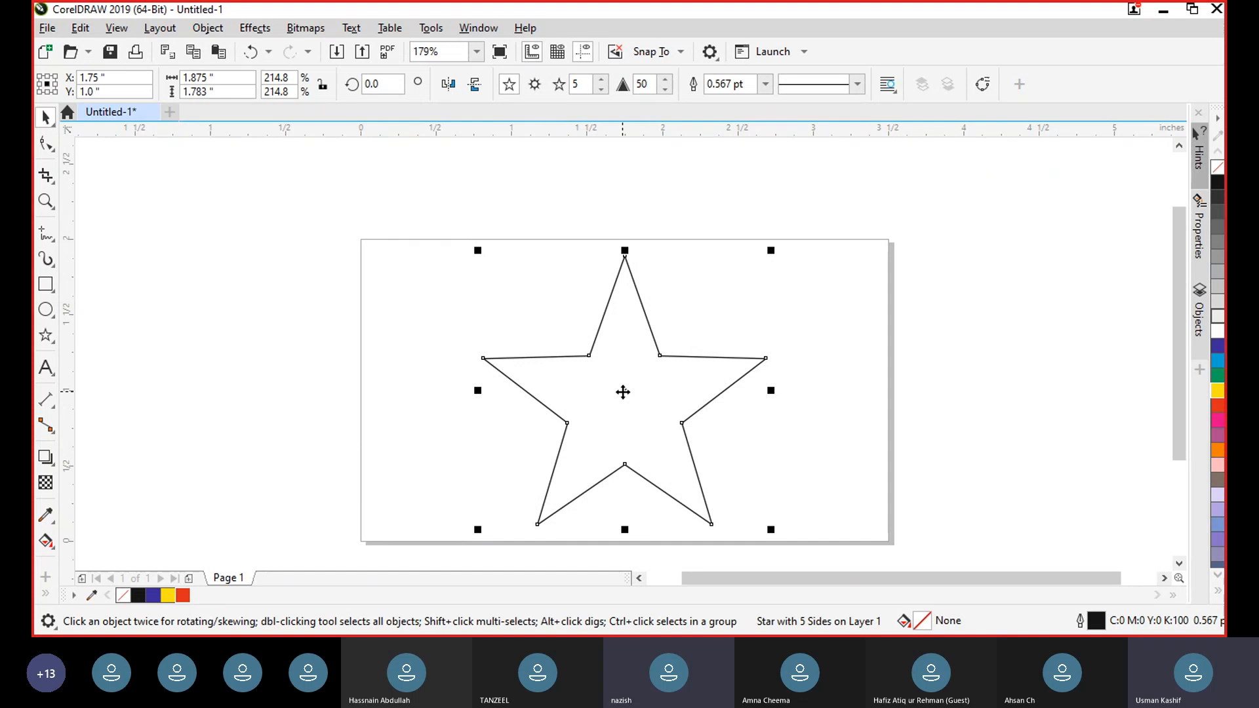
left_click(1197, 320)
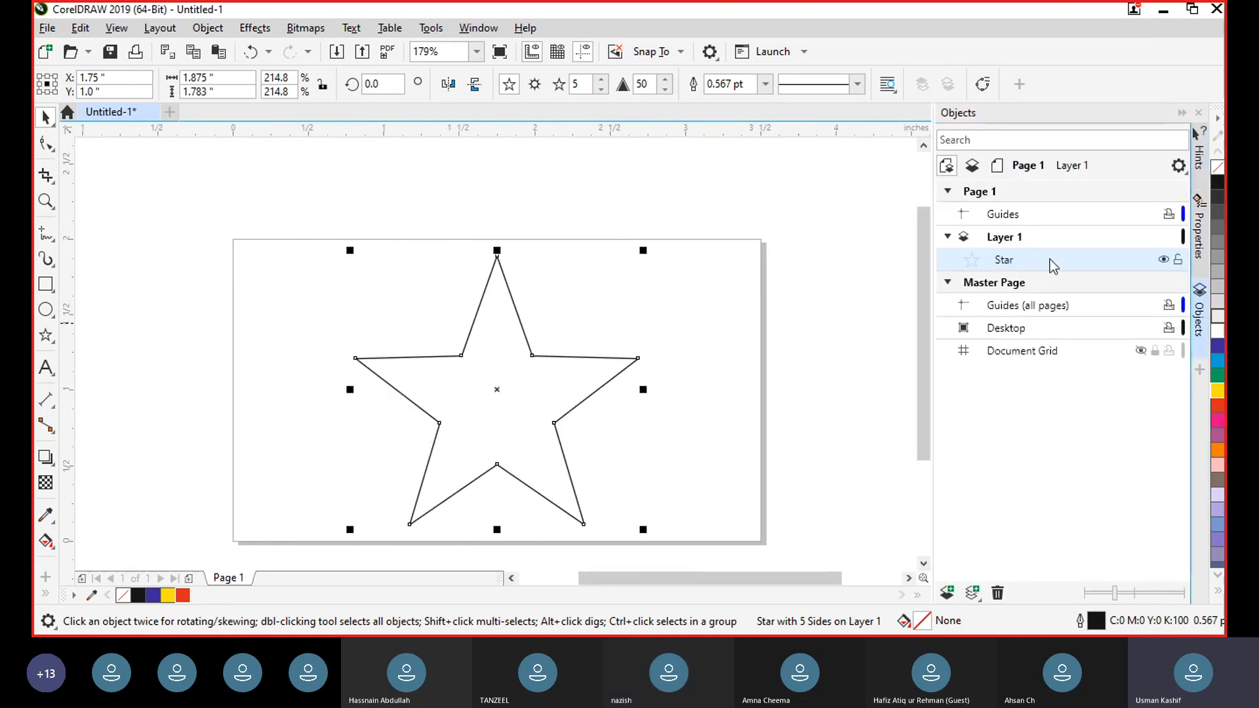
left_click(1197, 331)
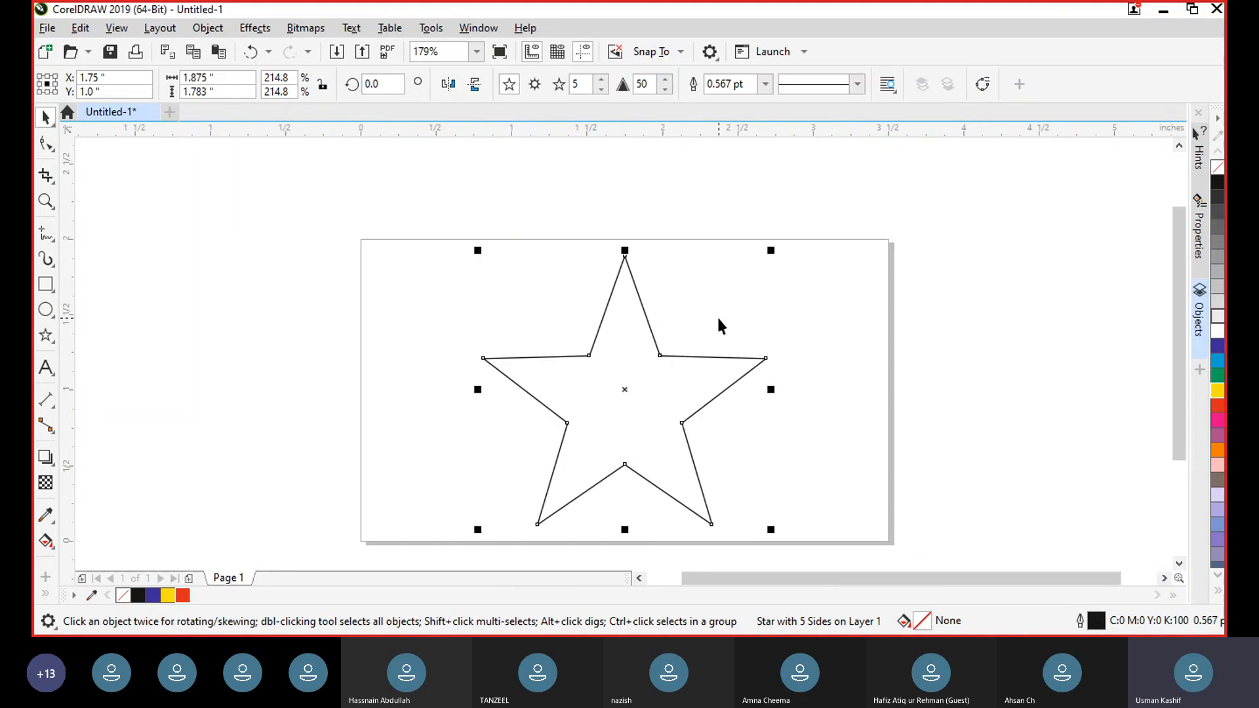
Step: Nudge the remaining star slightly off the page center and delete it
left_click_drag(624, 384, 624, 388)
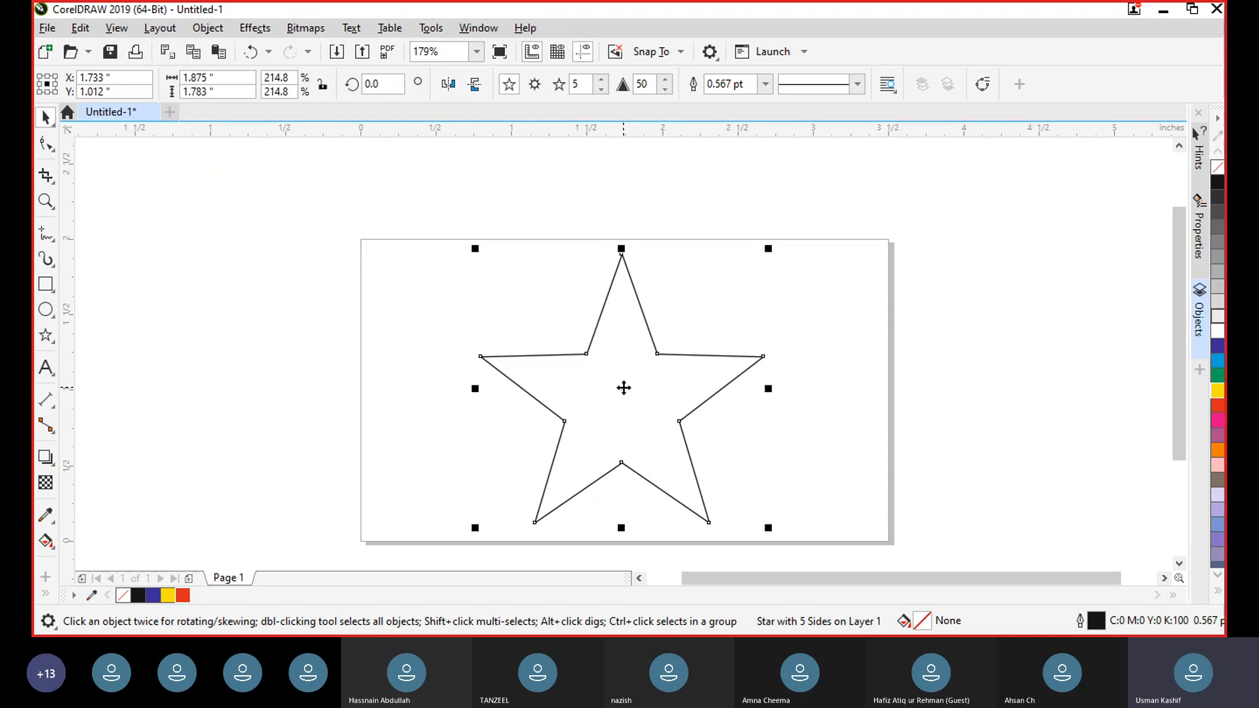
key("Delete")
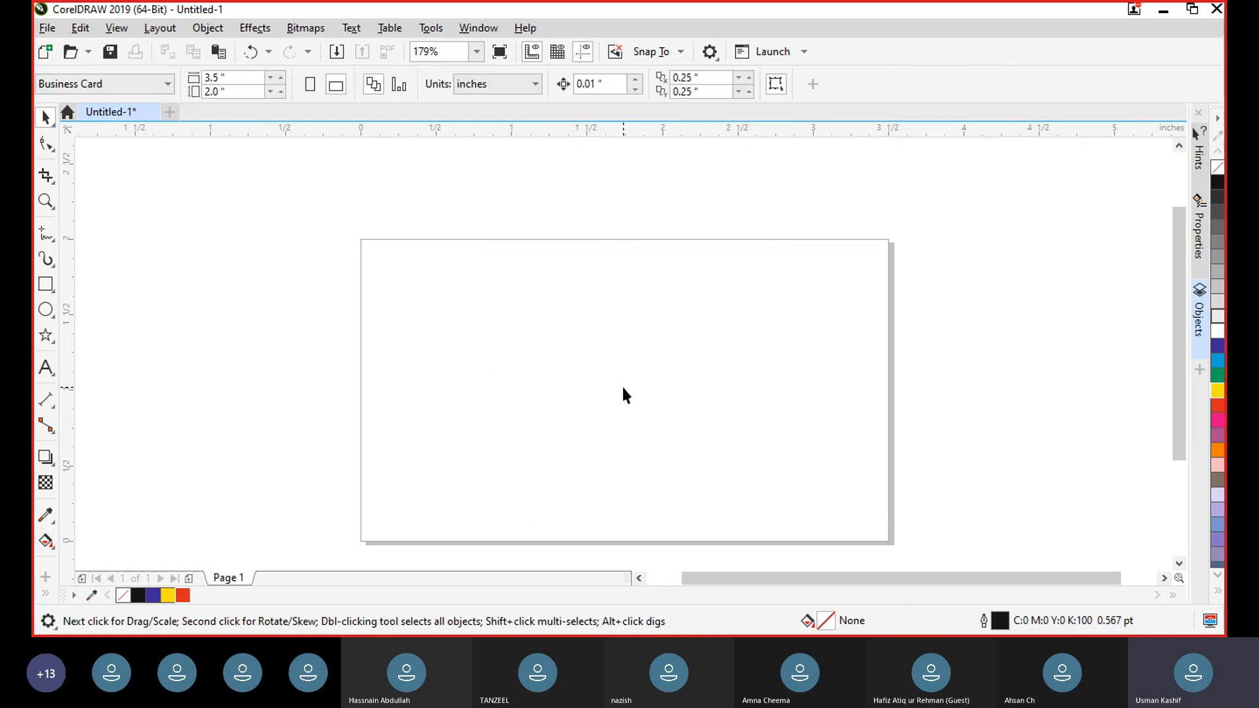
Step: Draw a symmetrical spiral with 4 revolutions over the page's upper-left corner
left_click(58, 342)
left_click(97, 372)
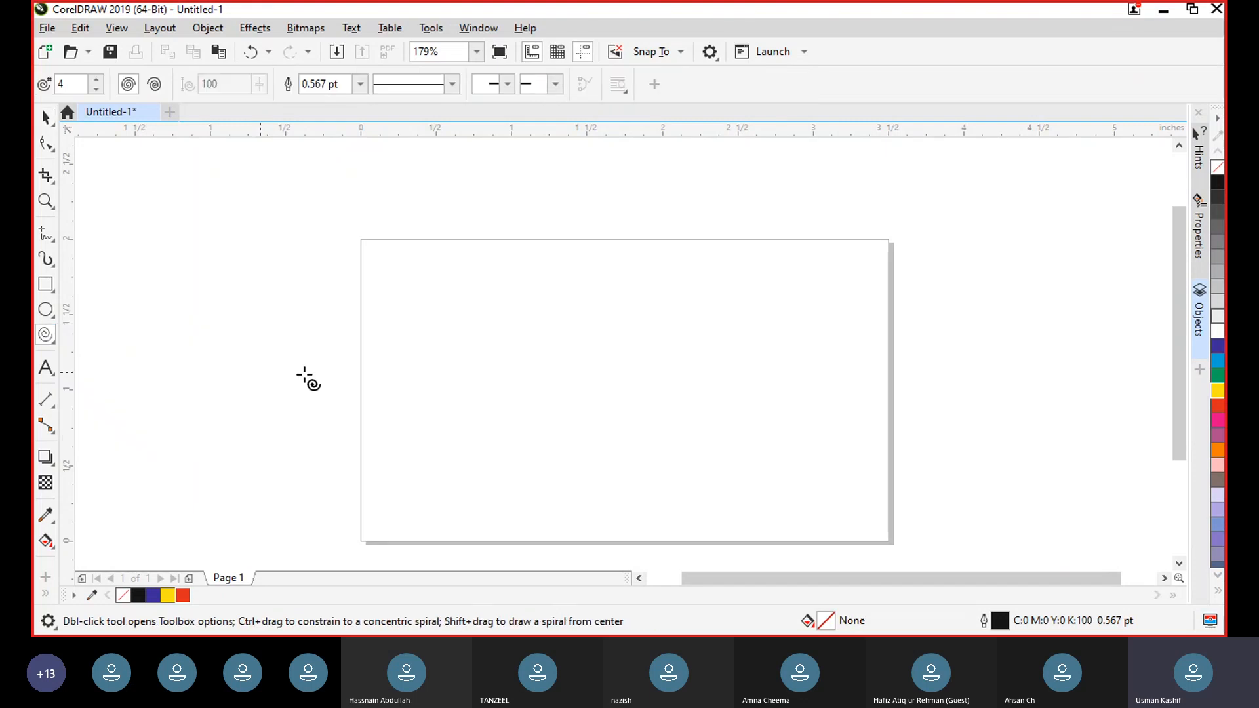
left_click_drag(534, 415, 260, 155)
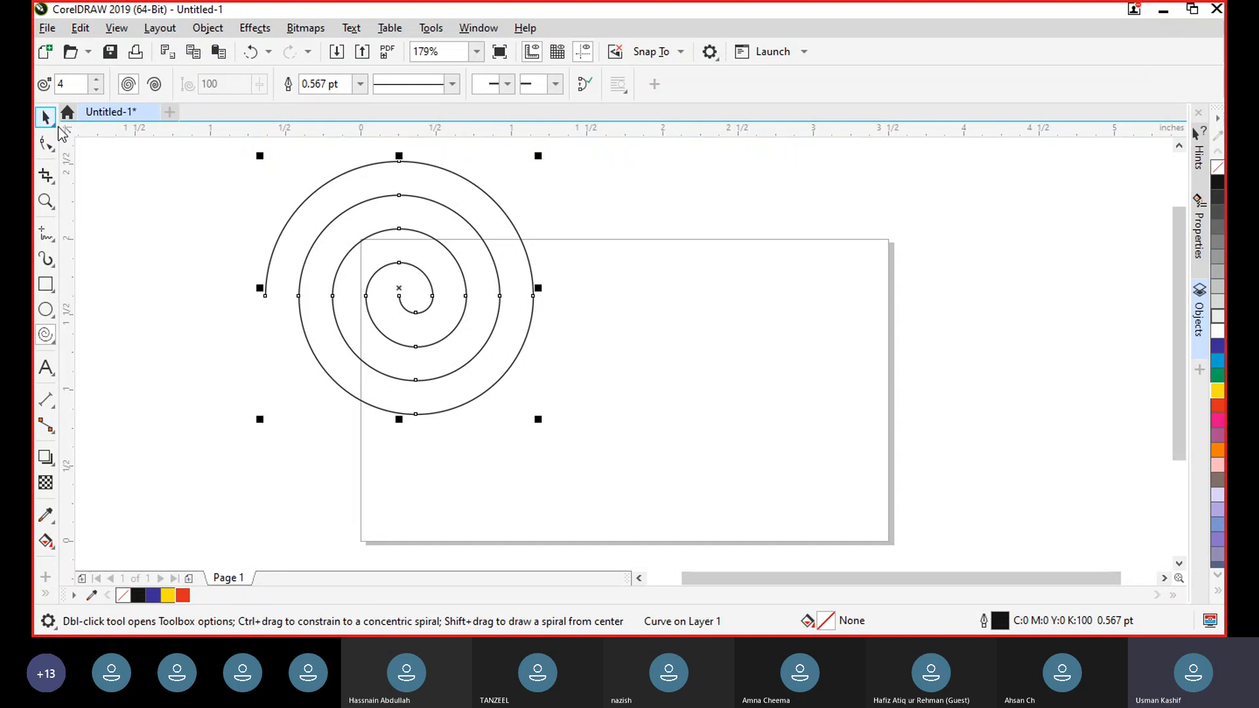
Step: Set the spiral revolutions to 14 and draw a second spiral over the right half of the page
triple_click(98, 78)
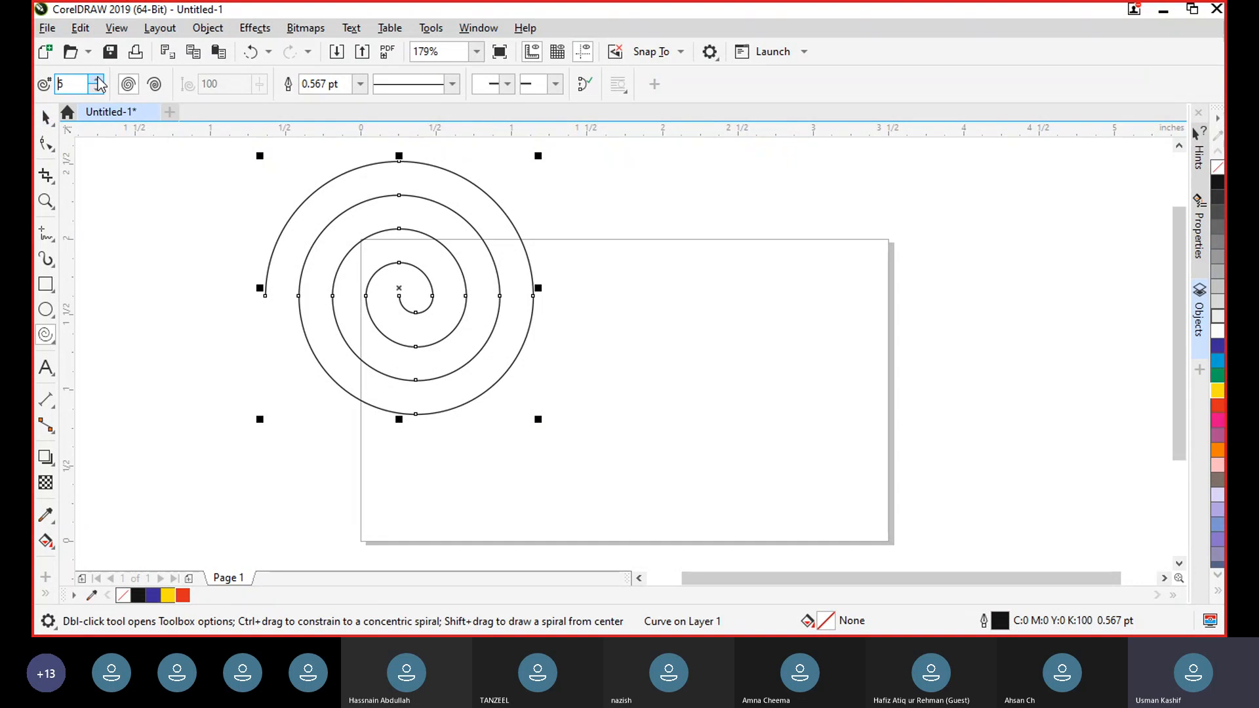
double_click(98, 78)
triple_click(98, 78)
double_click(98, 78)
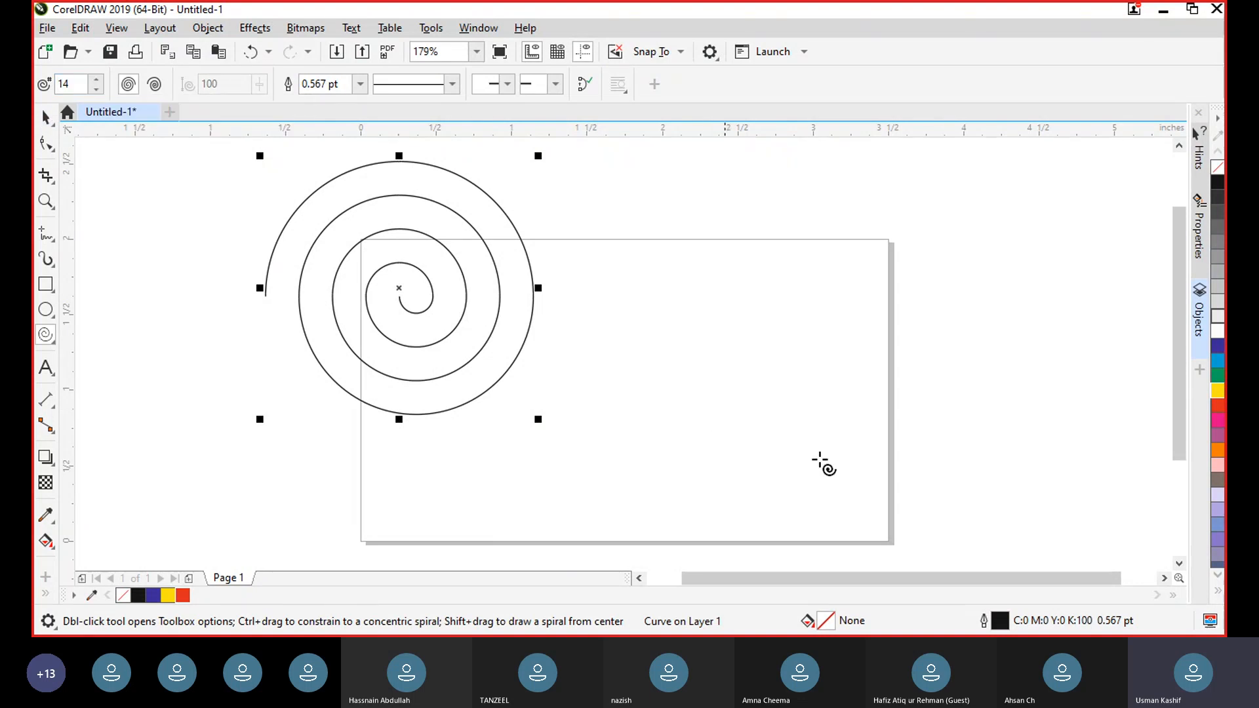
left_click_drag(882, 462, 620, 216)
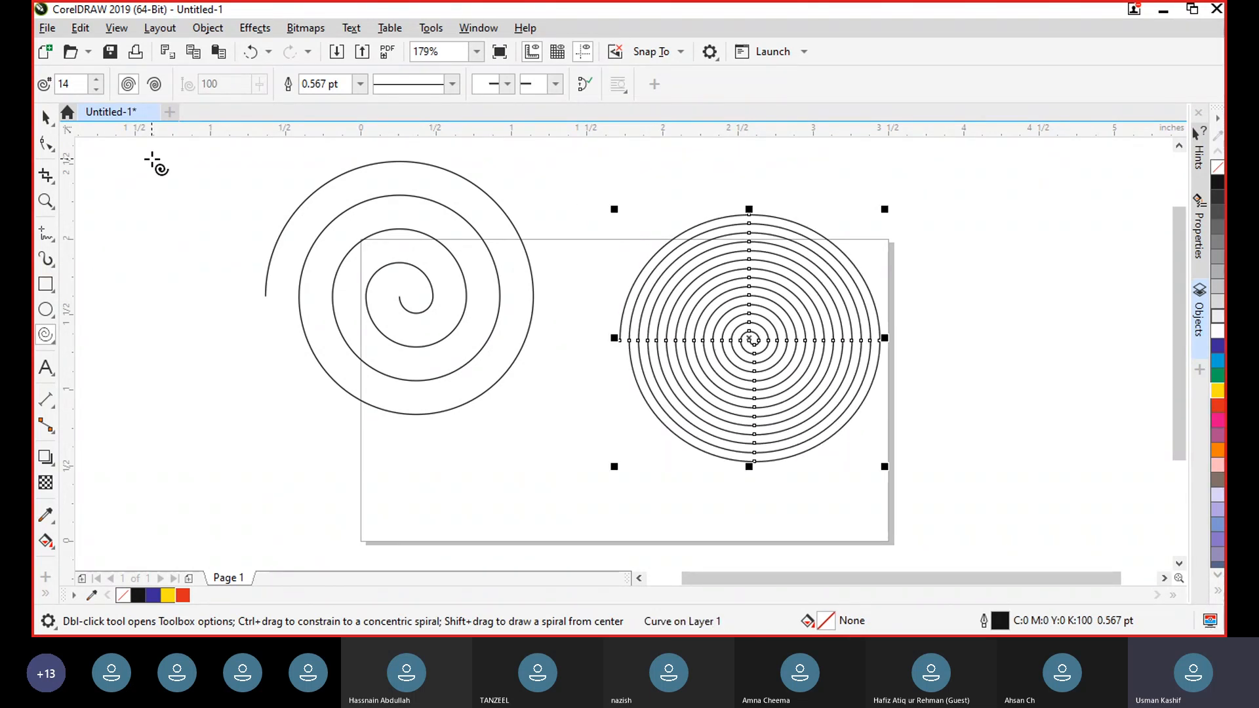
Step: Set the spiral revolutions to 25 and draw a third spiral, about 1.76 by 1.74 inches, left of the page
left_click_drag(91, 84, 49, 84)
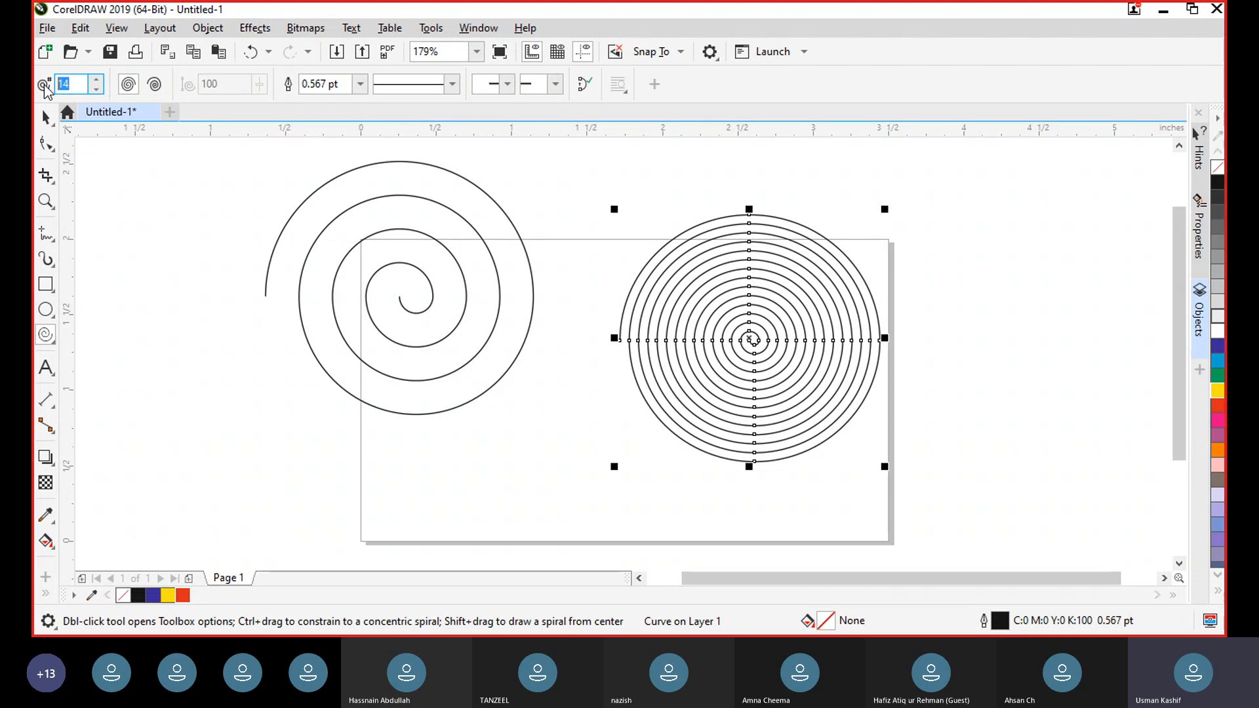
type("25")
key("Return")
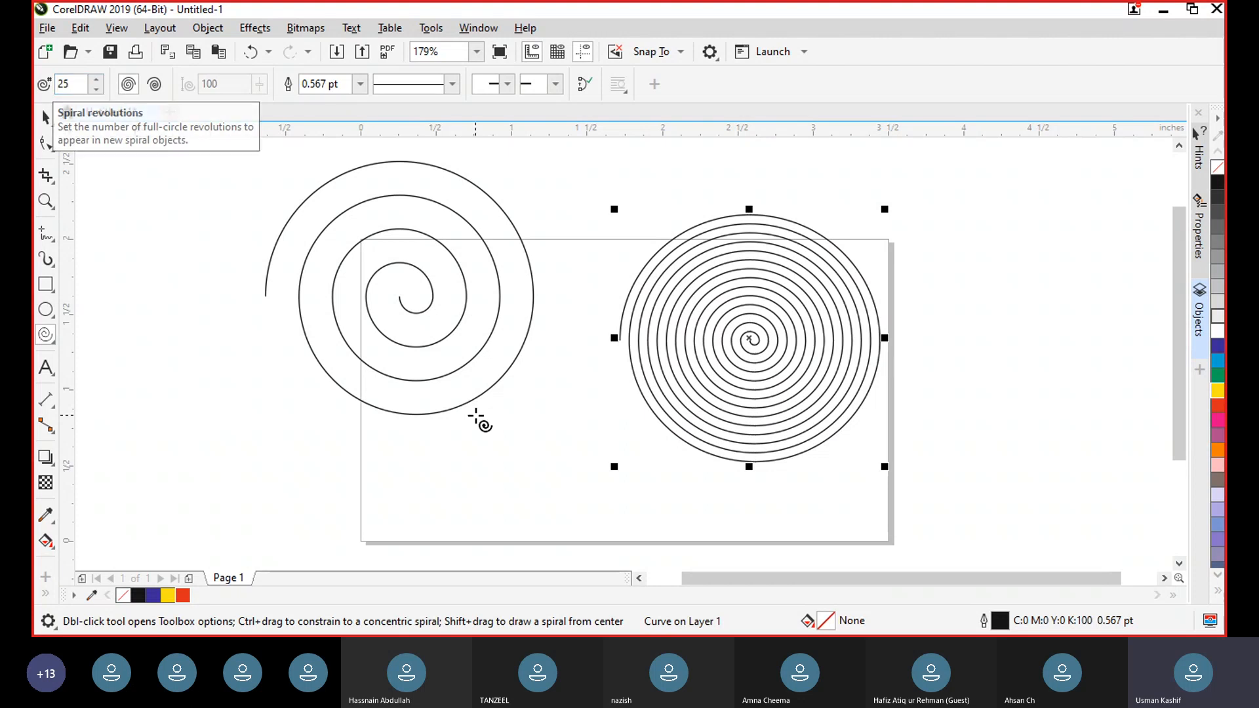
left_click_drag(246, 522, 164, 267)
Step: Select all three spirals and delete them
left_click(45, 116)
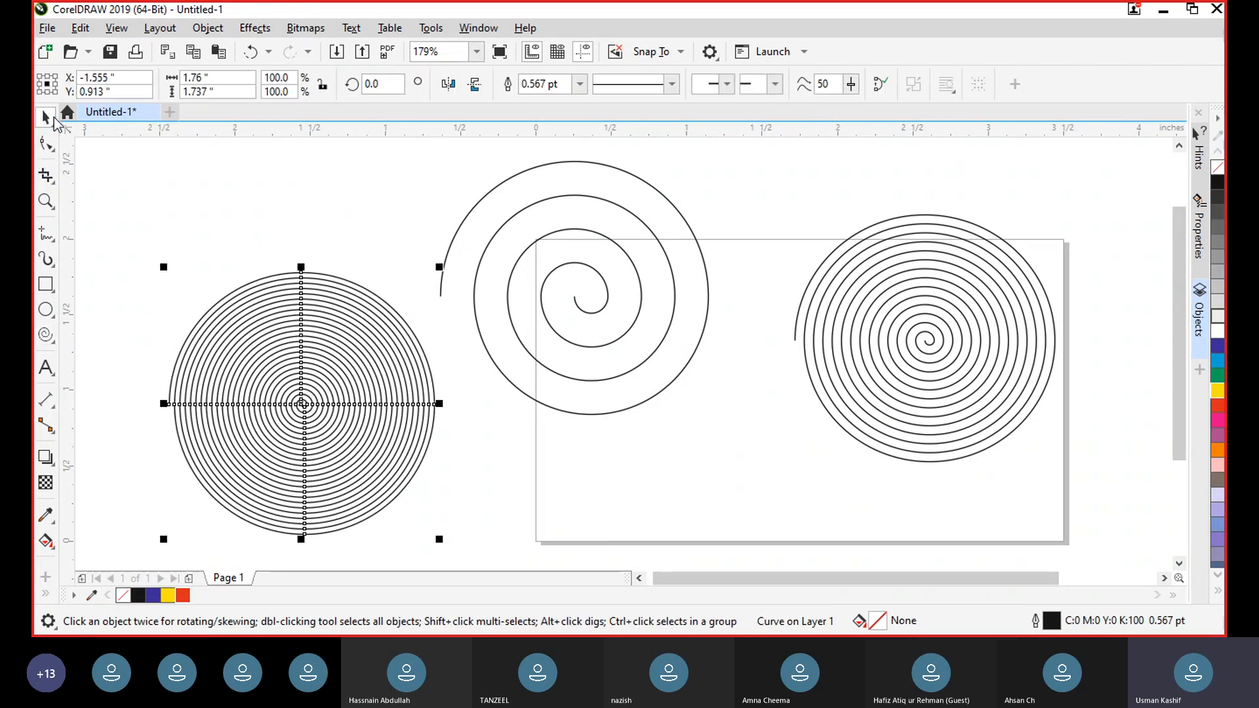
left_click(116, 203)
key("ctrl+a")
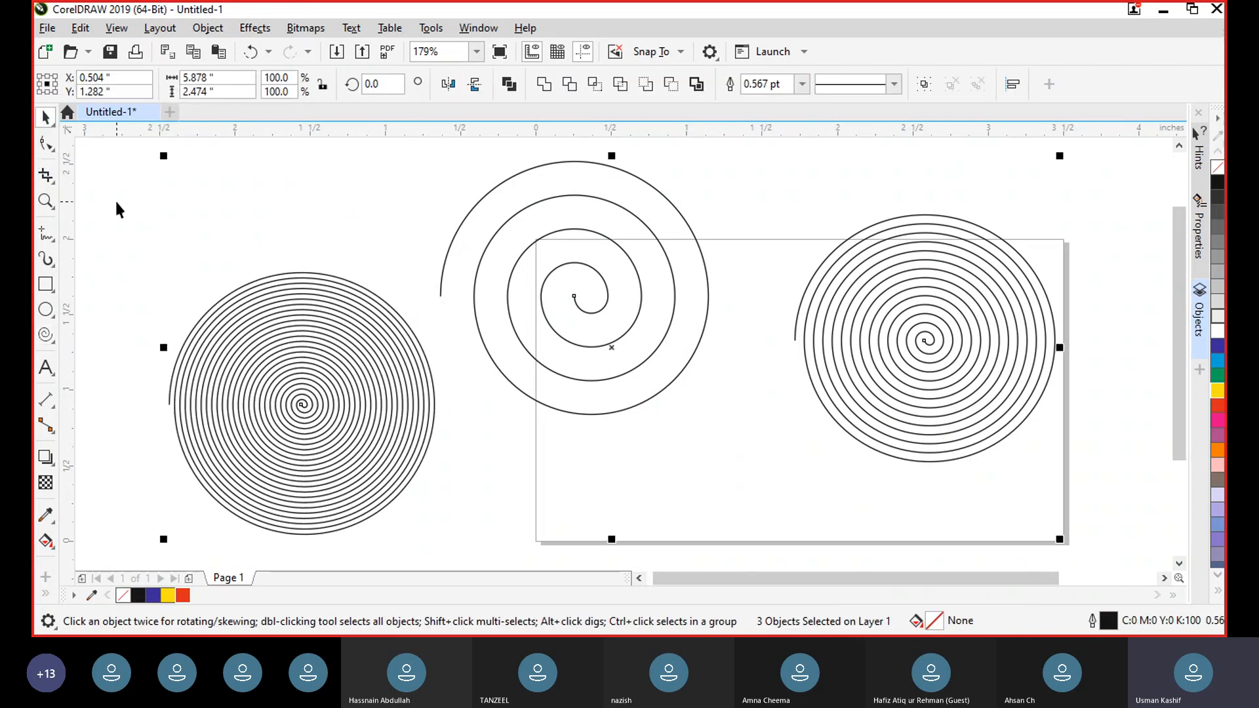
key("Delete")
Step: Draw a lightning bolt from the basic Common Shapes, about 1.04 by 1.28 inches, on the page
left_click(46, 334)
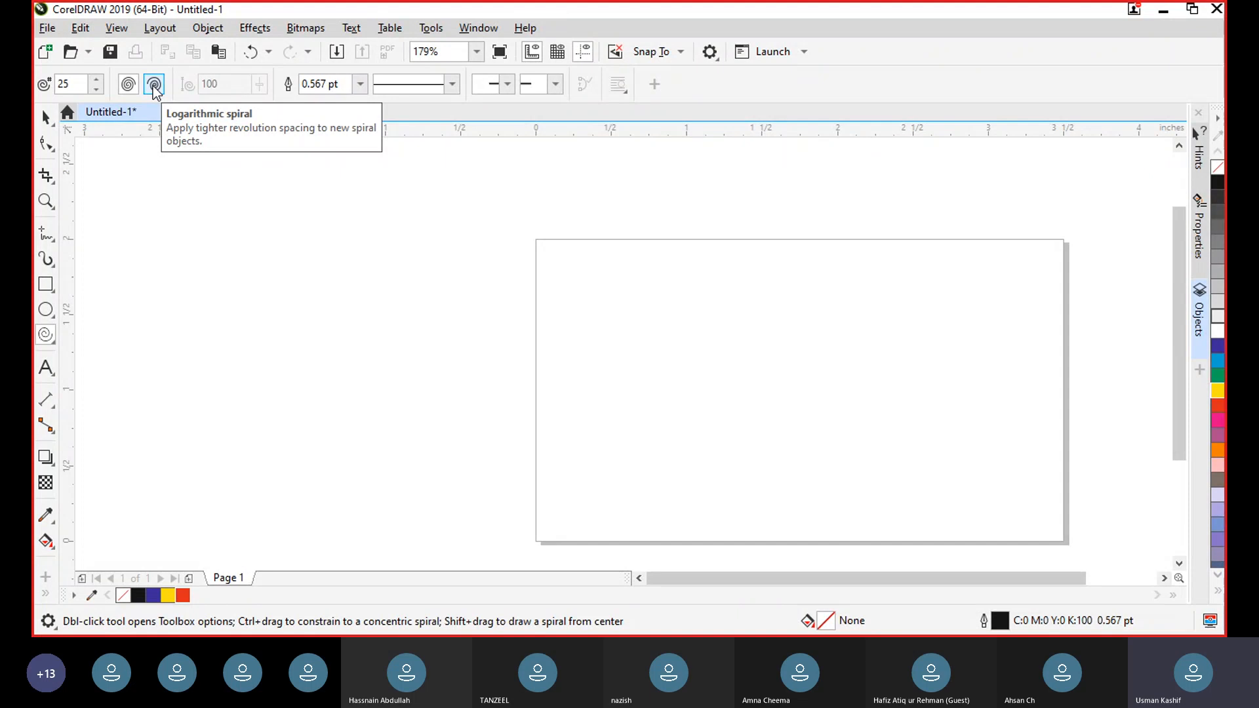
left_click(52, 342)
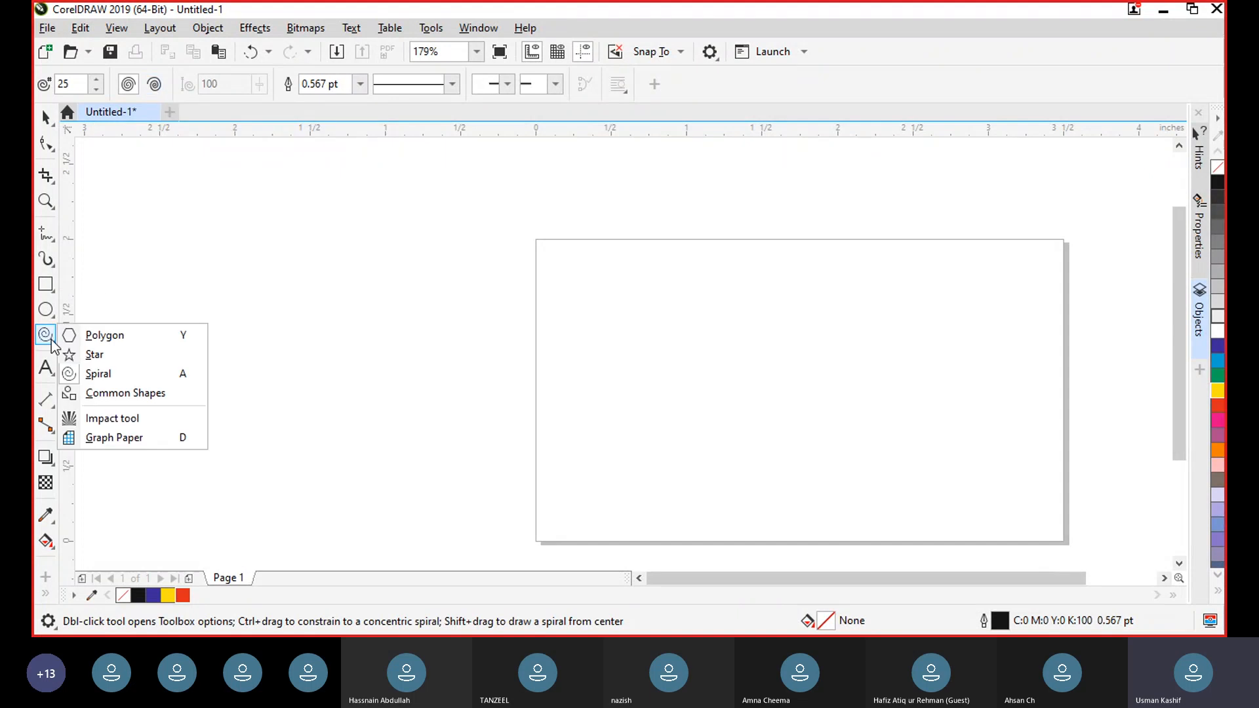
left_click(125, 392)
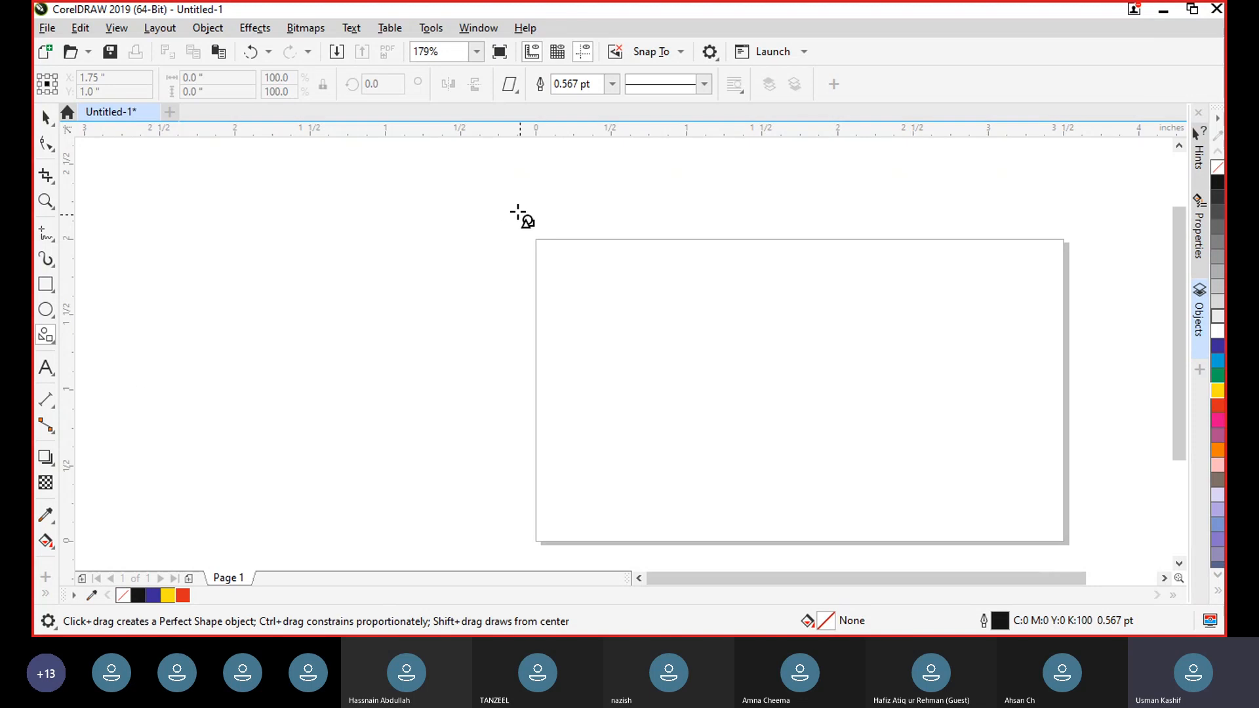
left_click(510, 84)
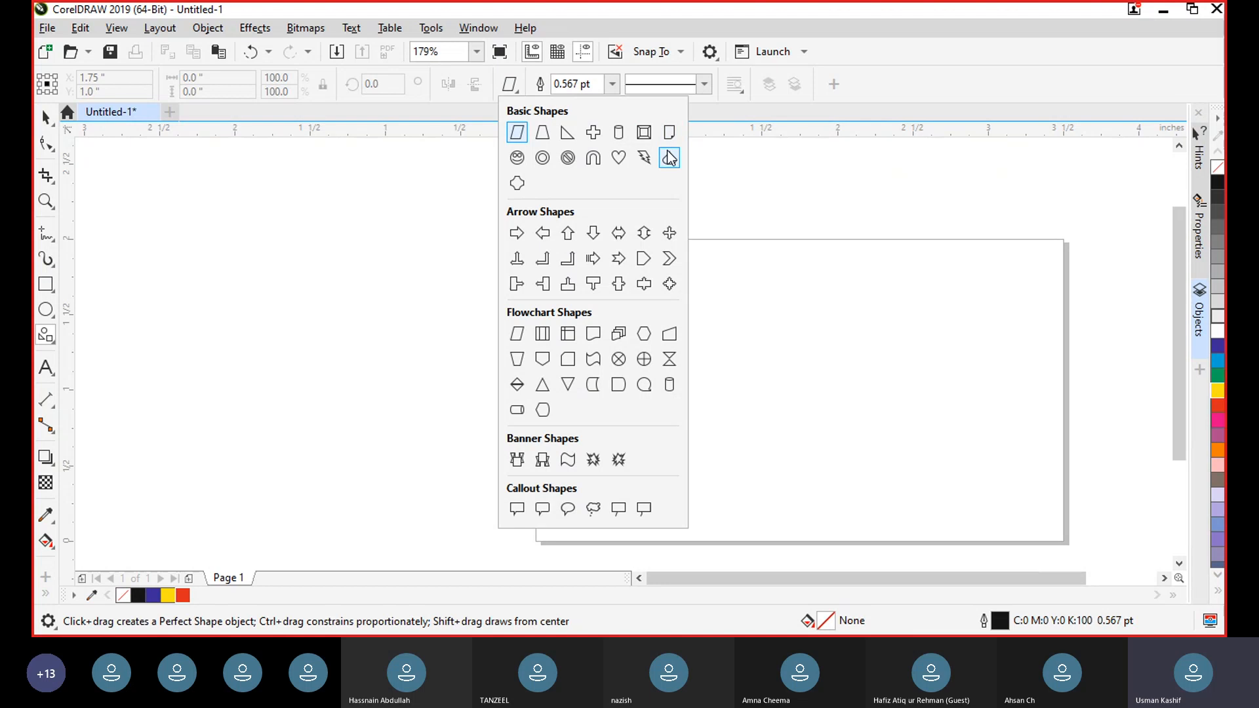
left_click(643, 158)
left_click_drag(658, 264, 814, 456)
Step: Draw a smiley face from the basic Common Shapes, about 0.98 inch across, just left of the page
left_click(510, 83)
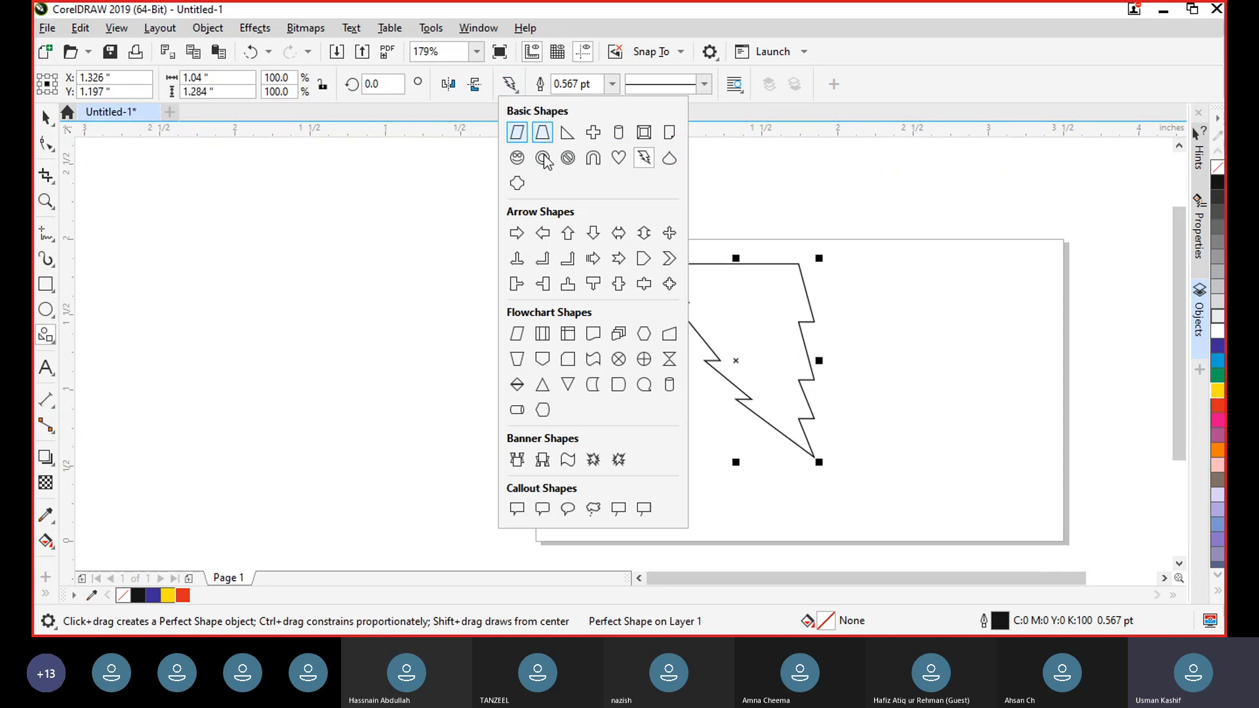
left_click(517, 158)
left_click_drag(381, 241, 532, 388)
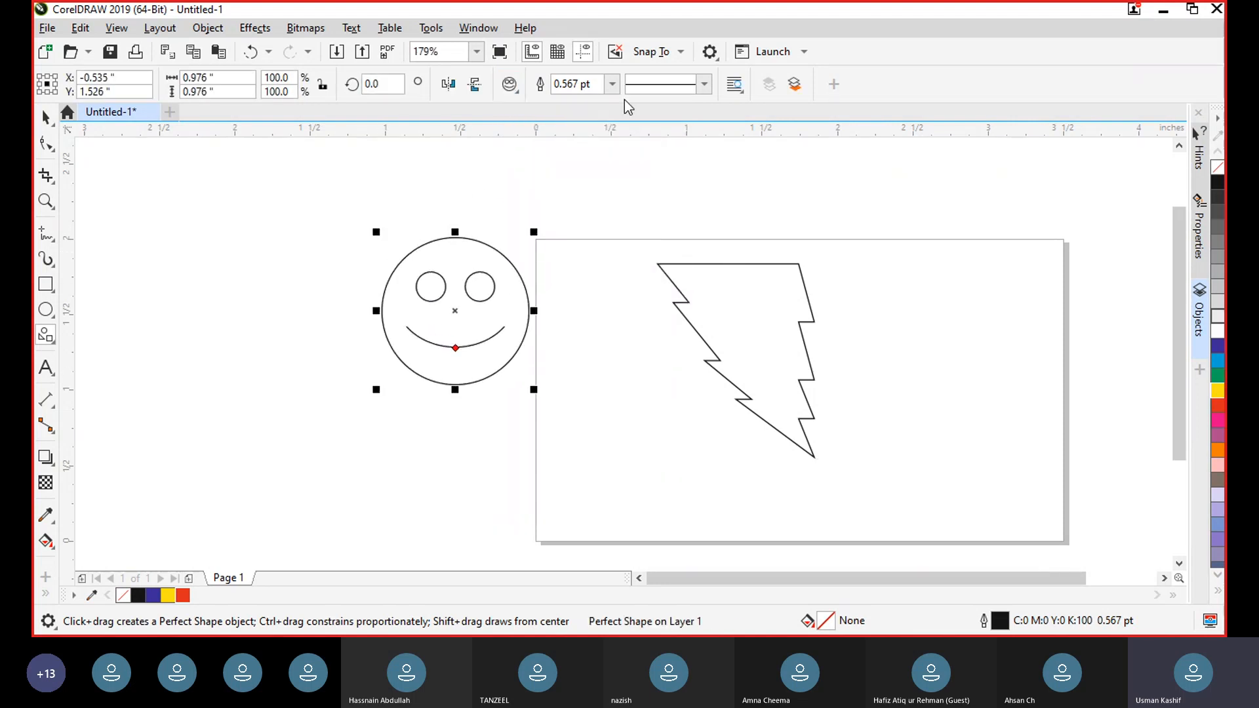
Step: Draw a flowchart cylinder, about 0.45 by 0.79 inch, to the left of the smiley face
left_click(510, 86)
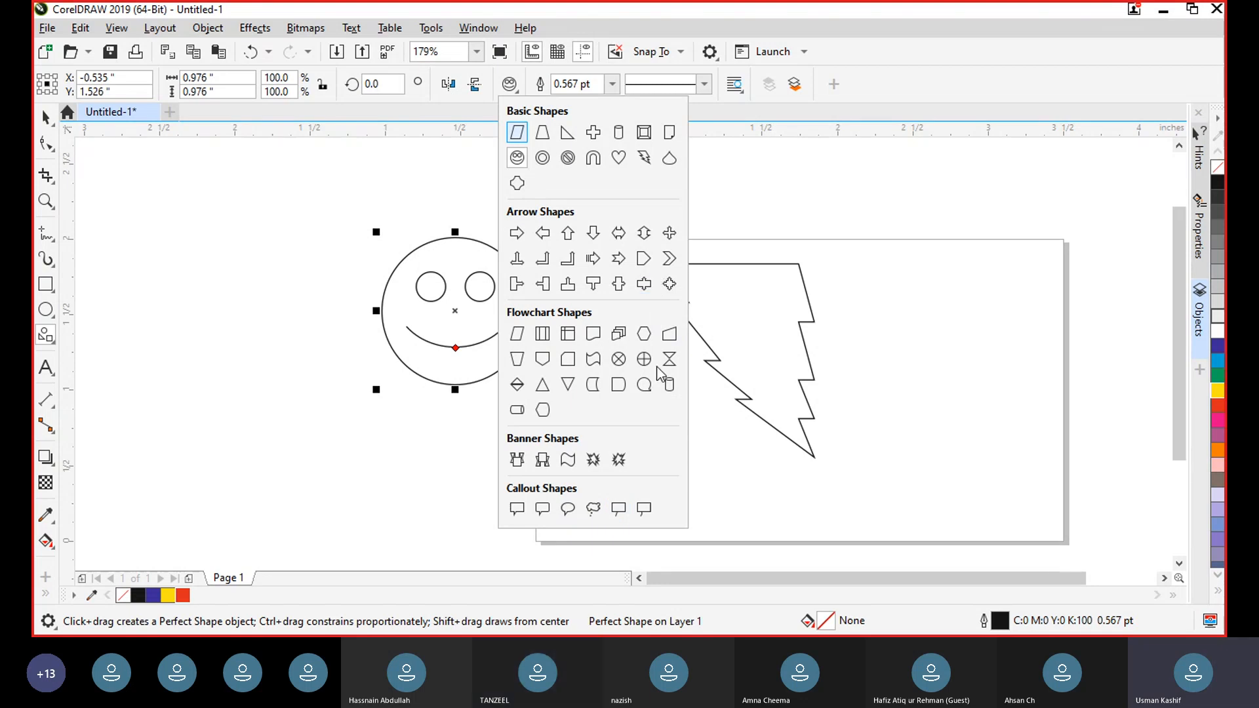
left_click(669, 384)
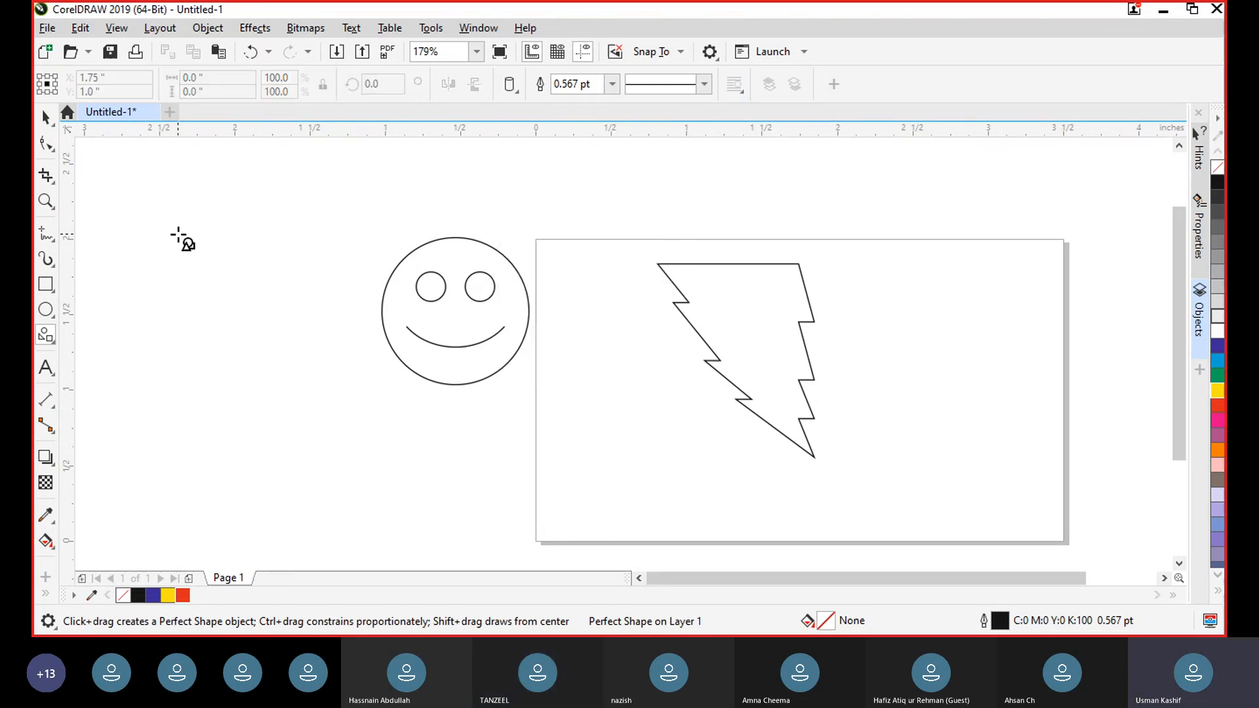
left_click_drag(179, 216, 246, 328)
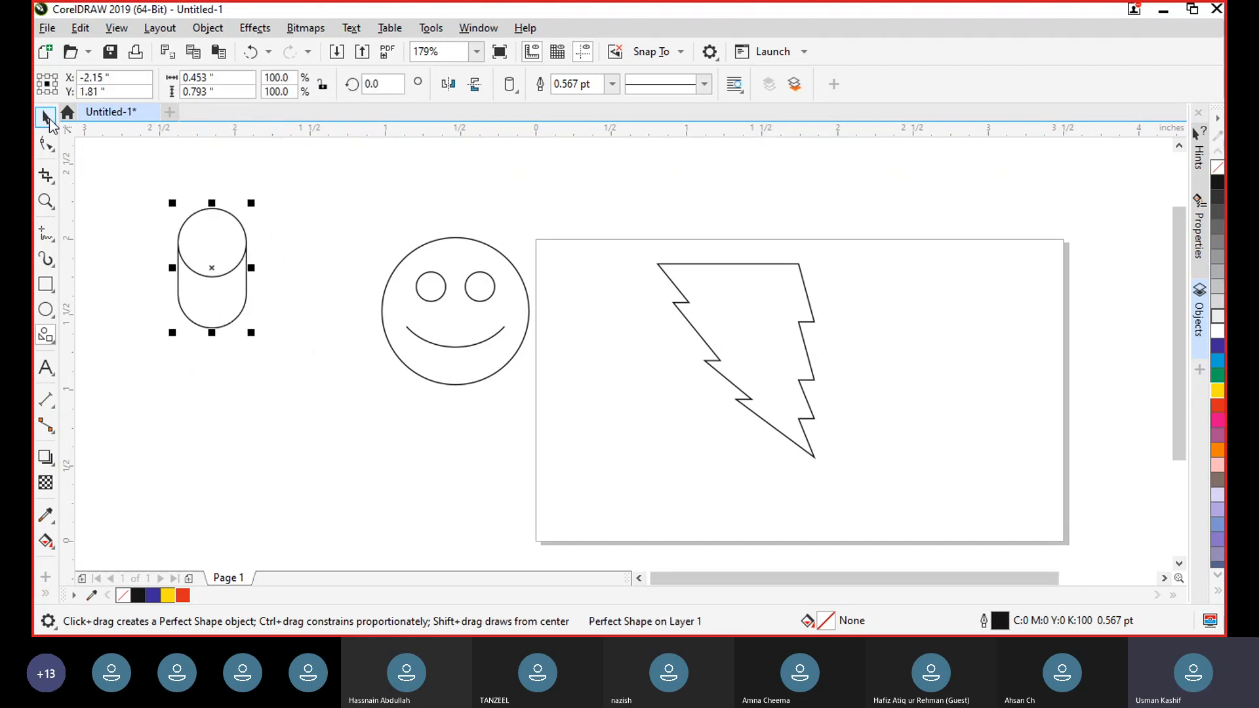
Step: Select the cylinder, smiley face and lightning bolt together and delete them
left_click(45, 117)
left_click_drag(129, 187, 906, 509)
key("Delete")
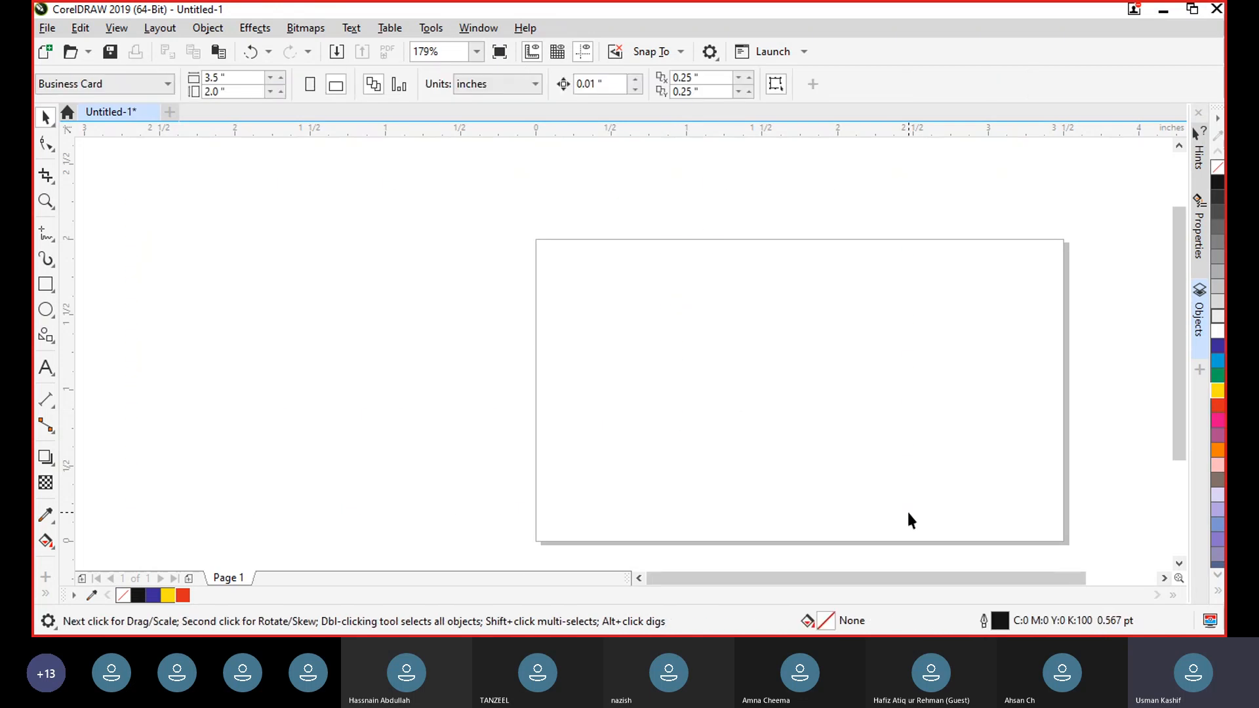
Step: Draw a wavy flag from the banner Common Shapes, about 1.59 by 0.44 inches, on the page
left_click(47, 337)
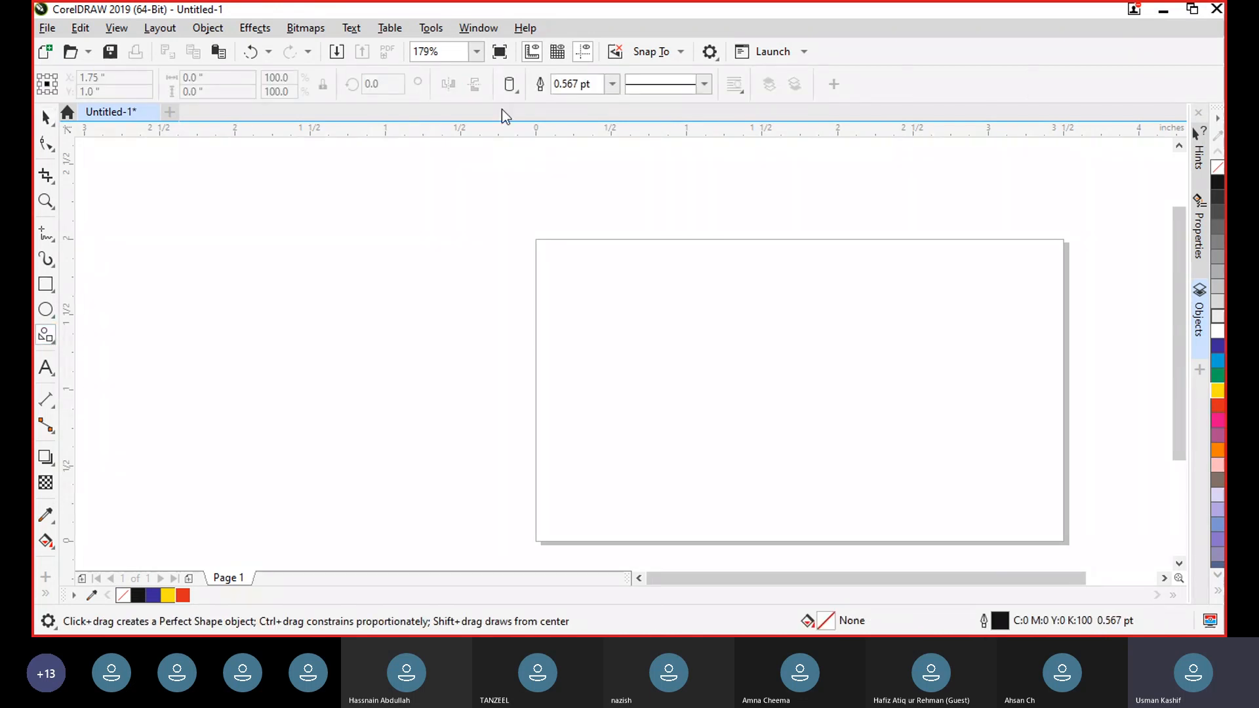
left_click(510, 83)
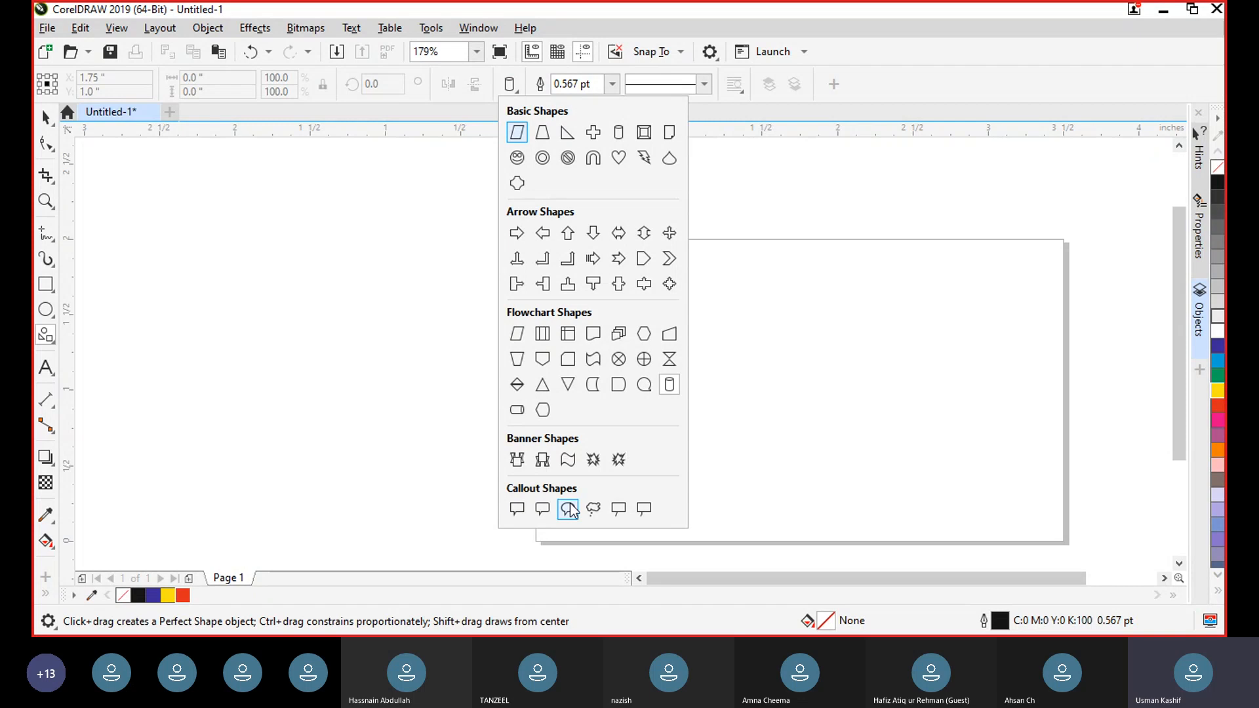
left_click(568, 459)
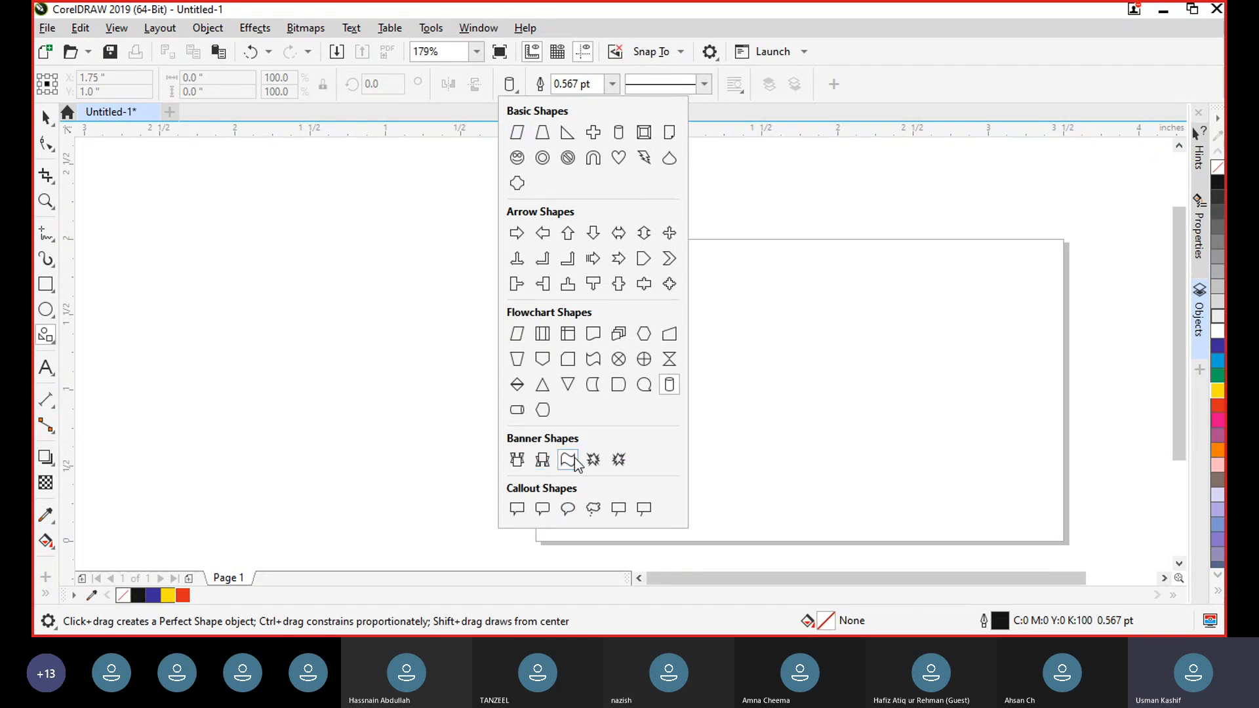
mouse_move(652, 340)
left_mouse_down()
mouse_move(845, 369)
mouse_move(905, 391)
mouse_move(893, 400)
left_mouse_up()
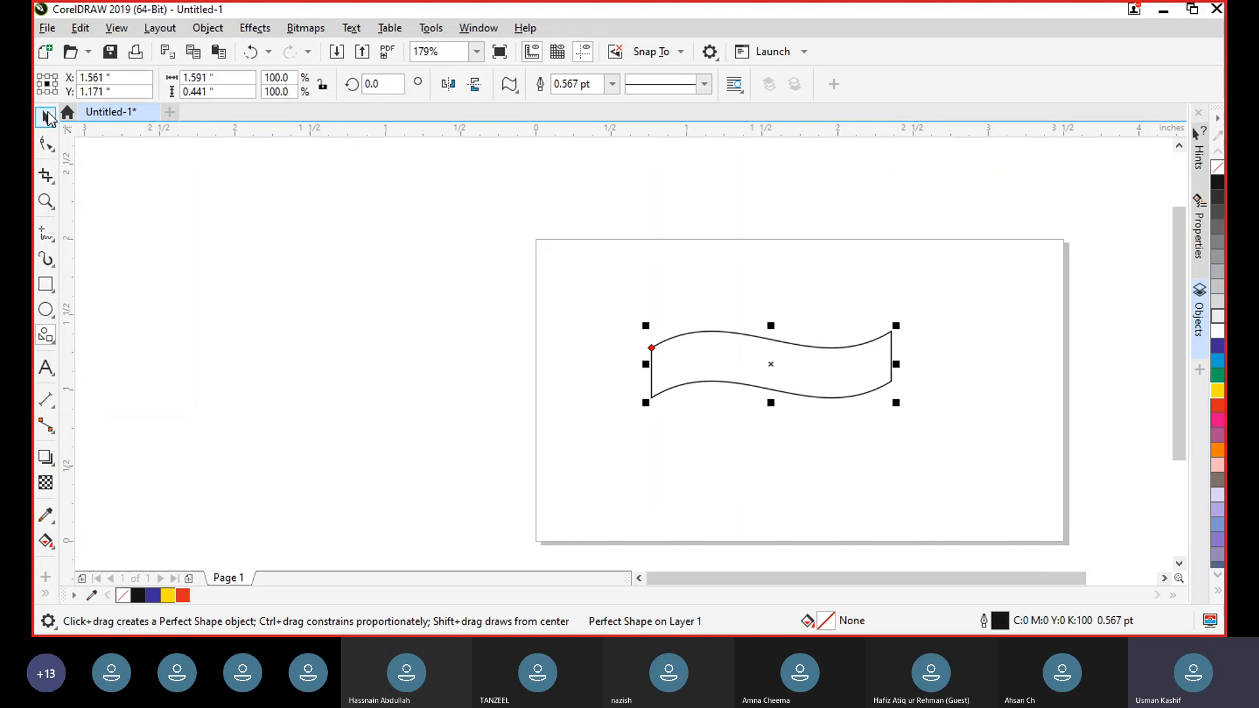
Step: Select the wavy banner and delete it from the page
left_click(47, 116)
left_click(642, 315)
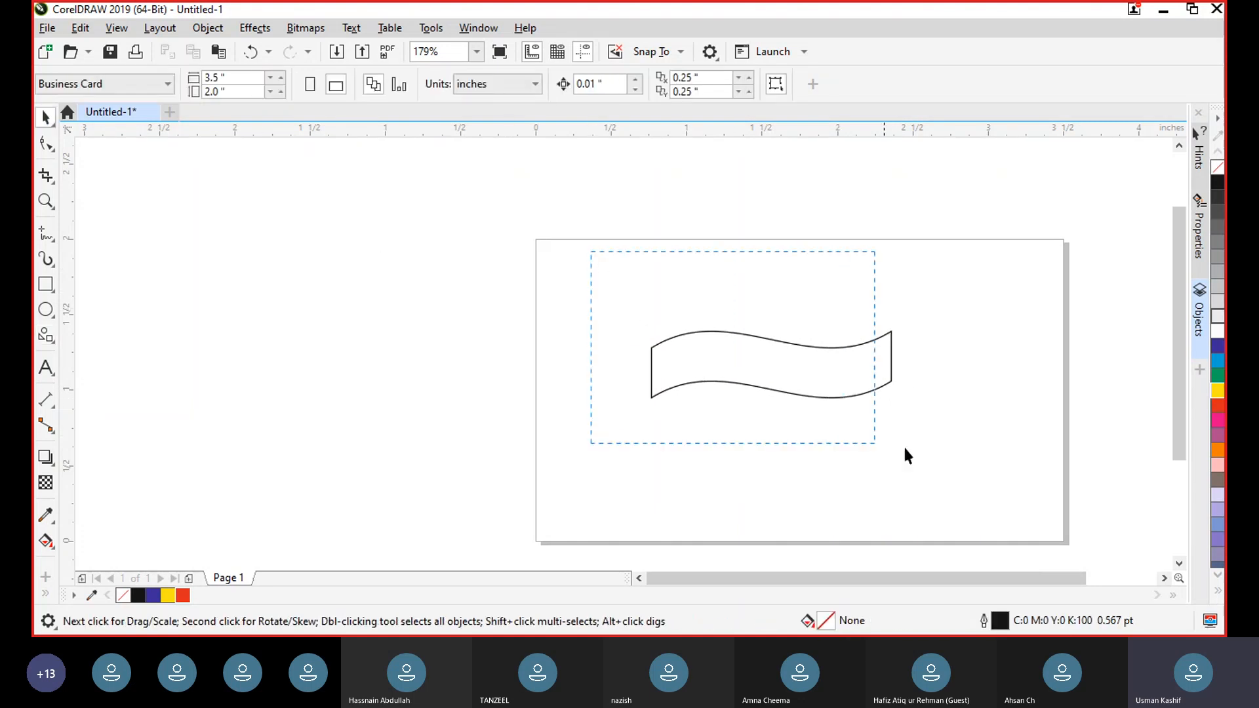
left_click_drag(905, 454, 962, 462)
left_click_drag(773, 369, 587, 347)
key("Delete")
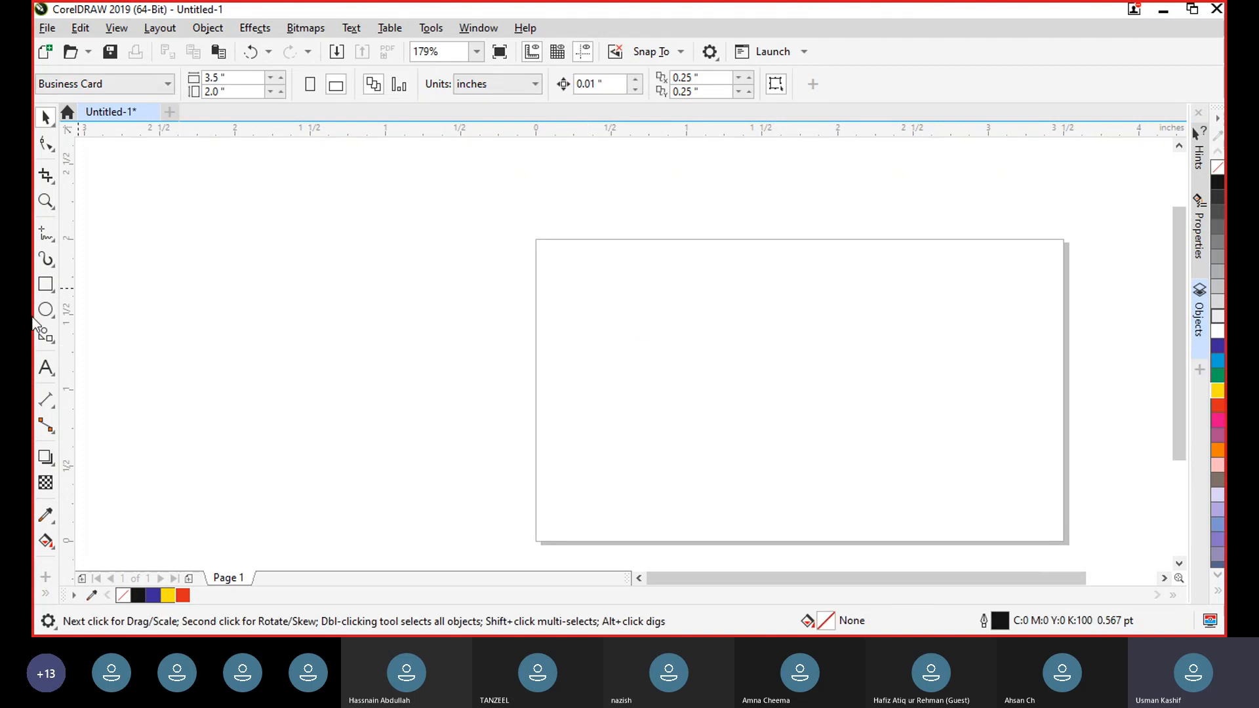
Step: Draw two overlapping rectangles, about 2.18 by 0.88 inches and 1.30 by 1.48 inches, and select both
left_click(46, 284)
left_click_drag(572, 303, 902, 436)
left_click_drag(646, 264, 844, 488)
left_click(46, 117)
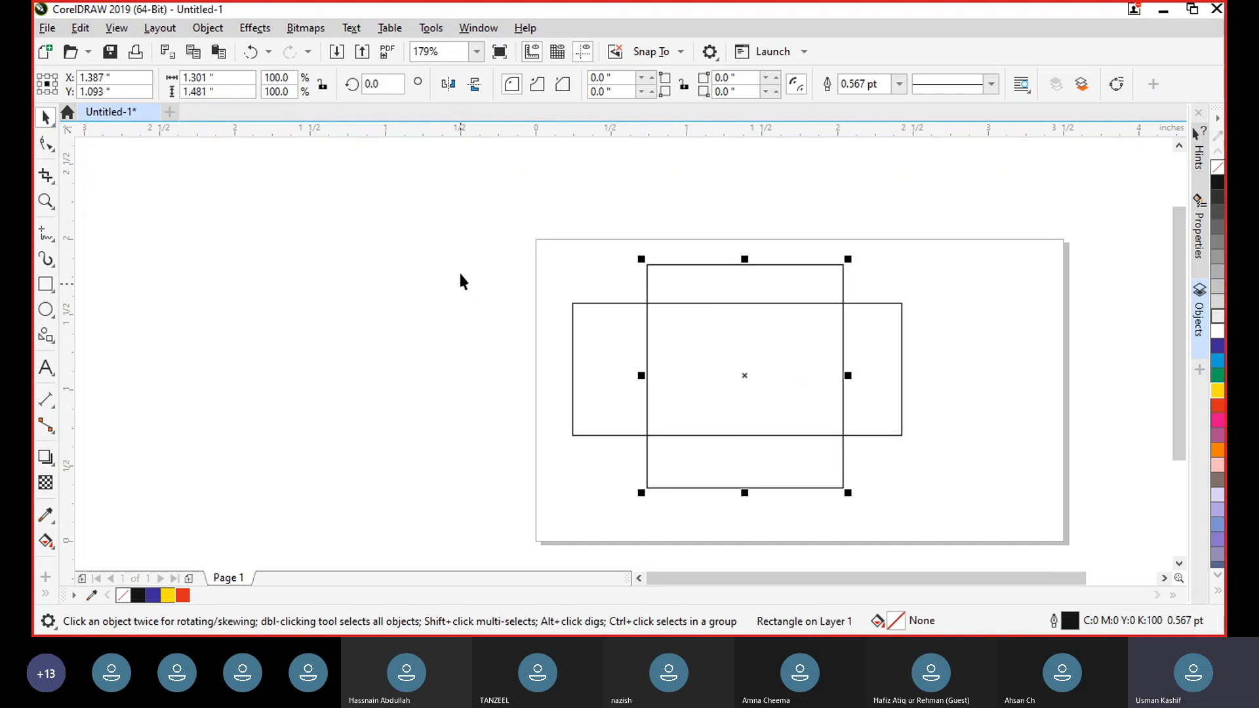
left_click_drag(495, 220, 941, 558)
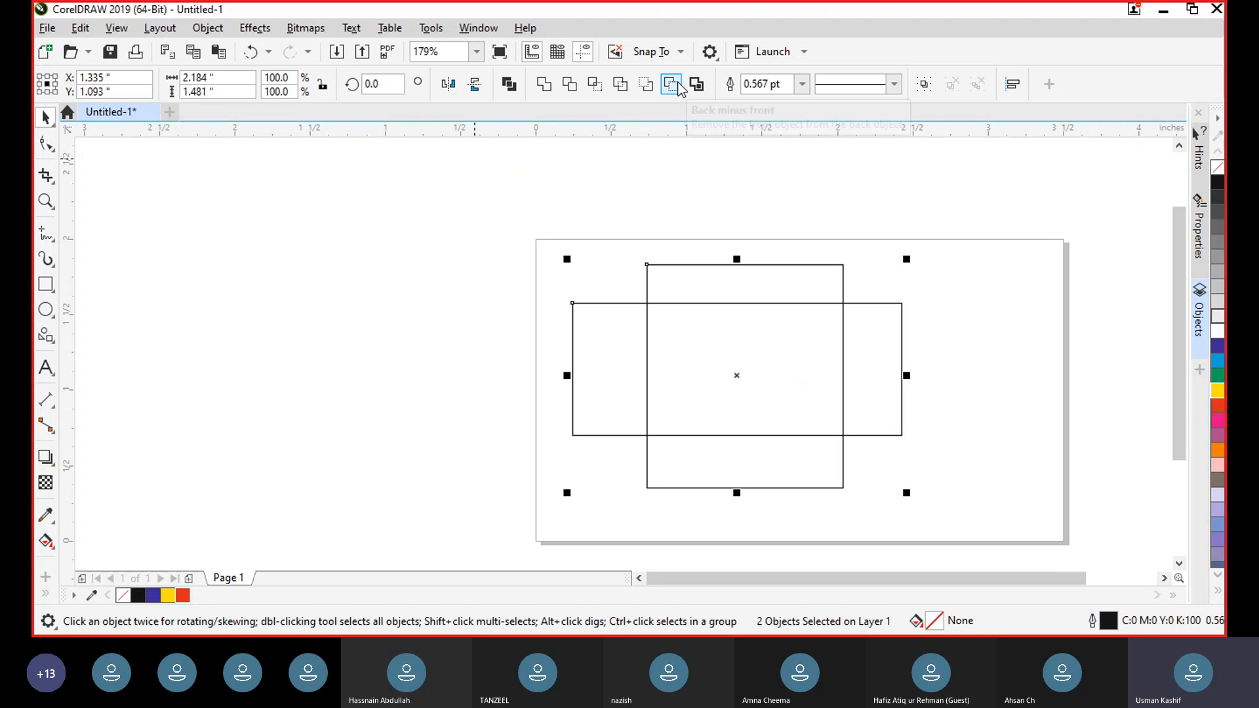
Step: Try Weld and Trim on the two selected rectangles, undoing each result
left_click(548, 88)
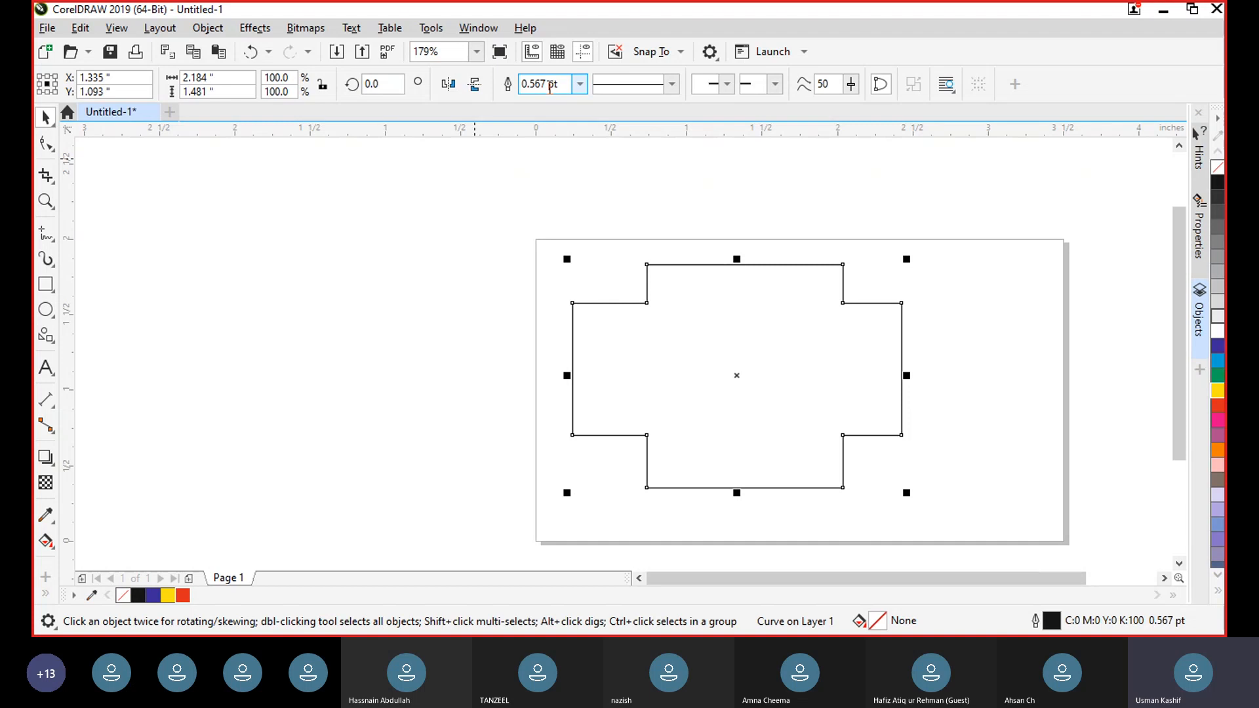
key("ctrl+z")
left_click(571, 88)
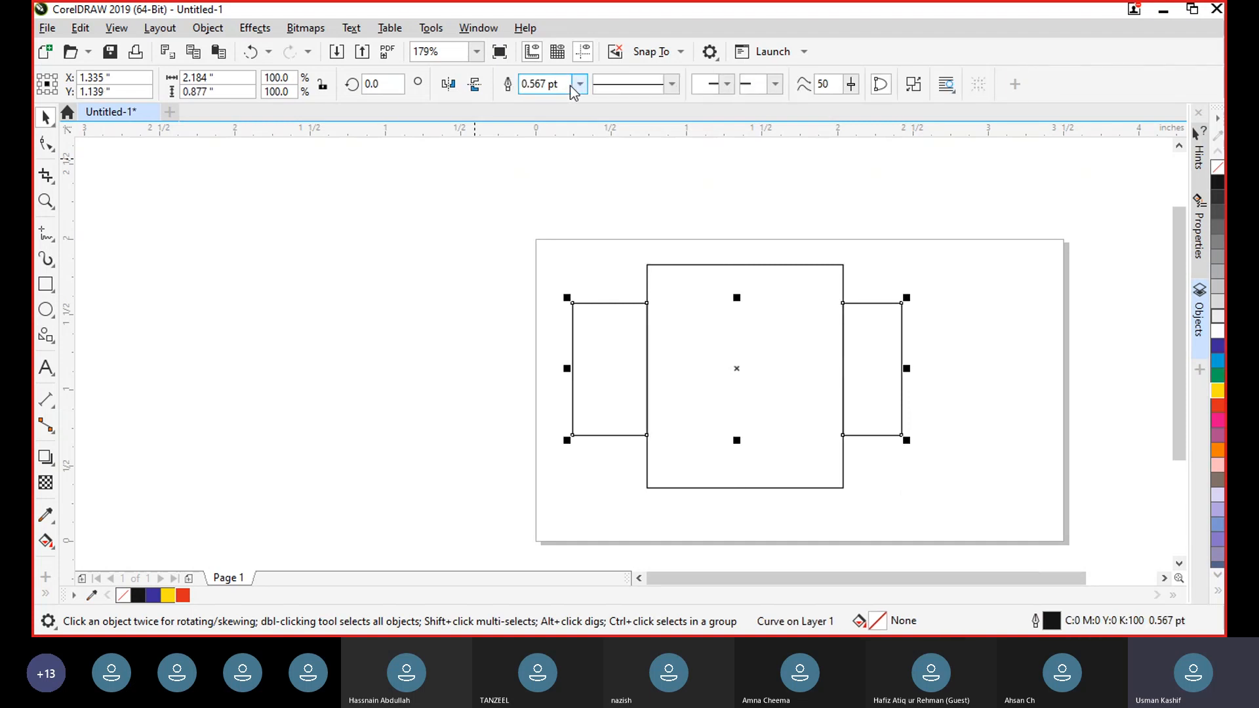
key("ctrl+z")
Step: Try Intersect and a repeated Weld on the two rectangles, undoing each result
left_click(594, 86)
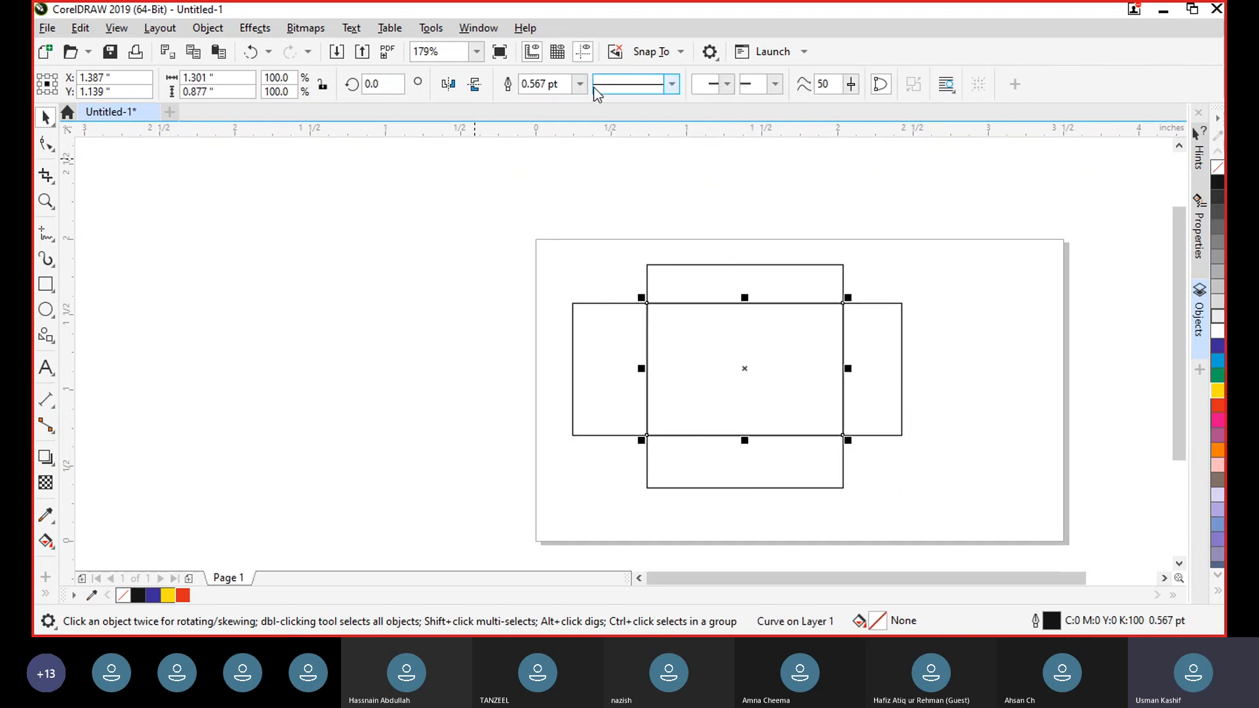
key("ctrl+z")
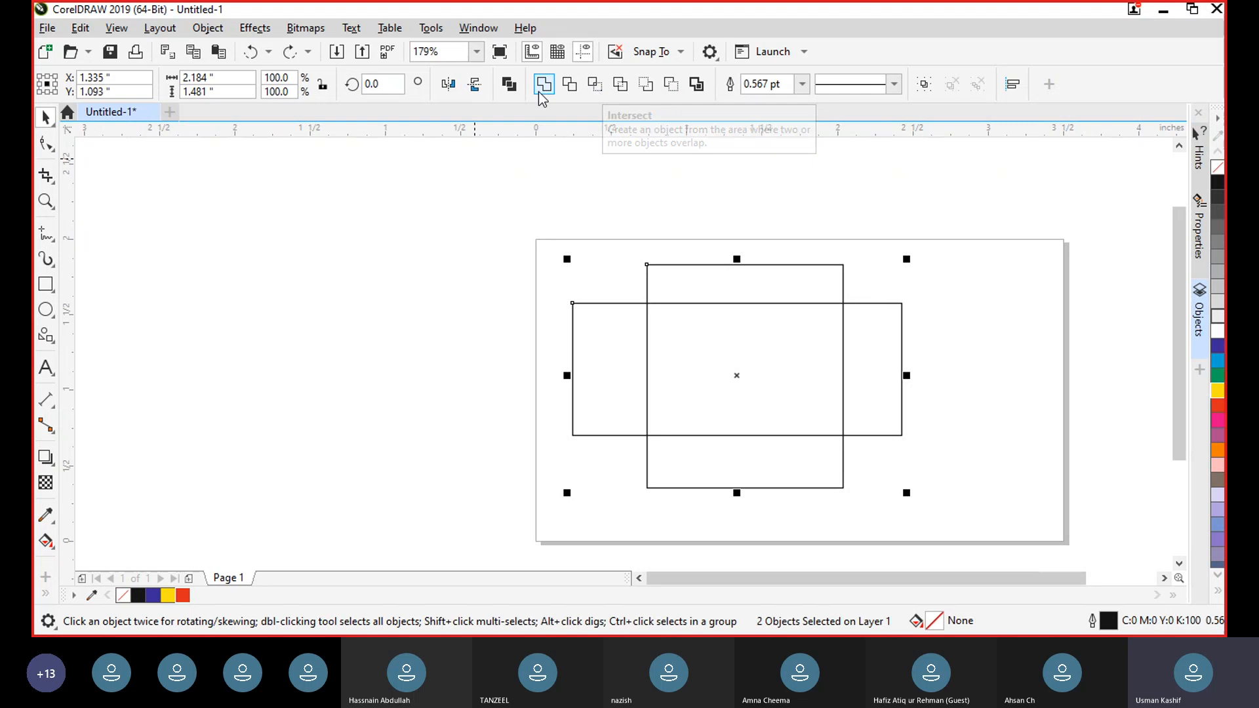
left_click(544, 92)
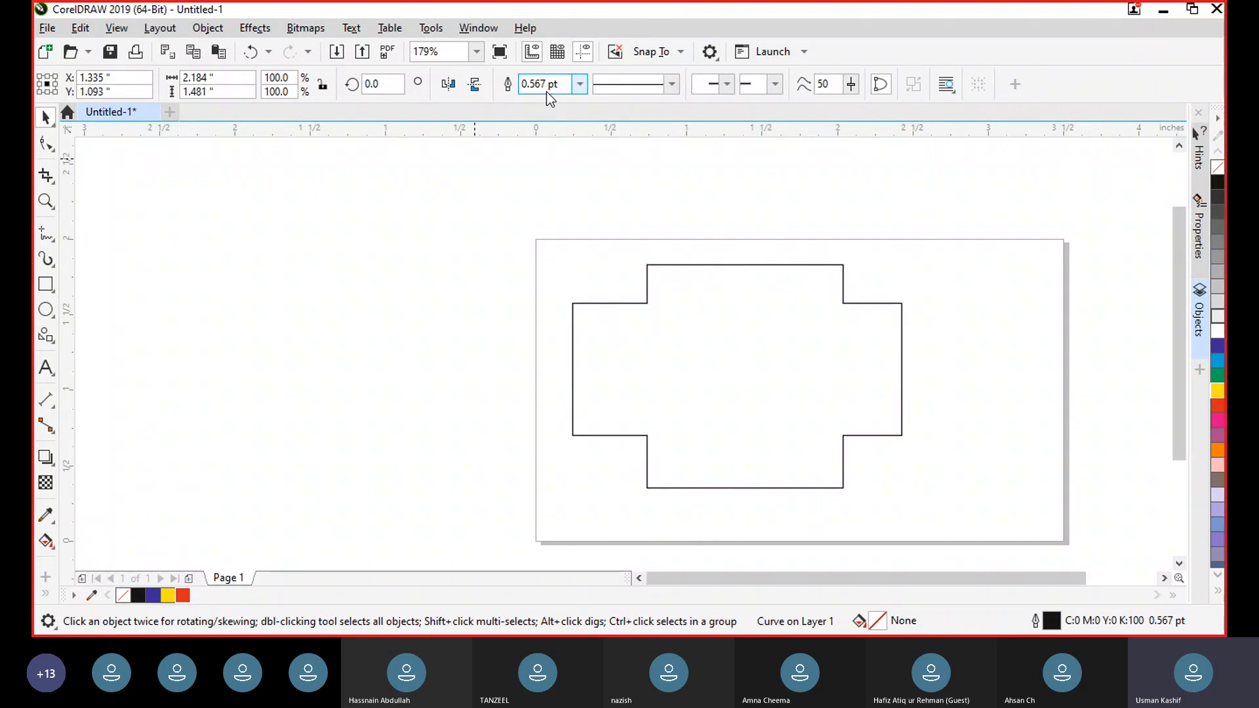
key("ctrl+z")
Step: Reselect both overlapping rectangles and delete them
left_click(475, 244)
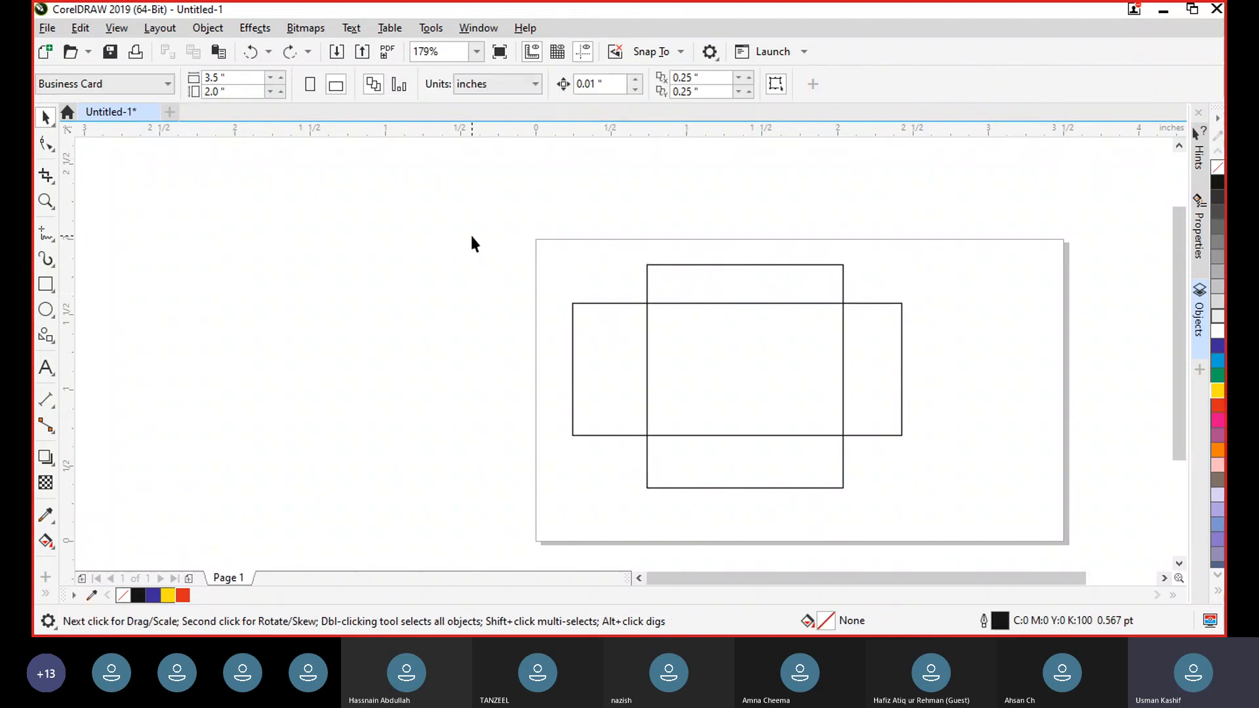
left_click_drag(959, 507, 986, 533)
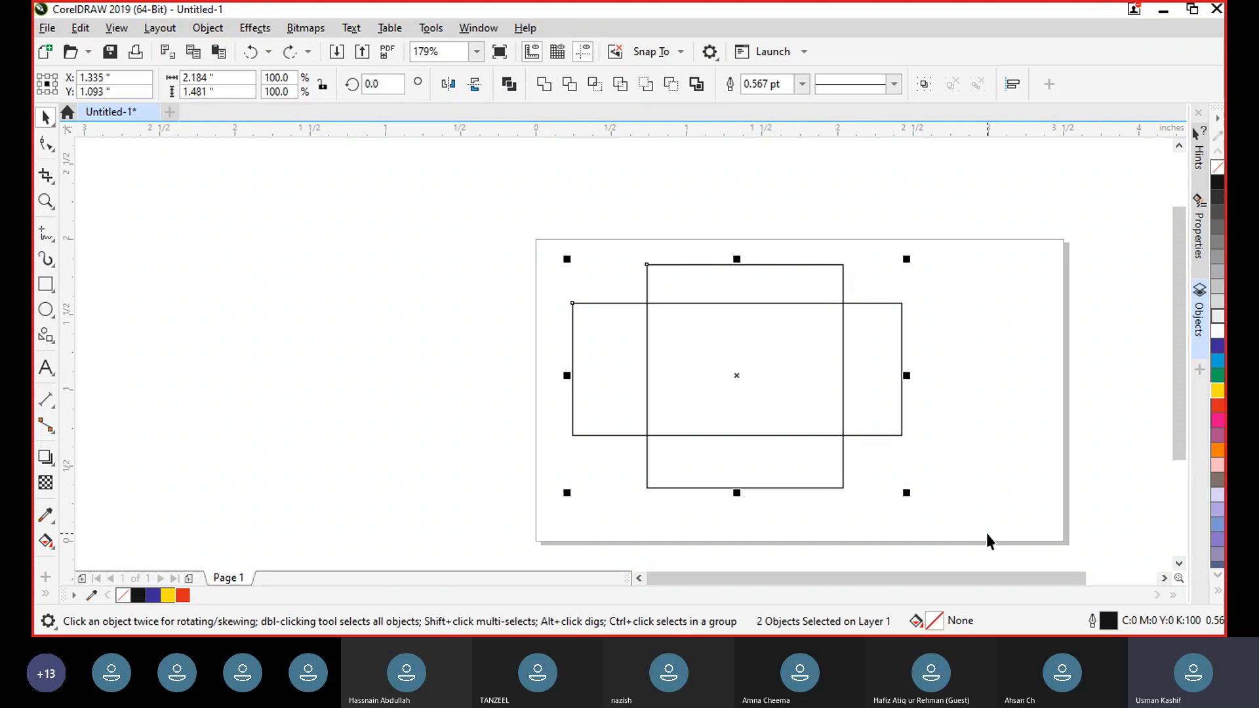
key("Delete")
left_click(1198, 313)
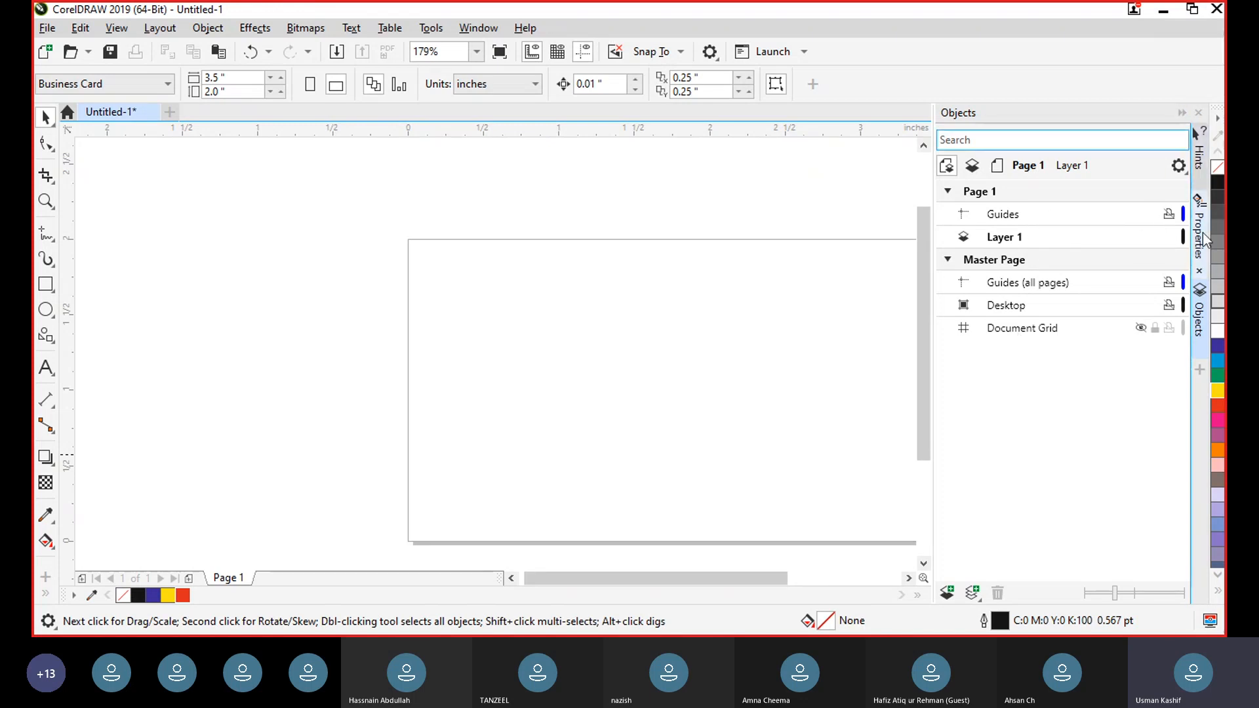
left_click(1198, 326)
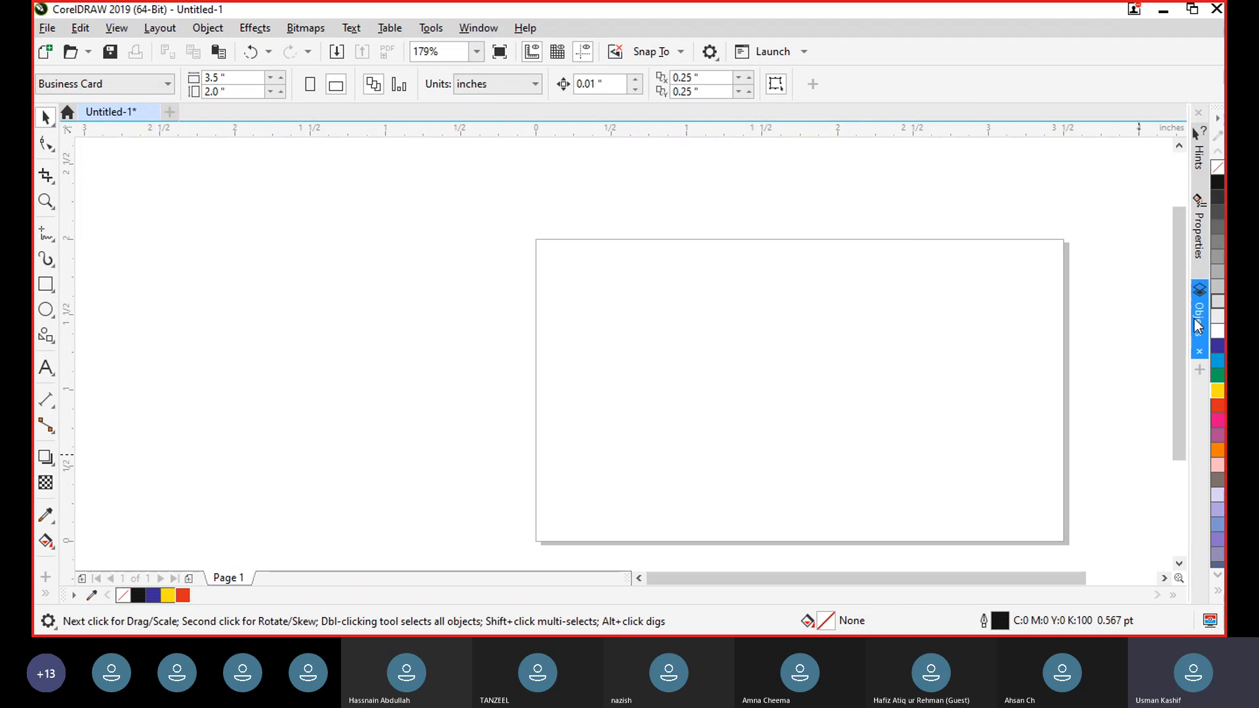
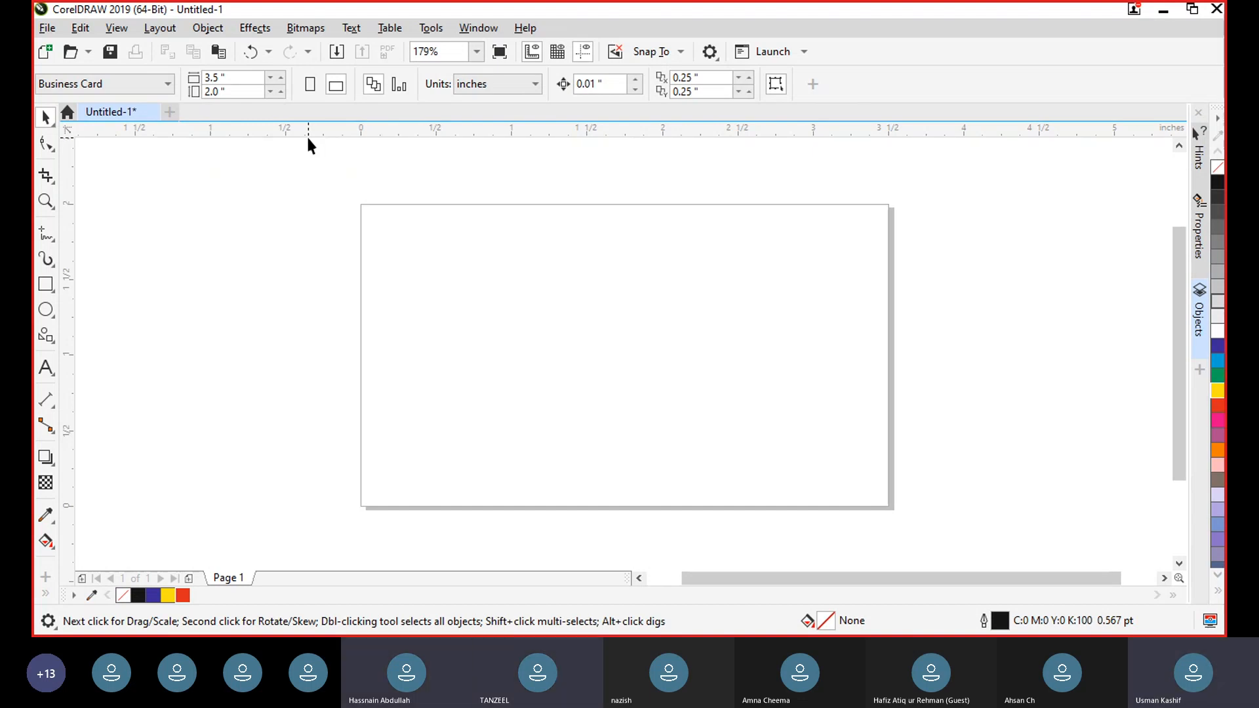
left_click(48, 335)
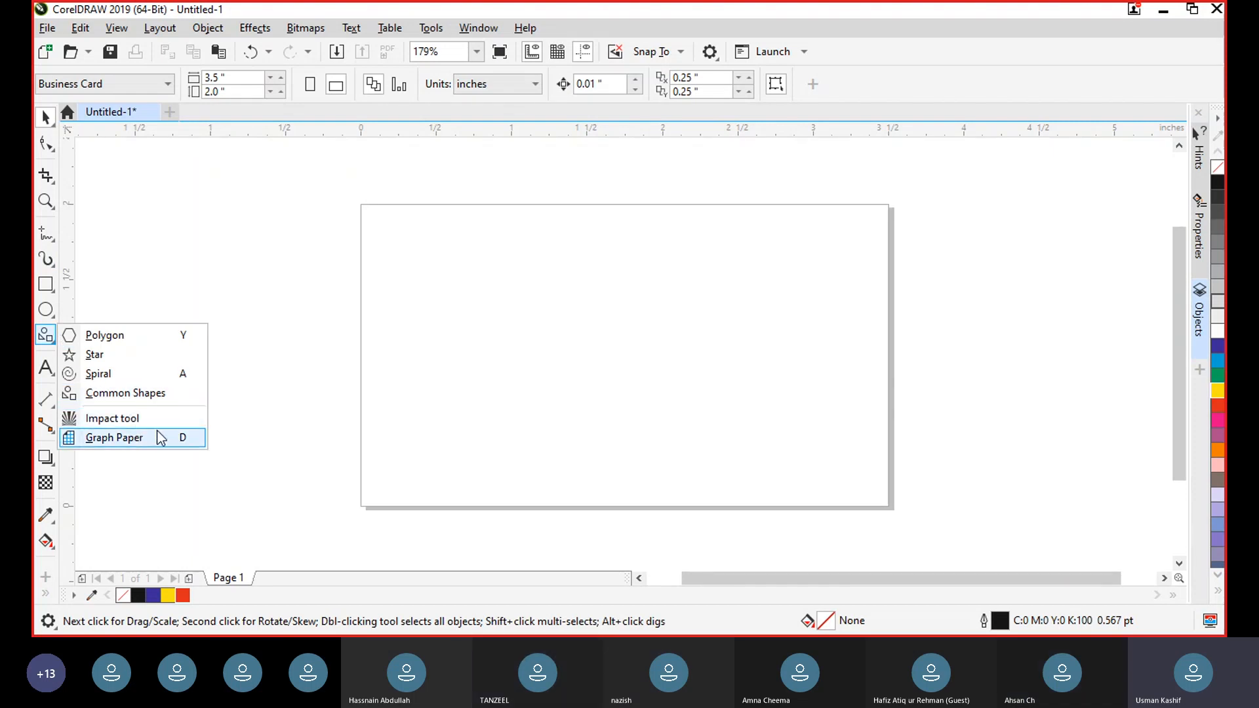
Step: Add artistic text reading the presenter's first name in capitals on the page with the Text tool
left_click(51, 375)
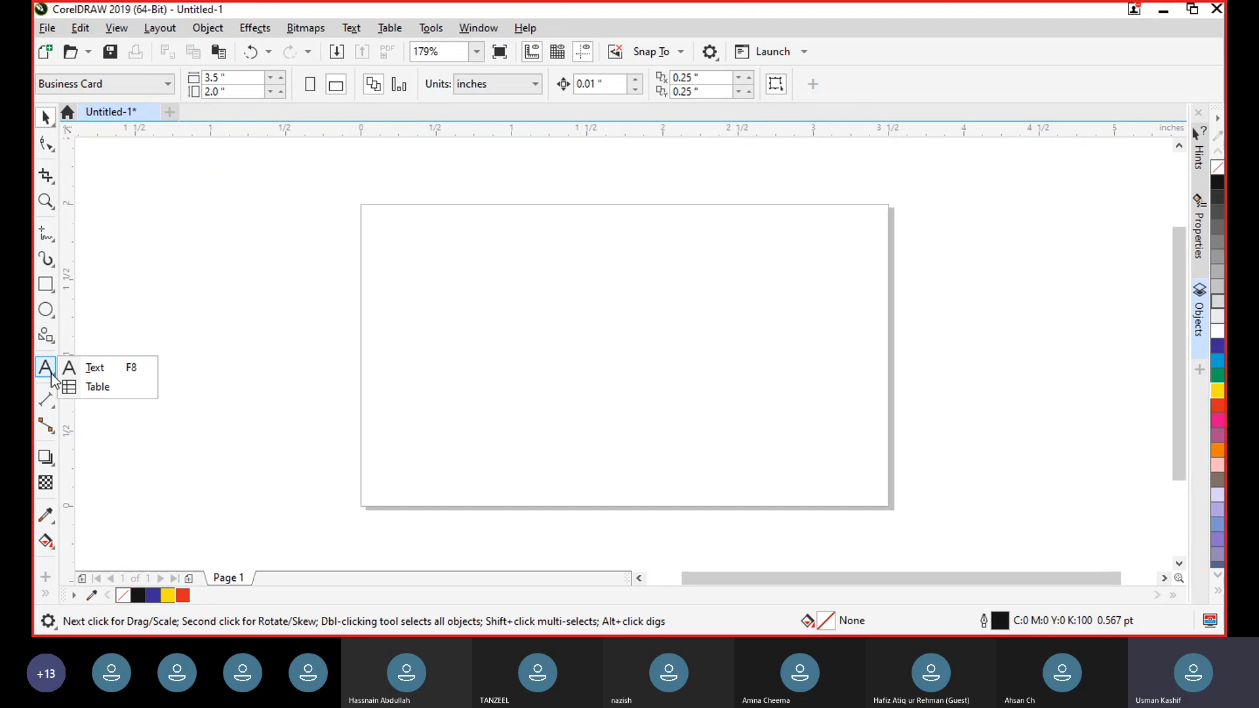
left_click(87, 368)
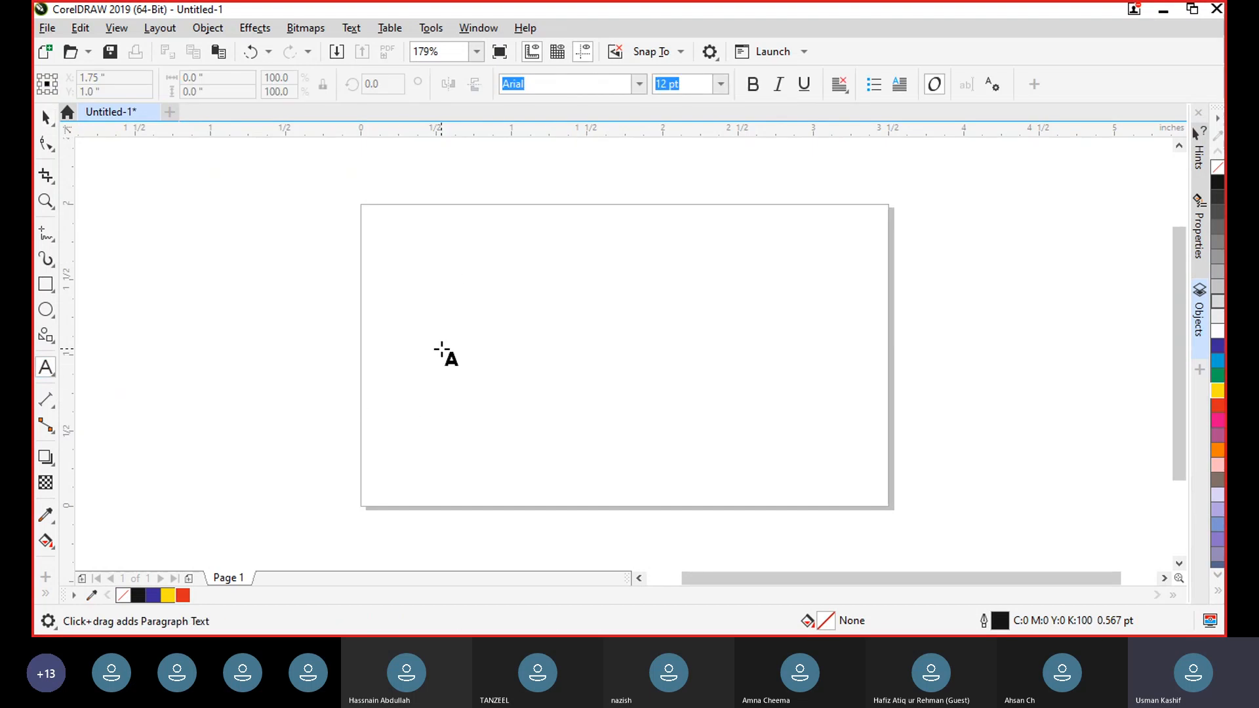
left_click(441, 350)
type("USMAN")
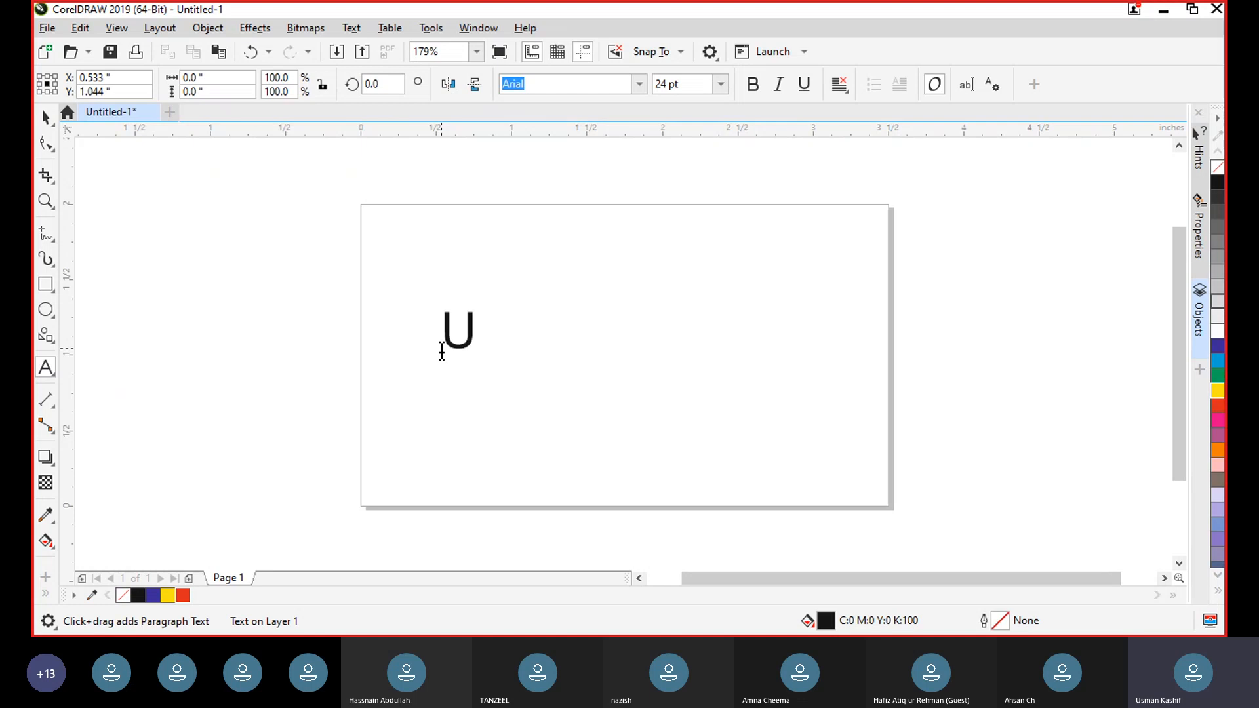
Step: Set the whole name text's font to Archive and its size to 48 pt
left_click(639, 84)
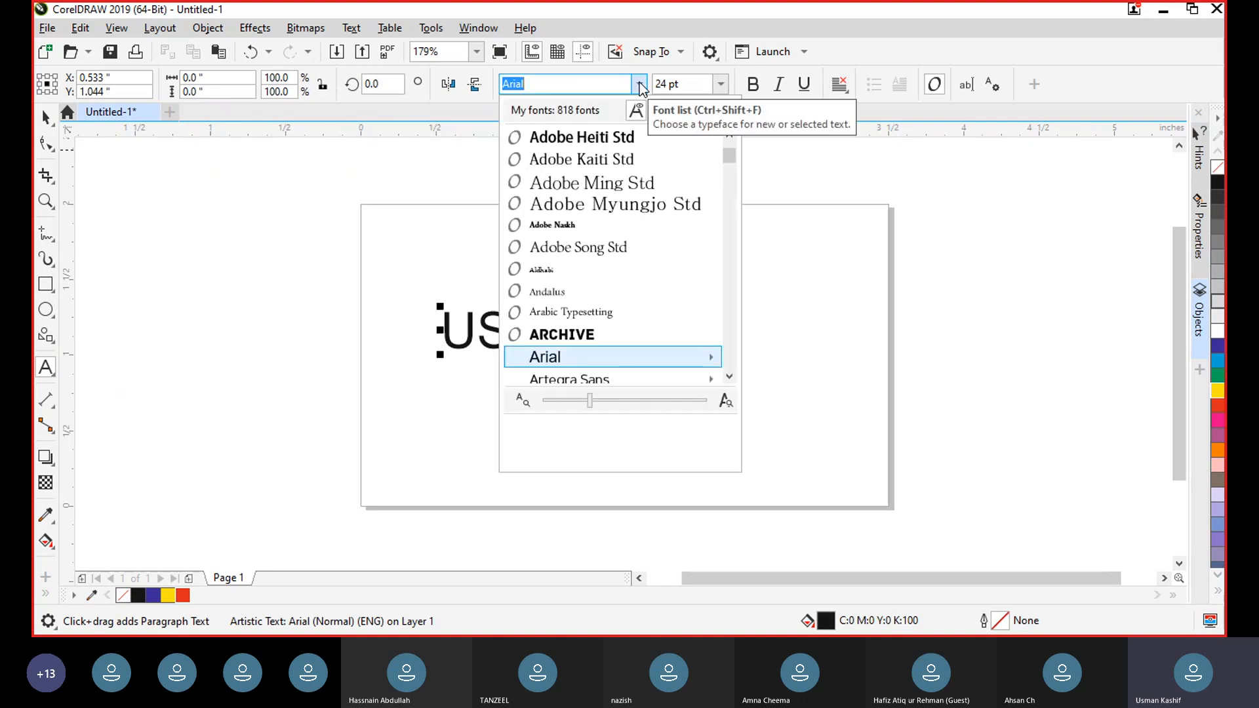
left_click(556, 335)
key("ctrl+a")
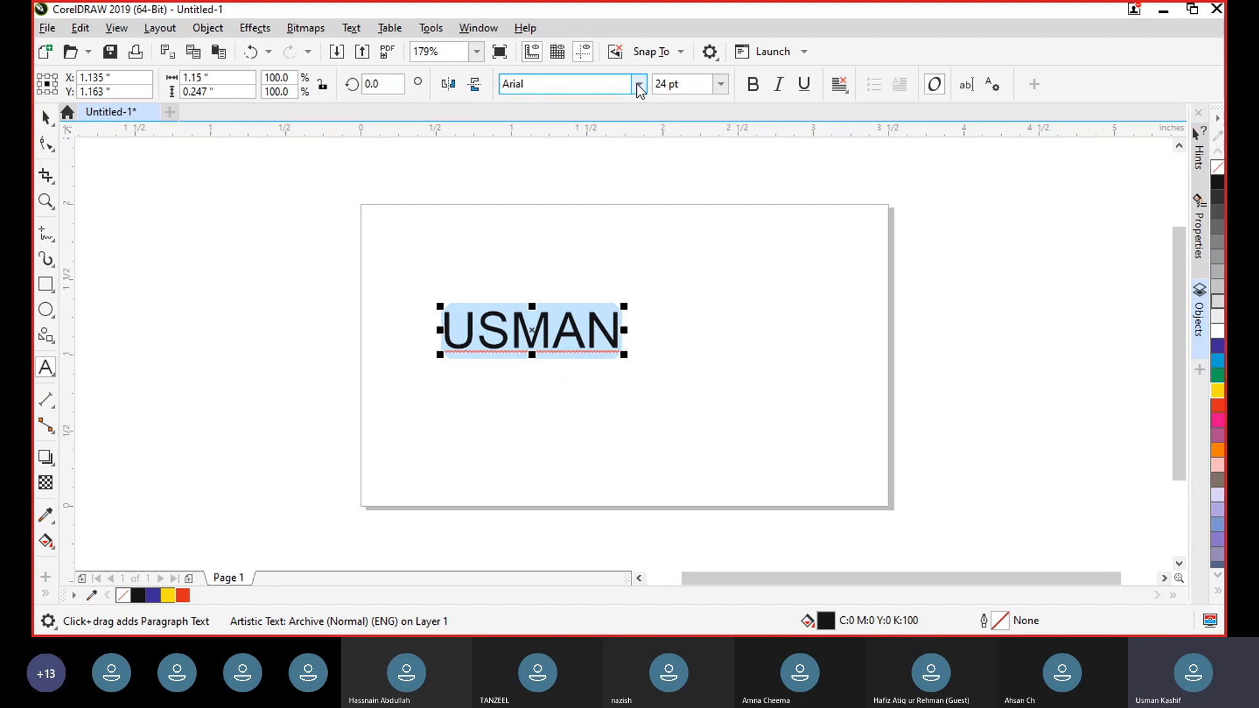
left_click(639, 84)
left_click(575, 143)
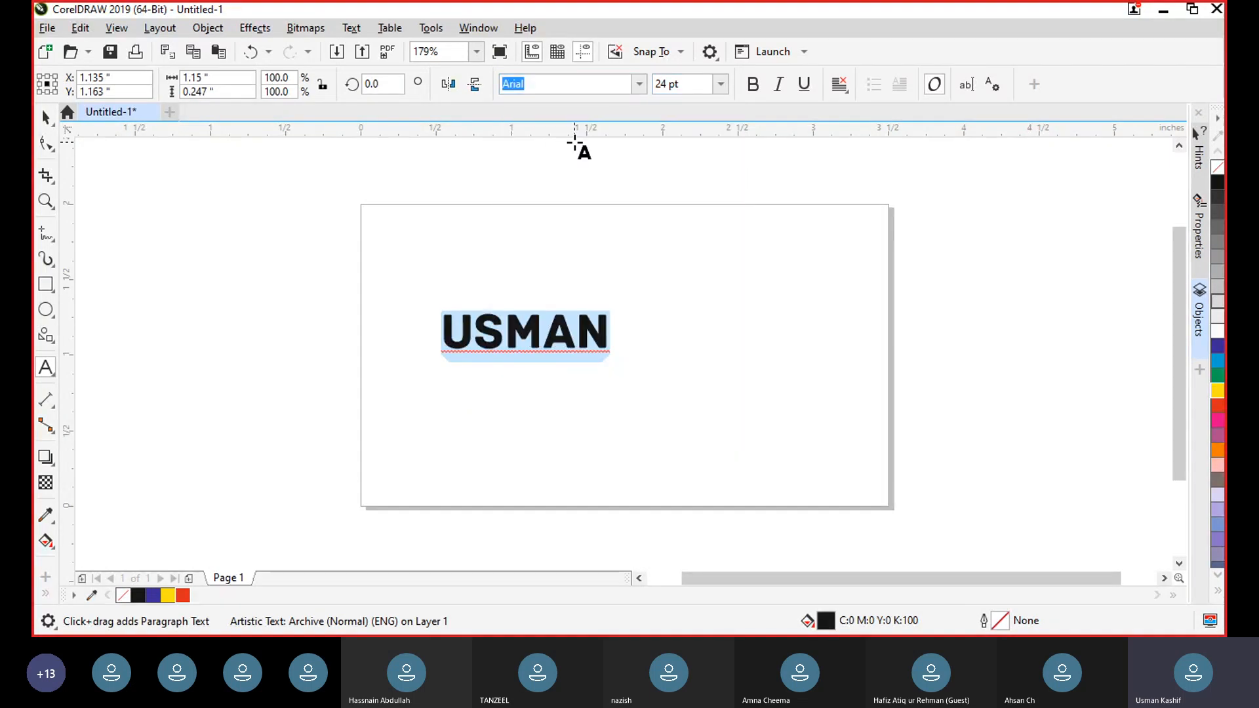
left_click(722, 85)
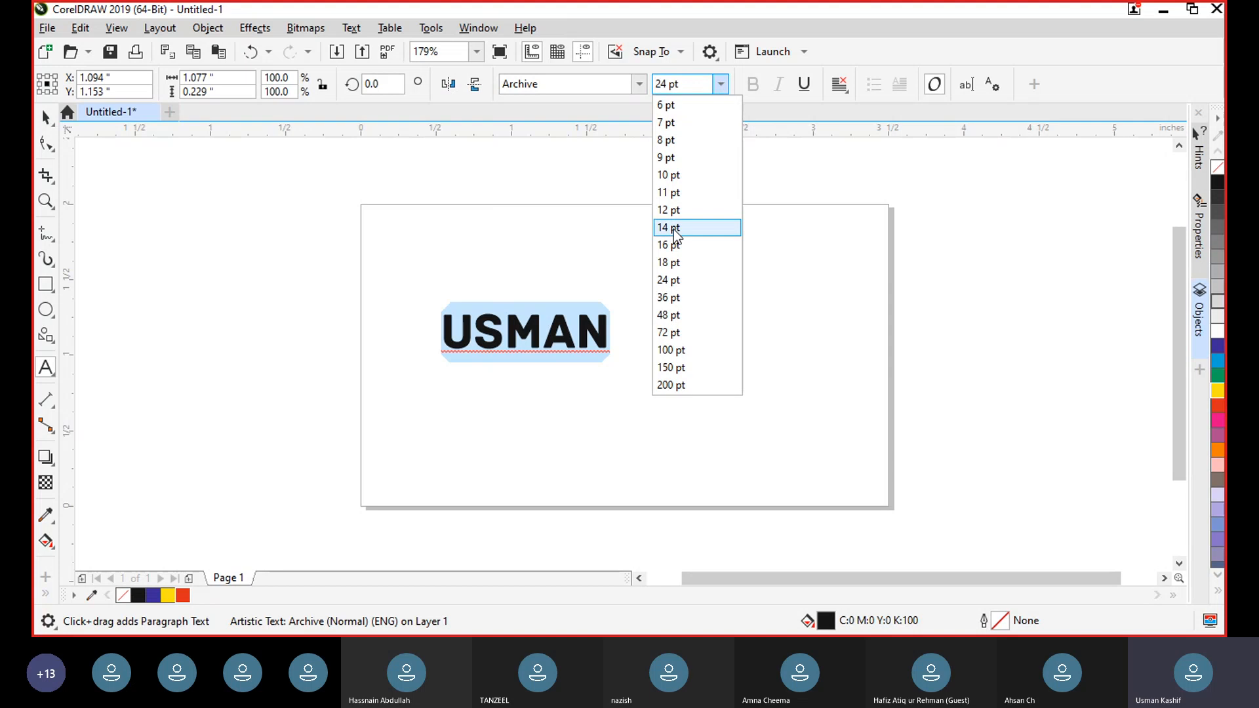
left_click(677, 316)
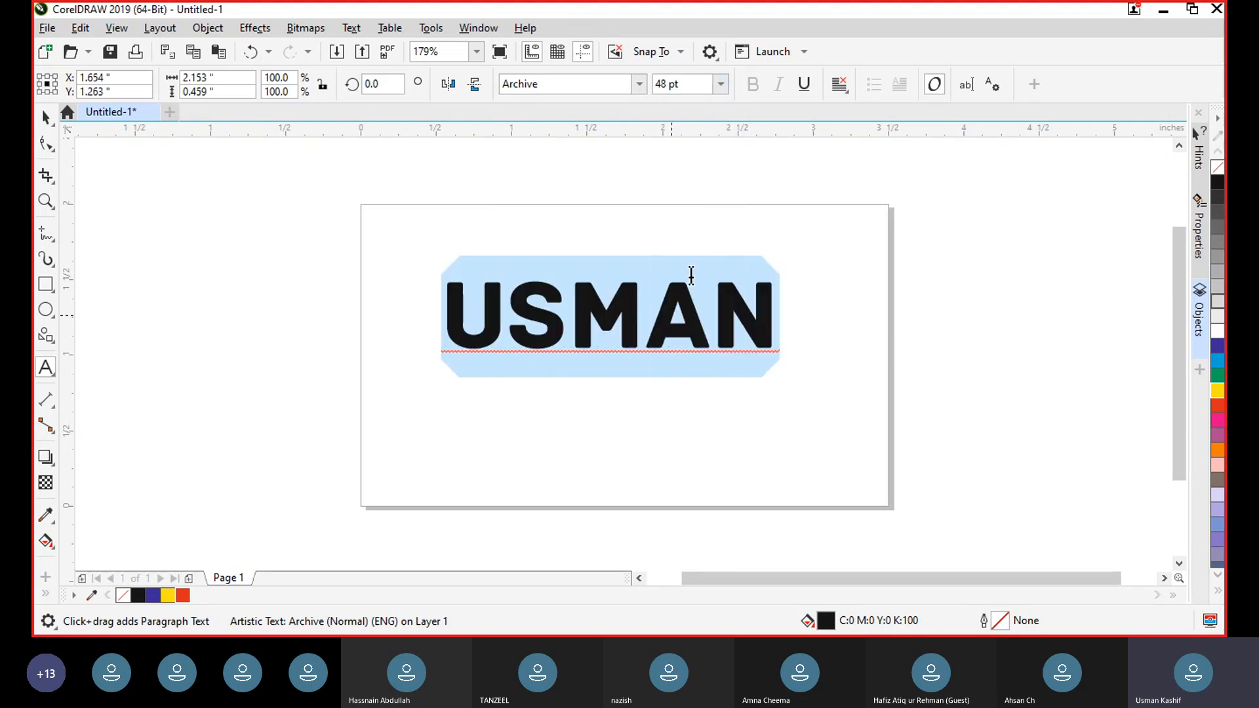
left_click(802, 87)
left_click(803, 87)
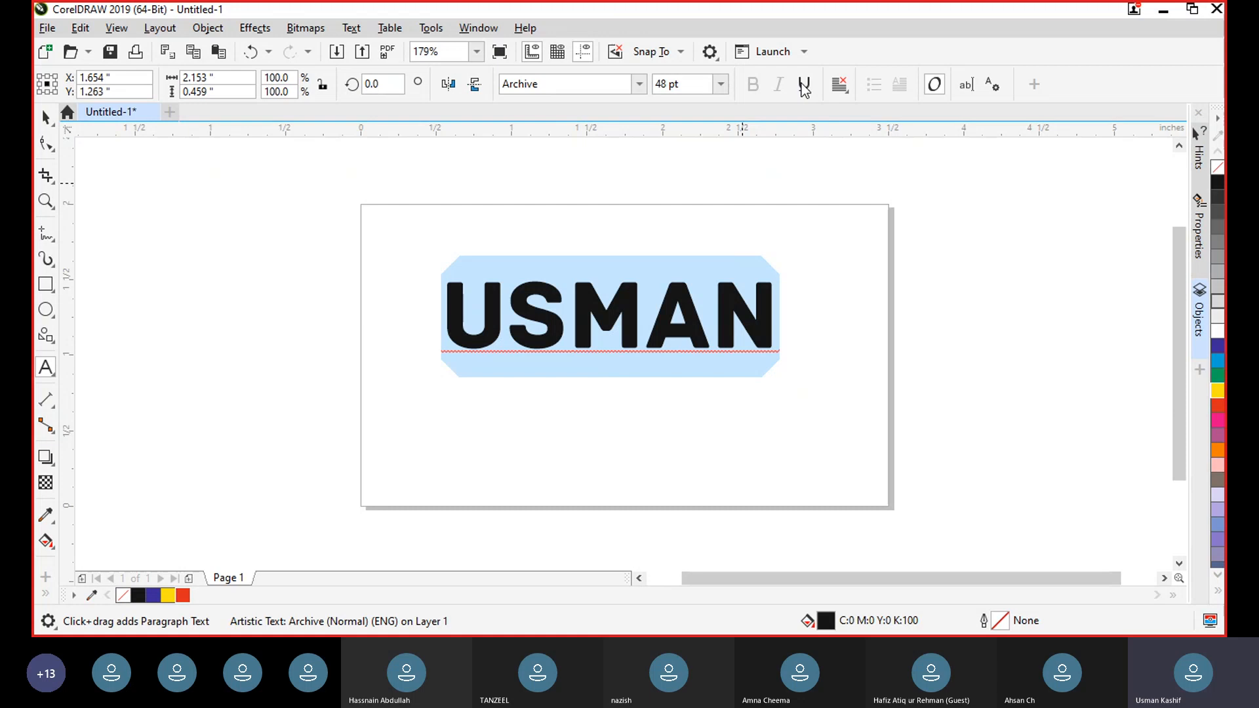
left_click(843, 92)
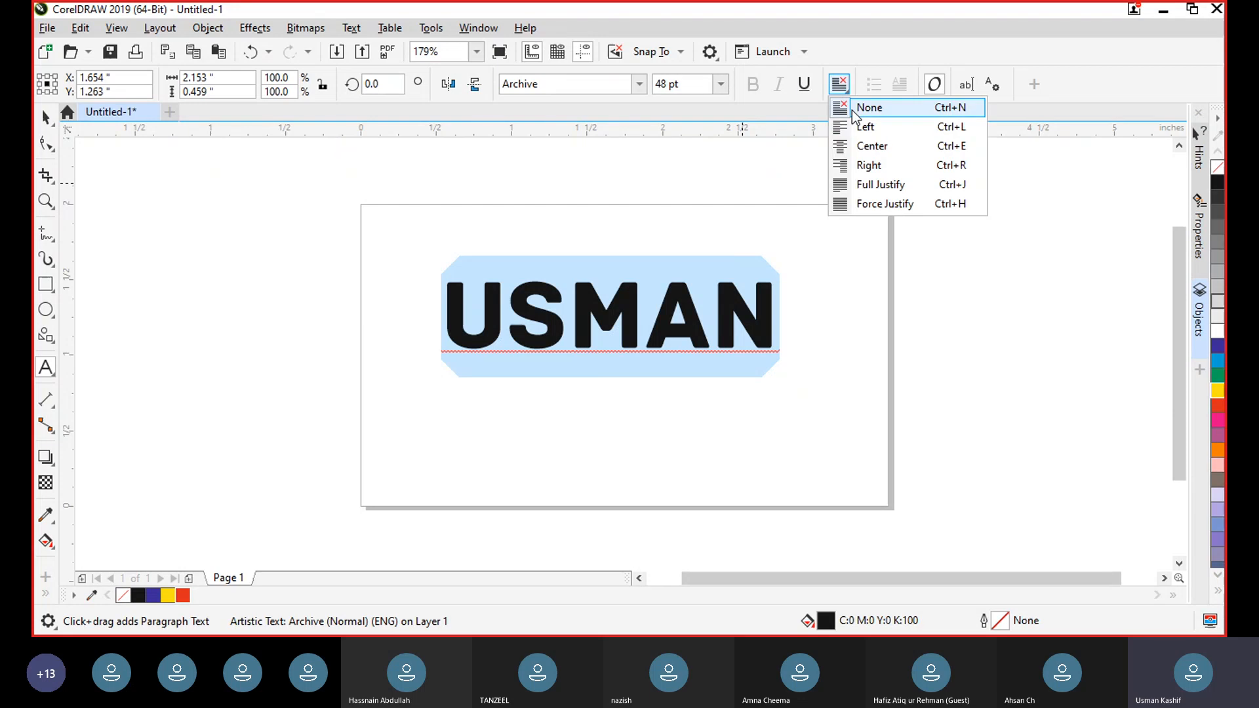
left_click(889, 169)
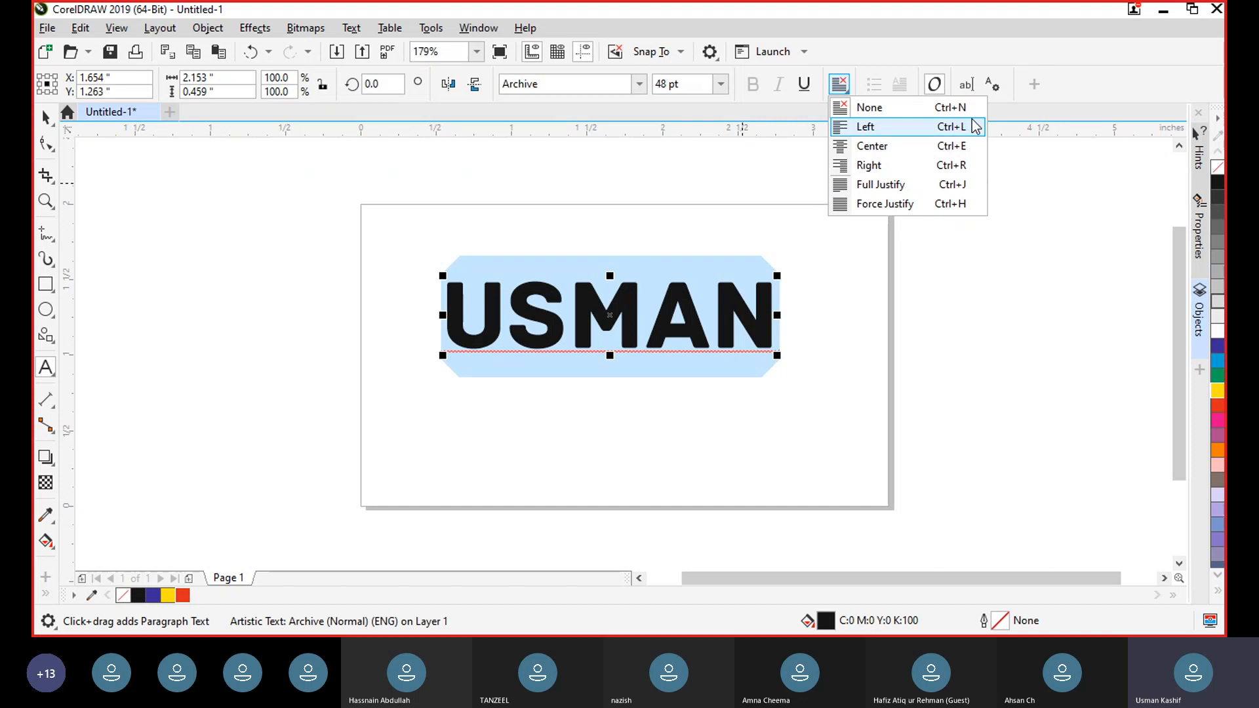
Step: Move the name text to the upper part of the page and enlarge it to about 3.29 by 0.70 inches
left_click(43, 120)
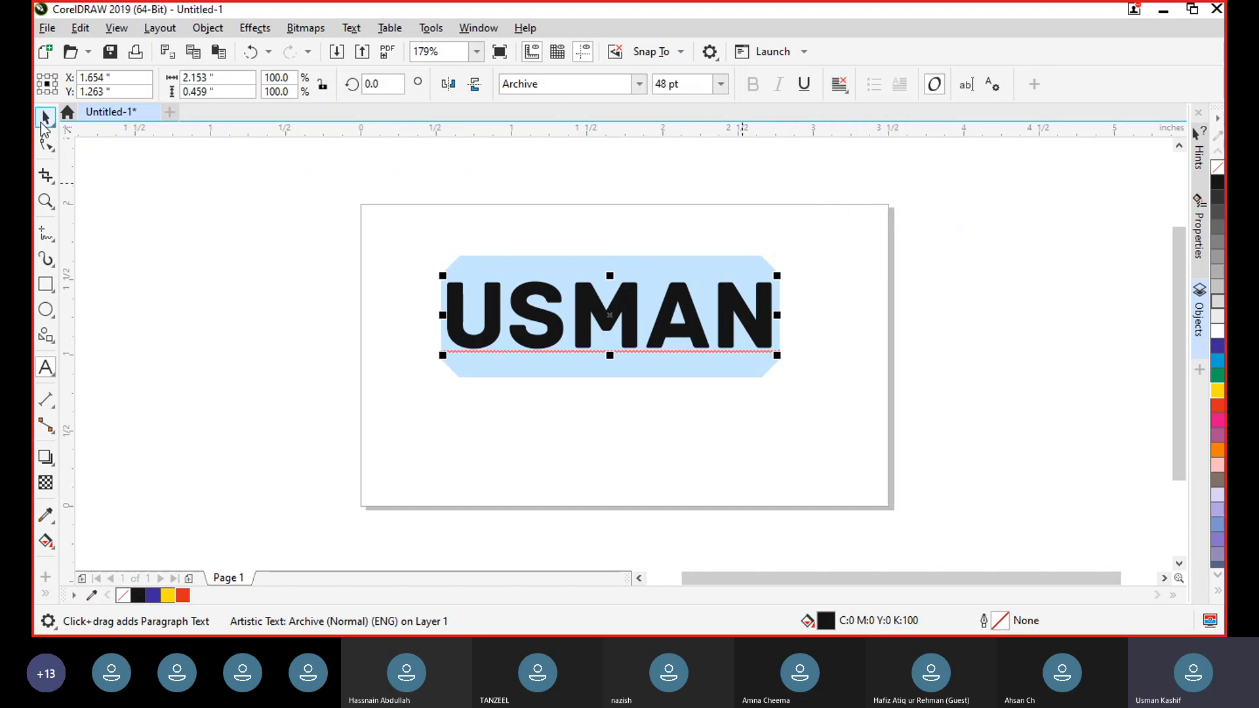
left_click_drag(623, 301, 565, 252)
left_click_drag(734, 319, 870, 364)
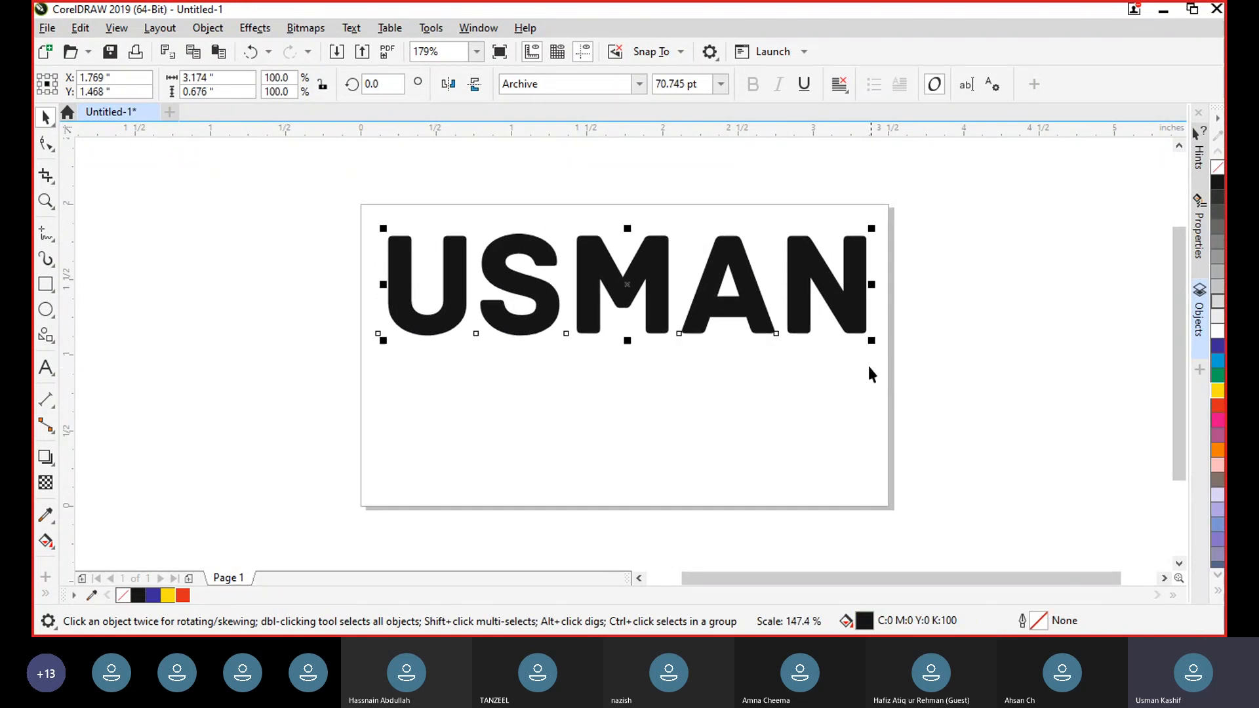
left_click(460, 408)
left_click(408, 319)
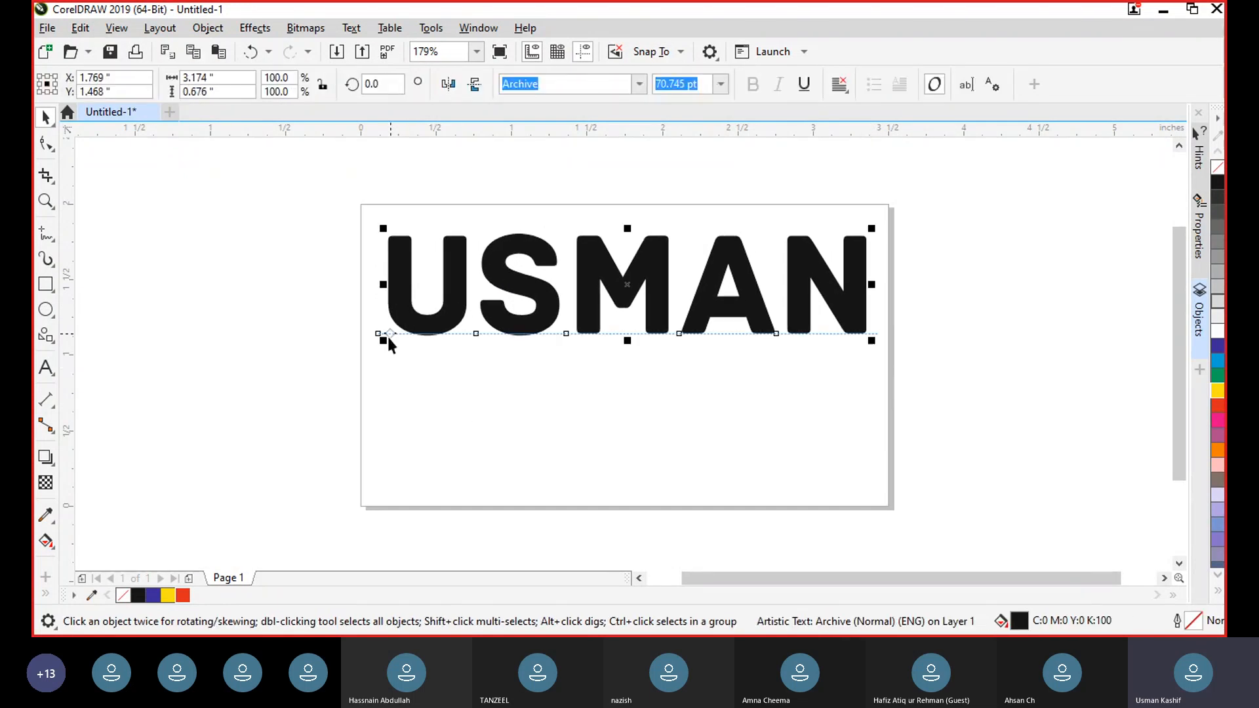
left_click_drag(384, 341, 368, 359)
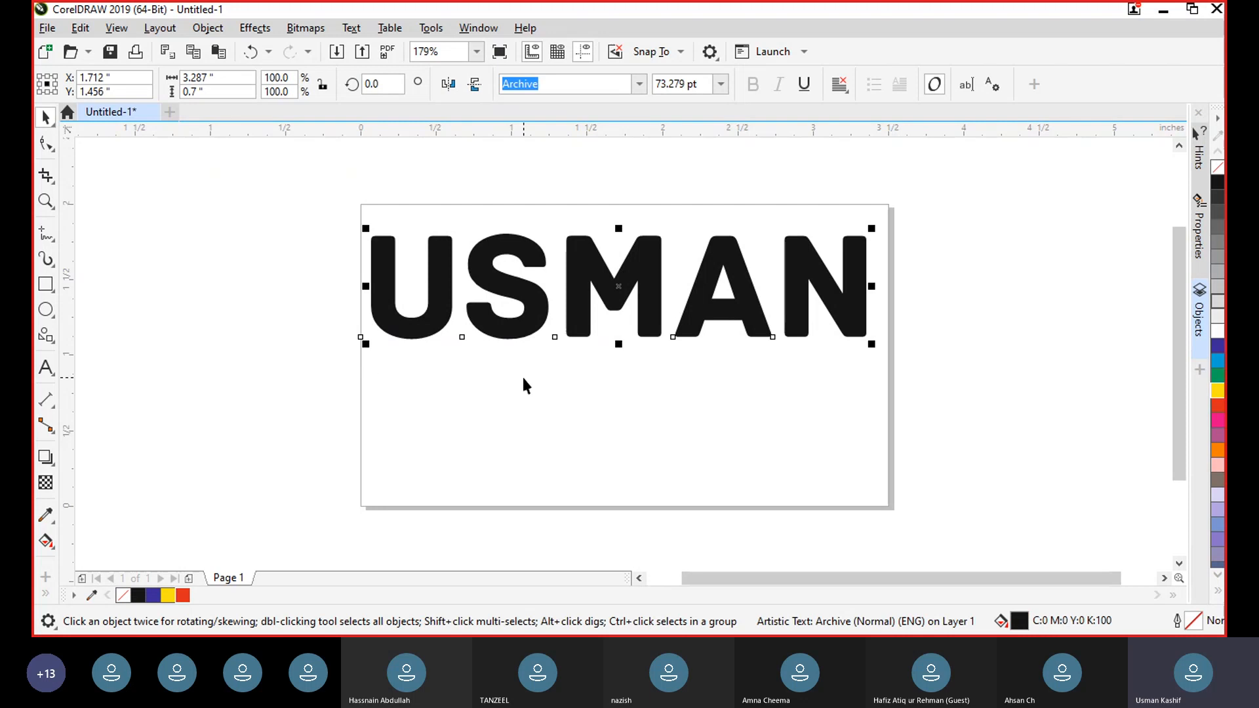
Step: Widen the name text's letter spacing with the Shape tool until the text is about 3.40 inches wide
left_click(46, 142)
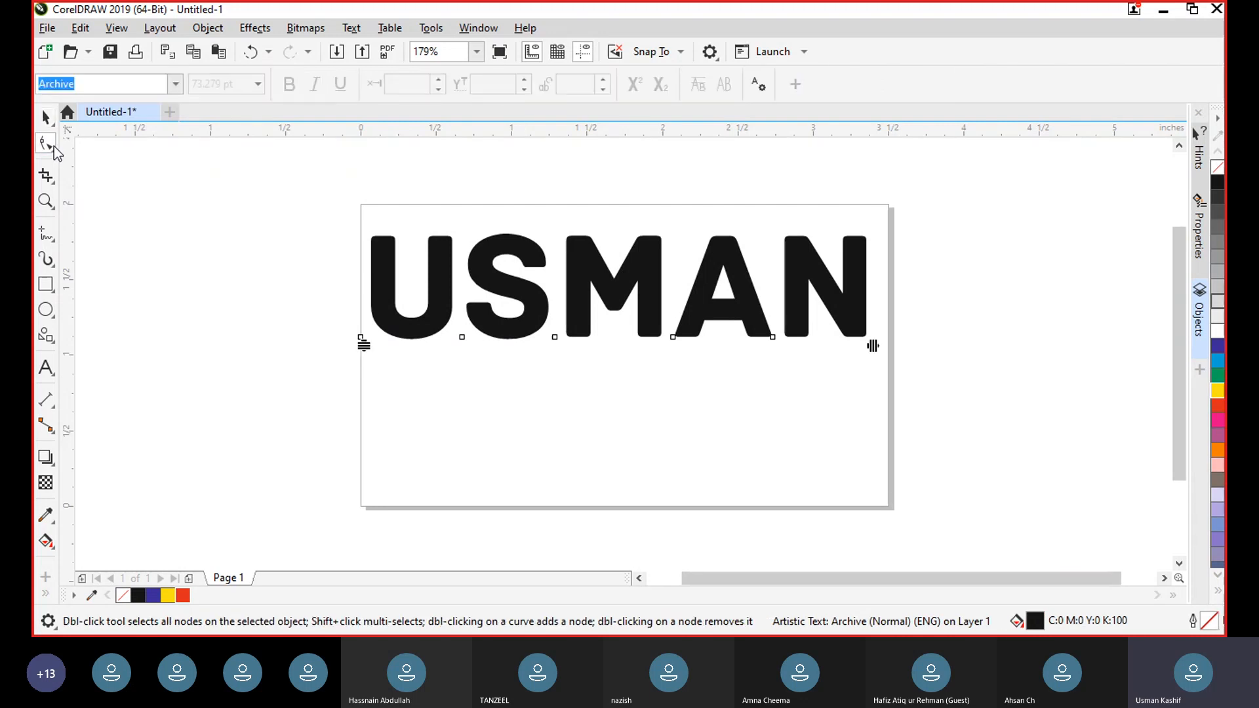
left_click_drag(361, 344, 316, 367)
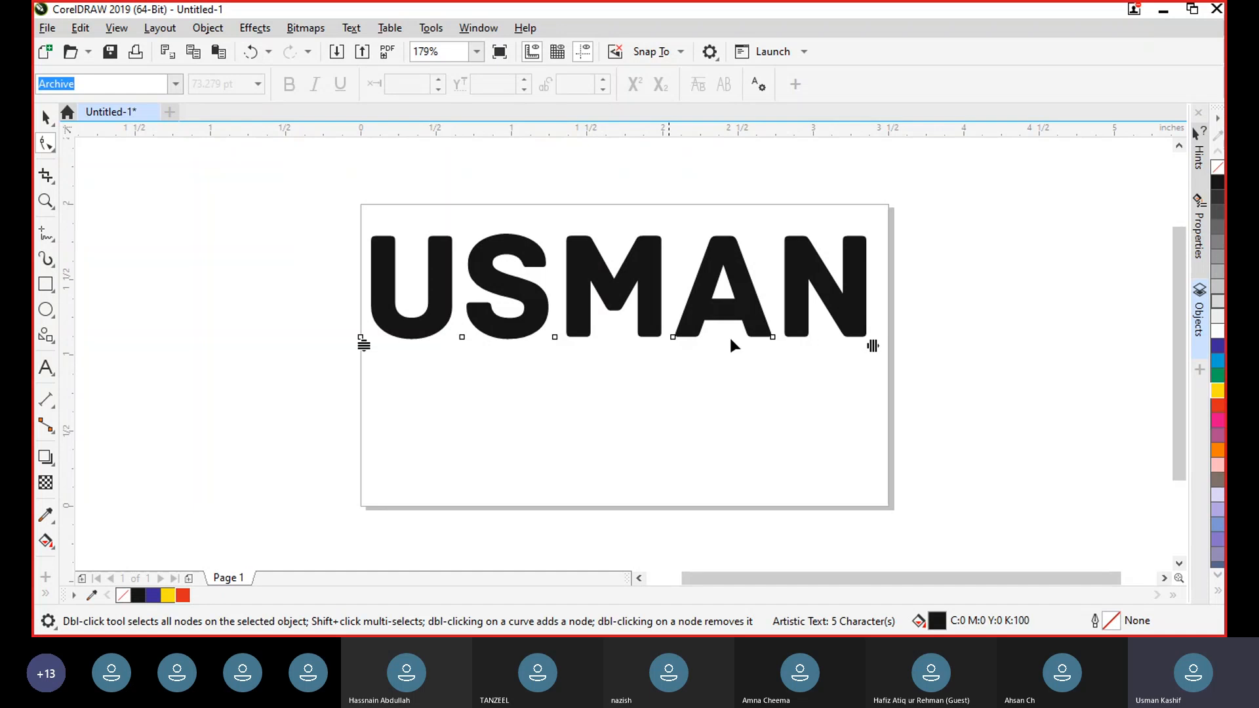
mouse_move(873, 346)
left_mouse_down()
mouse_move(761, 337)
mouse_move(924, 318)
mouse_move(812, 323)
mouse_move(884, 326)
left_mouse_up()
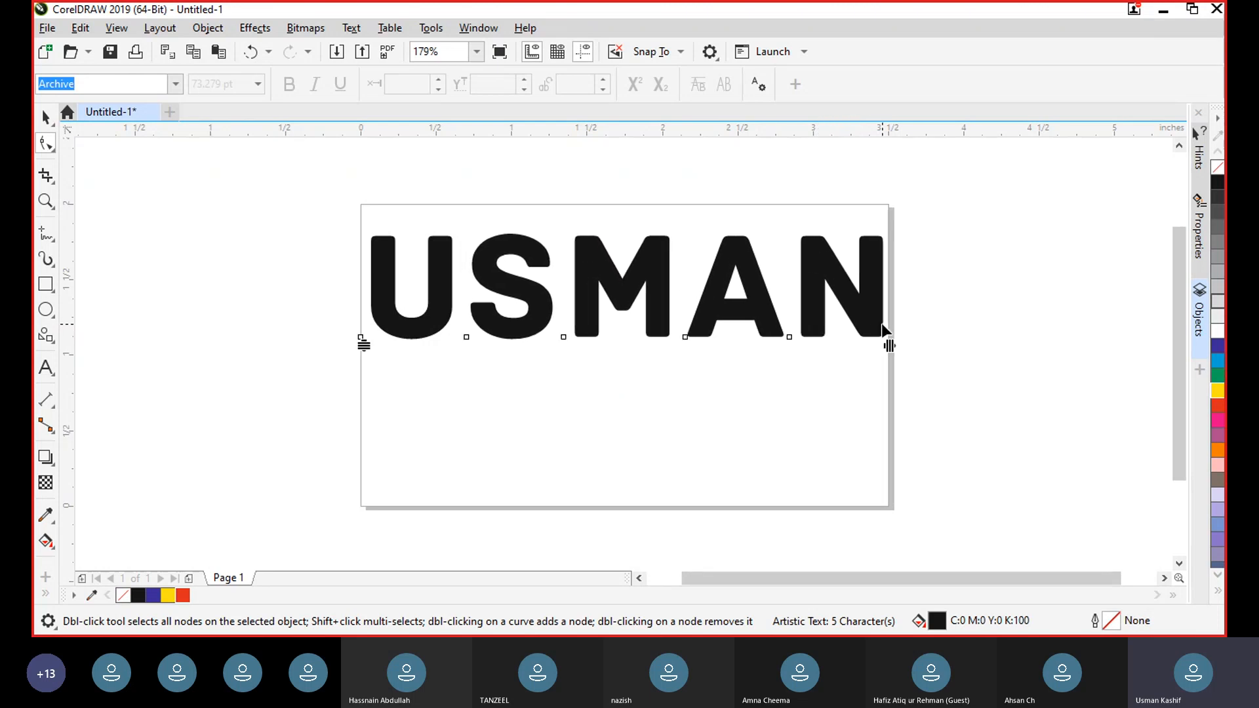
Step: Fill the name text with yellow, trying magenta before returning to yellow
left_click(45, 118)
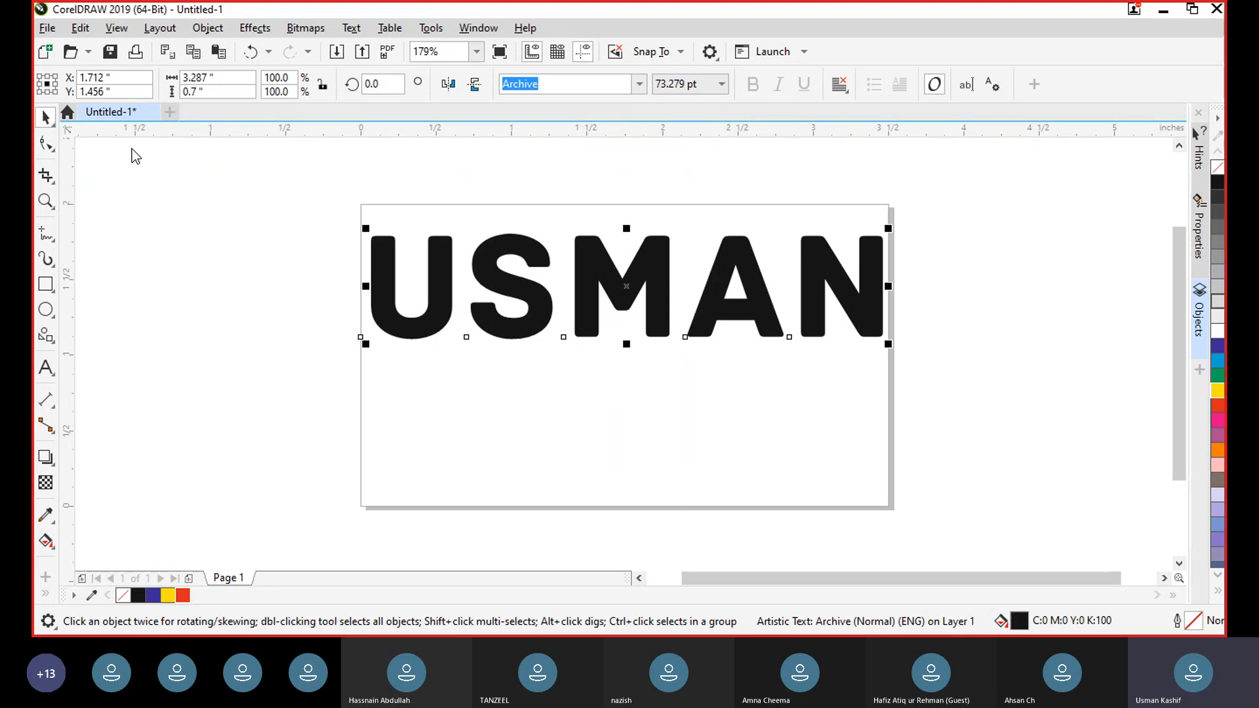
left_click(1219, 391)
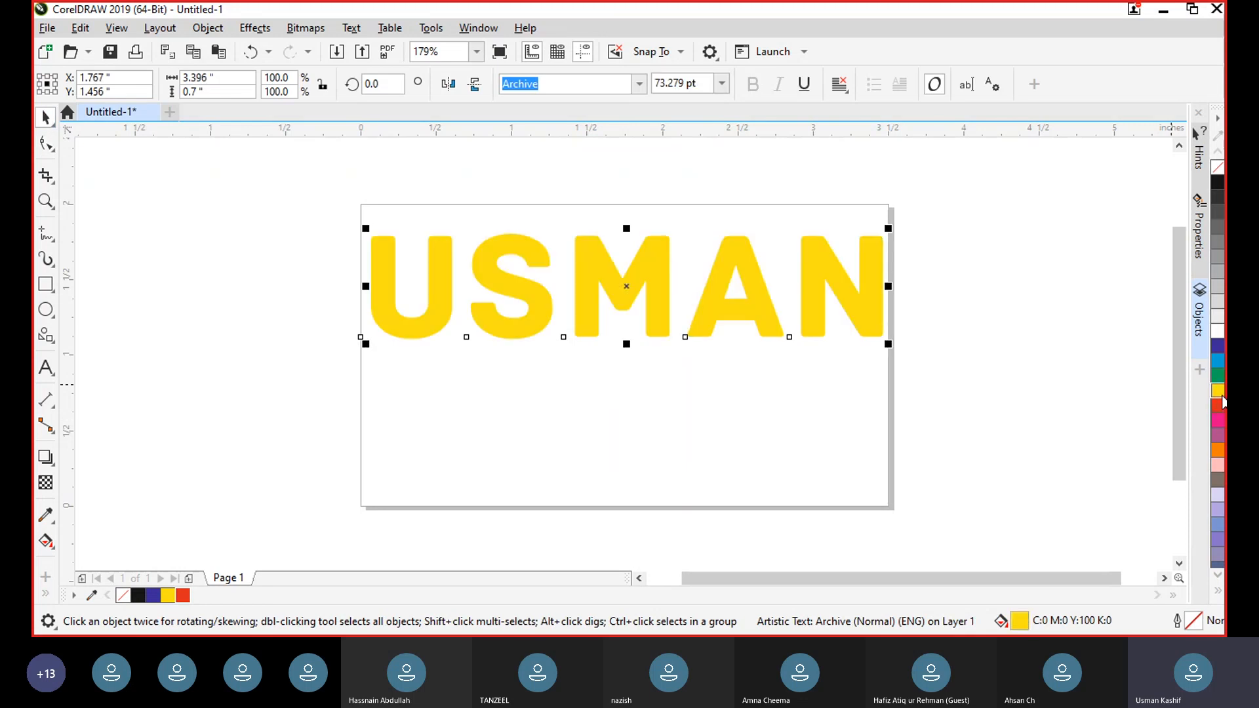
left_click(1218, 420)
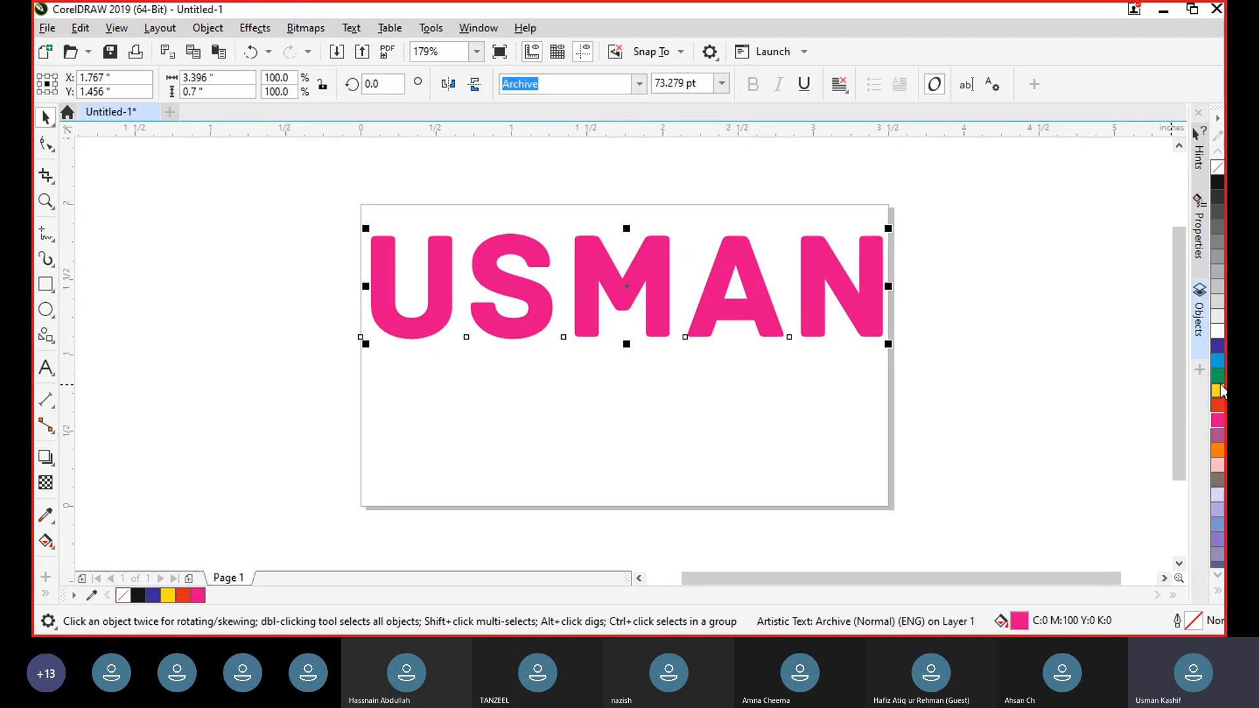
left_click(1218, 391)
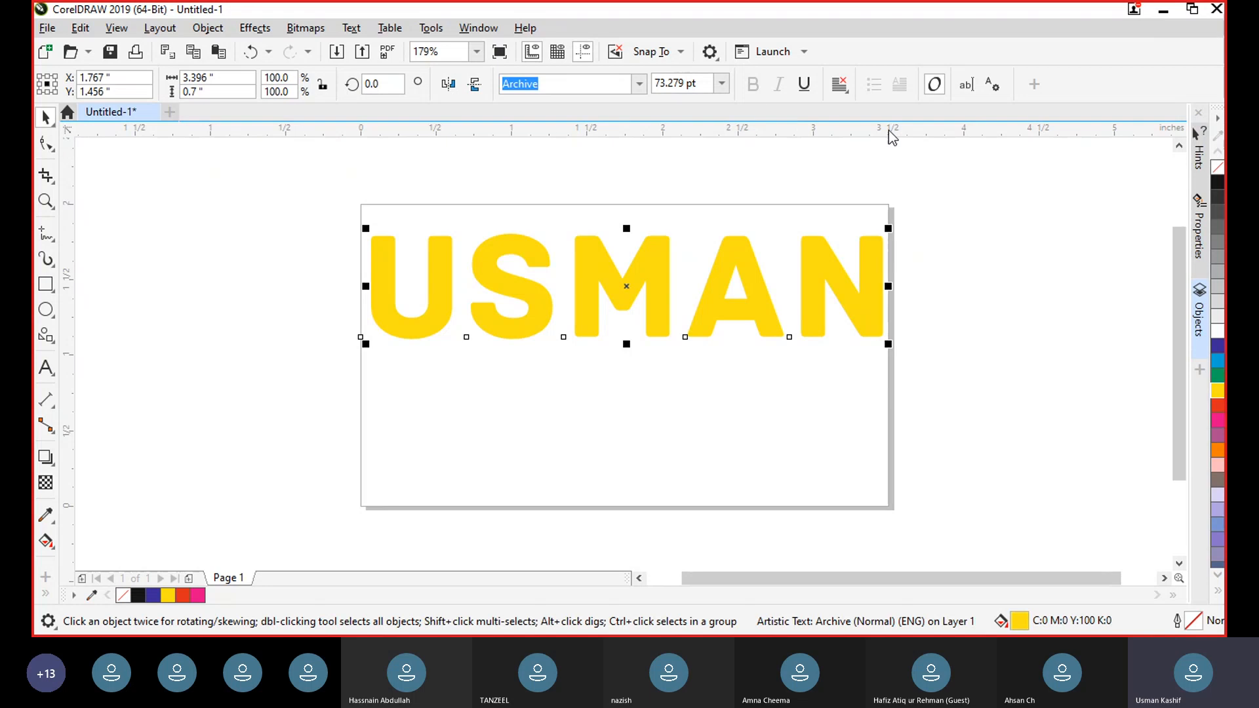
double_click(1177, 621)
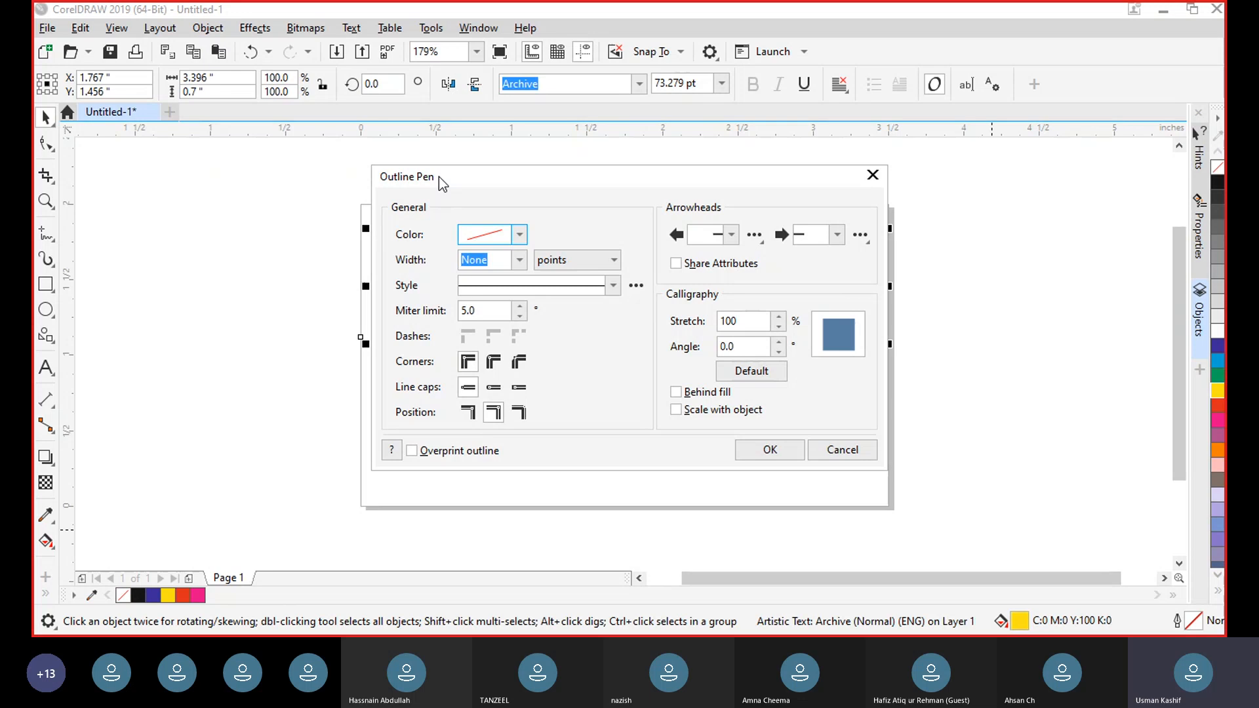
left_click_drag(438, 176, 633, 185)
left_click(1068, 186)
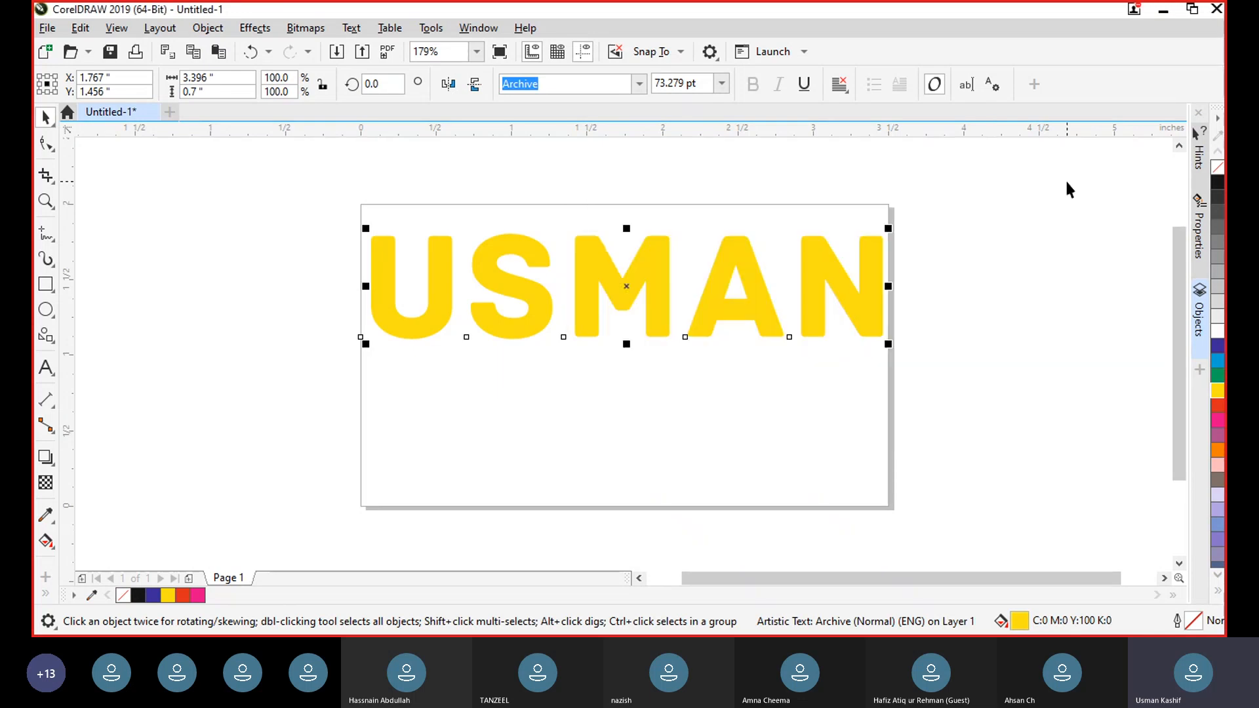
Step: Move the yellow name text up to the page's top edge and try to draw a paragraph text frame below it
left_click_drag(662, 280, 663, 253)
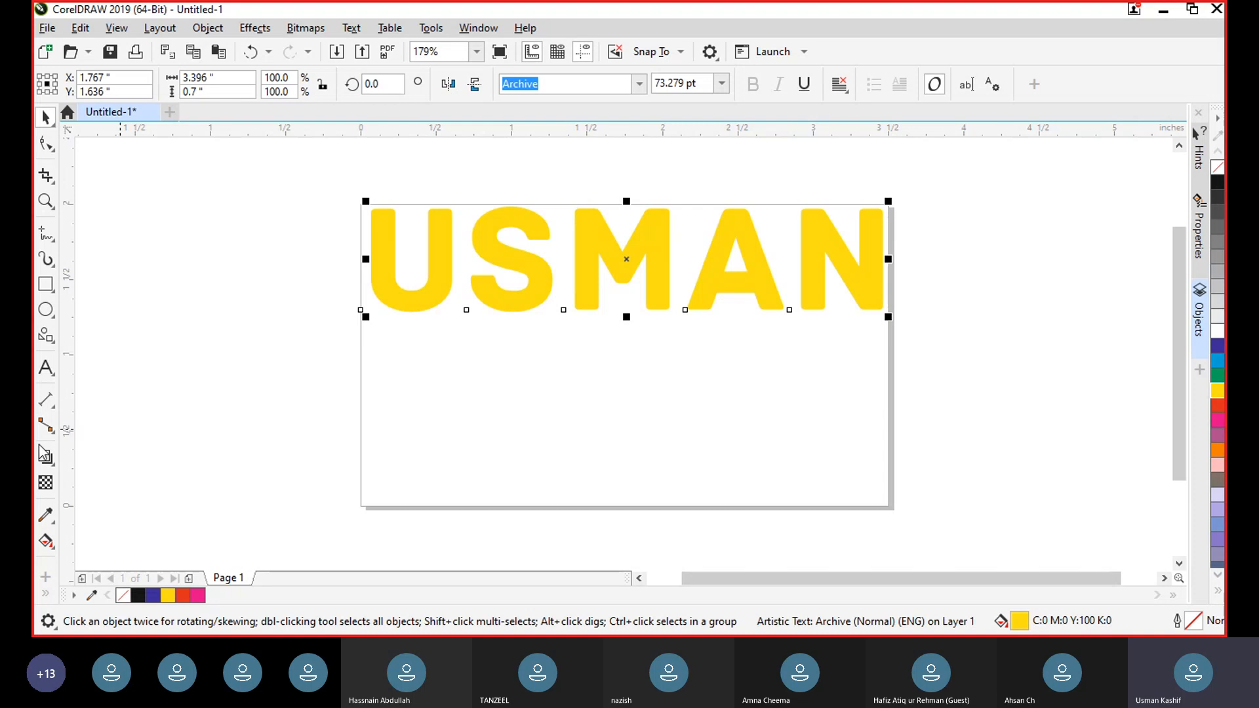
left_click(45, 369)
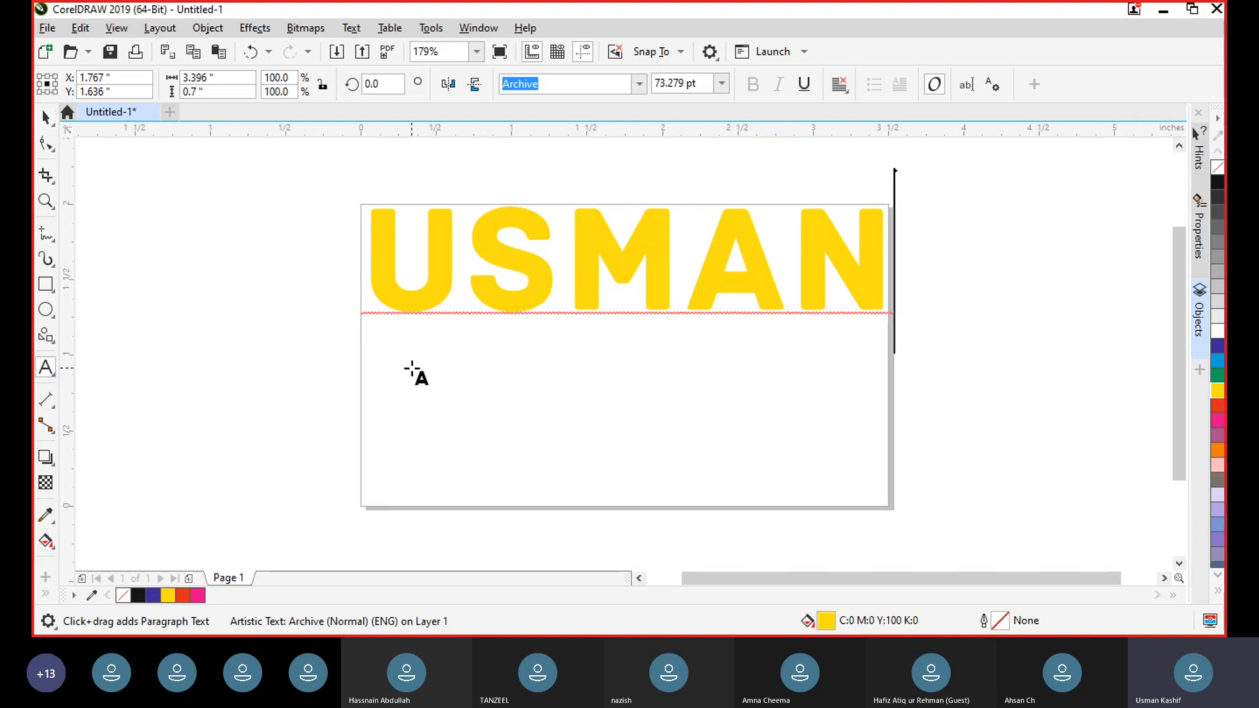
left_click_drag(379, 344, 557, 483)
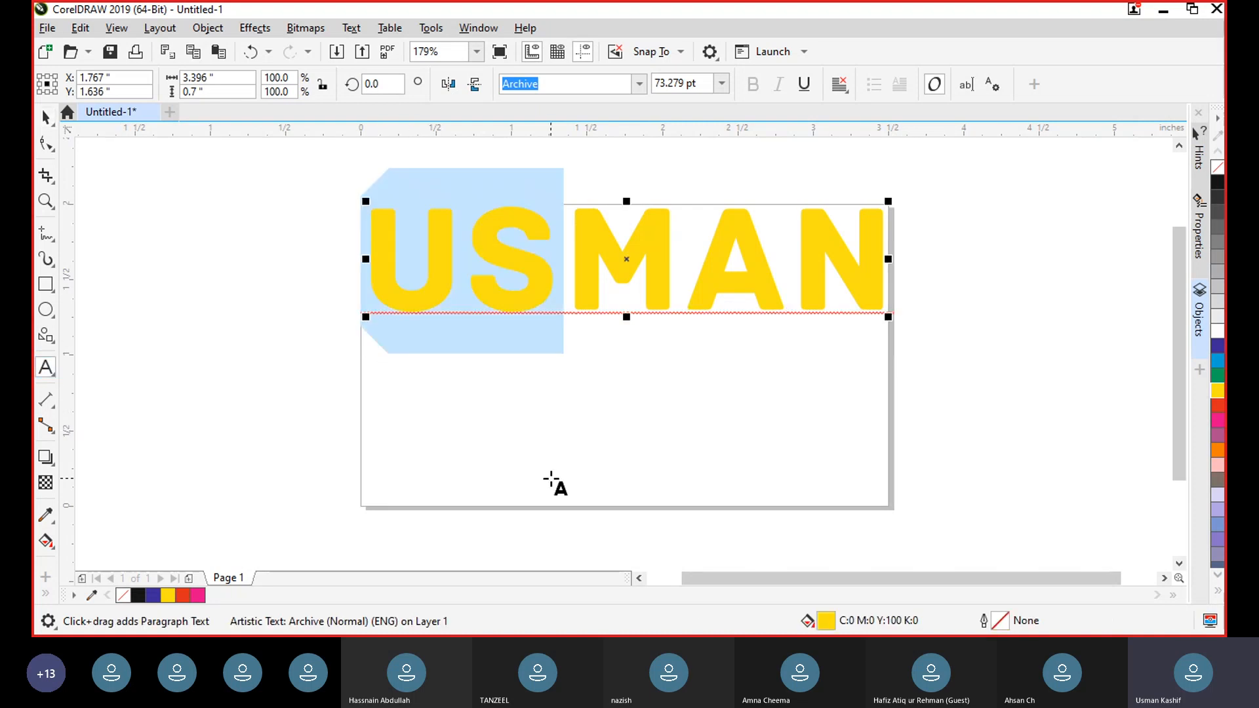
Step: Delete the yellow name text from the page
left_click(45, 117)
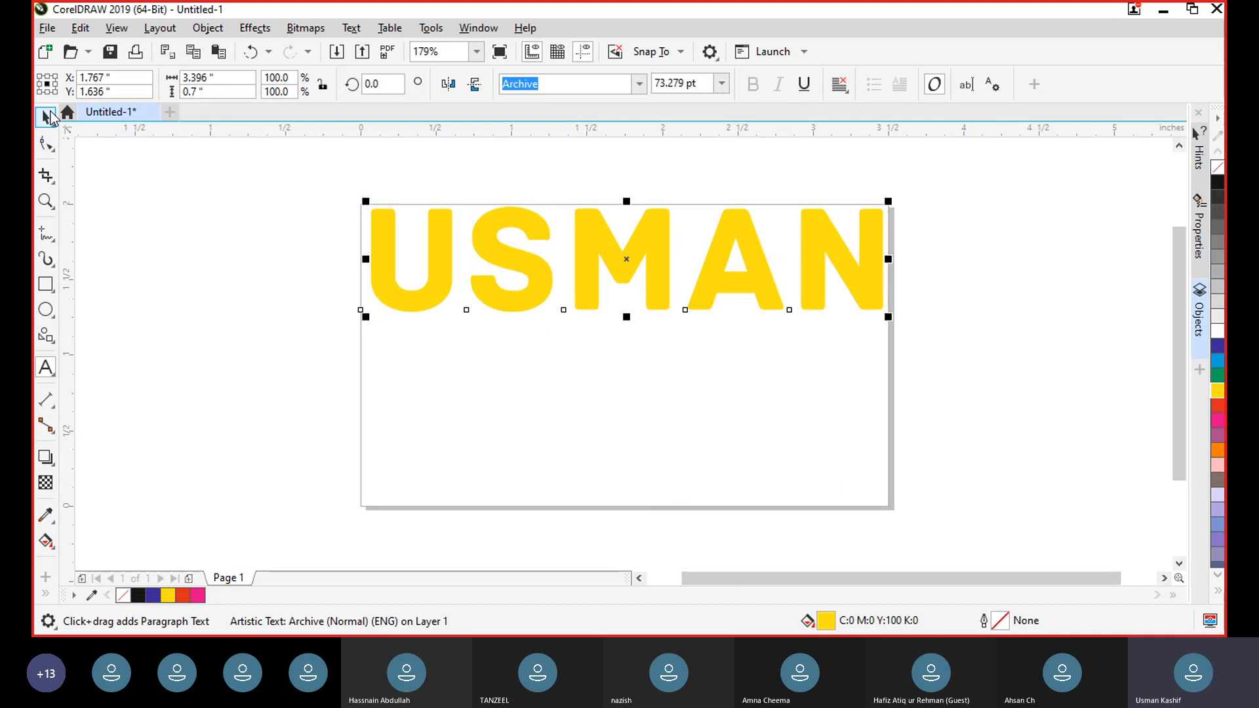
key("Delete")
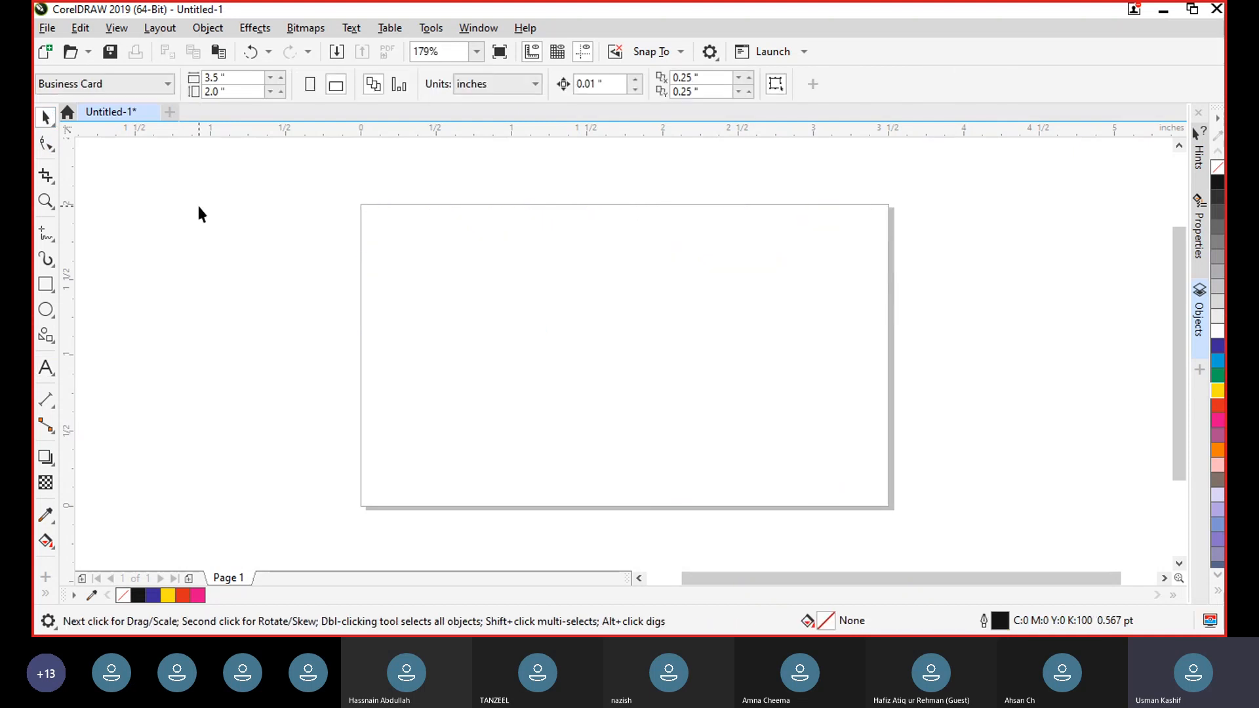
Step: Draw a paragraph text frame about 3.15 by 1.50 inches on the page and fill it with three lines of placeholder text
left_click(45, 368)
left_click_drag(381, 244, 855, 470)
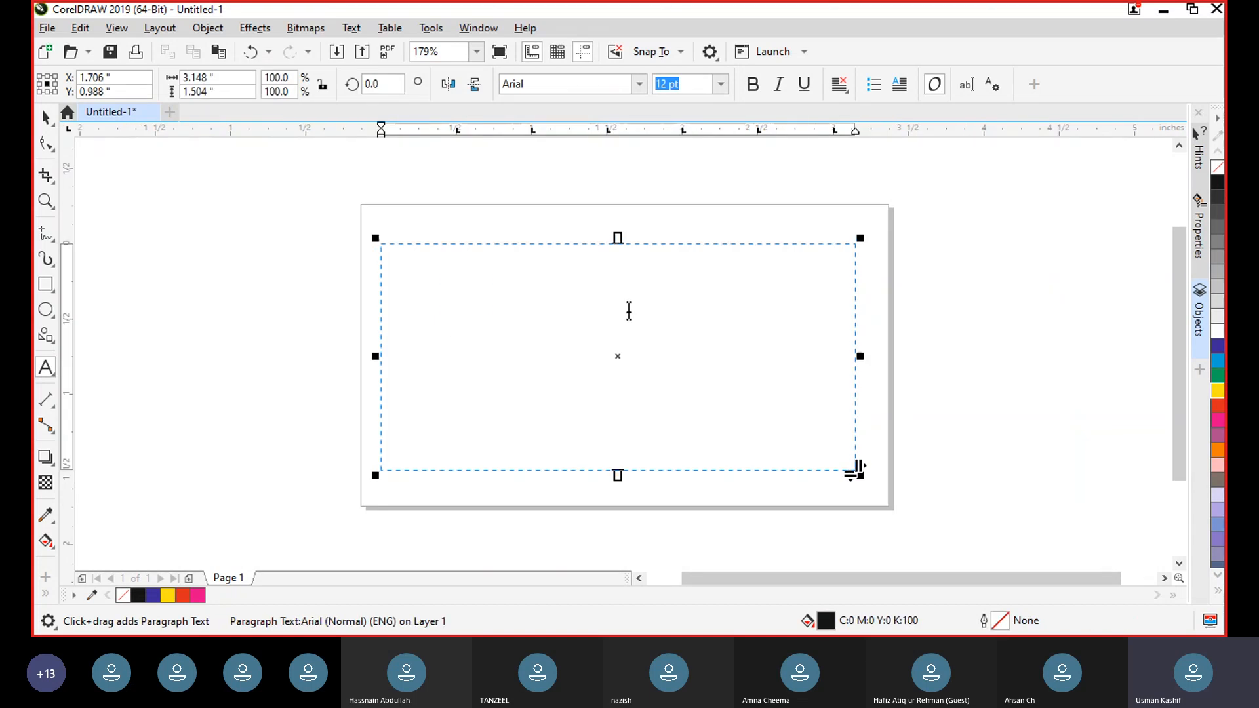
type("asdf;lasdf;lasdkf;ask ")
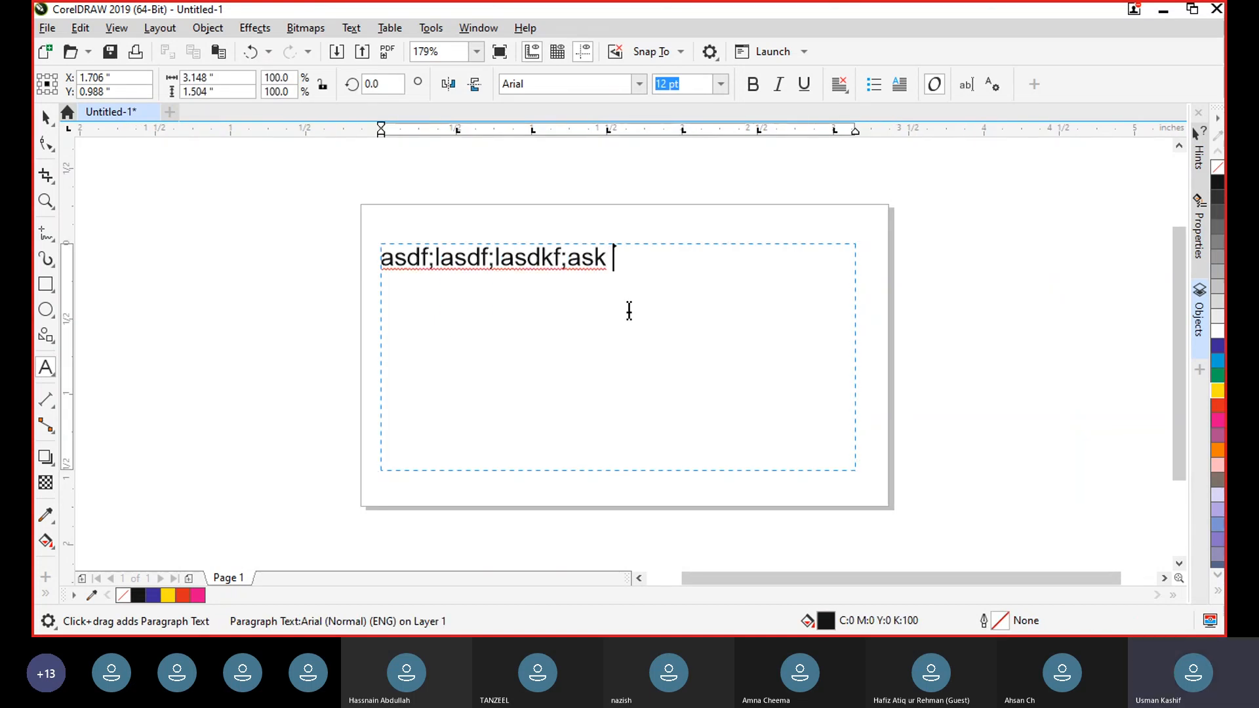
type("asd;fasdf ;laksd;fasd ")
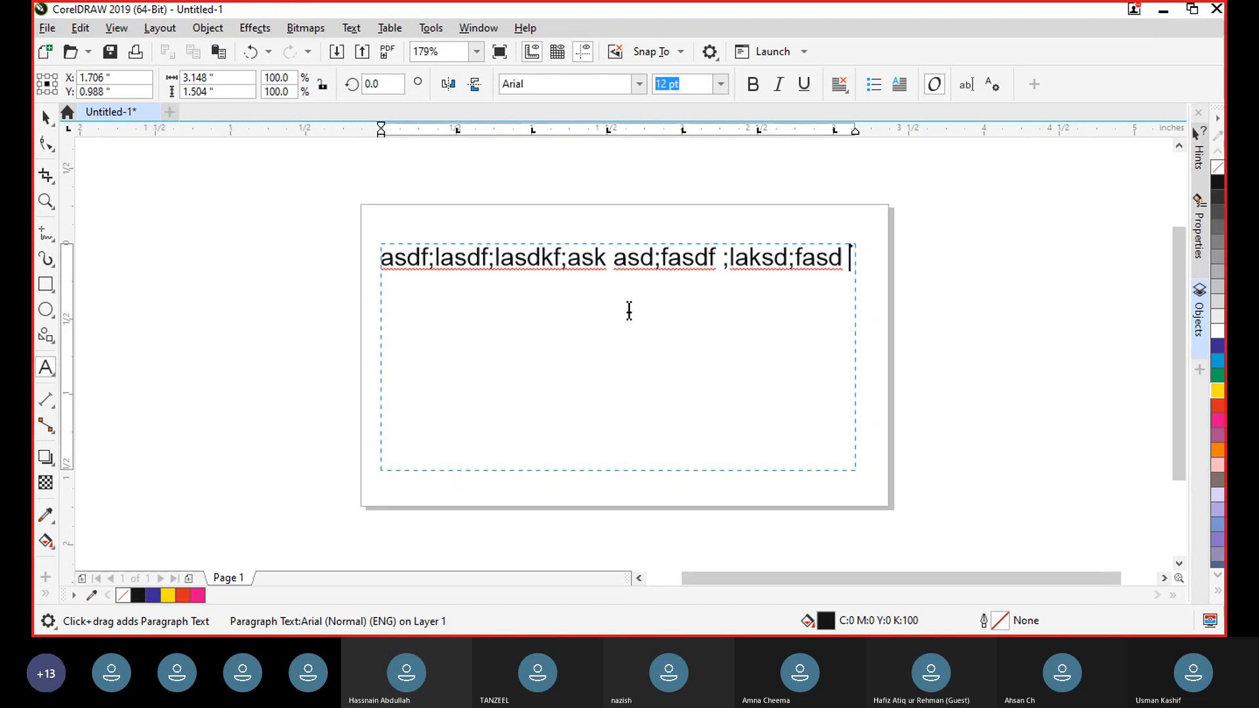
type("a;lsdkfa;skdf ;lkas;dfk; ;lka;s")
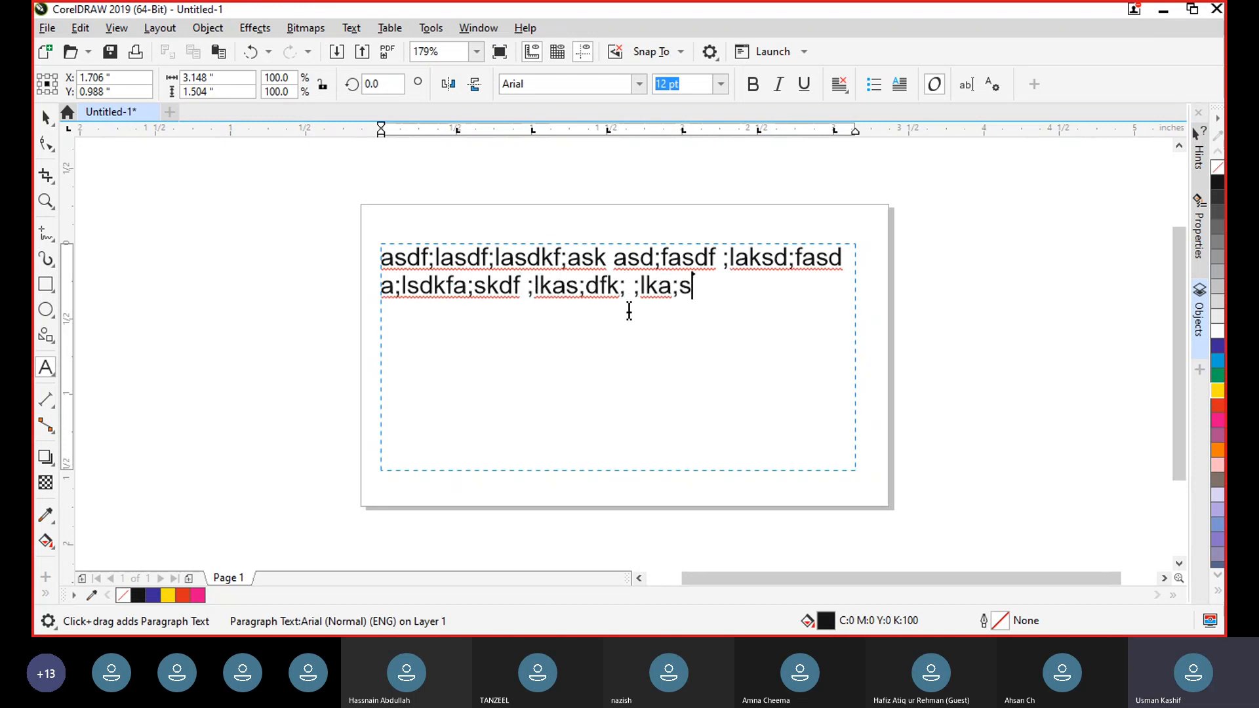
type("dkf l;ka;sdflka; ;alsdkkf; asdf")
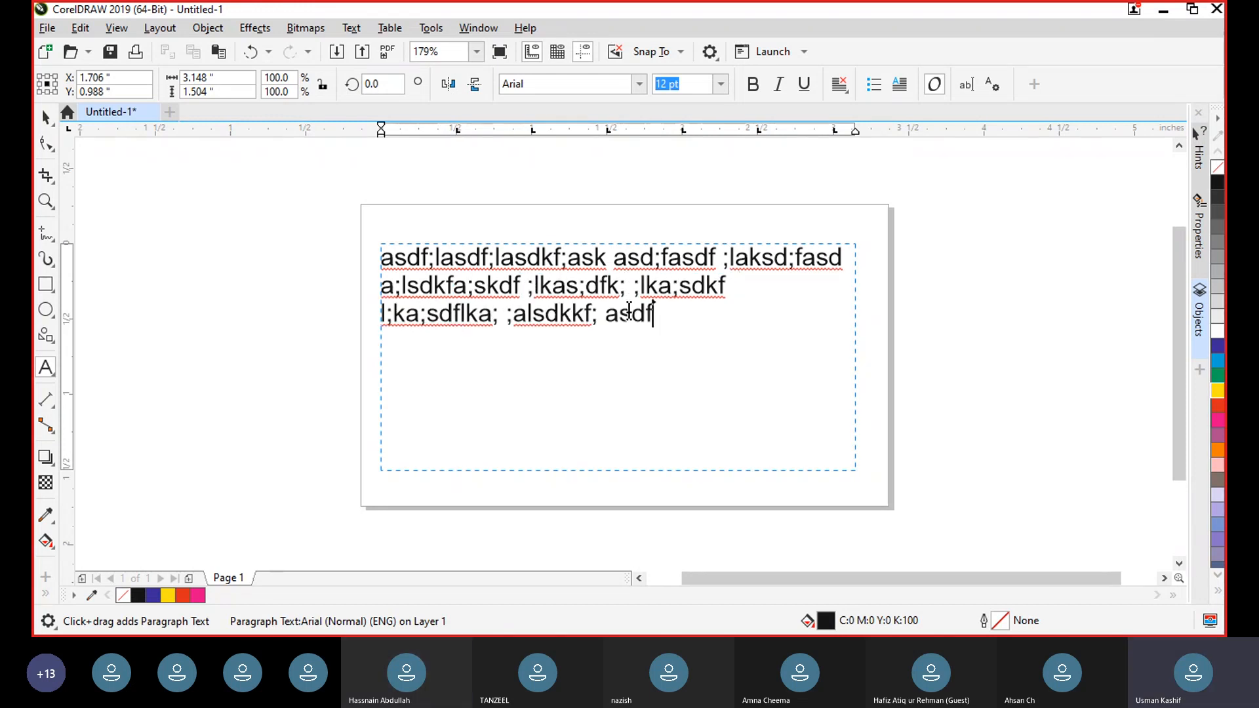
Step: Apply Full Justify alignment to all the text in the paragraph frame
key("ctrl+a")
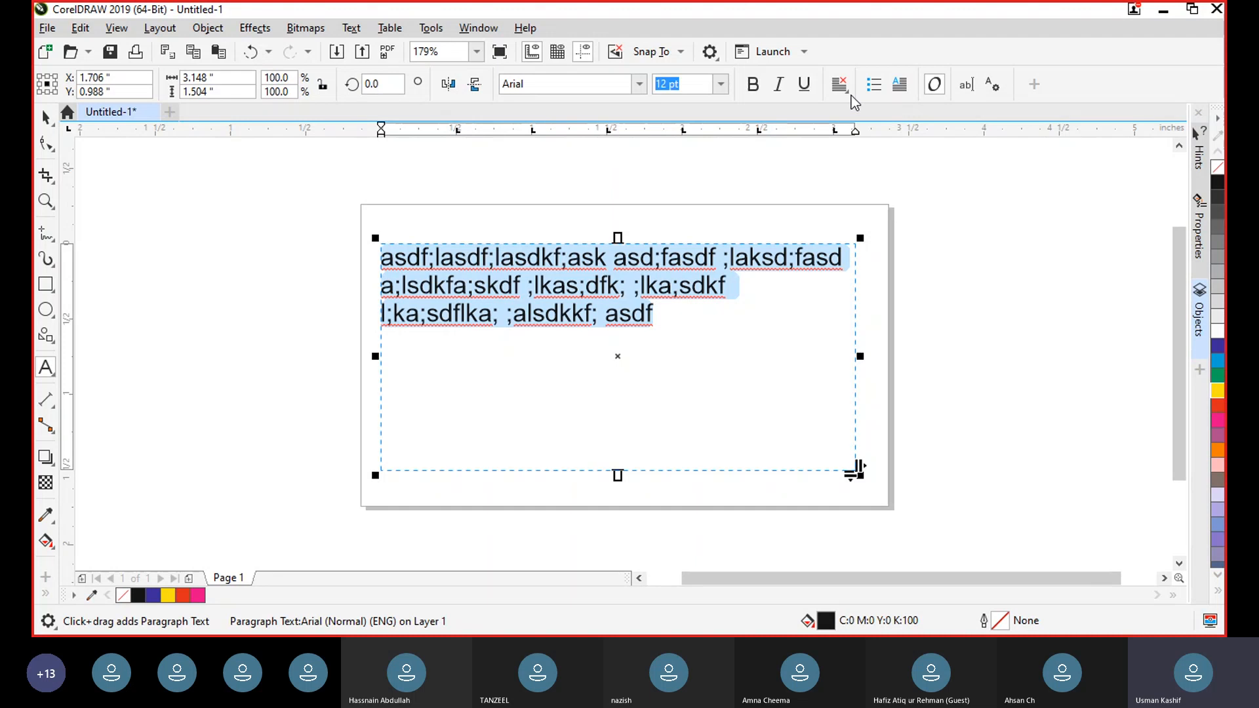
left_click(844, 91)
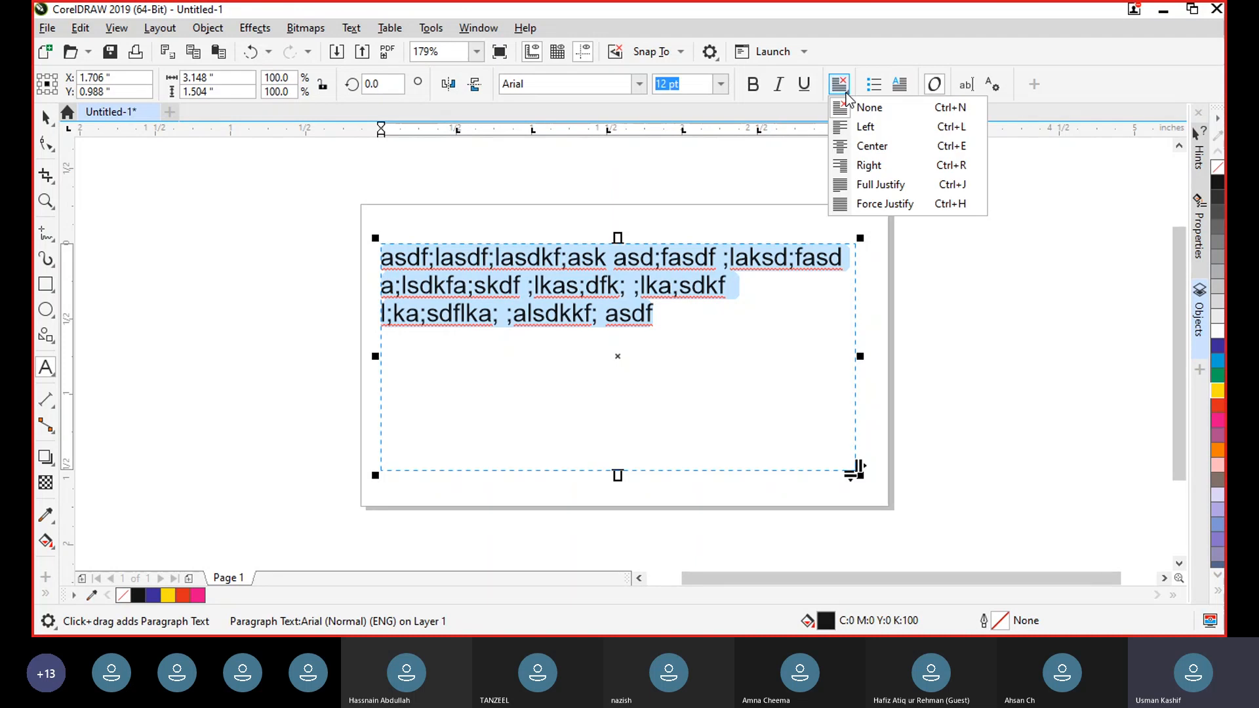
left_click(859, 190)
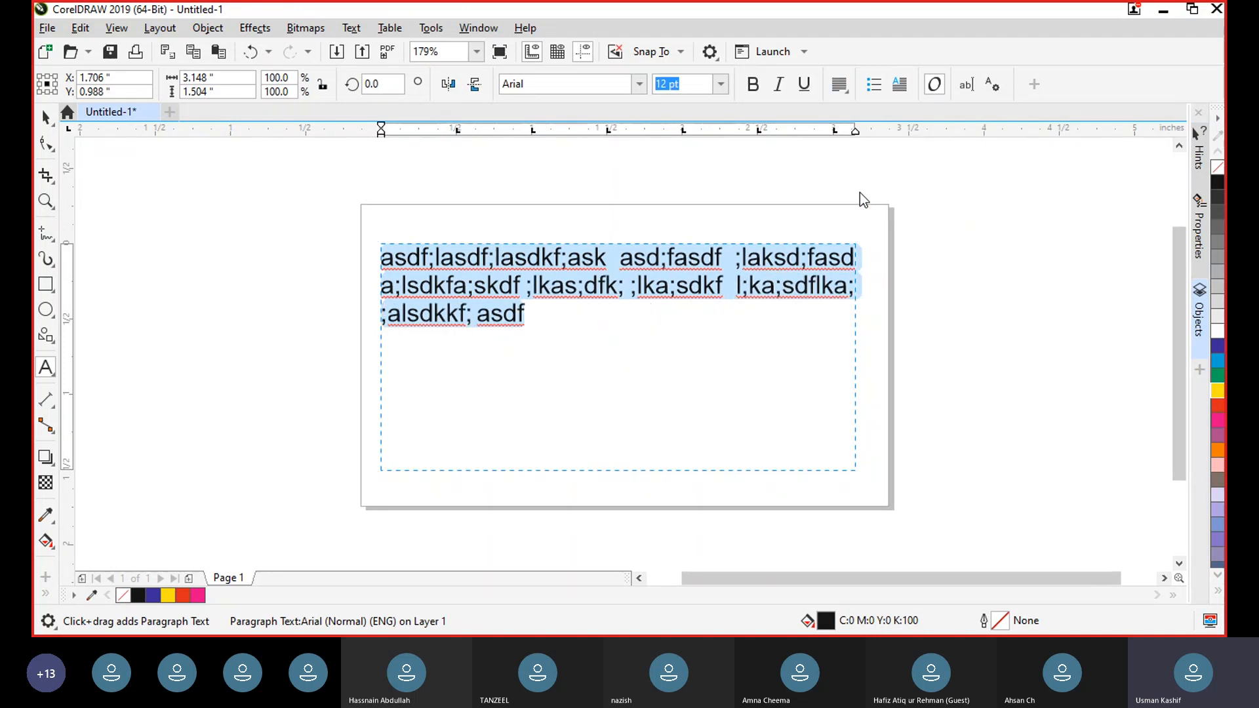
left_click(45, 117)
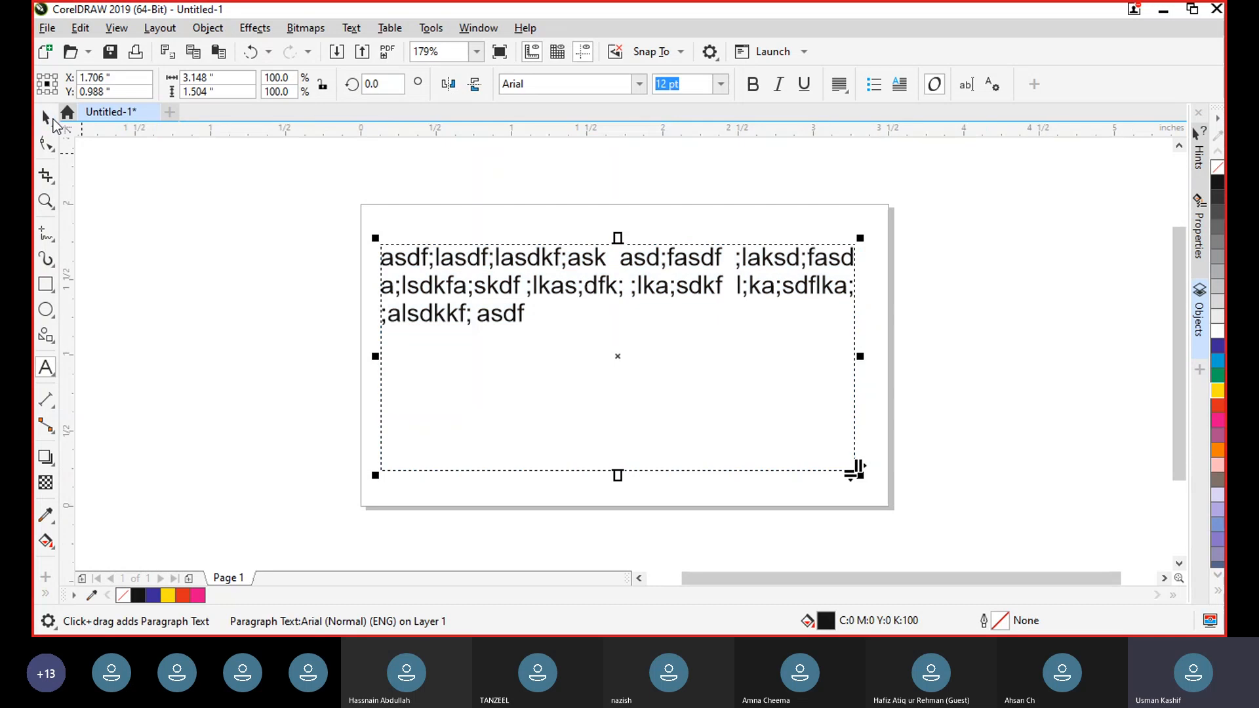
left_click(208, 246)
Step: Shorten the paragraph text frame to about 0.66 inches high and move it to the lower half of the page
left_click_drag(496, 300, 514, 336)
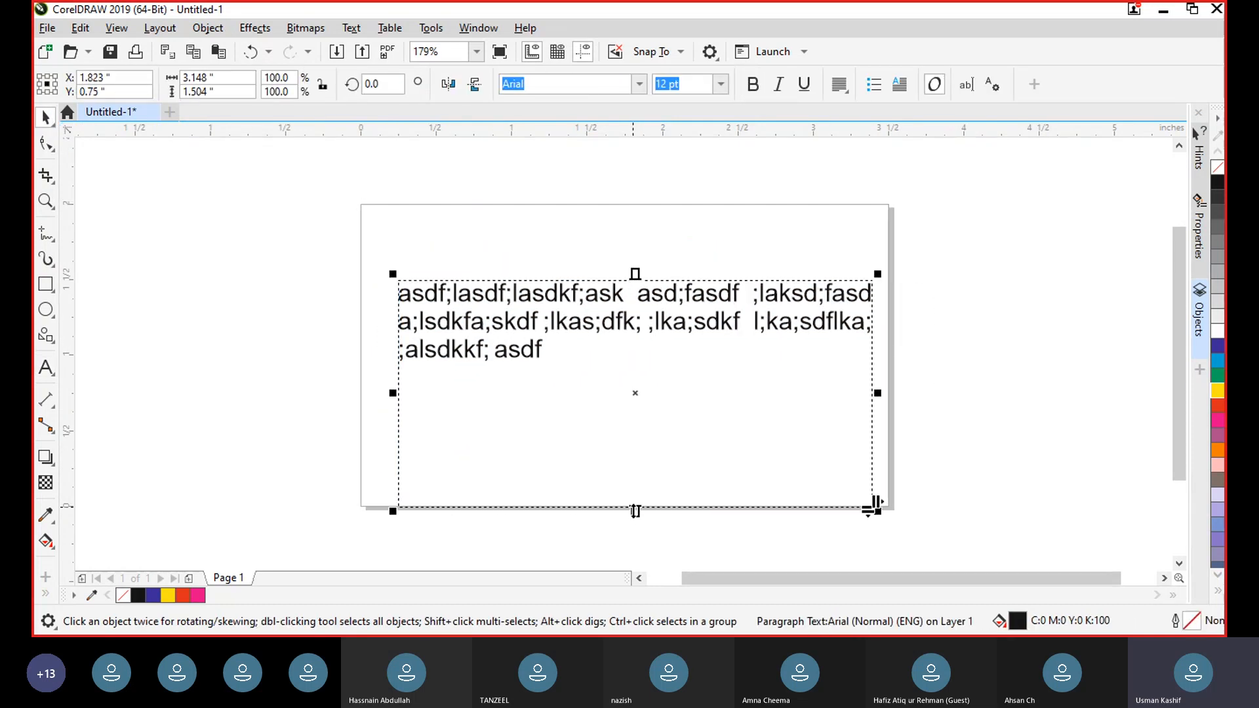
left_click_drag(636, 514, 620, 384)
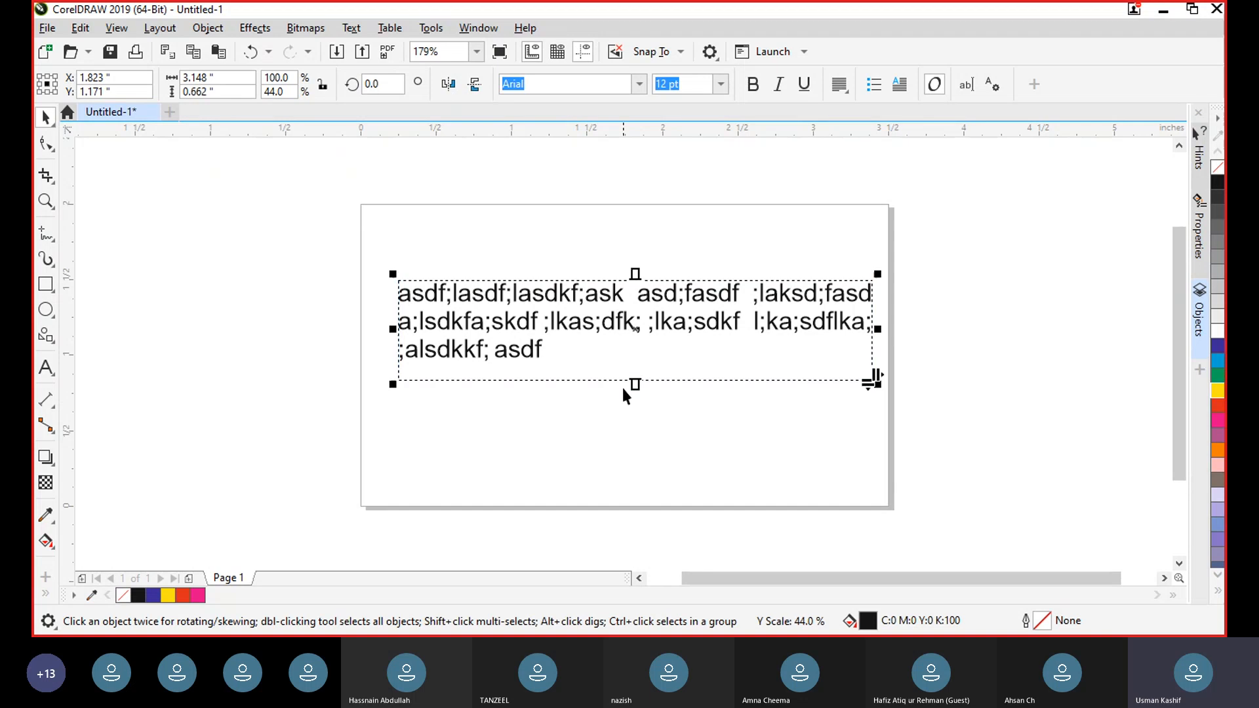
left_click(452, 441)
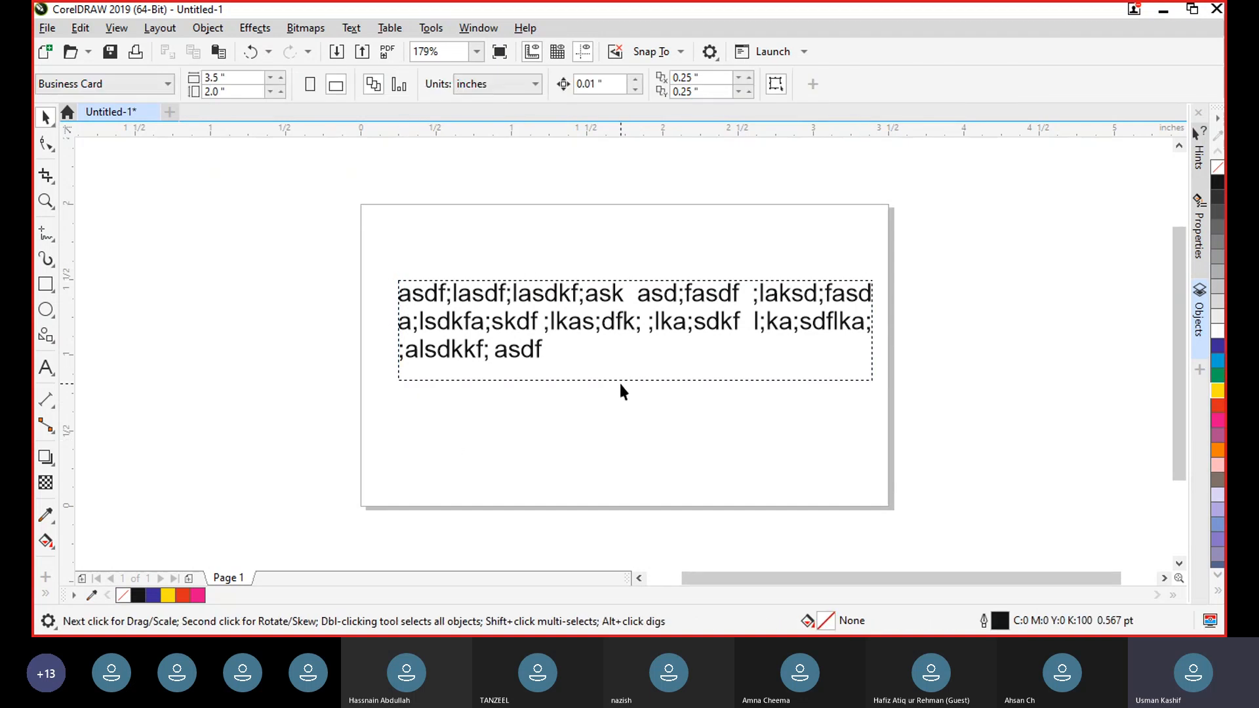
left_click_drag(518, 317, 513, 392)
left_click(275, 345)
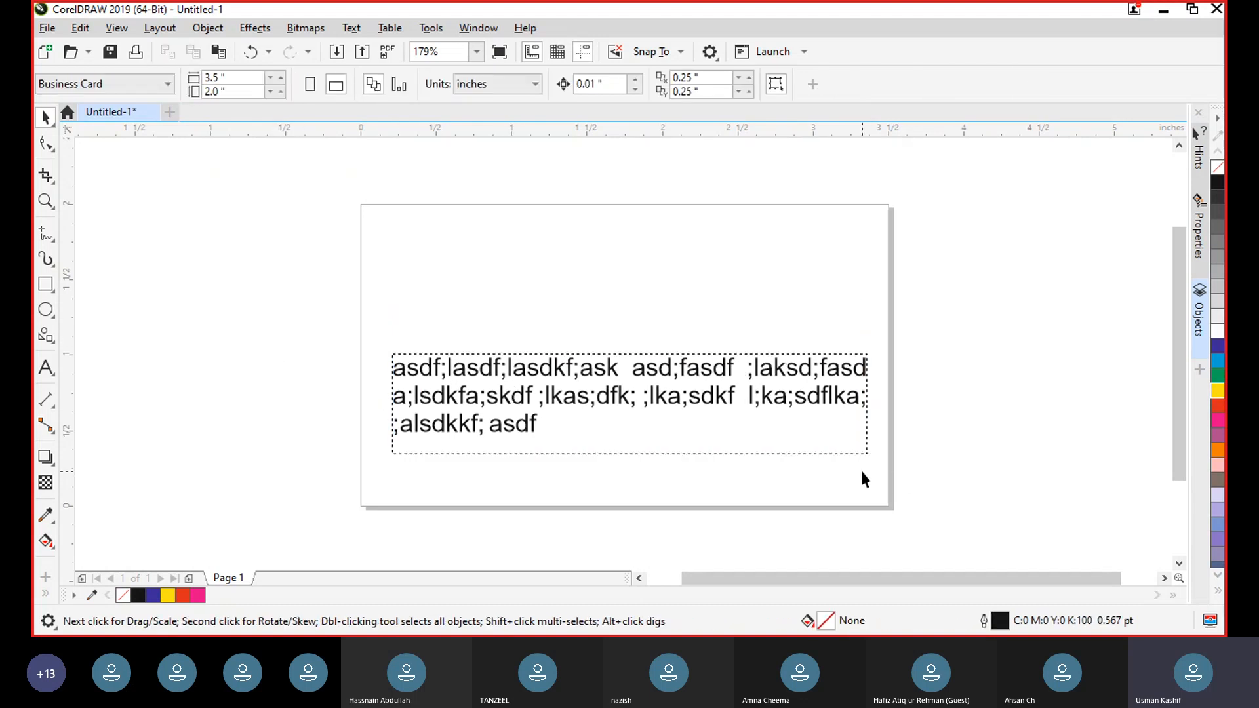
left_click_drag(873, 472, 372, 317)
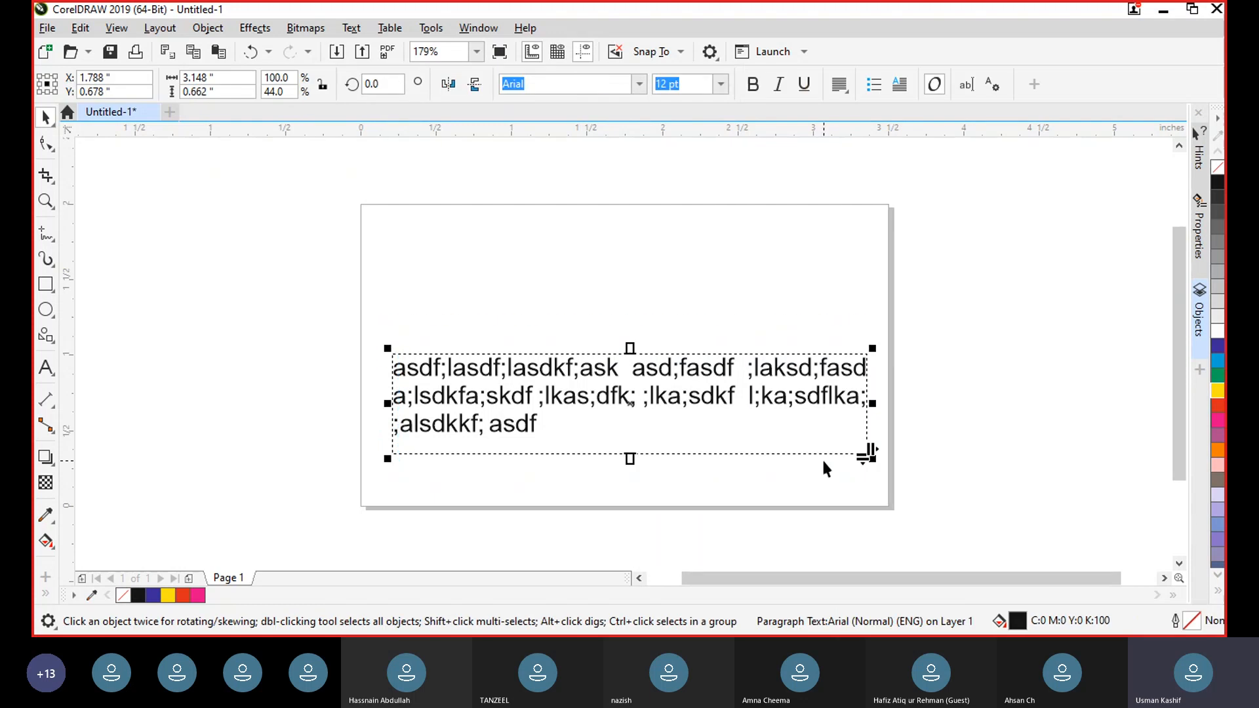
left_click(971, 436)
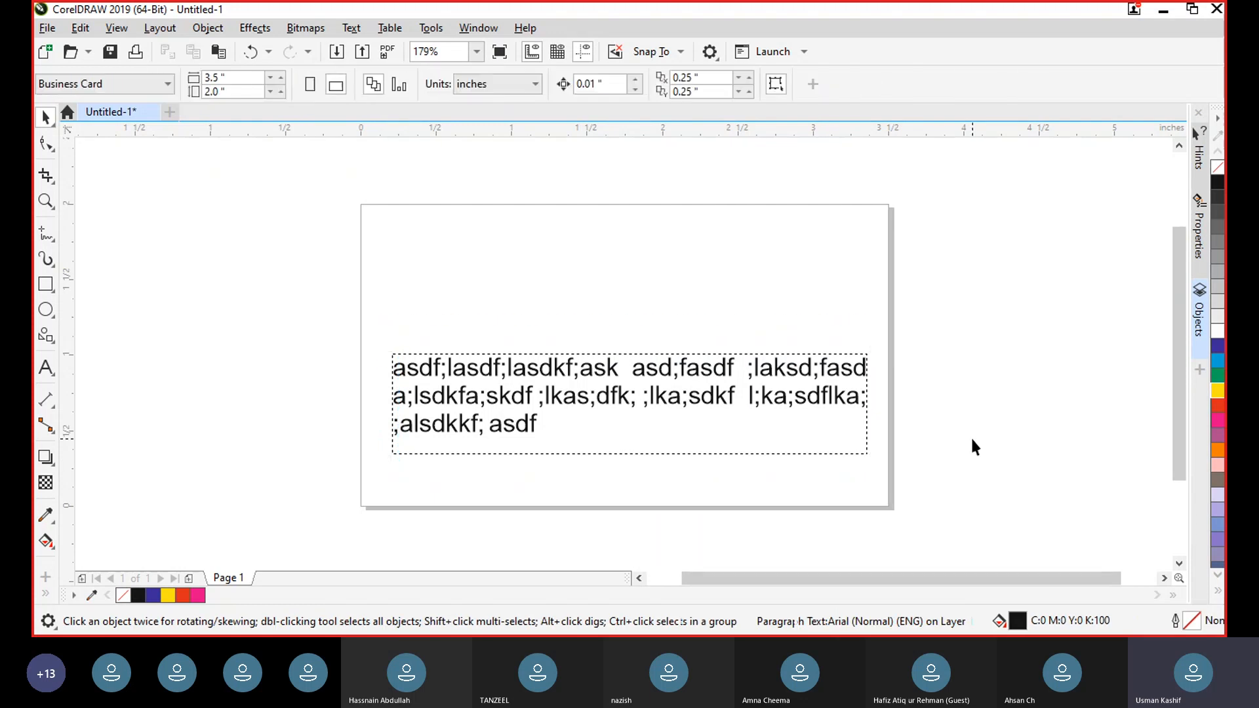
Step: Delete the justified paragraph text from the page
left_click(581, 371)
key("Delete")
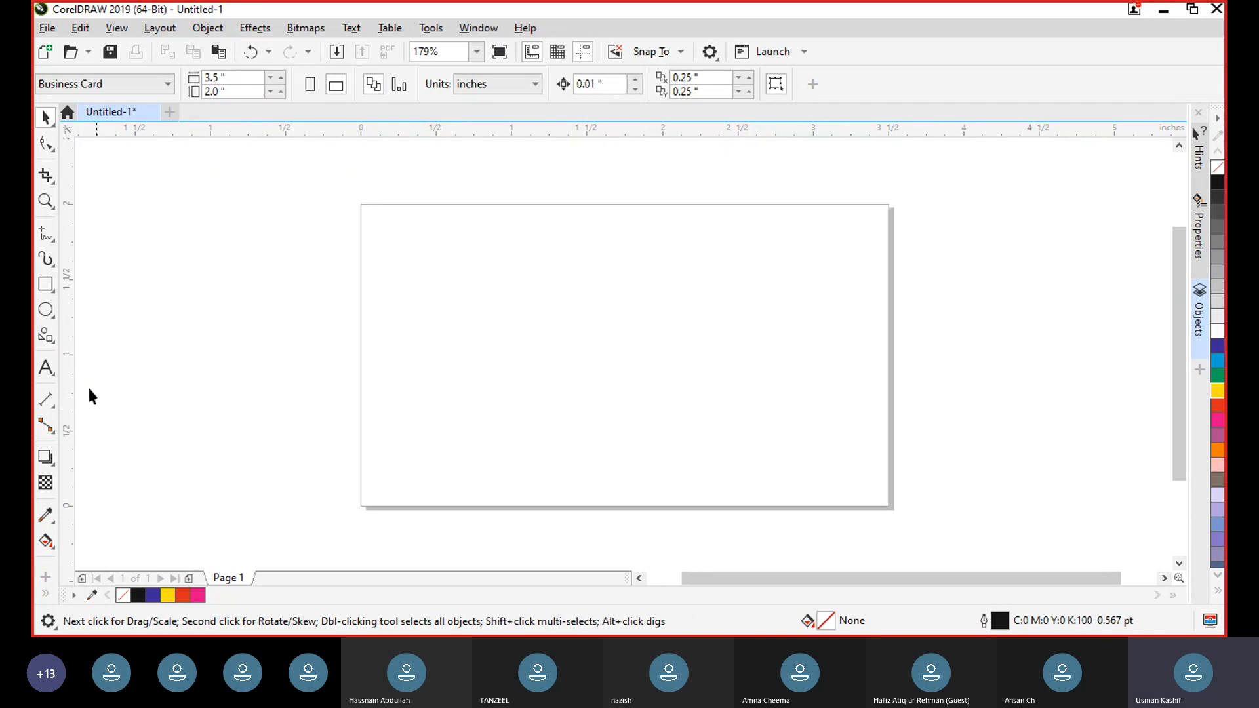
left_click(45, 284)
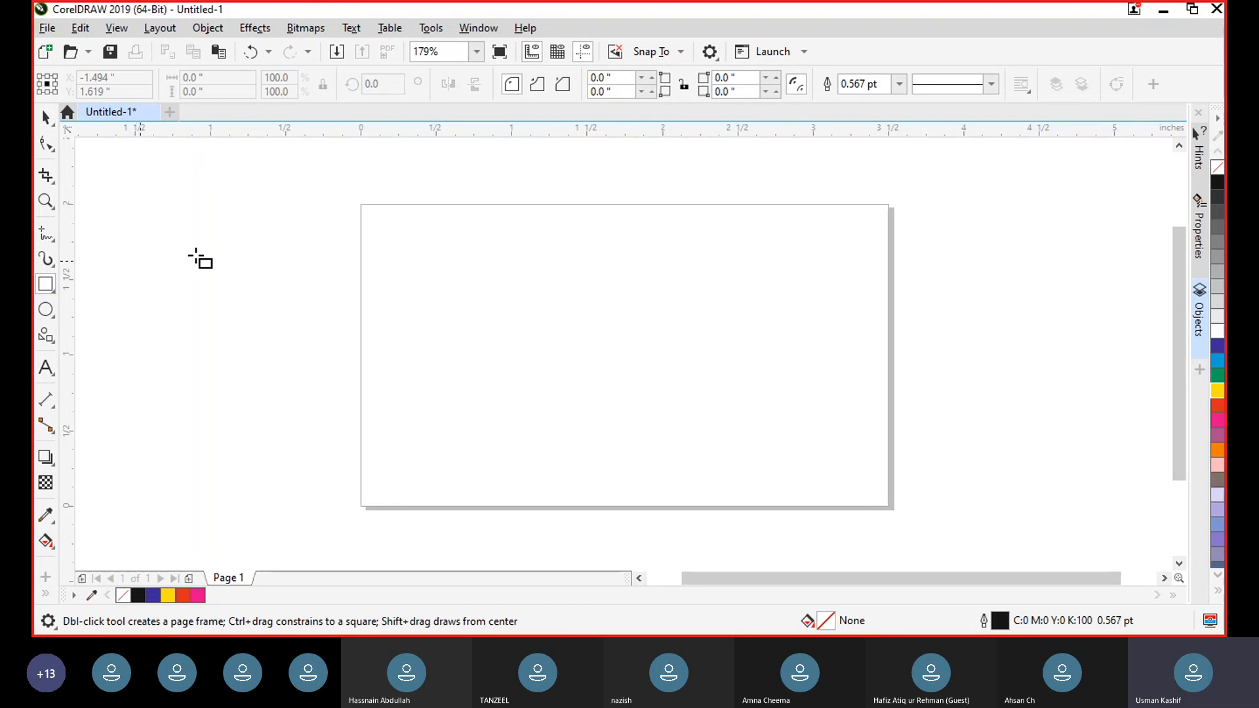
left_click(45, 116)
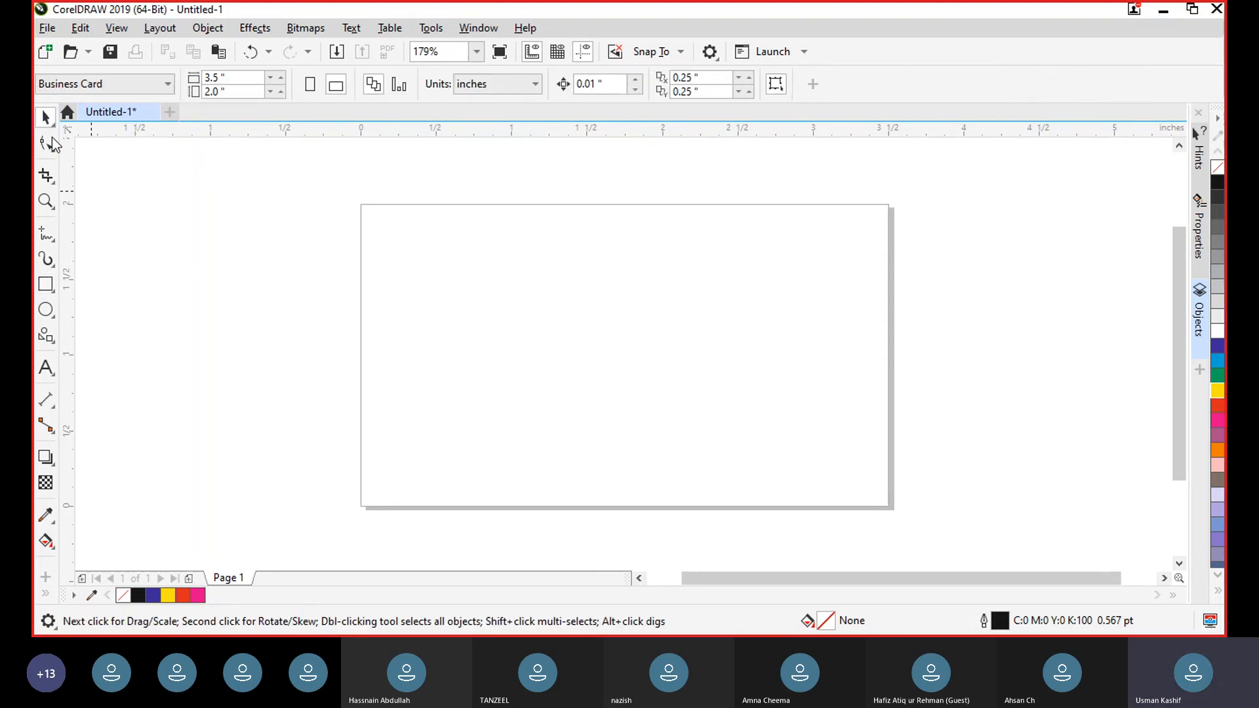
Step: Add artistic text reading Up, Bottom, Left and Rigt on four lines beside the page, and shift it slightly away from the page
left_click(46, 369)
left_click(160, 282)
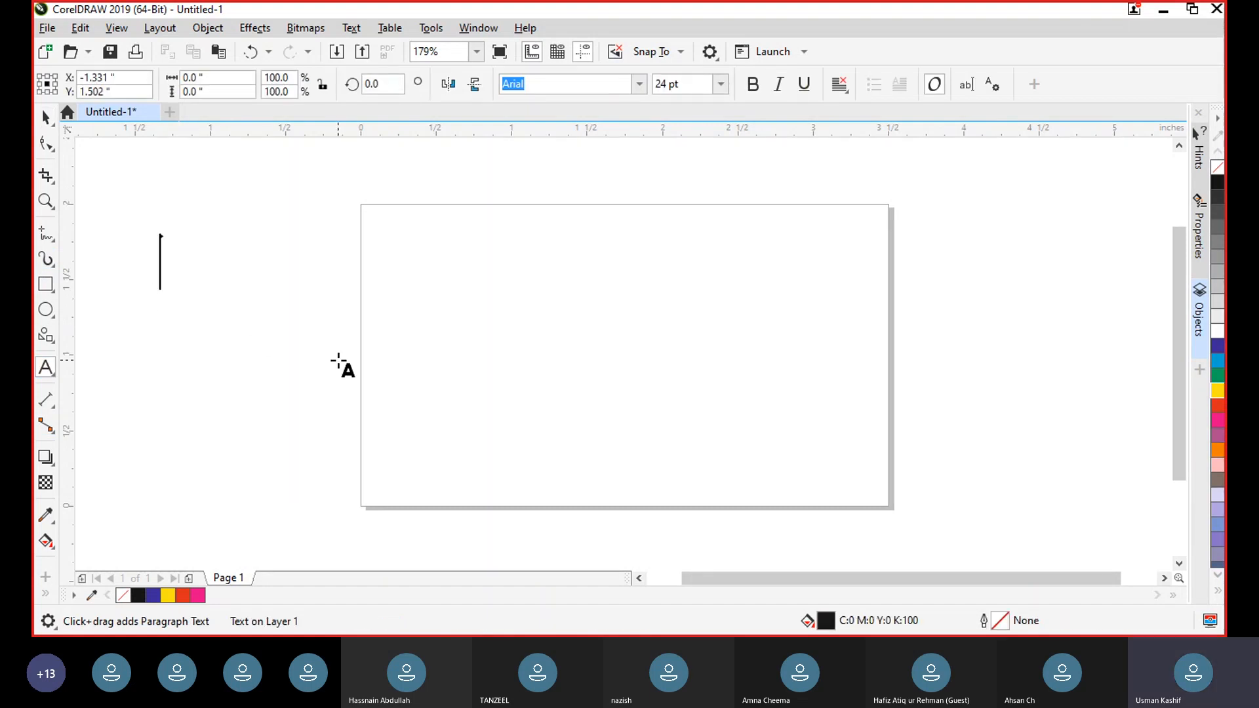
type("Up")
key("Return")
type("D")
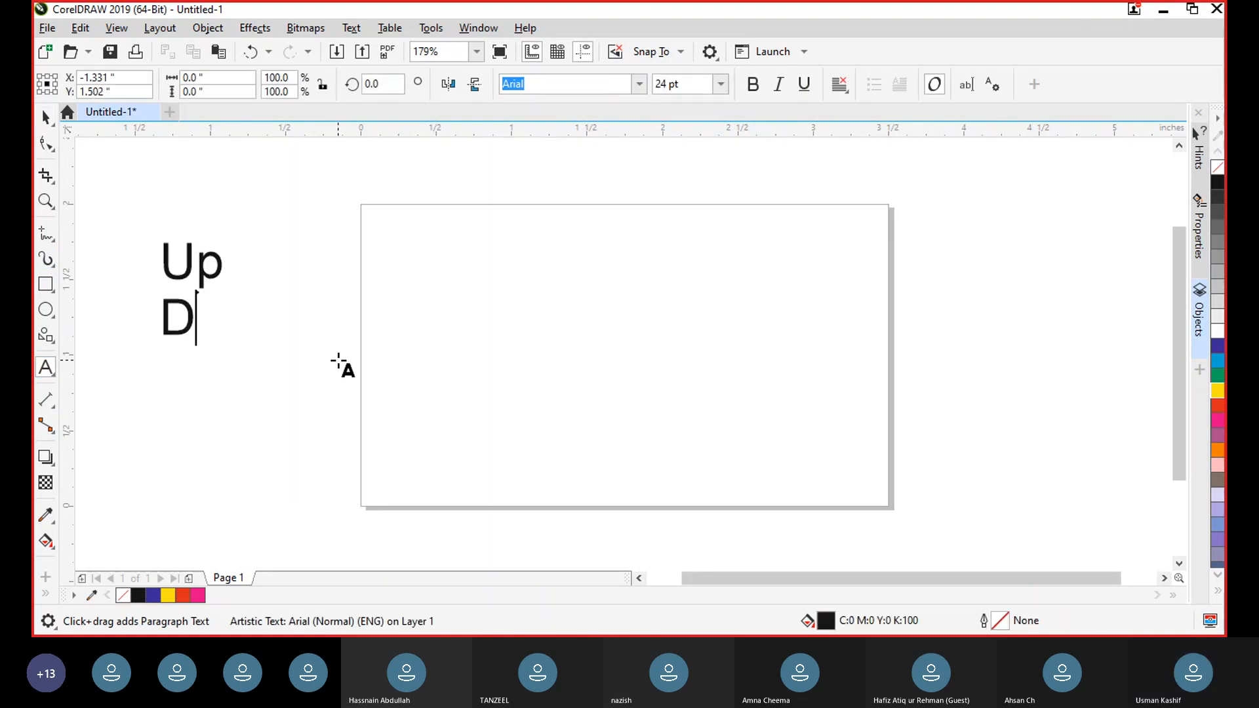
key("BackSpace")
type("Bottom")
key("Return")
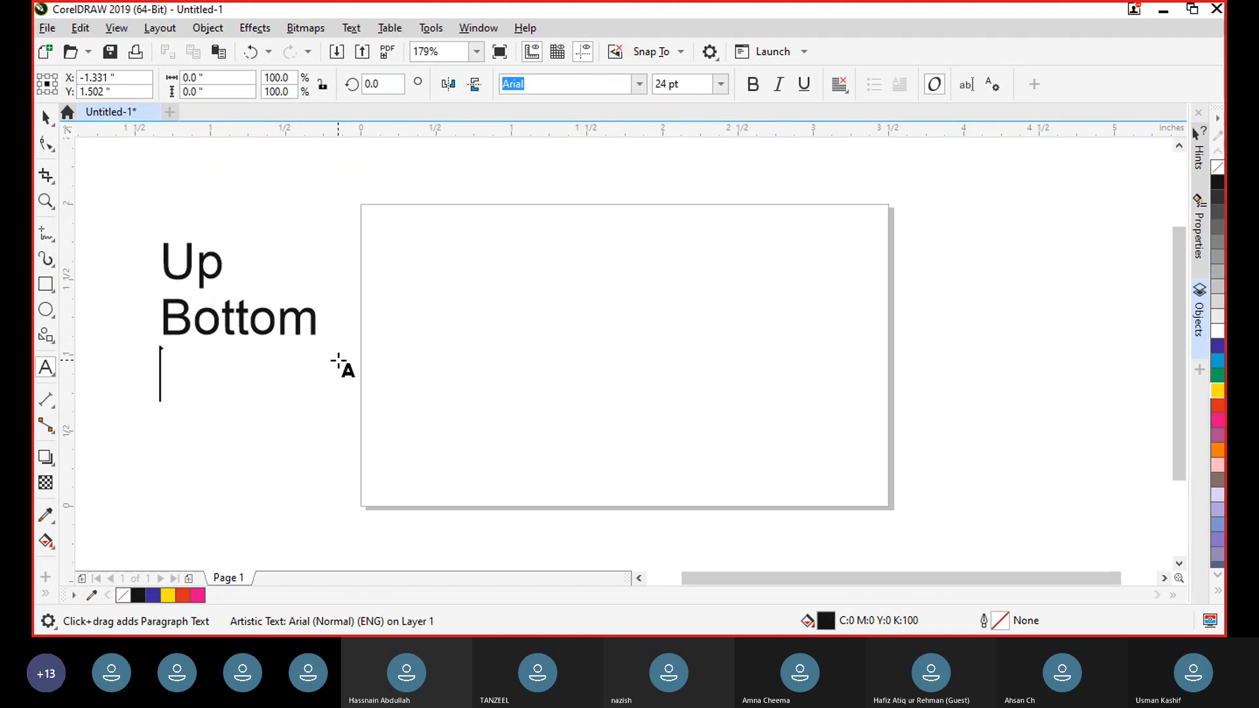
type("Left")
key("Return")
type("Rig")
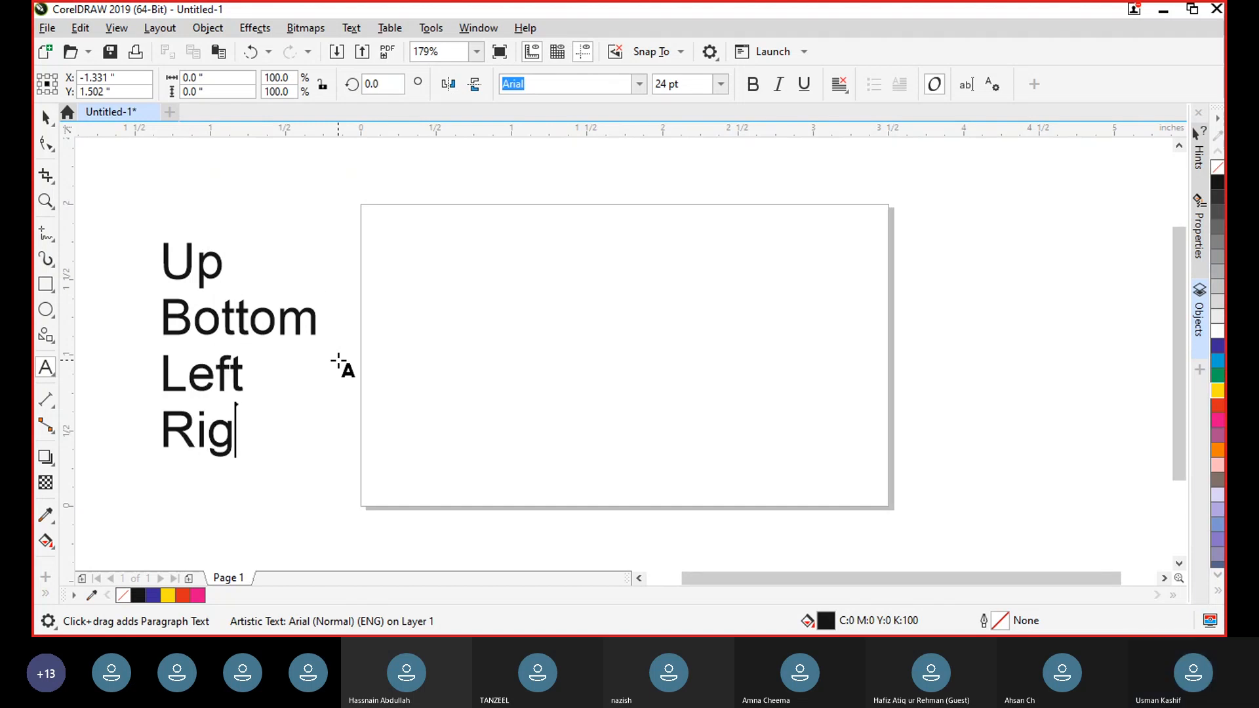
type("t")
left_click(46, 119)
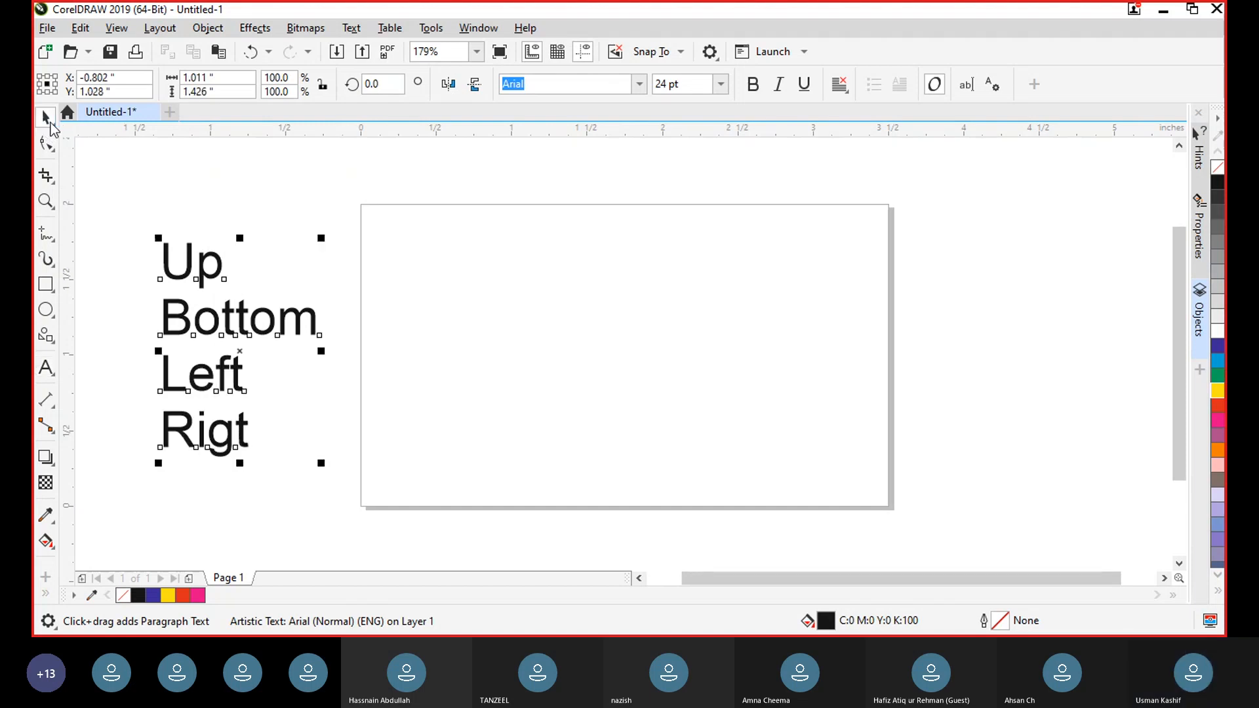
mouse_move(242, 319)
left_mouse_down()
mouse_move(218, 292)
mouse_move(218, 318)
left_mouse_up()
left_click(285, 515)
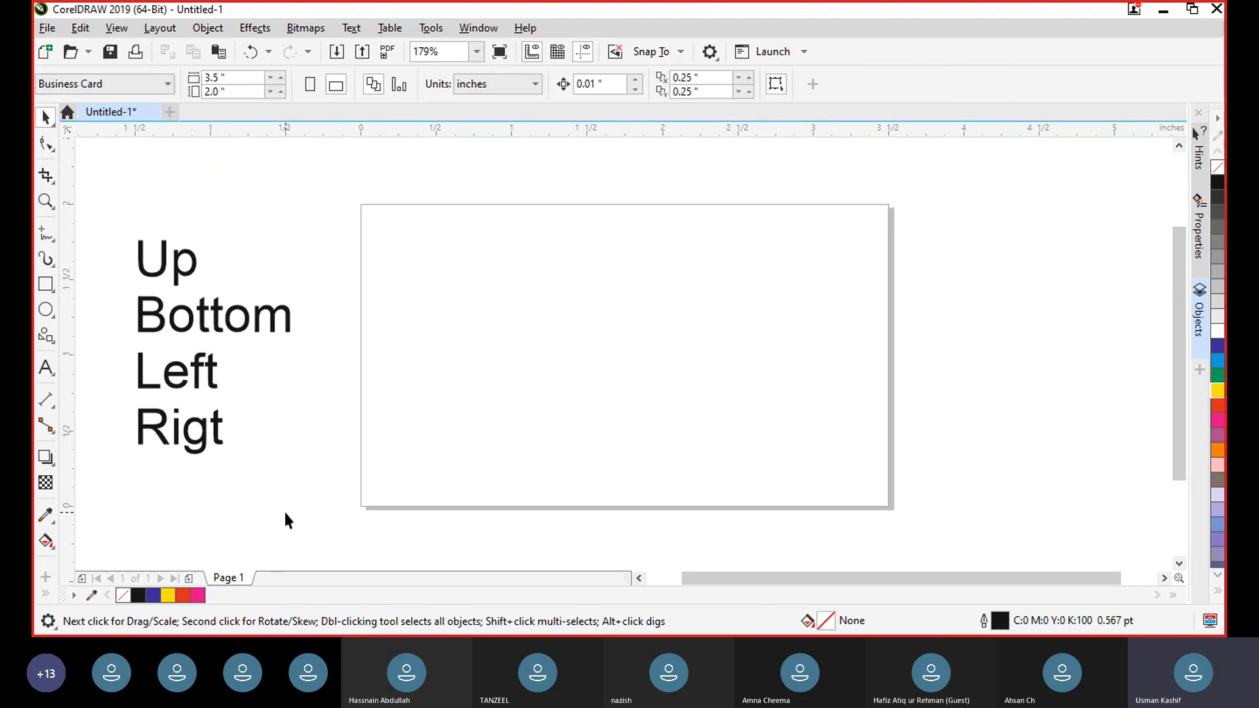
Step: Draw a circle about 0.78 inches in diameter on the page, fill it with yellow and set its outline to None
left_click(45, 310)
left_click_drag(511, 287, 630, 393)
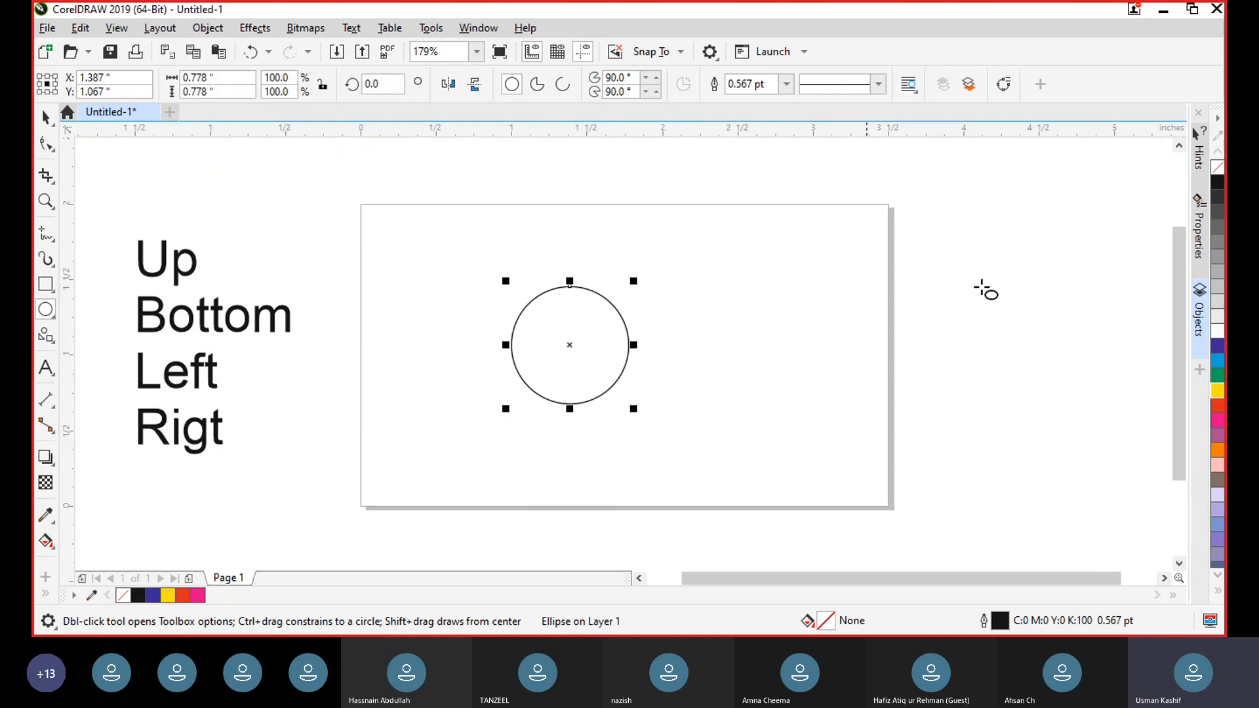
left_click(1217, 391)
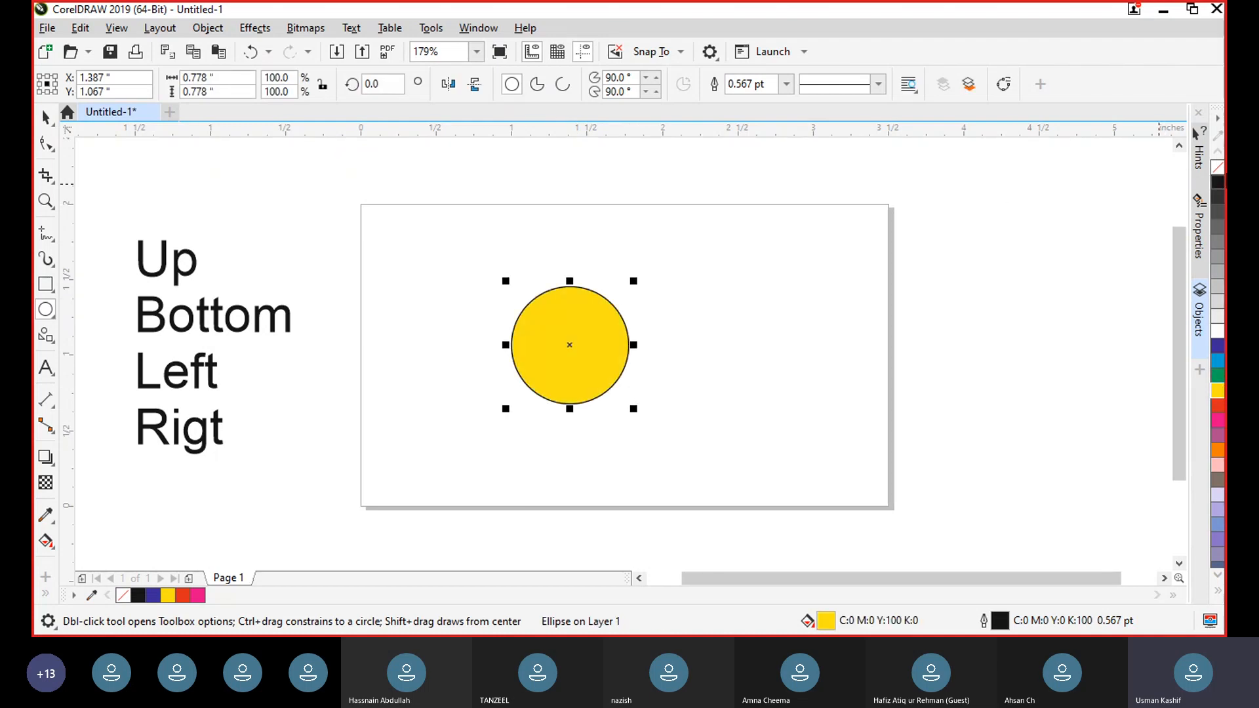
left_click(786, 83)
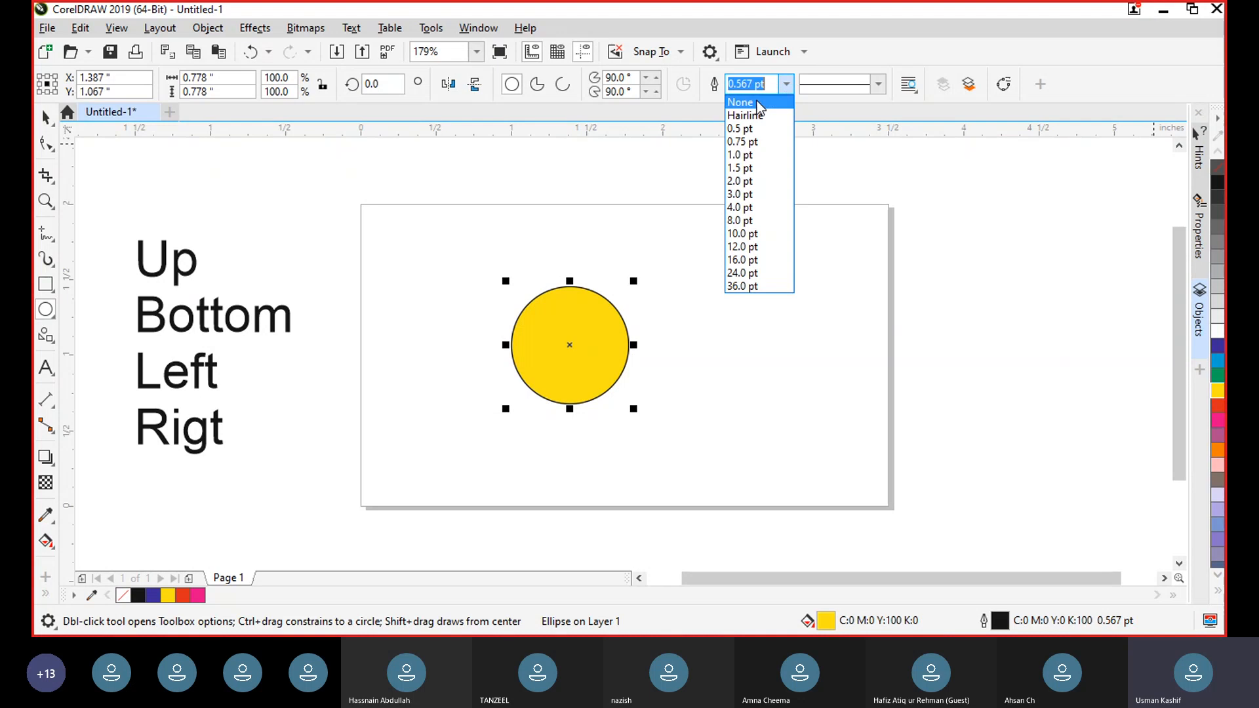
left_click(741, 100)
left_click(46, 118)
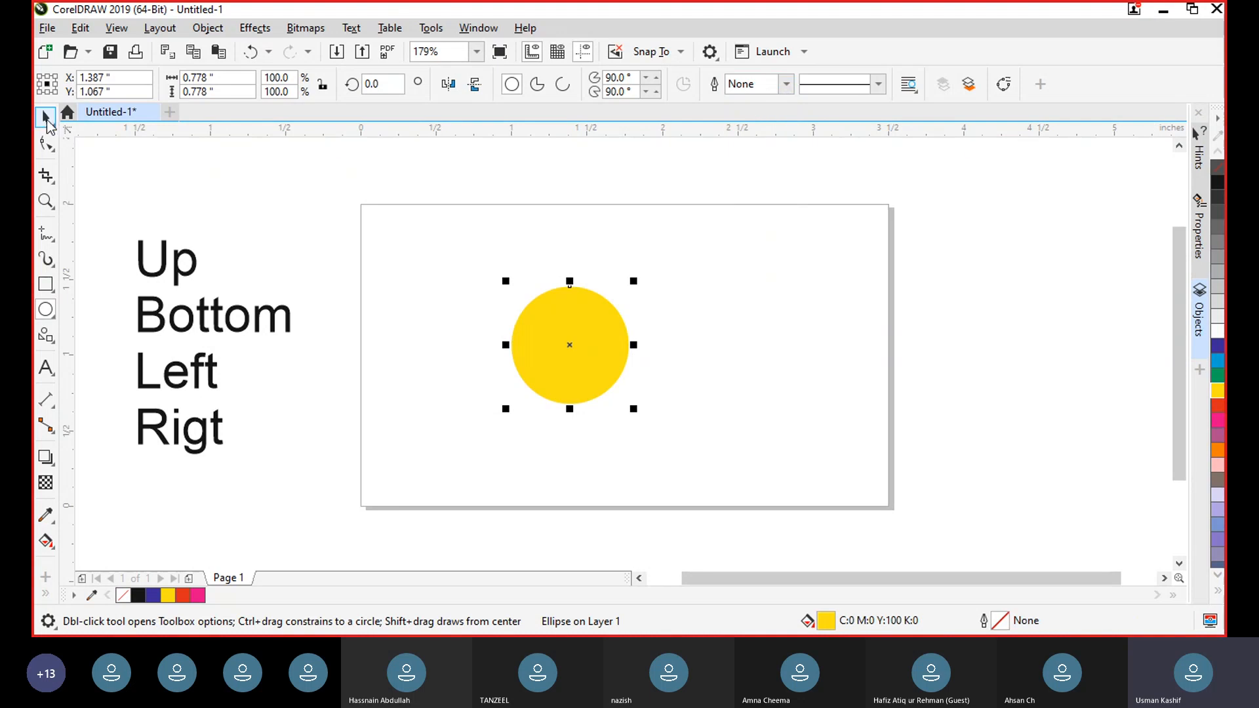
left_click(767, 351)
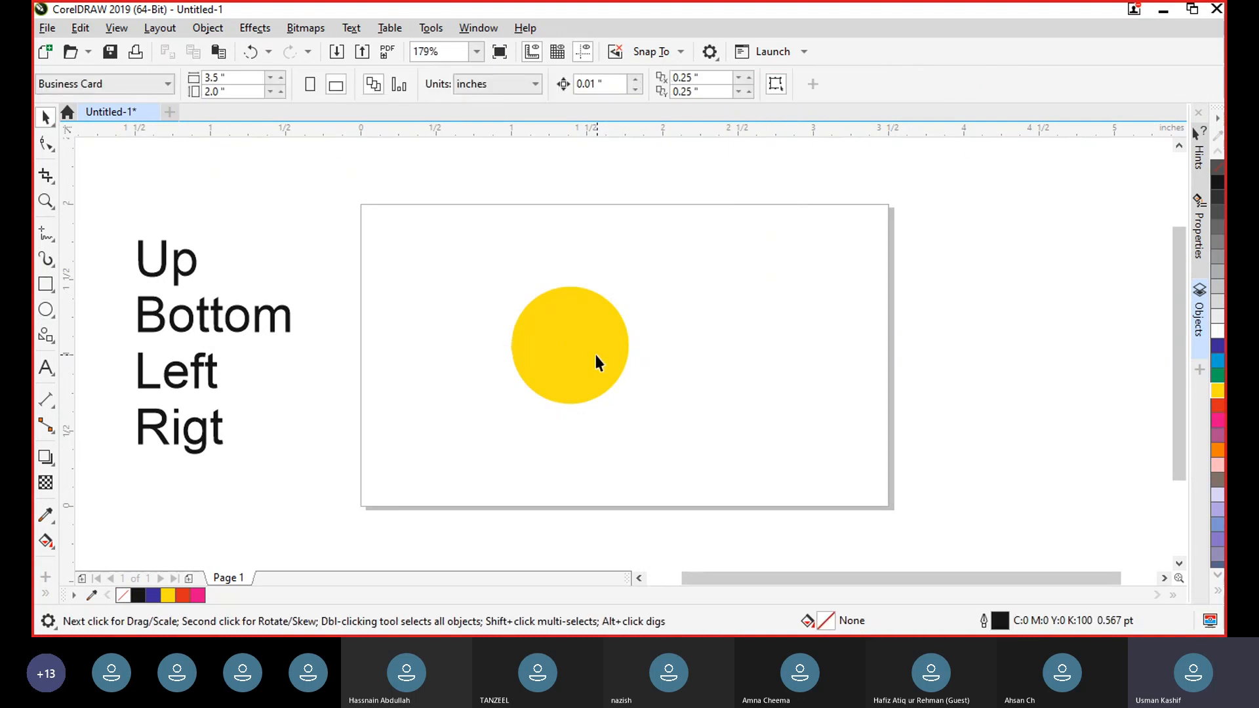
Step: Reposition the yellow circle near the page centre, at about X 1.72 and Y 0.97 inches
left_click_drag(594, 353, 627, 391)
left_click(604, 399)
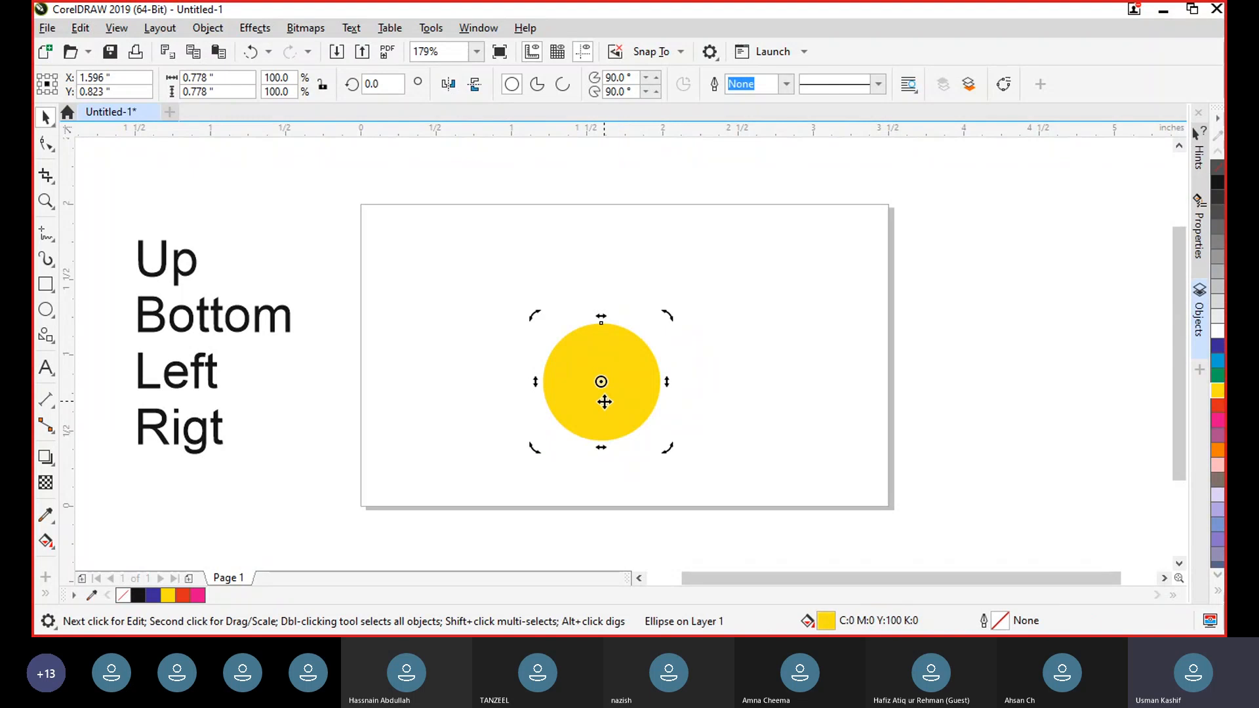
left_click(629, 256)
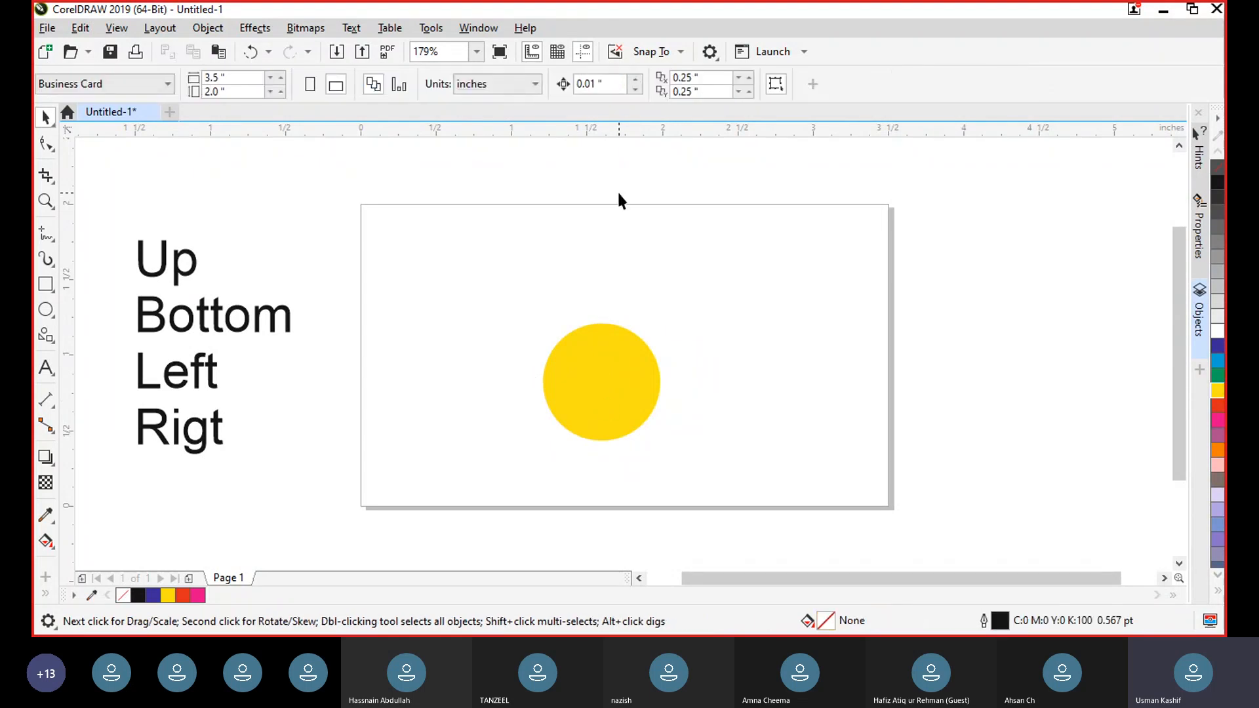
left_click(589, 375)
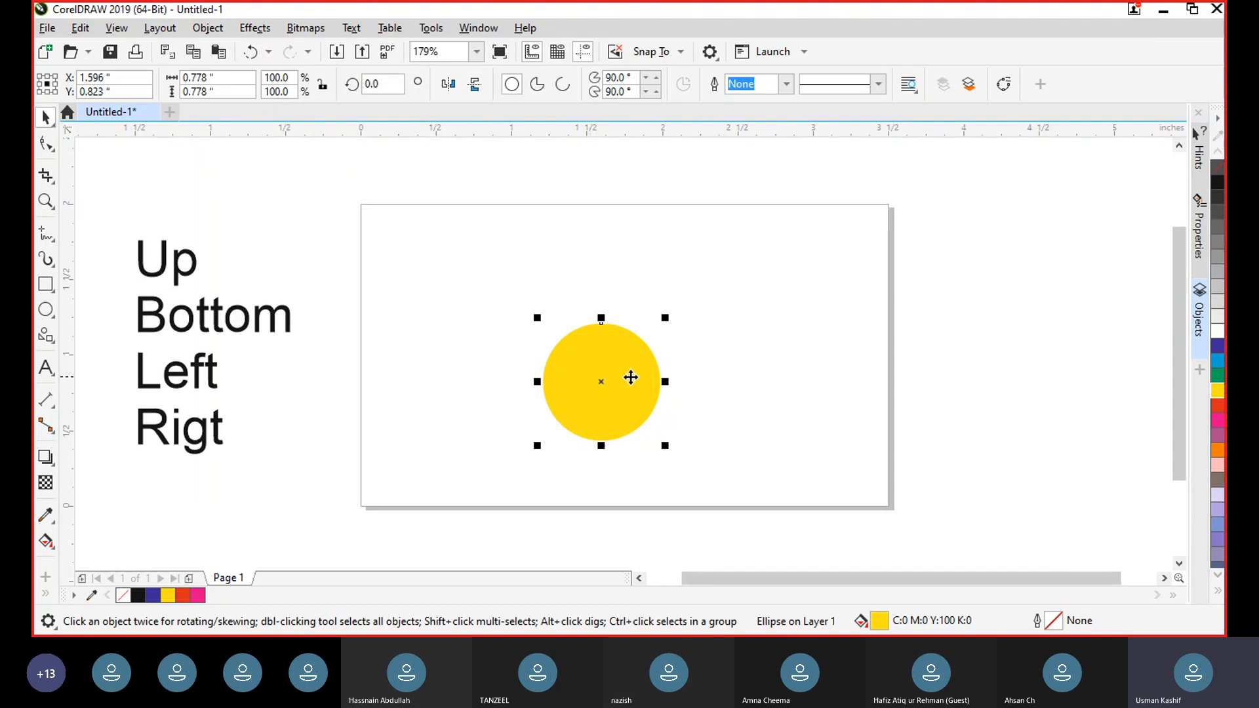
left_click_drag(643, 371, 641, 349)
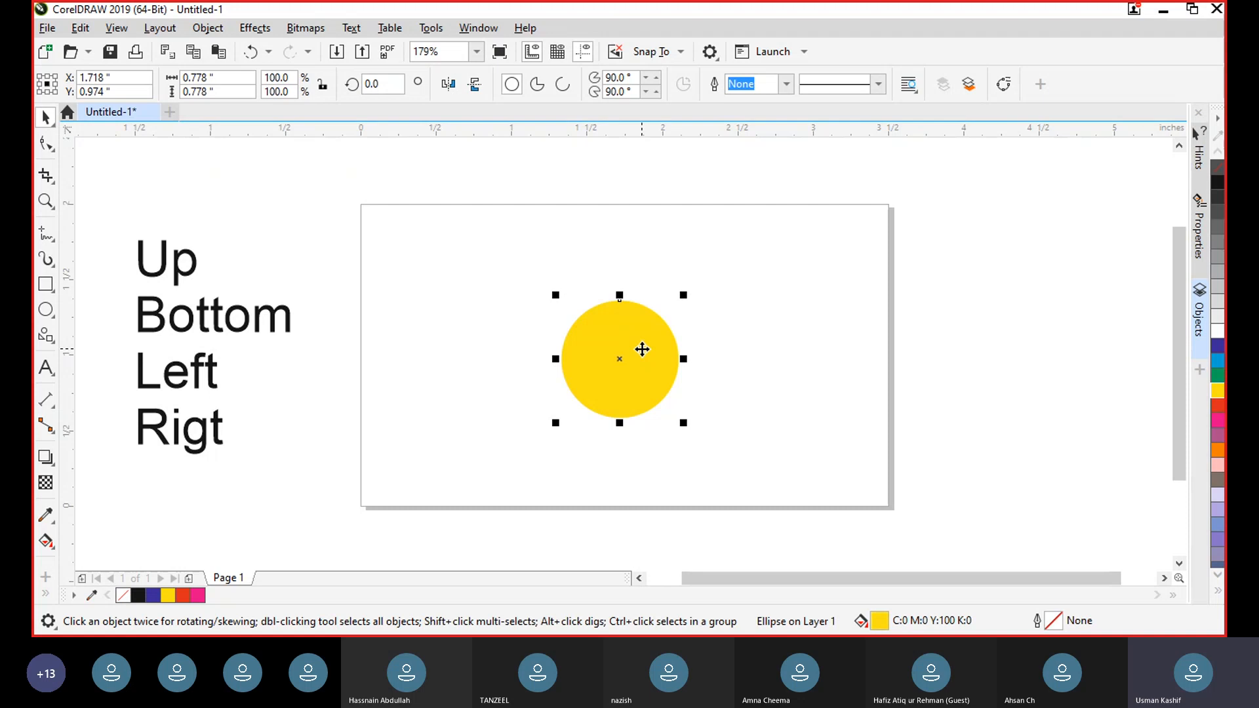
Step: Return to the Pick tool and select the yellow circle with a marquee around it
key("s")
left_click(45, 117)
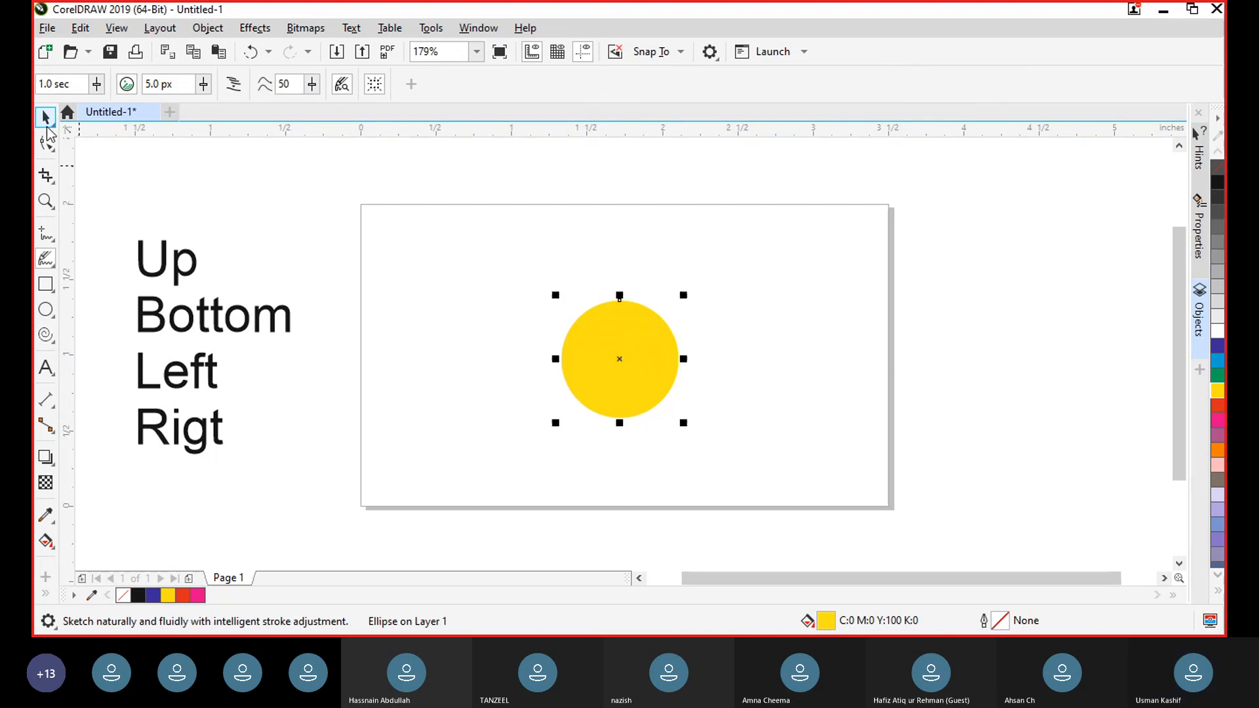
left_click(511, 269)
left_click_drag(511, 270, 758, 446)
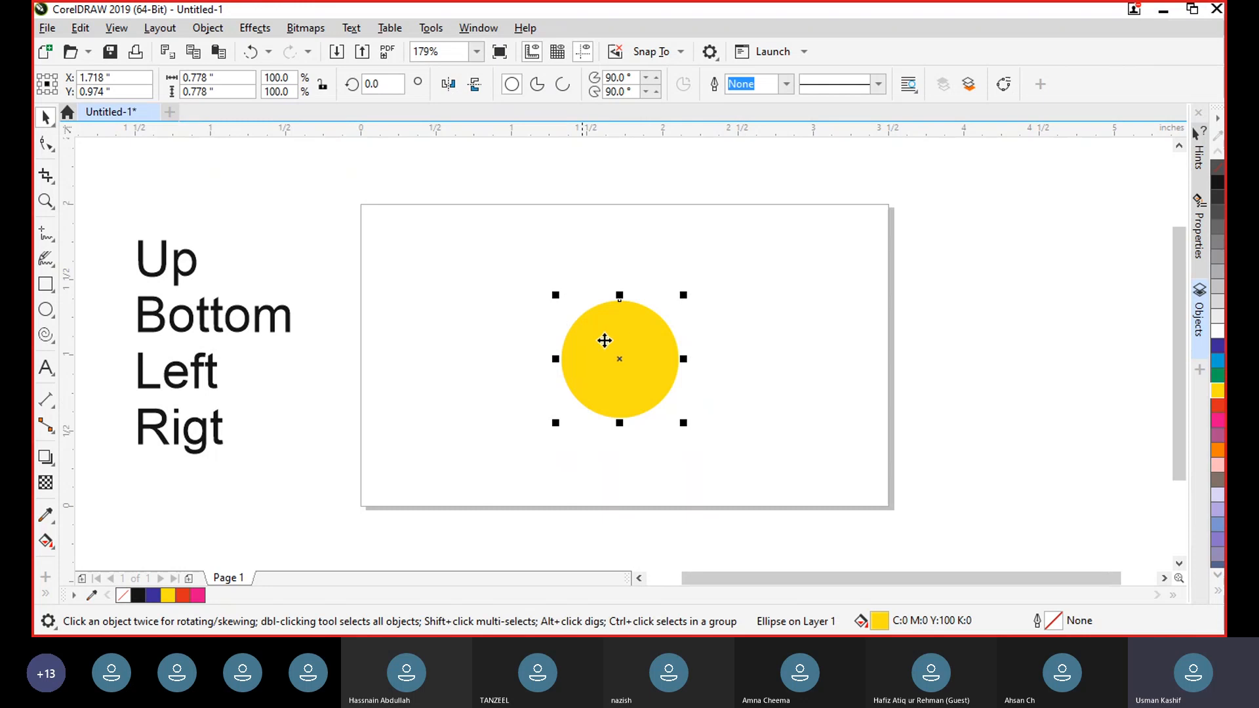
Step: Move the yellow circle toward the upper-left part of the page, at about X 0.59 and Y 1.35 inches
left_click_drag(651, 365, 540, 321)
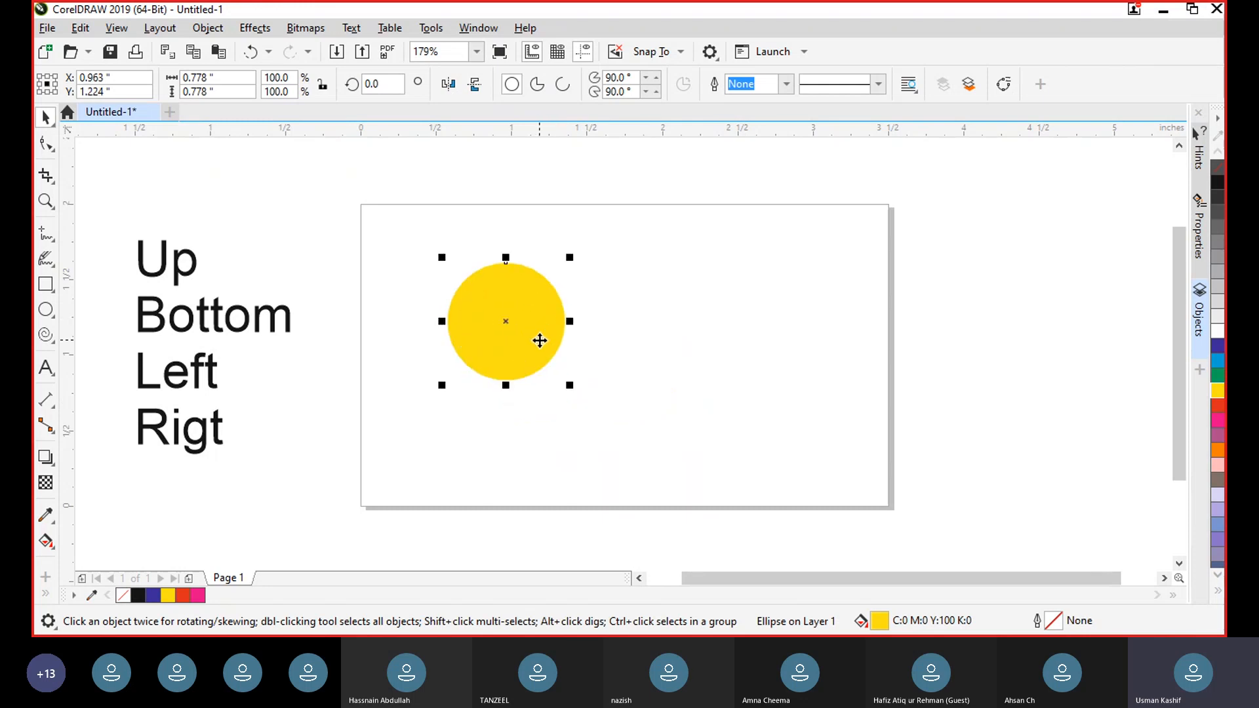
left_click(654, 400)
left_click_drag(529, 337, 473, 321)
left_click(604, 313)
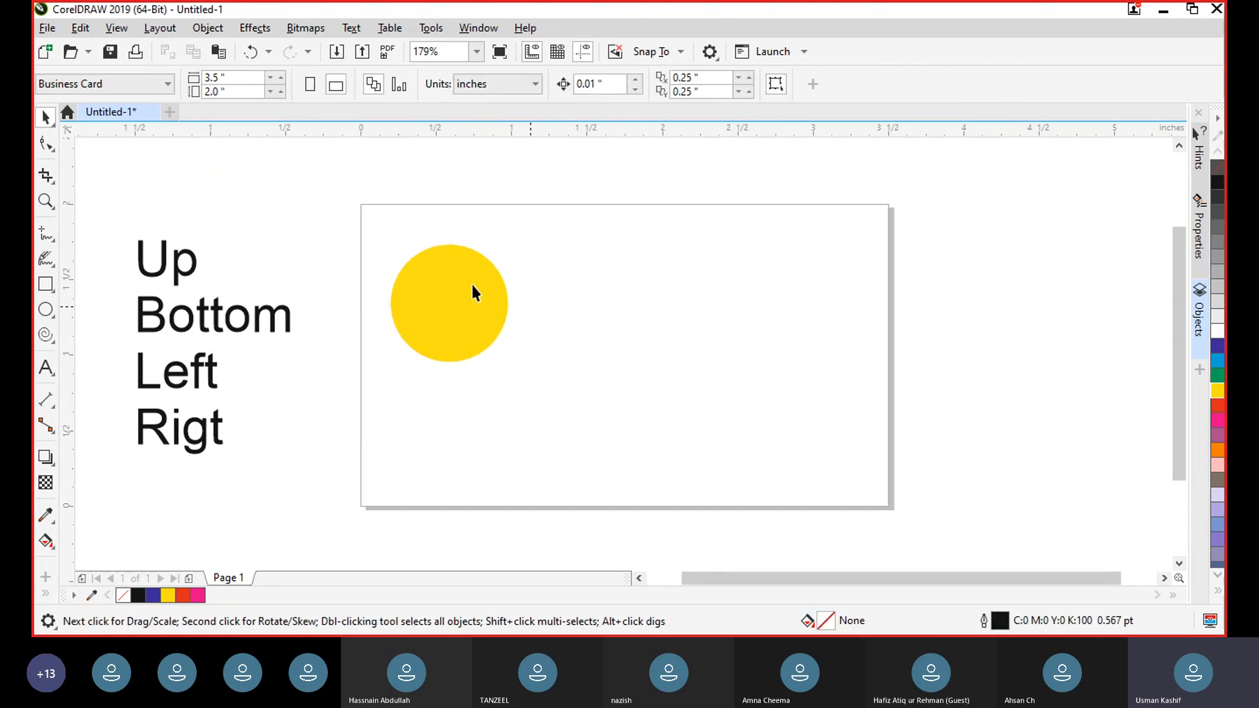
left_click_drag(539, 352, 553, 396)
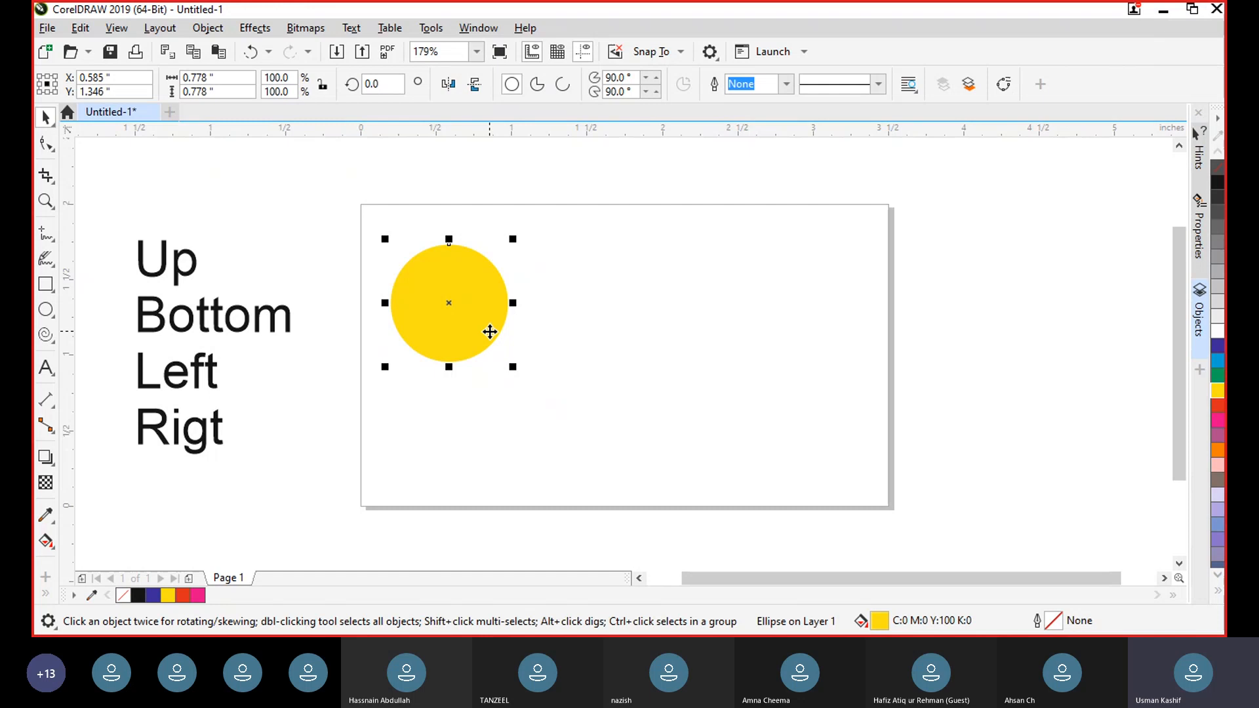
Step: Place a copy of the circle beside the original, move it to about X 1.63 and Y 0.83 inches, and delete it
left_click_drag(468, 309, 596, 313)
left_click(581, 436)
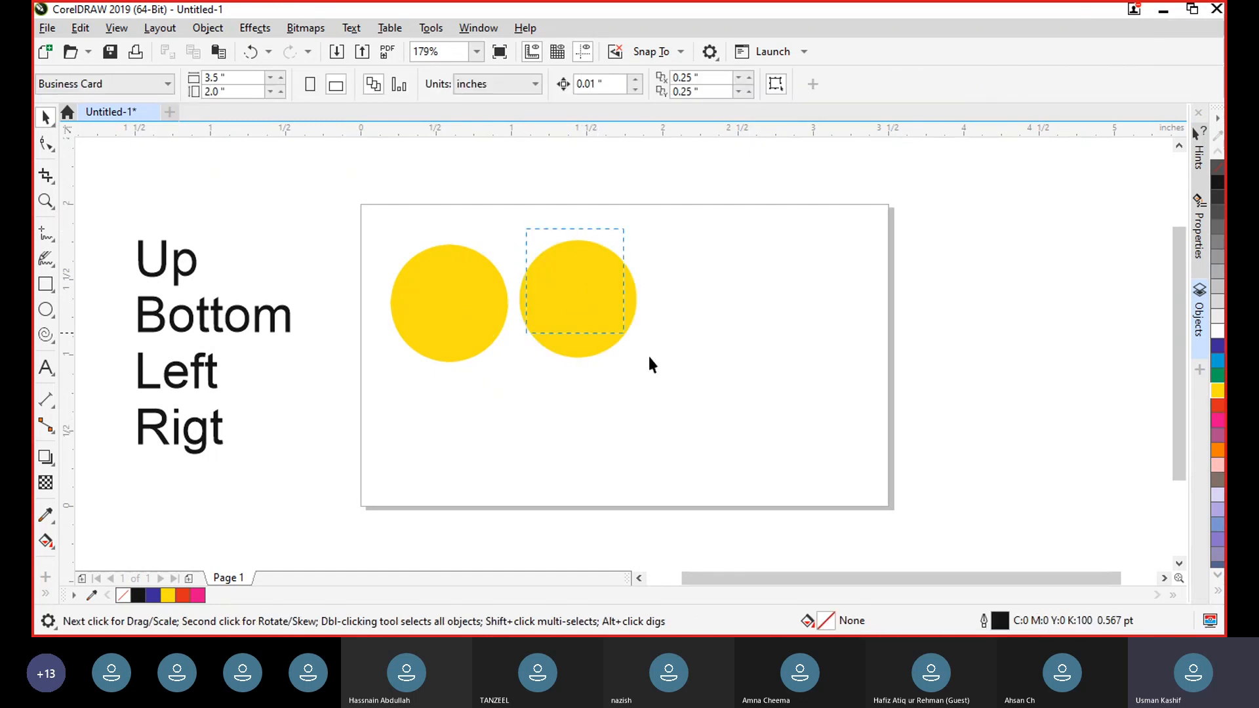
left_click_drag(649, 357, 649, 357)
left_click_drag(599, 302, 628, 385)
key("Delete")
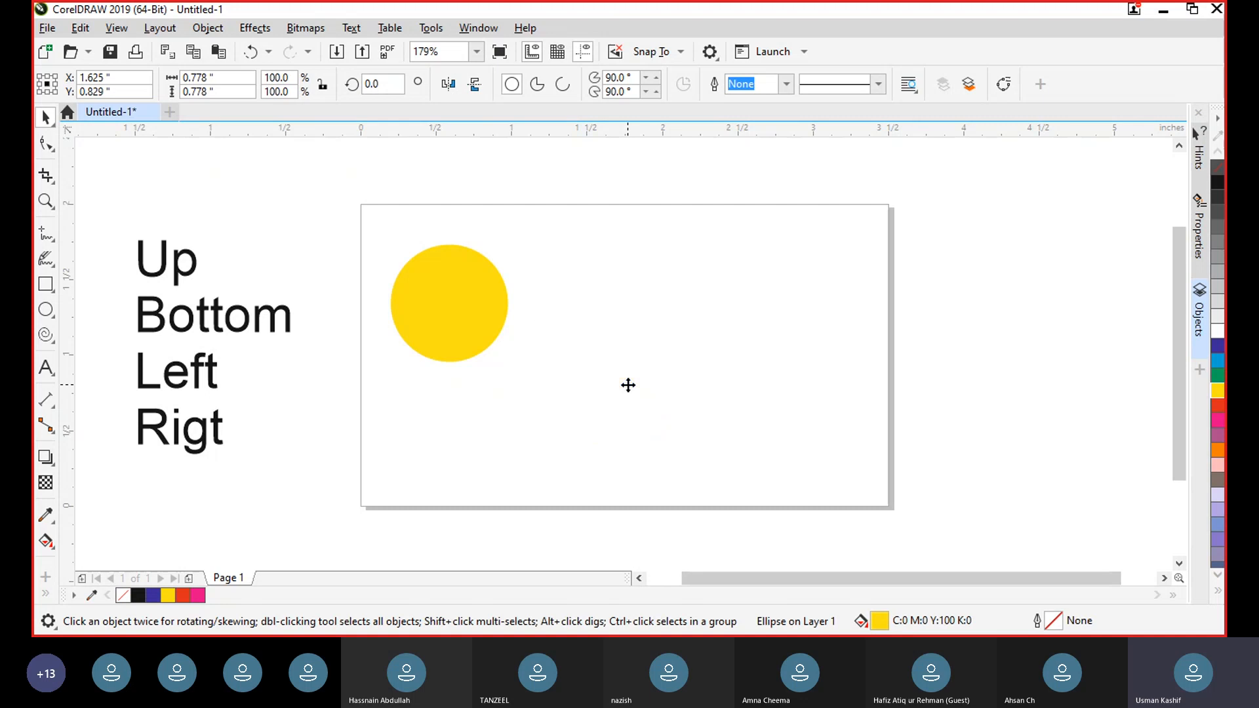
Step: Place a copy of the circle diagonally below the original, at about X 1.16 and Y 0.70 inches, and delete it
left_click(490, 329)
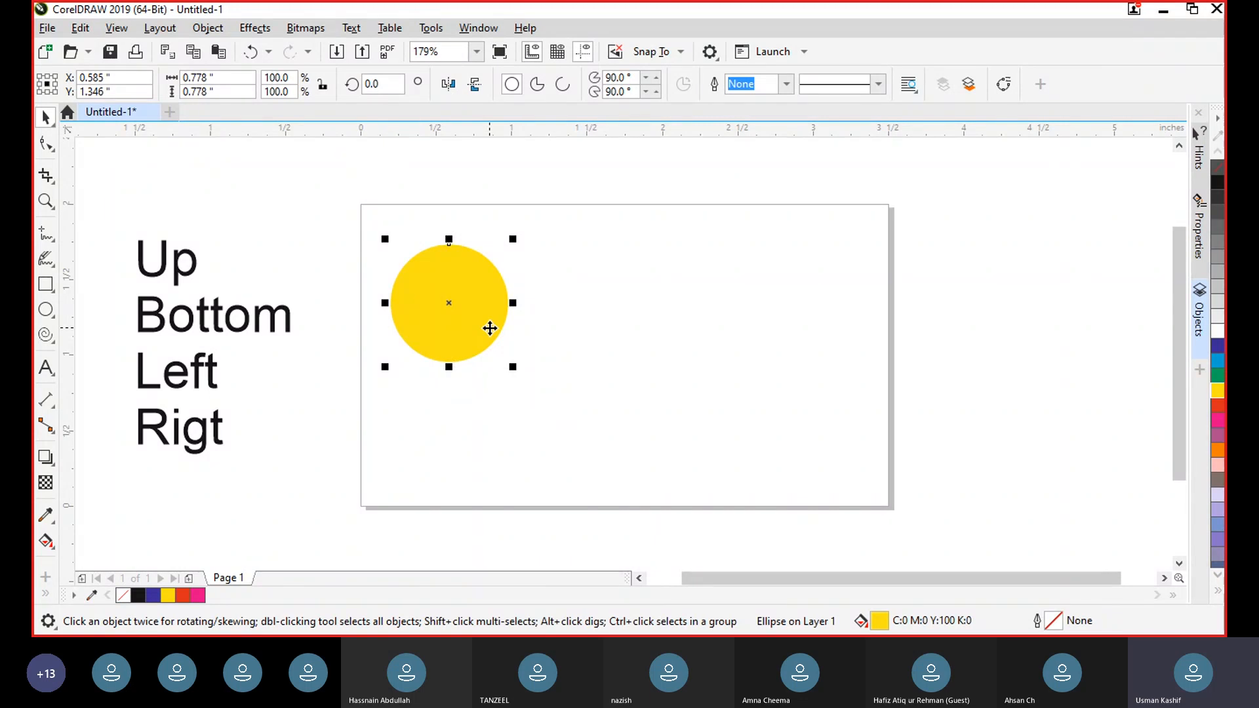
left_click_drag(469, 312, 556, 410)
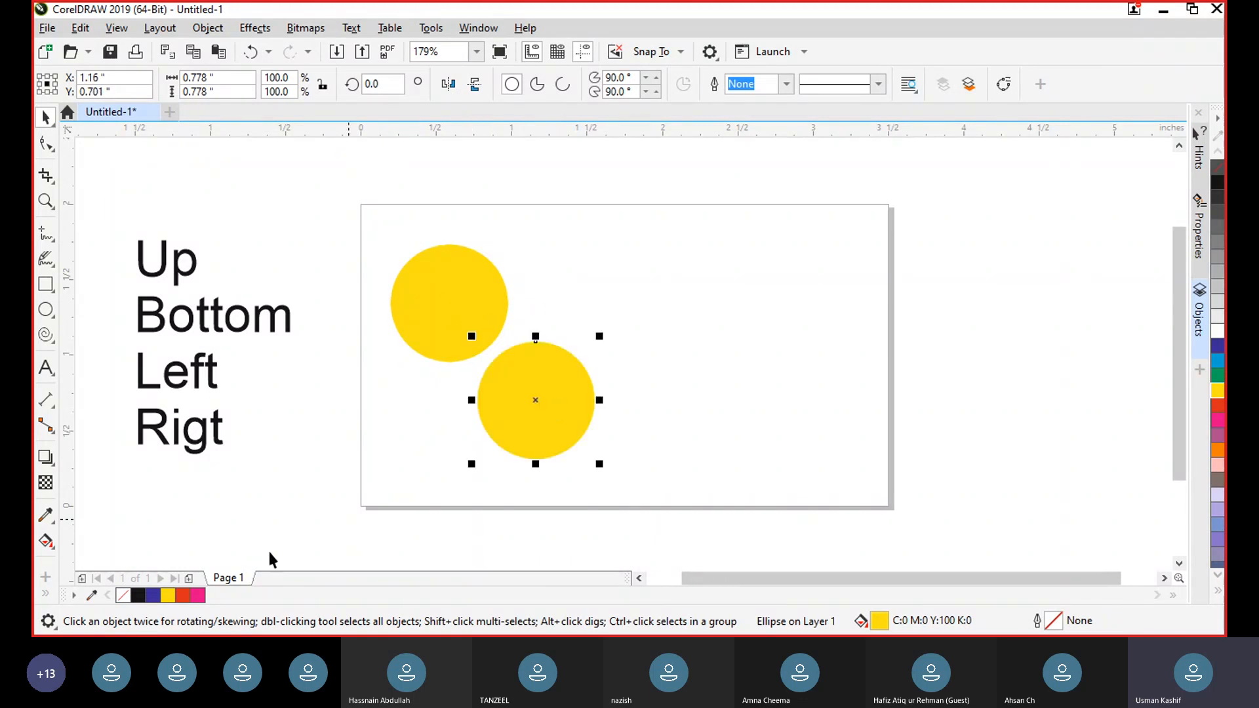
left_click(619, 302)
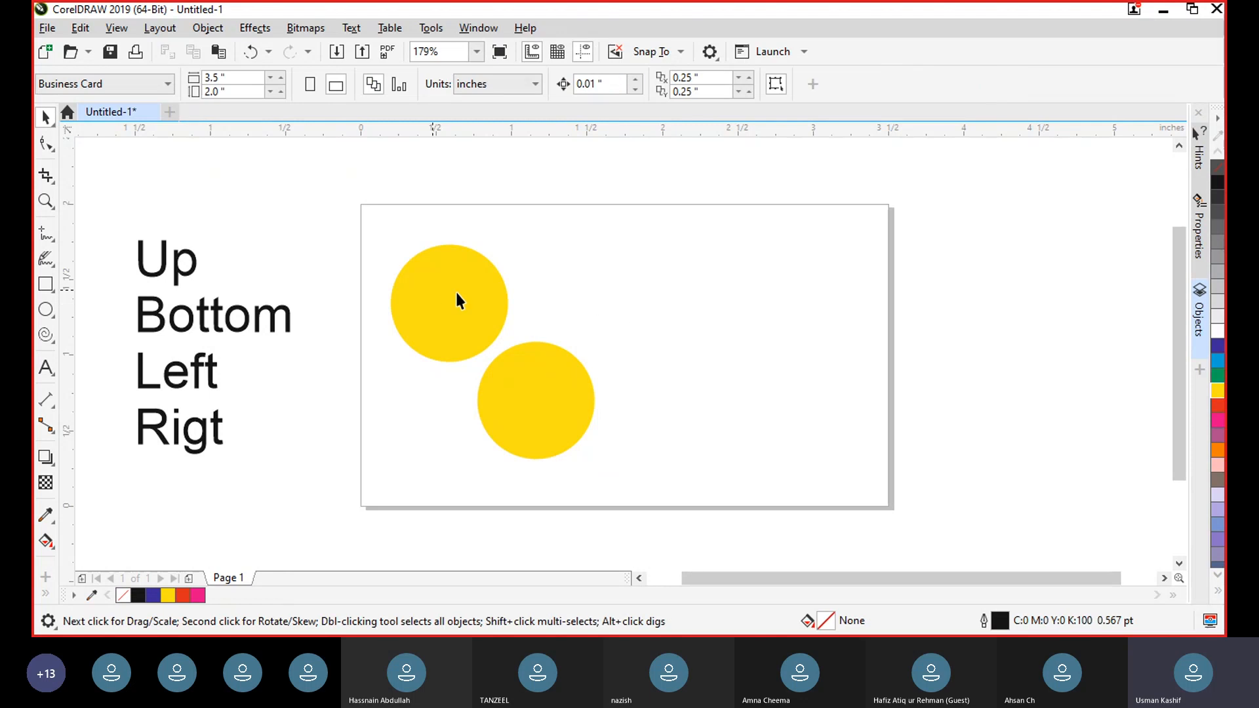
left_click(529, 408)
key("Delete")
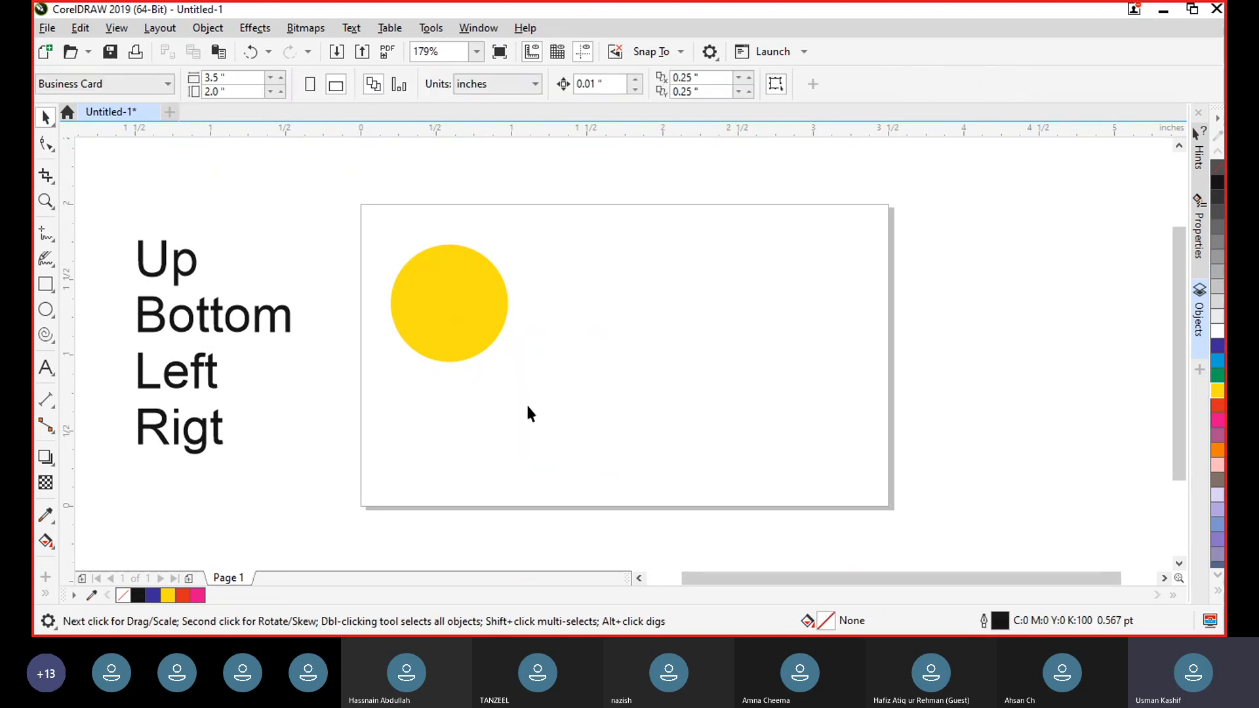
Step: Move the remaining circle near the page's upper edge, at about X 1.61 and Y 1.51 inches, and reselect it
left_click_drag(463, 302, 617, 276)
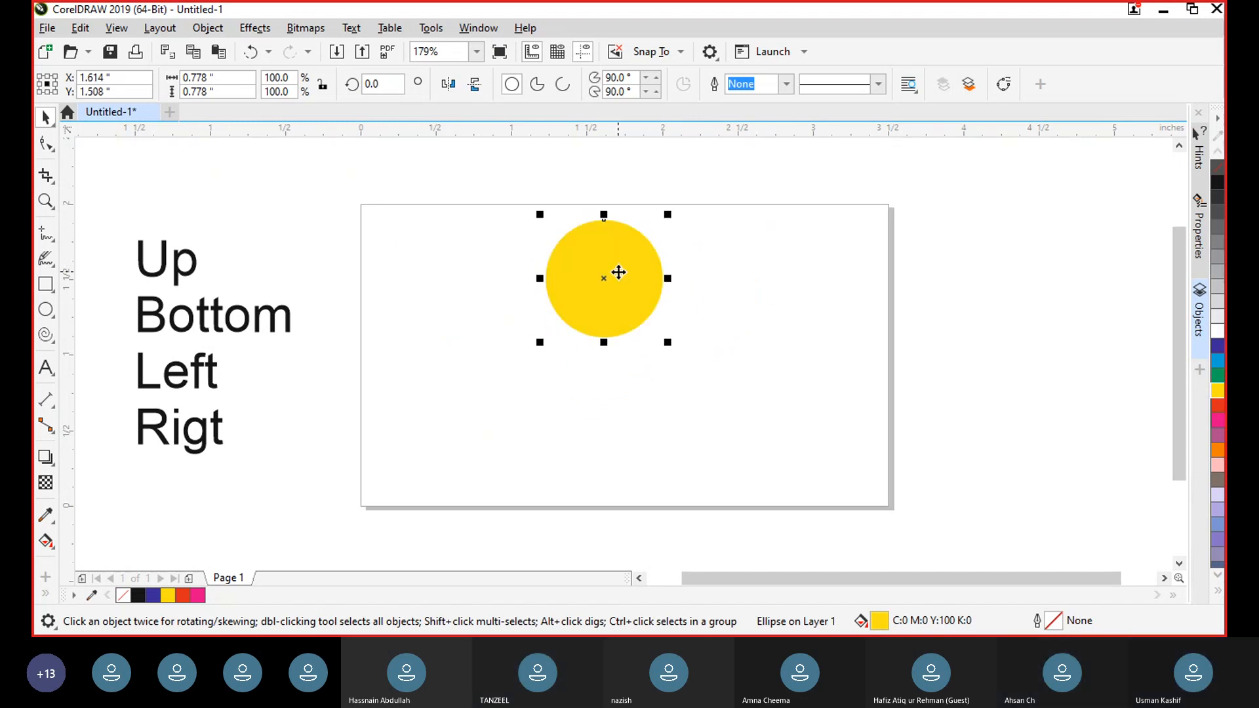
left_click(775, 262)
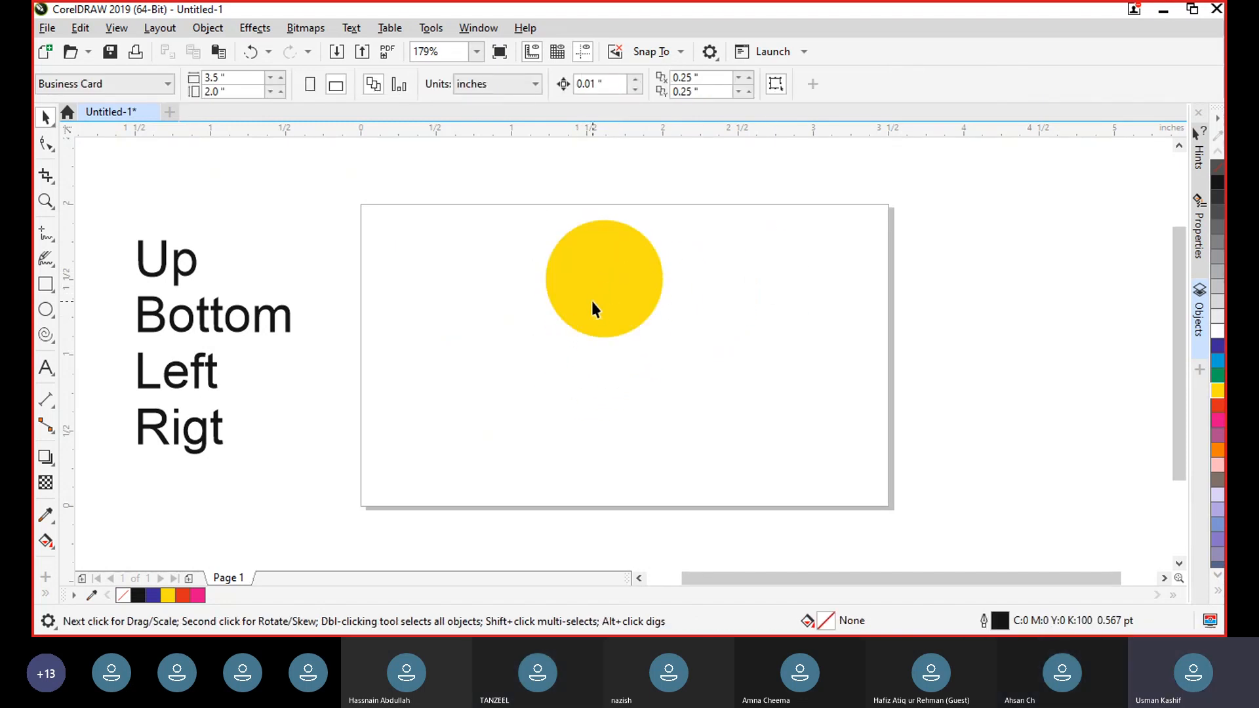
left_click(593, 303)
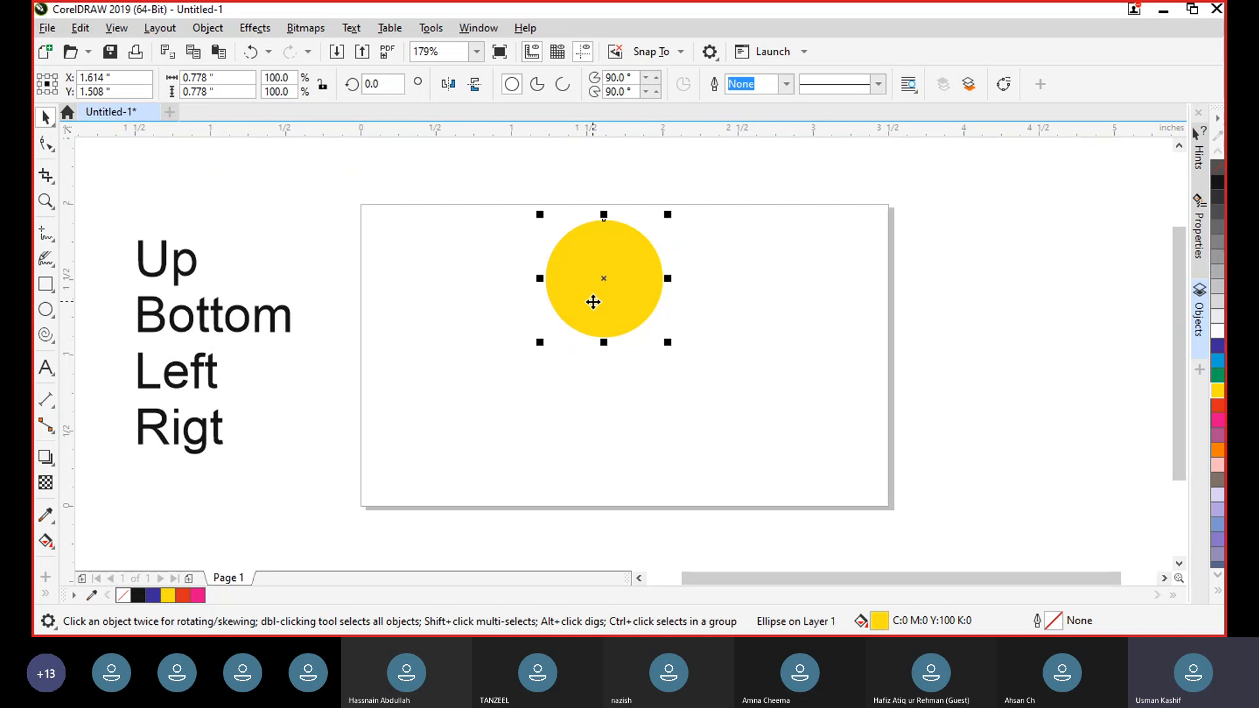
Step: Copy the circle to its left, undo the copy, and move the original to about X 0.92 and Y 1.54 inches
left_click_drag(592, 302, 453, 298)
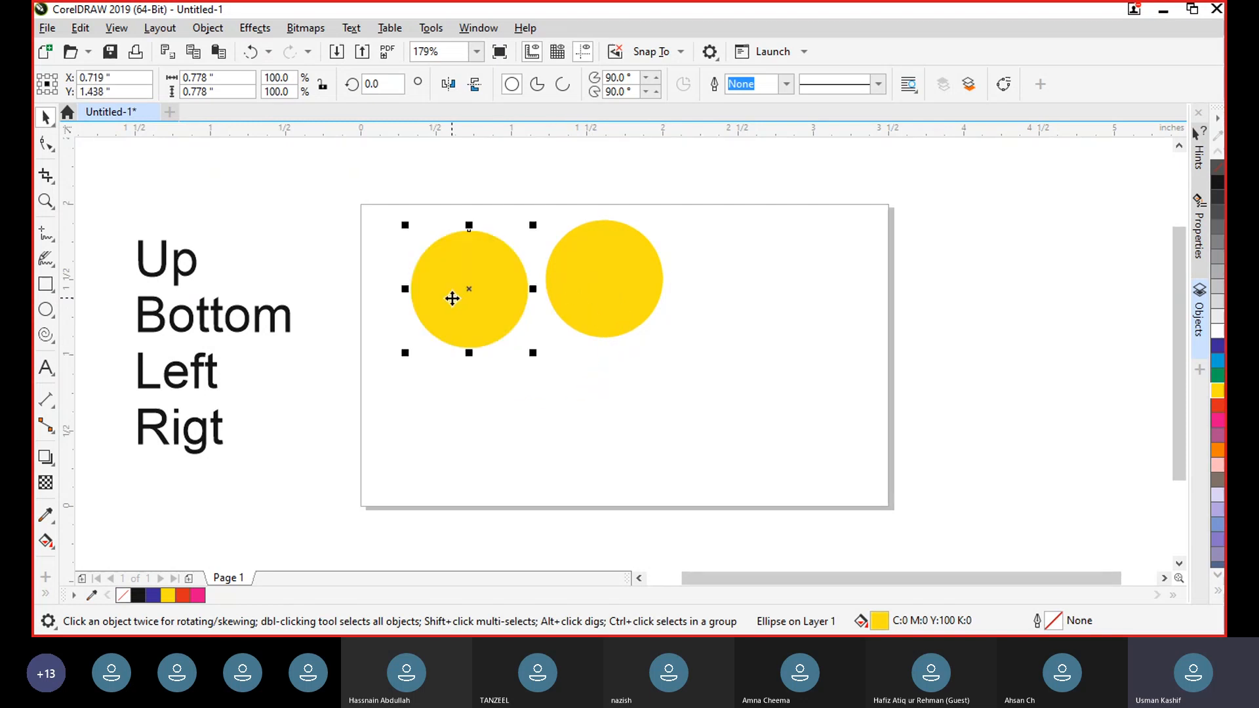
key("ctrl+z")
left_click(584, 289)
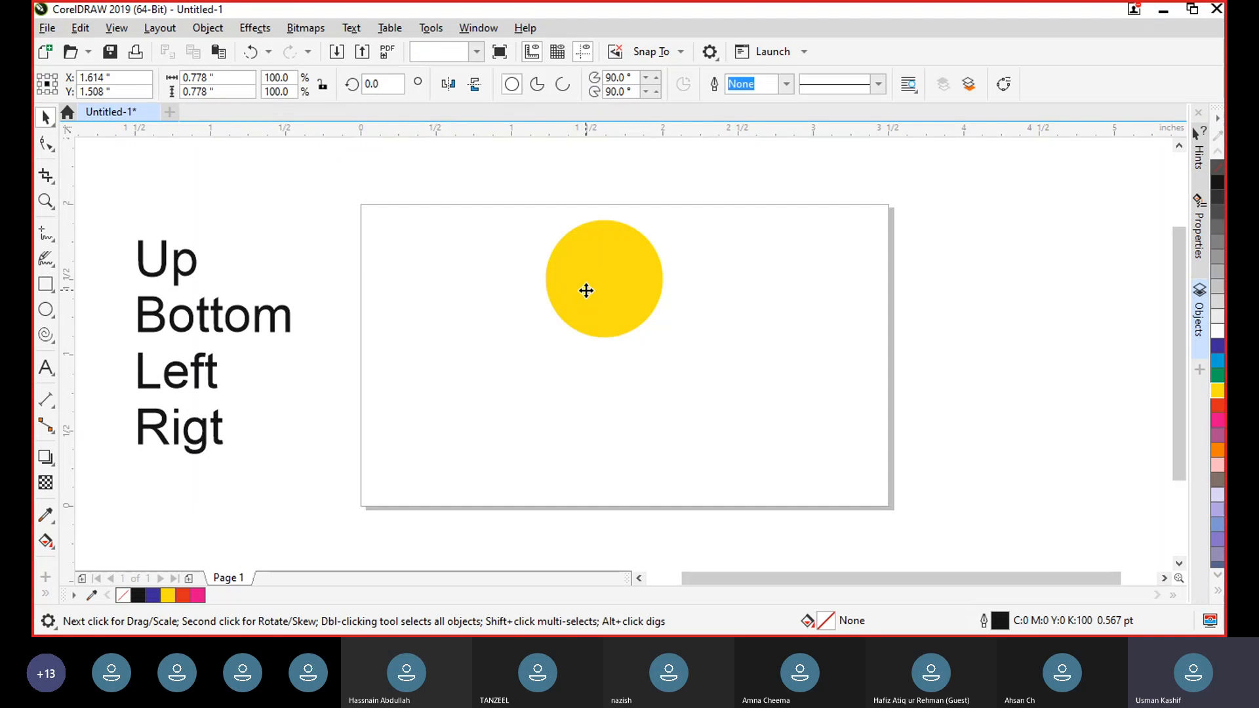
left_click_drag(584, 289, 469, 295)
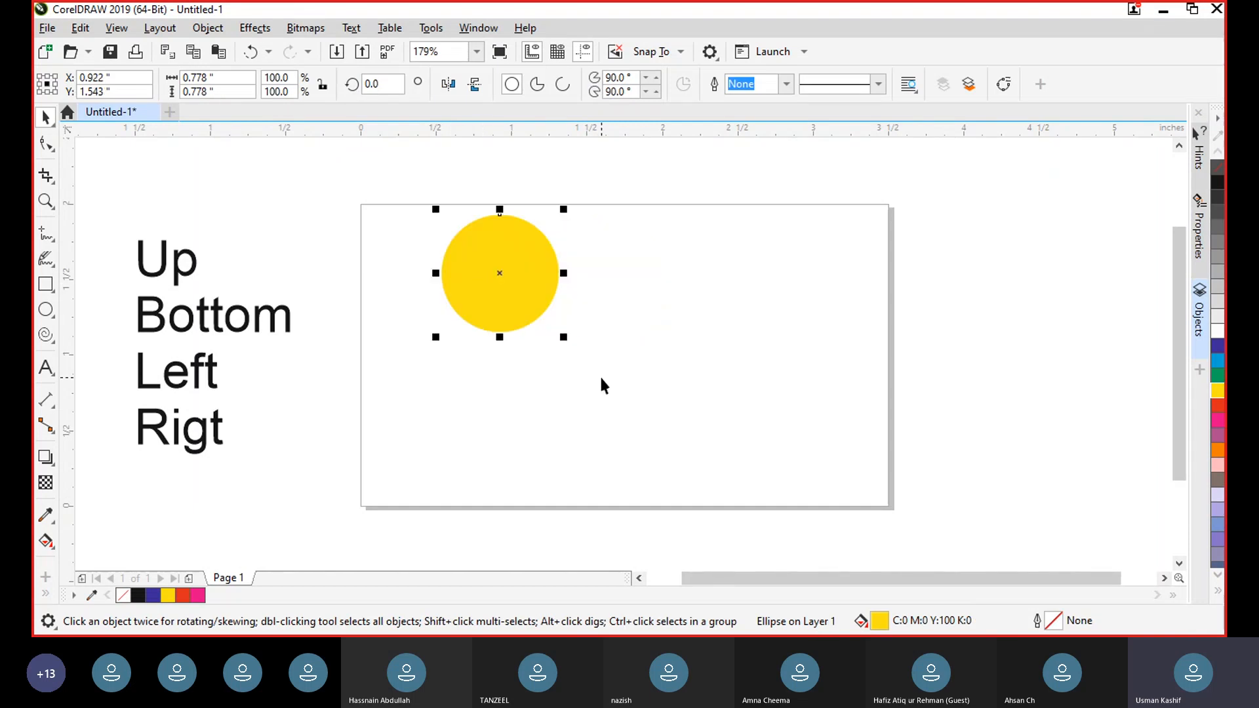
Step: Duplicate the circle, then select the duplicate and delete it
key("ctrl+d")
left_click_drag(550, 209, 582, 343)
key("Delete")
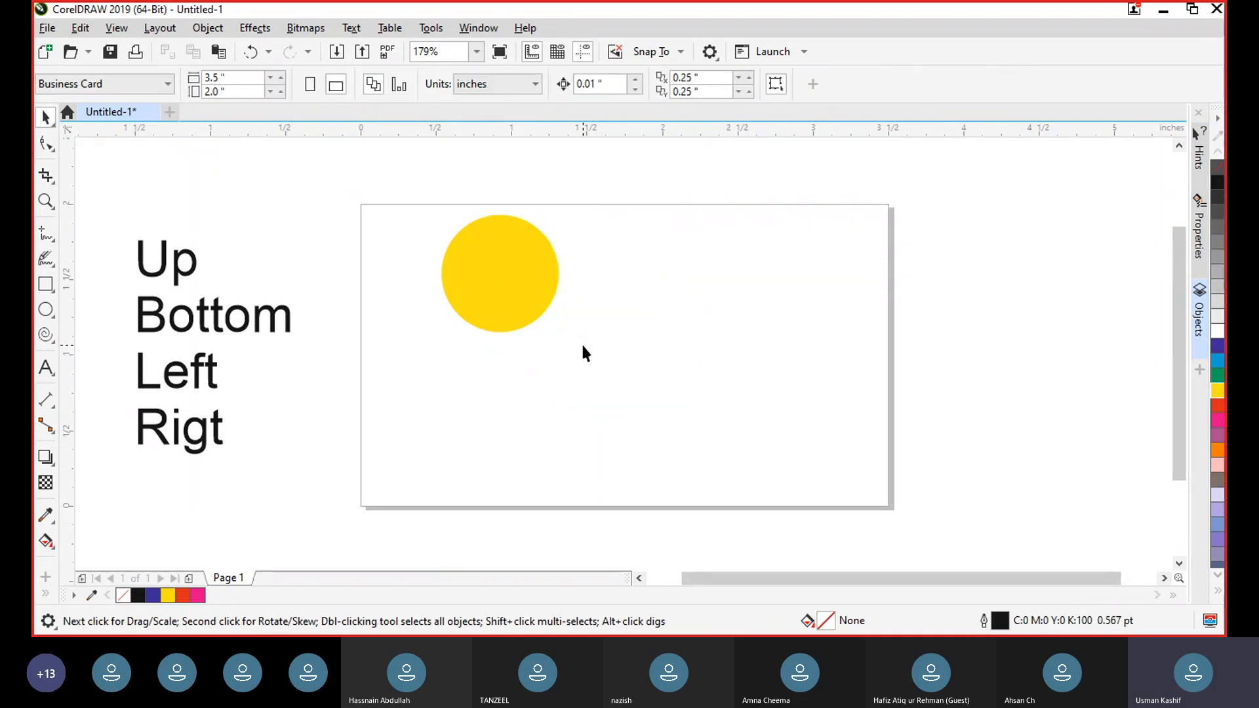
Step: Duplicate the circle, place the duplicate directly to its right, and repeat the duplication twice to form a row of four
left_click(519, 284)
key("ctrl+d")
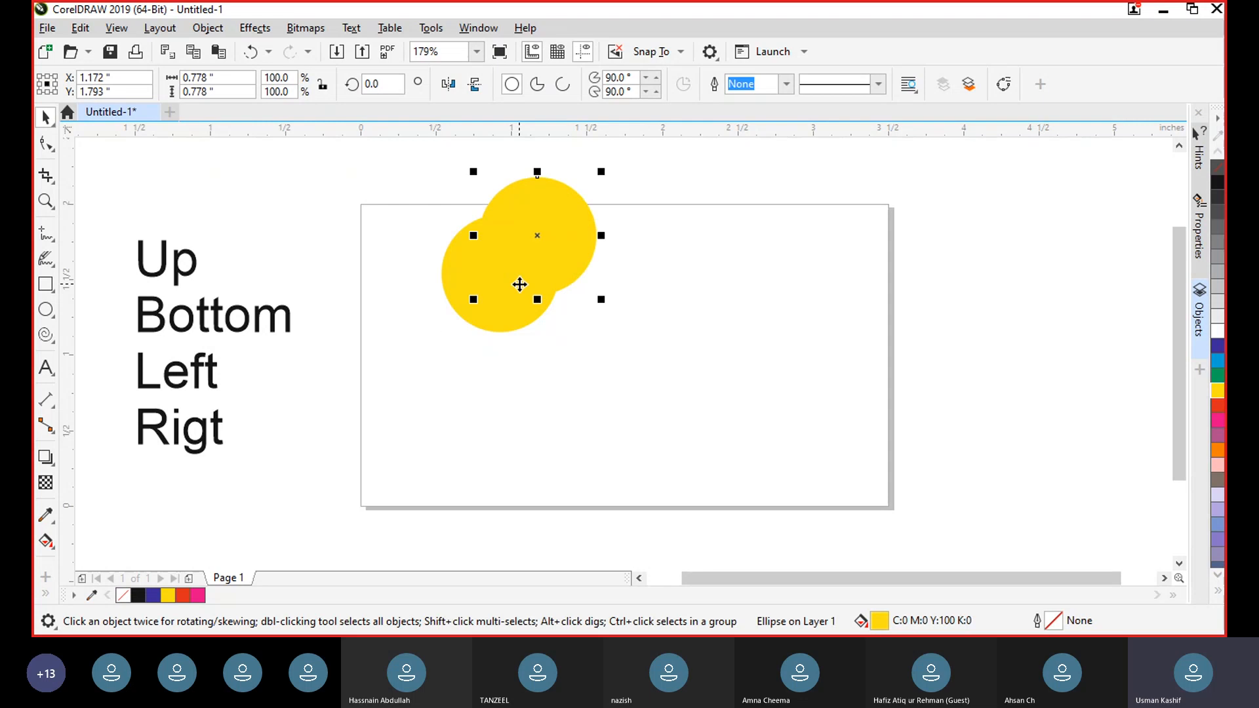
left_click_drag(543, 214, 636, 257)
key("ctrl+d")
key("ctrl+d")
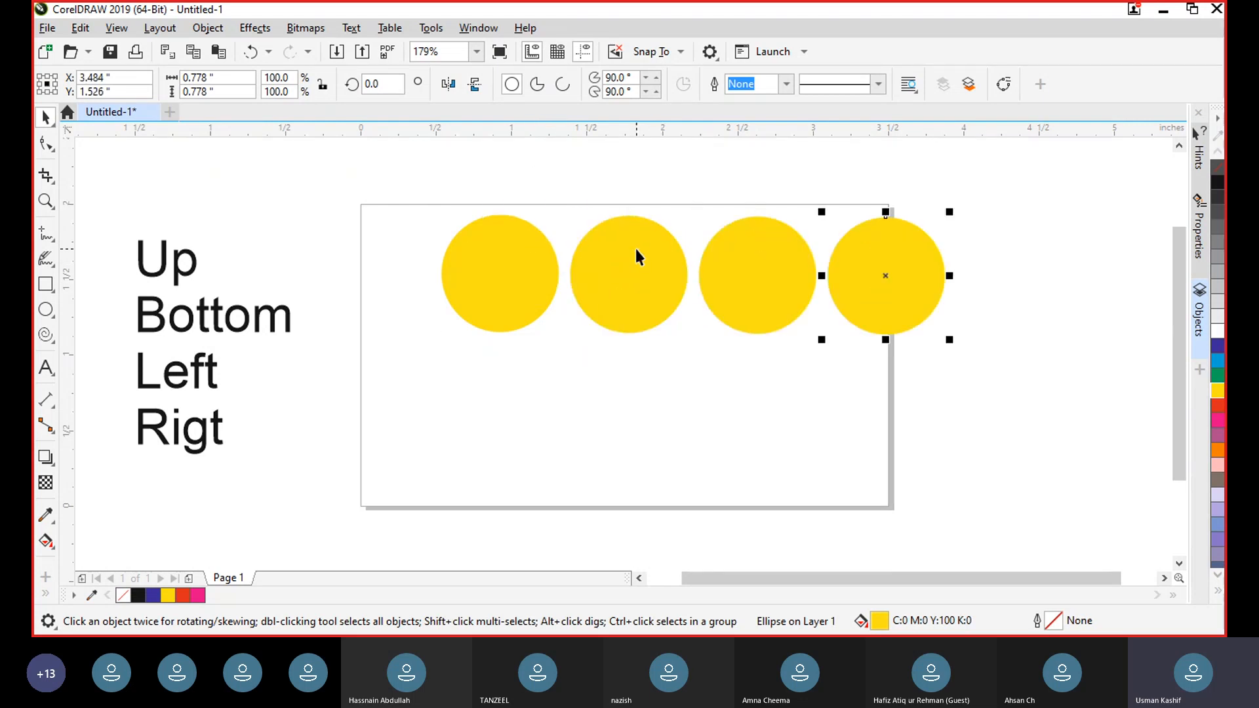
Step: Delete the three duplicated circles, keeping only the leftmost one
left_click(965, 456)
left_click_drag(669, 263, 595, 203)
key("Delete")
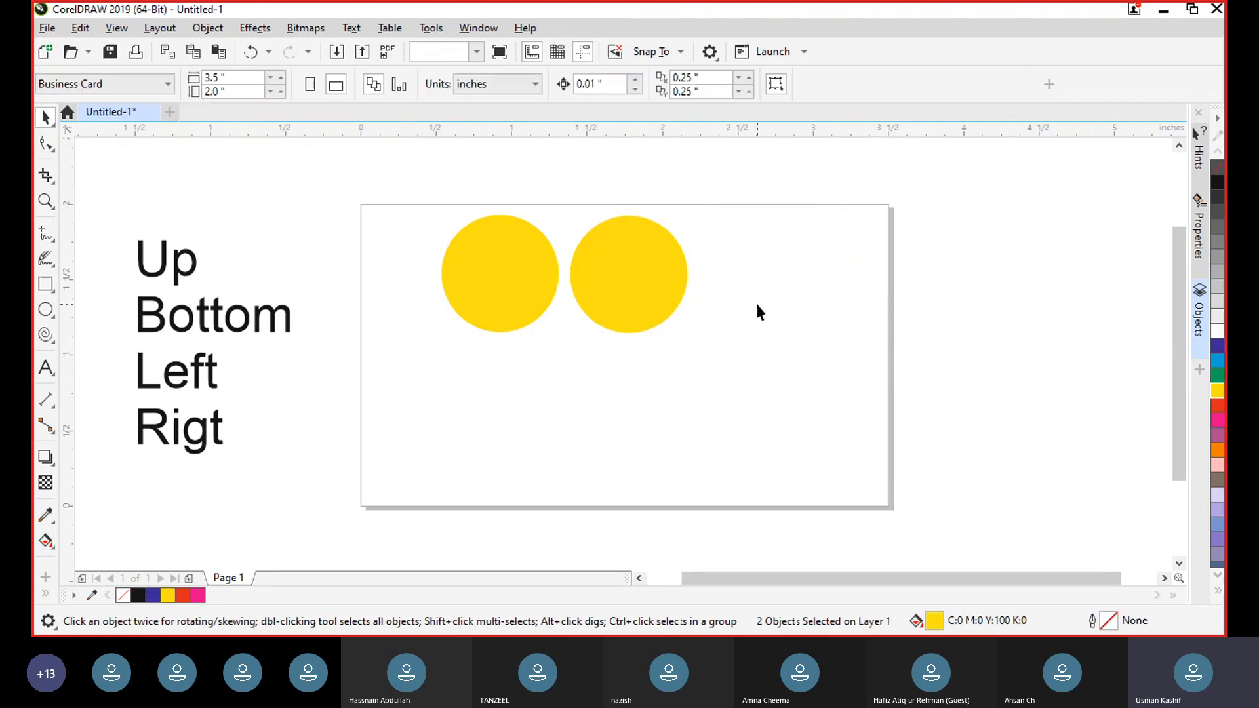
left_click(648, 279)
key("Delete")
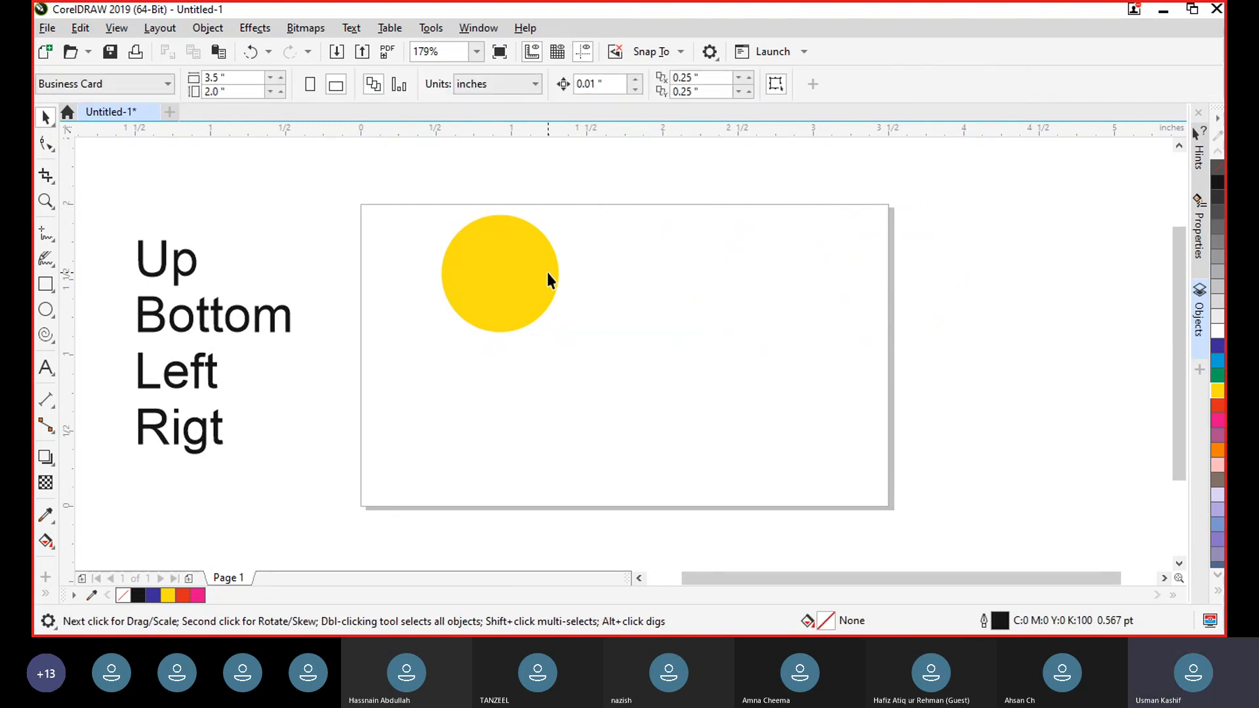
Step: Duplicate the circle, place the duplicate at about X 1.81 and Y 1.54 inches, and repeat the duplication twice at that spacing
left_click(548, 273)
key("ctrl+d")
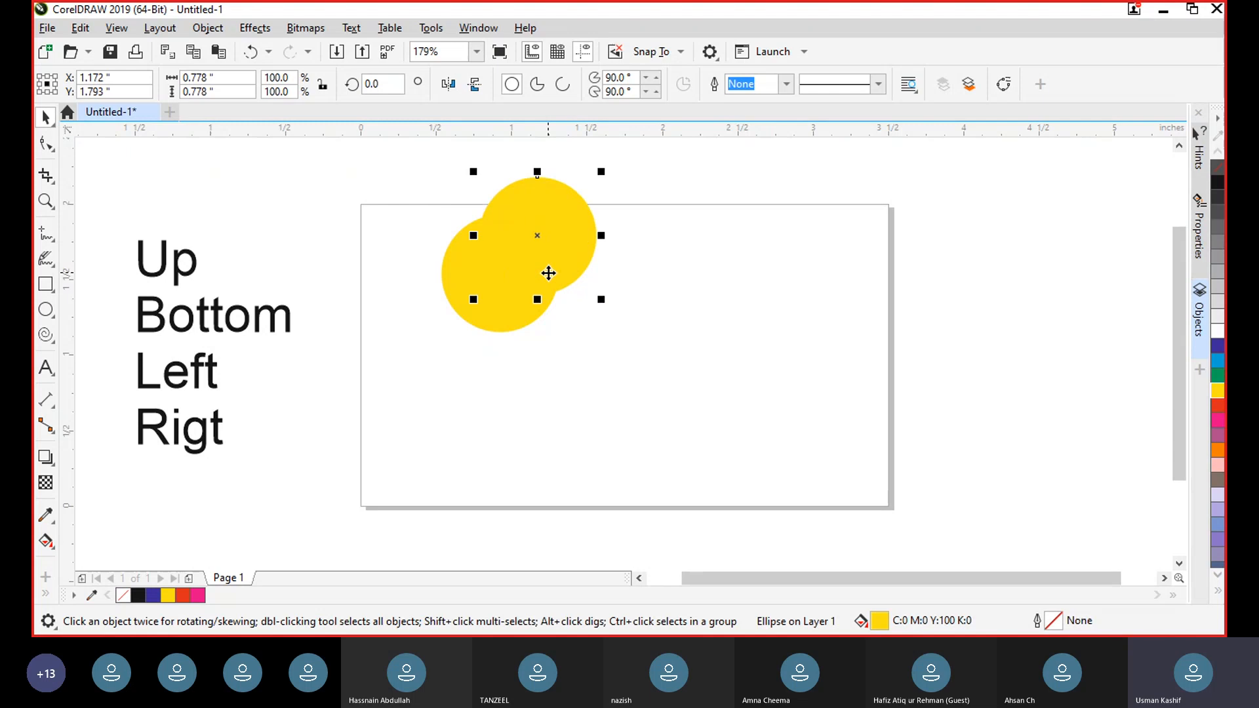
left_click_drag(555, 230, 646, 282)
left_click_drag(646, 277, 649, 267)
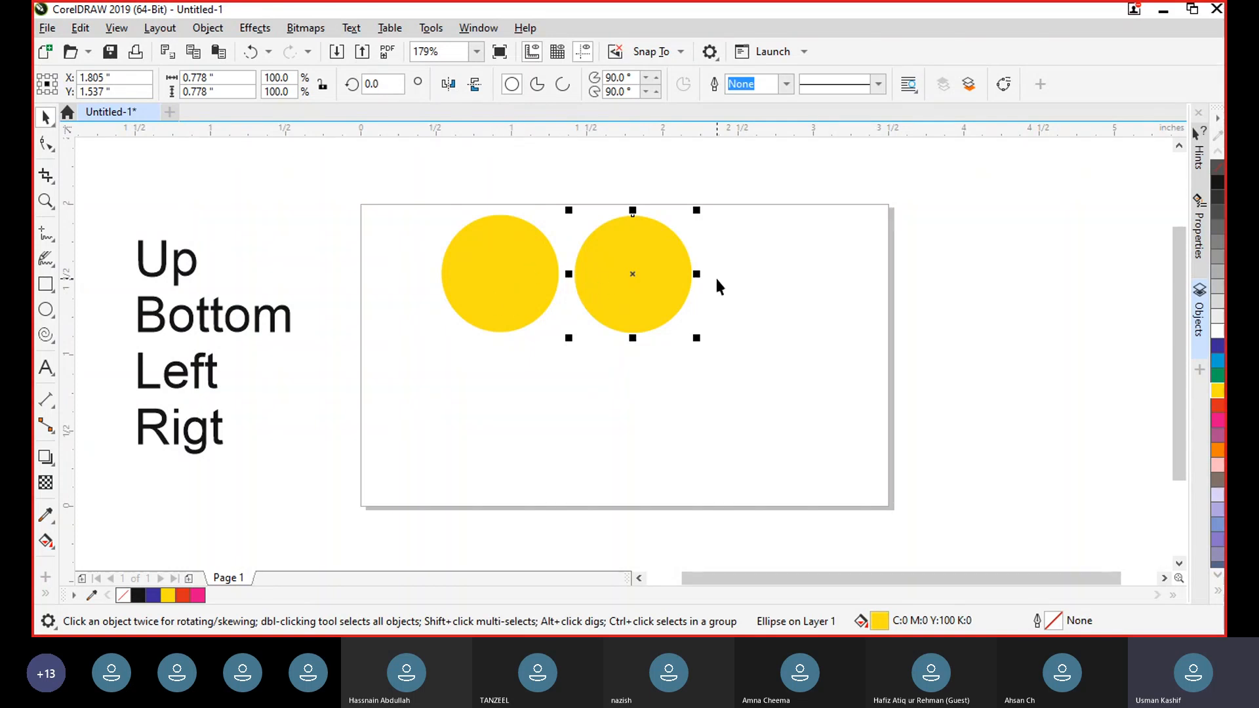
key("ctrl+d")
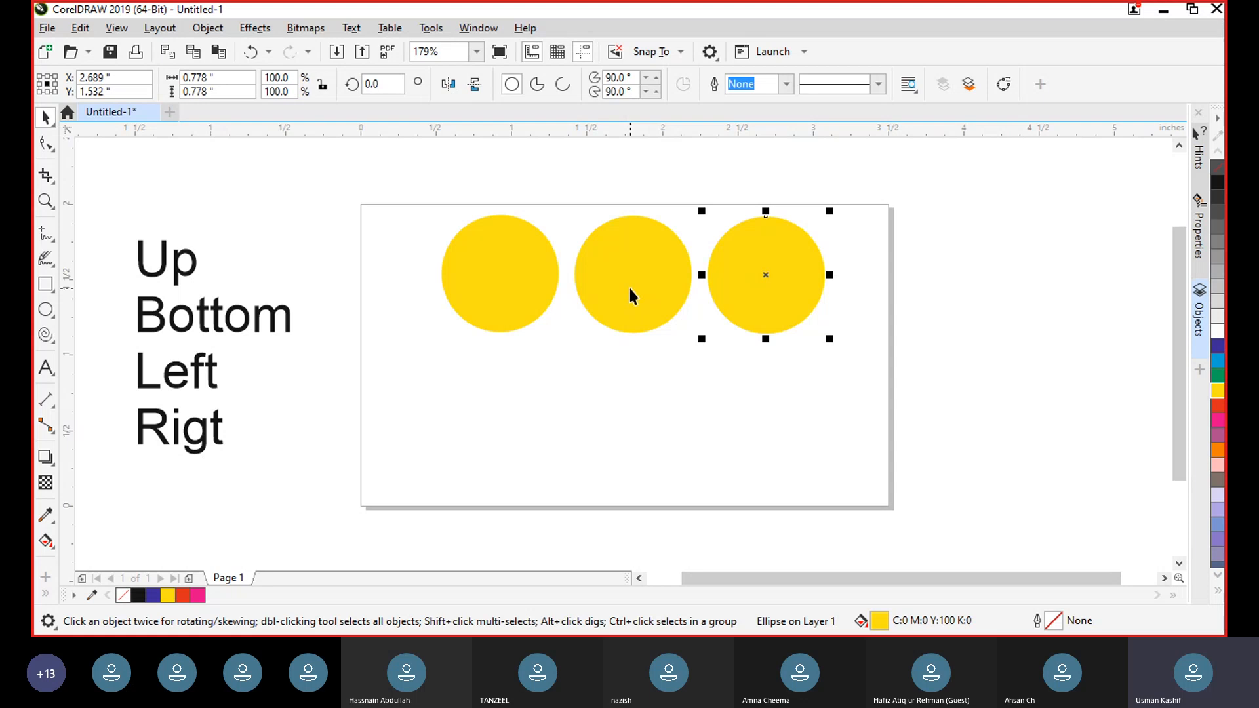
key("ctrl+d")
Step: Select the three circle duplicates together and delete them
left_click(1010, 412)
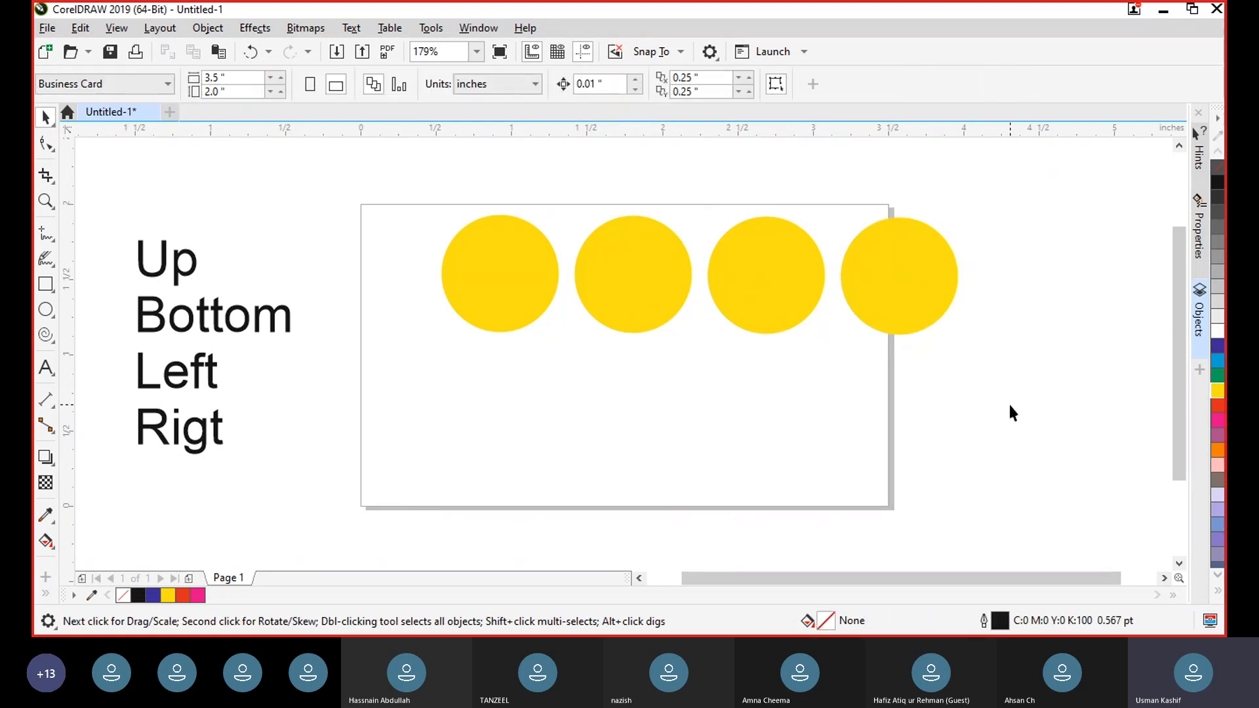
left_click_drag(598, 176, 568, 181)
key("Delete")
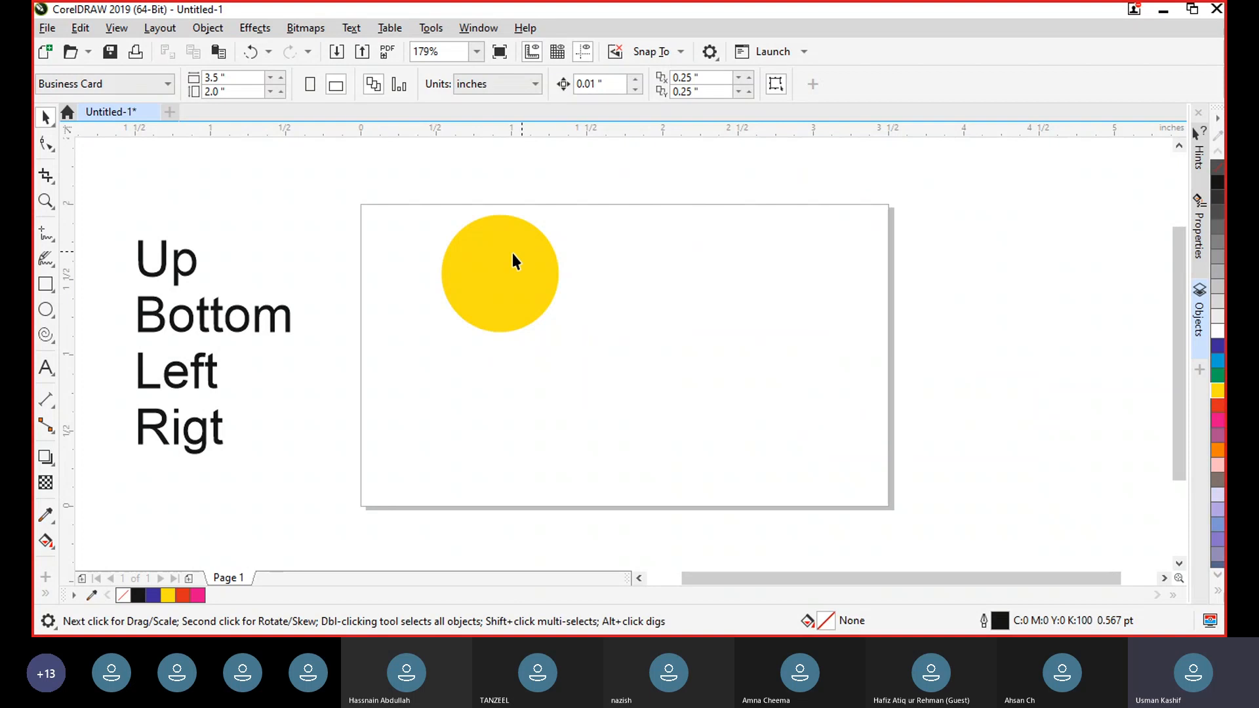
Step: Move the circle into the page's upper-left corner, at about X 0.43 and Y 1.58 inches
left_click_drag(513, 253, 559, 281)
left_click(584, 249)
left_click(444, 273)
Step: Duplicate the circle rightward from a first copy at about X 1.27 and Y 1.57 inches, making a row of five
key("ctrl+d")
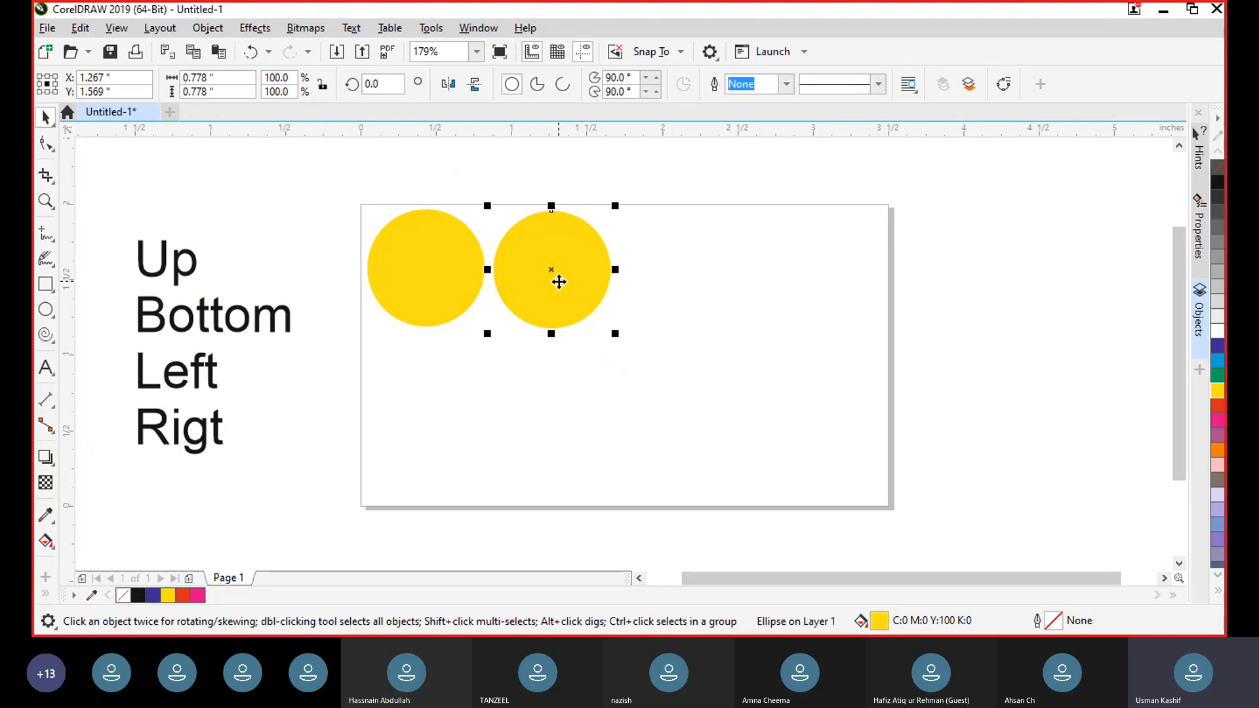
key("ctrl+d")
key("ctrl+d")
key("ctrl+d")
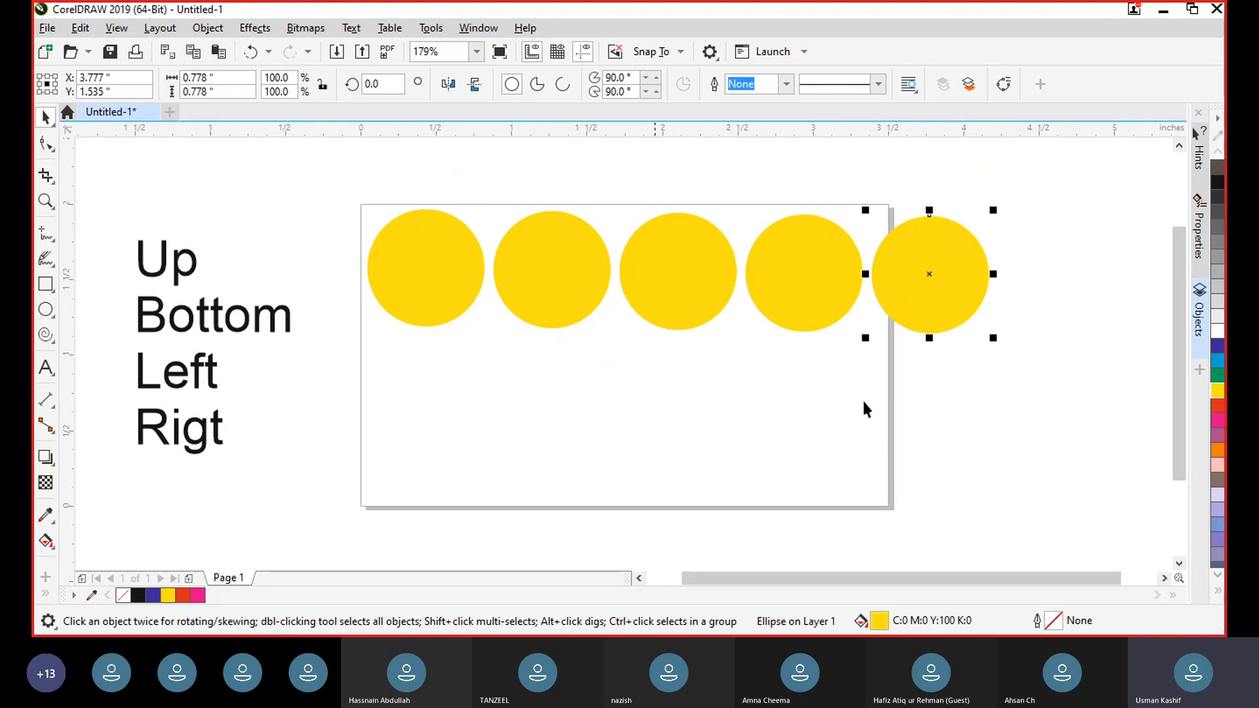
Step: Select the four copies in the row and delete them, leaving the circle in the page corner
left_click(948, 374)
left_click_drag(744, 211, 490, 196)
key("Delete")
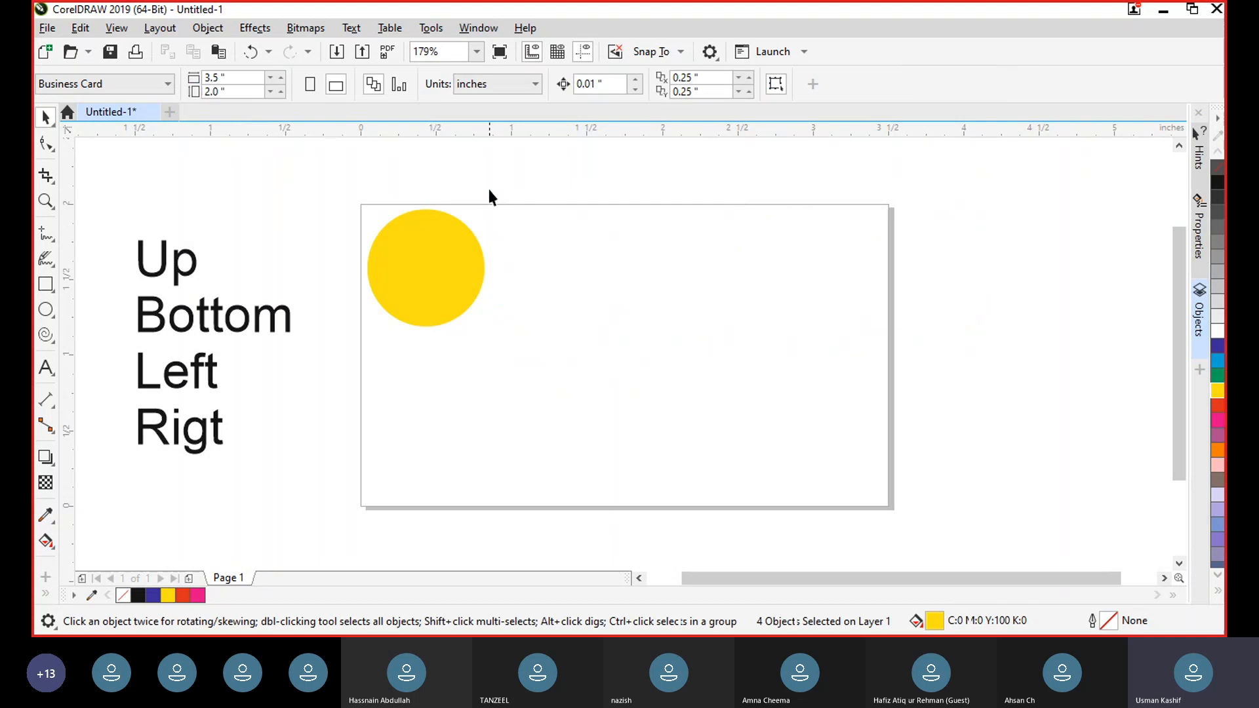
Step: Place two copies of the circle in a row, the second at about X 2.12 and Y 1.52 inches, and duplicate again
left_click(442, 241)
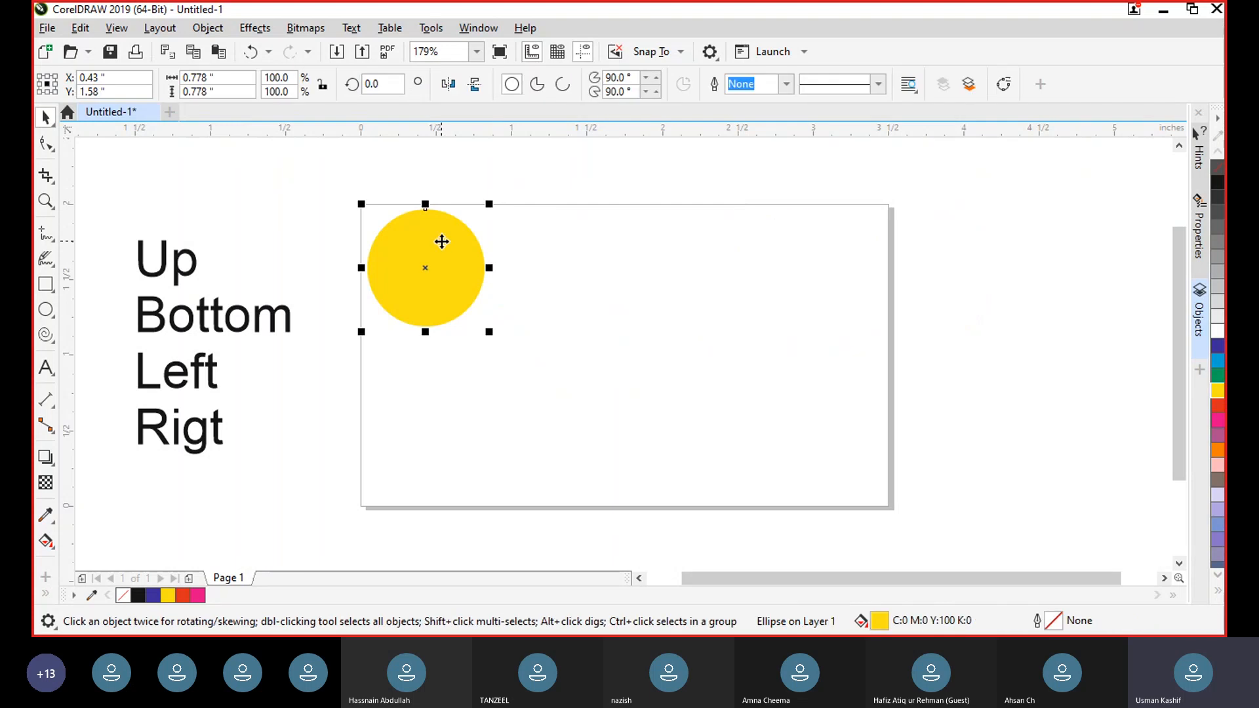
left_click_drag(442, 241, 693, 268)
key("ctrl+d")
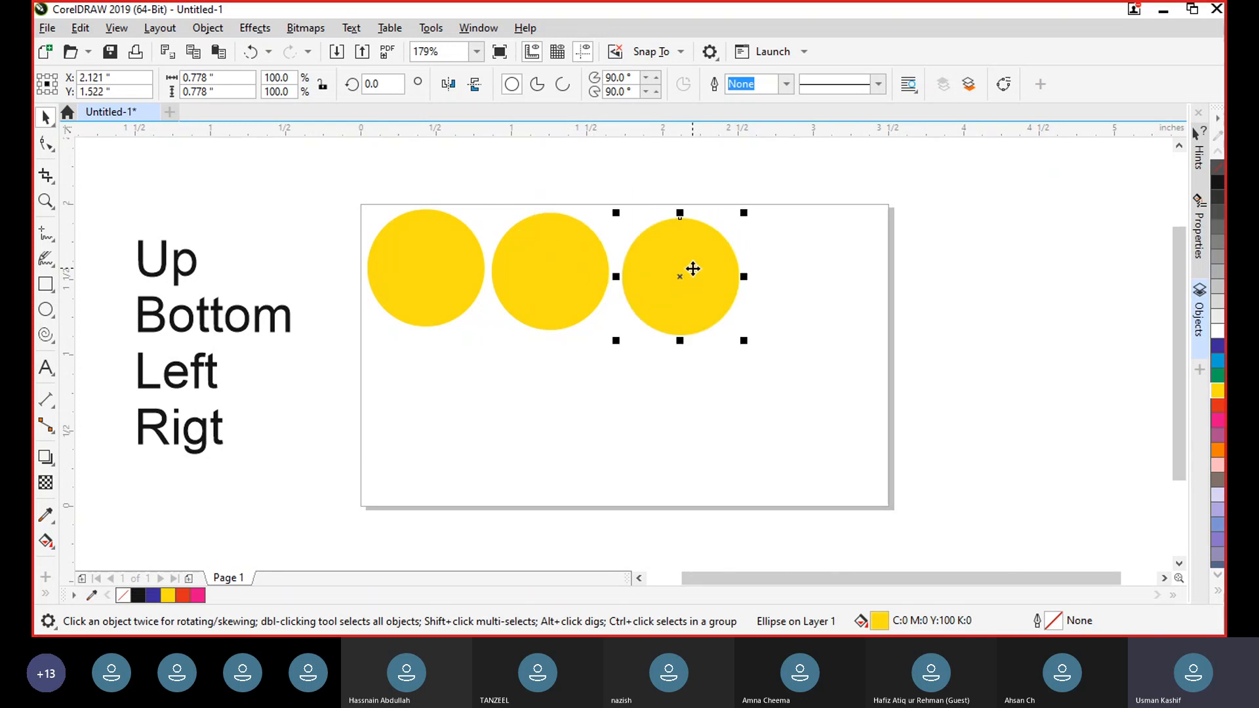
key("ctrl+d")
Step: Select all the copies to the right of the corner circle and delete them
left_click(820, 394)
left_click_drag(884, 386, 489, 205)
key("Delete")
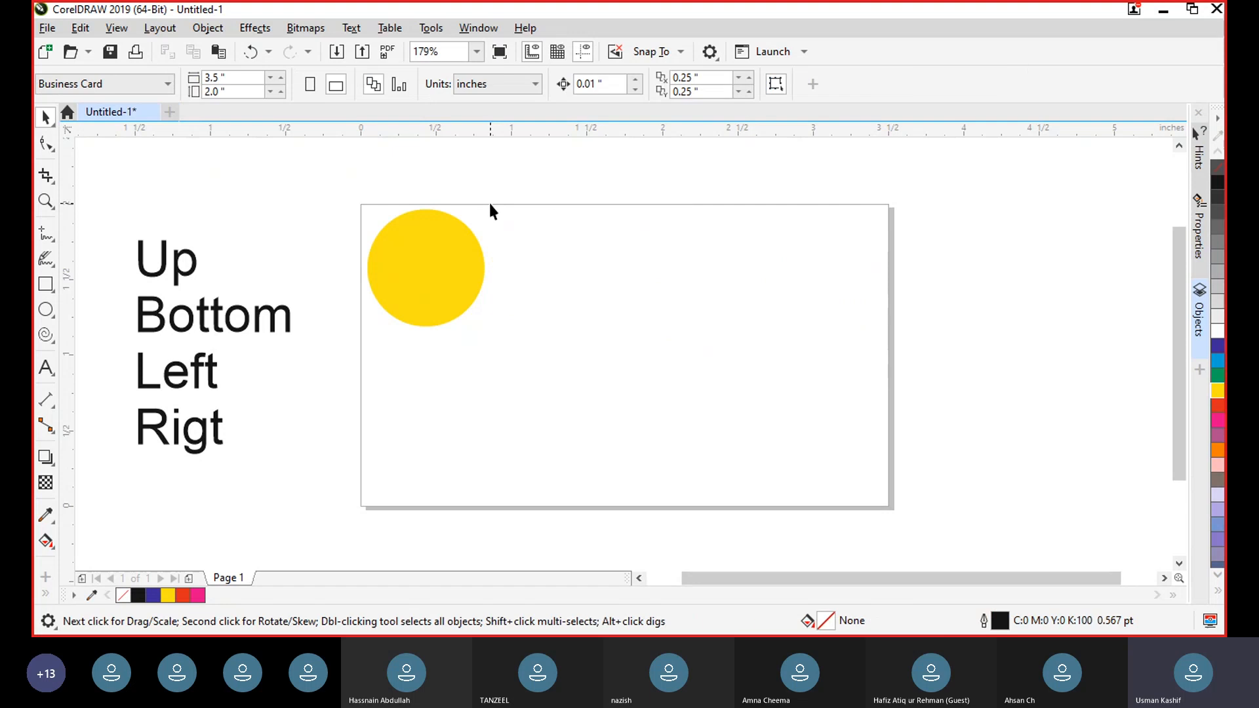
Step: Place five copies of the circle one by one to its right, forming a freehand row of six circles
left_click(452, 246)
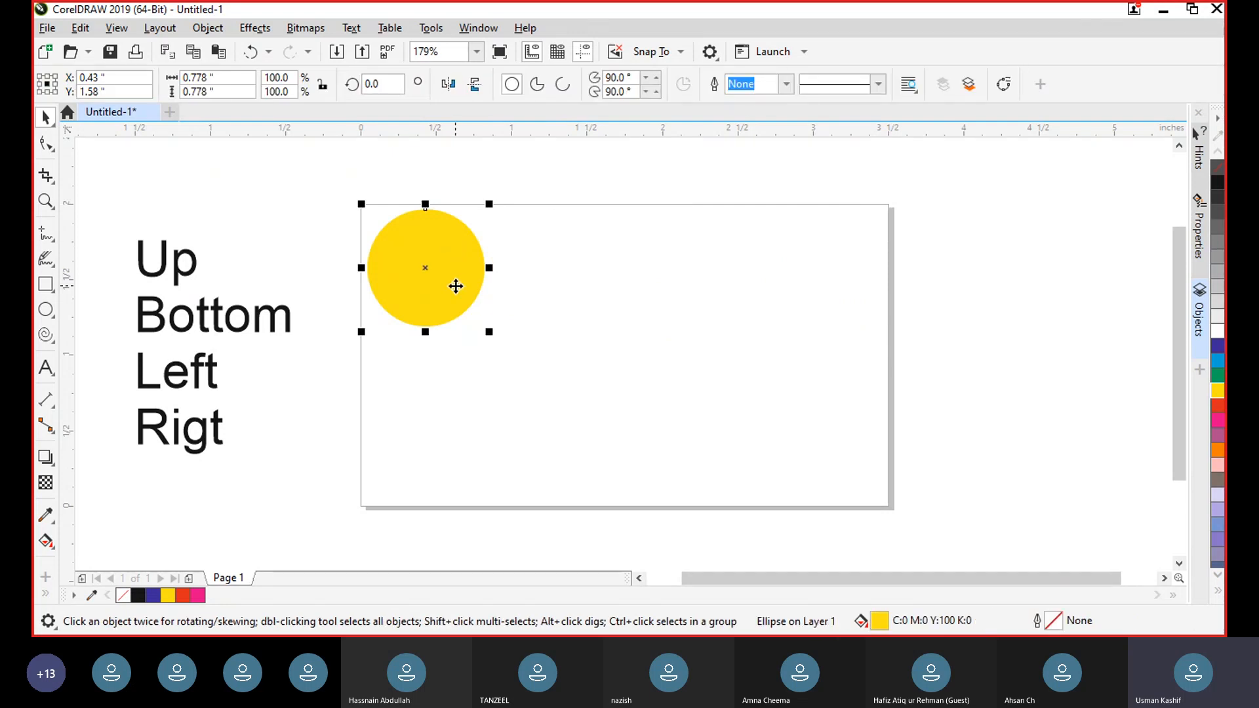
left_click_drag(439, 292, 1041, 296)
left_click(668, 351)
left_click(553, 287)
left_click(1007, 453)
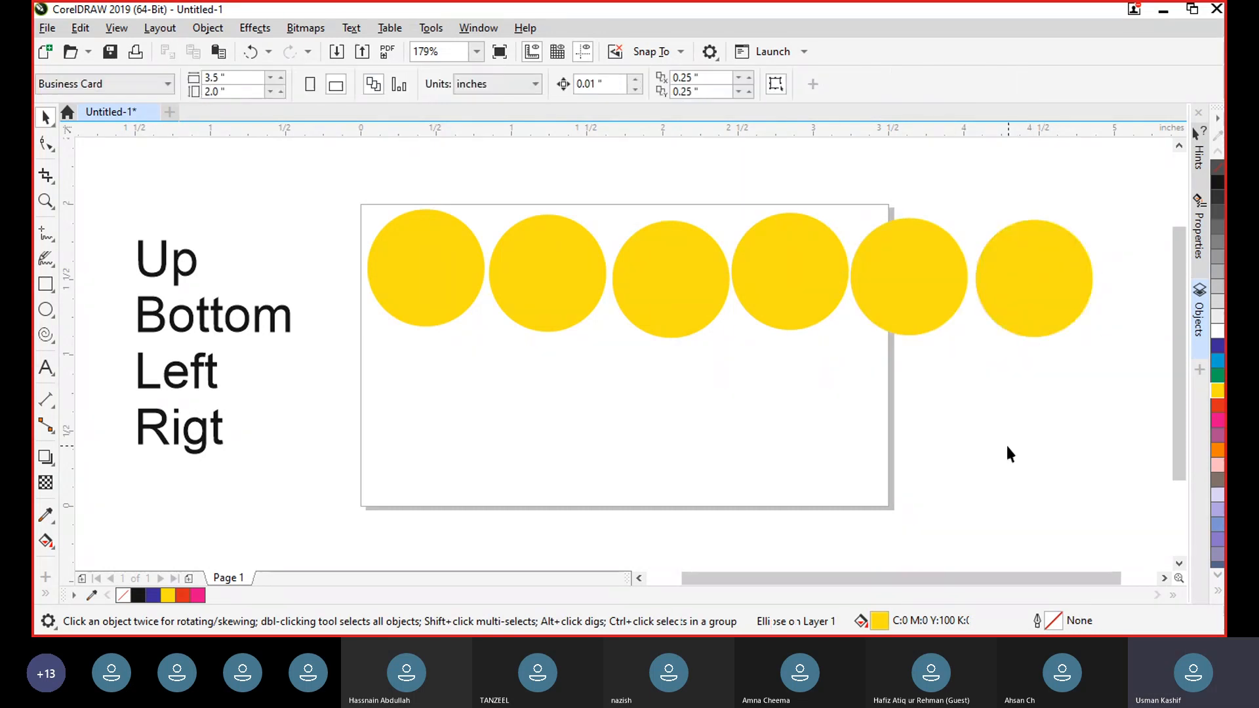
Step: Select the five hand-placed copies and delete them, keeping the original circle
left_click_drag(1111, 396, 774, 259)
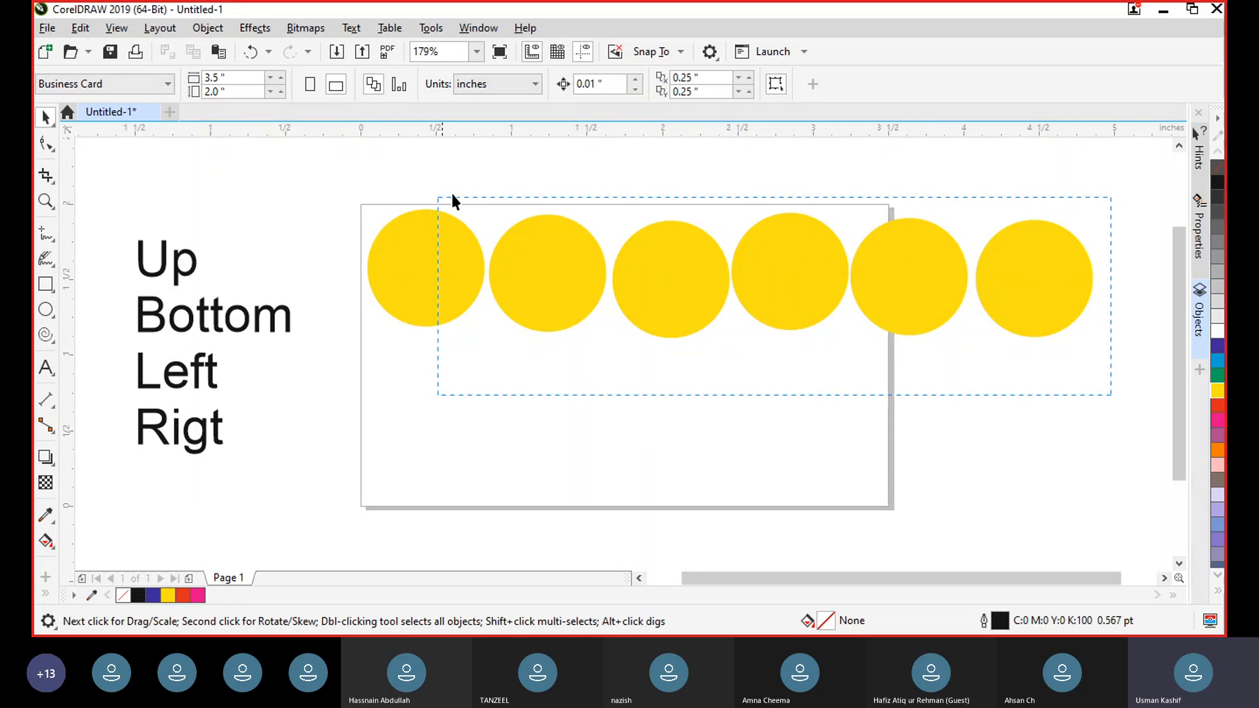
left_click_drag(484, 195, 486, 197)
key("Delete")
Step: Try placing two copies of the yellow circle, one beside and one below the original, and undo both
left_click_drag(461, 253, 577, 272)
left_click(640, 385)
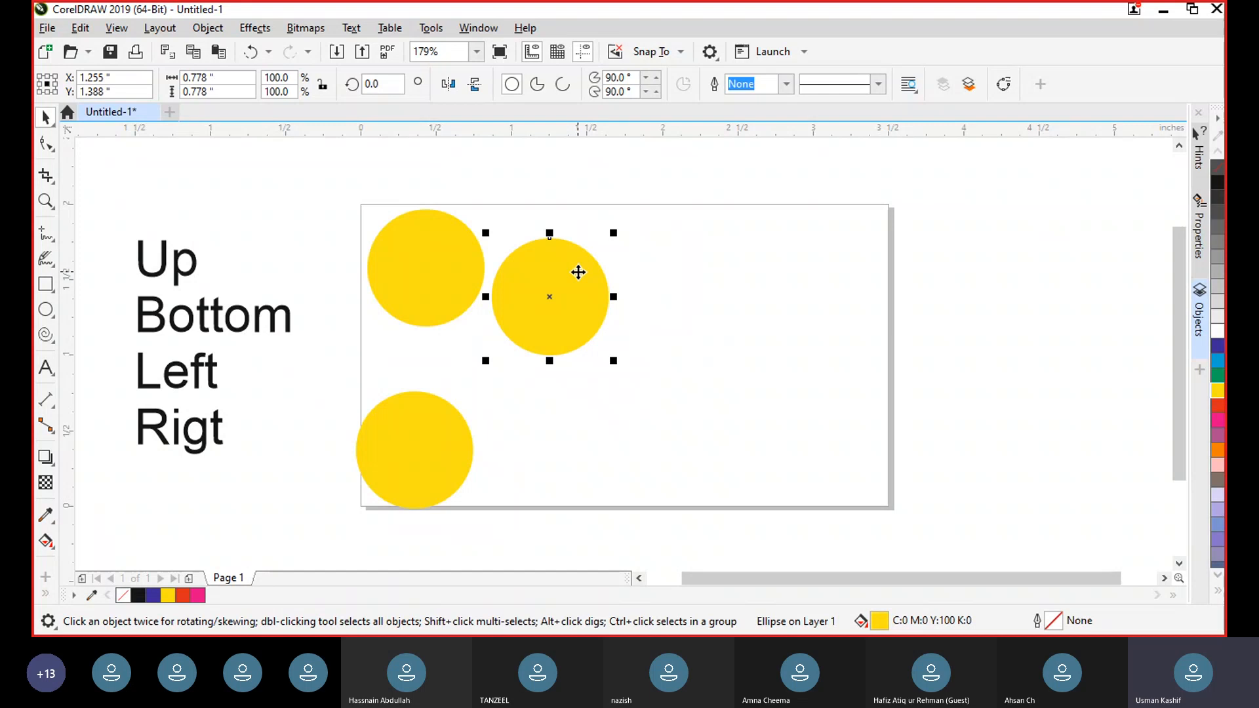
key("ctrl+z")
key("ctrl+z")
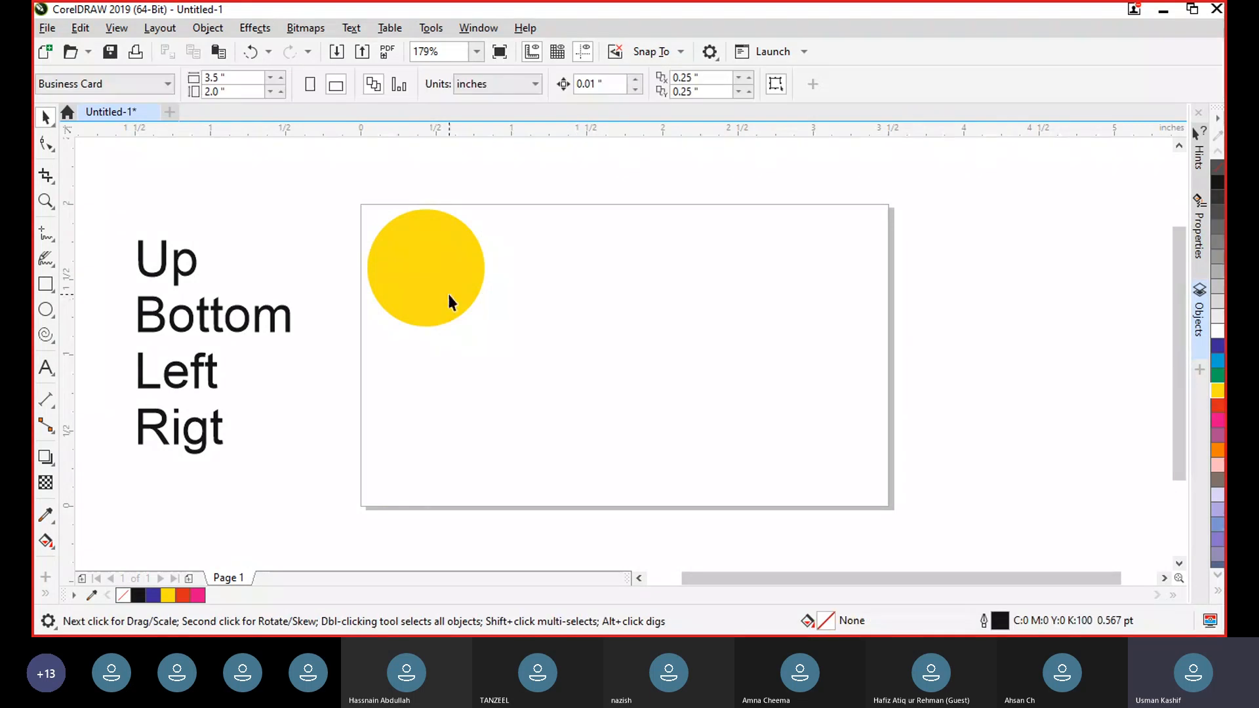
Step: Place two copies of the circle, beside and below it, and move the upper circle to about X 0.37, Y 1.87 inches
left_click(422, 303)
left_click_drag(422, 303, 462, 418)
left_click_drag(424, 242, 425, 196)
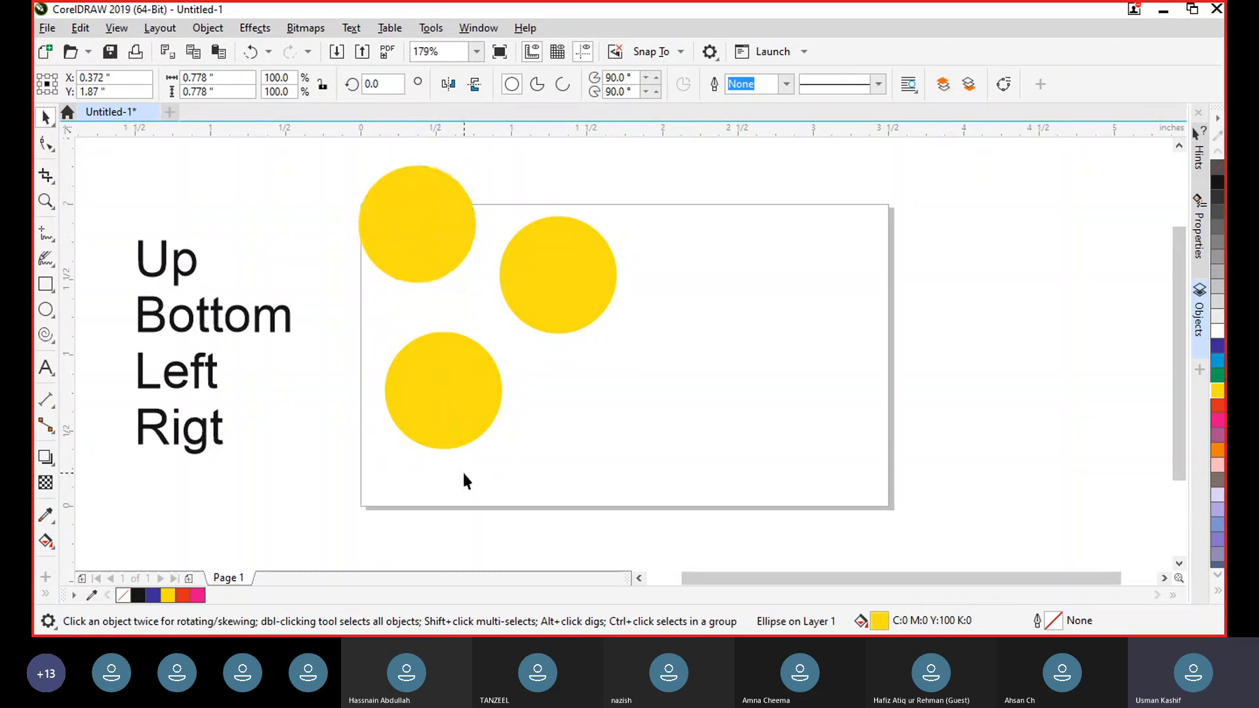
Step: Remove the stray horizontal guideline, and select and delete all three yellow circles
left_click_drag(482, 129, 493, 363)
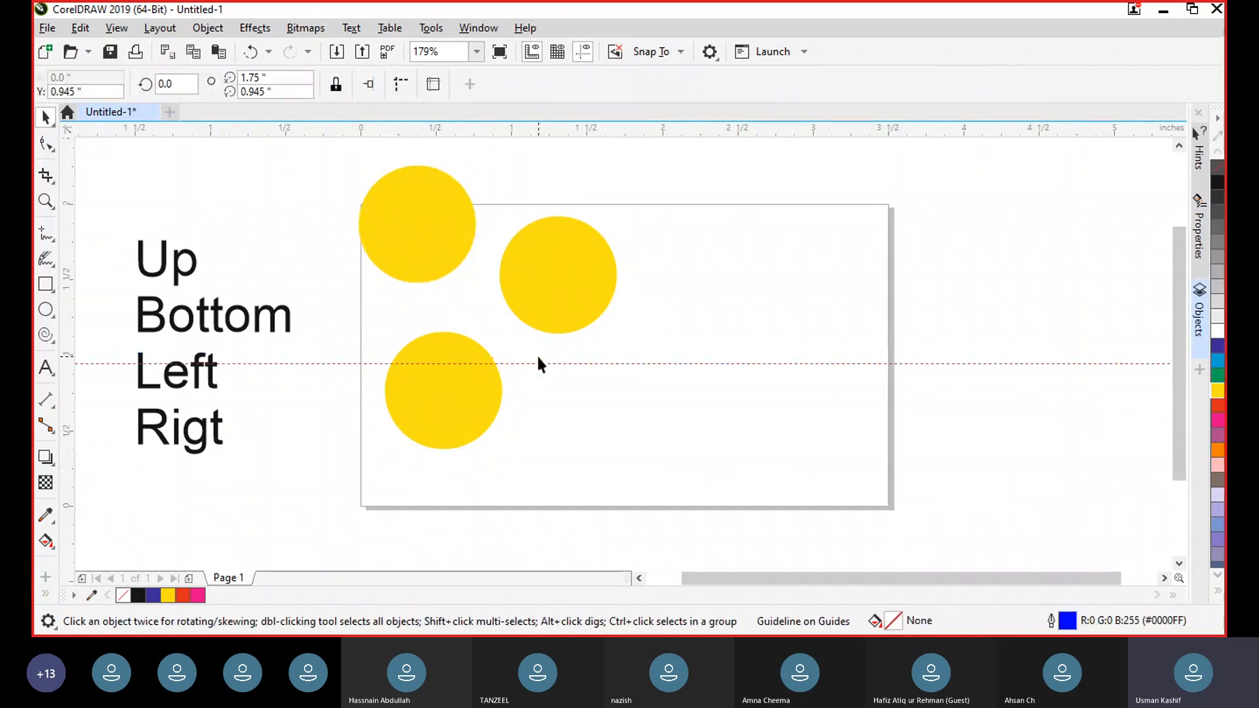
key("Delete")
left_click_drag(339, 160, 640, 397)
left_click_drag(666, 467, 666, 467)
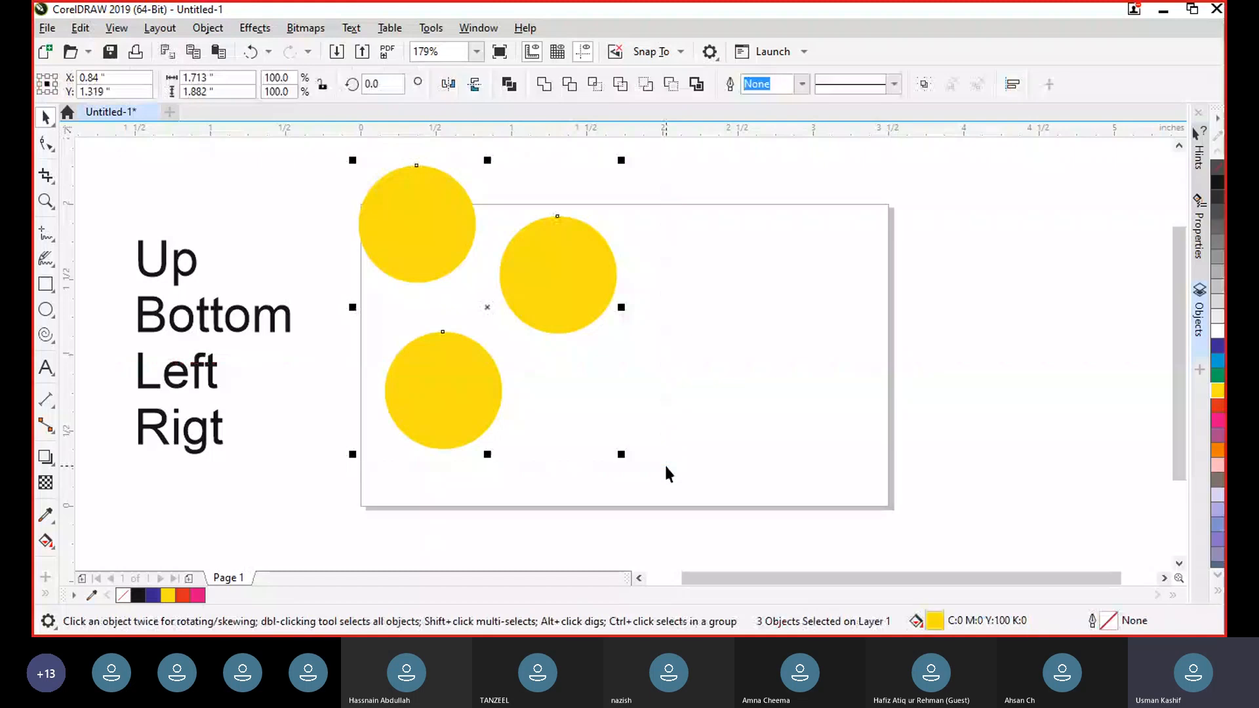
key("Delete")
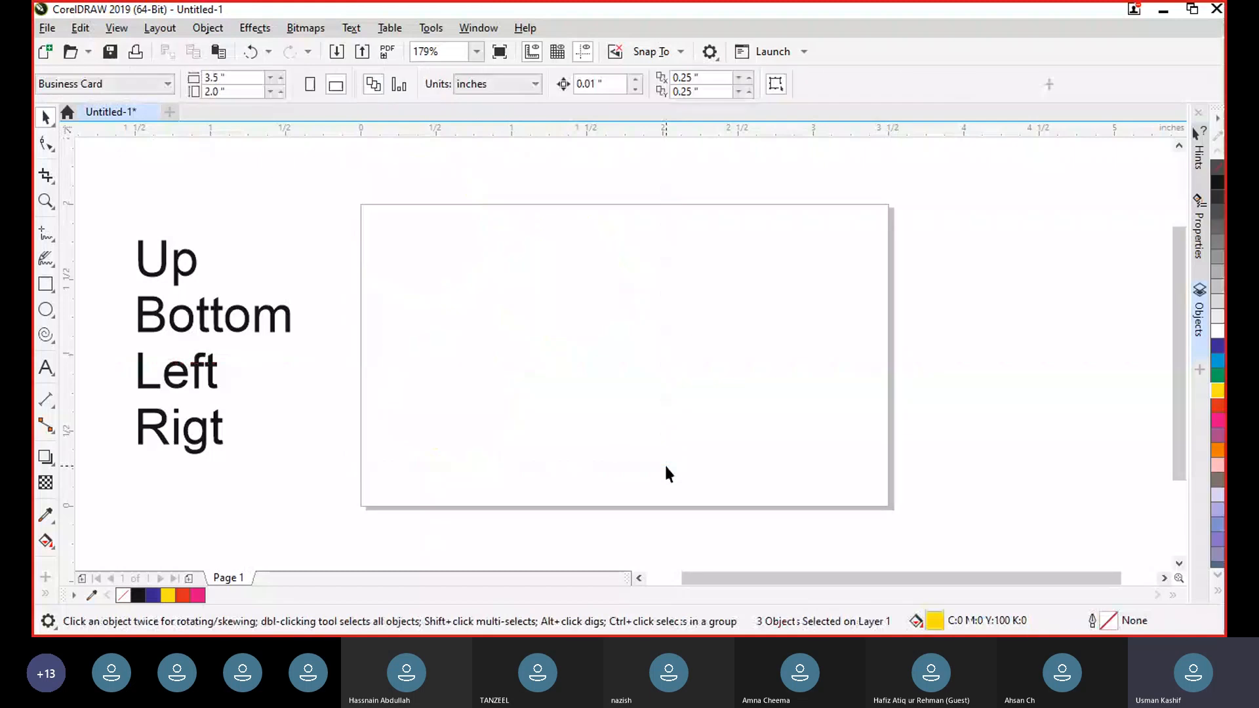
Step: Draw a rectangle about 0.51 by 0.37 inches on the page, fill it blue and set its outline to None
left_click(45, 284)
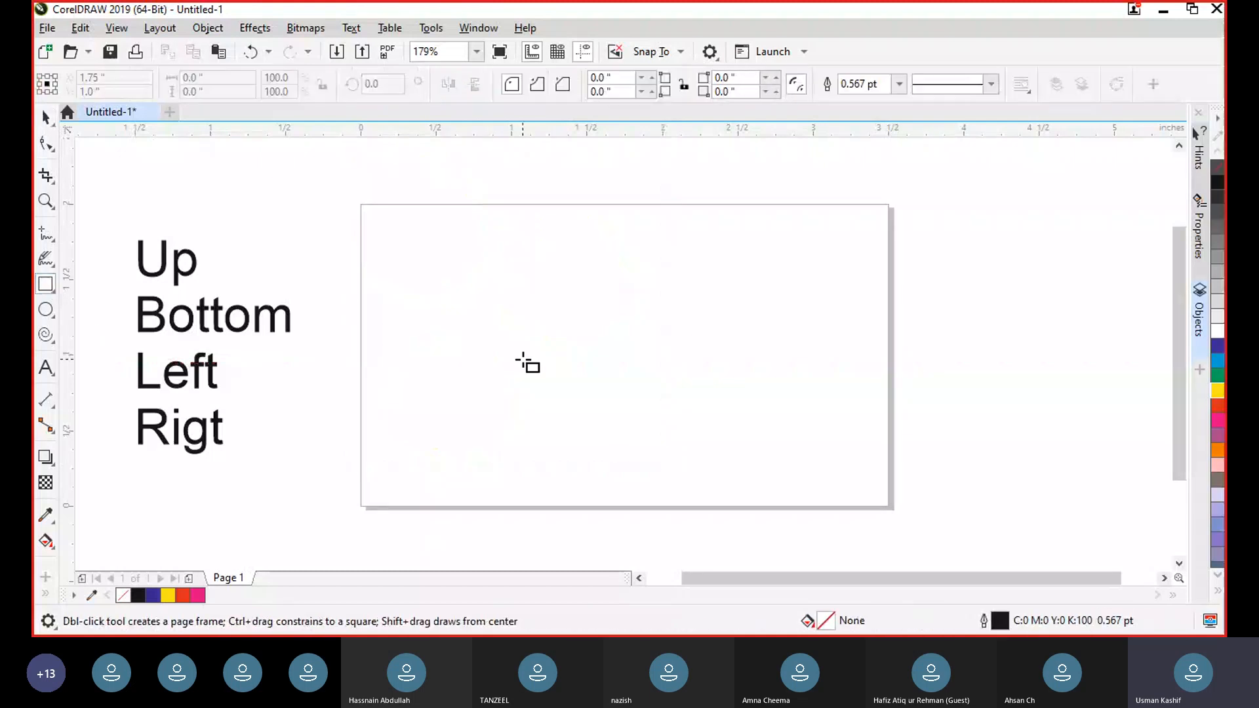
left_click_drag(423, 318, 500, 374)
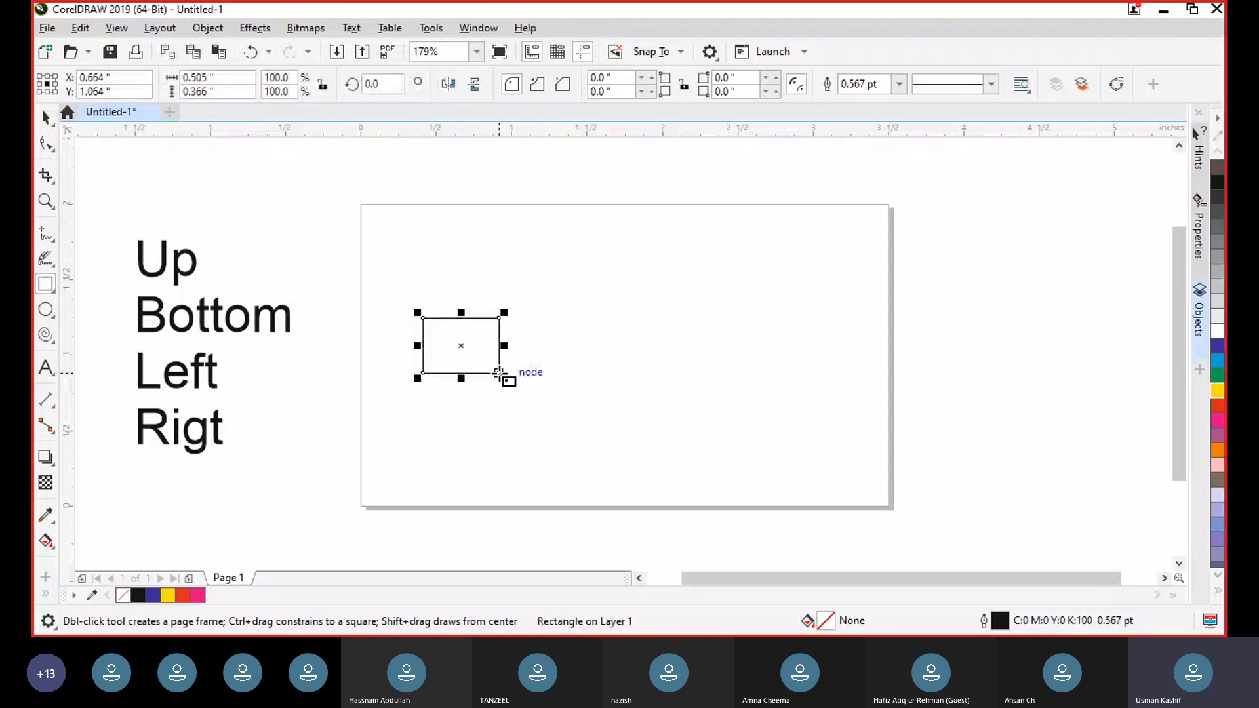
left_click(1216, 350)
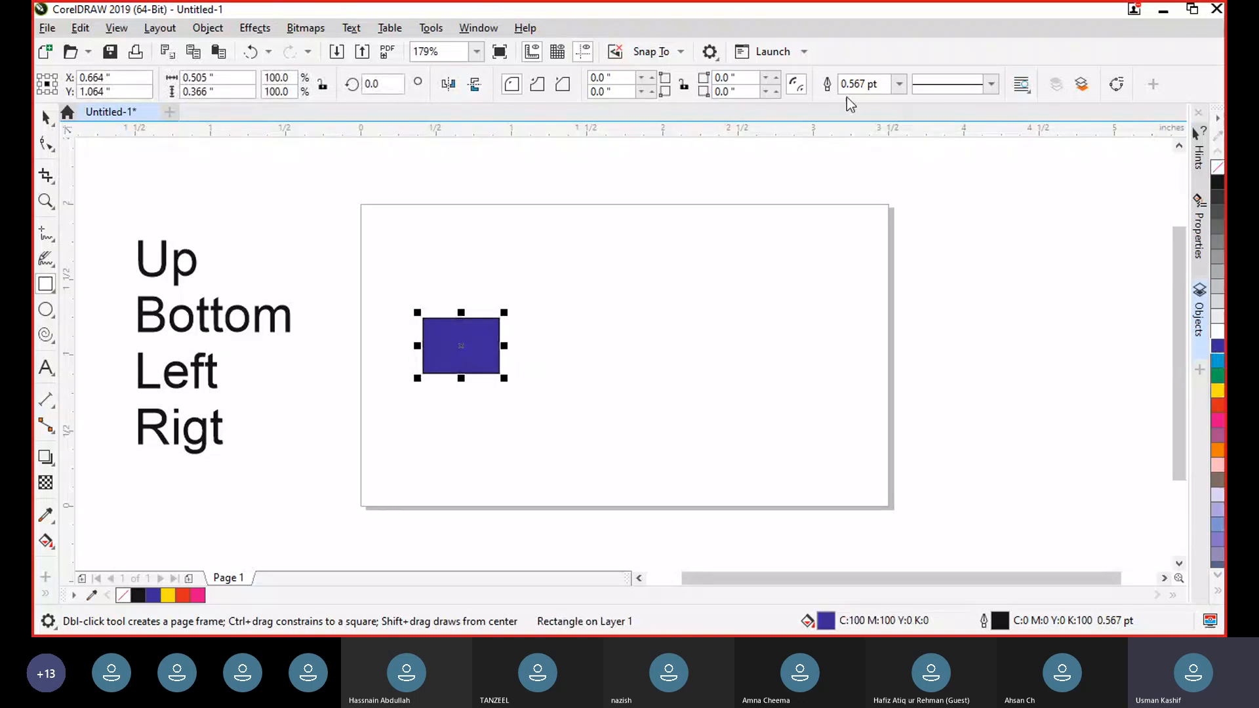
left_click(899, 86)
left_click(869, 101)
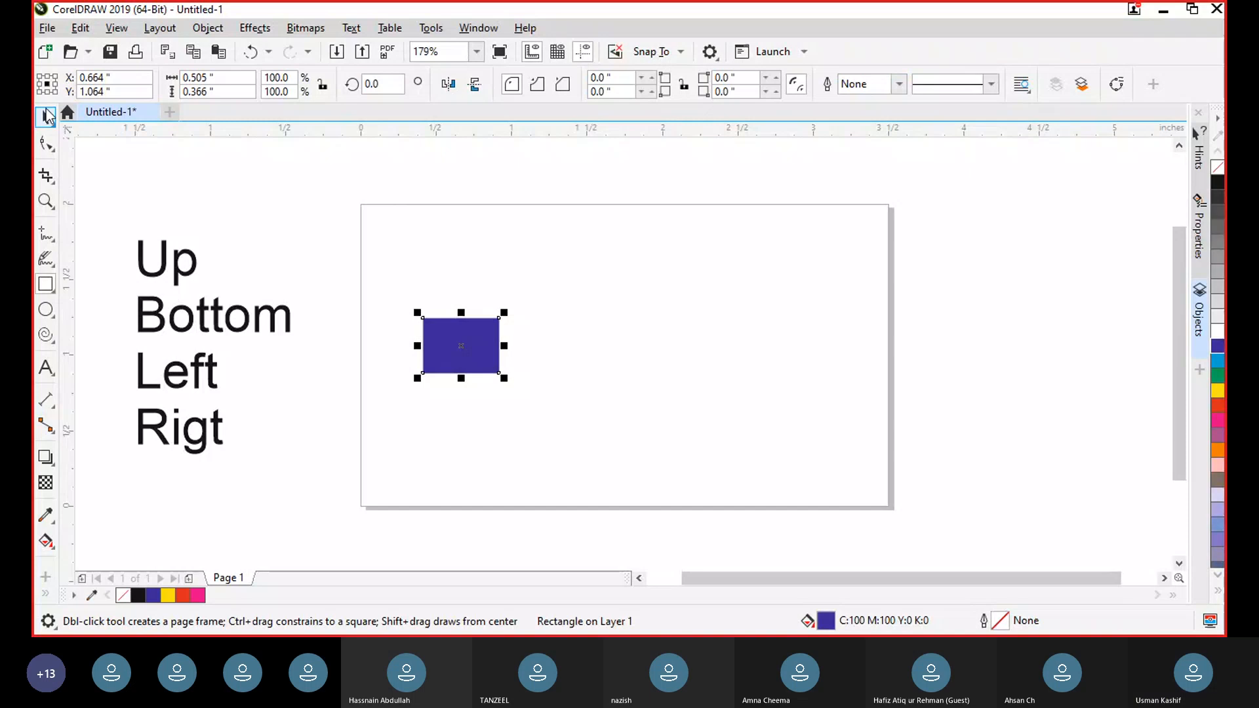
Step: Copy the blue rectangle three times to its right, forming a straight row of four spaced about 0.53 inches centre to centre
left_click(47, 110)
left_click(328, 262)
left_click(478, 352)
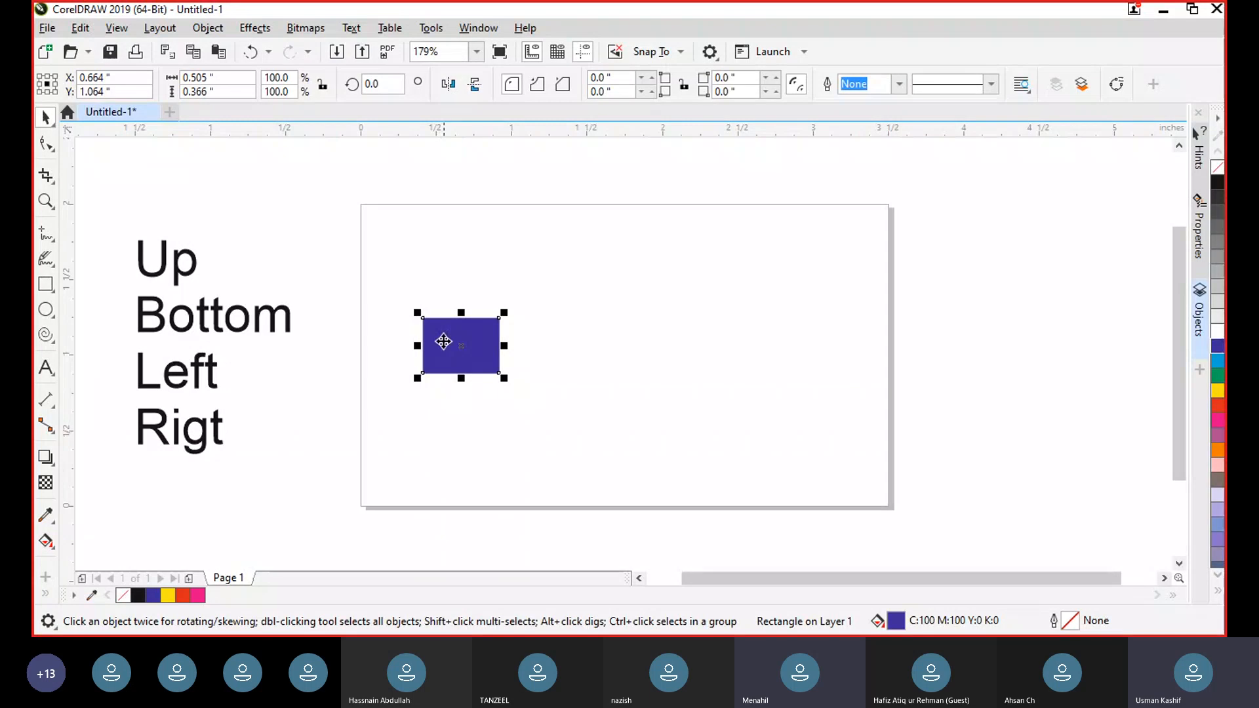
left_click_drag(455, 333, 602, 352)
right_click(535, 335)
left_click(657, 341)
left_click(565, 346)
key("ctrl+d")
left_click(735, 337)
left_click(605, 360)
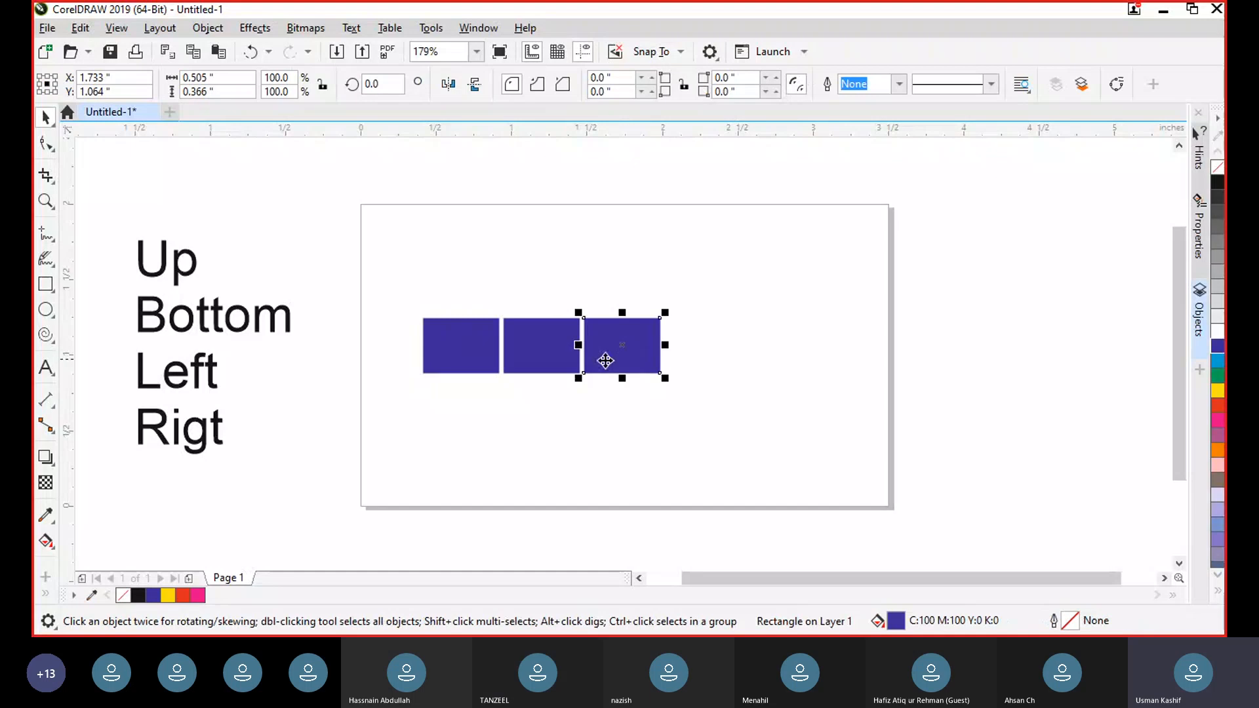
left_click_drag(597, 358, 680, 358)
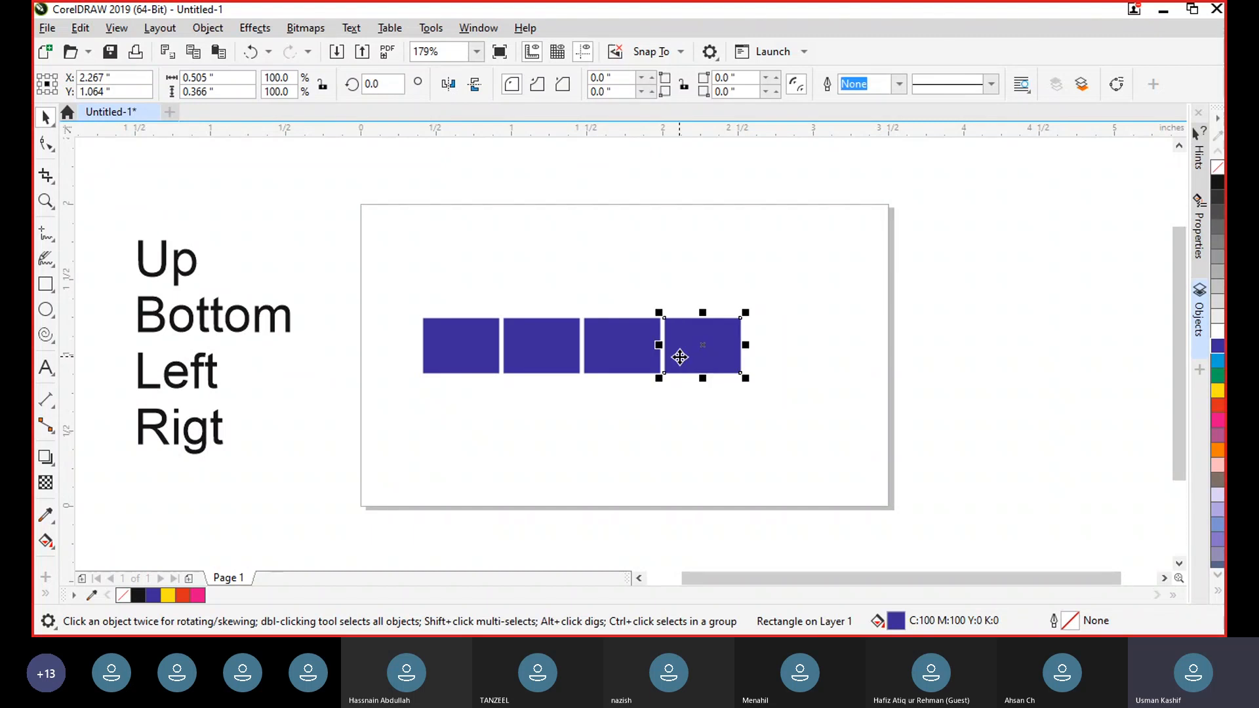
Step: Select the whole row of four and place one copy above and another below at about X 1.80, Y 0.48 inches
left_click(820, 353)
left_click_drag(260, 261, 263, 257)
left_click_drag(622, 364, 668, 421)
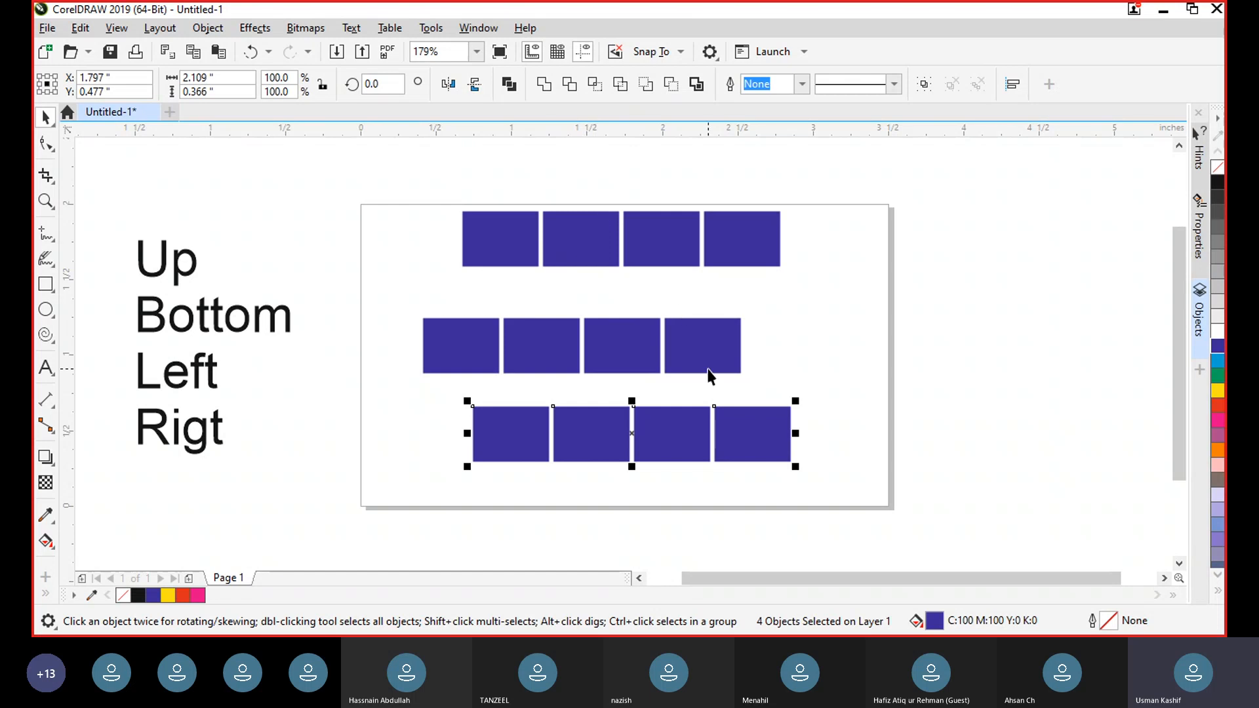
Step: Select all three rows of blue rectangles and delete them
left_click(733, 475)
left_click_drag(407, 184, 841, 509)
key("Delete")
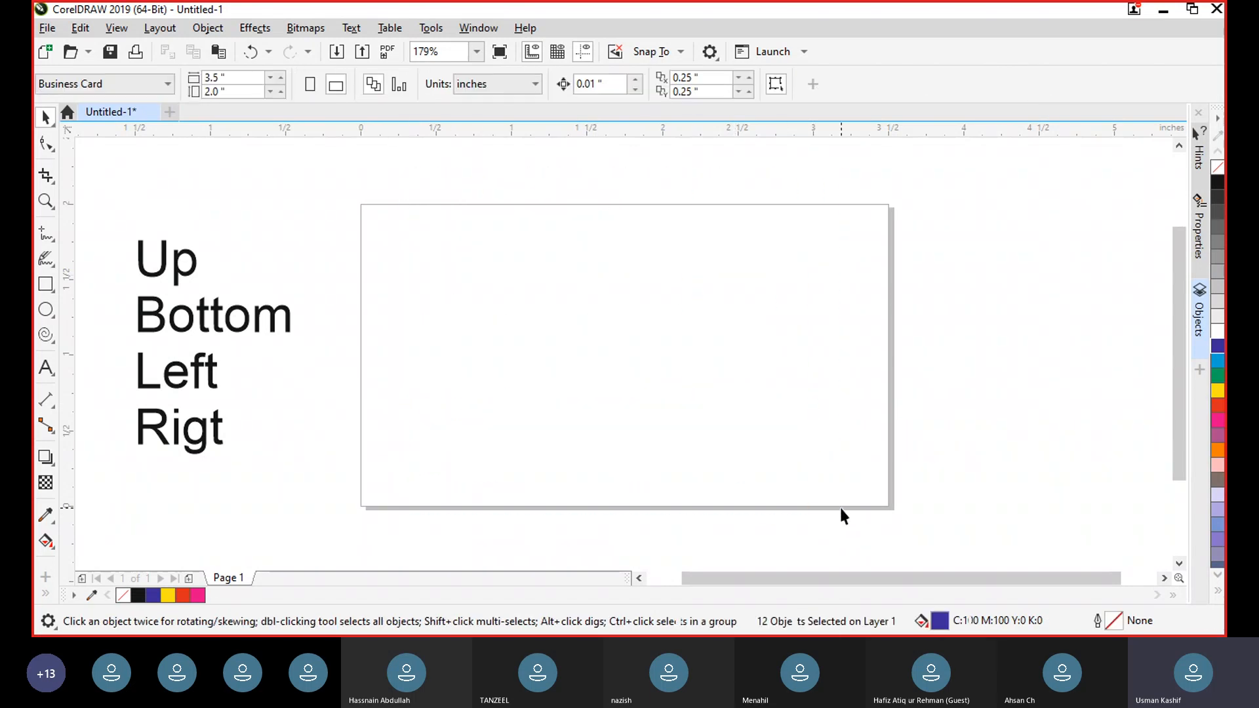
Step: Draw a rectangle about 0.83 by 0.62 inches on the page and make its fill and outline yellow
left_click(42, 290)
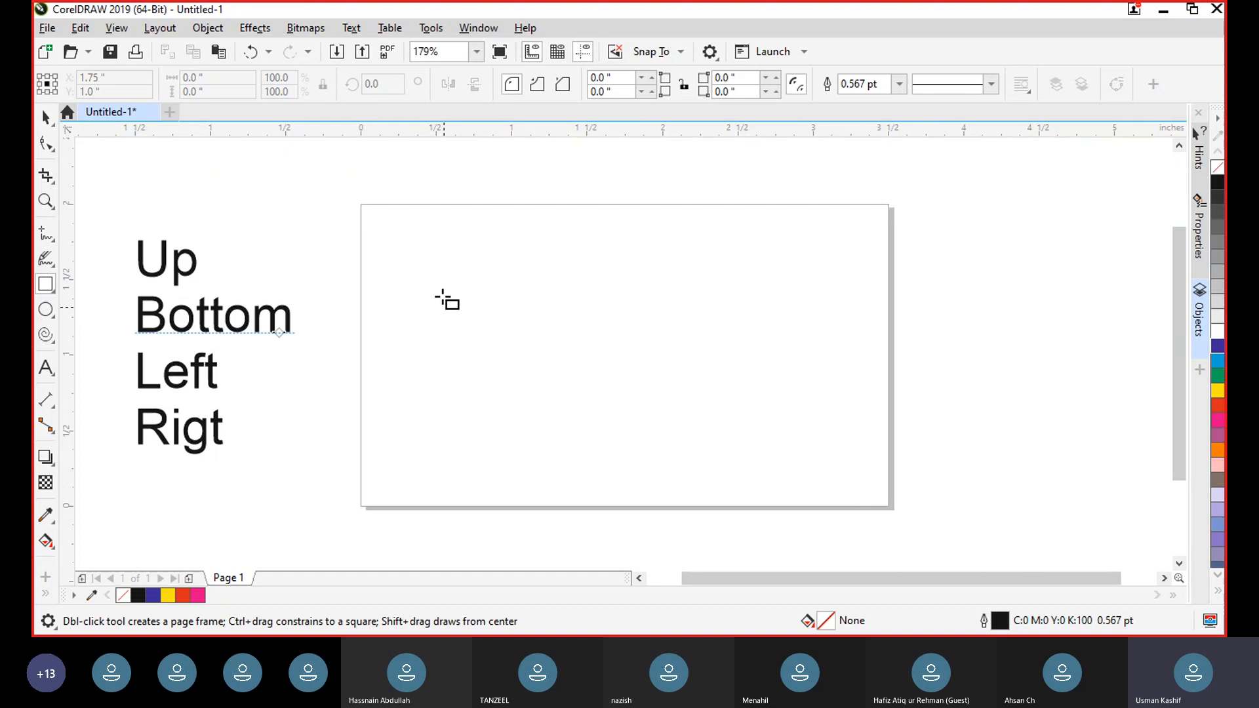
left_click_drag(429, 281, 554, 374)
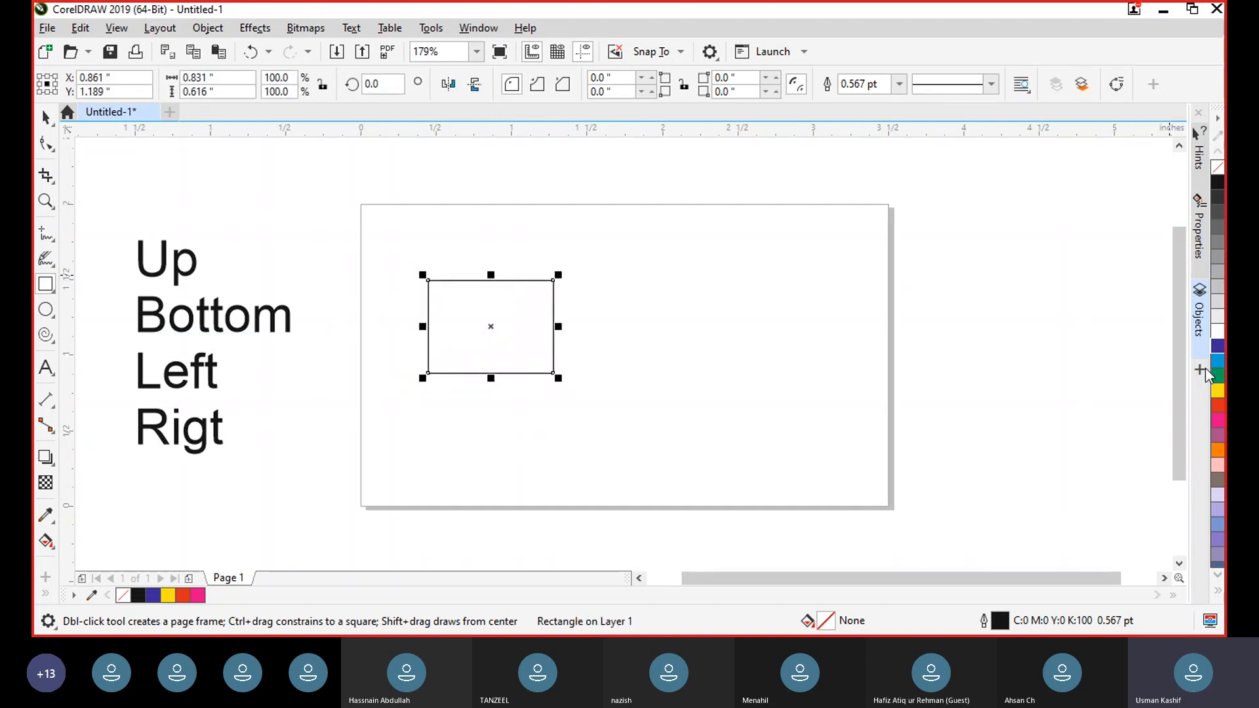
left_click(1217, 392)
right_click(1218, 393)
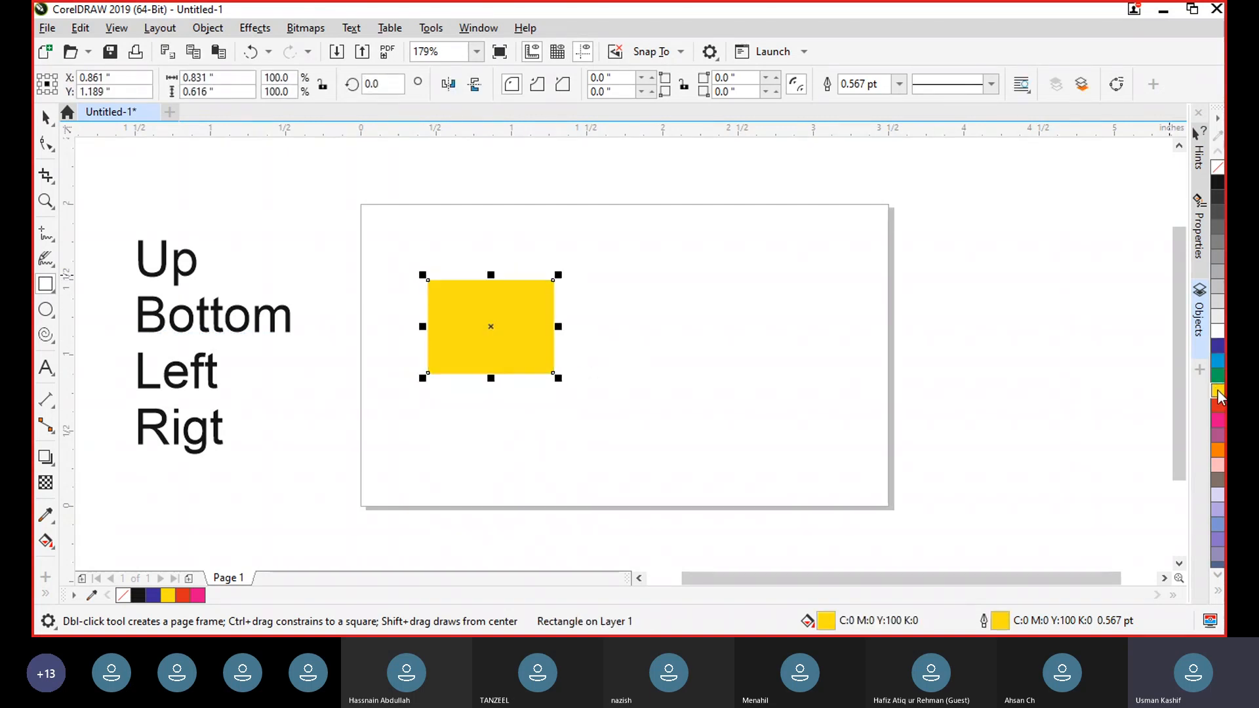
Step: Place a copy of the yellow rectangle at about X 1.87, Y 0.94 inches and select both rectangles
left_click(43, 122)
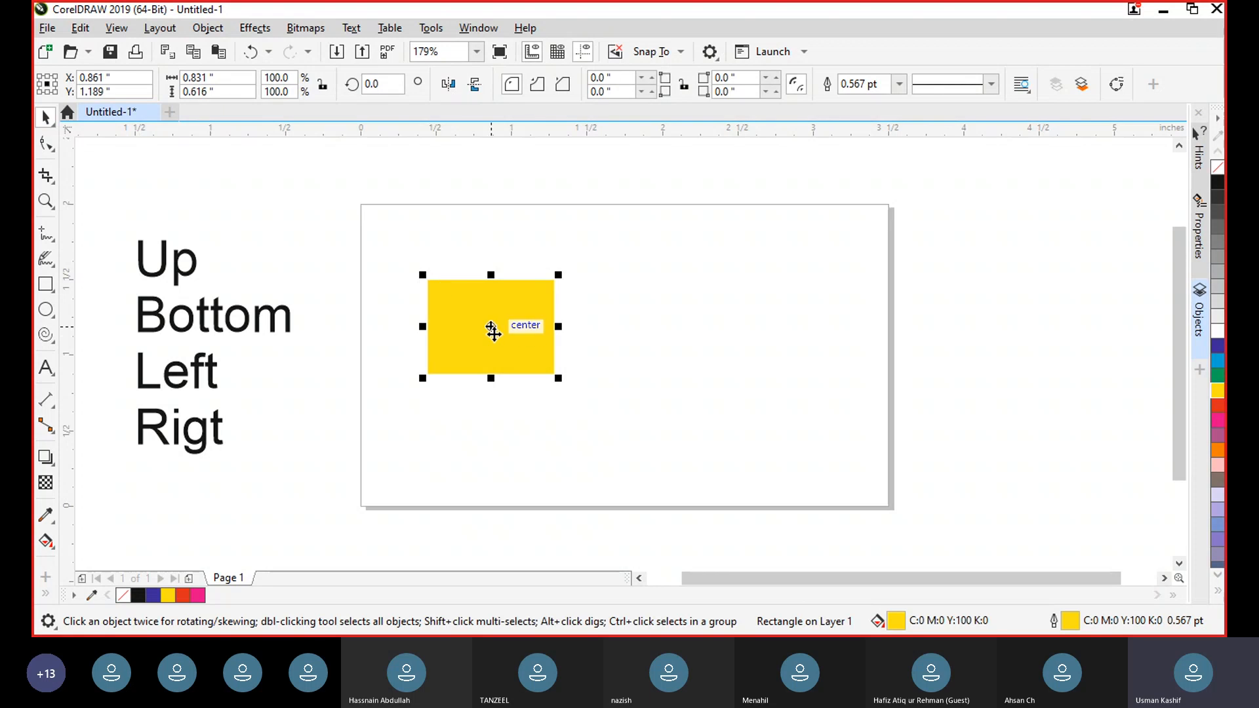
left_click_drag(496, 341, 649, 379)
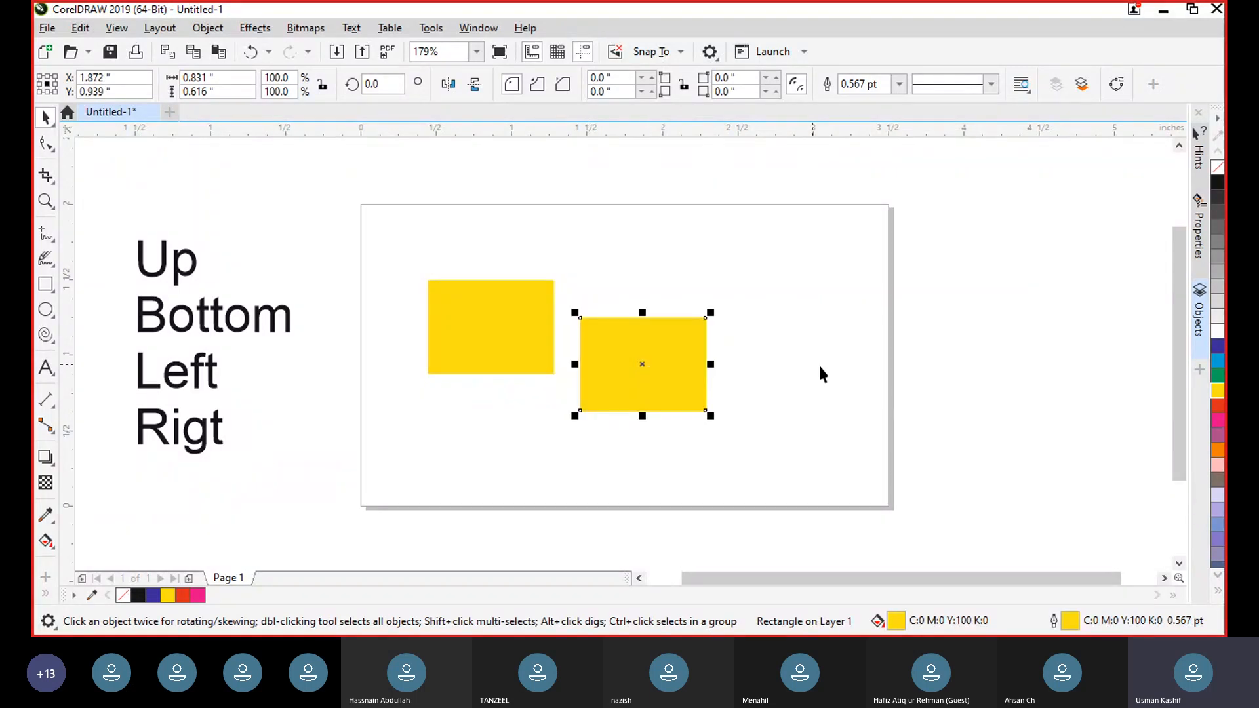
left_click(825, 367)
left_click_drag(385, 242, 664, 379)
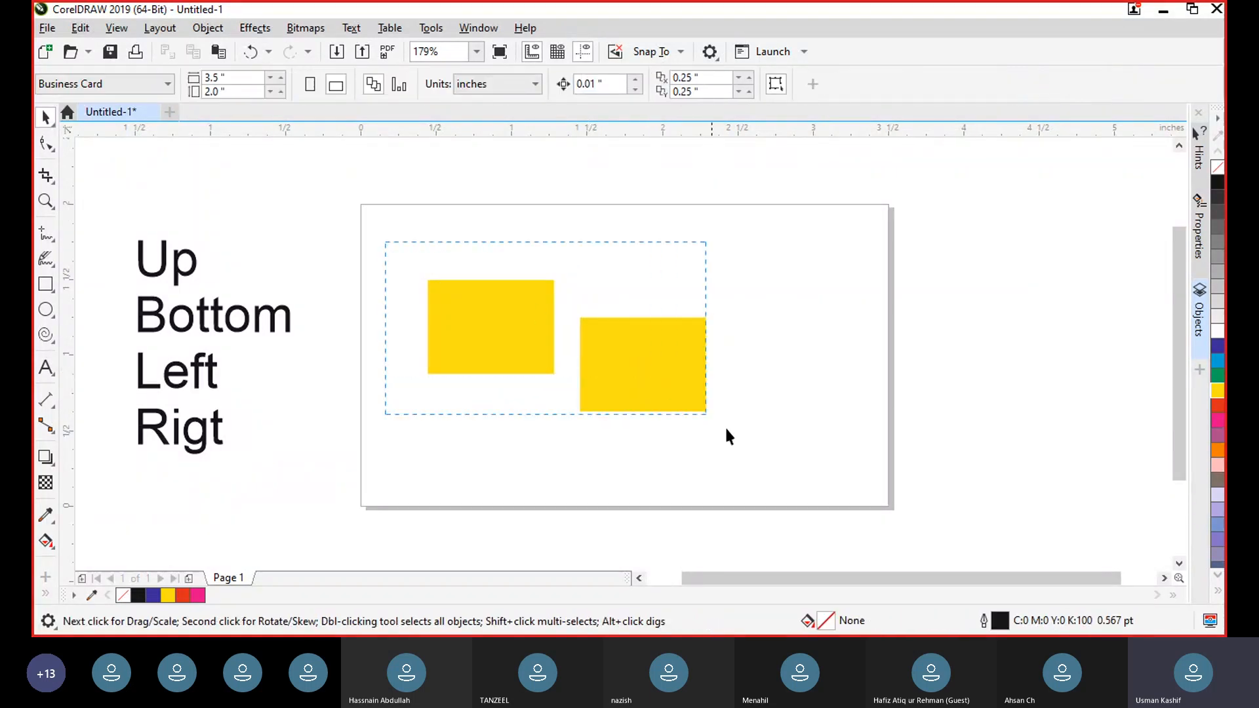
left_click_drag(725, 426, 726, 427)
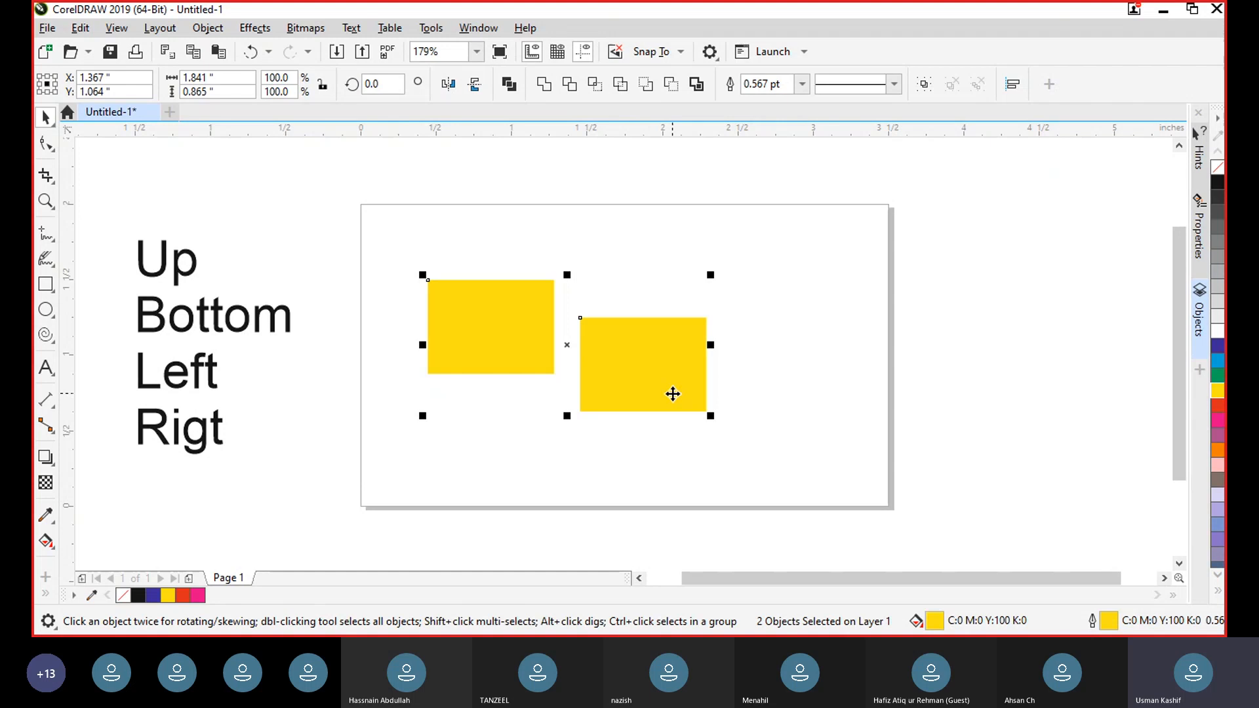
Step: Replace the word "Up" with "Top" in the text list, keeping "Bottom" on its own line
left_click(46, 367)
left_click(183, 269)
left_click(185, 269)
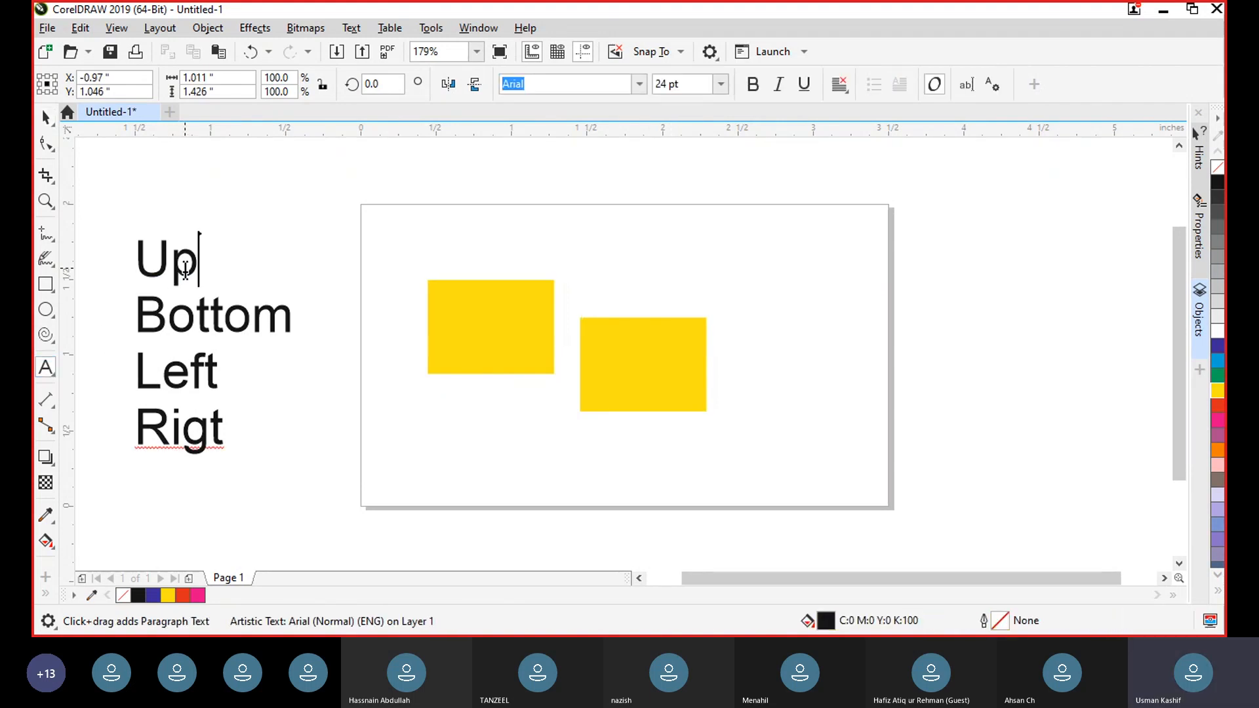
double_click(185, 269)
type("TopBottom")
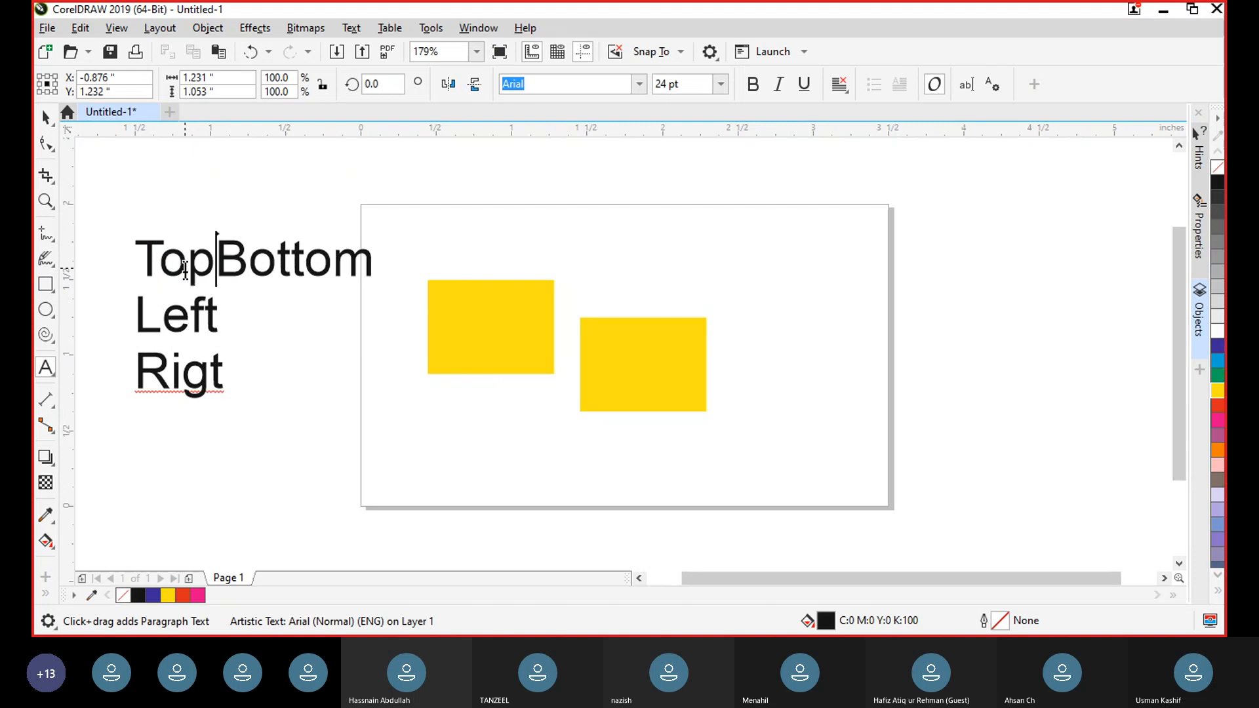
key("Return")
left_click(45, 117)
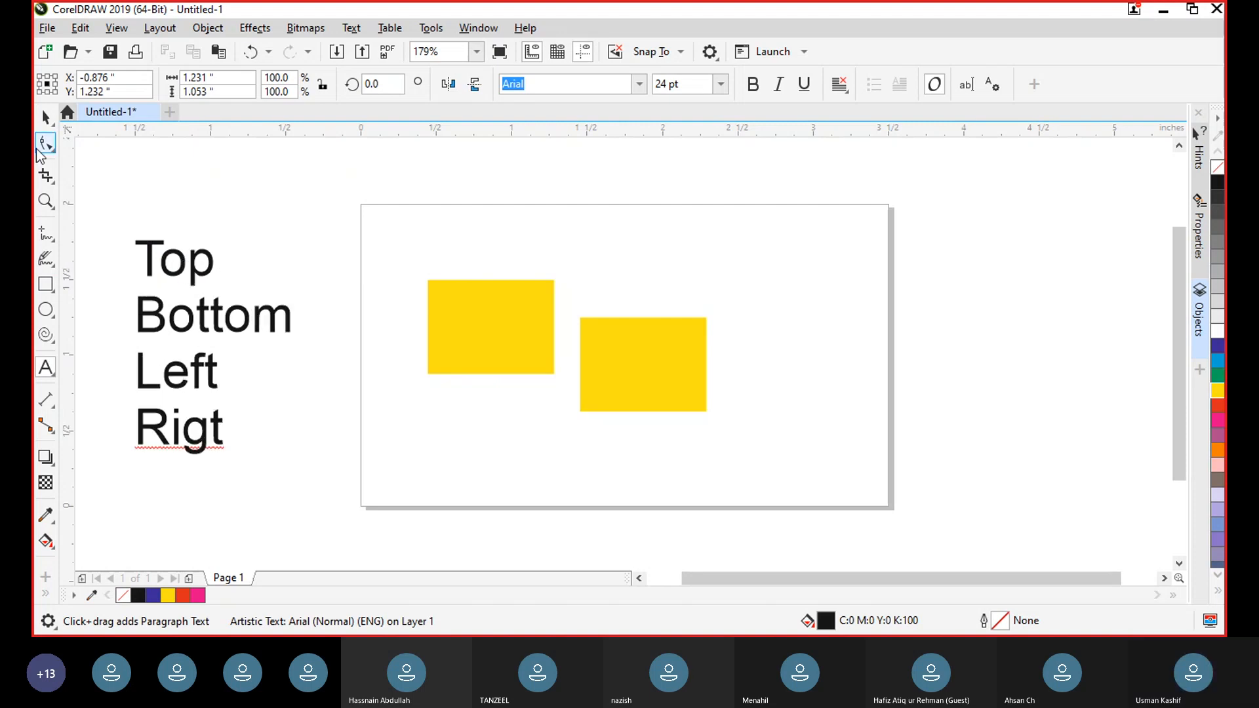
Step: Try aligning the two yellow rectangles by their top edges, undo the alignment and deselect them
left_click_drag(394, 240, 802, 440)
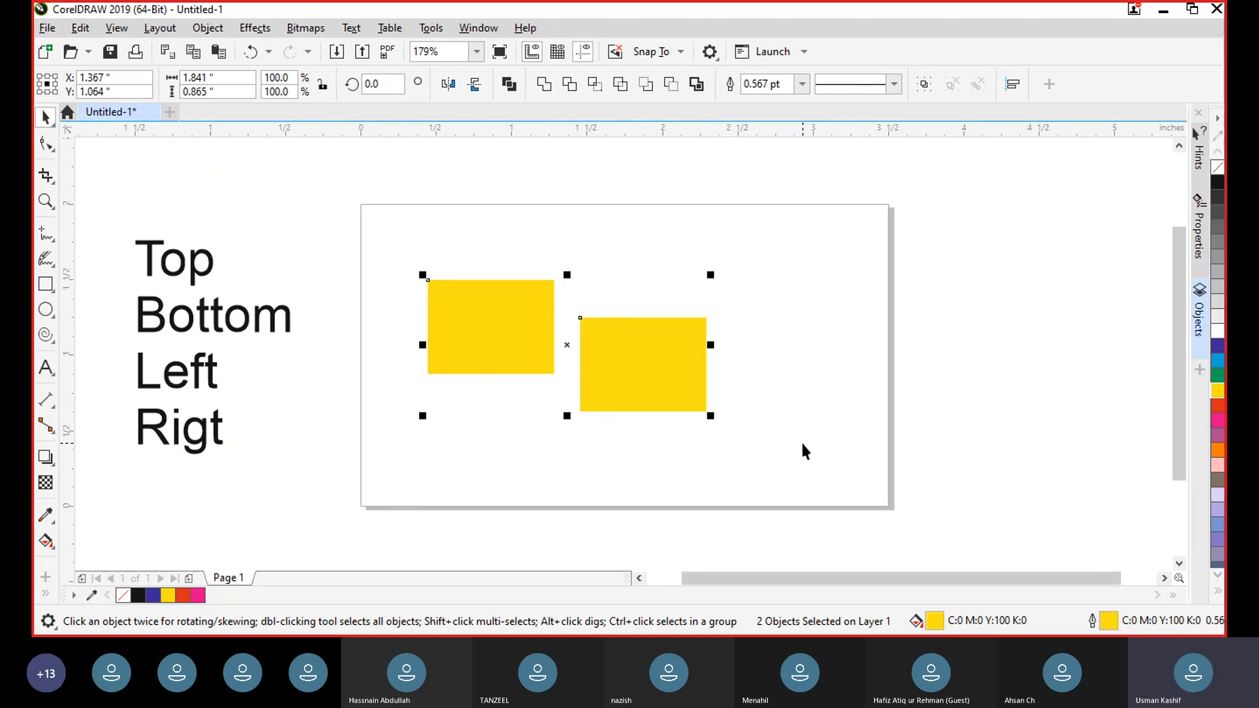
key("t")
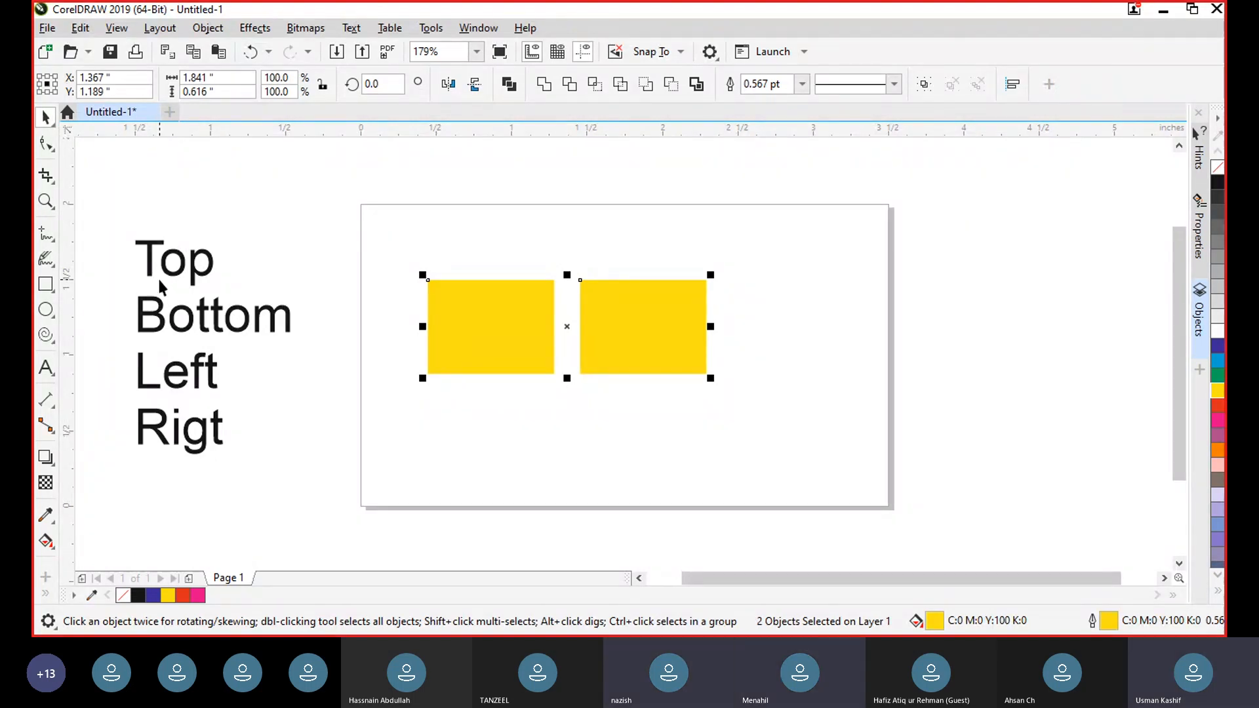
key("ctrl+z")
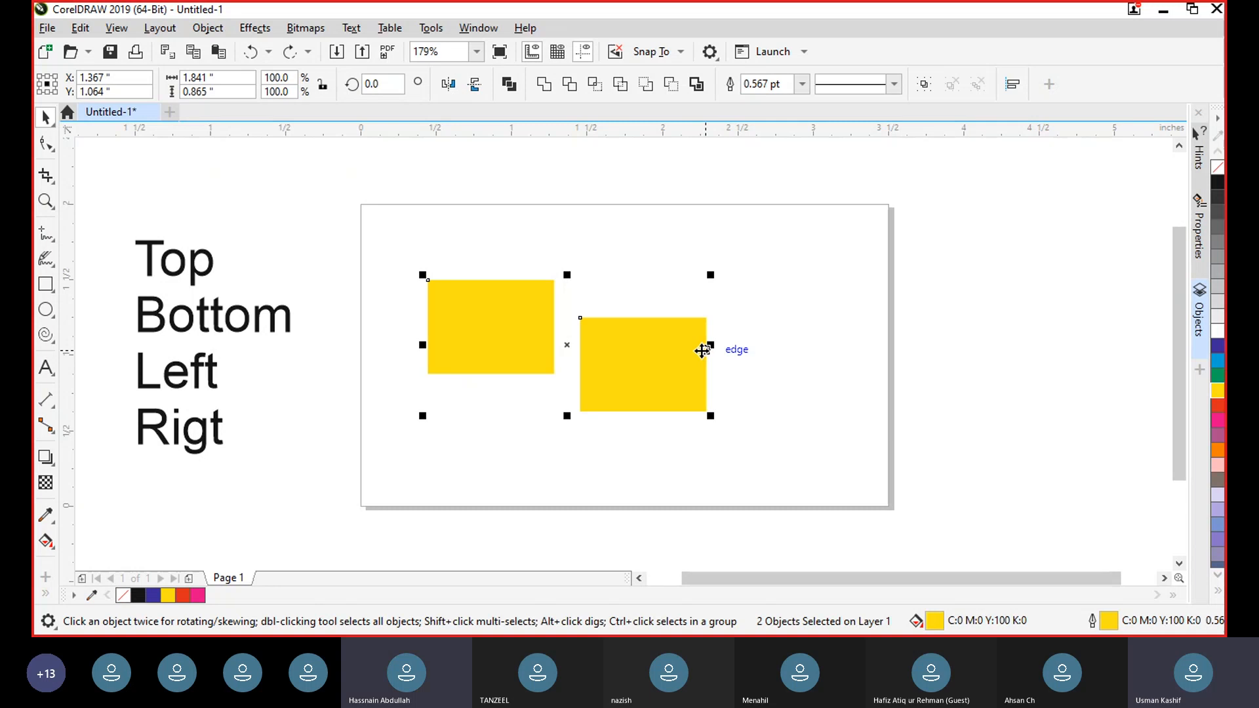
left_click(884, 199)
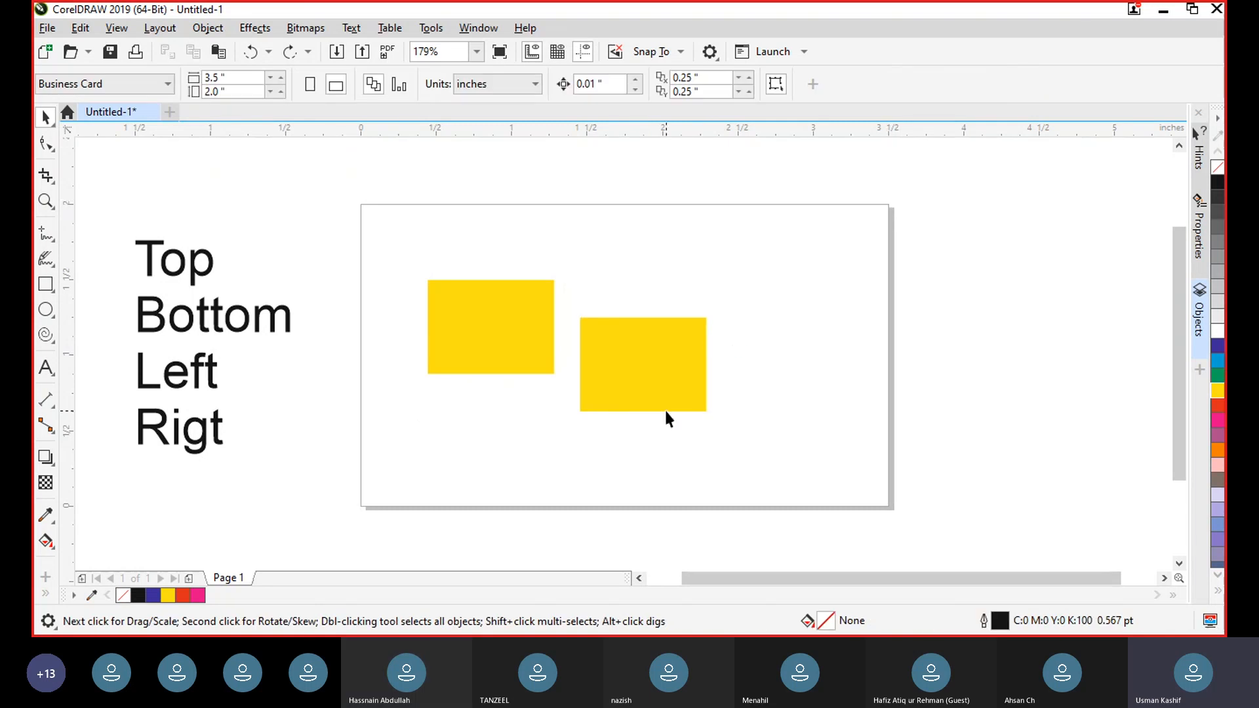
Step: Copy the lower yellow rectangle to about X 3.02, Y 0.67 inches as a third, lower step
left_click(632, 387)
left_click_drag(632, 387, 805, 428)
right_click(805, 427)
left_click(1008, 371)
Step: Try aligning all three yellow rectangles by their top edges and undo the alignment
left_click_drag(382, 230, 928, 473)
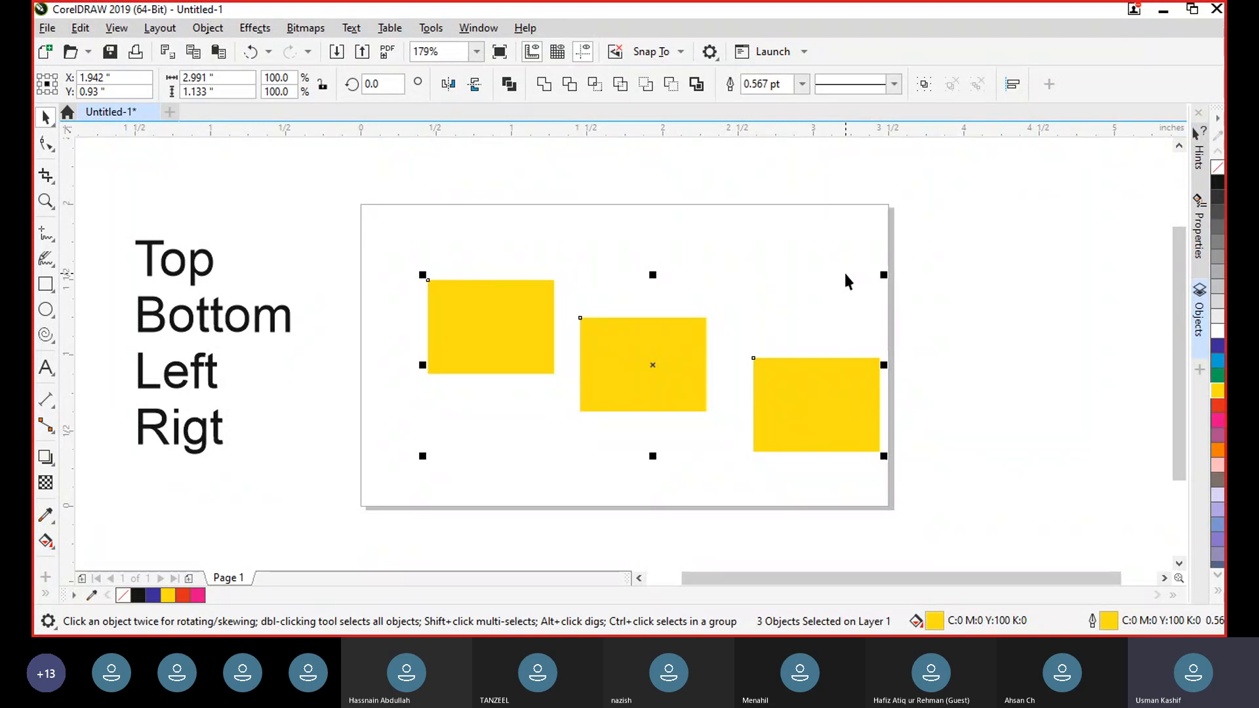
key("t")
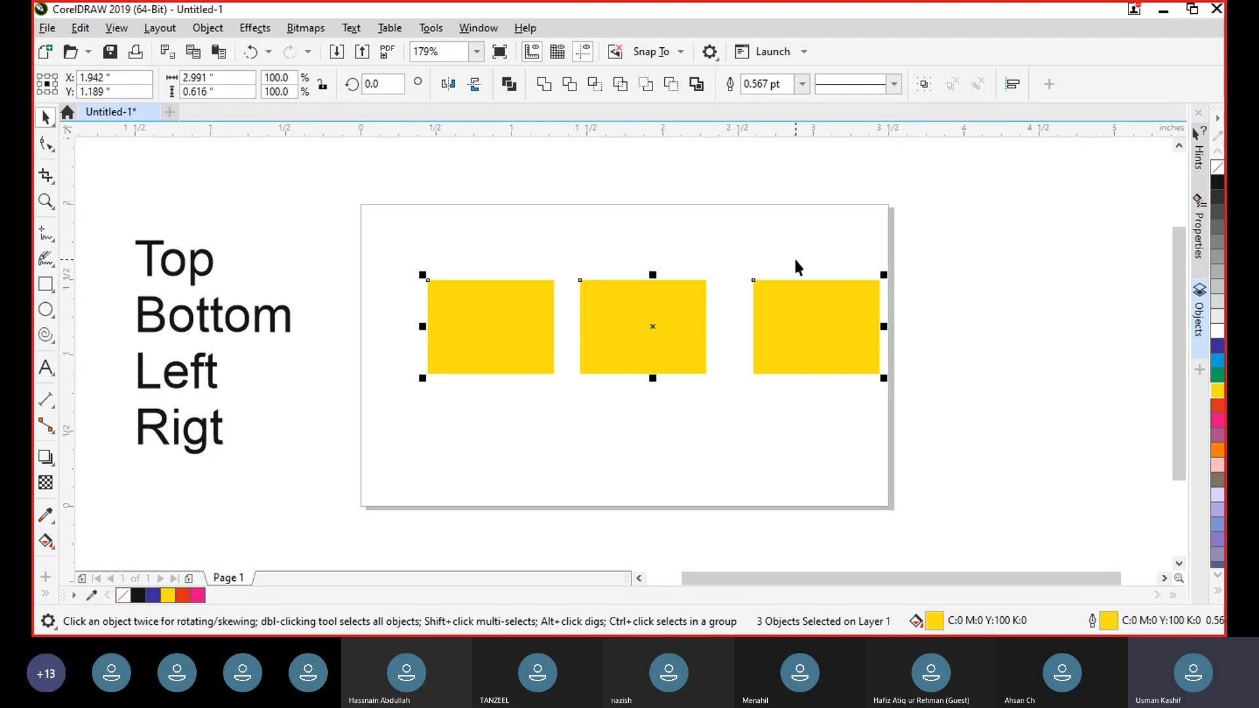
key("ctrl+z")
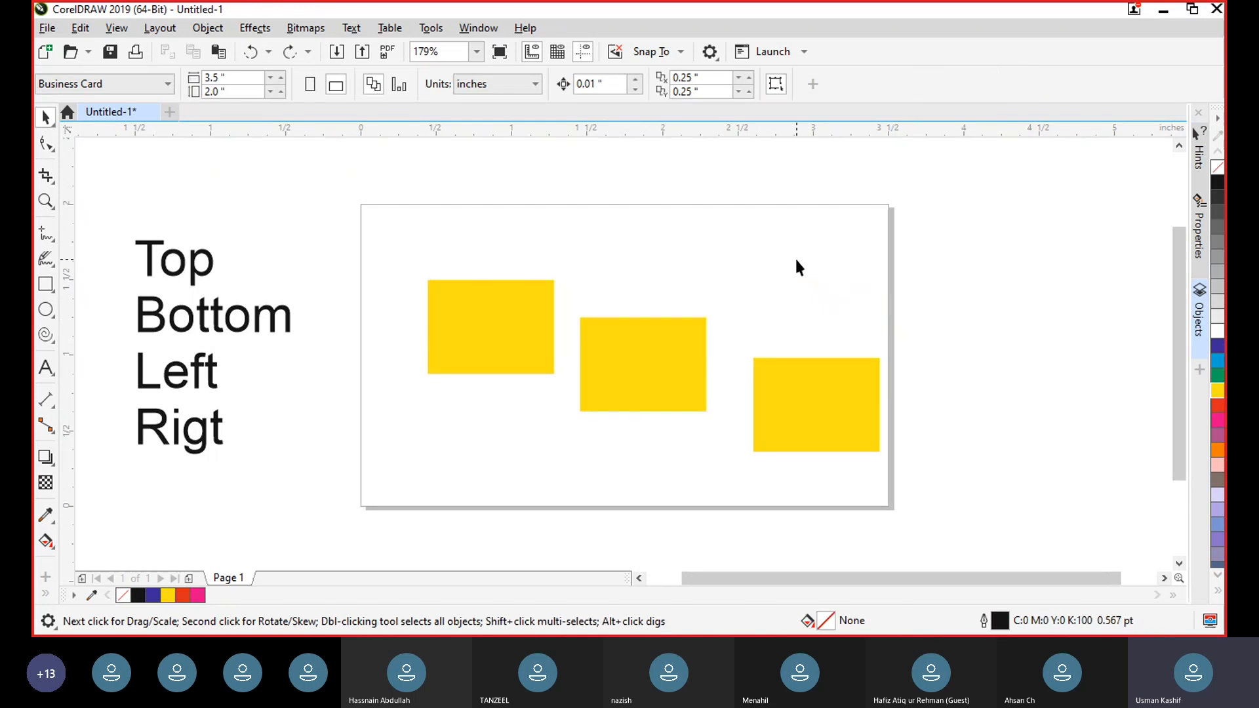
Step: Recolour the middle rectangle blue
left_click_drag(380, 244, 713, 466)
left_click_drag(886, 502, 885, 499)
left_click(672, 368)
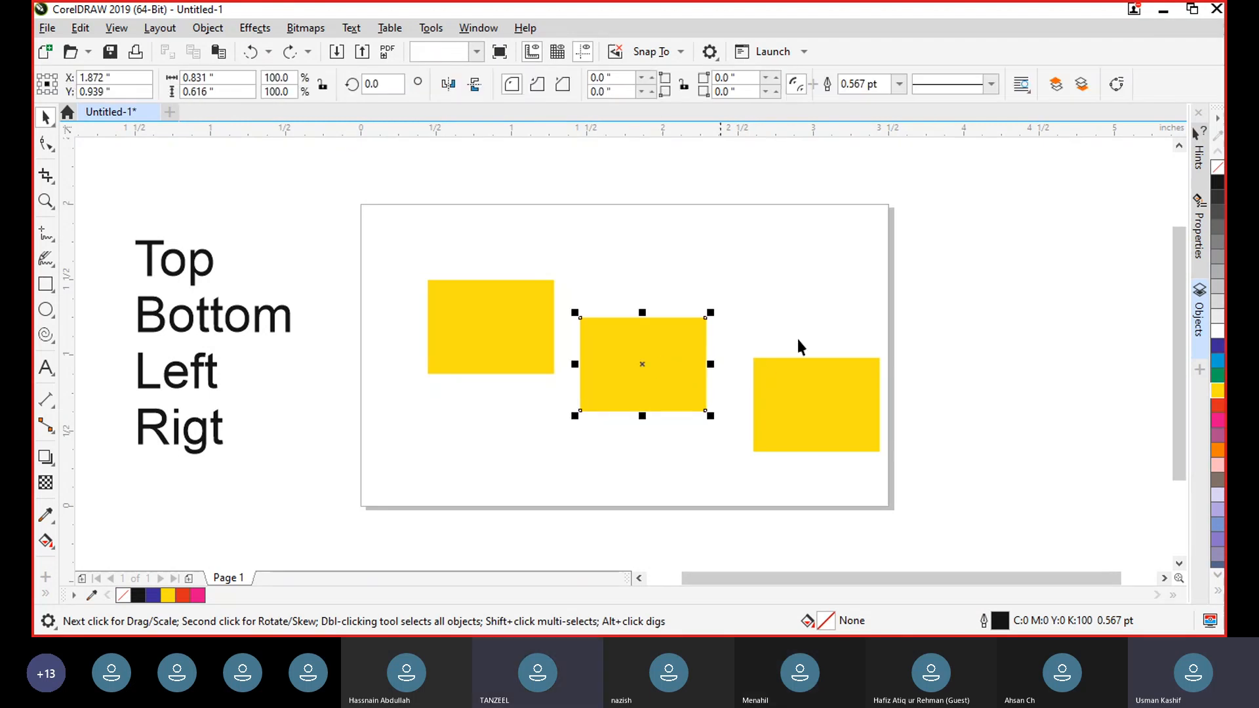
left_click(1217, 345)
Step: Change the fill and outline of the third, lowest rectangle to red
left_click(828, 425)
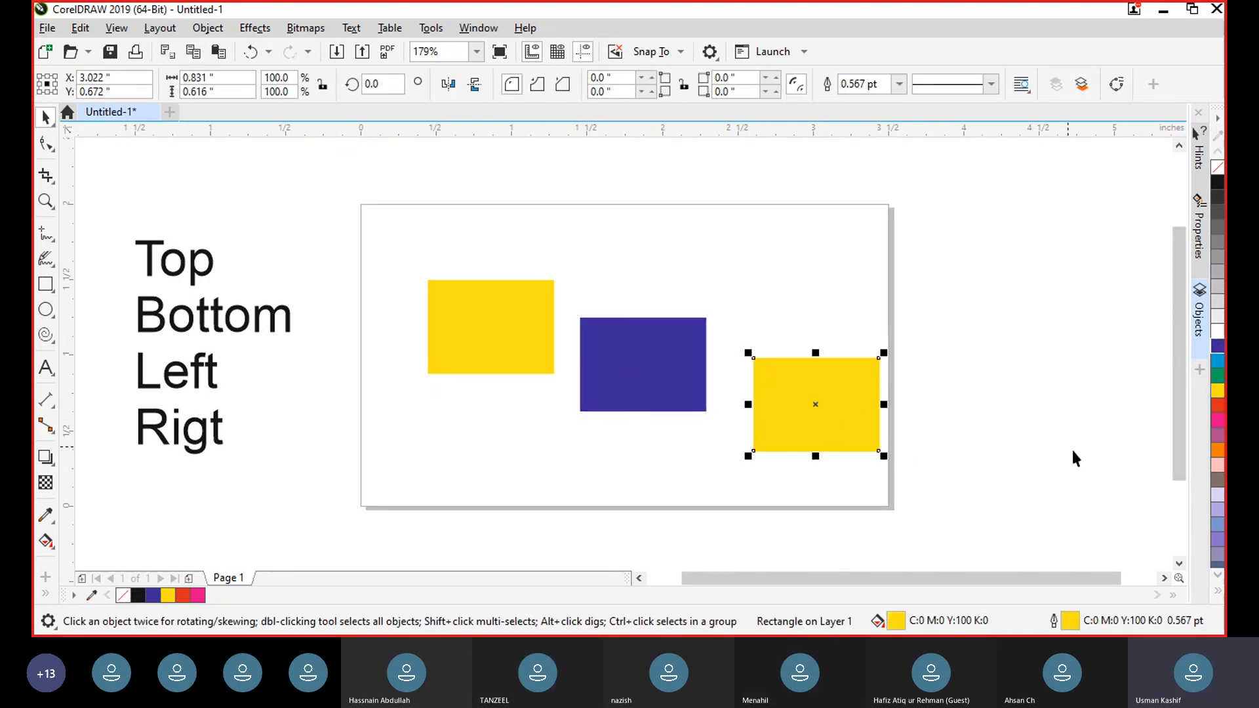
left_click(1218, 407)
right_click(1218, 406)
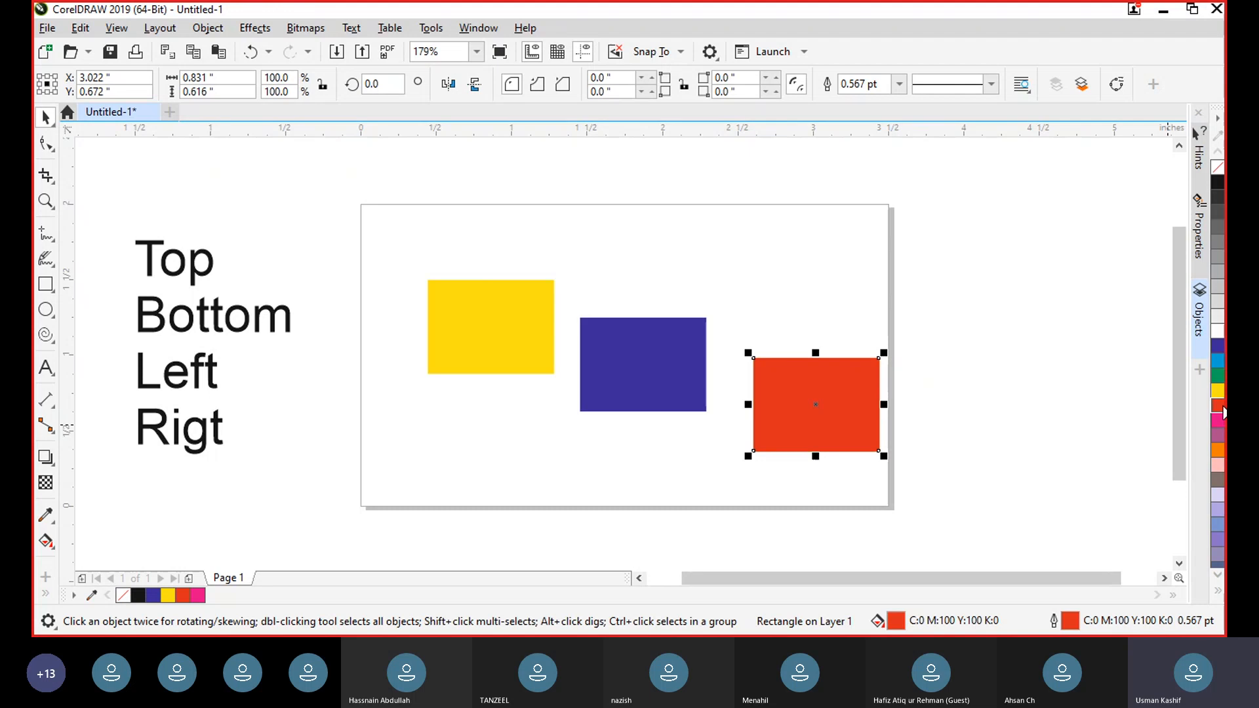
Step: Spread the rectangles diagonally: move the yellow one up, the blue one slightly down, and the red one to about X 3.10, Y 0.31 inches
left_click(990, 347)
left_click_drag(505, 321, 496, 264)
left_click_drag(641, 388, 639, 398)
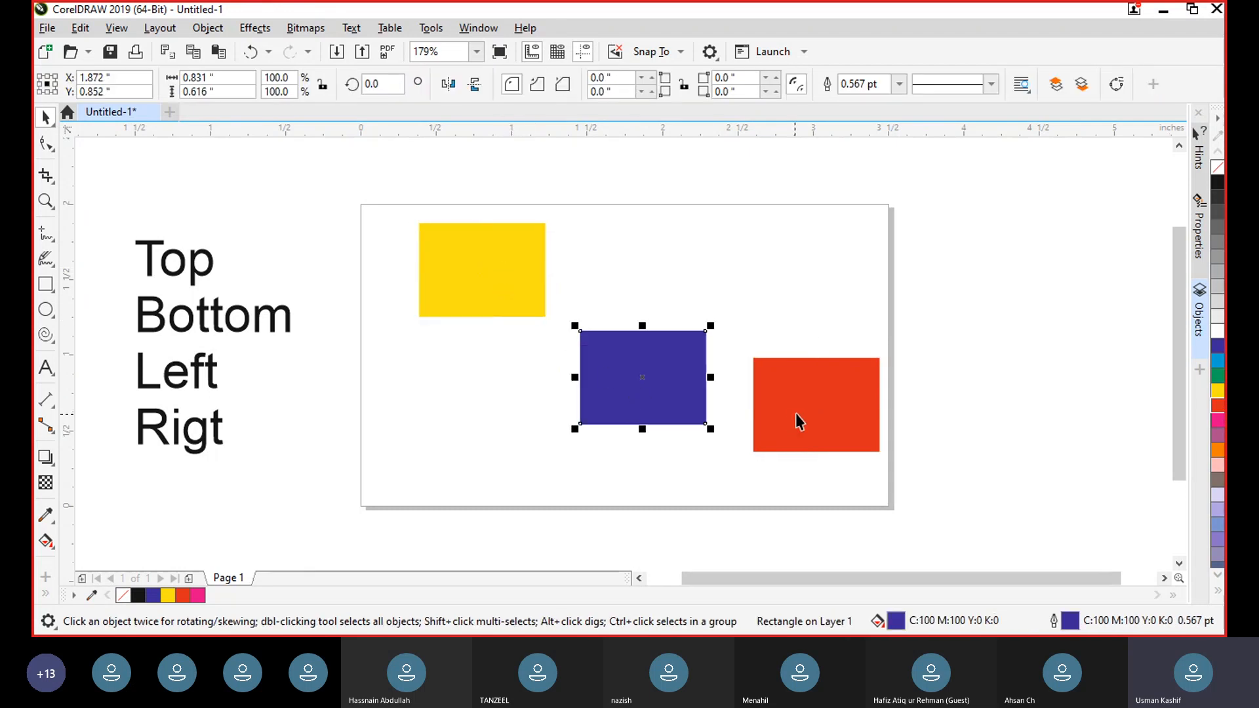
left_click_drag(802, 431, 815, 485)
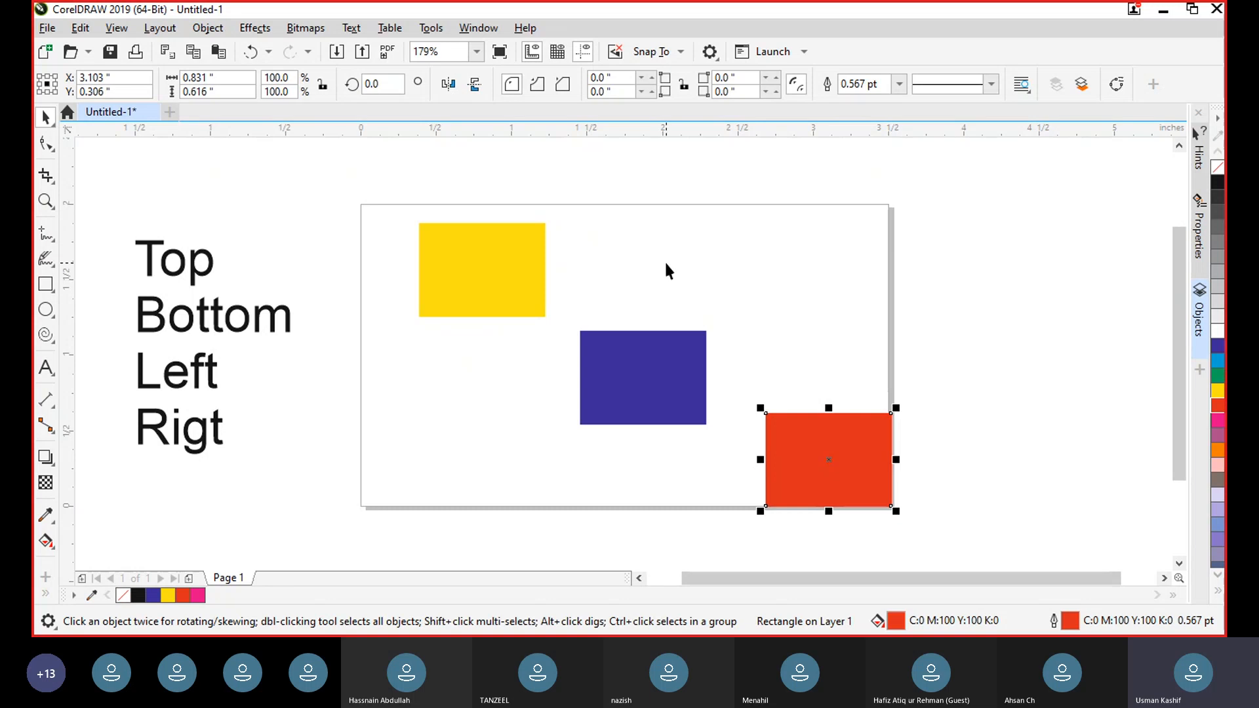
Step: Try aligning the yellow, blue and red rectangles by their top edges and undo the alignment
left_click_drag(385, 169, 956, 554)
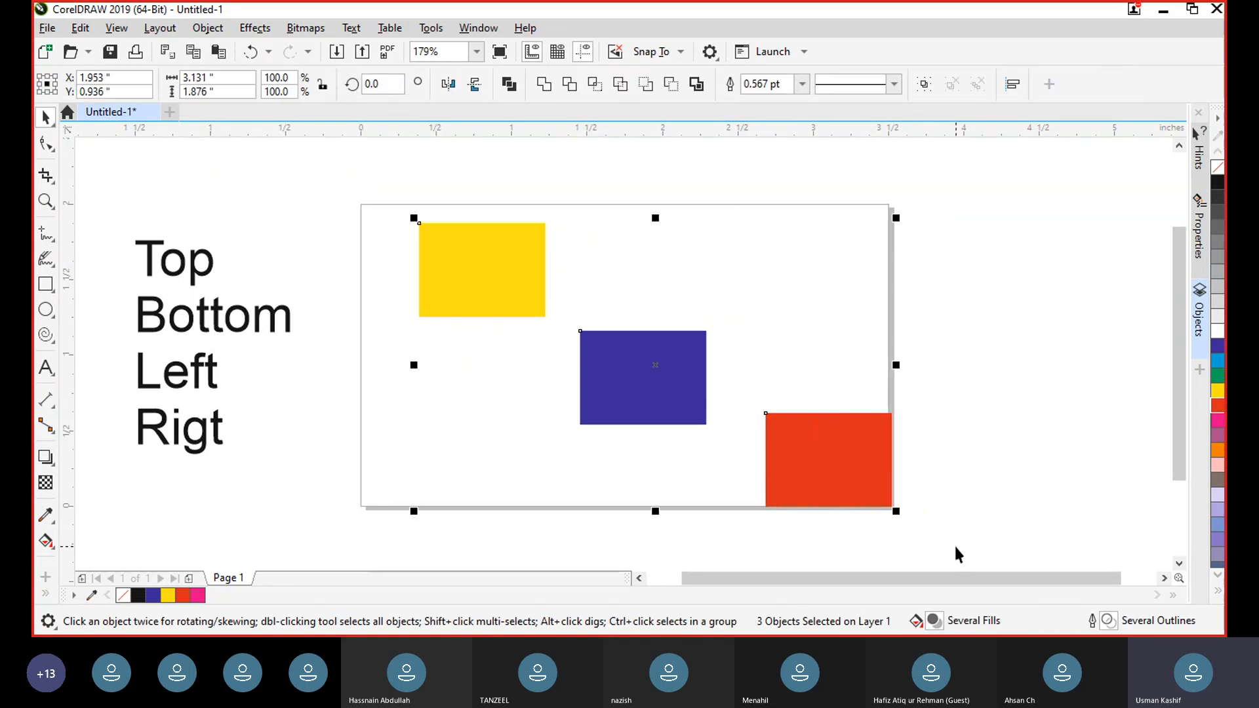
key("t")
key("ctrl+z")
key("t")
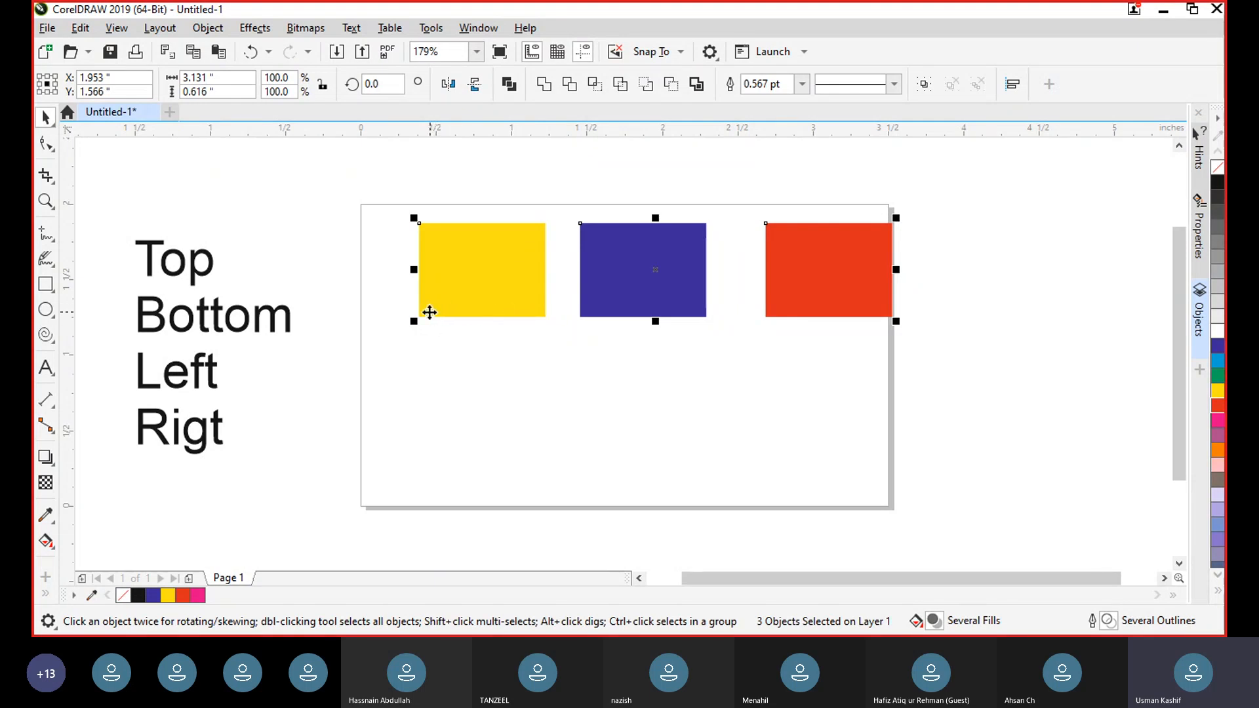
key("ctrl+z")
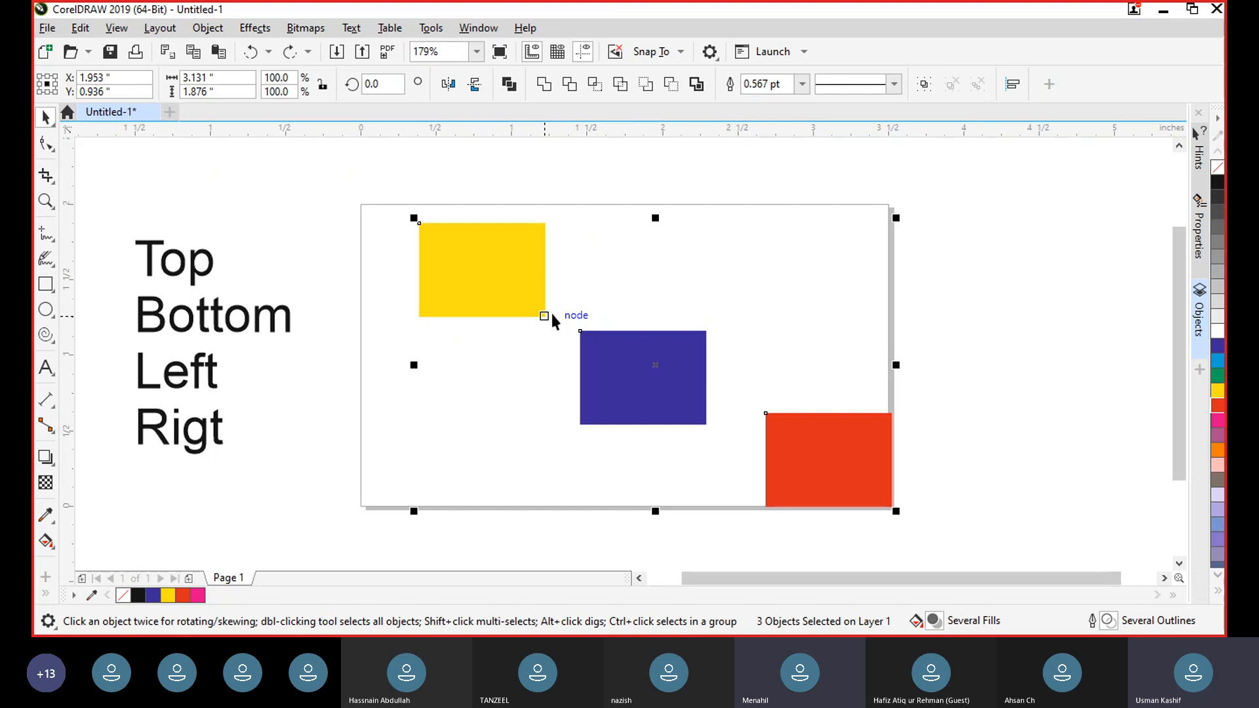
Step: Try aligning the three coloured rectangles by their left edges, undo the alignment each time, and deselect them
key("l")
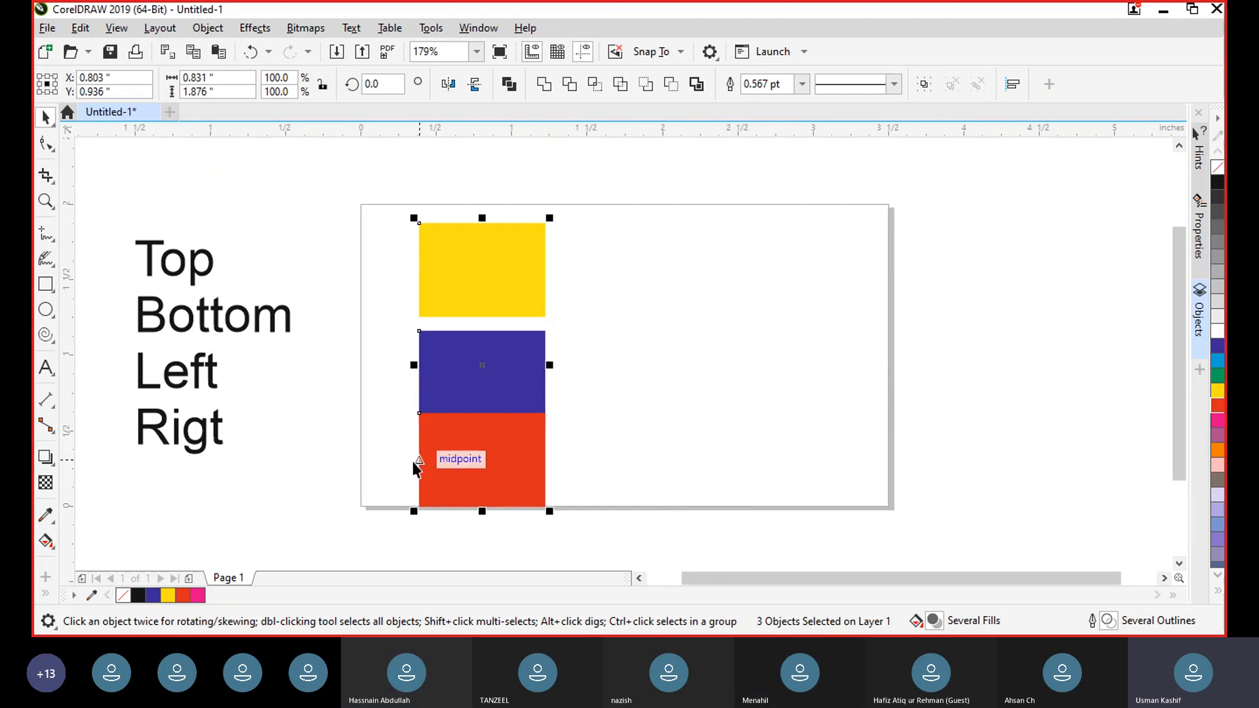
key("ctrl+z")
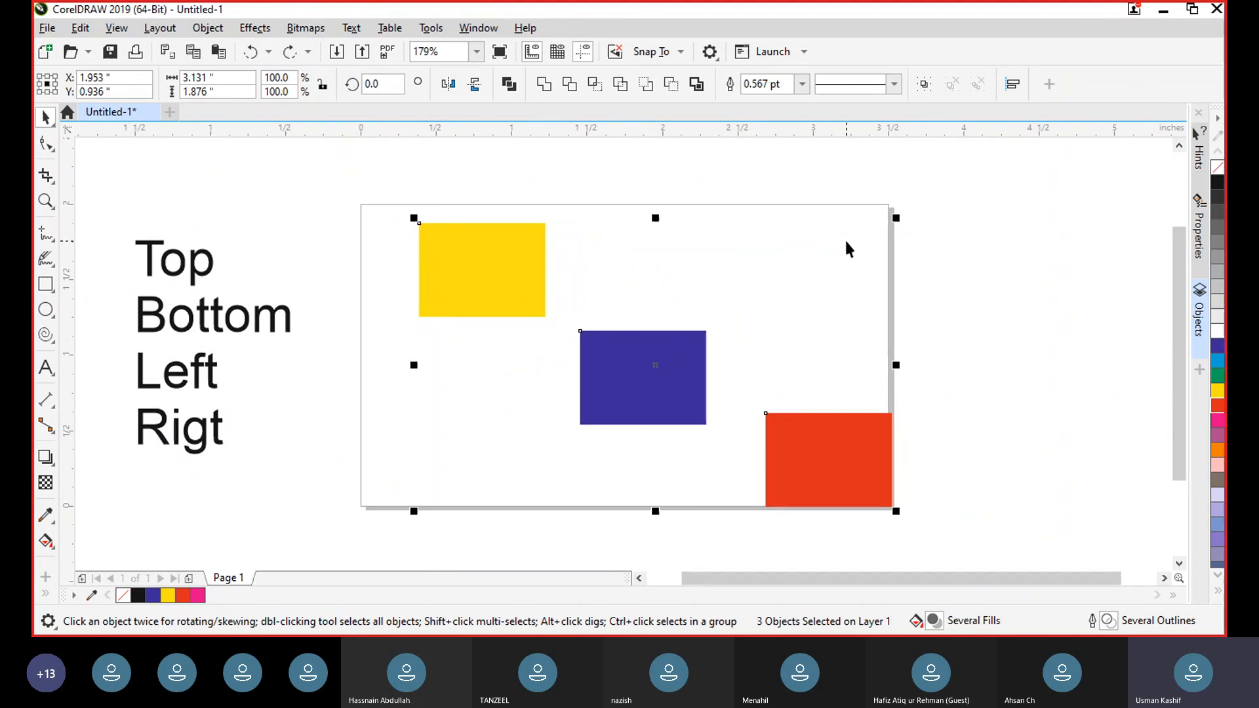
key("l")
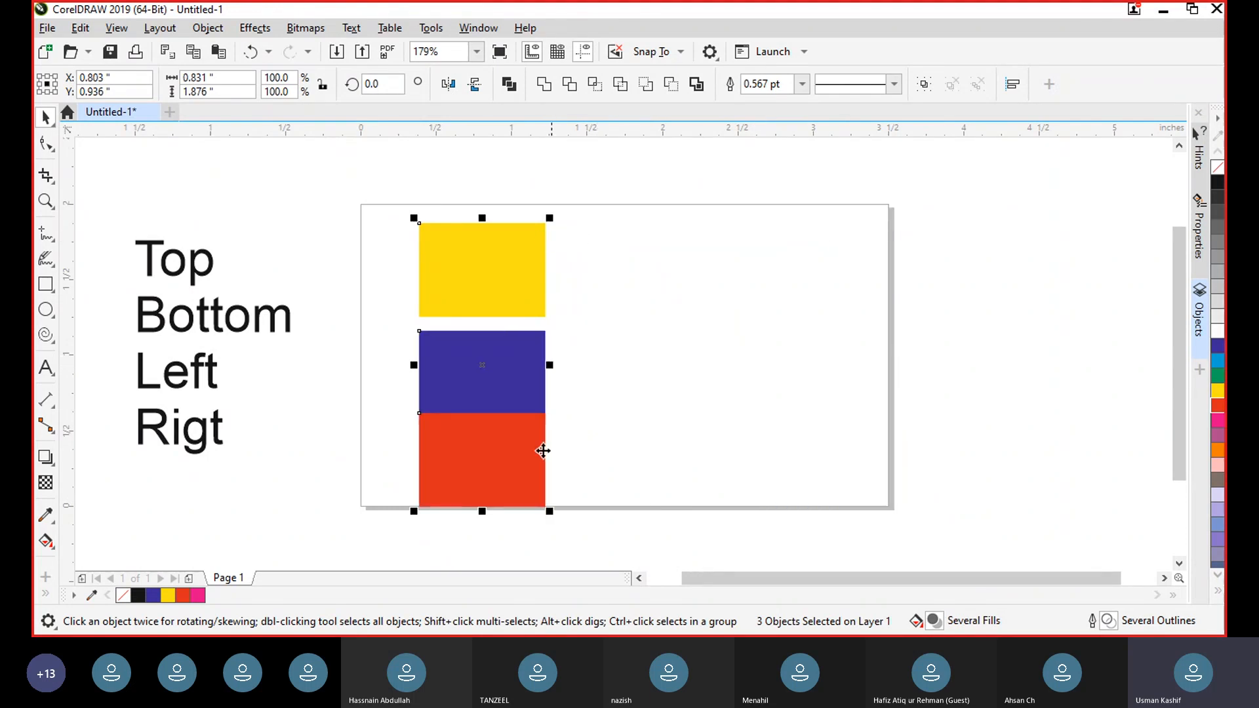
key("ctrl+z")
left_click(1056, 295)
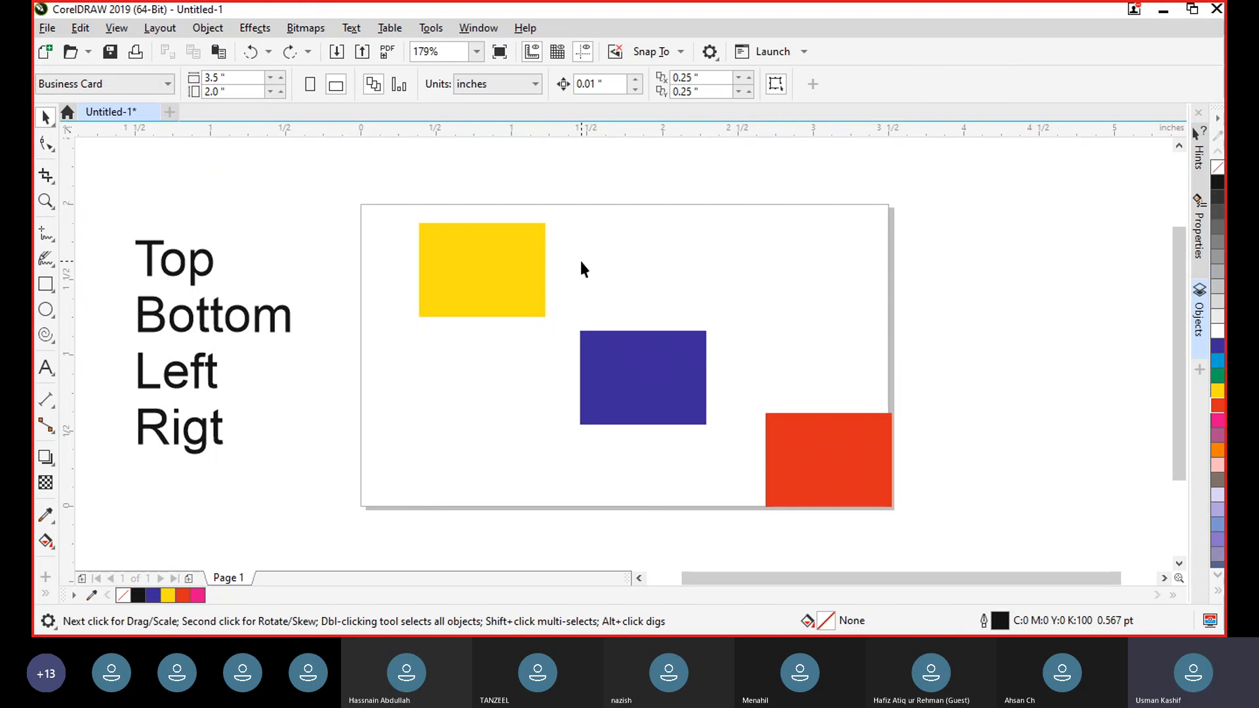
Step: Select the yellow rectangle, add the blue one, and finish the selection with the red one
left_click(455, 290)
left_click(640, 376, "shift")
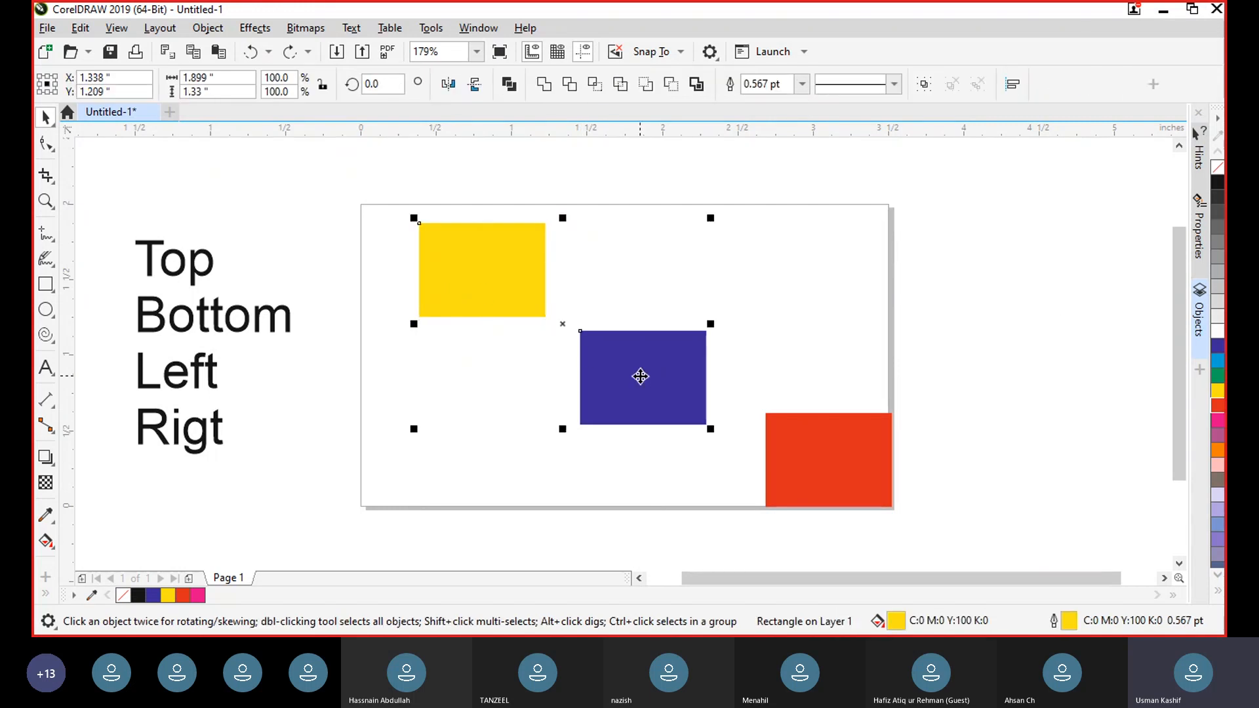
left_click(831, 457, "shift")
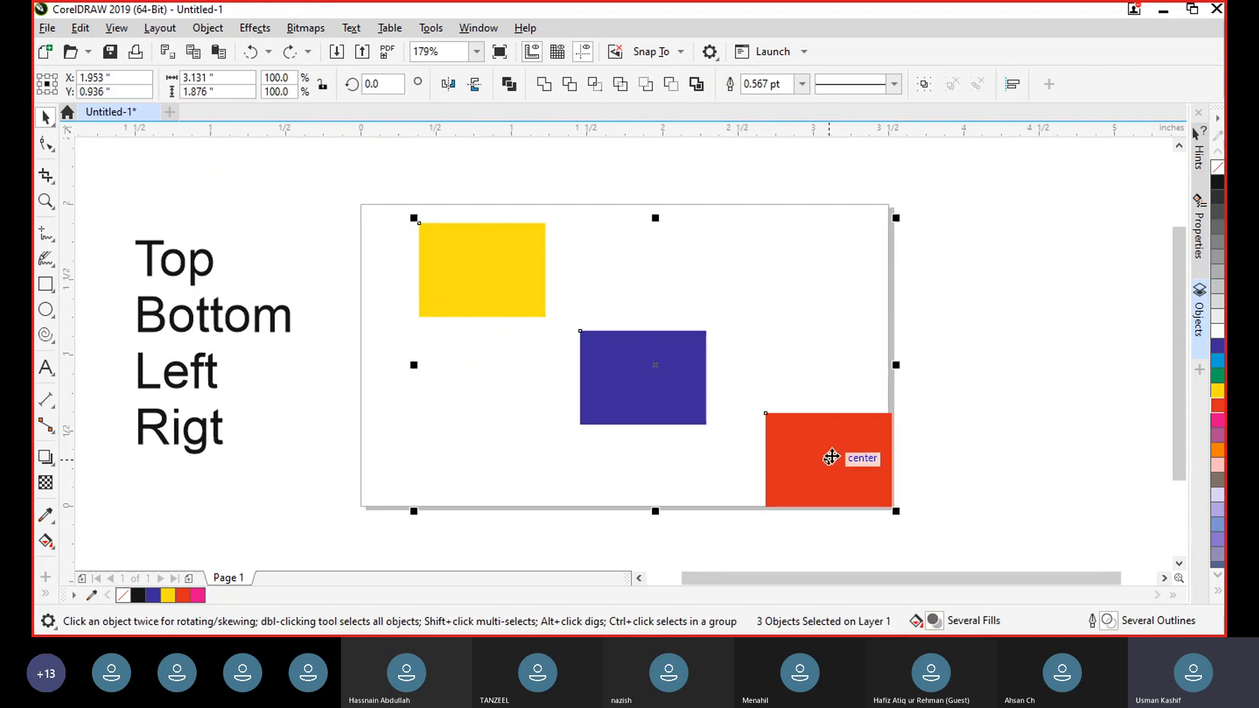
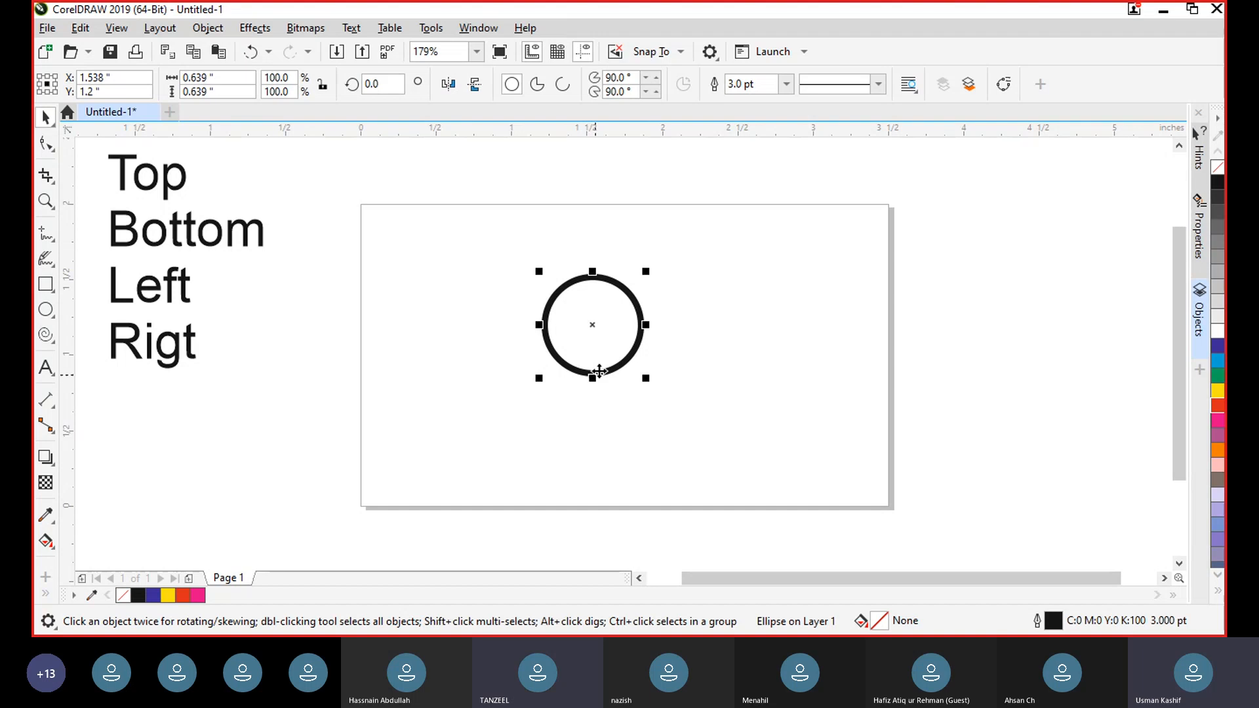
Step: Add two larger concentric copies around the small circle, making the outermost about 1.27 inches in diameter
left_click_drag(647, 378, 692, 425)
key("space")
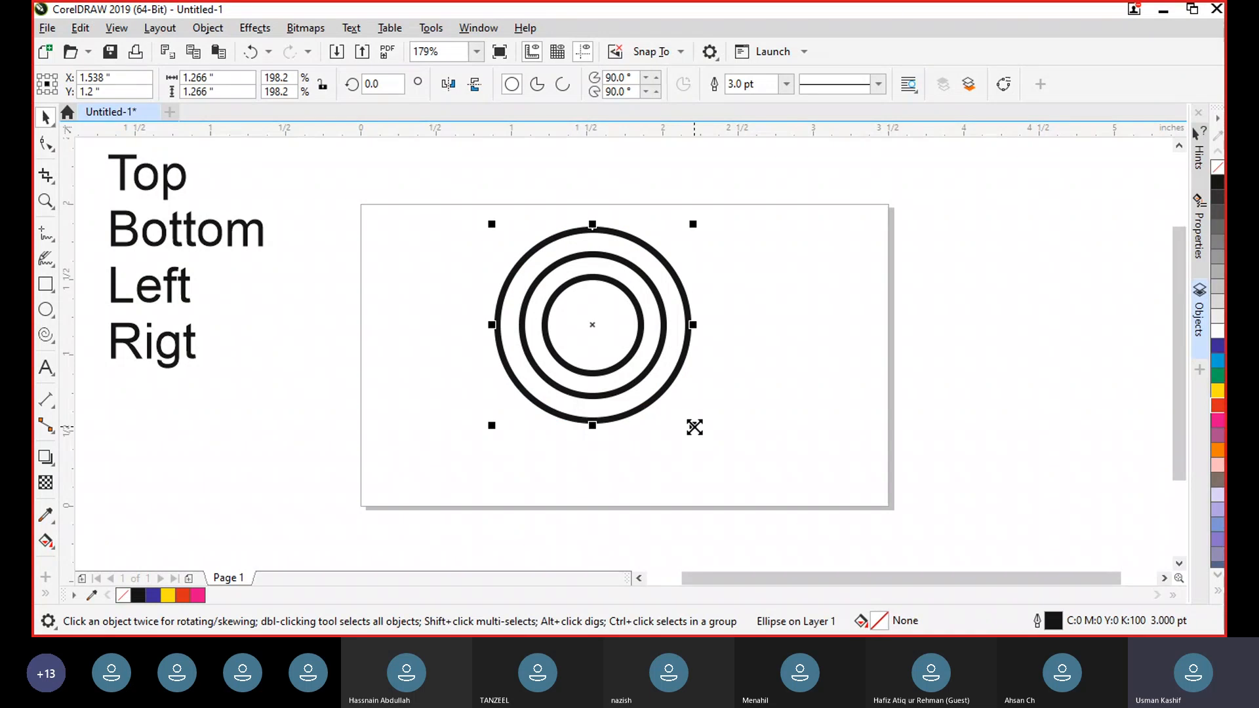
Step: Separate the concentric circles by moving the small one right, the medium one down and right, and the large one left
left_click(747, 392)
left_click_drag(643, 357, 827, 357)
left_click_drag(648, 373, 800, 518)
left_click_drag(592, 419, 510, 423)
left_click_drag(682, 427, 646, 429)
left_click_drag(416, 197, 921, 529)
left_click(922, 536)
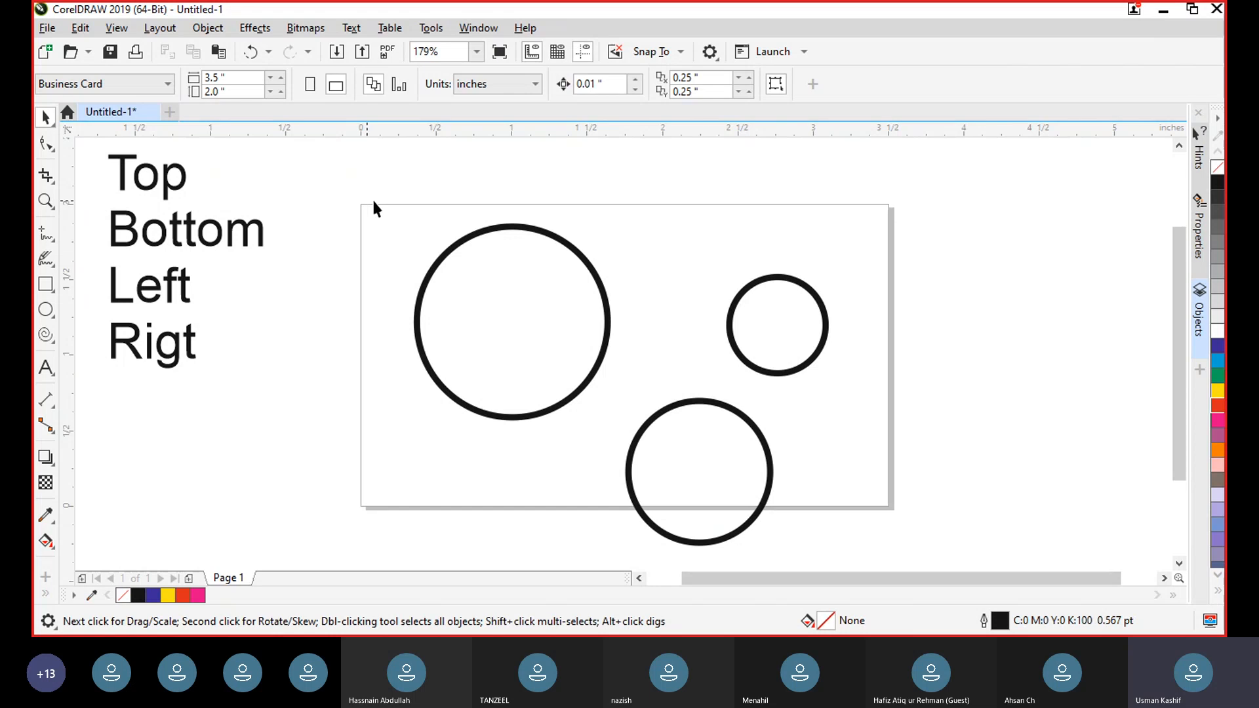
Step: Align the centres of all three circles vertically and horizontally so they sit concentrically at the small circle's position
left_click_drag(878, 452, 918, 546)
key("c")
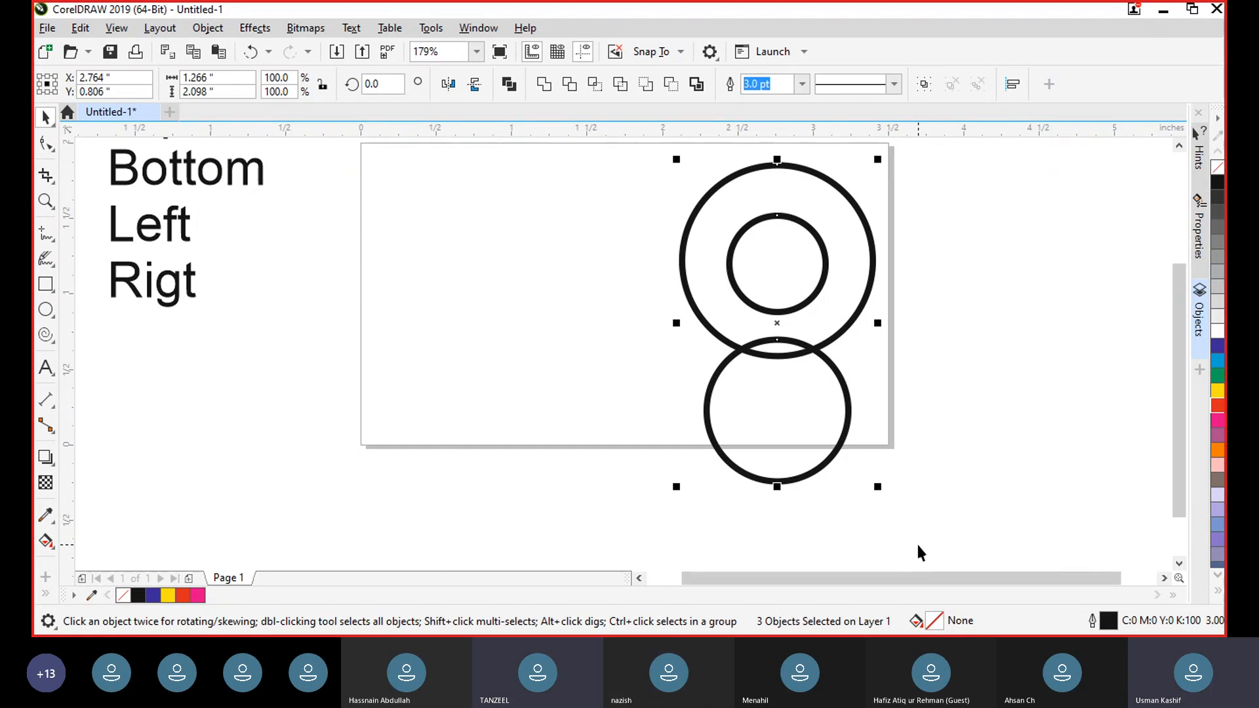
key("e")
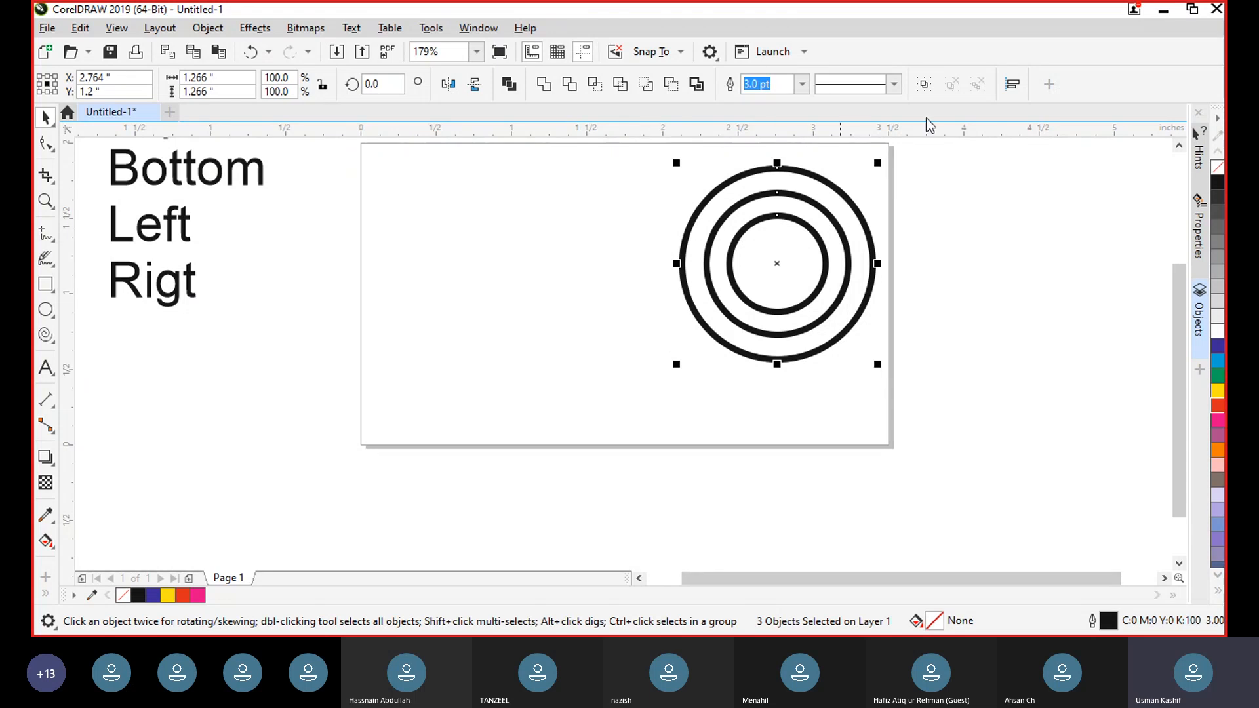
scroll(1049, 275, "up", 2)
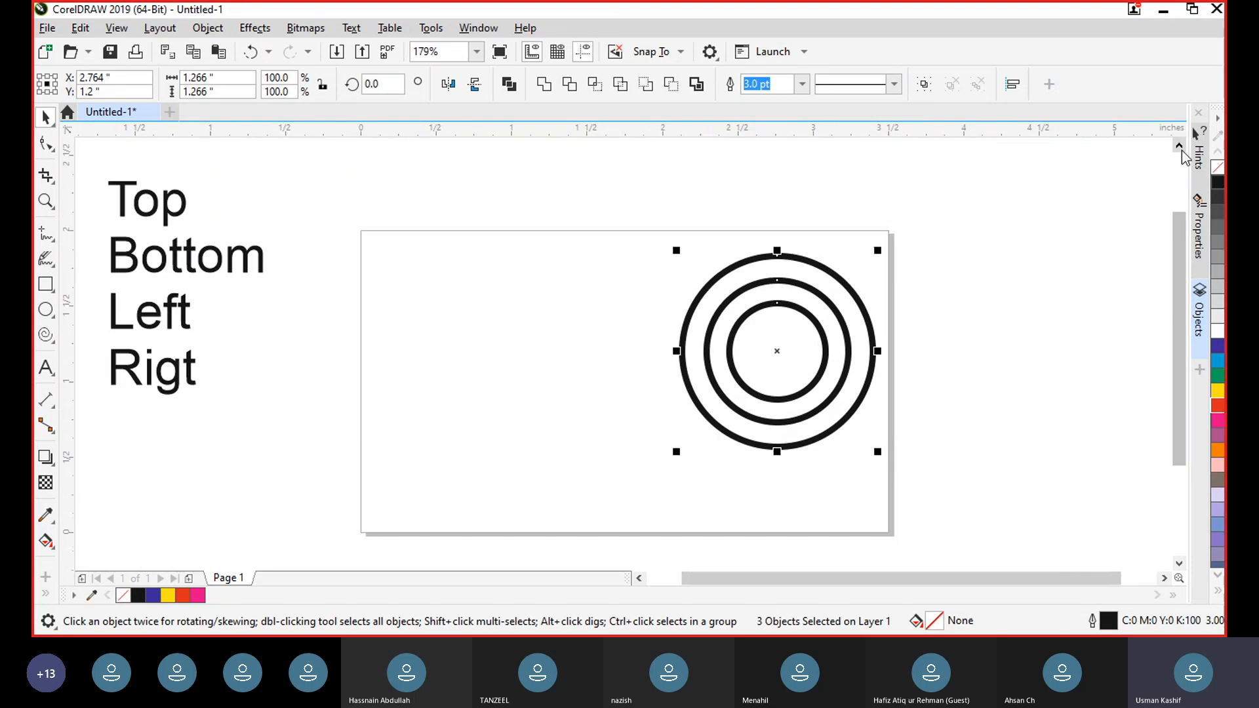
left_click_drag(1178, 387, 1179, 396)
left_click(1003, 386)
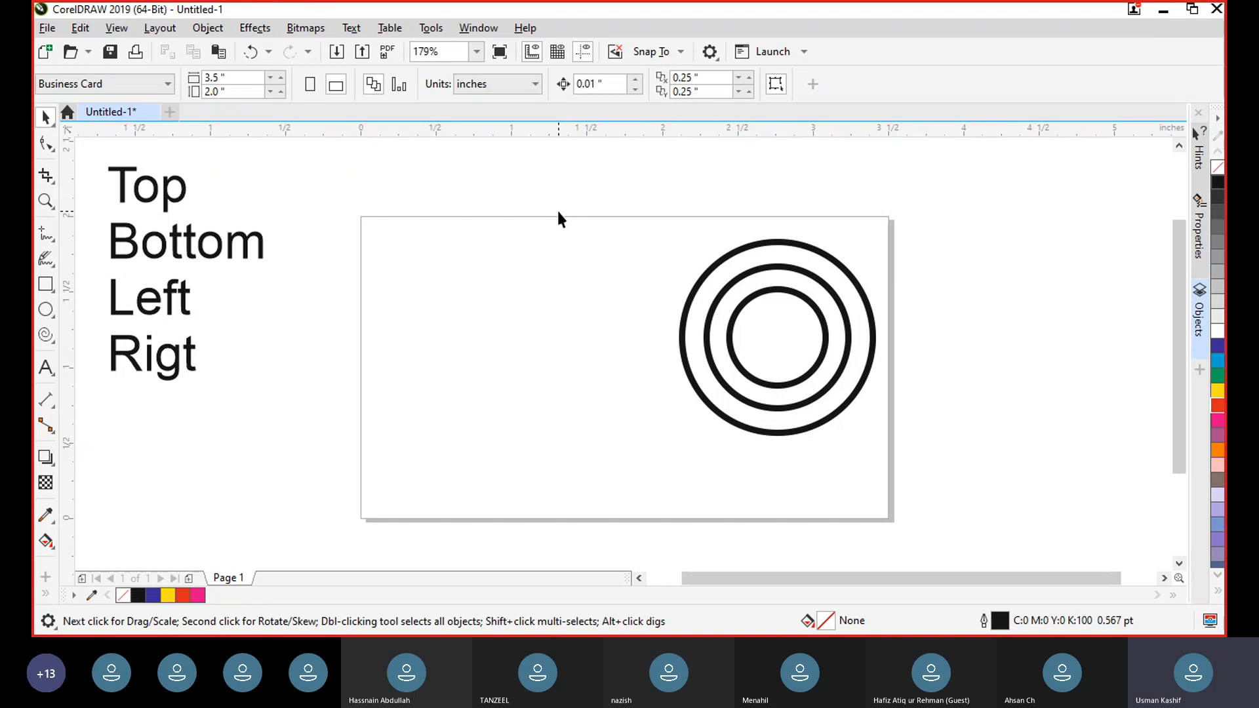
Step: Delete the three concentric circles from the page
left_click_drag(636, 202, 981, 473)
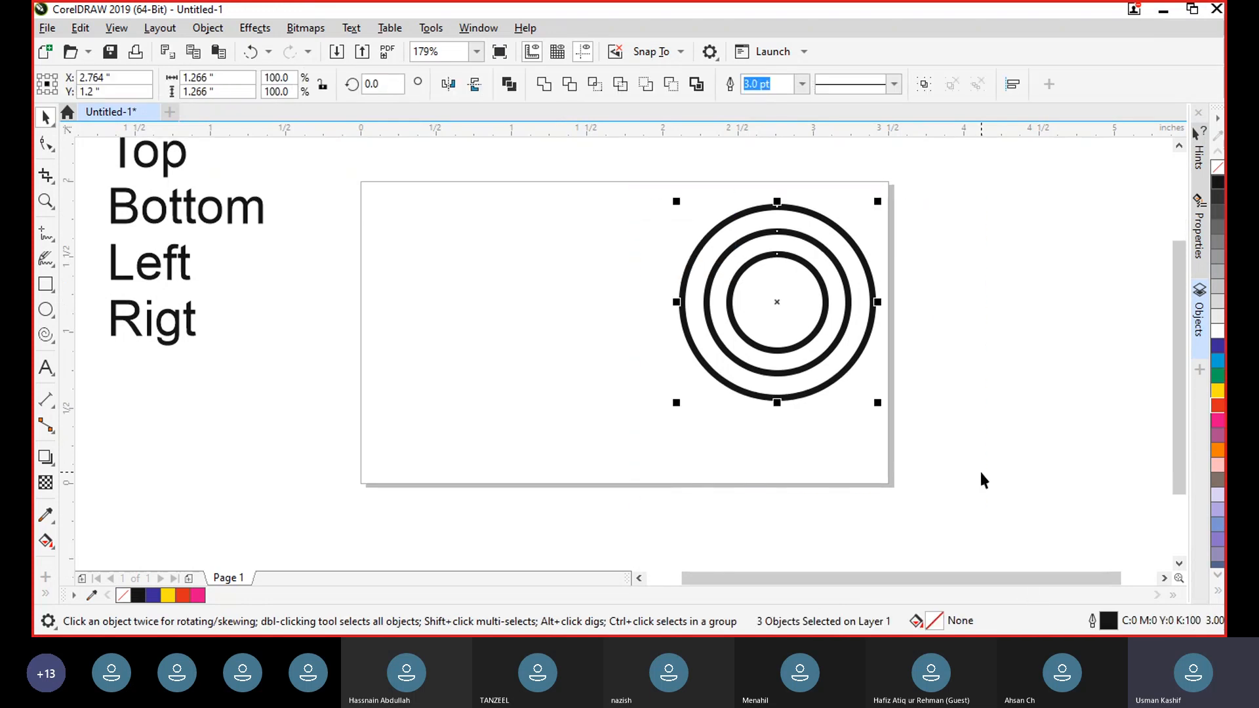
key("Delete")
Step: Draw a rectangle about 1.39 by 0.77 inches on the page's left half and set its outline to 1.5 pt
key("F7")
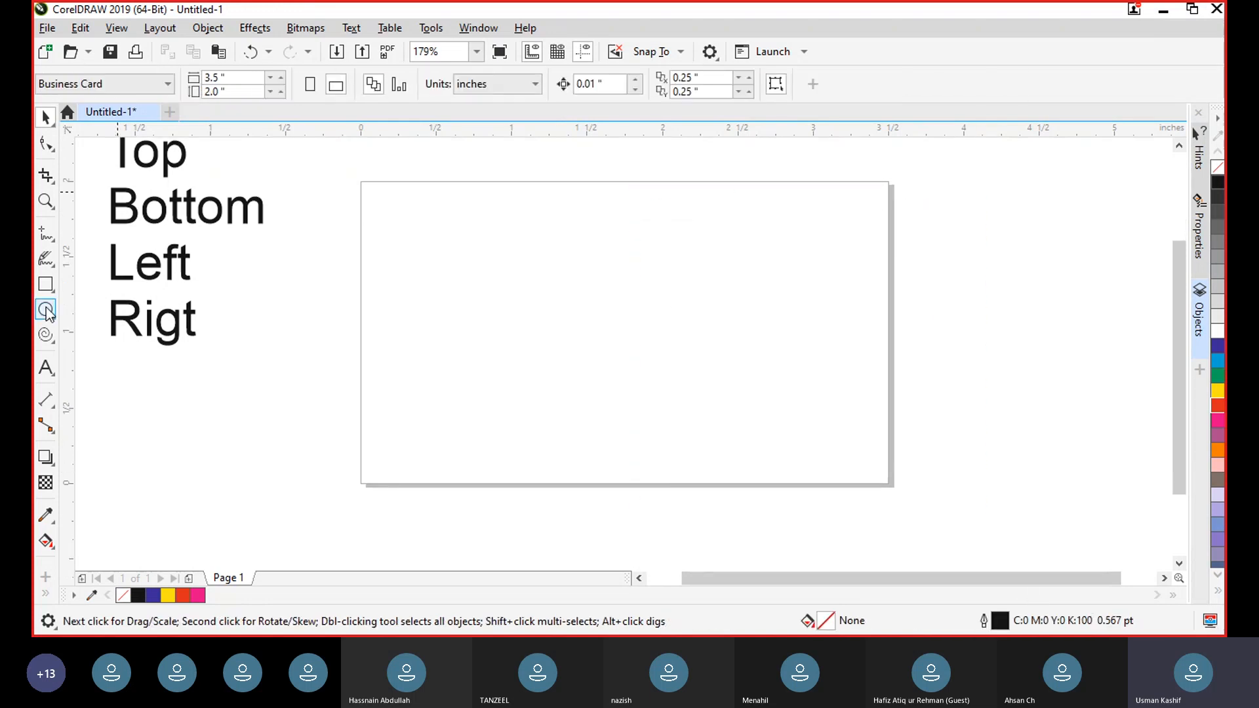
left_click(45, 284)
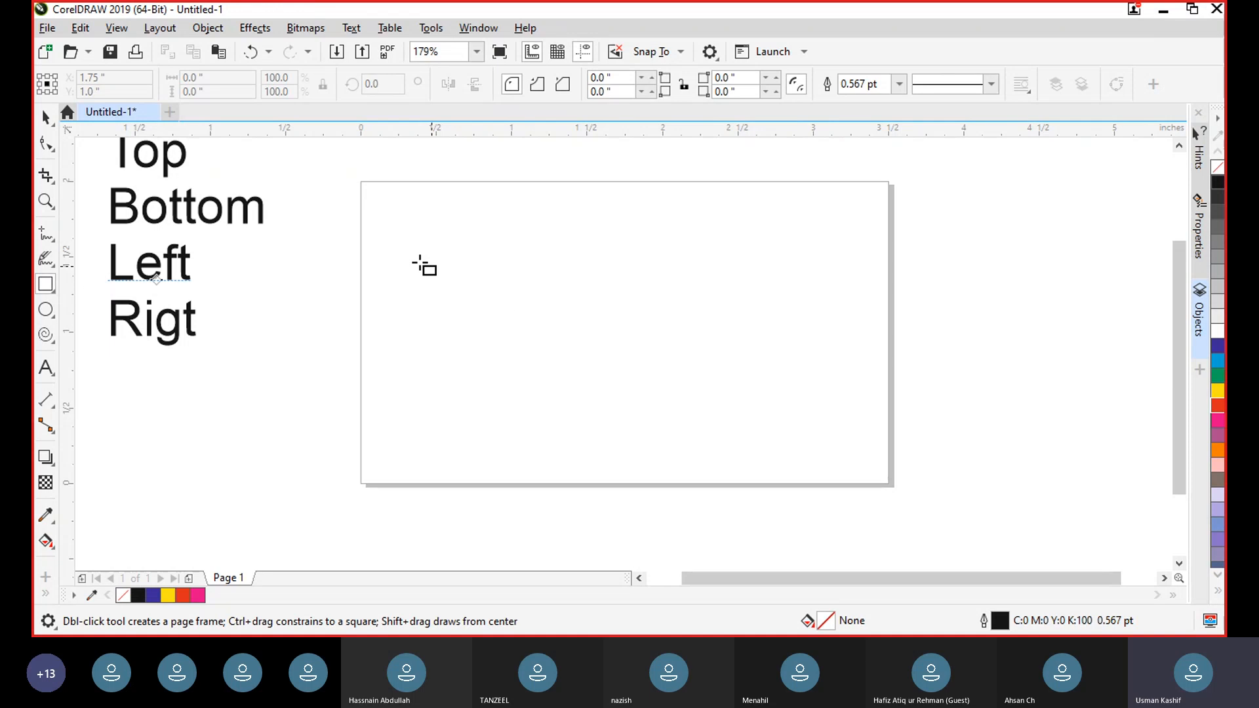
left_click_drag(415, 260, 627, 378)
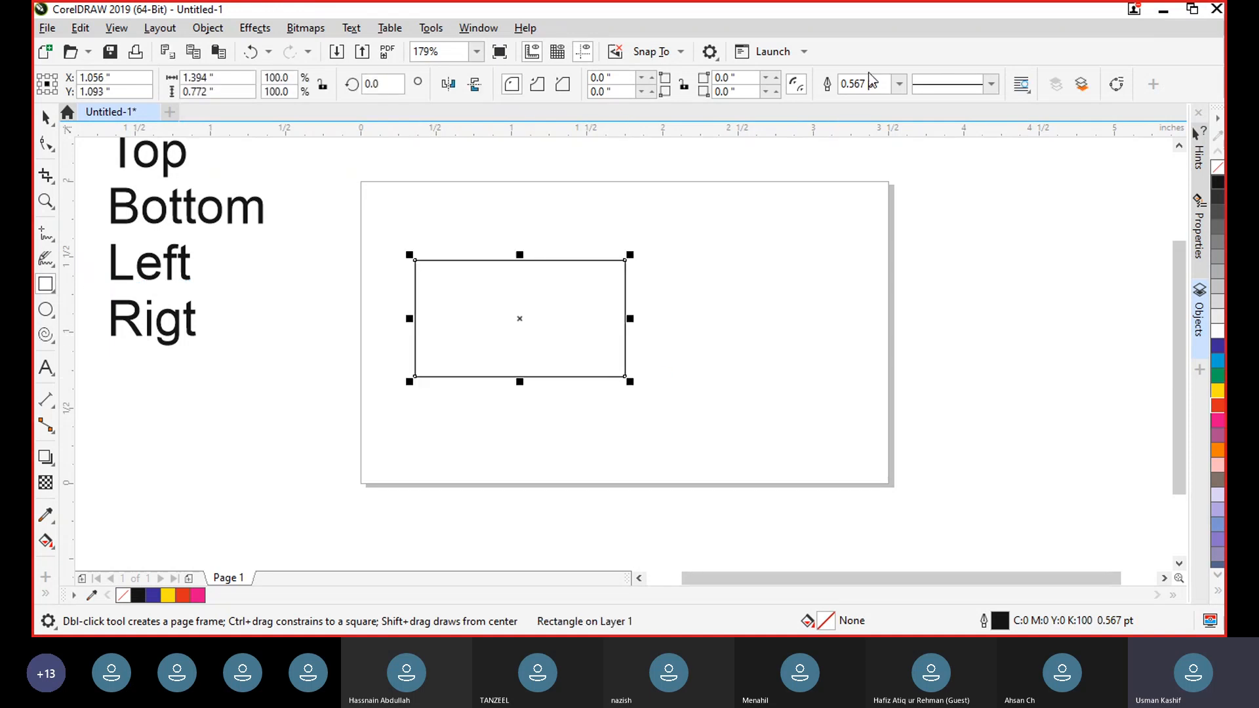
left_click(900, 85)
left_click(853, 167)
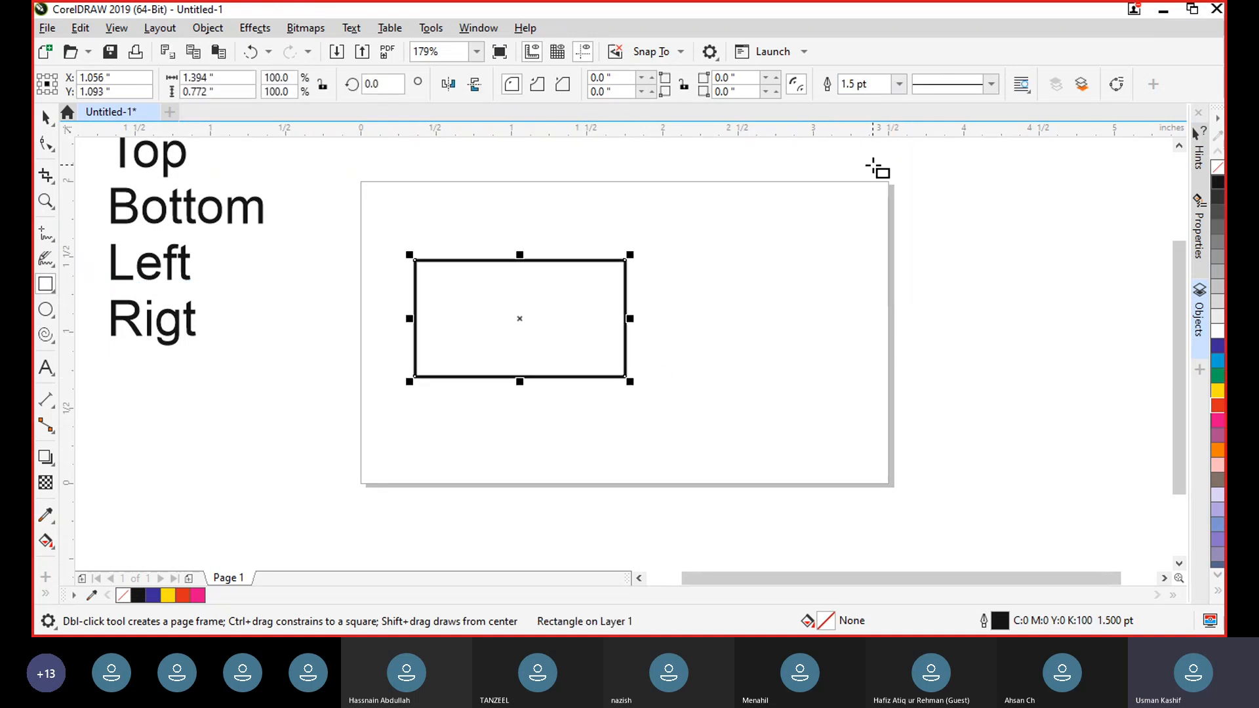
Step: Draw a circle about 0.35 inches in diameter below and right of the rectangle, with a 1.0 pt outline
left_click(38, 313)
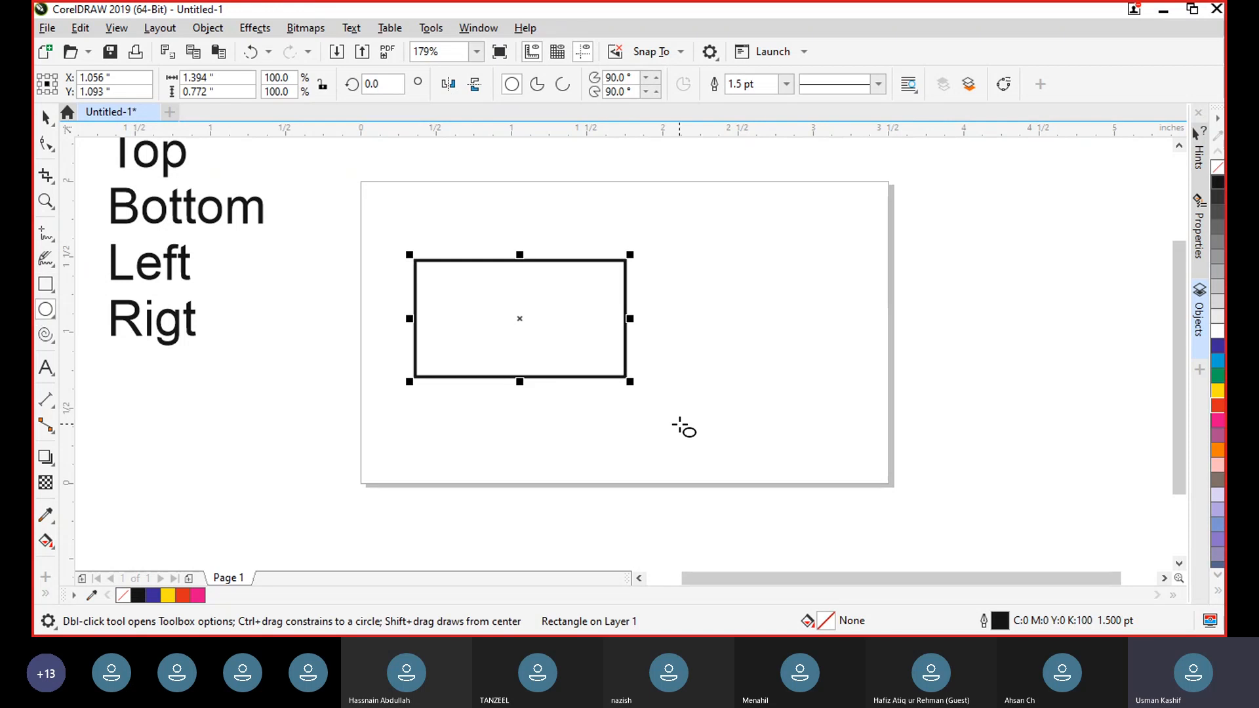
left_click_drag(697, 371, 755, 429)
left_click(786, 84)
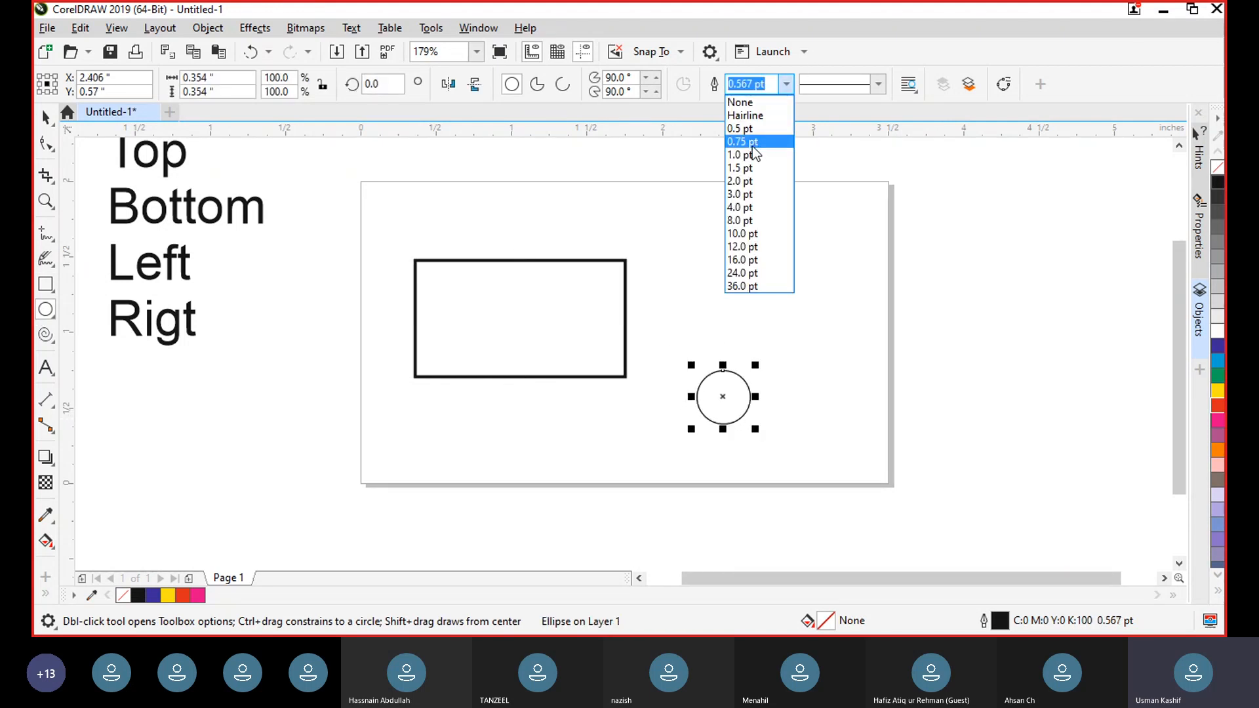
left_click(744, 155)
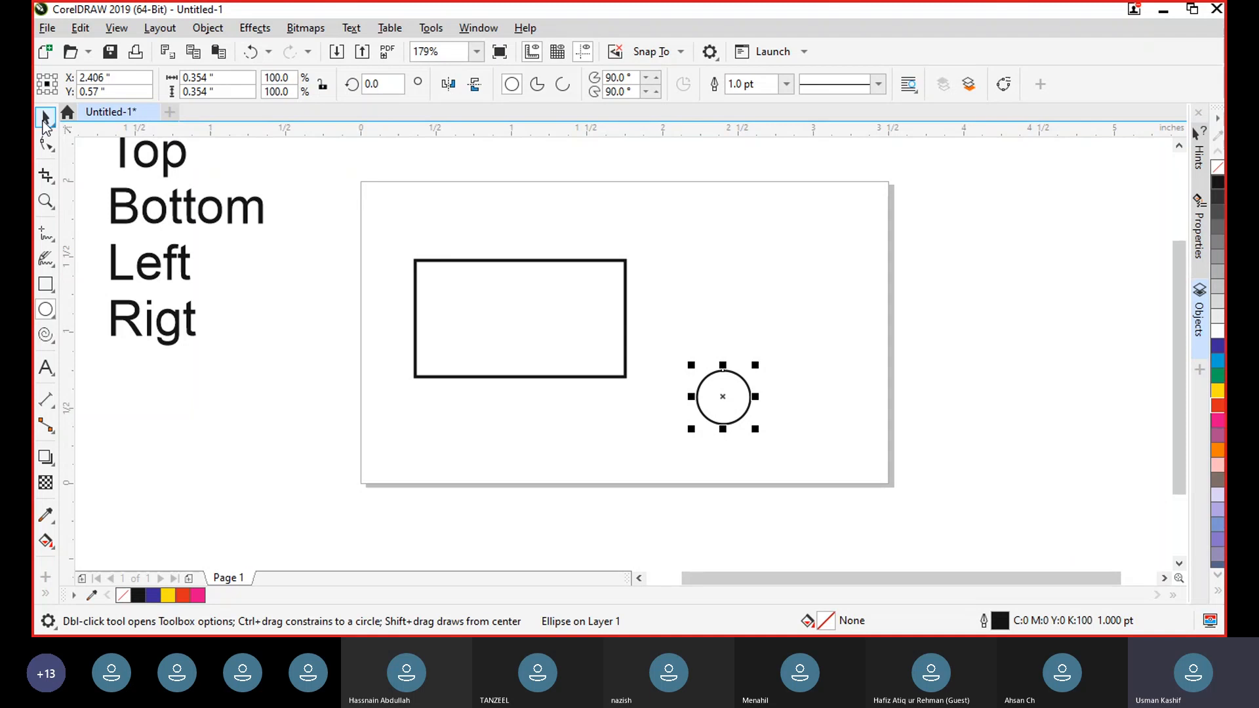
key("space")
left_click(381, 218)
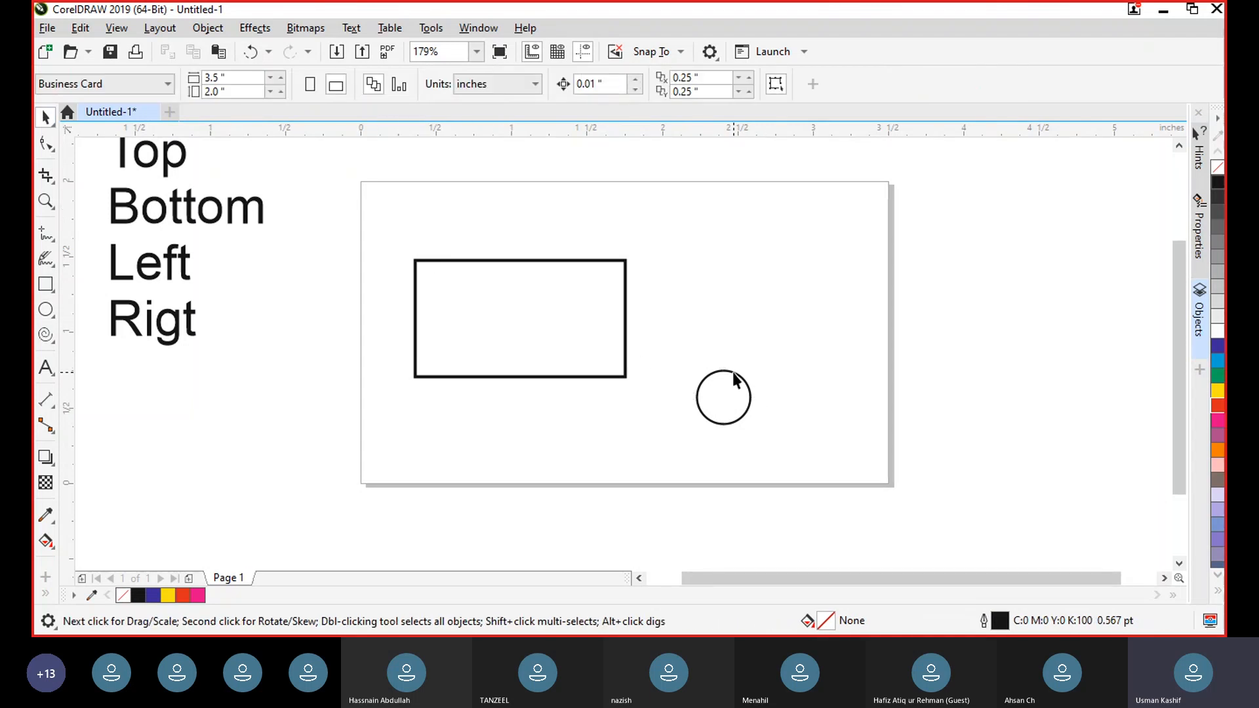
Step: Move the small circle slightly farther right of the rectangle and deselect it
left_click_drag(733, 371, 792, 411)
left_click(791, 332)
left_click(602, 498)
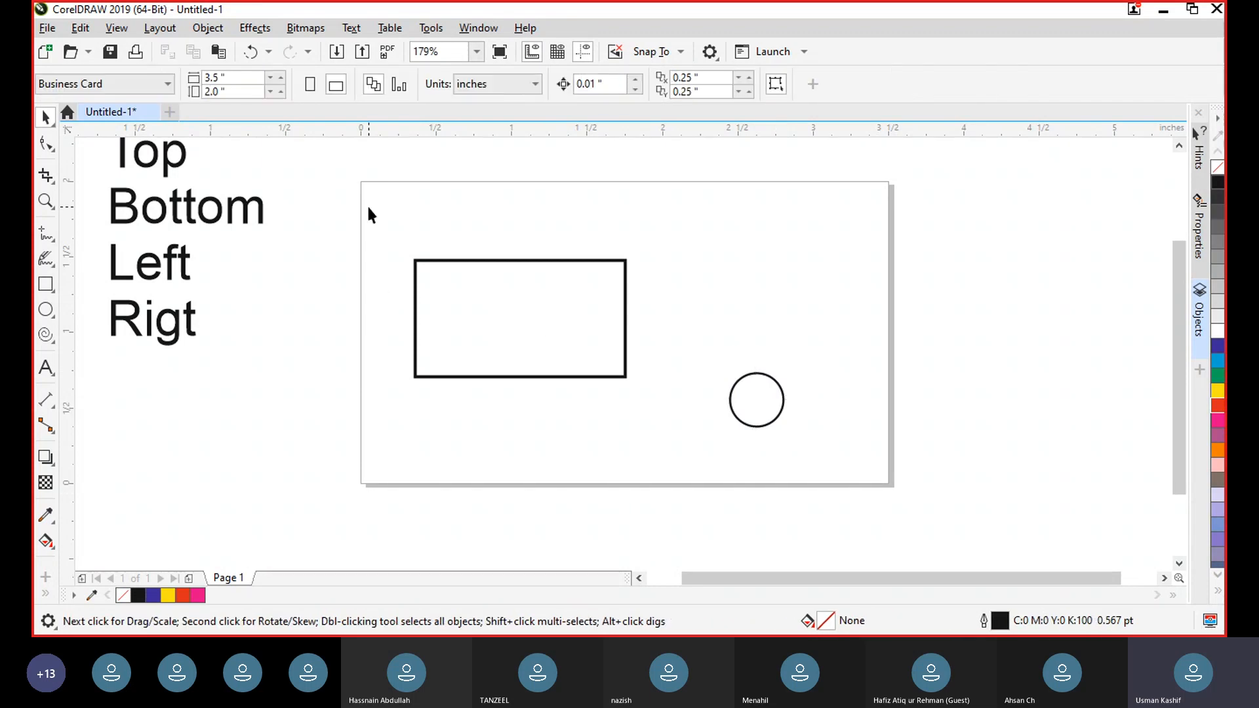
Step: Try centring the circle on the rectangle, first horizontally and then vertically, and undo both alignments
left_click_drag(825, 470, 825, 471)
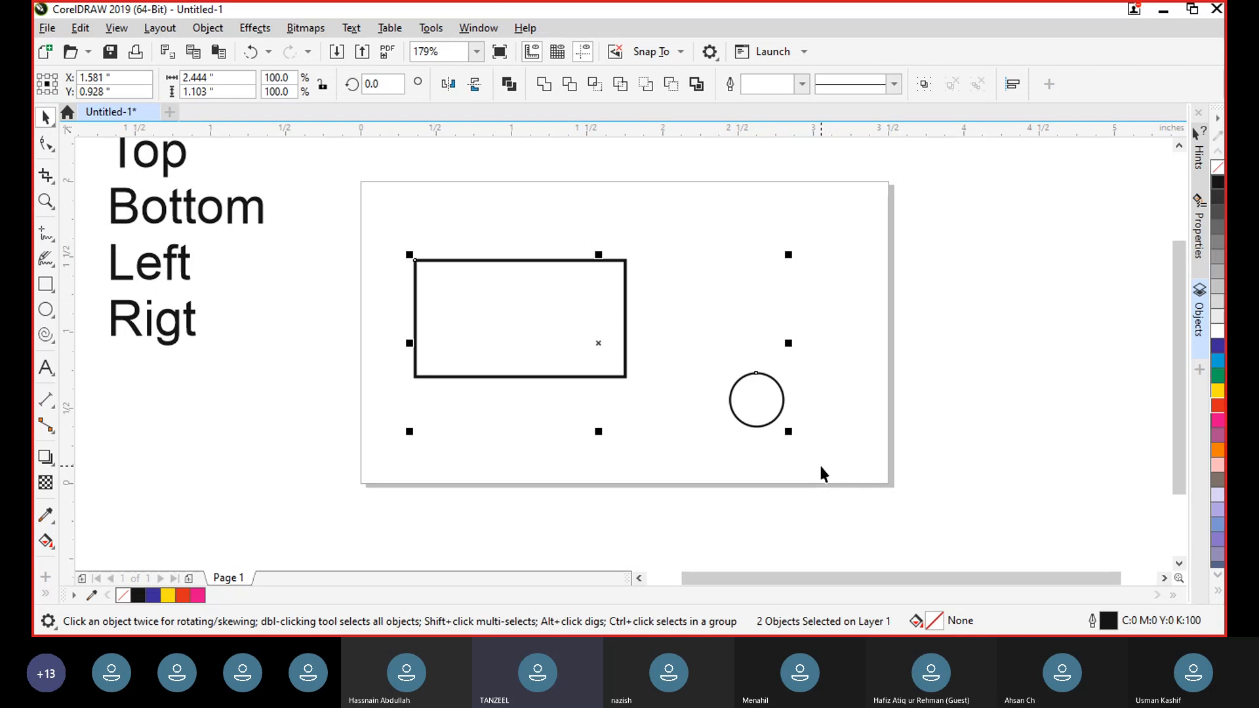
key("e")
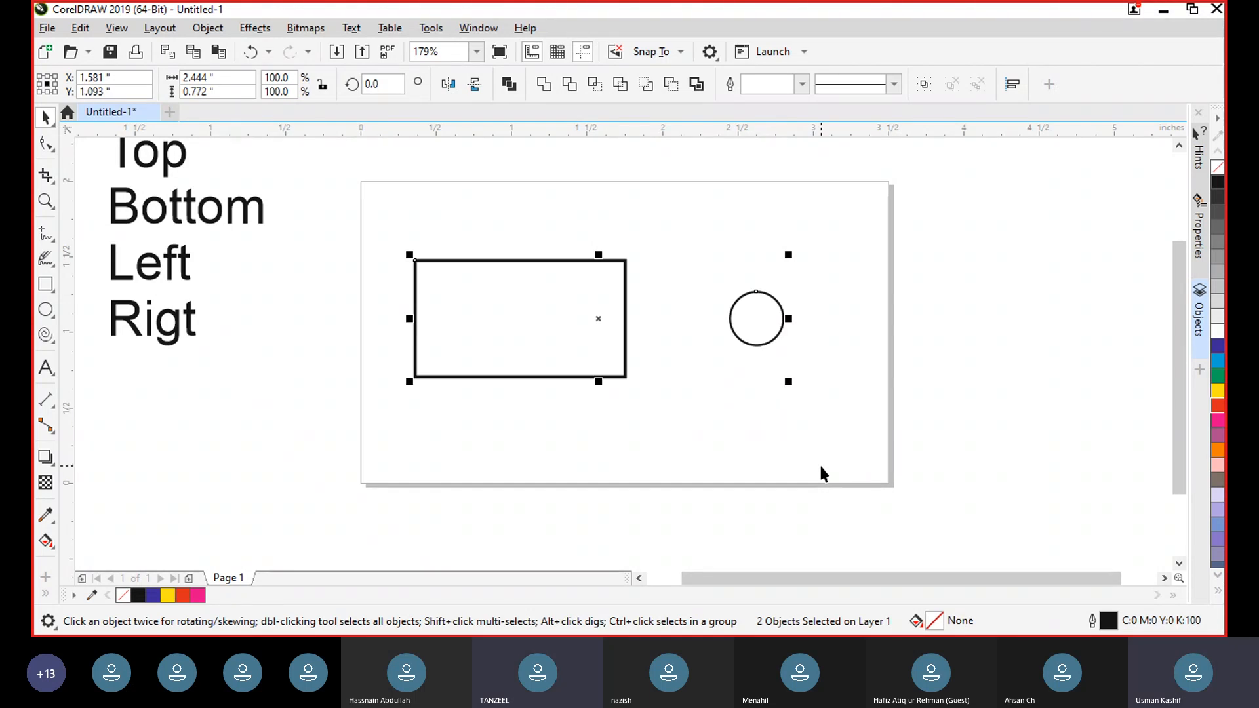
left_click(820, 467)
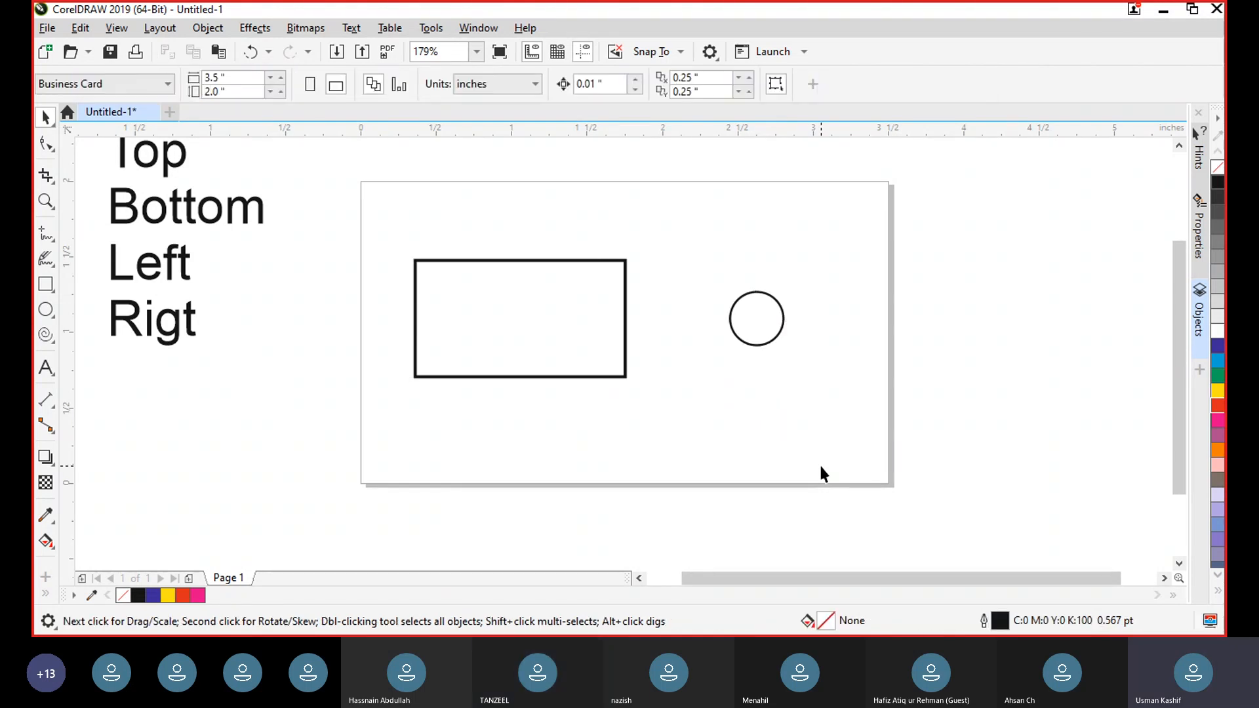
left_click_drag(401, 223, 832, 428)
key("c")
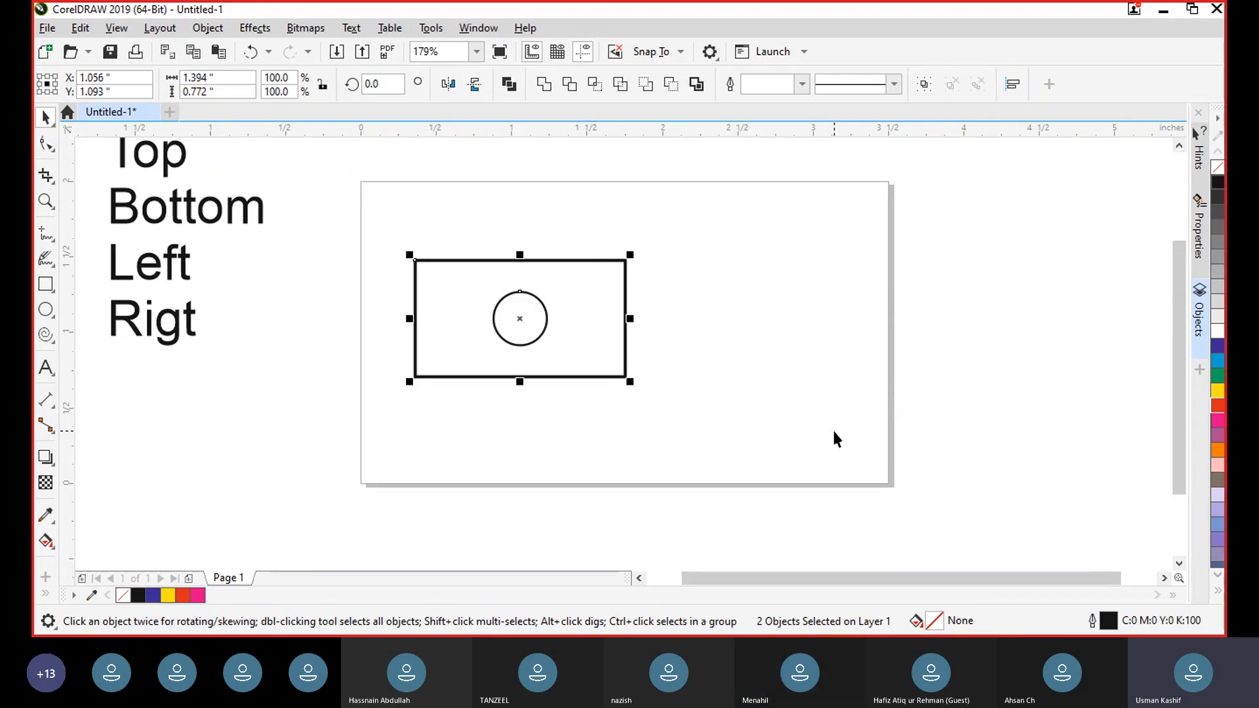
key("ctrl+z")
key("ctrl+z")
left_click(879, 375)
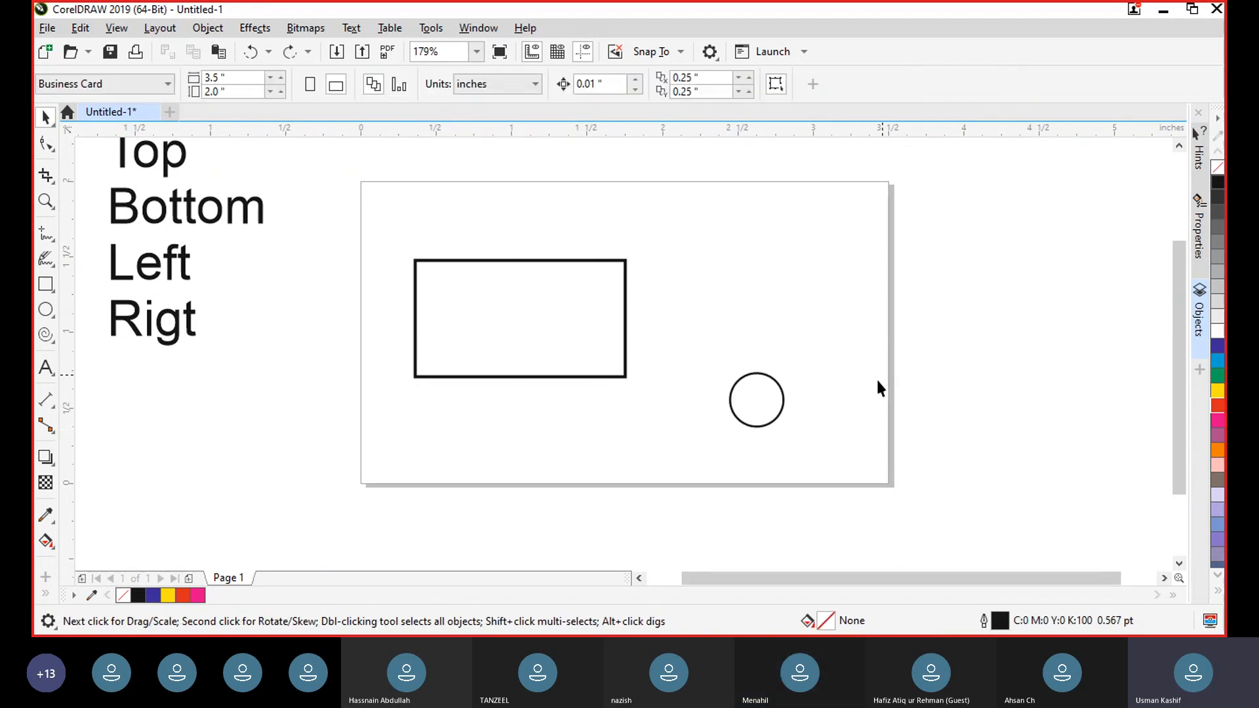
Step: Centre the small circle inside the rectangle by aligning both objects' centres vertically and horizontally
left_click_drag(770, 463, 849, 476)
key("c")
key("e")
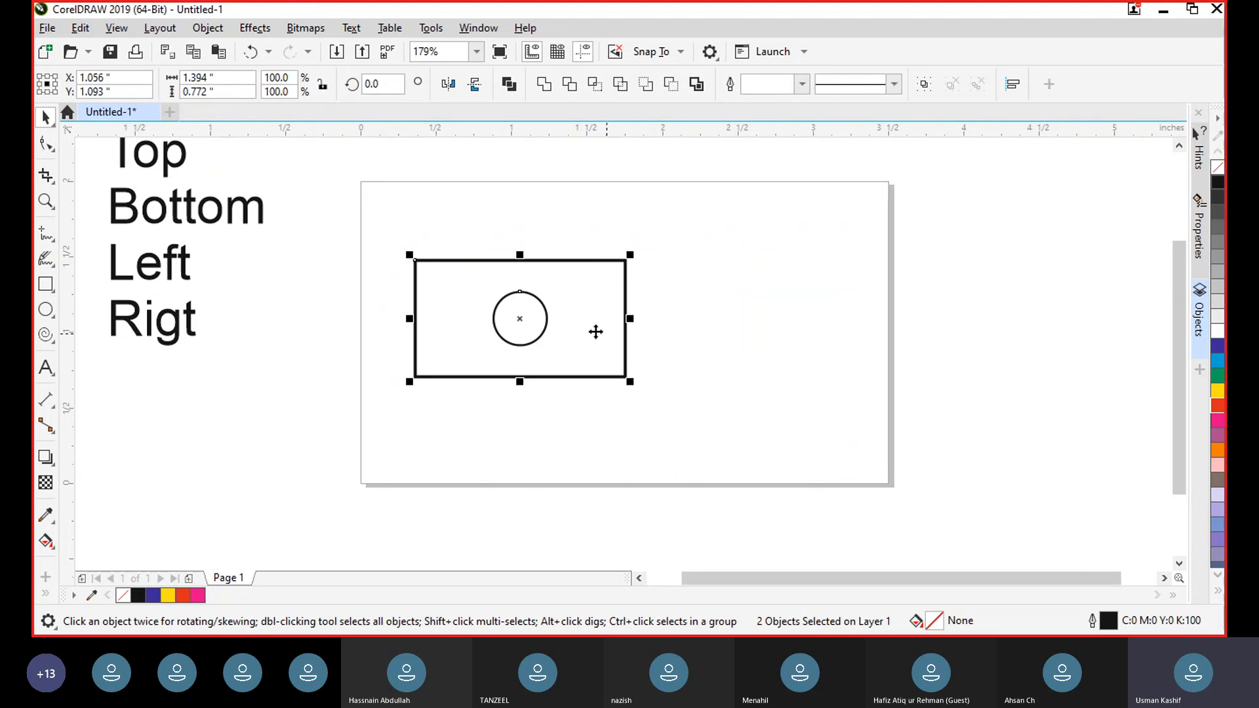
left_click(756, 313)
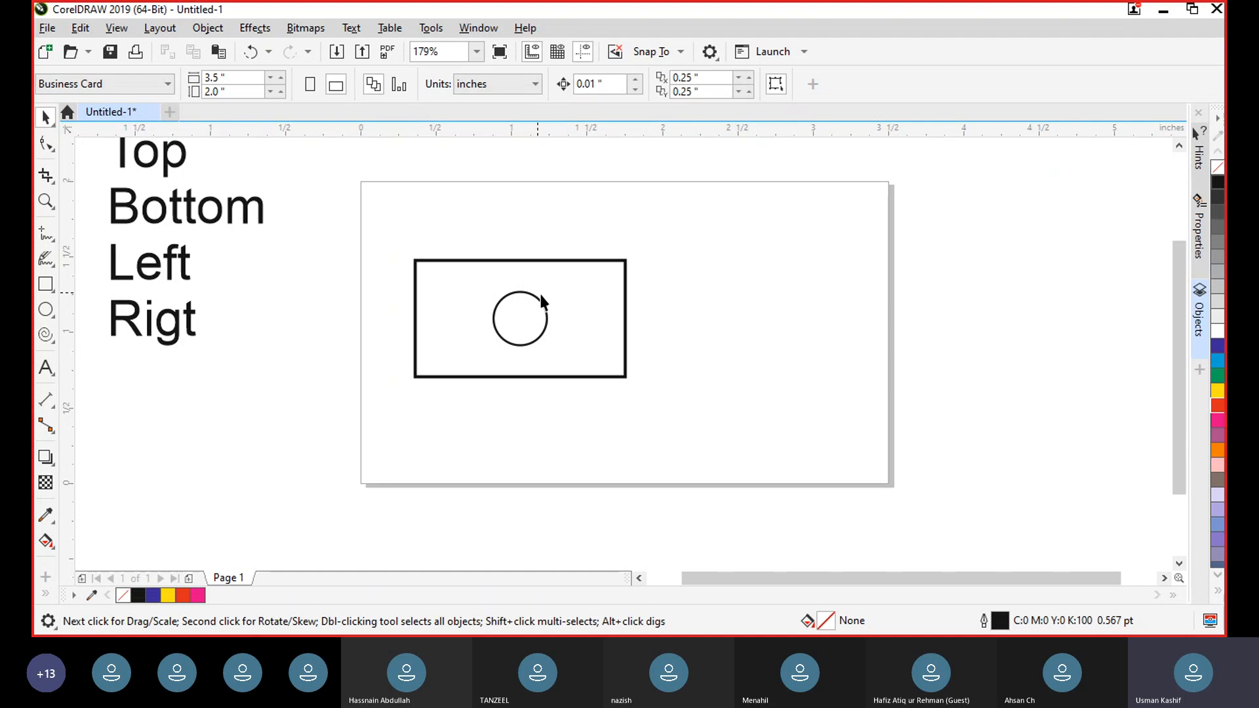
Step: Move the circle to the lower right of the rectangle, then reposition both shapes together and centre them on the page
left_click_drag(541, 305, 796, 428)
left_click(887, 359)
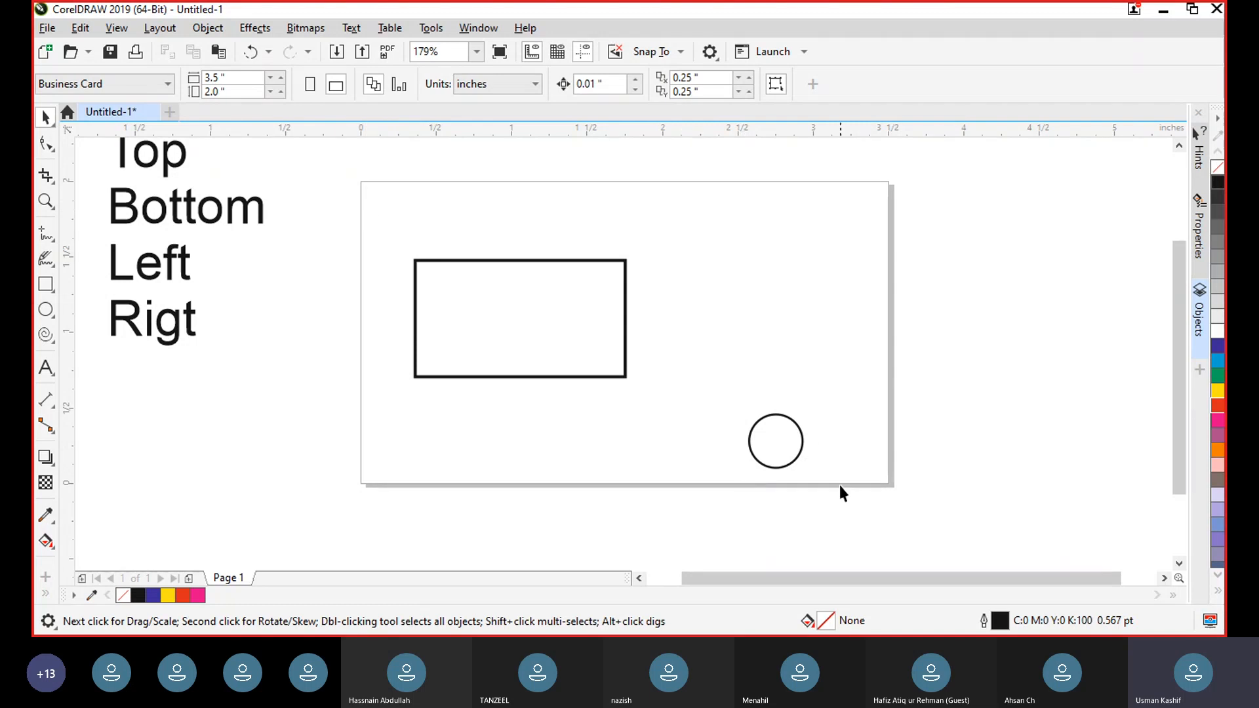
left_click_drag(326, 188, 324, 190)
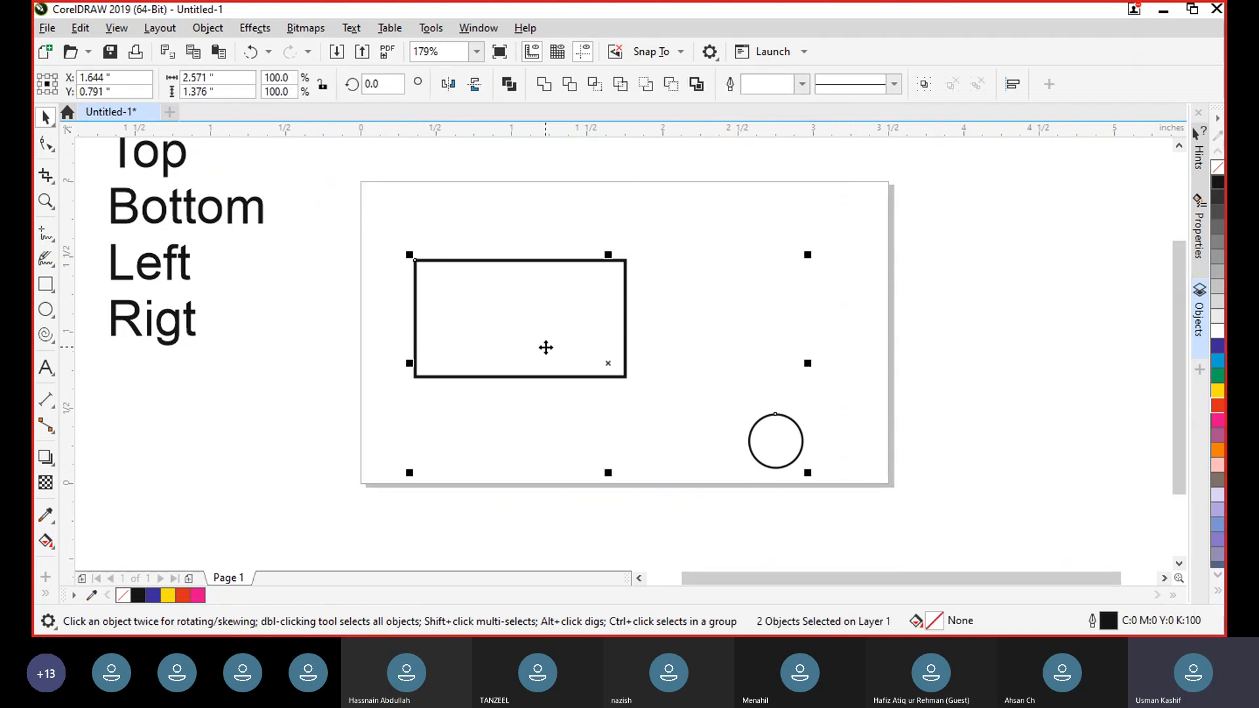
left_click_drag(607, 366, 466, 437)
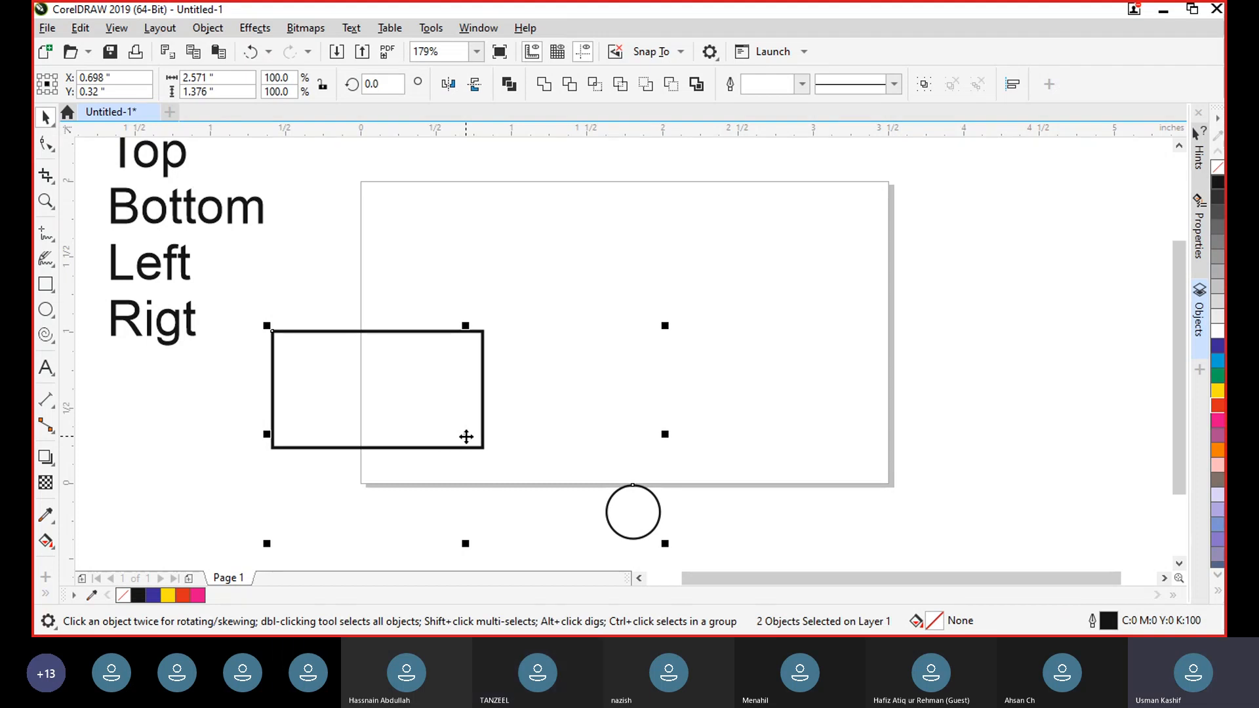
key("p")
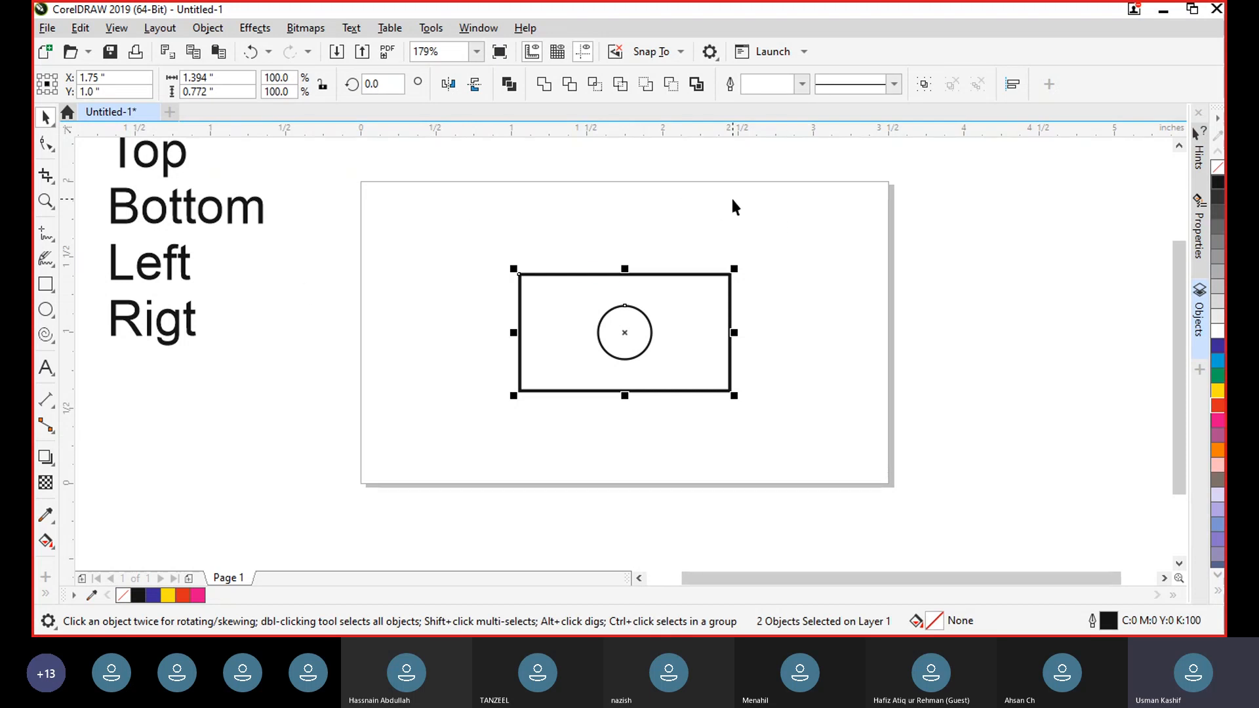
left_click(462, 463)
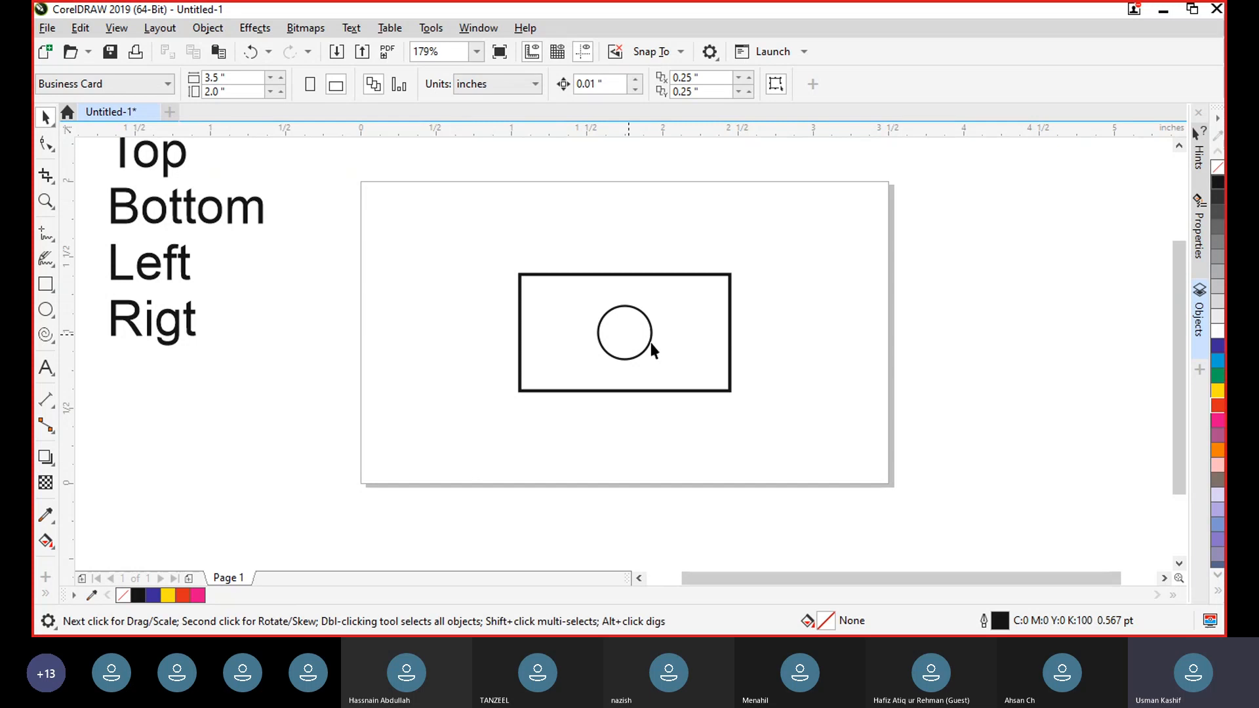
Step: Move the circle off the page's right side and the rectangle up to the page's top edge, then centre both on the page again
left_click_drag(653, 334, 979, 228)
left_click_drag(648, 277, 518, 176)
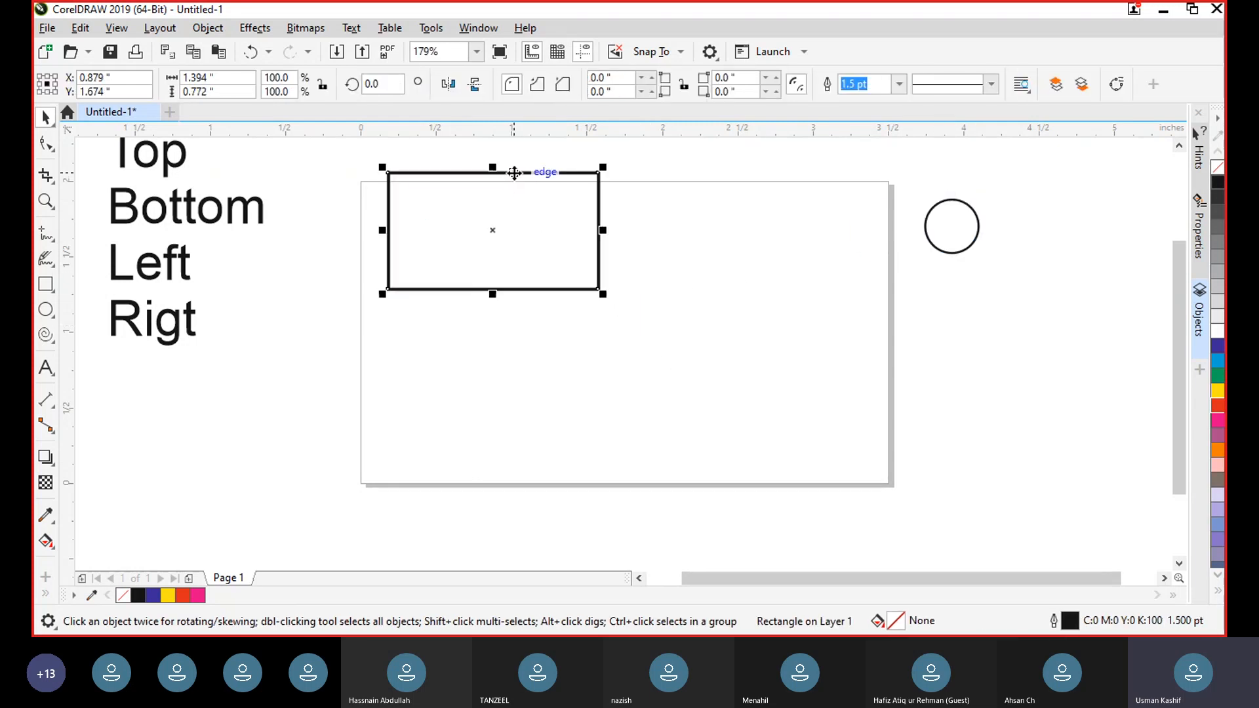
left_click(962, 200, "shift")
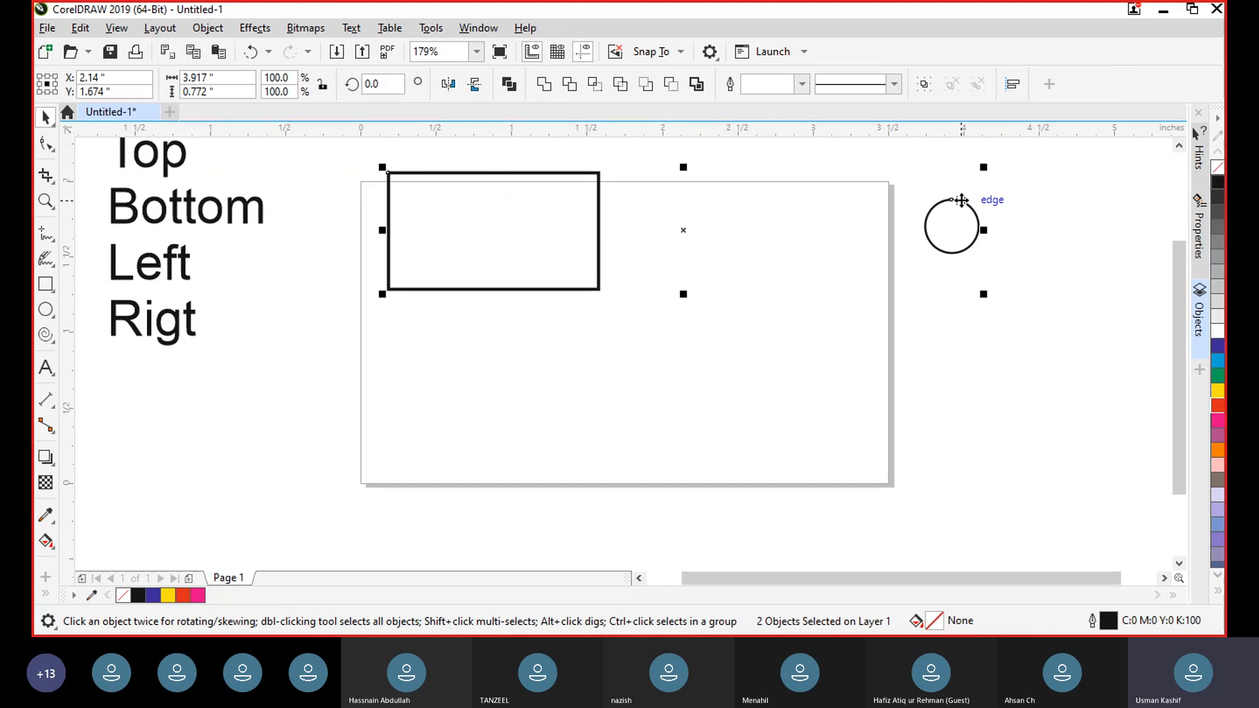
key("p")
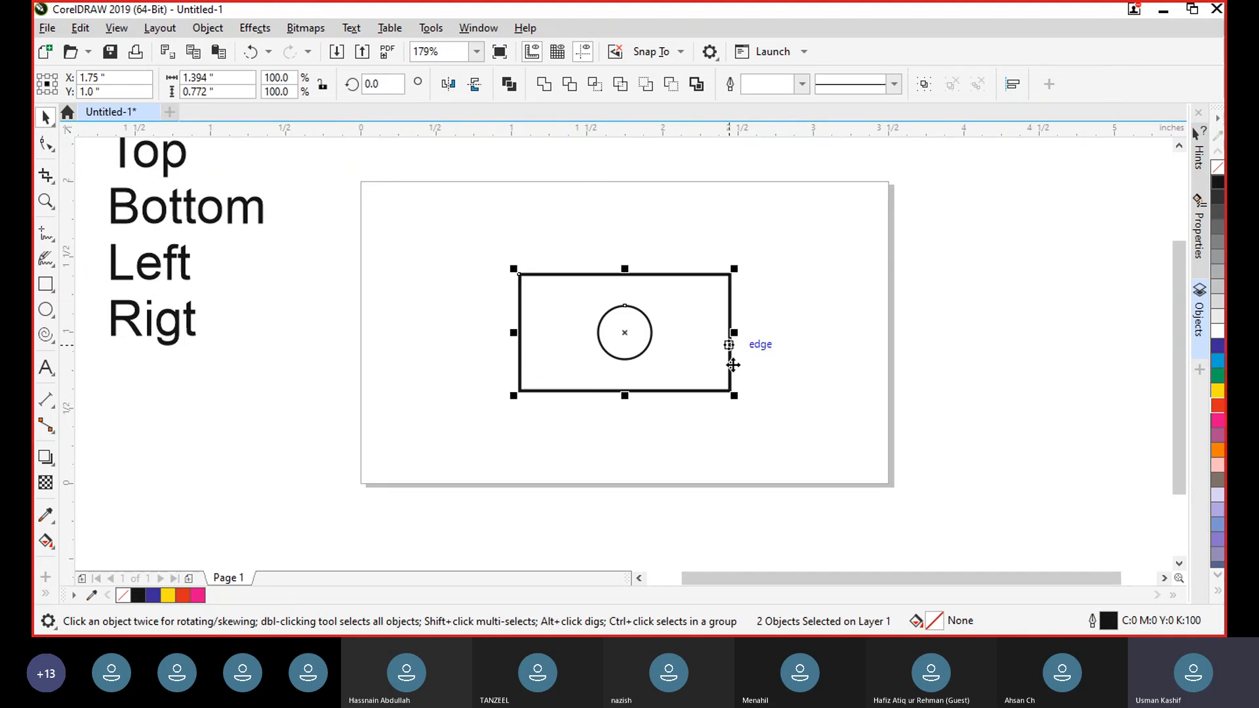
left_click(634, 383)
left_click(624, 359)
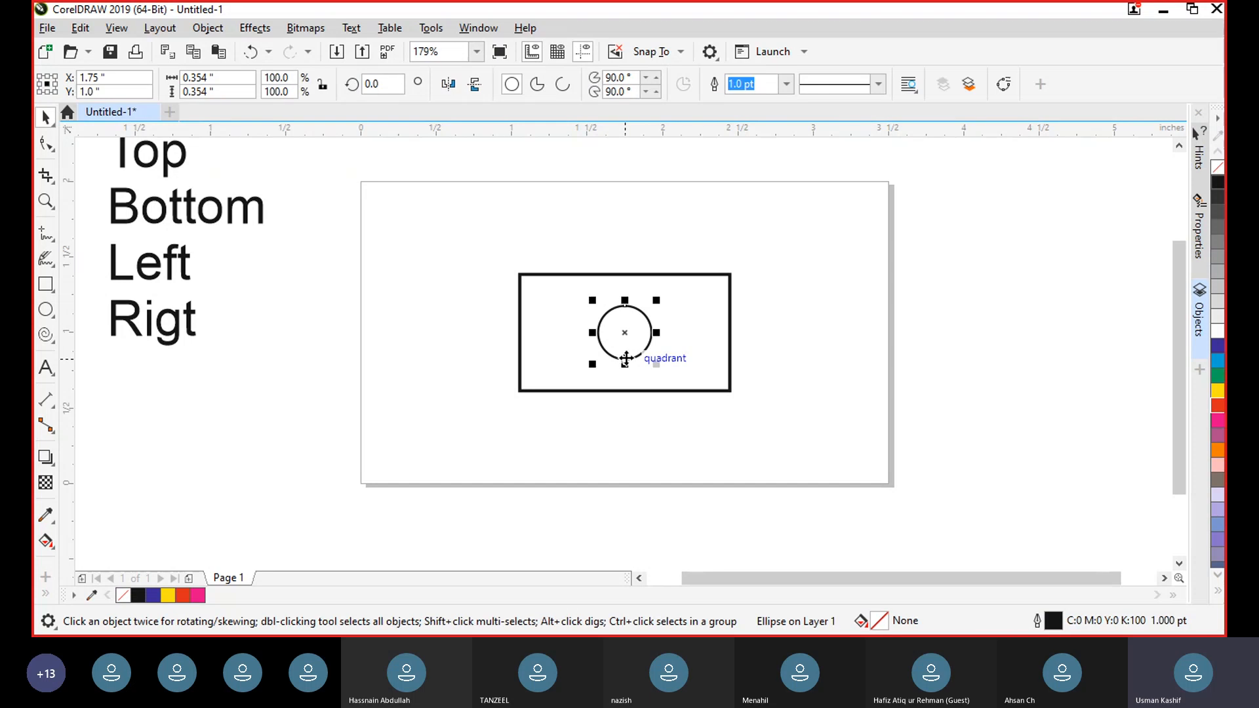
left_click(520, 276)
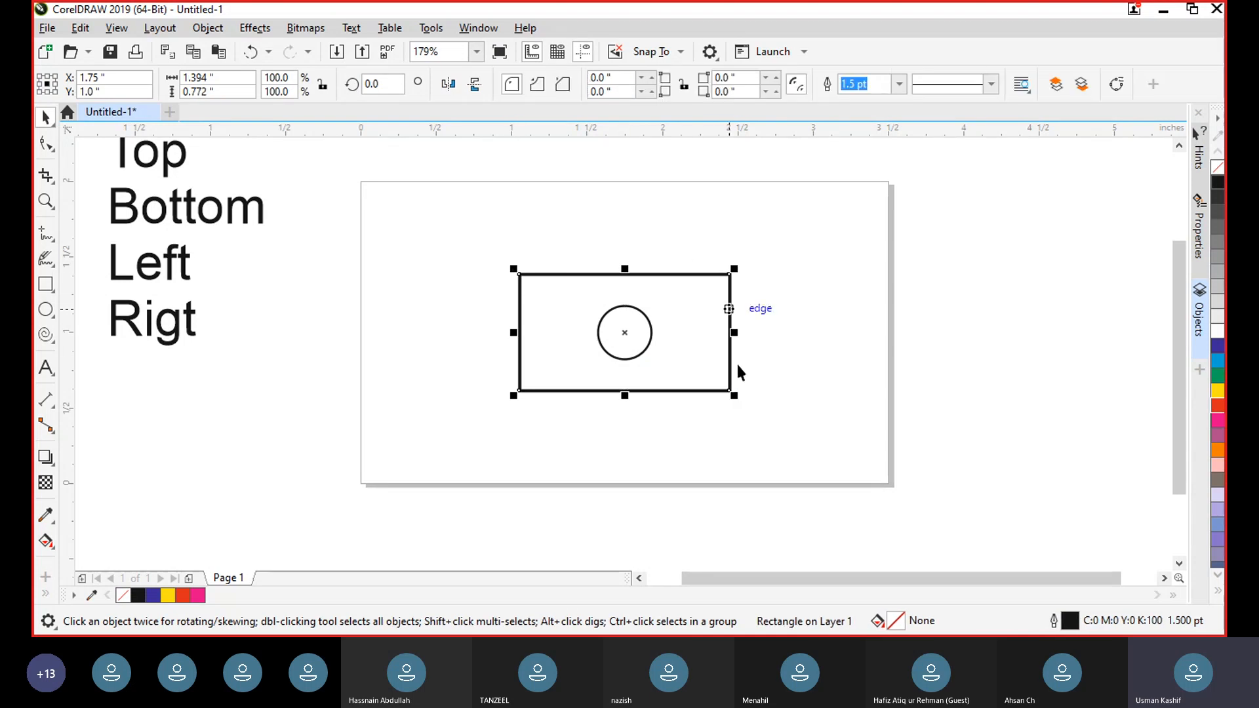
left_click(908, 438)
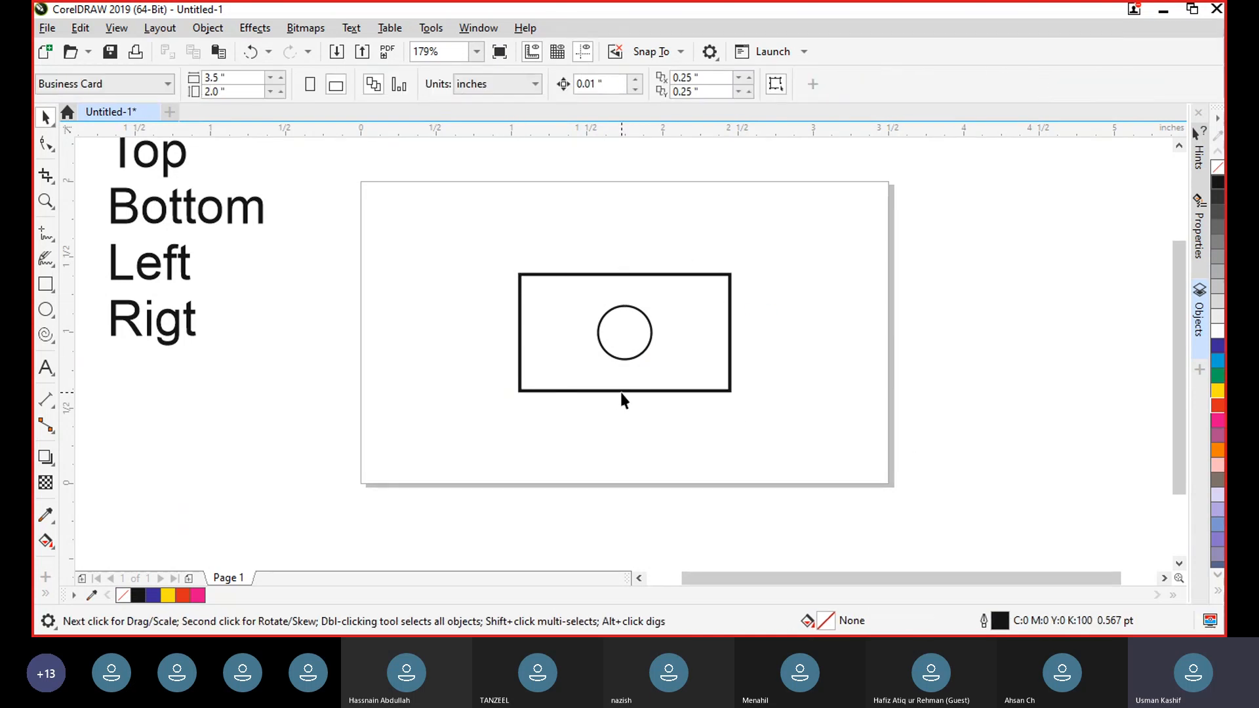
Step: Delete the rectangle and circle from the page and move the text list about 1.1 inches left
scroll(620, 392, "down", 2)
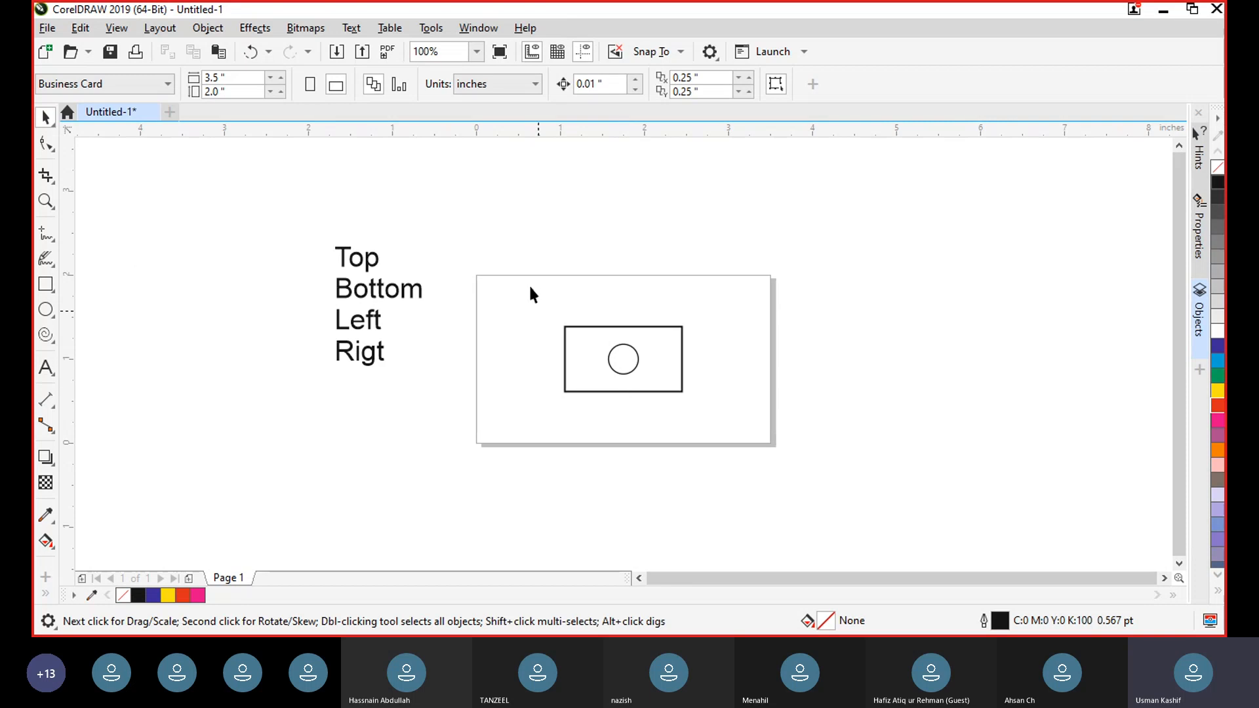
left_click_drag(783, 445, 782, 444)
key("Delete")
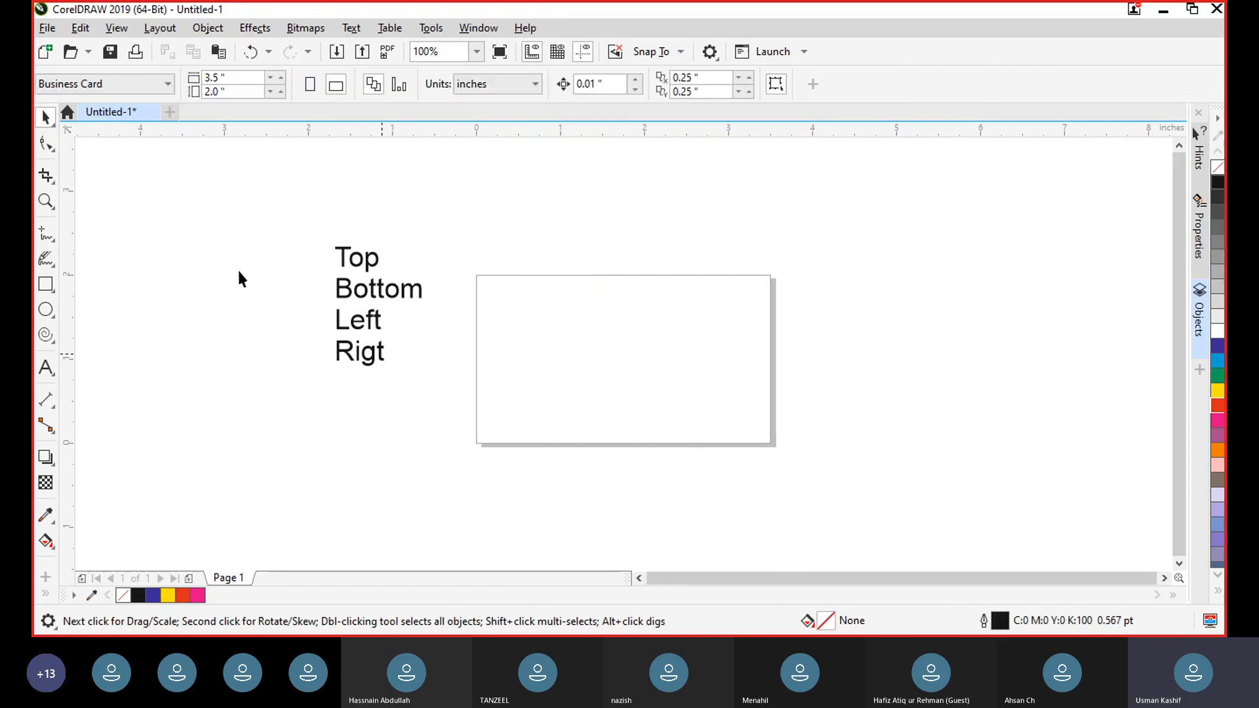
left_click(388, 322)
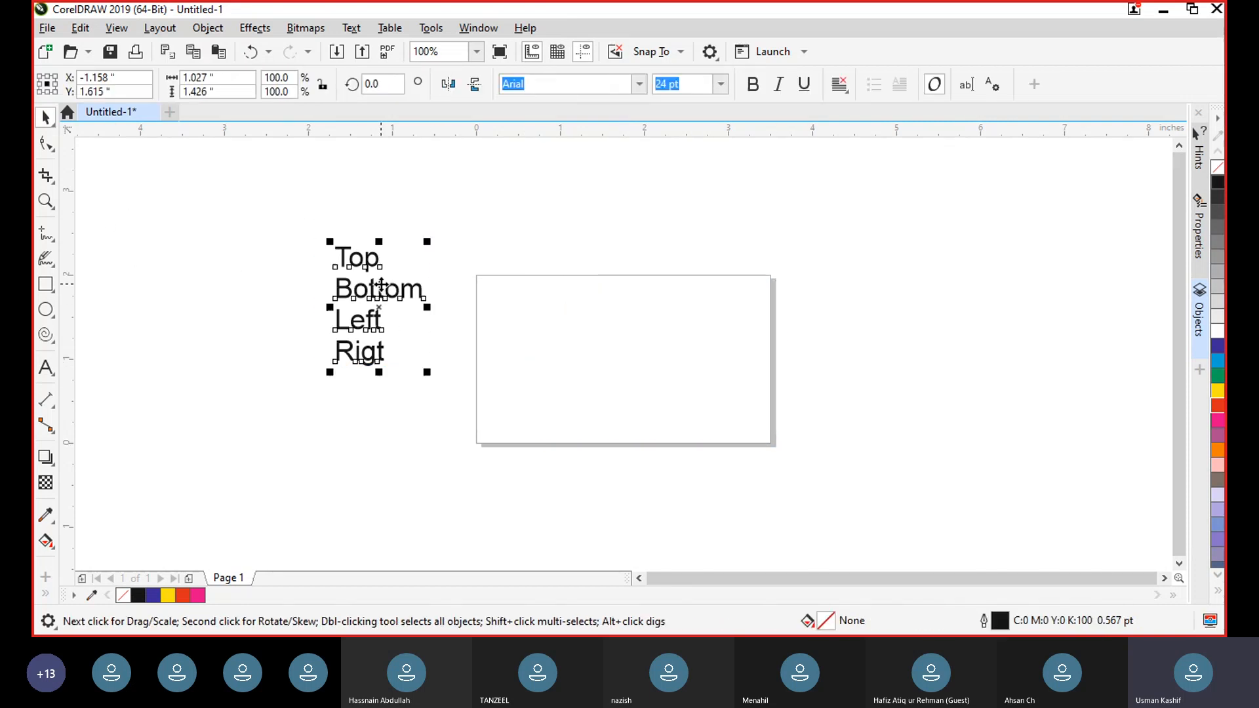
left_click_drag(378, 295, 295, 290)
Step: Insert "Align" before "Top" in the first line of the text list
left_click(46, 368)
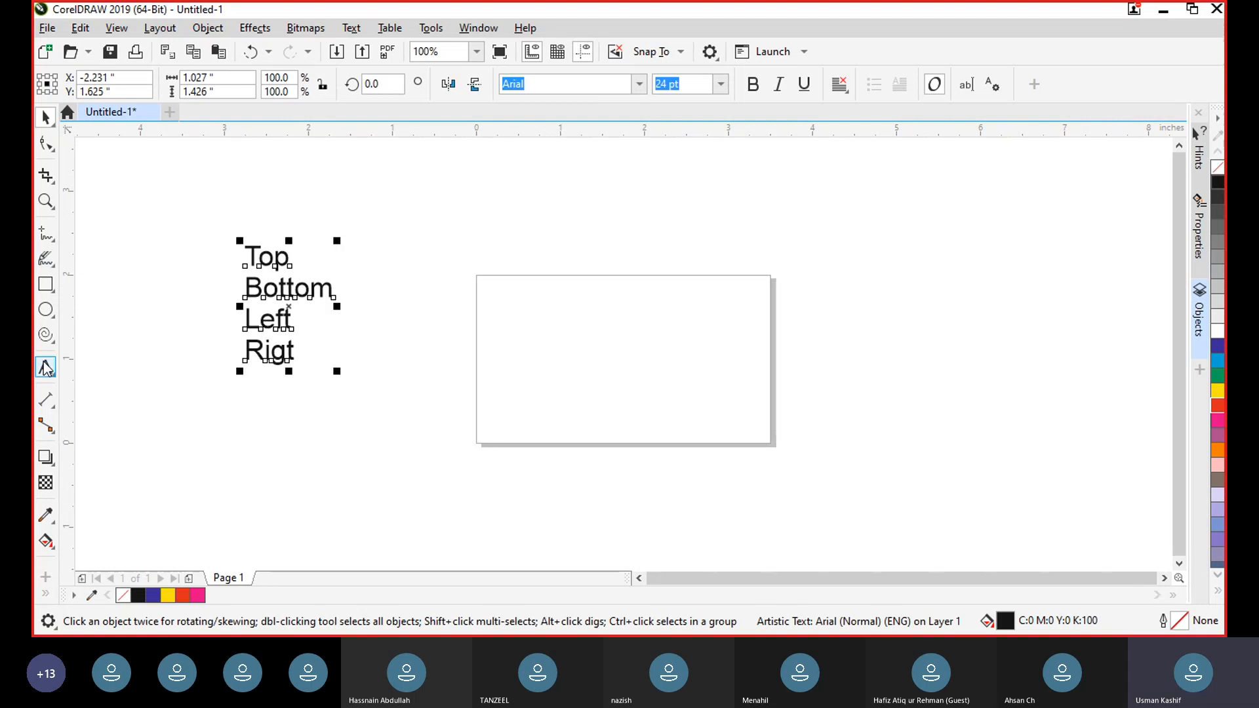
left_click(246, 257)
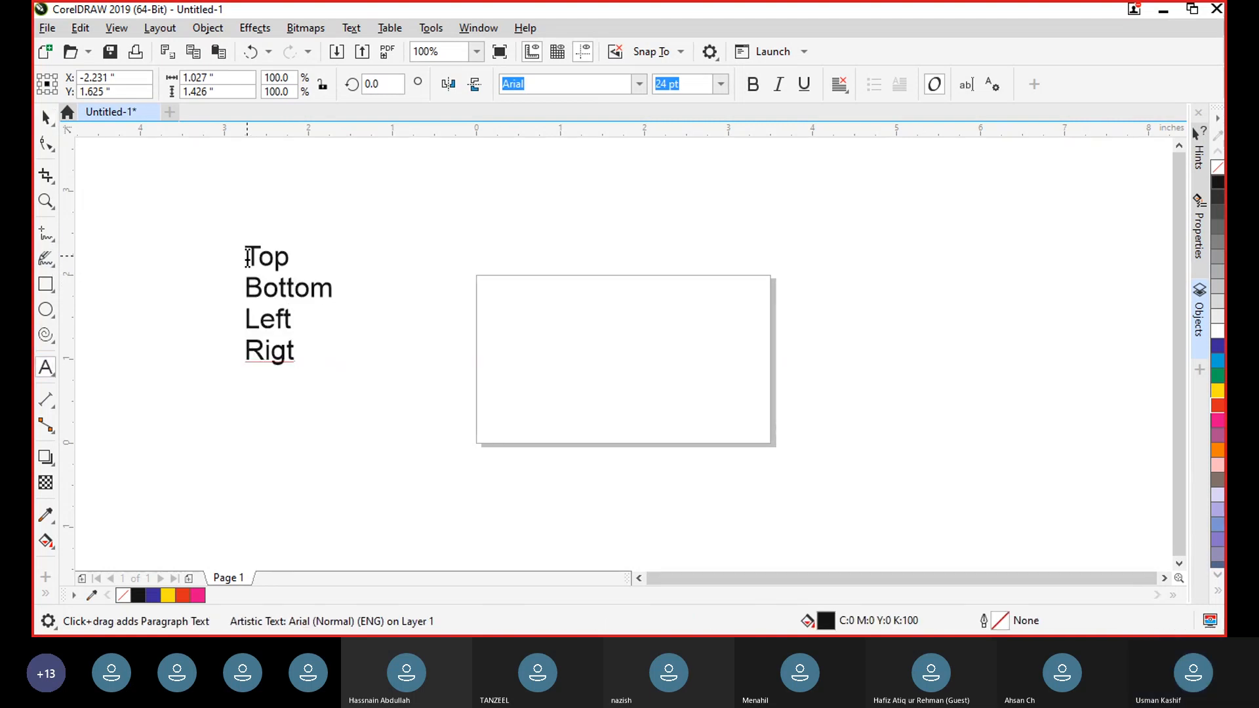
type("Akug")
key("BackSpace")
key("BackSpace")
key("BackSpace")
type("li")
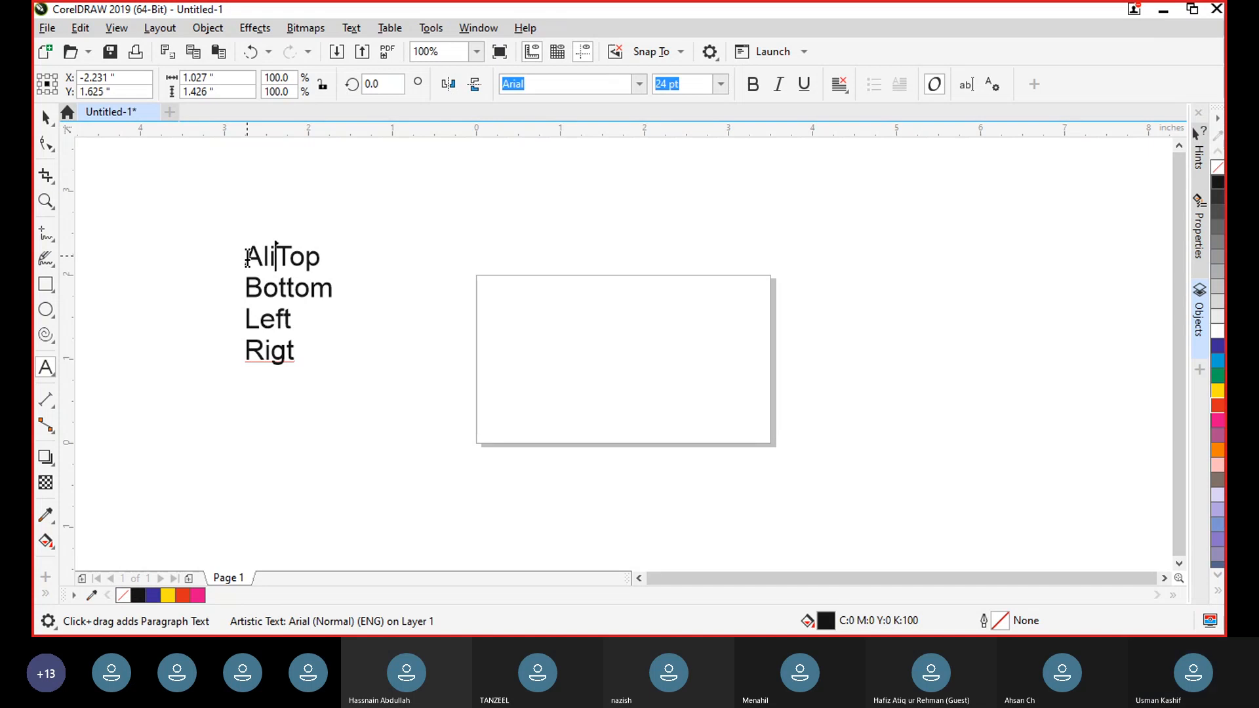
type("ng")
key("Right")
key("Right")
key("Right")
key("Right")
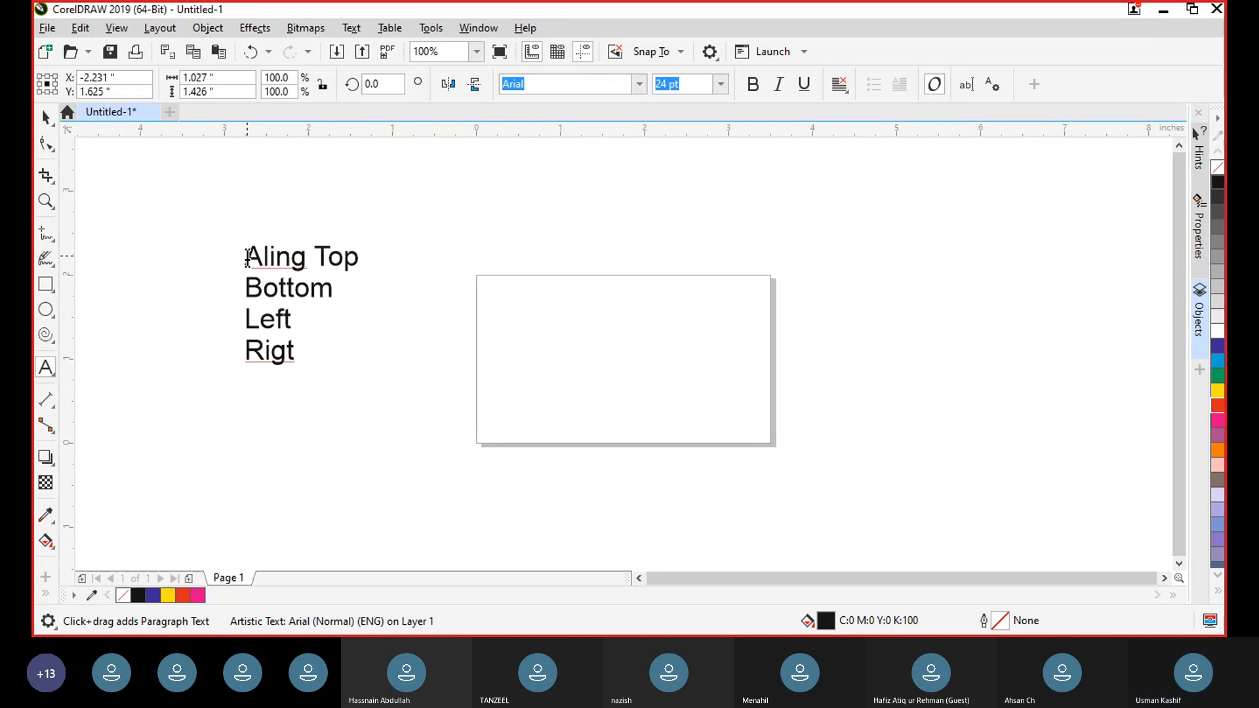
key("Left")
key("Left")
key("Left")
key("Left")
key("BackSpace")
key("BackSpace")
type("g")
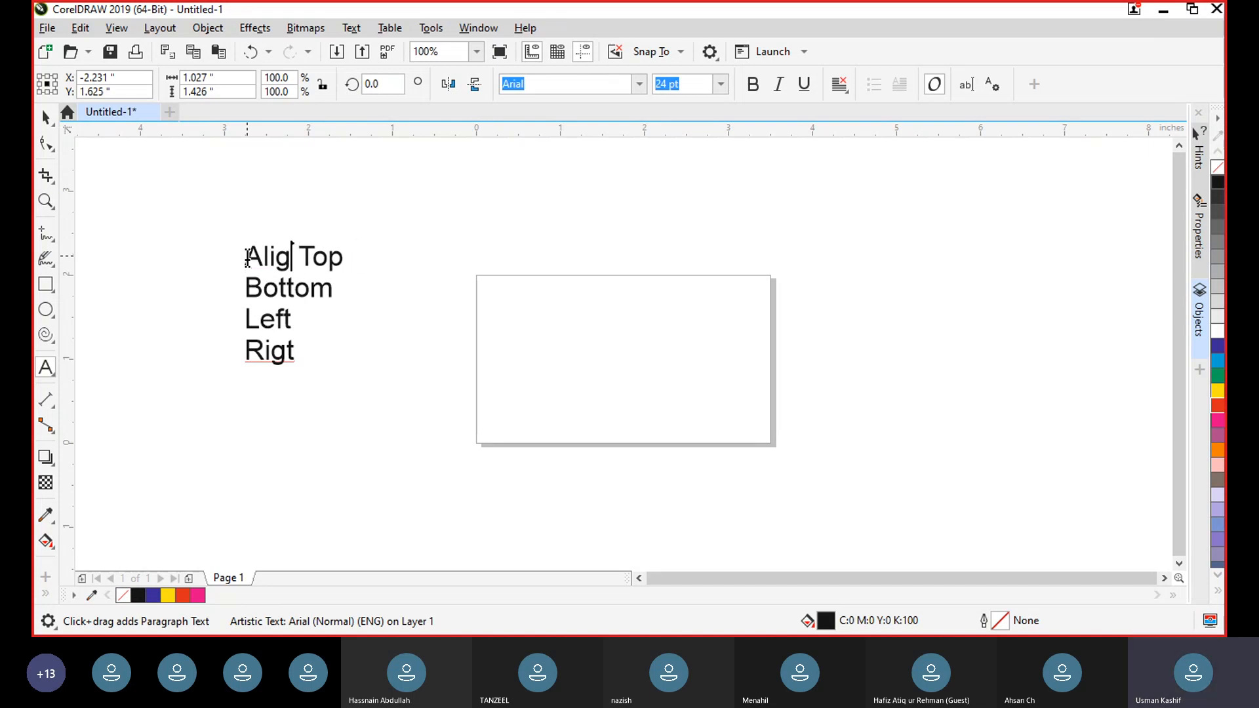
type("n")
Step: Add the shortcut letter "(T)" at the end of the "Align Top" line
key("Right")
key("Right")
key("Right")
key("Right")
key("Right")
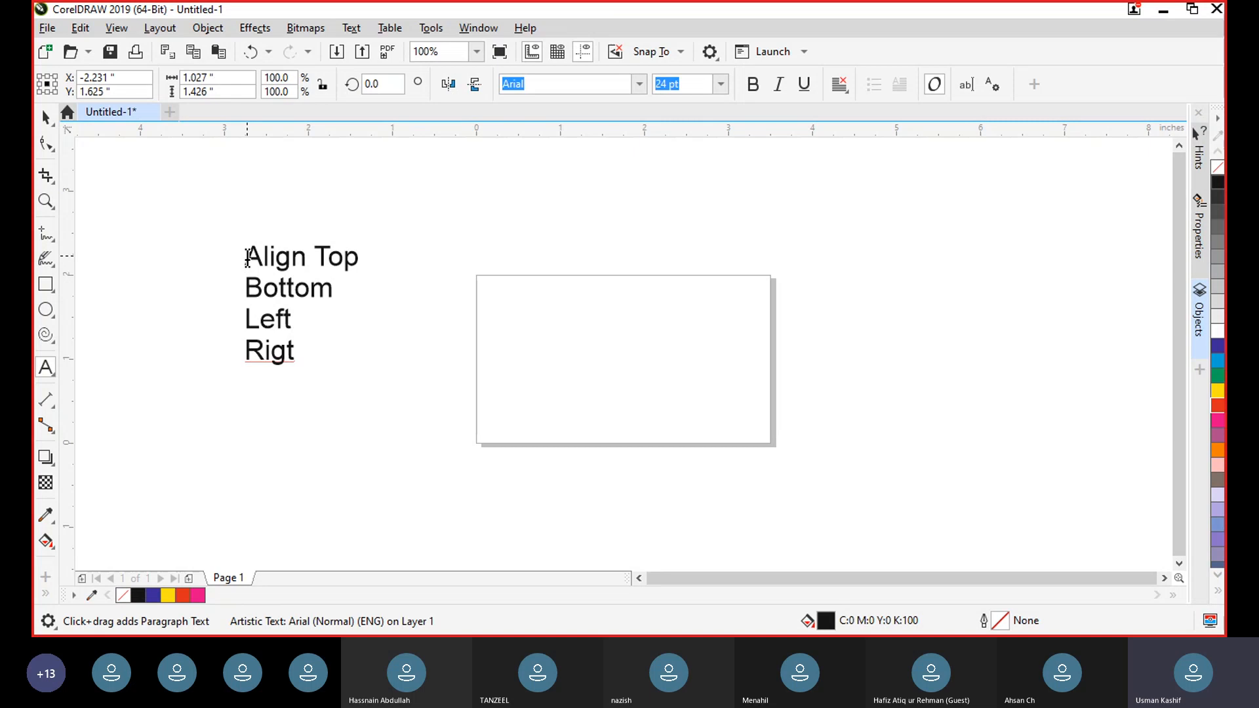
type("(T")
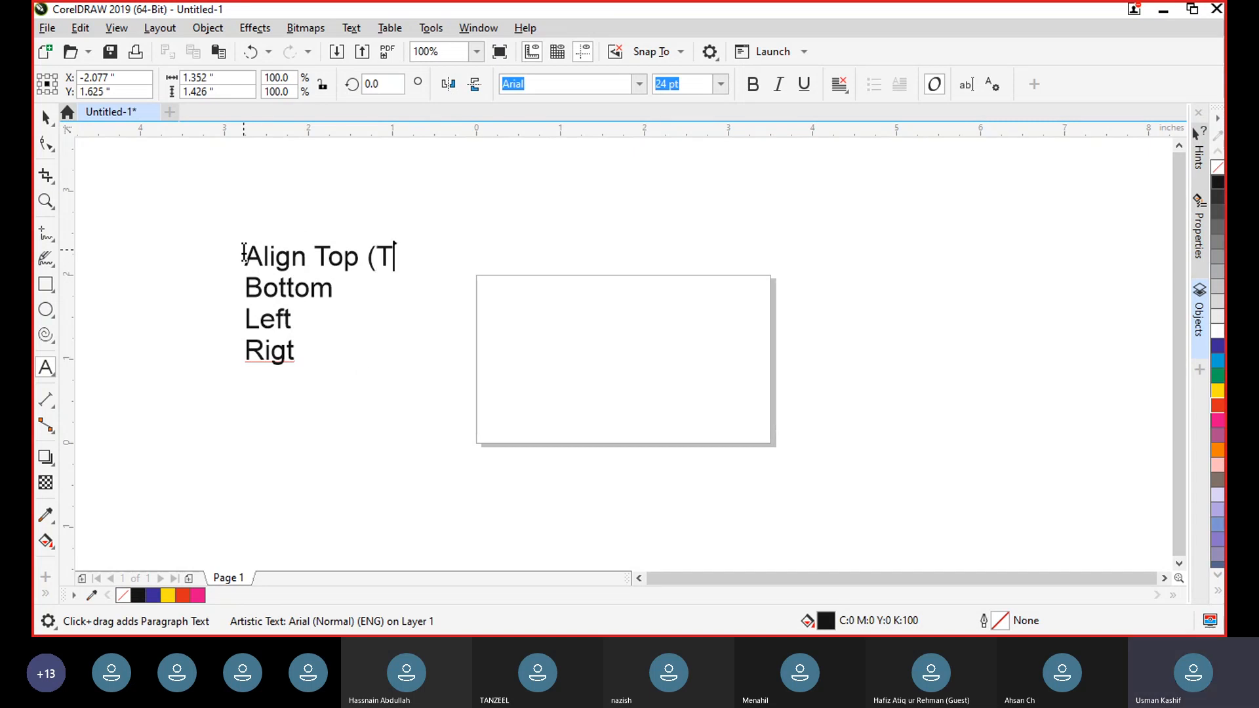
type(")")
Step: Expand the second line of the text list to read "Align Bottom (B)"
key("Down")
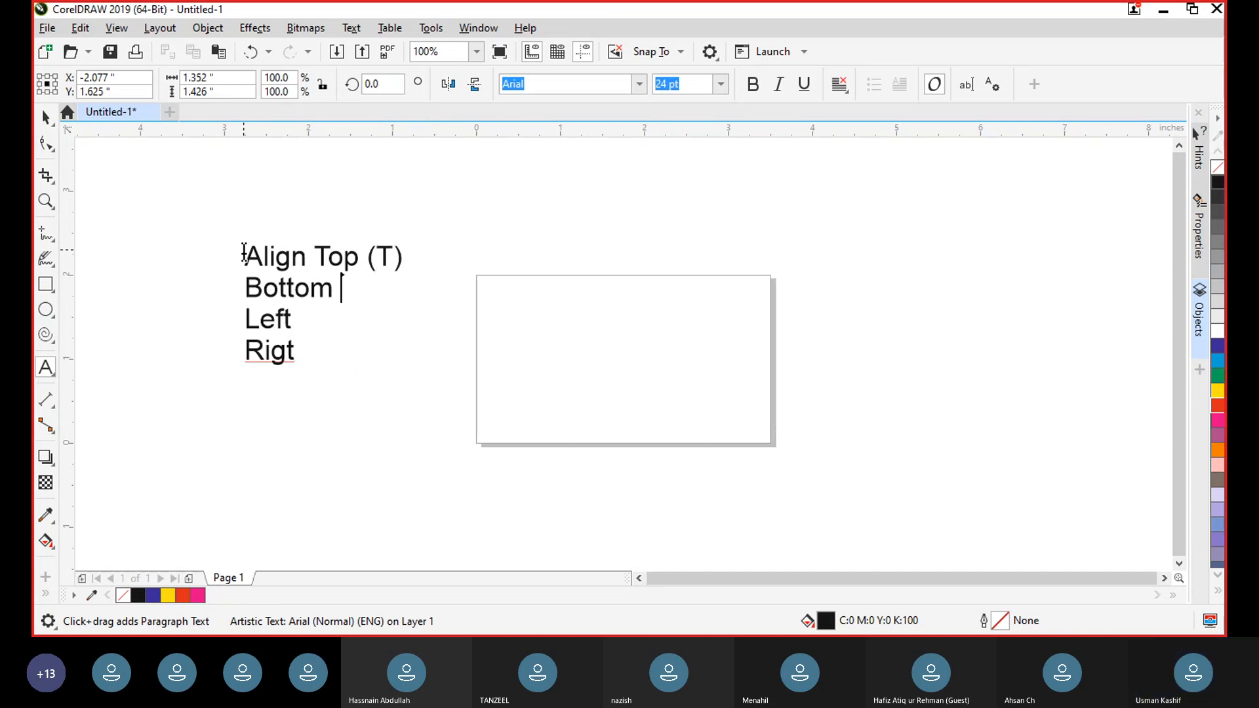
type("(B)")
key("Left")
key("Left")
key("Left")
key("Left")
key("Left")
key("Left")
key("Left")
key("Left")
key("Left")
key("Left")
key("Left")
key("Left")
key("Right")
key("Home")
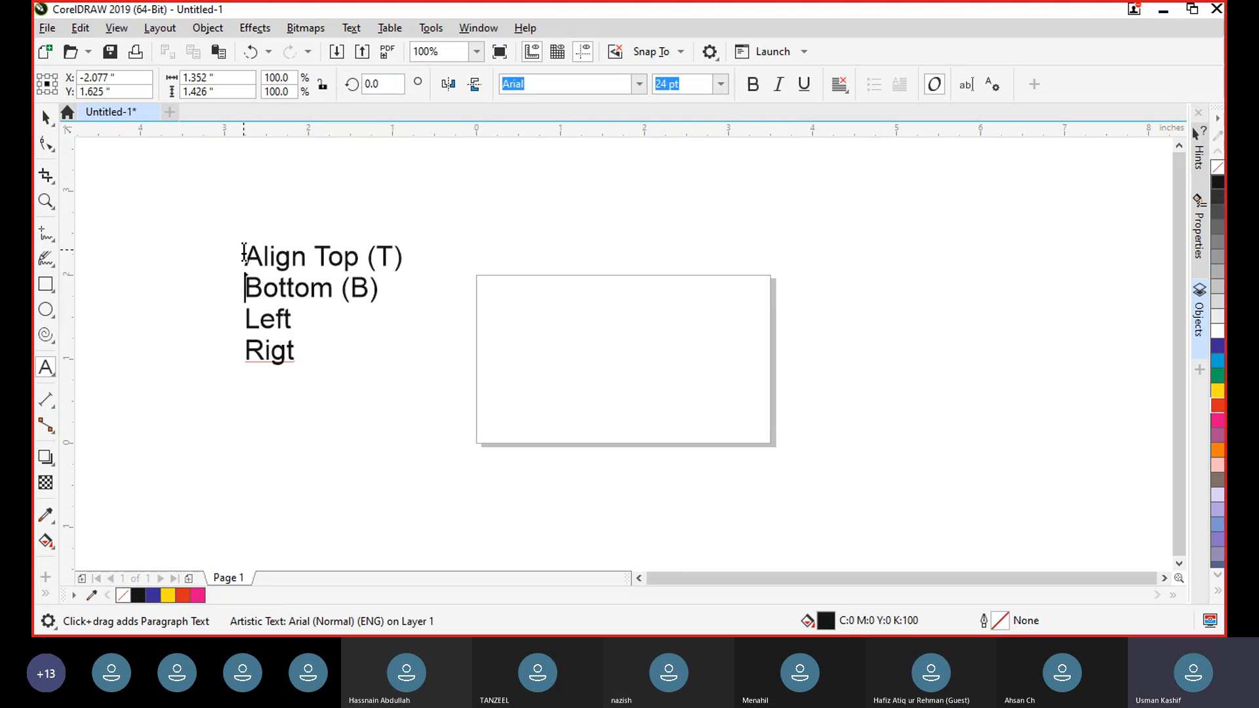
type("Align")
Step: Expand the third line of the text list to read "Align Left (L)"
key("Down")
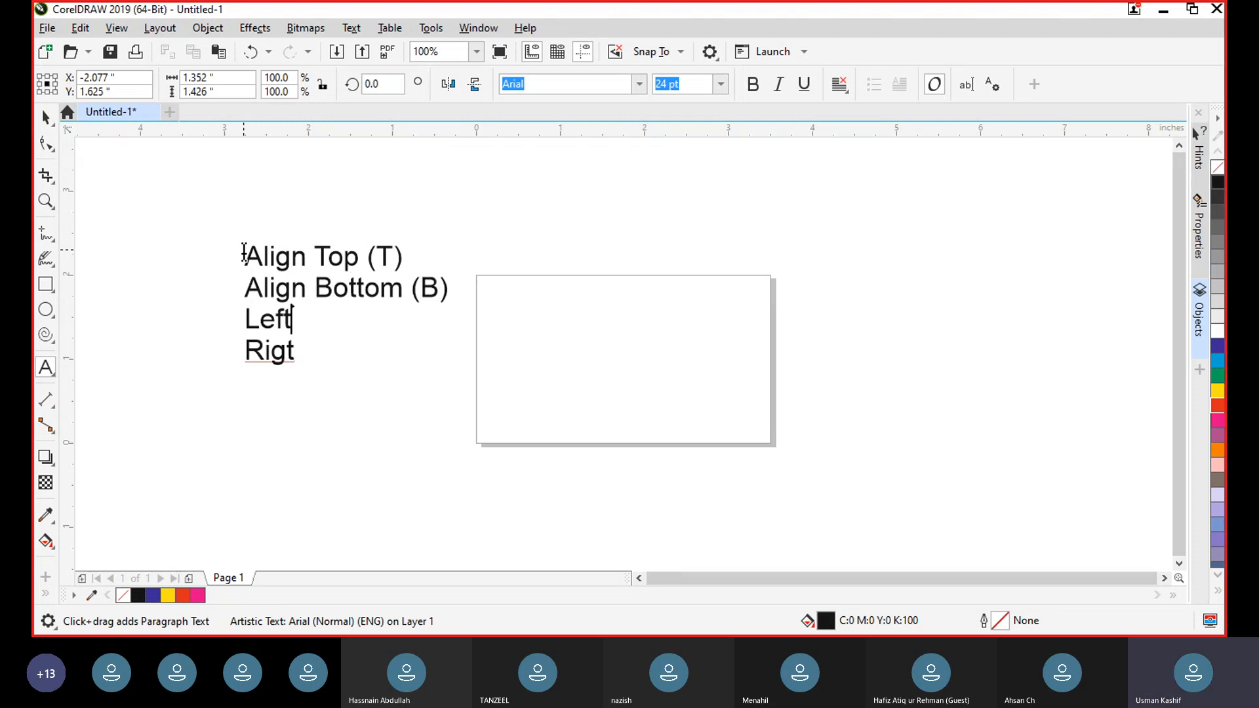
key("Left")
key("Home")
type("Align")
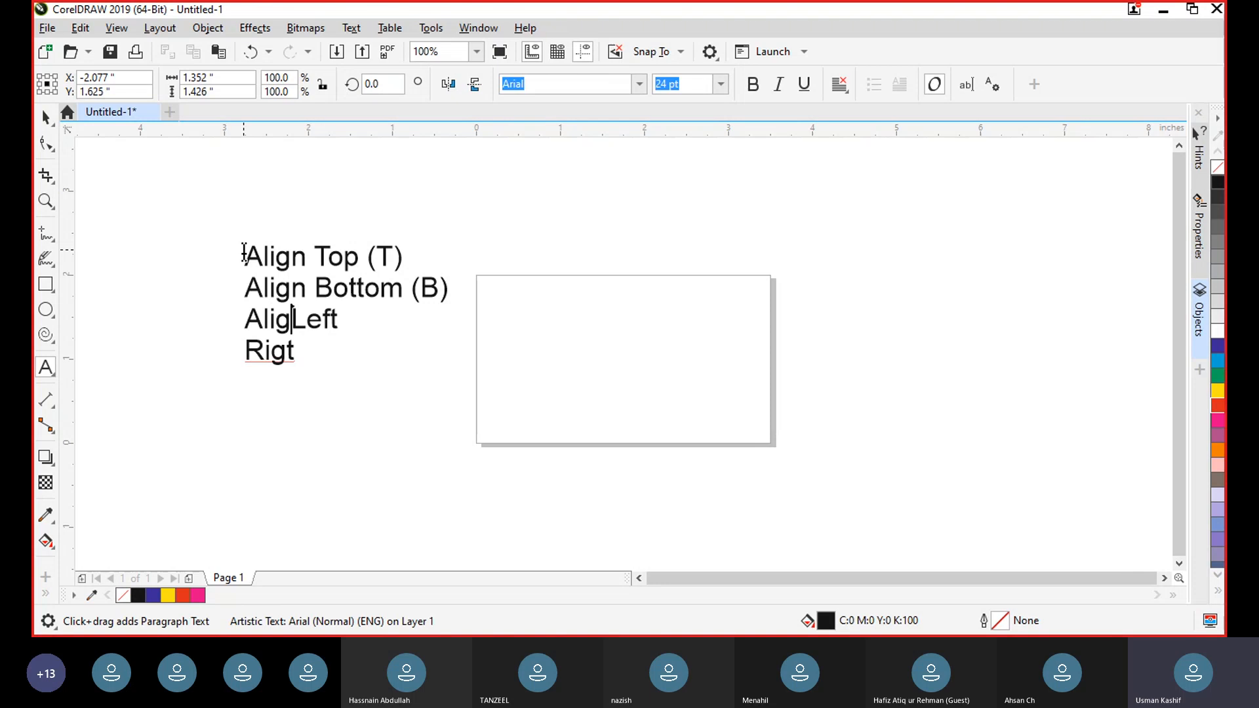
key("Right")
key("Right")
key("Right")
key("Right")
key("Right")
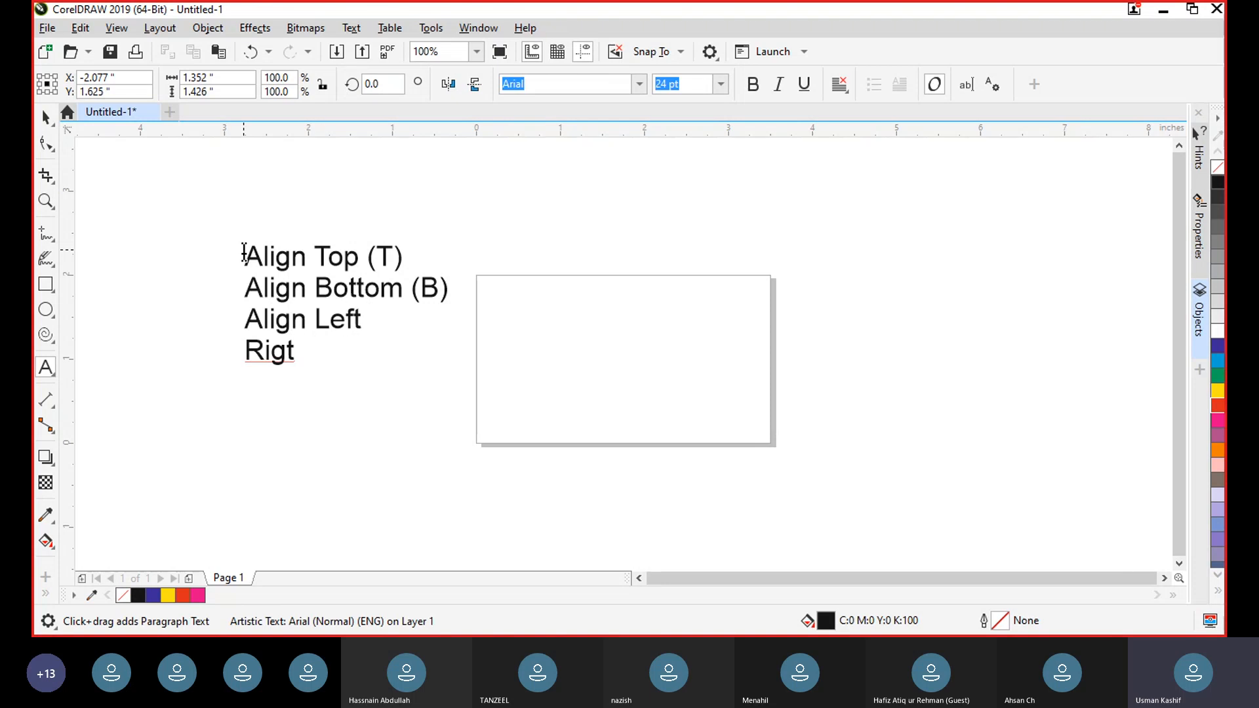
type("(L)")
Step: Add "(R)" at the end of the fourth line and correct the spelling of "Rigt" to "Right"
key("Down")
key("Left")
key("Right")
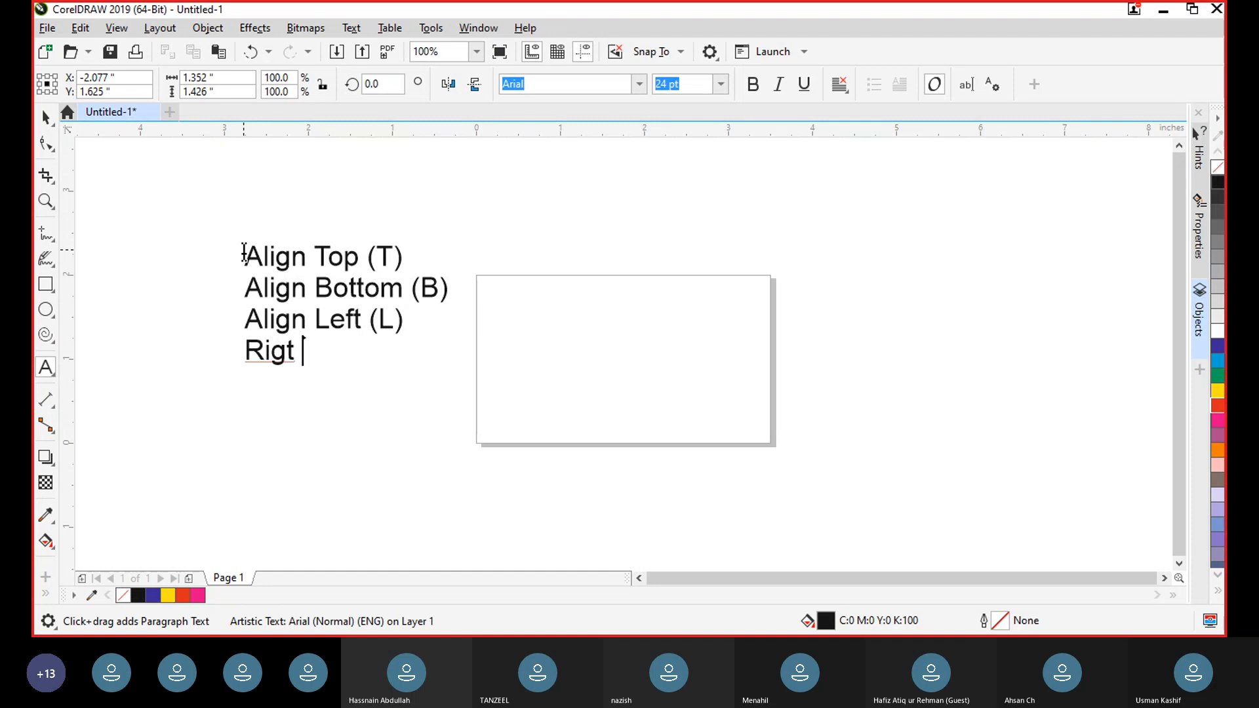
type("(R")
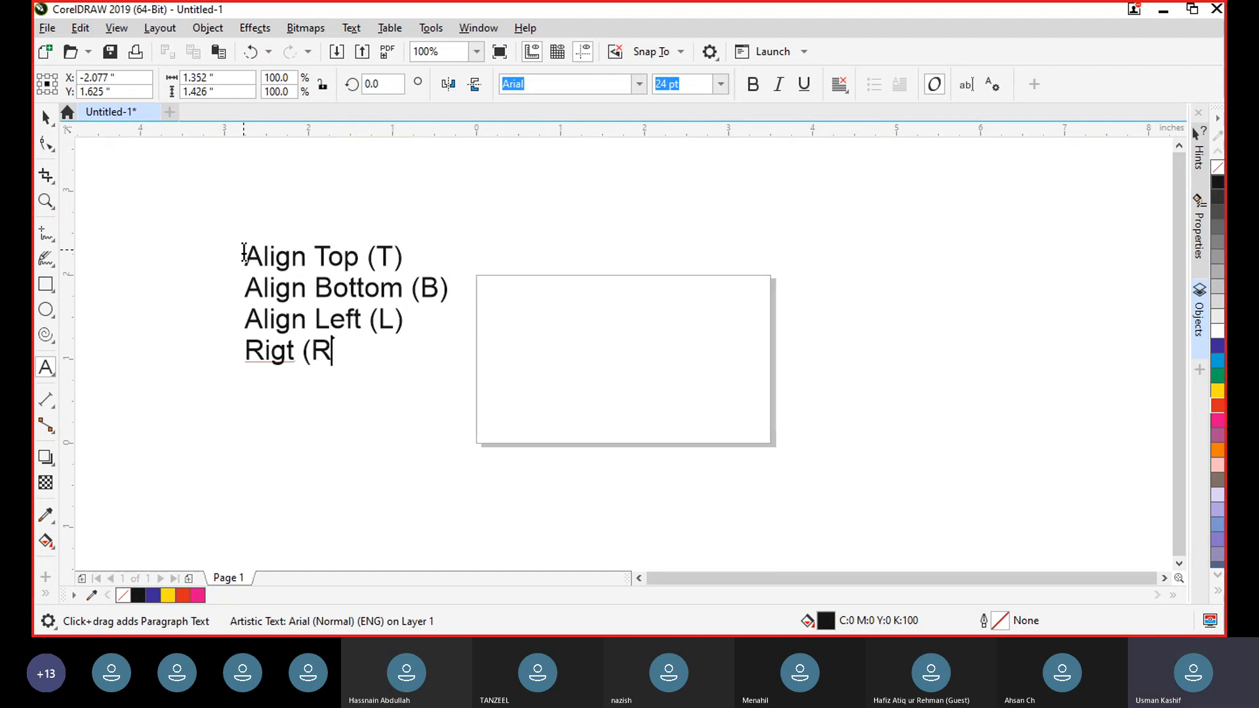
type(")")
key("Left")
key("Left")
key("Left")
key("Left")
key("Left")
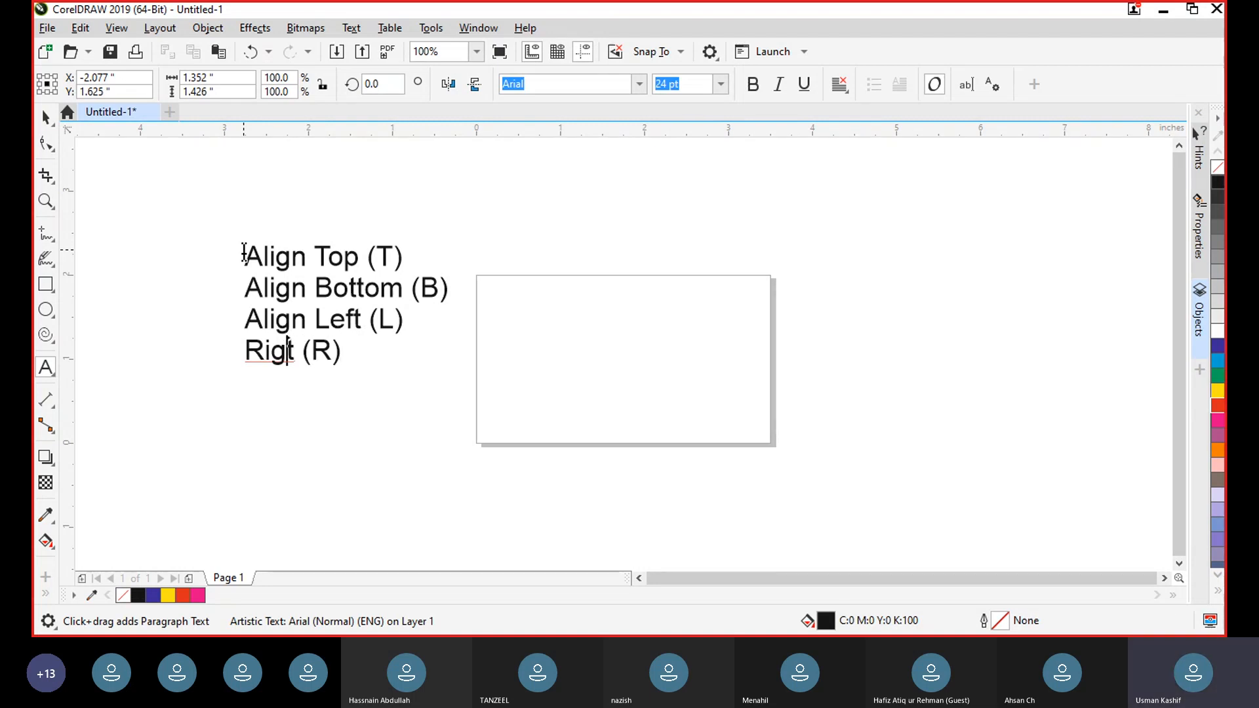
type("h")
Step: Insert "Align" before "Right" in the last line of the text list
key("Left")
key("Left")
key("Left")
key("Left")
type("A")
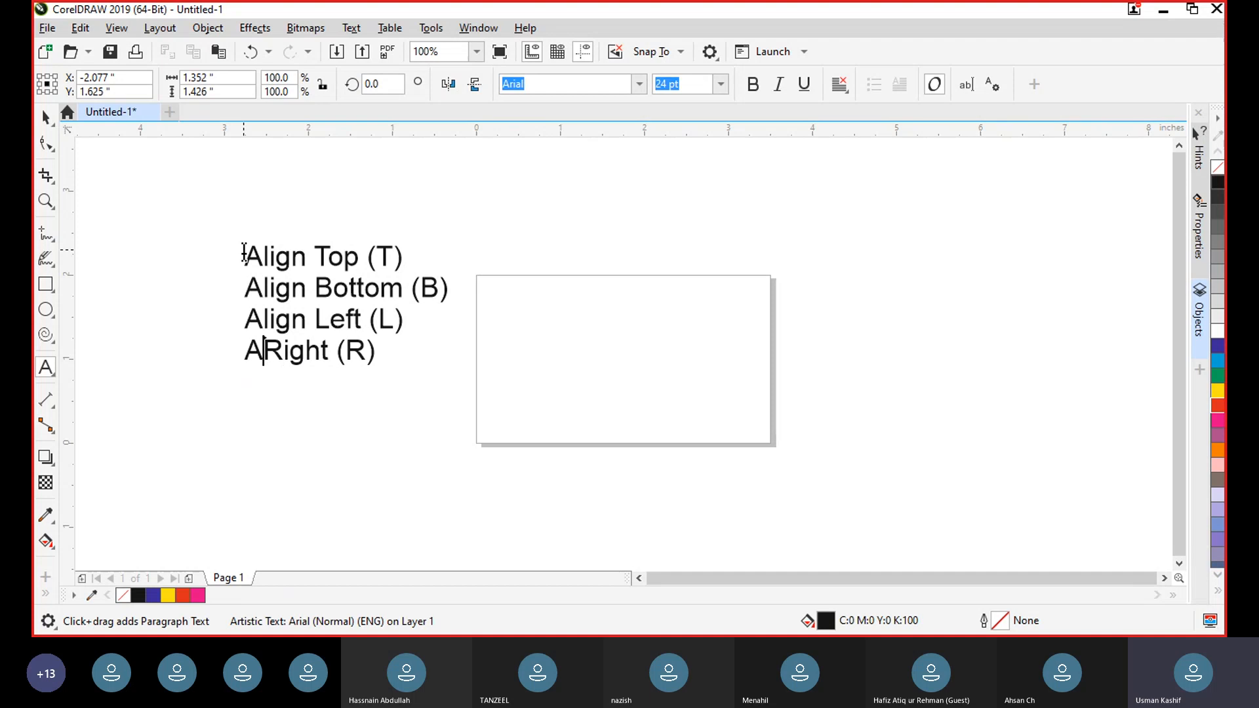
type("ligh")
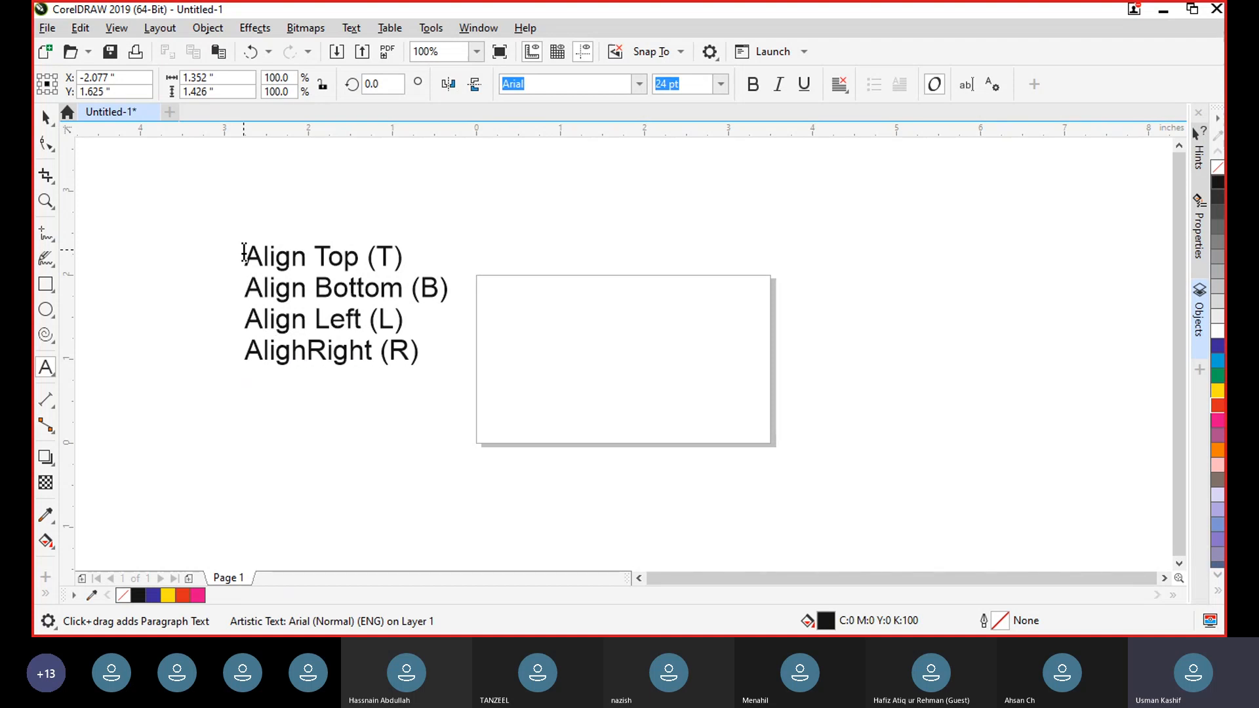
key("BackSpace")
type("n")
Step: Correct the fourth line of the text list to read "Align Right (R)"
key("Right")
key("Right")
key("Right")
key("Right")
key("Right")
key("Right")
key("Right")
key("Right")
key("Right")
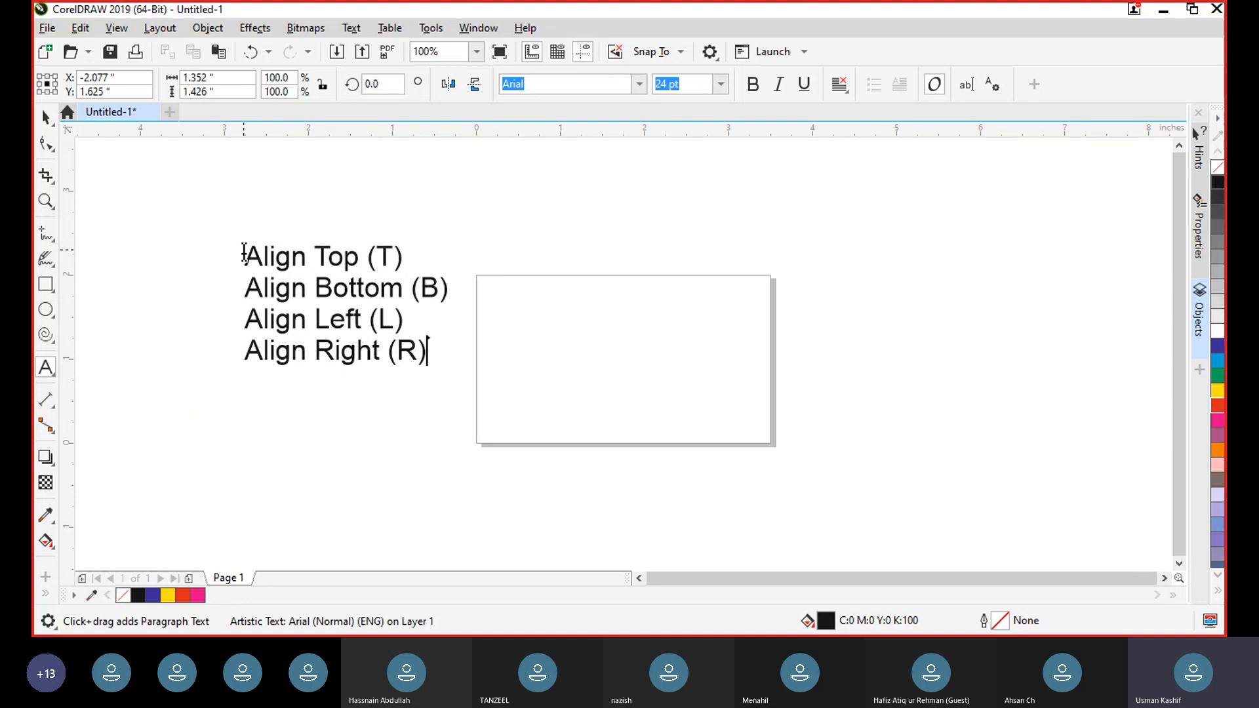
Step: Restore "(R)" in place of the ® symbol at the end of the fourth line and start a fifth line
key("Return")
key("BackSpace")
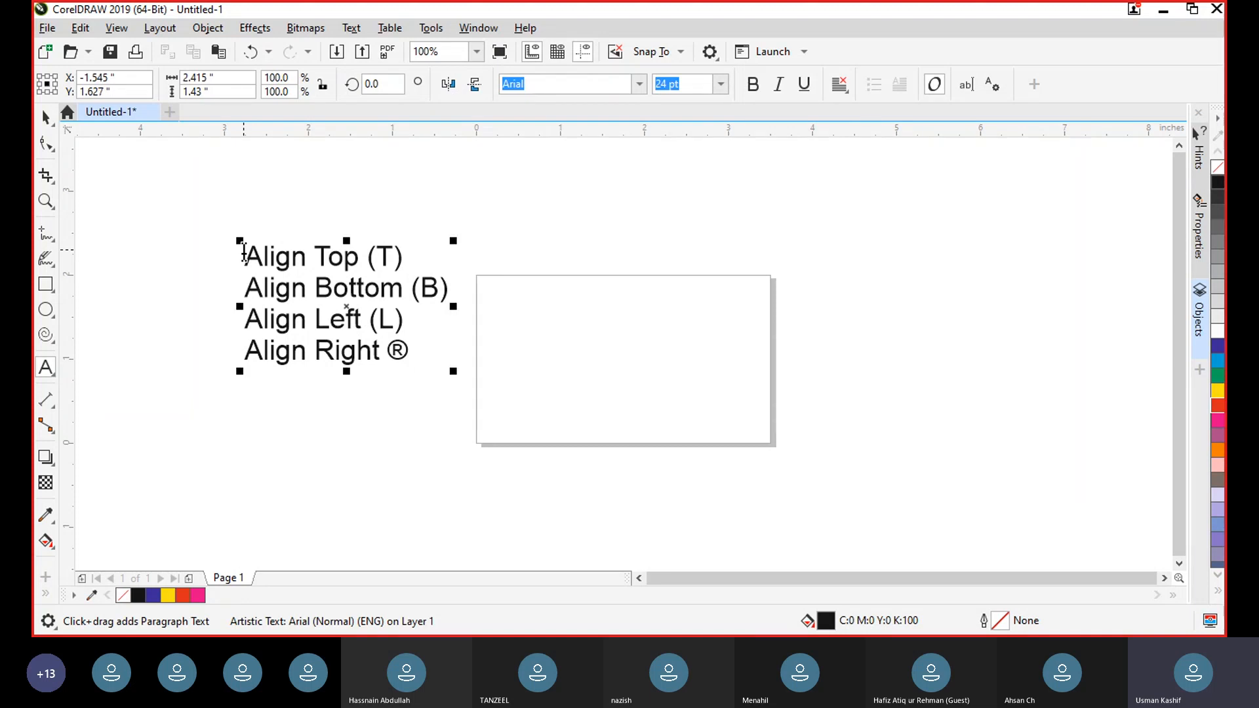
key("BackSpace")
type("(R)")
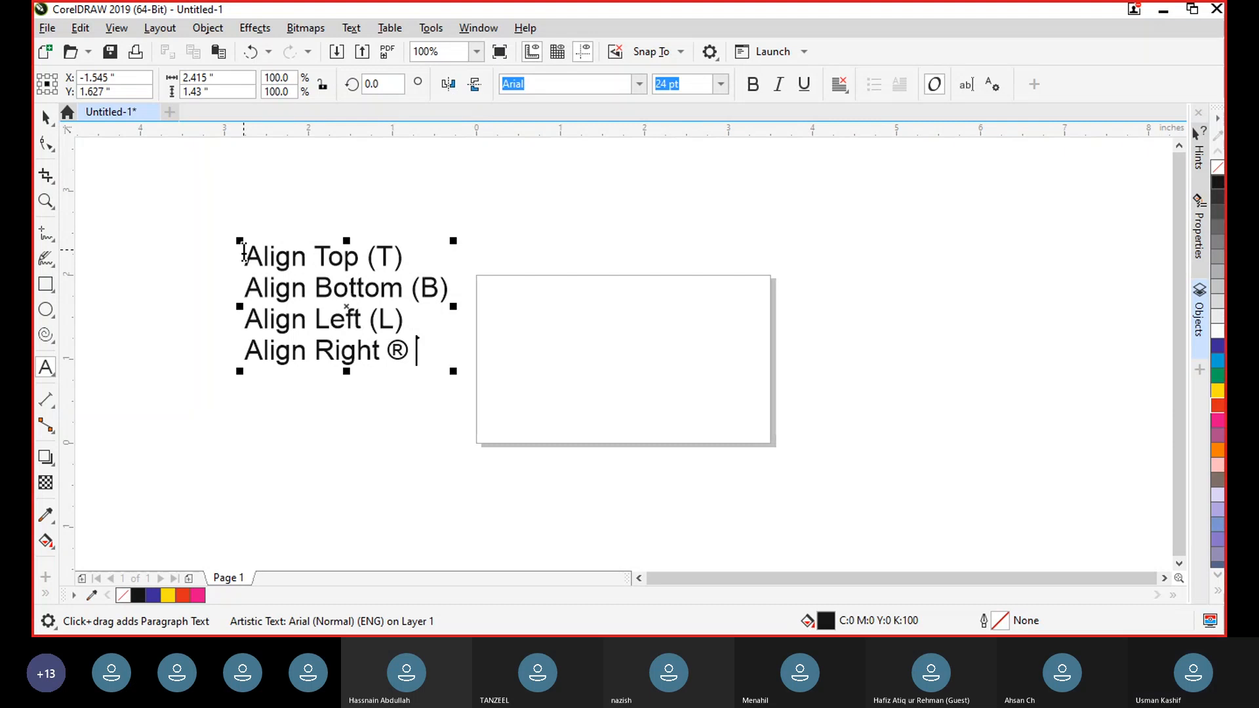
key("BackSpace")
key("BackSpace")
type("(R)")
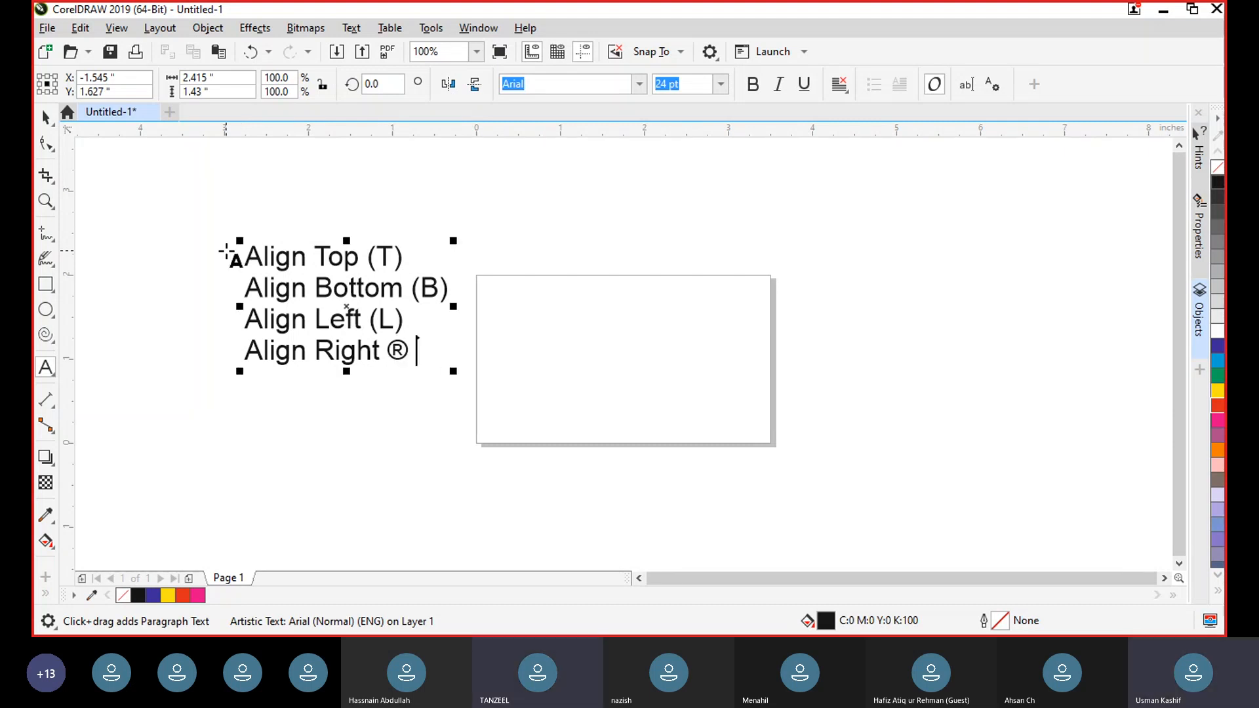
key("ctrl+z")
key("Return")
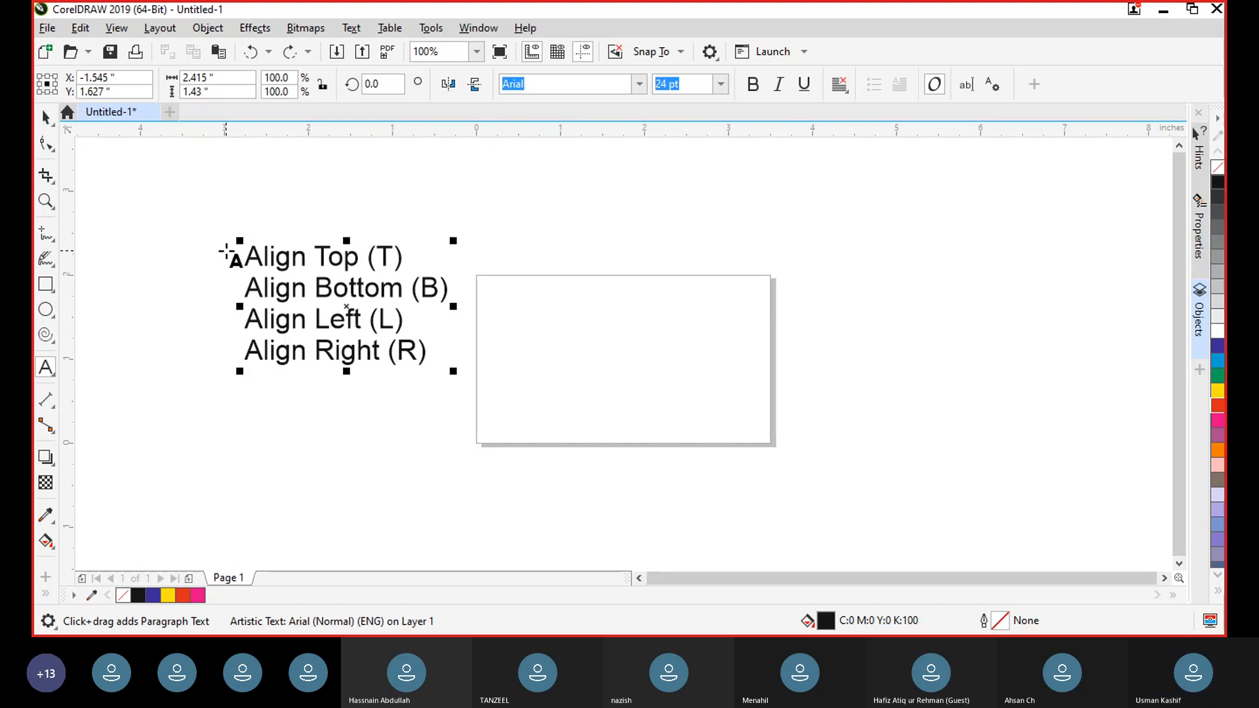
Step: Begin the fifth line with "Align" and undo the repeated ® replacement in the line above
type("Align")
key("Up")
key("End")
type("Ce")
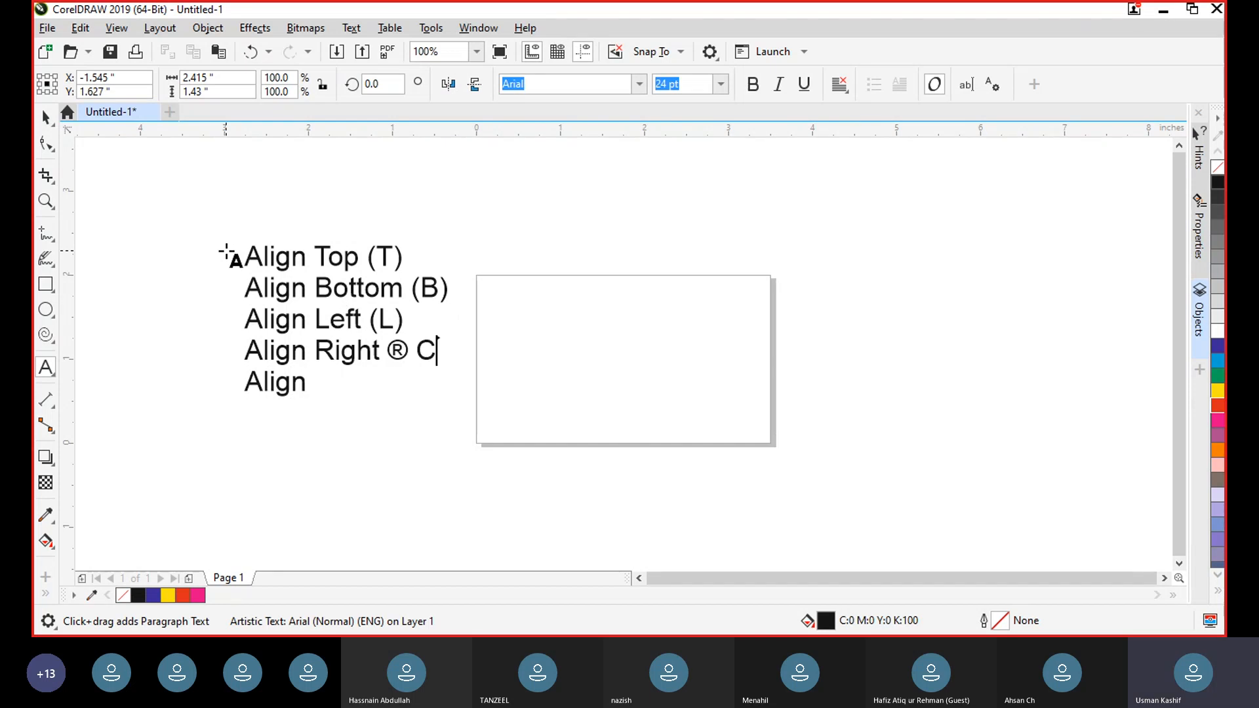
key("BackSpace")
key("BackSpace")
key("ctrl+z")
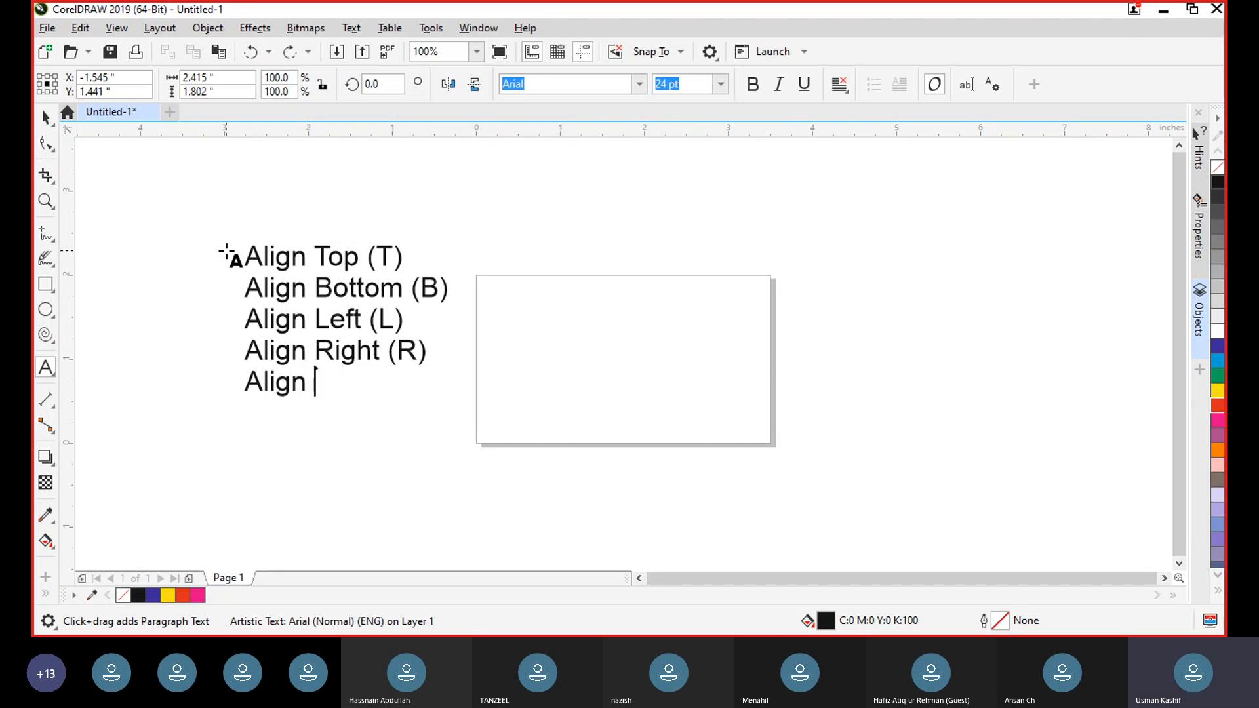
Step: Complete the fifth line of the text list to read "Align Centre Horizontally (E)"
type("Cente")
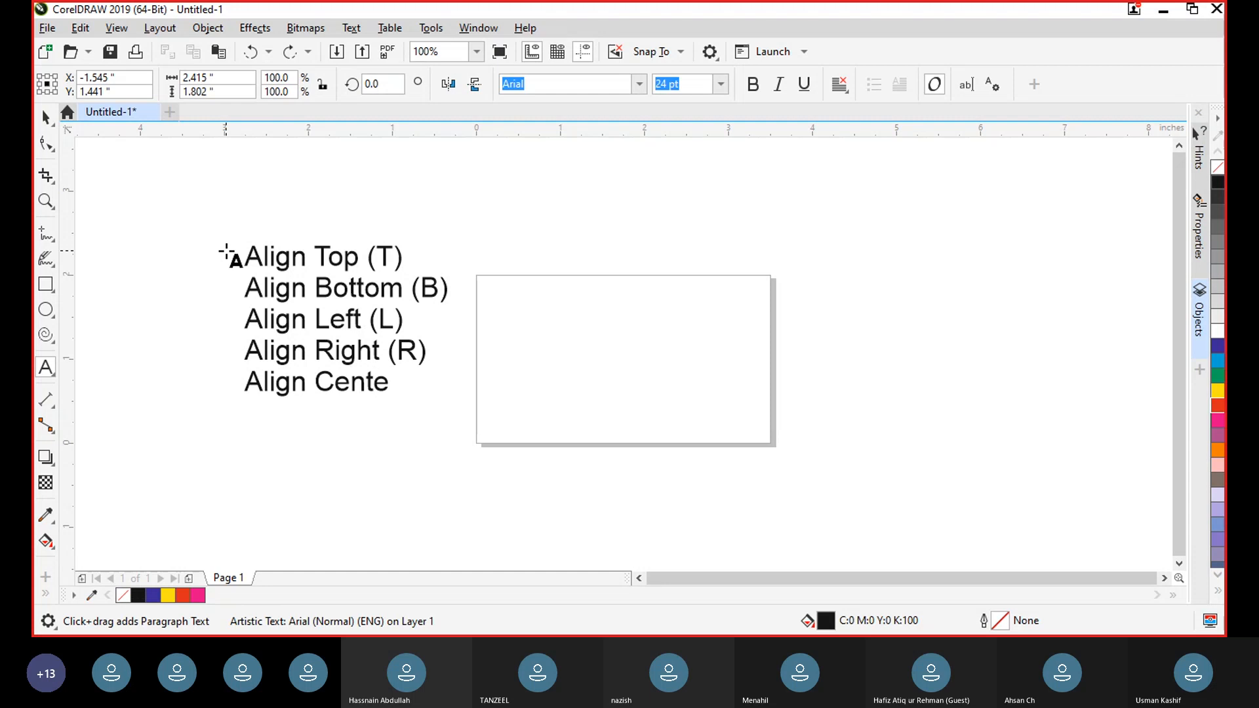
key("BackSpace")
type("re")
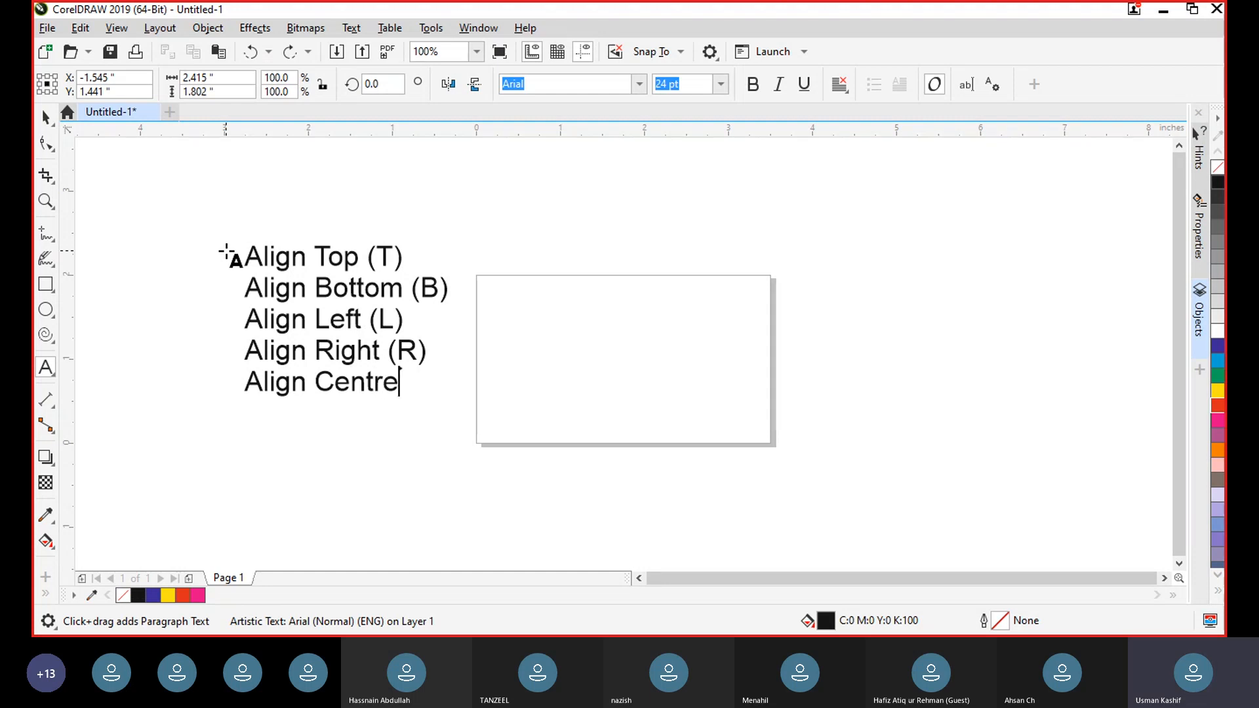
type(" Hori")
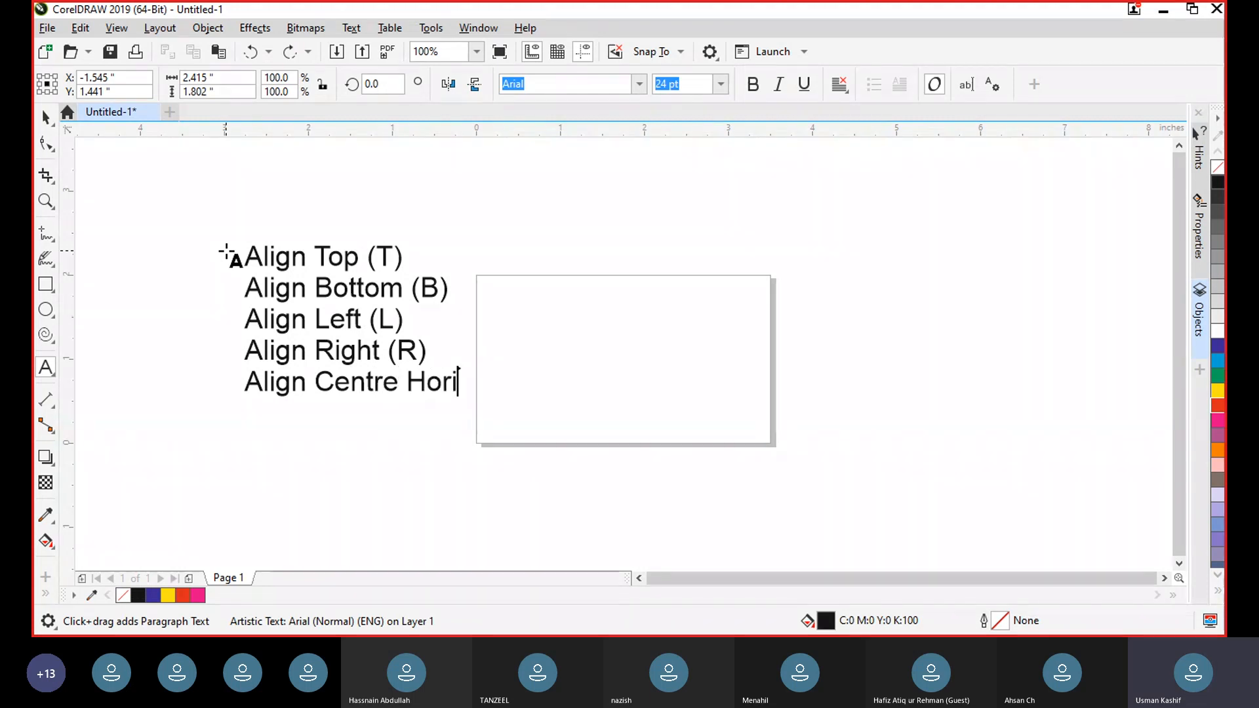
type("zontally ")
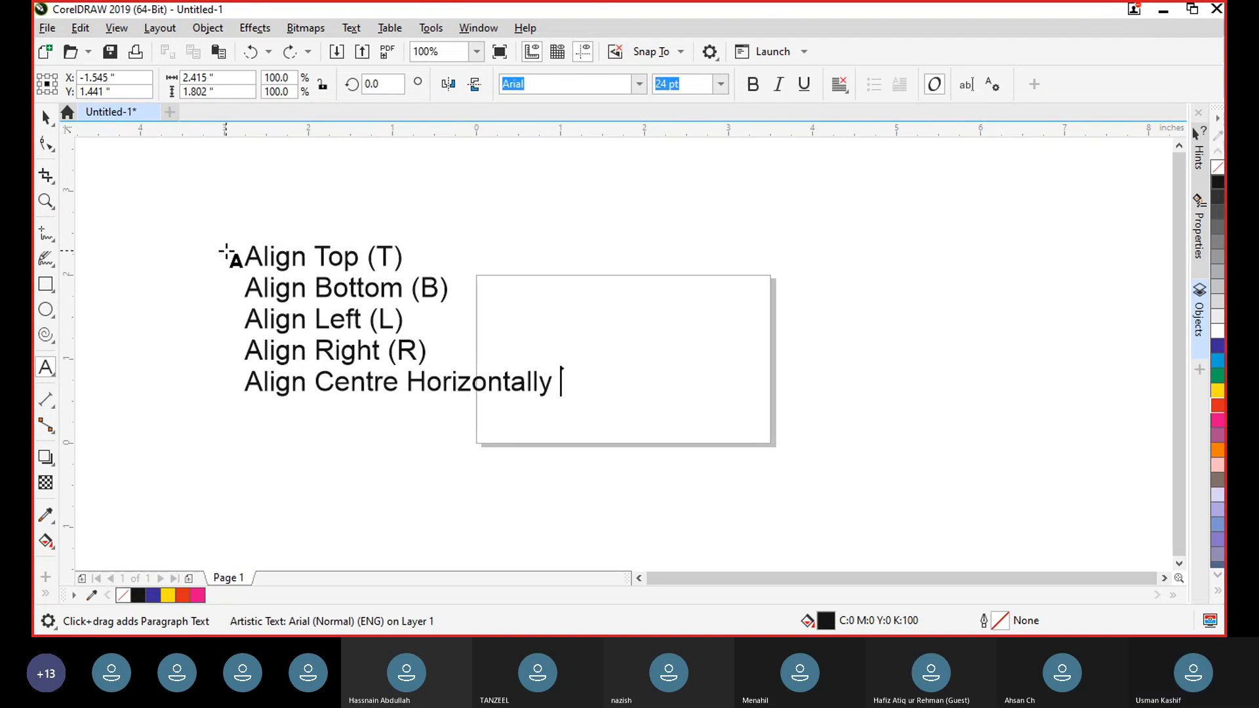
type("(E)")
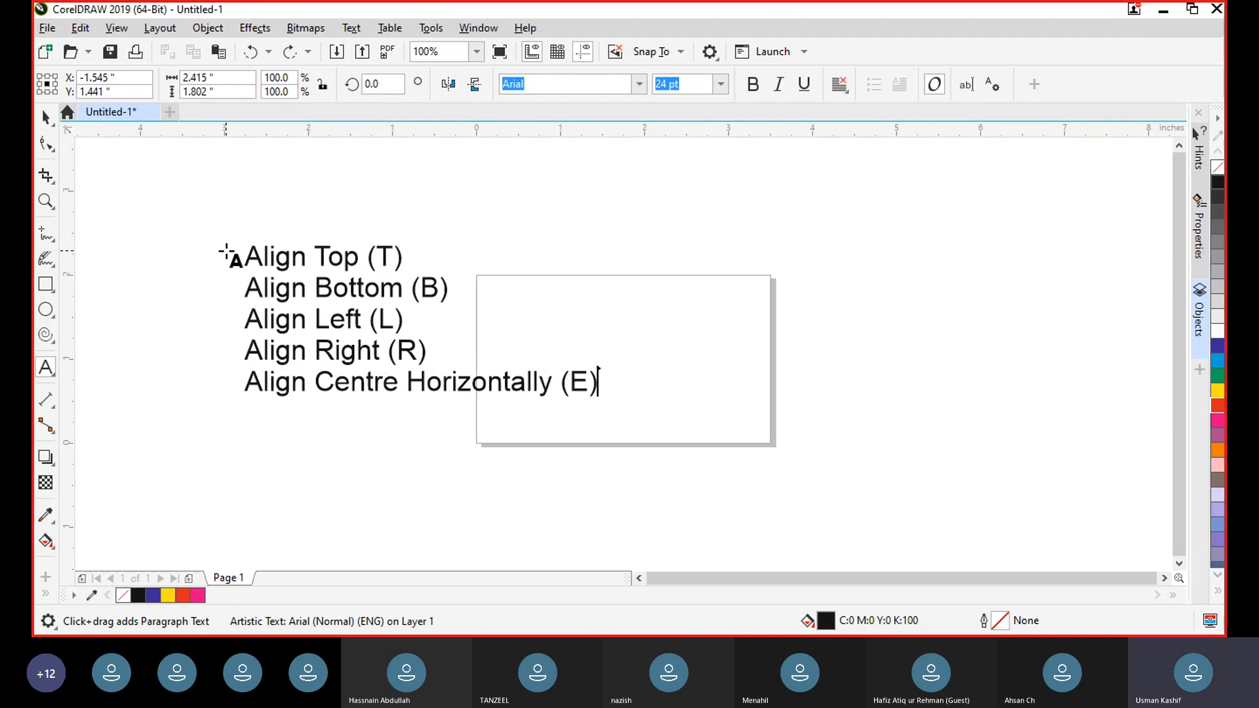
Step: Add a sixth line reading "Align Centre Vertically (C)", undoing any automatic replacement of "(C)"
key("Return")
type("A")
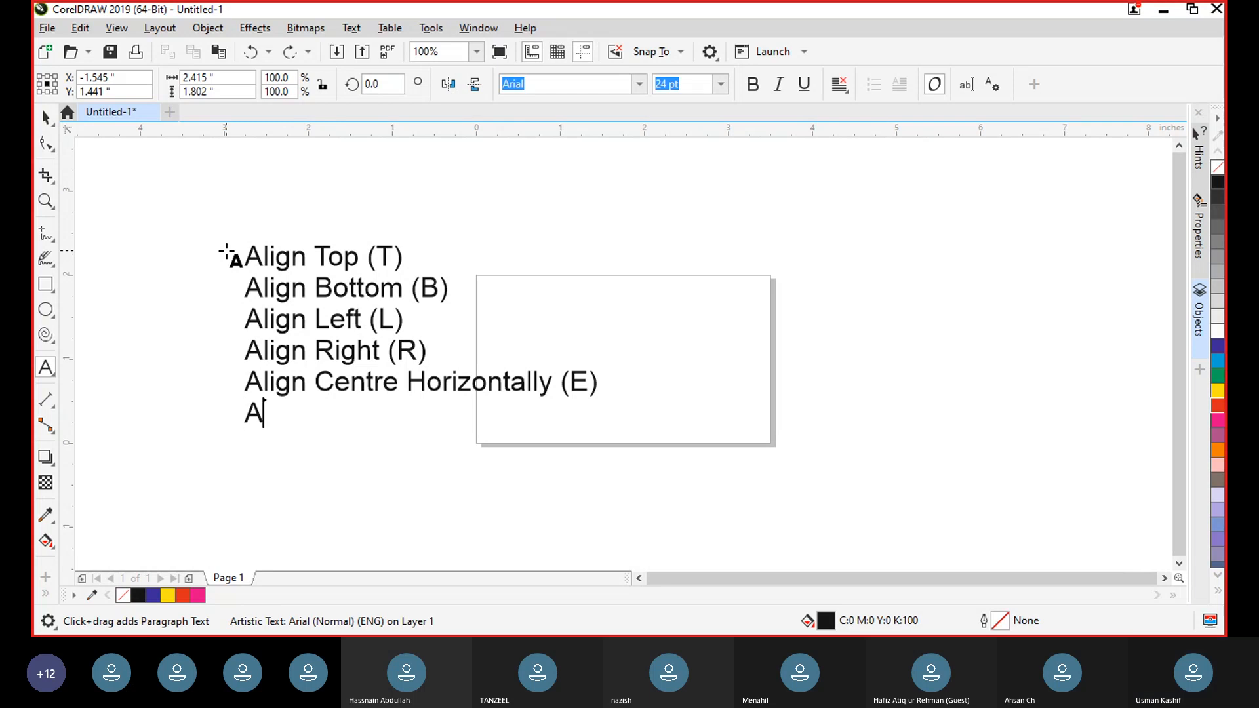
type("lign Centre Verti")
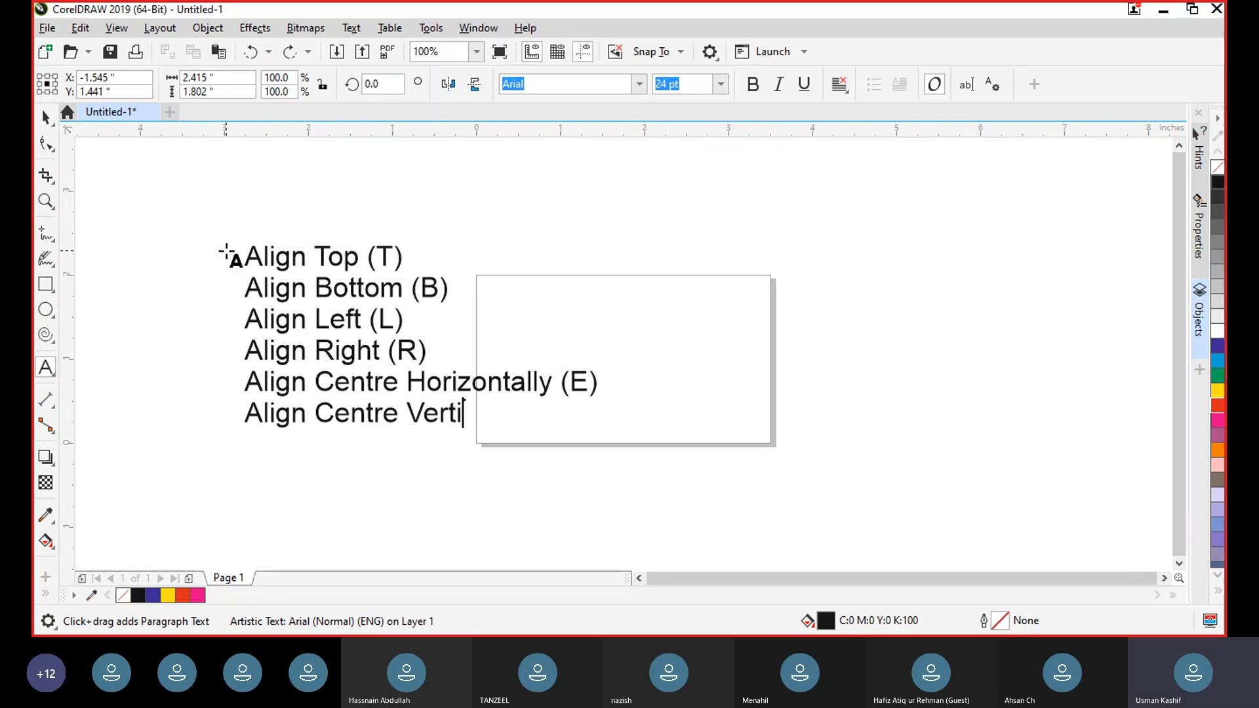
type("cally (C)")
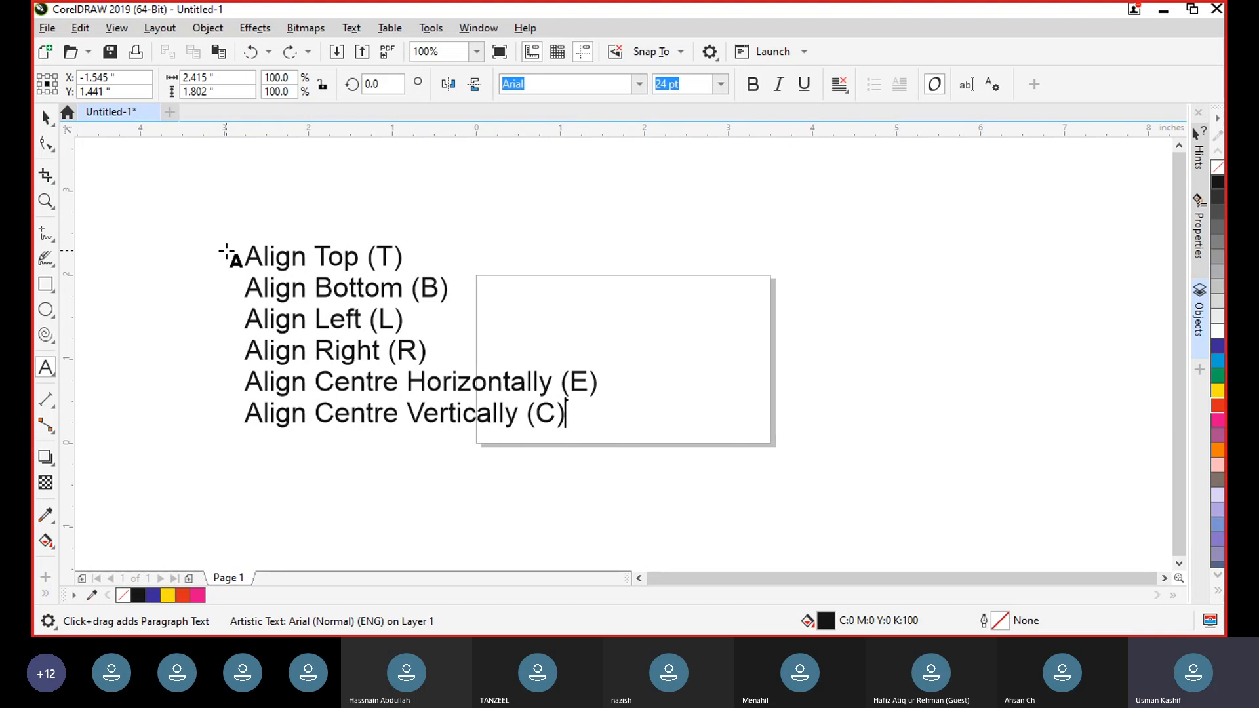
key("ctrl+z")
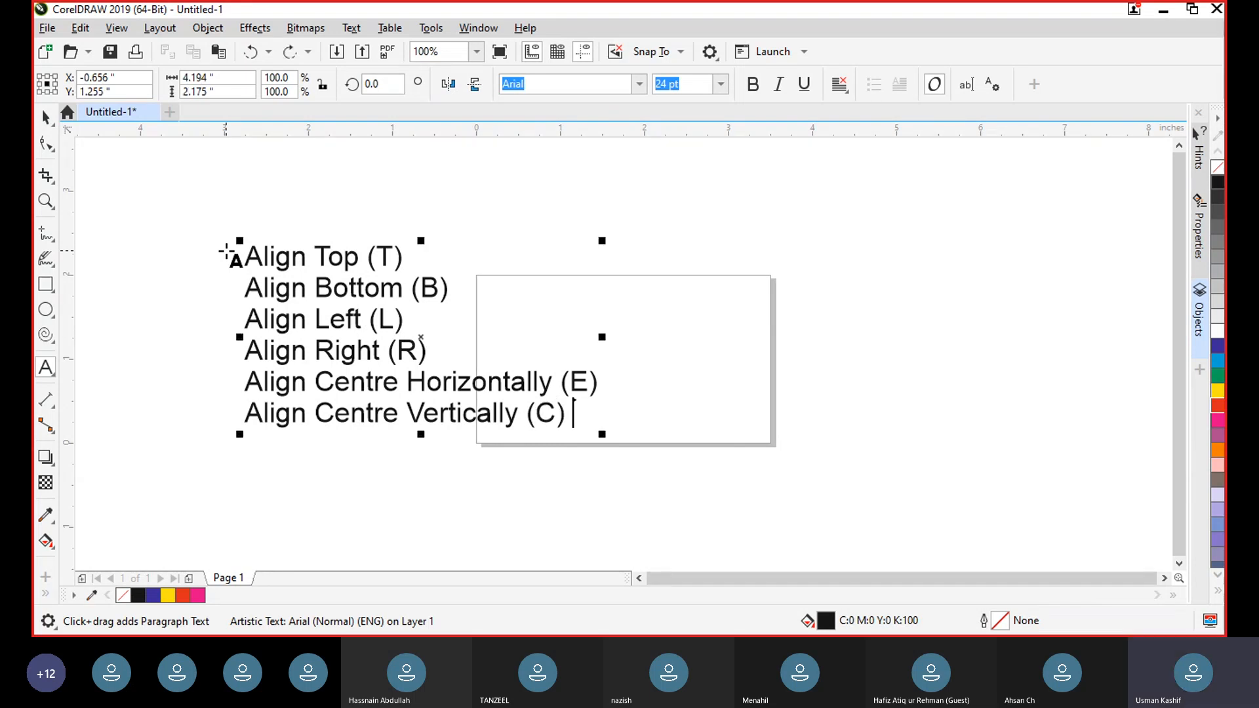
Step: Add a seventh line reading "Align Page Centre (P)", keep "(C)" in the line above as plain text, and finish the text entry
key("Return")
type("P")
key("BackSpace")
type("Align")
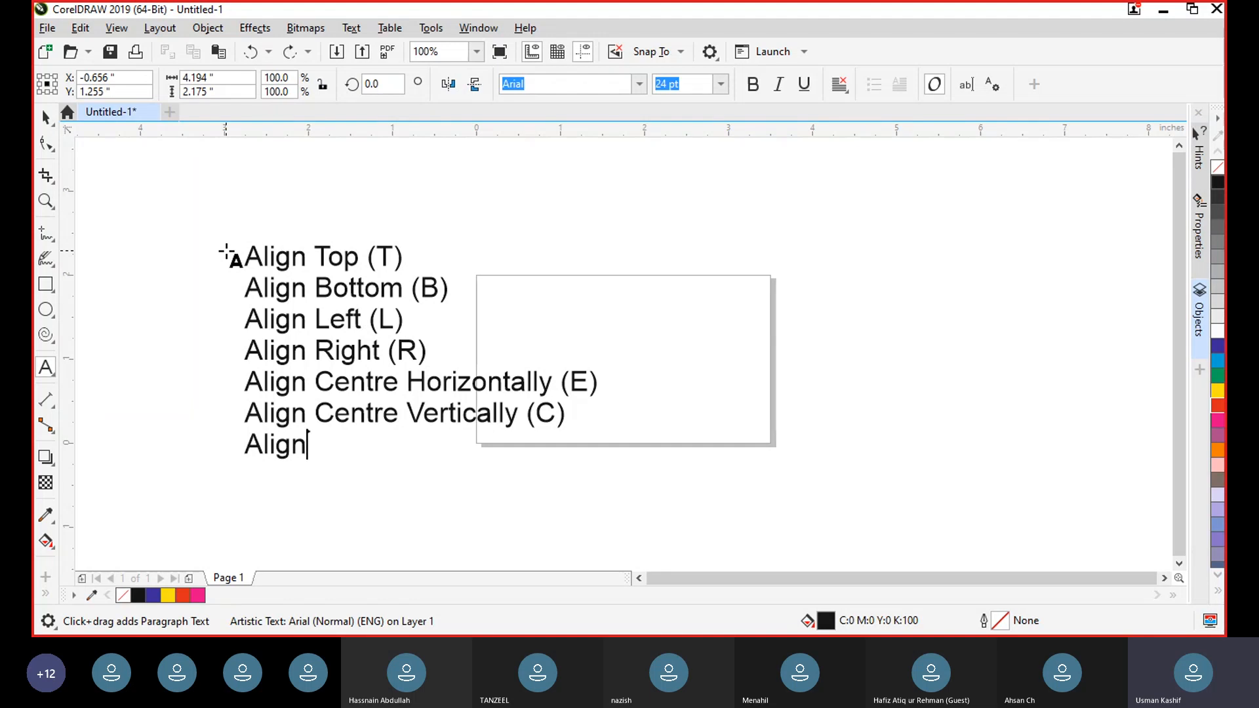
type(" Pa")
key("BackSpace")
key("BackSpace")
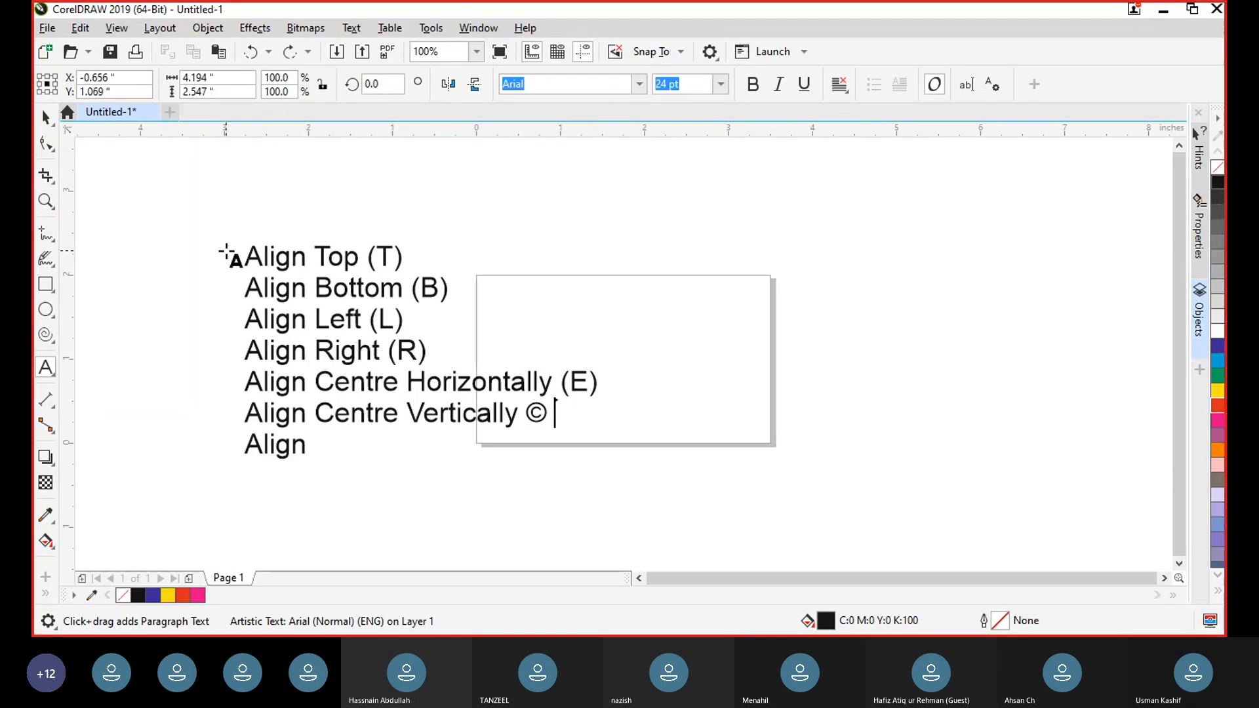
type("Pag")
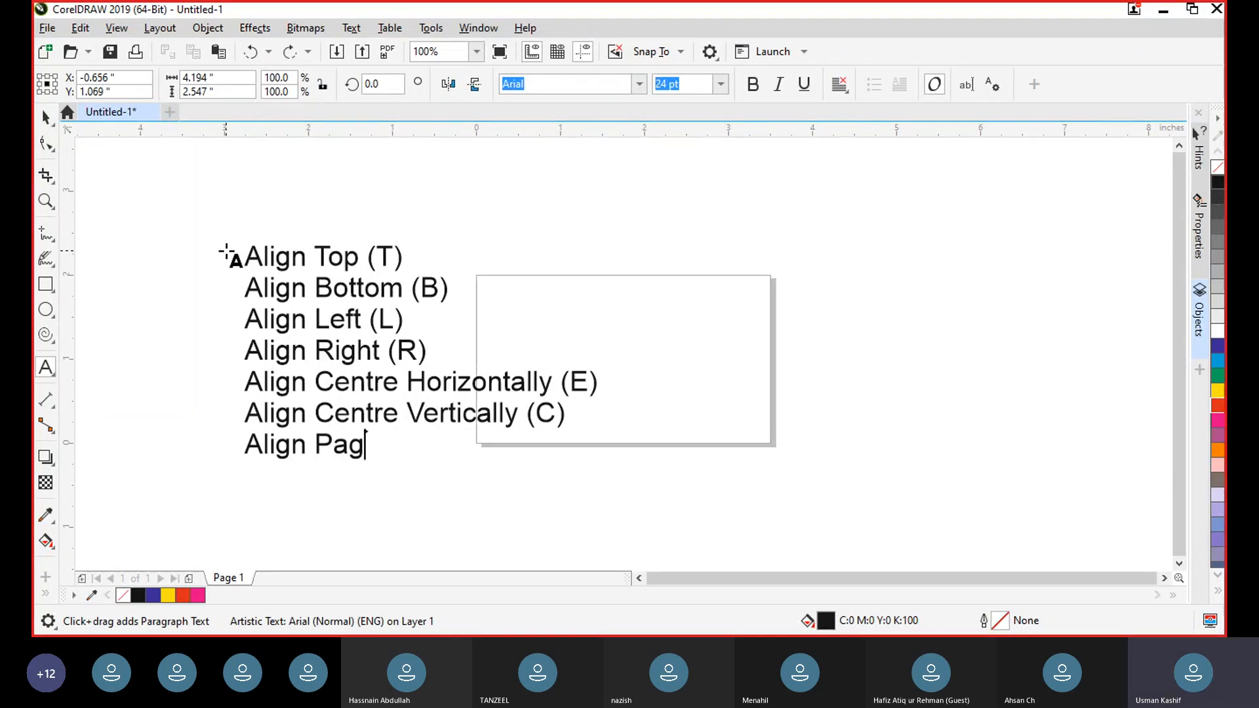
type("e Cent")
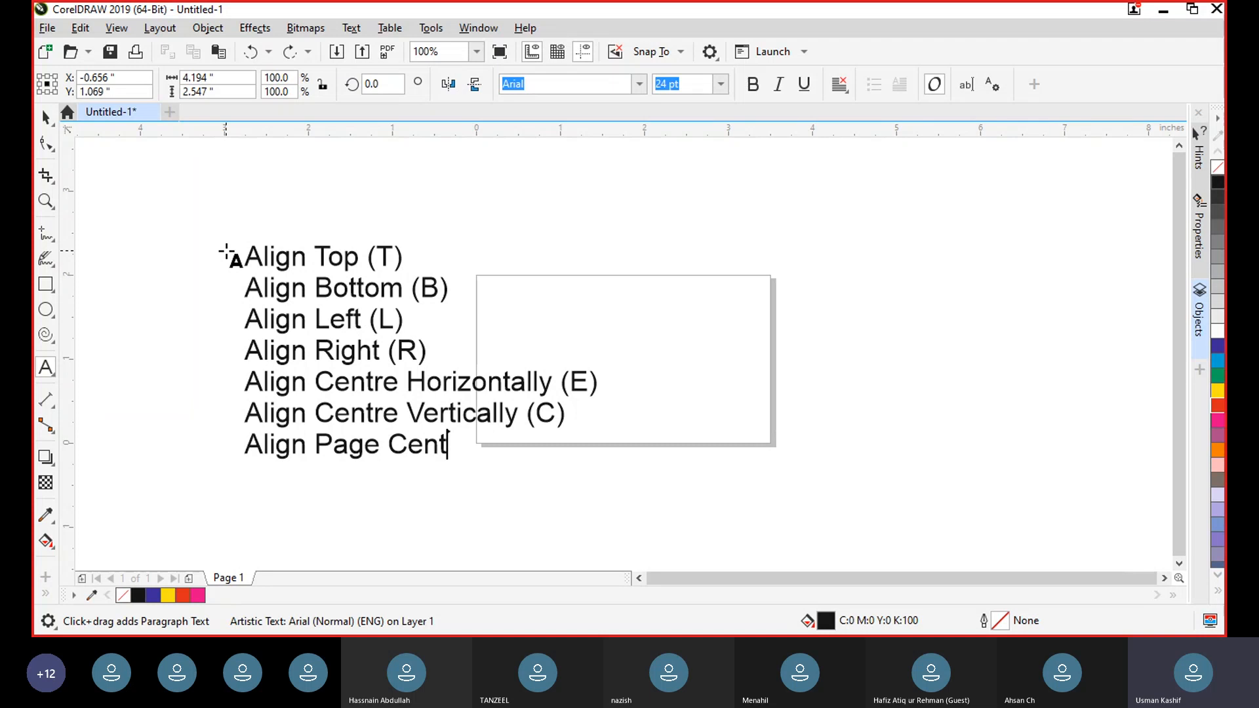
type("re (P)")
left_click(44, 116)
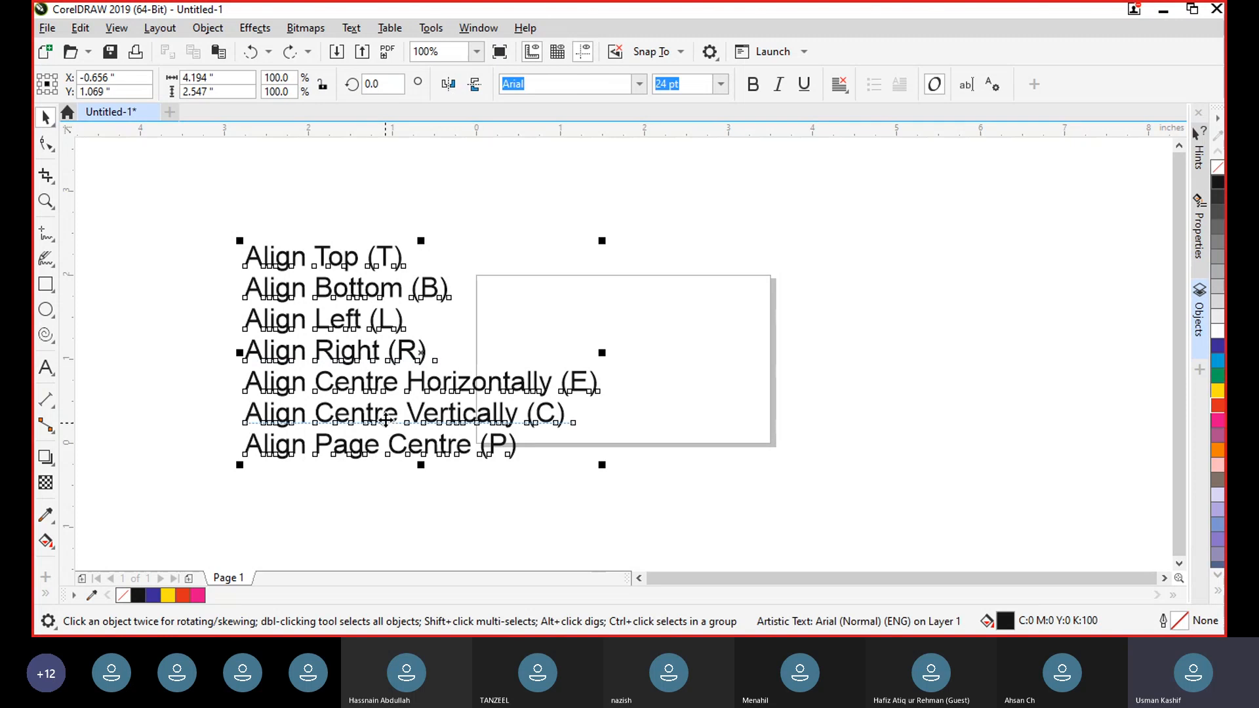
left_click(495, 470)
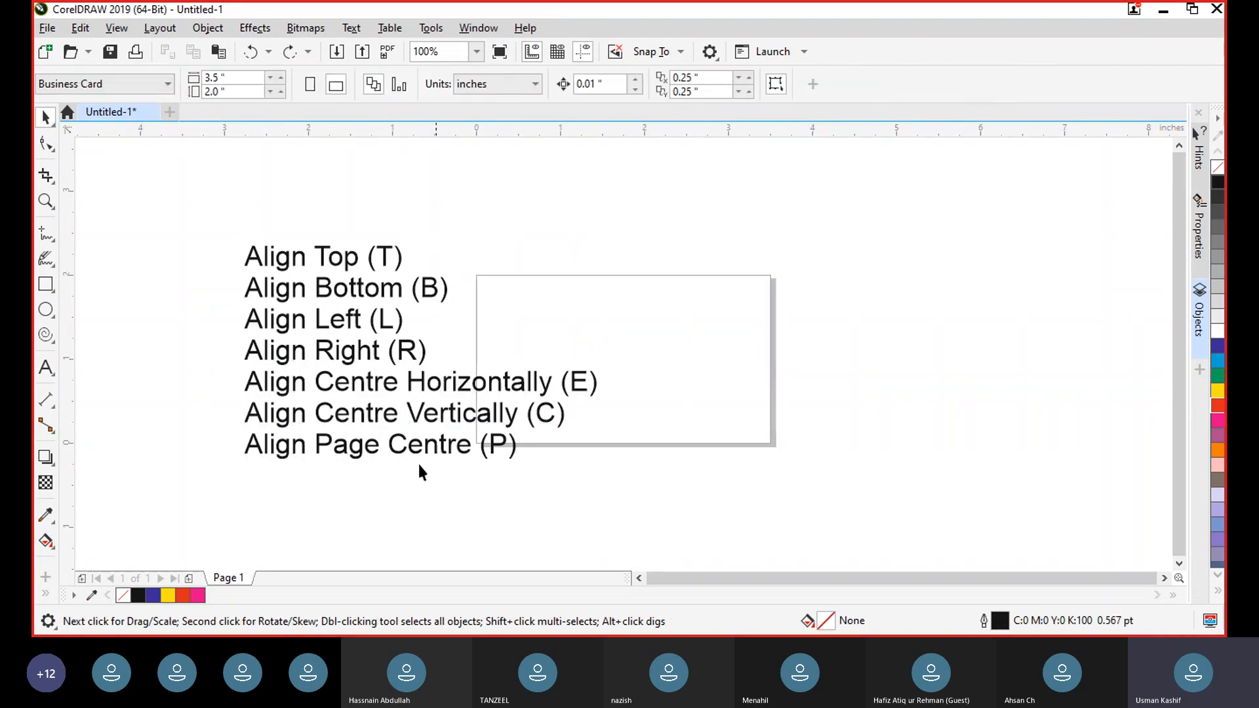
Step: Move the text list clear of the page's right side, centred at about X 8.45 and Y 1.11 inches
left_click_drag(435, 446, 1029, 457)
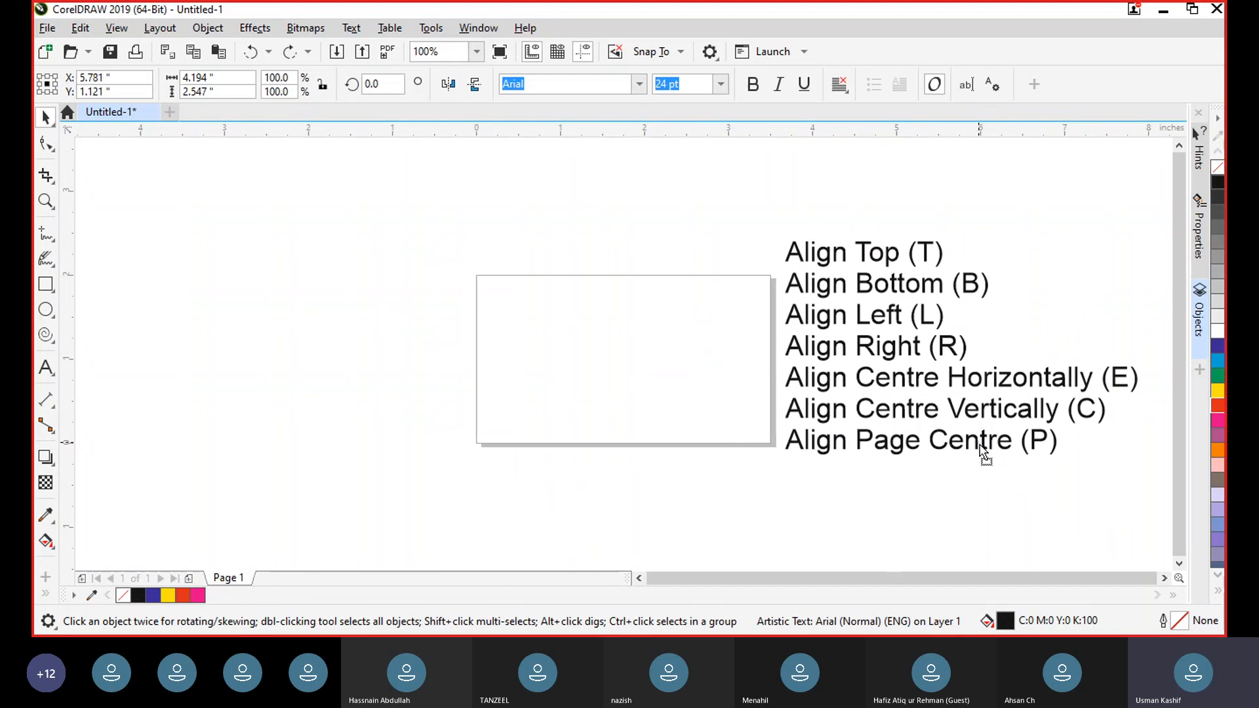
left_click(1165, 578)
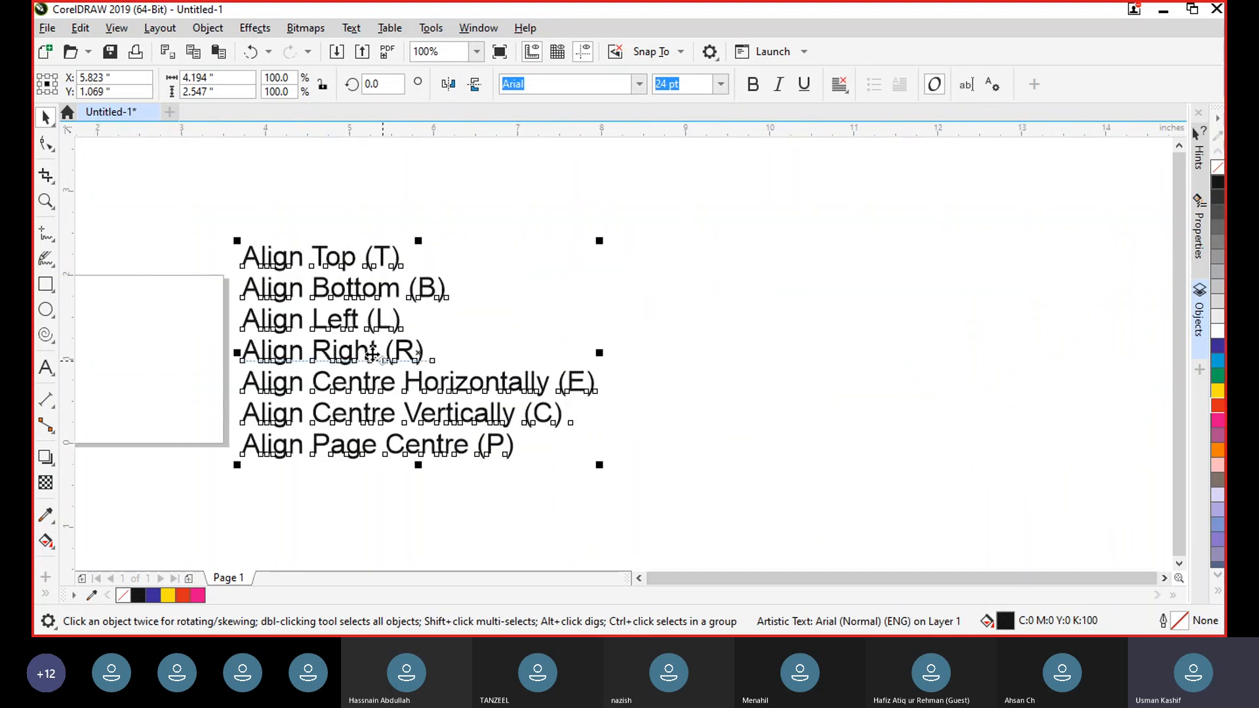
left_click_drag(380, 354, 511, 359)
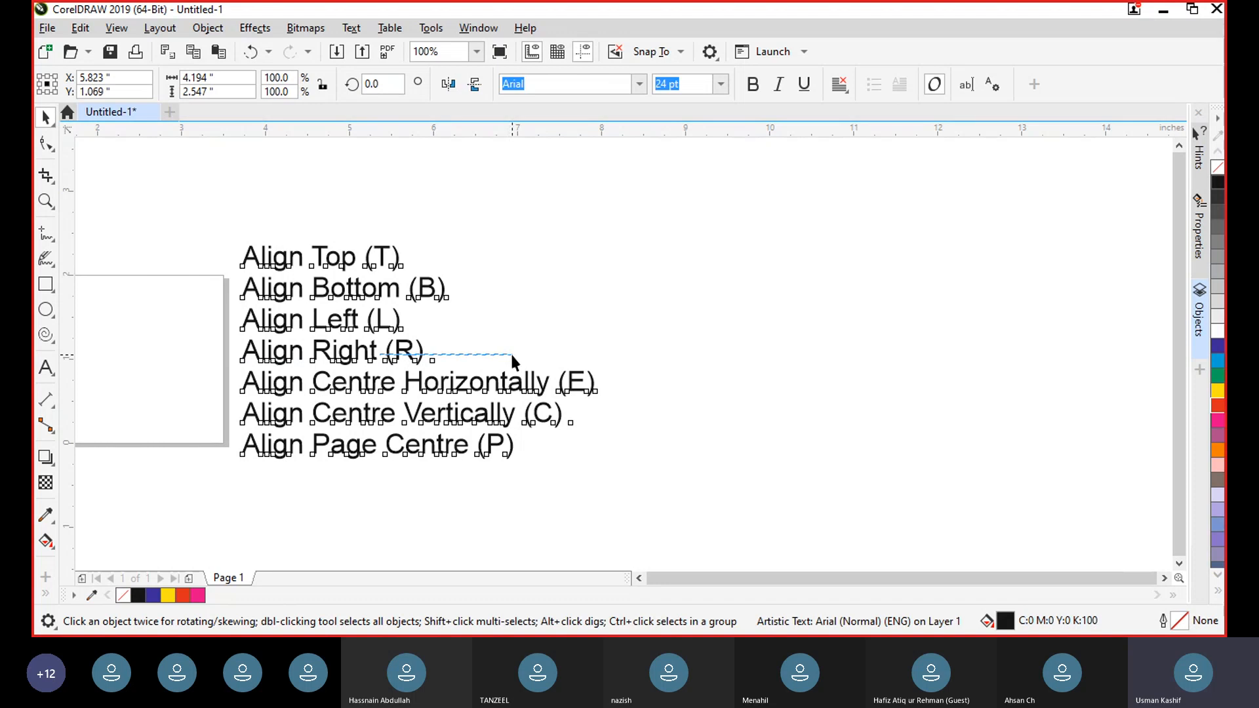
left_click(392, 354)
left_click_drag(392, 354, 610, 351)
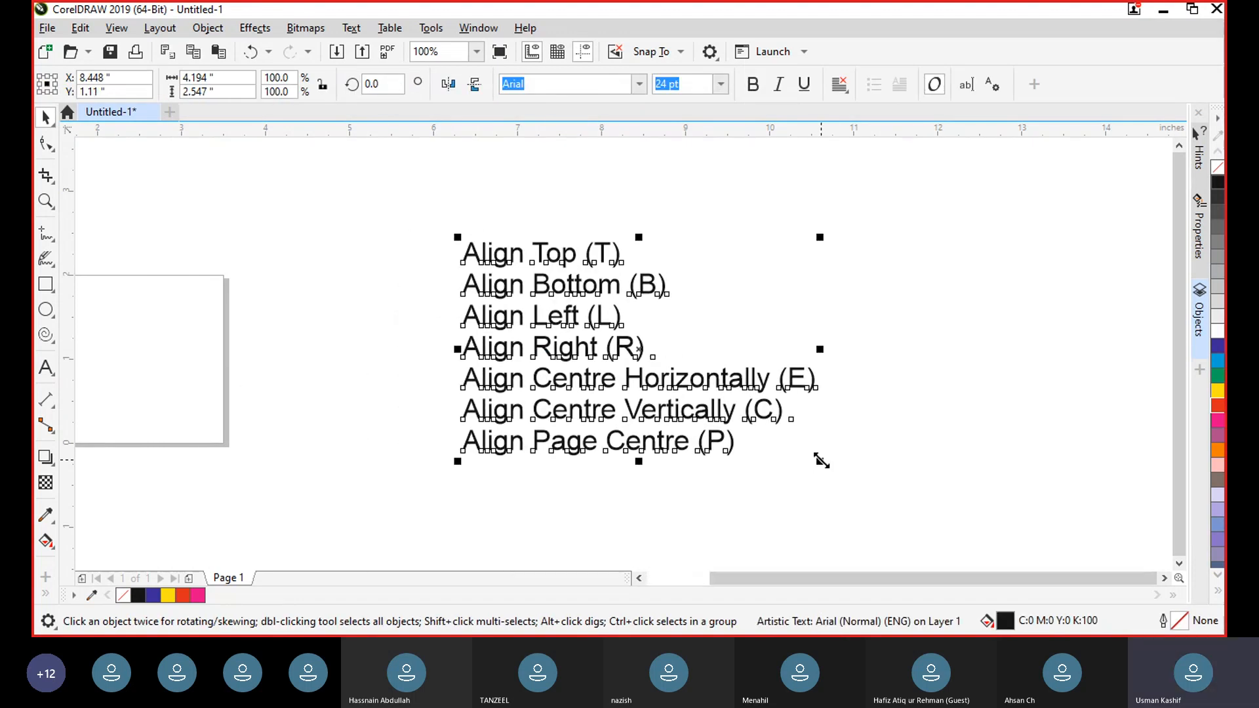
Step: Enlarge the text list about its centre to roughly 7.17 by 4.35 inches and fill it with red
left_click_drag(821, 461, 949, 557)
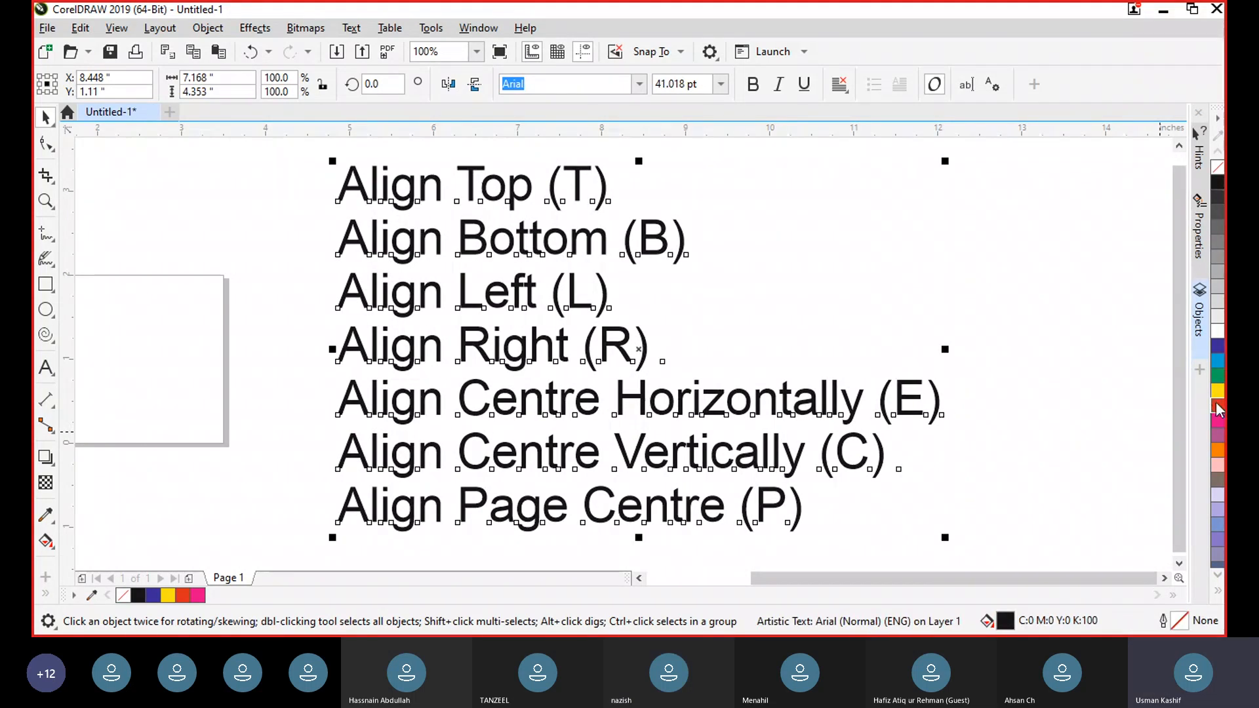
left_click(1218, 410)
left_click(1218, 391)
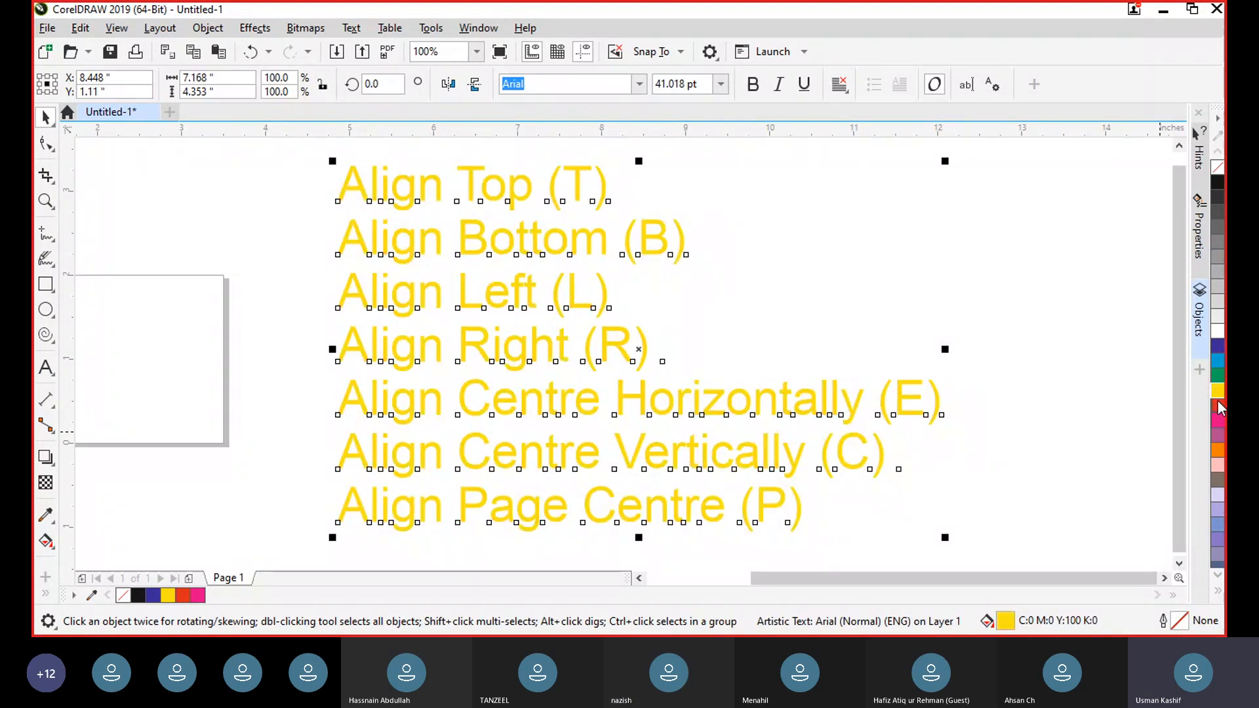
left_click(1218, 407)
left_click(524, 149)
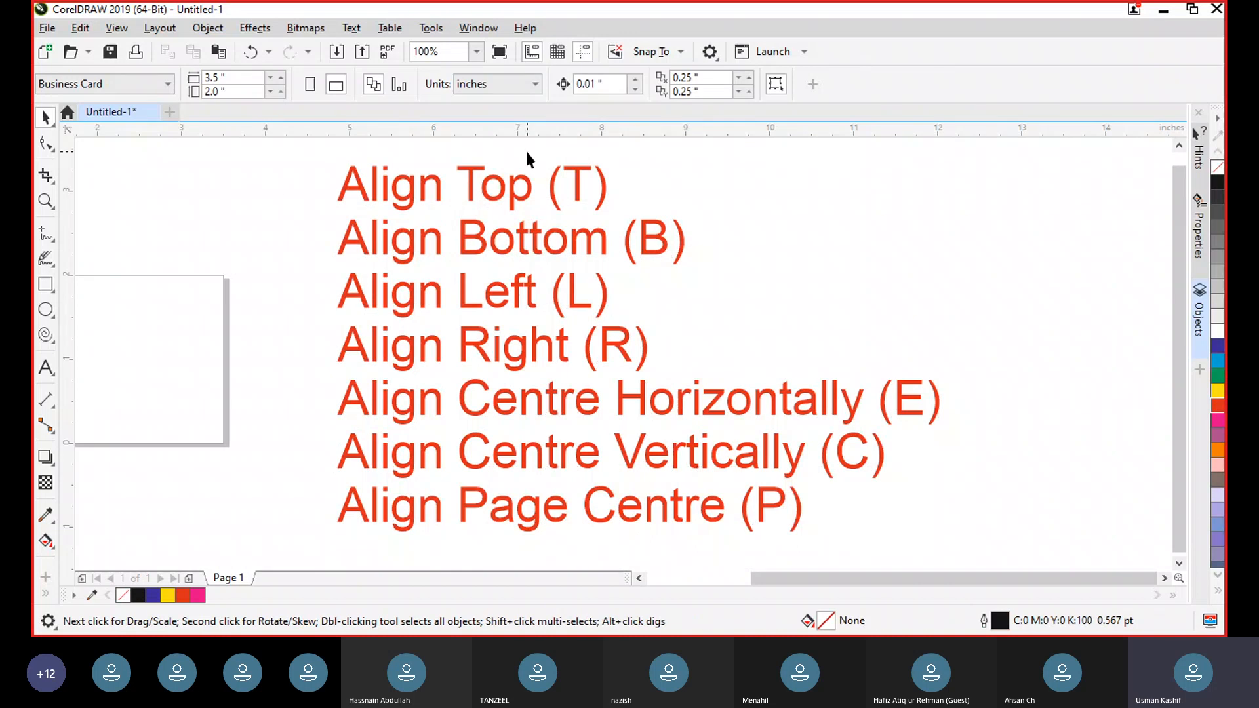
Step: Colour the shortcut letters "(T)", "(B)" and "(L)" in the first three lines black
left_click(46, 365)
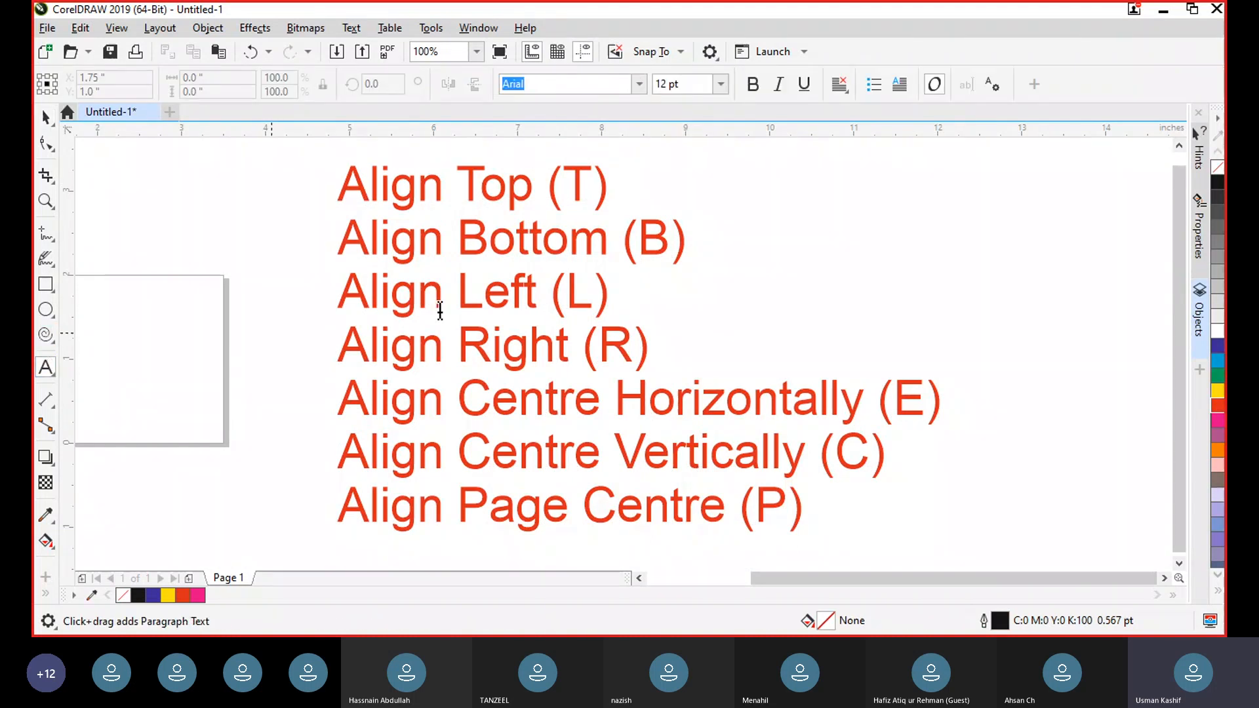
double_click(603, 185)
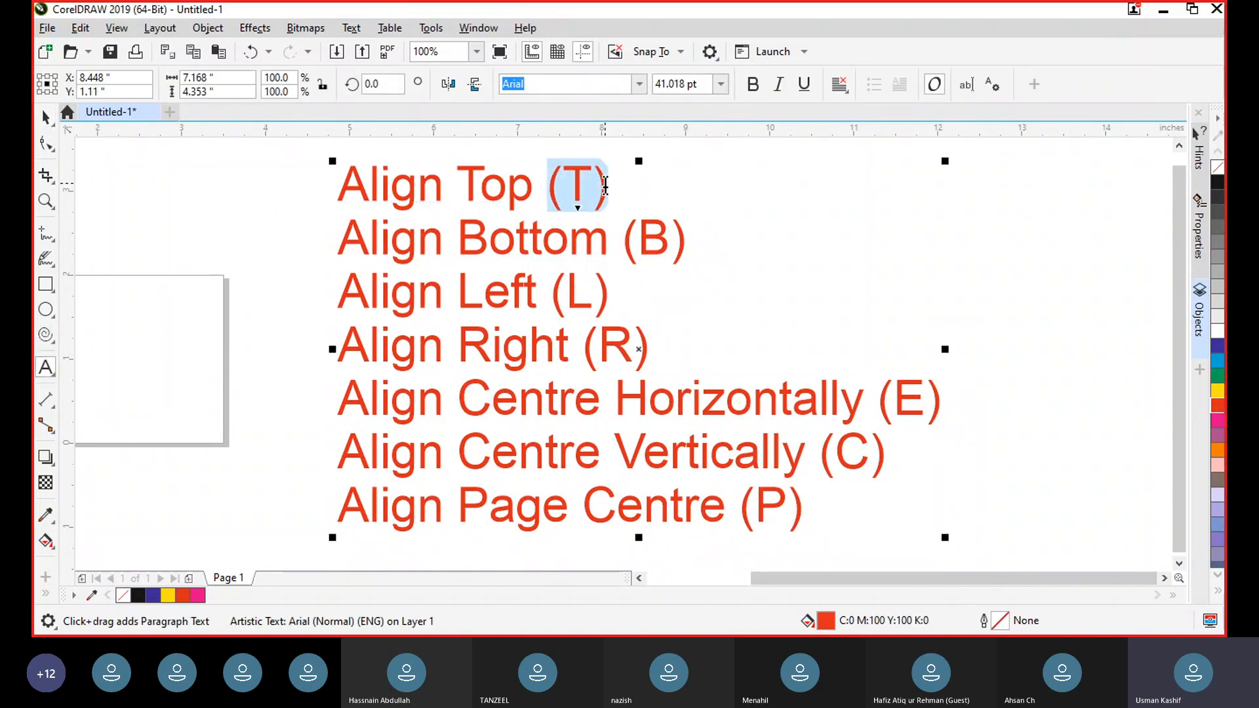
left_click(1217, 182)
left_click_drag(624, 237, 708, 239)
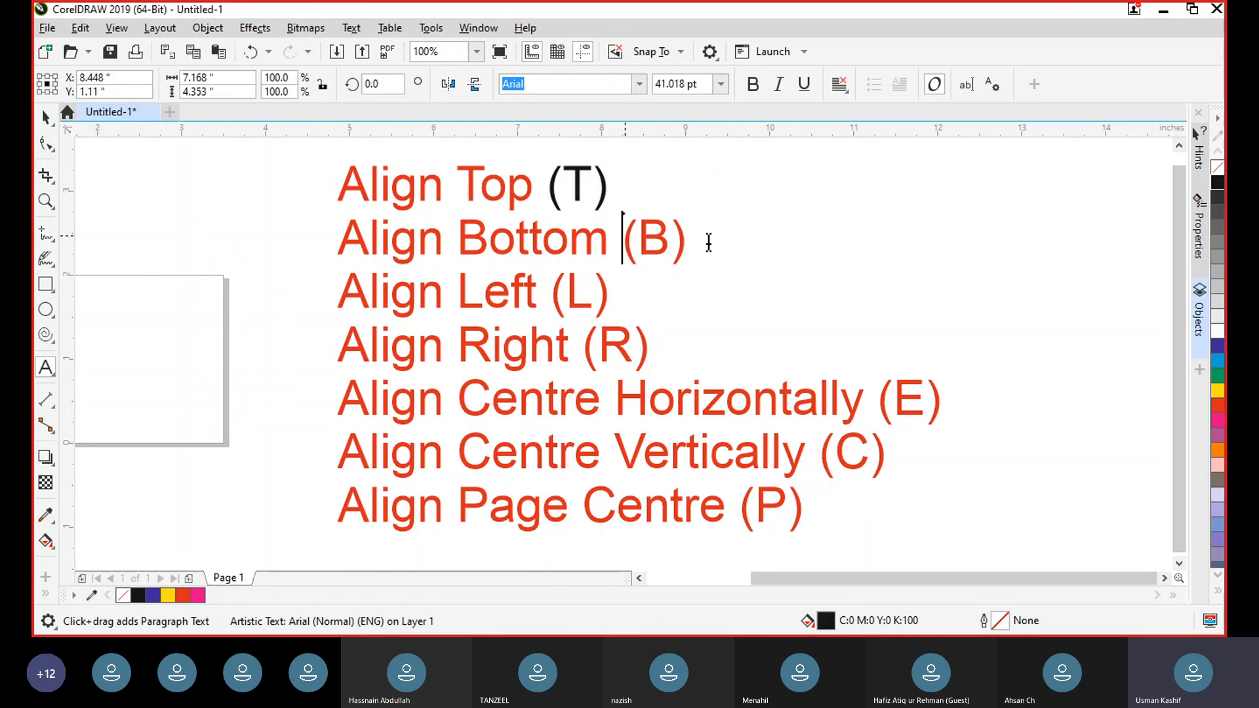
left_click(1217, 183)
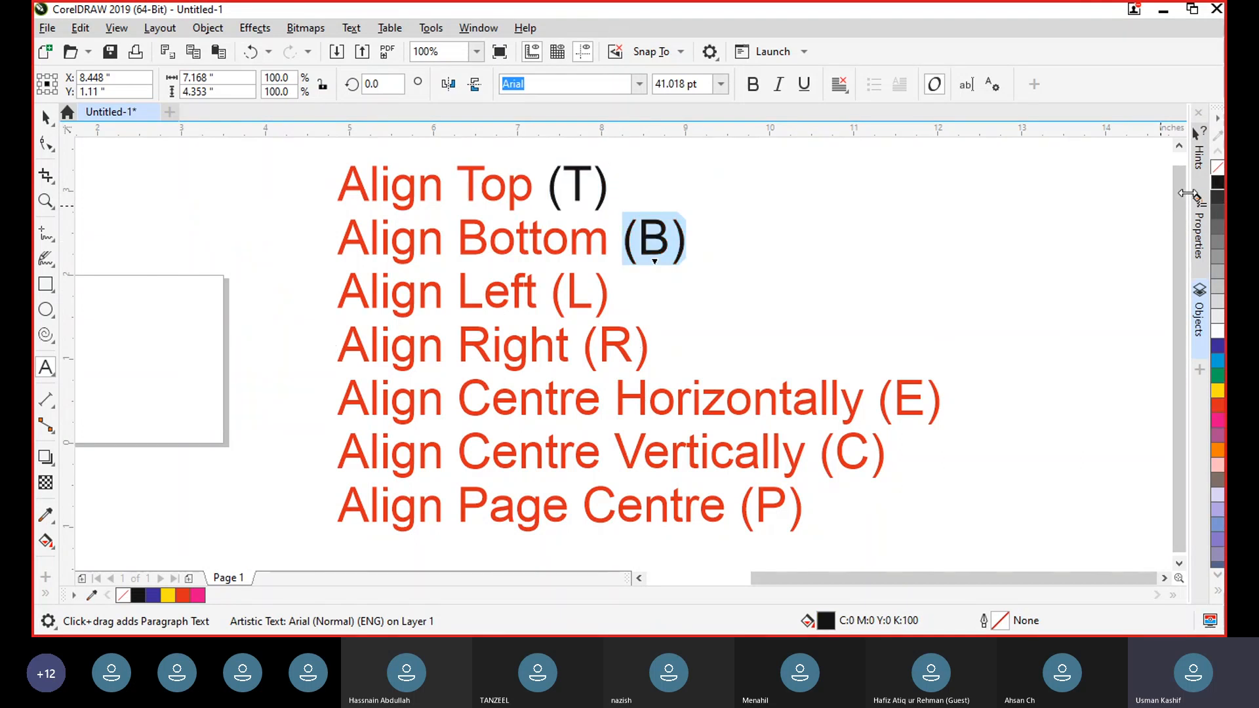
left_click(551, 291)
left_click_drag(551, 292, 611, 301)
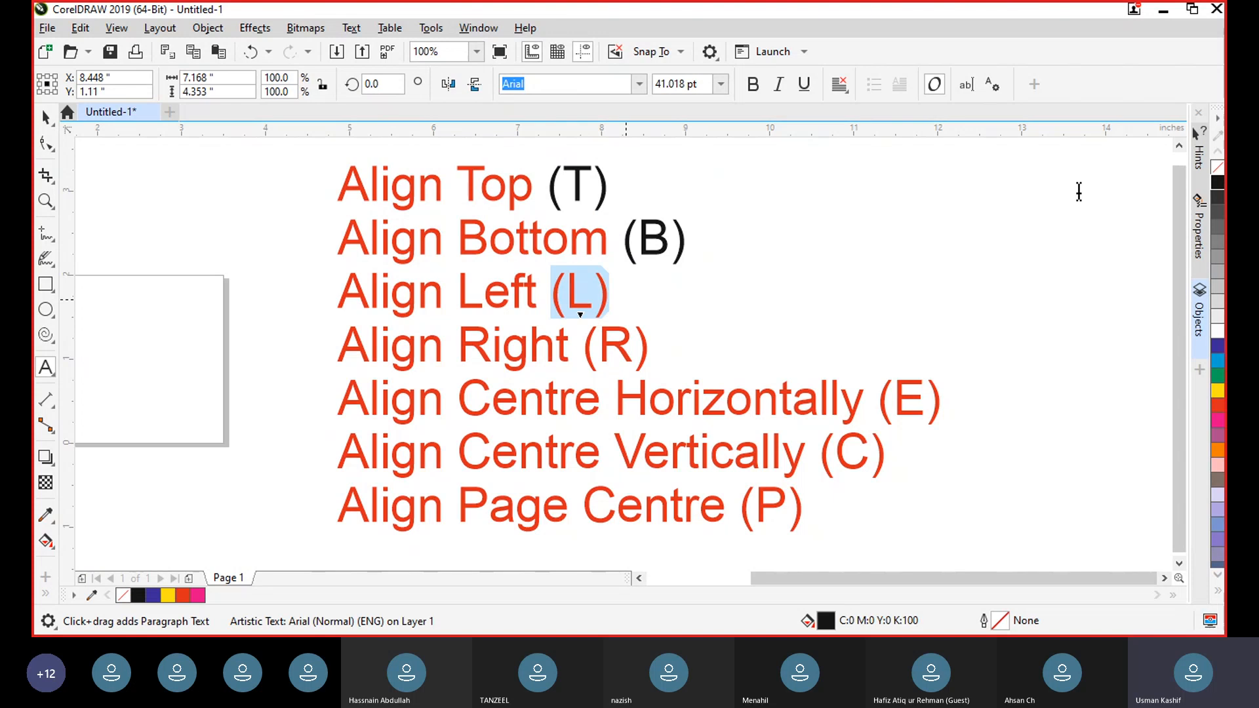
left_click(1218, 182)
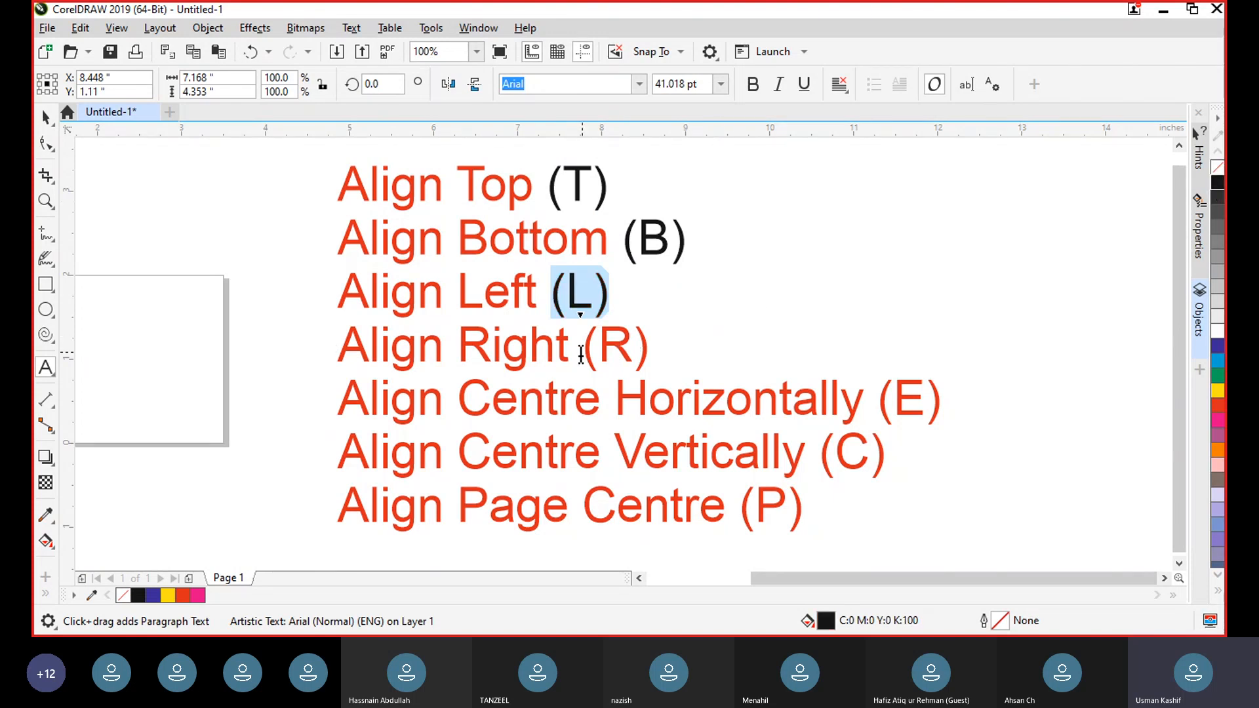
Step: Colour the shortcut letters "(R)", "(E)", "(C)" and "(P)" in the last four lines black and deselect the text
left_click_drag(581, 354, 675, 356)
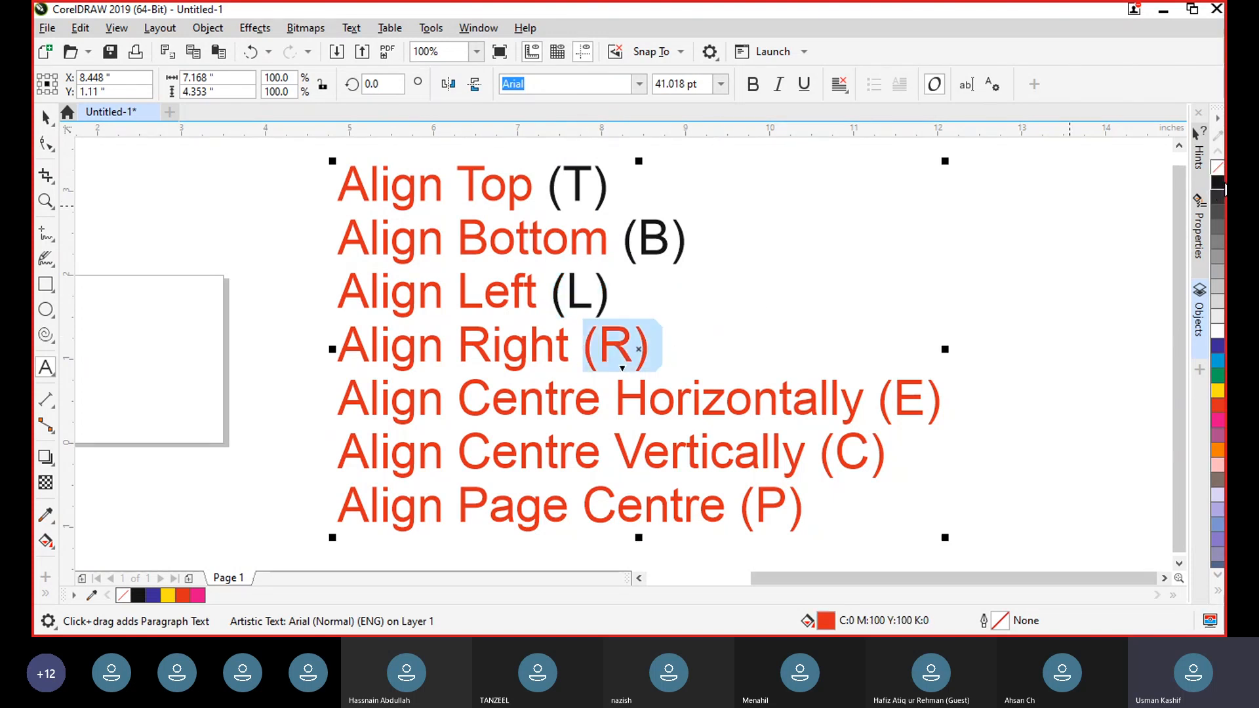
left_click(1218, 183)
left_click_drag(882, 399, 944, 398)
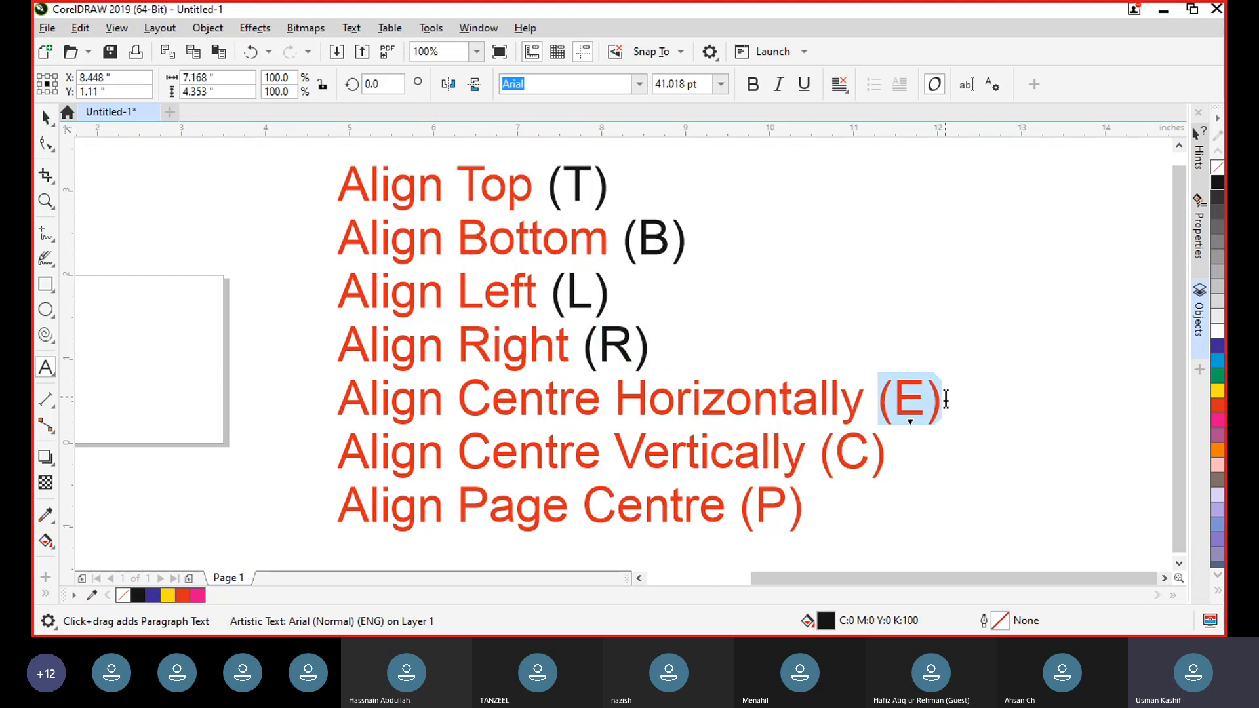
left_click(1217, 182)
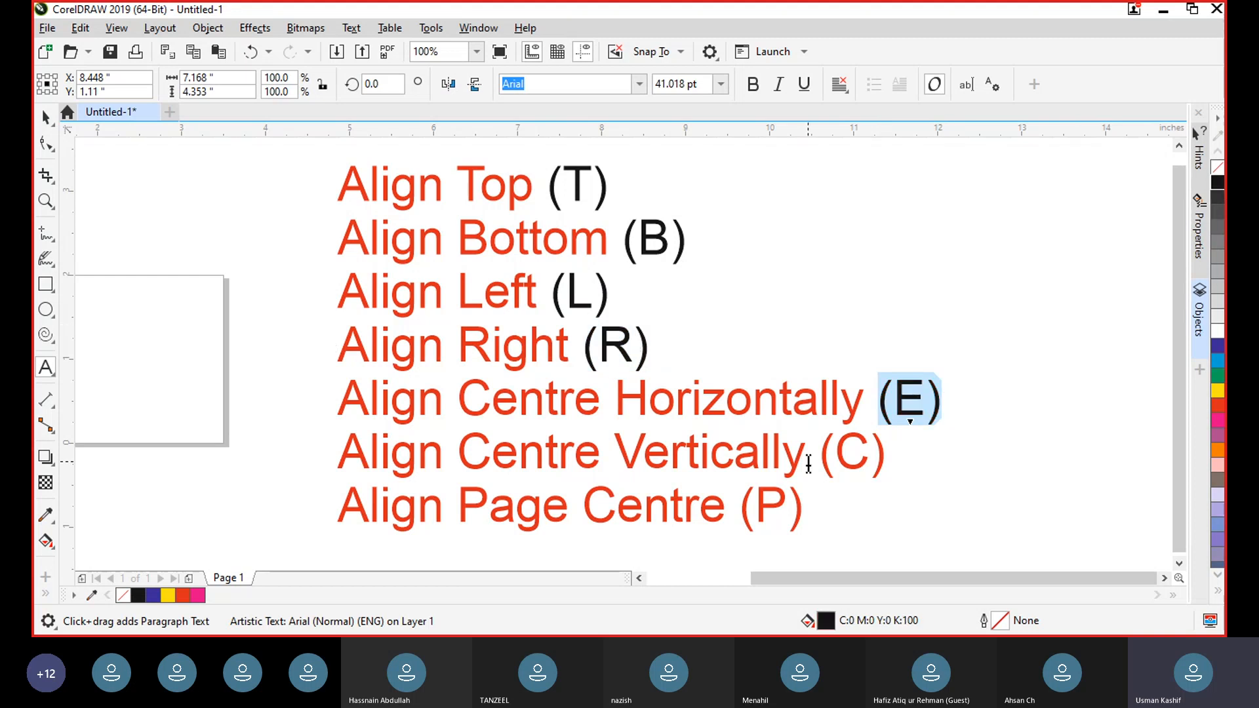
left_click(821, 453)
left_click_drag(821, 453, 887, 452)
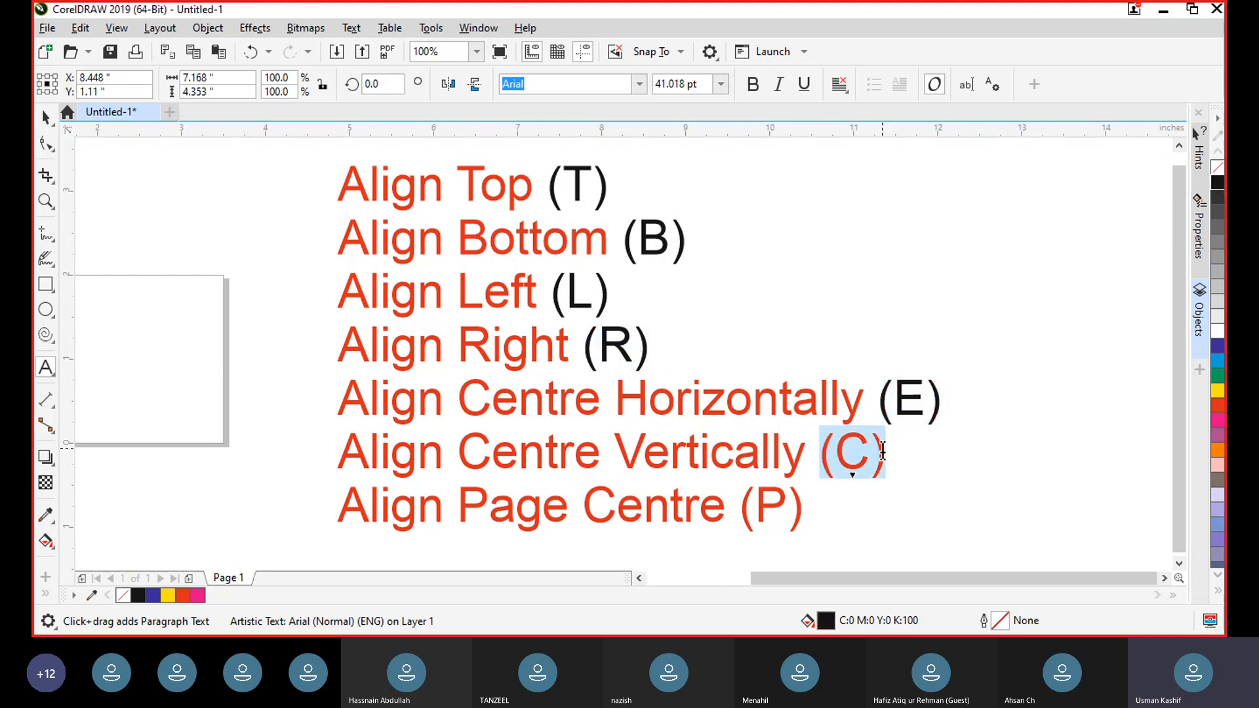
left_click(1218, 184)
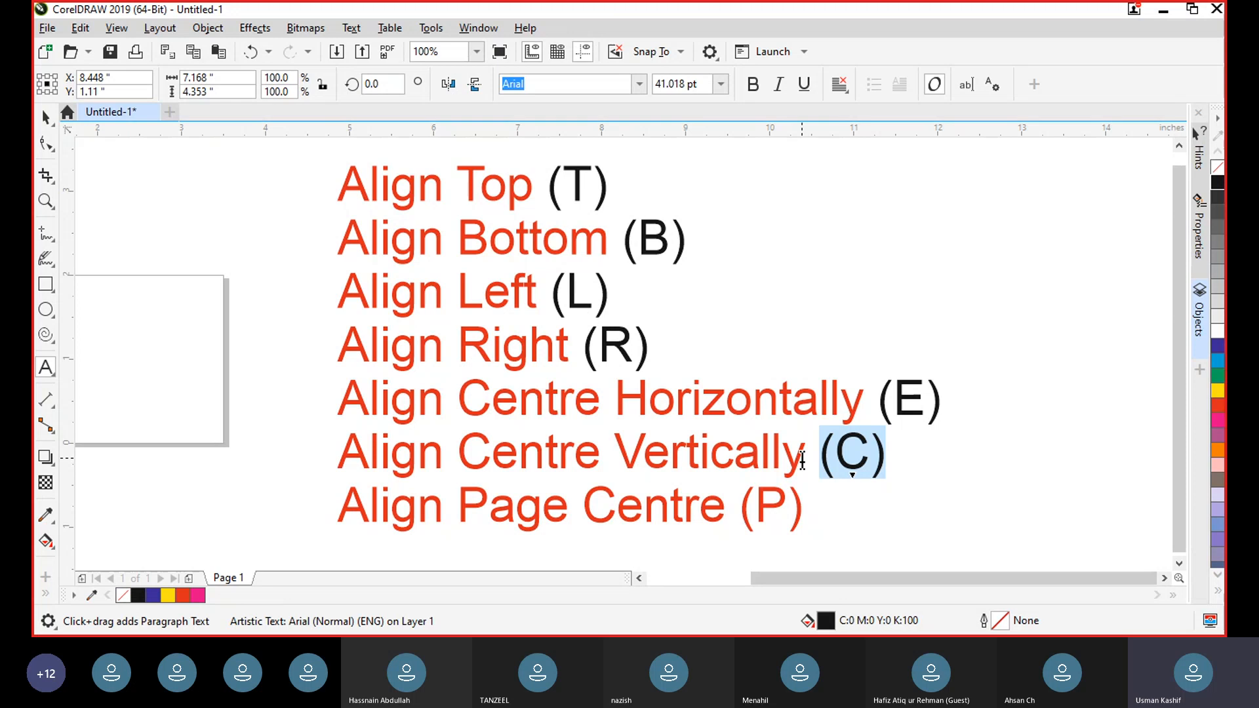
left_click_drag(742, 508, 824, 505)
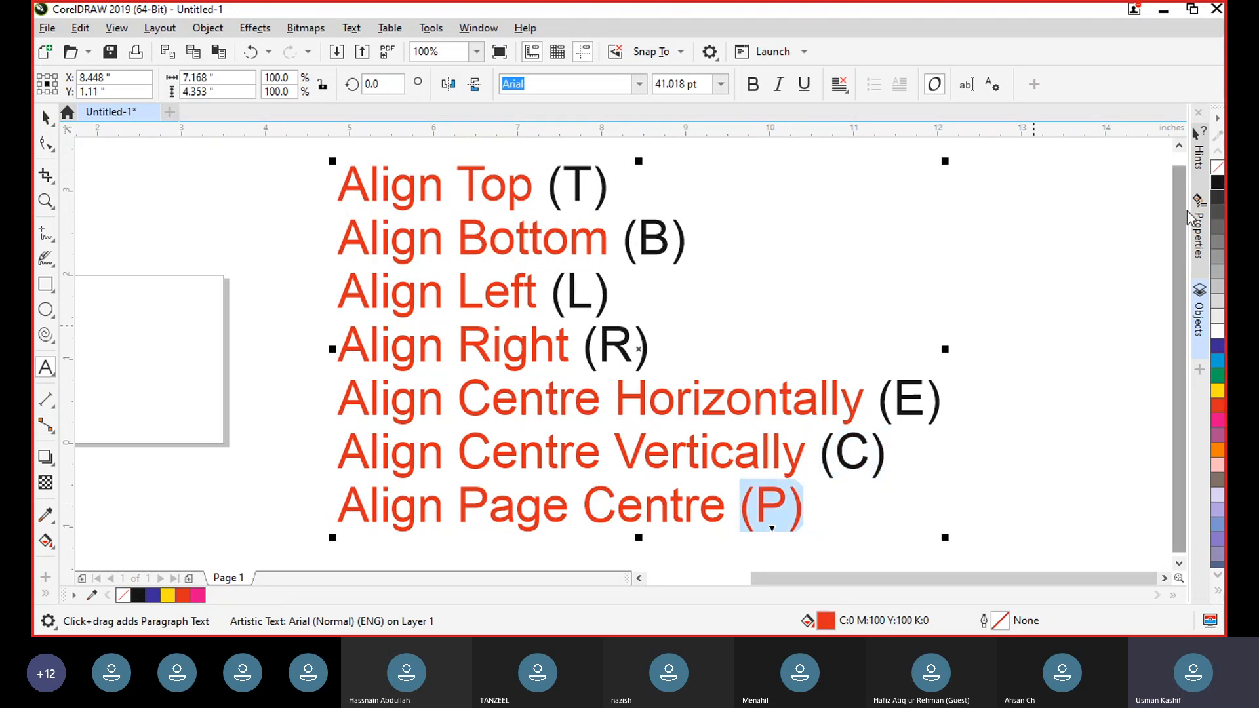
left_click(1218, 184)
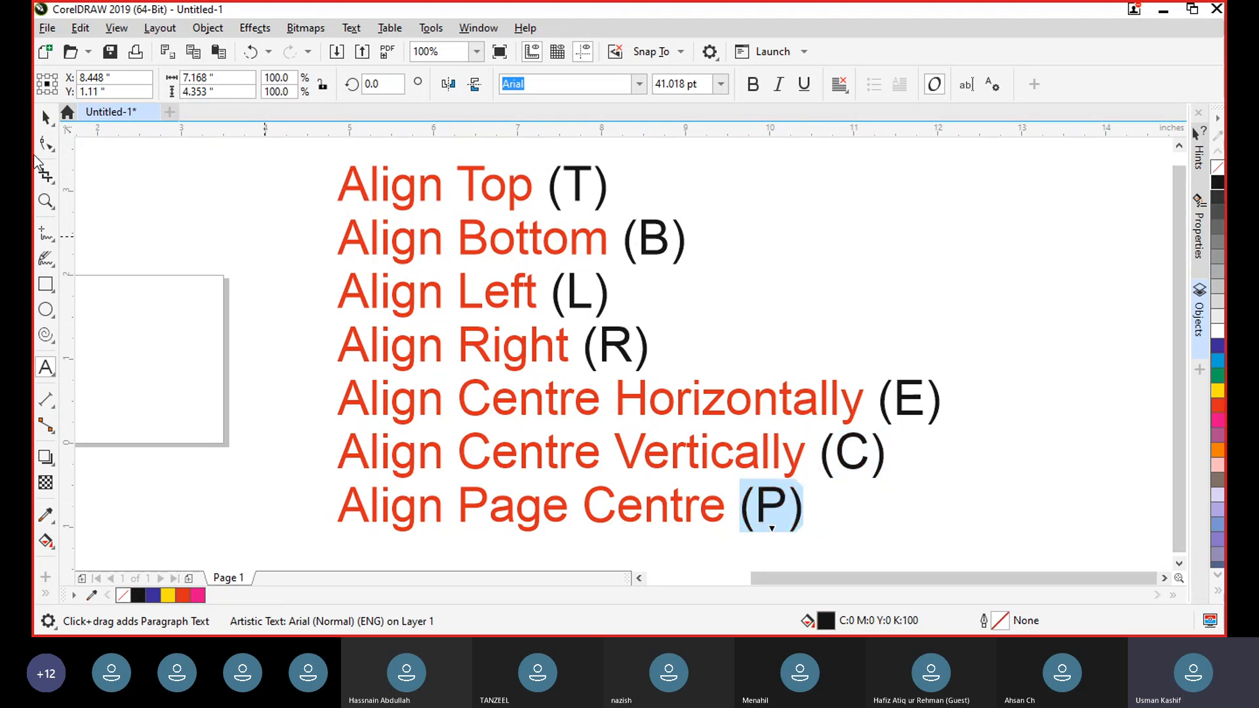
left_click(45, 117)
left_click(126, 193)
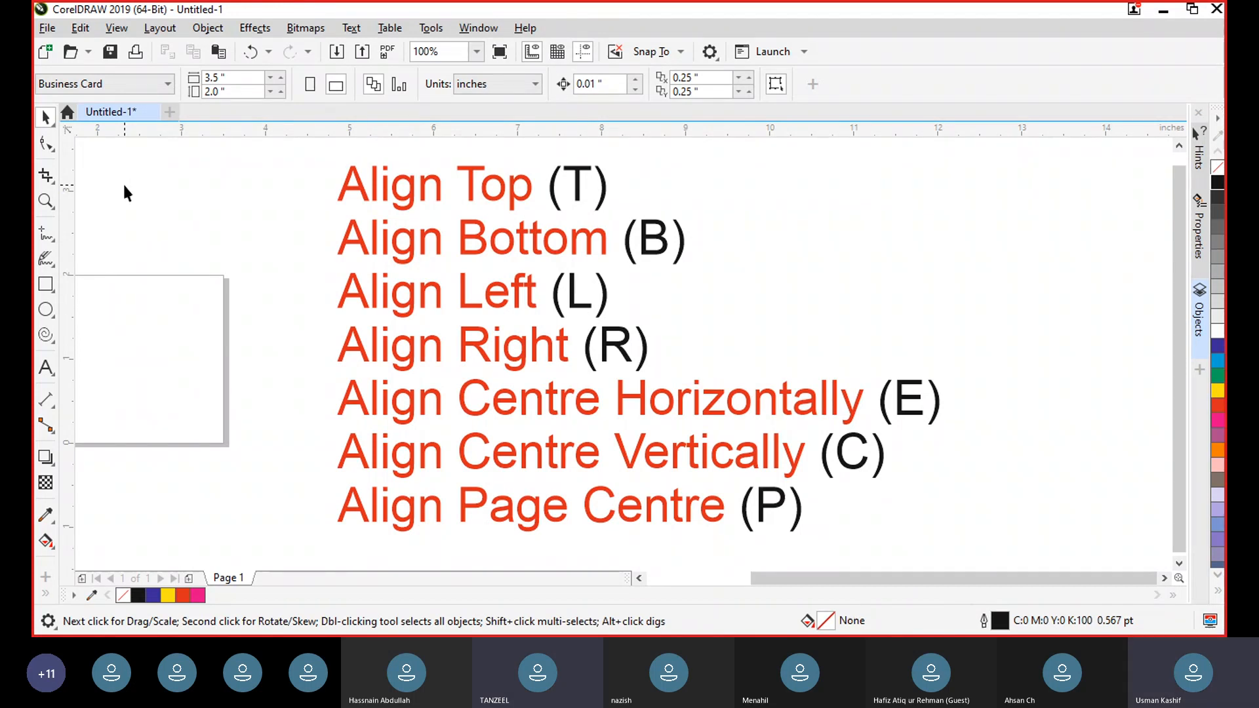
left_click(48, 119)
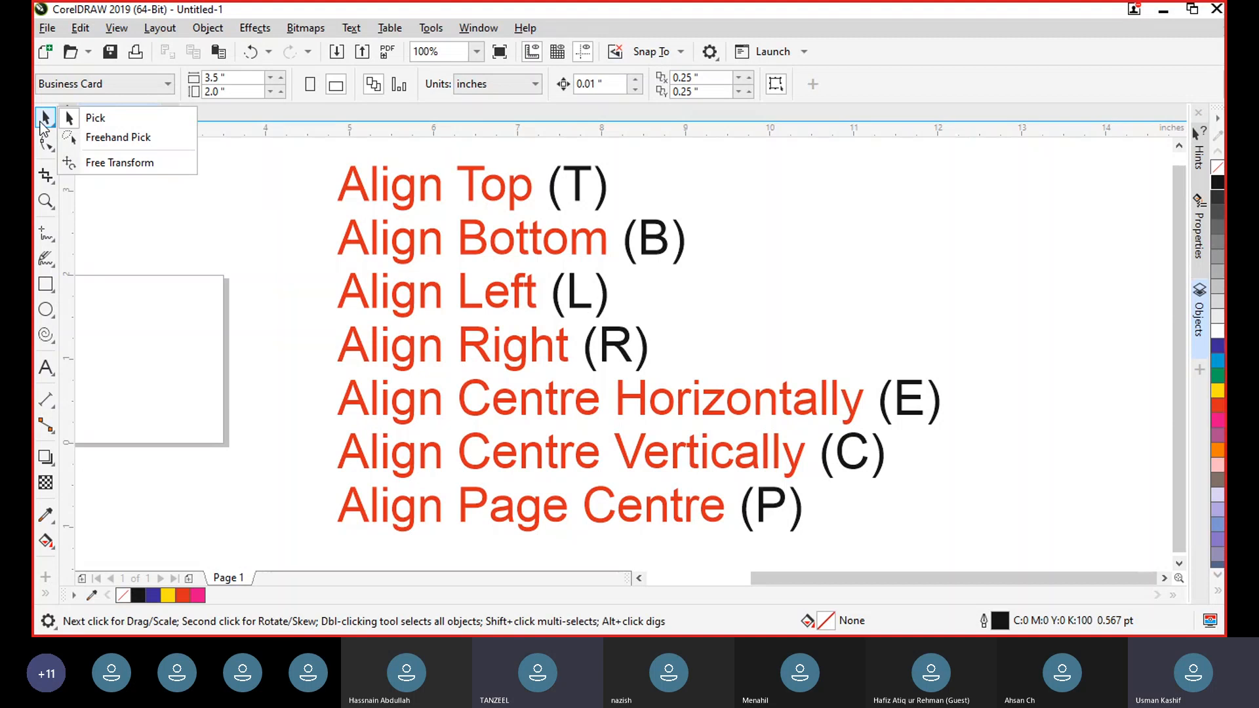
left_click(49, 145)
left_click(47, 119)
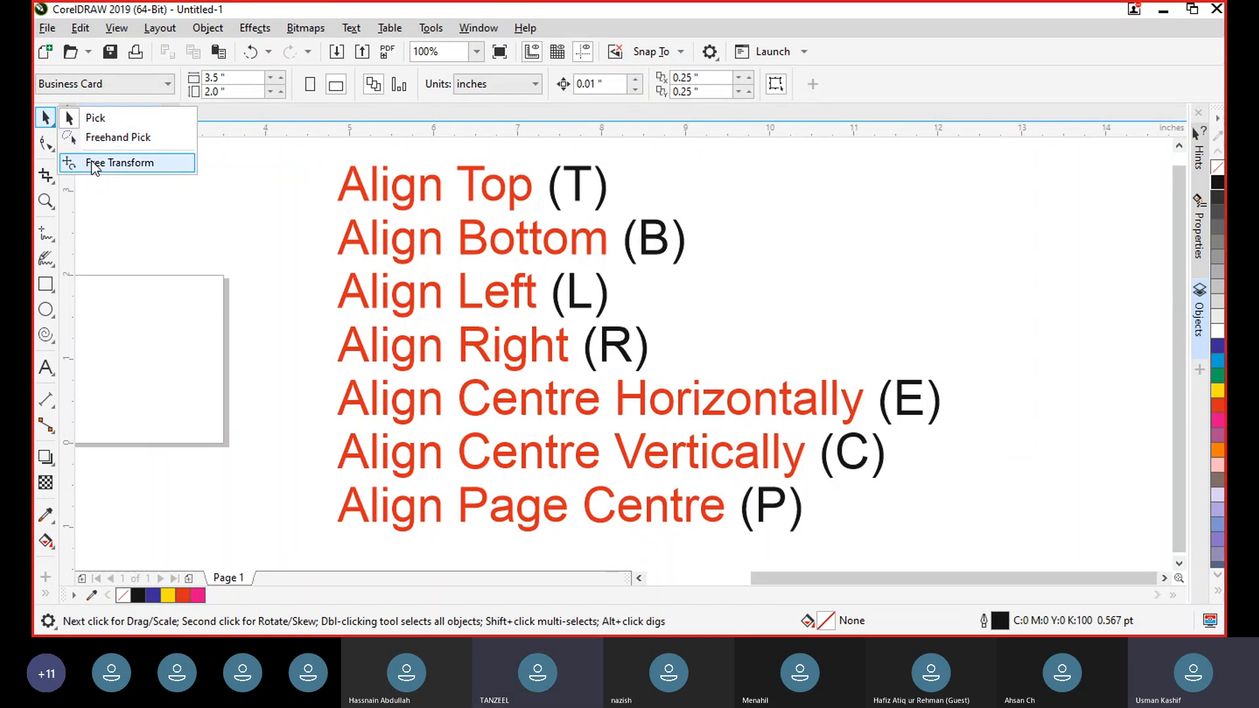
left_click(49, 150)
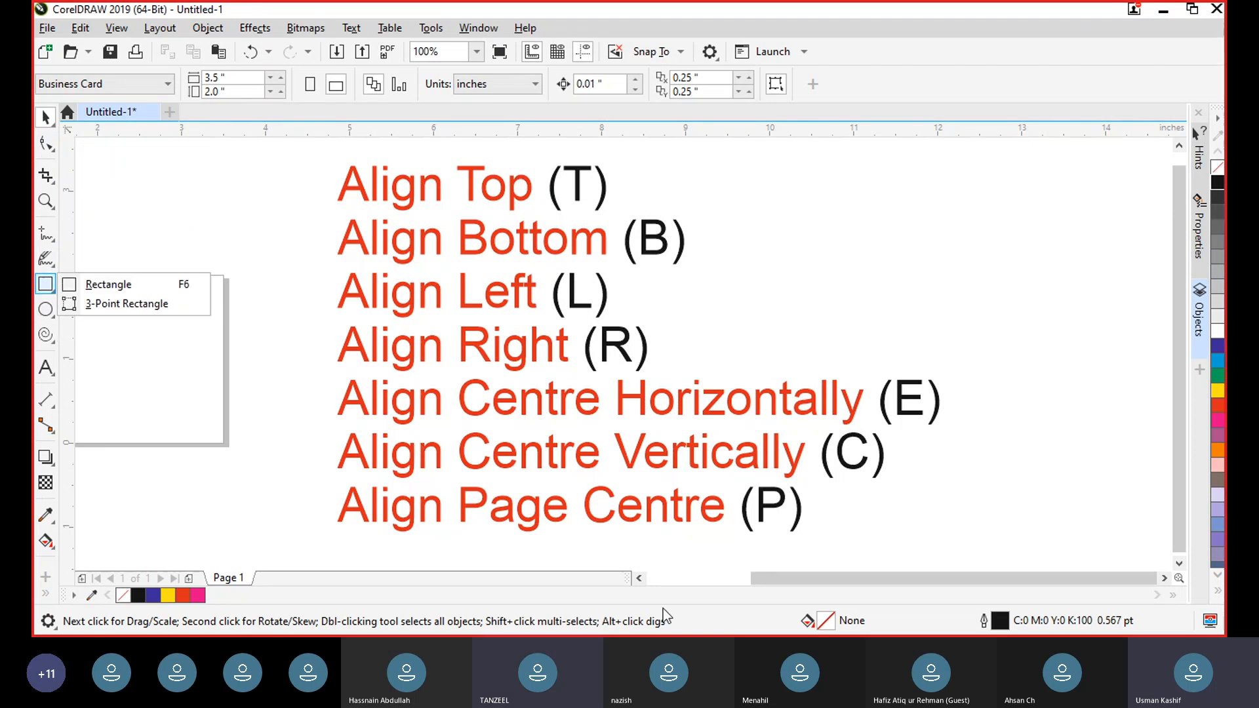
Step: Draw two crossing rectangles on the page, one about 1.6 by 0.84 inches and an upright one about 0.68 by 1.55 inches
scroll(646, 583, "left", 2)
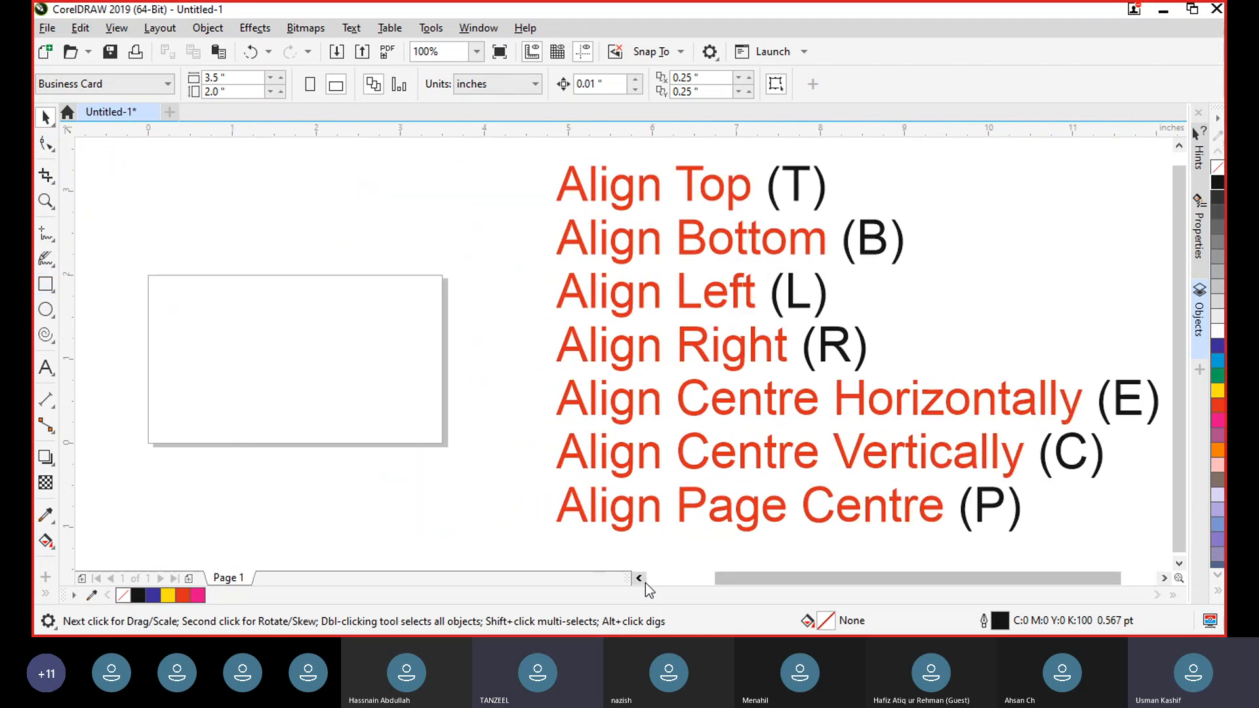
left_click(45, 284)
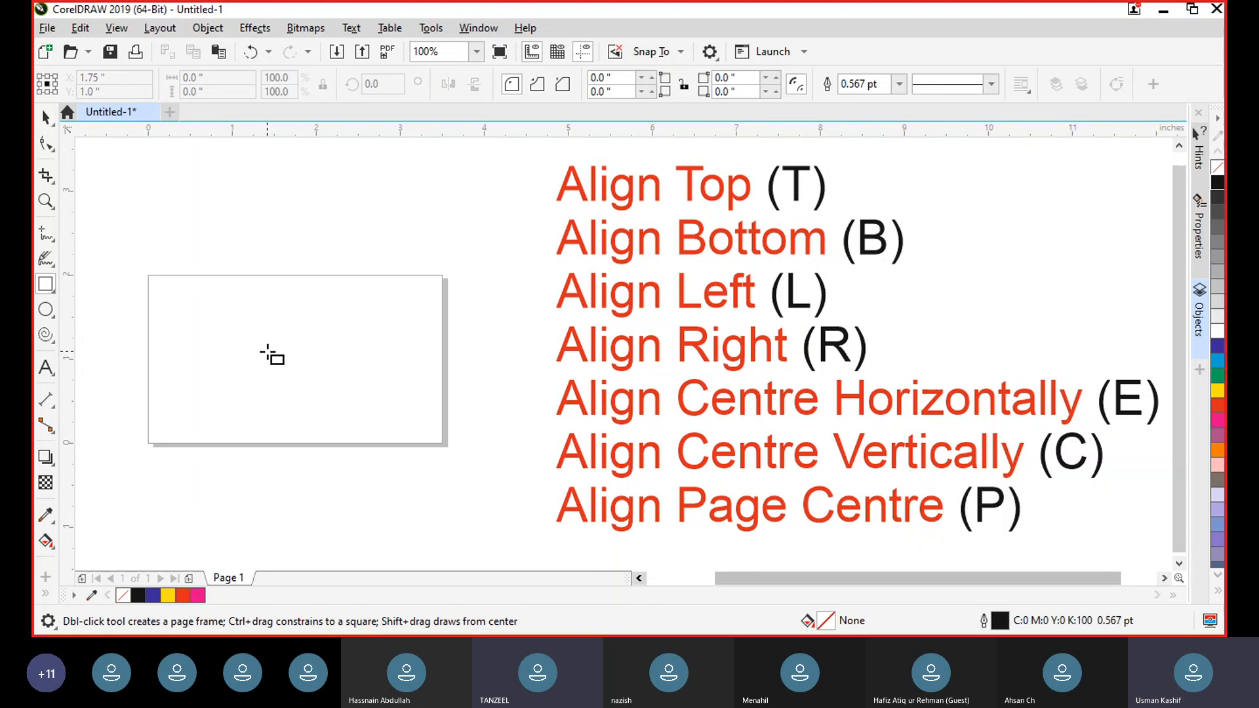
left_click_drag(169, 311, 303, 381)
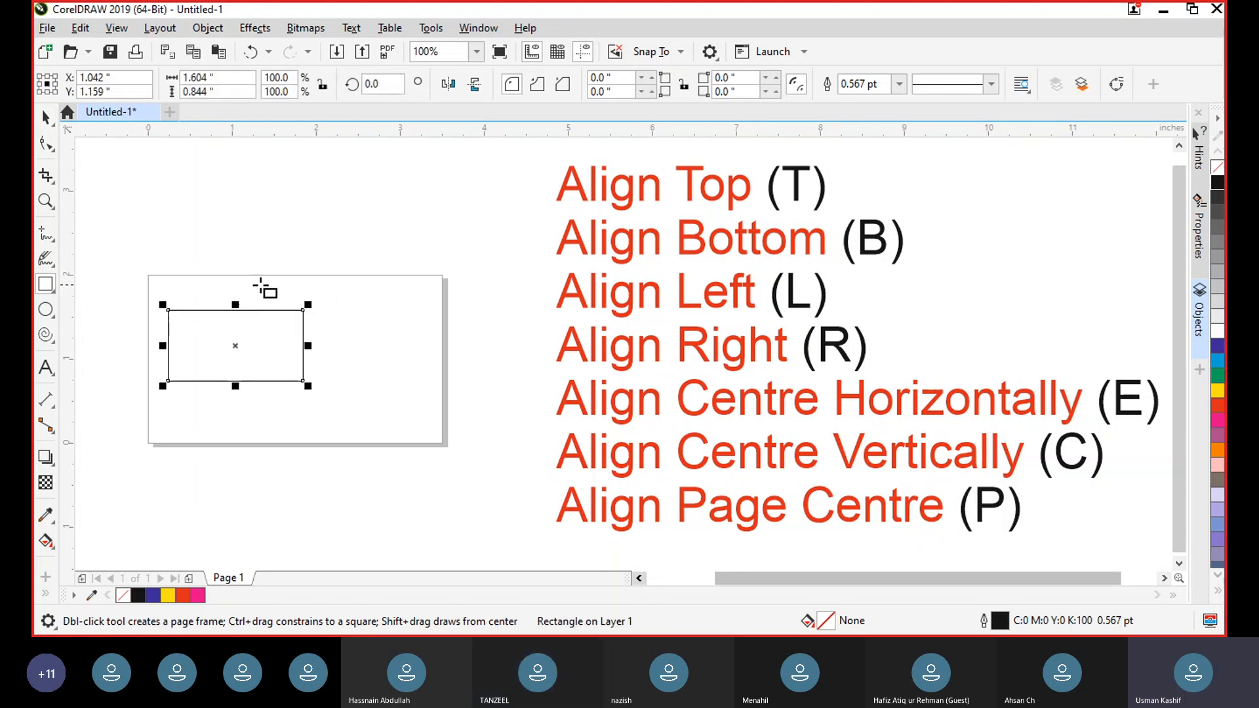
mouse_move(203, 281)
left_mouse_down()
mouse_move(244, 334)
mouse_move(269, 423)
mouse_move(260, 412)
left_mouse_up()
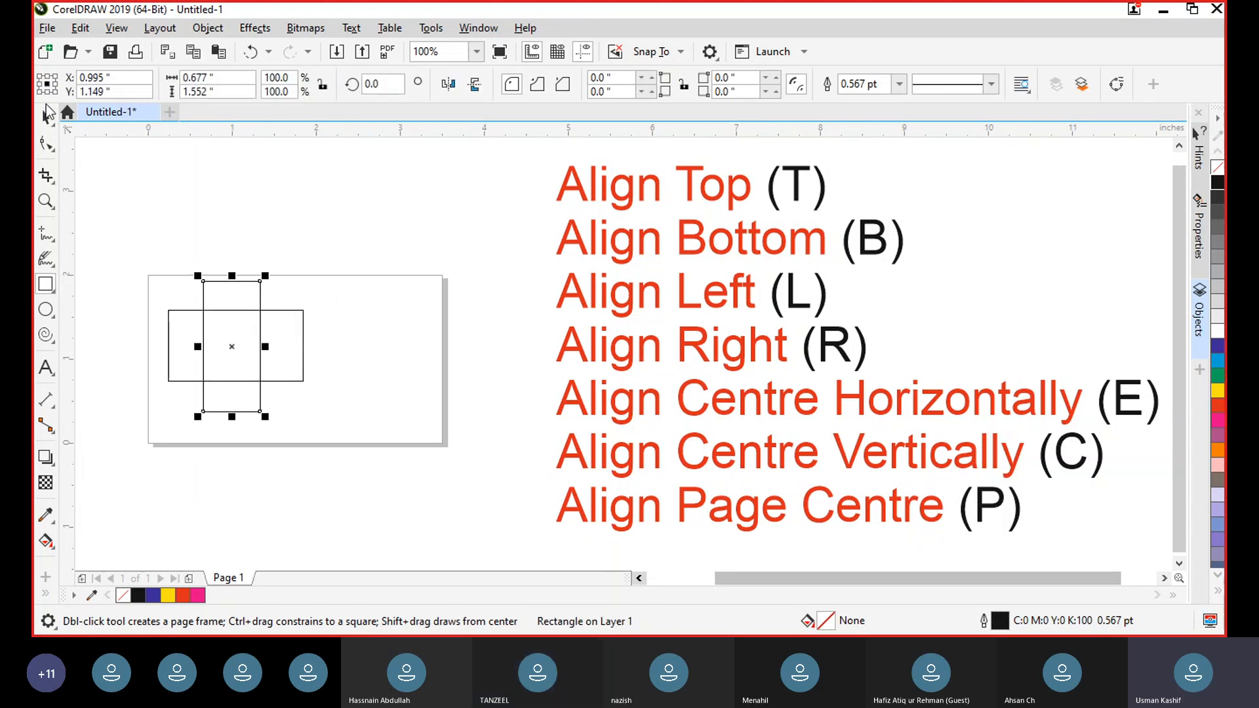
Step: Select both crossing rectangles on the page together and delete them
left_click(46, 117)
left_click_drag(135, 252, 306, 420)
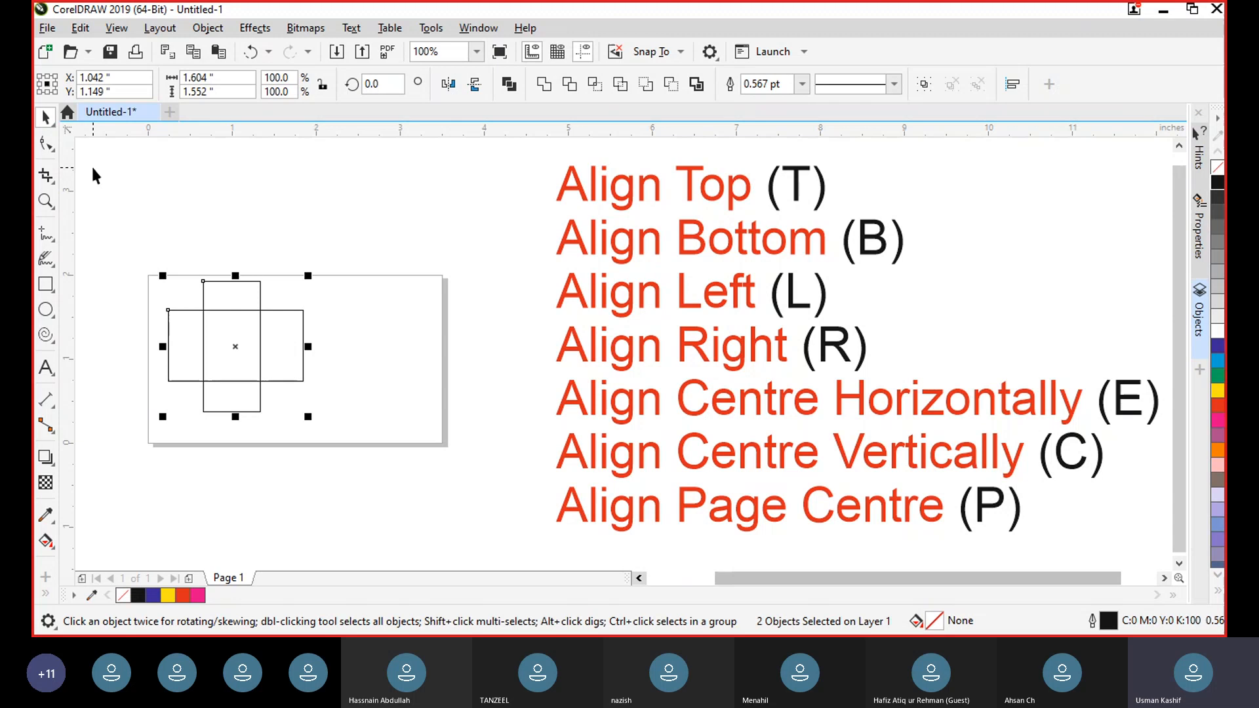
key("Delete")
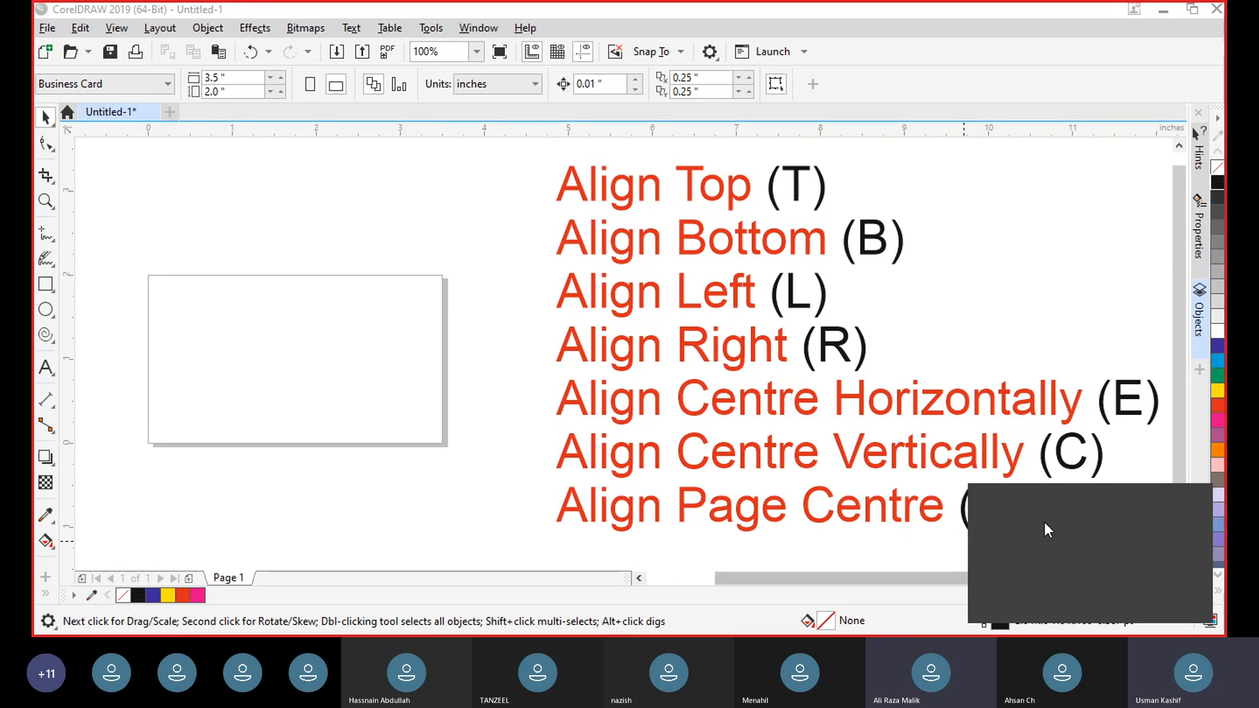
left_click(1096, 550)
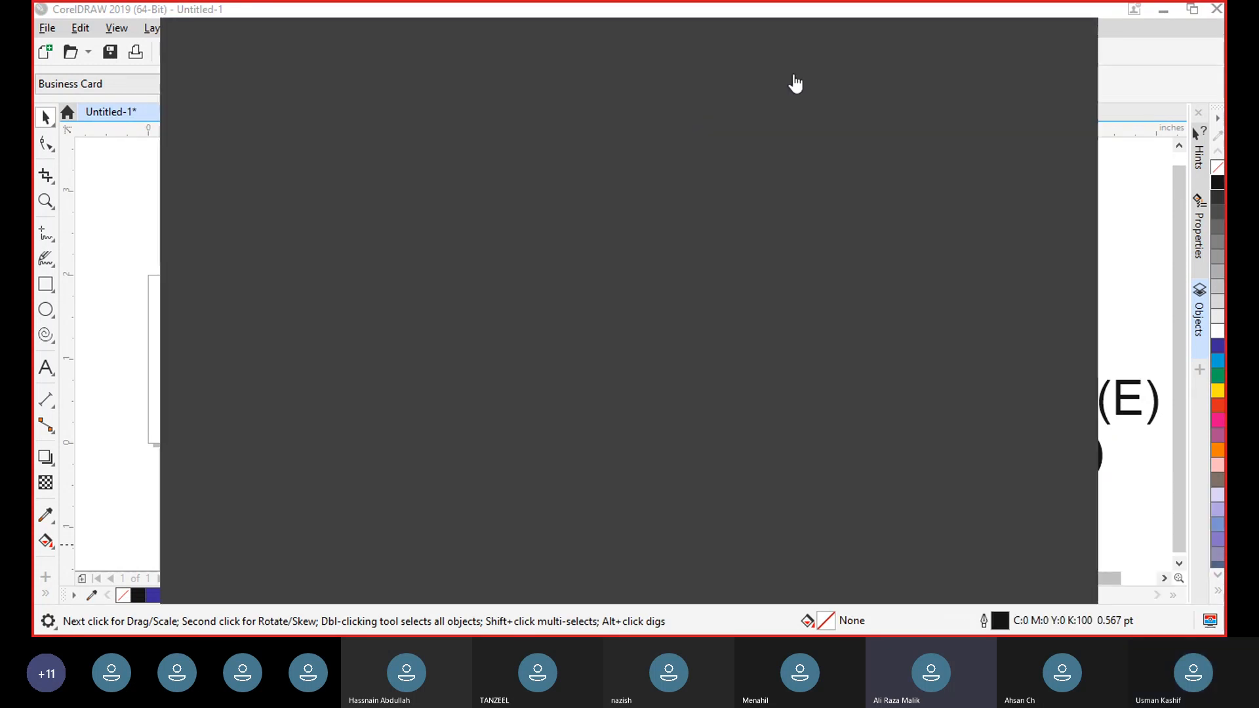